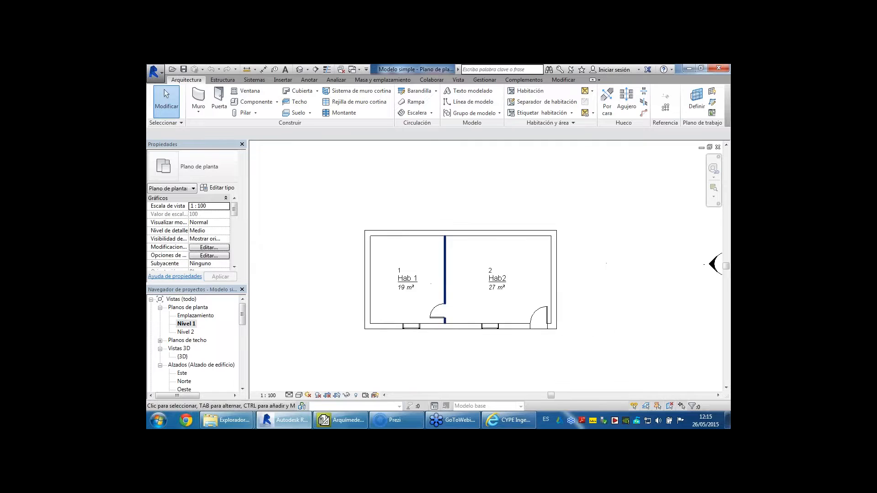
- Inspect the exterior wall beside Hab 1 and the room layout on the Nivel 1 plan, and open the {3D} view
scroll(420, 262, up, 1)
click(355, 265)
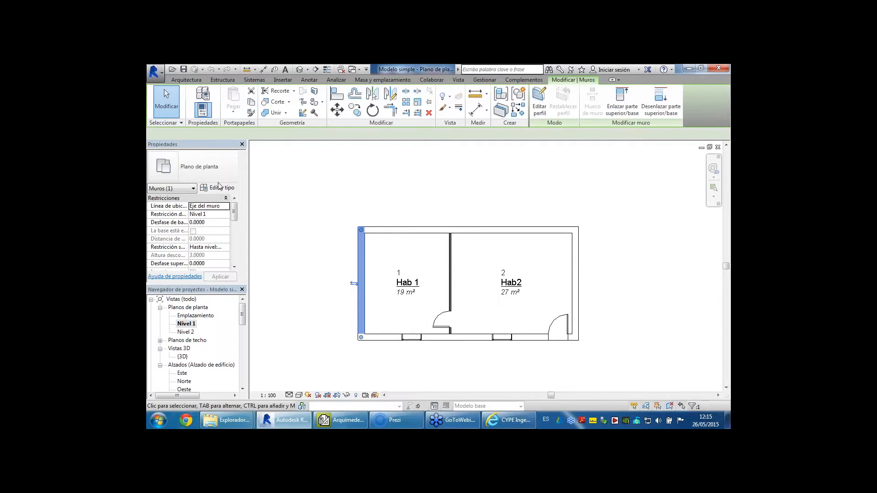
scroll(485, 326, up, 2)
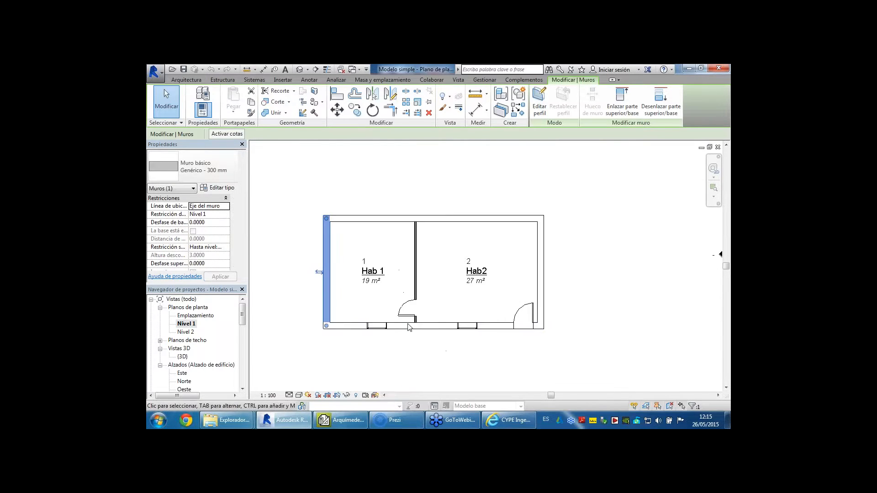
scroll(526, 303, down, 1)
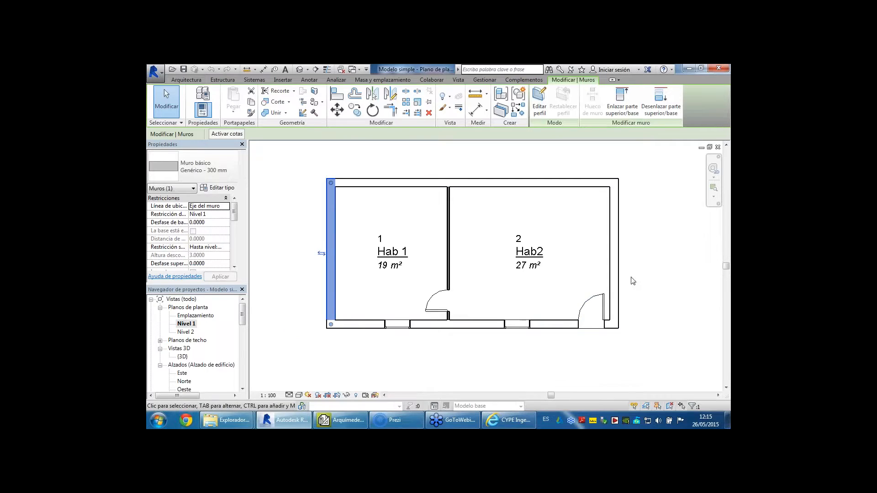
click(644, 275)
middle_drag(470, 285, 453, 299)
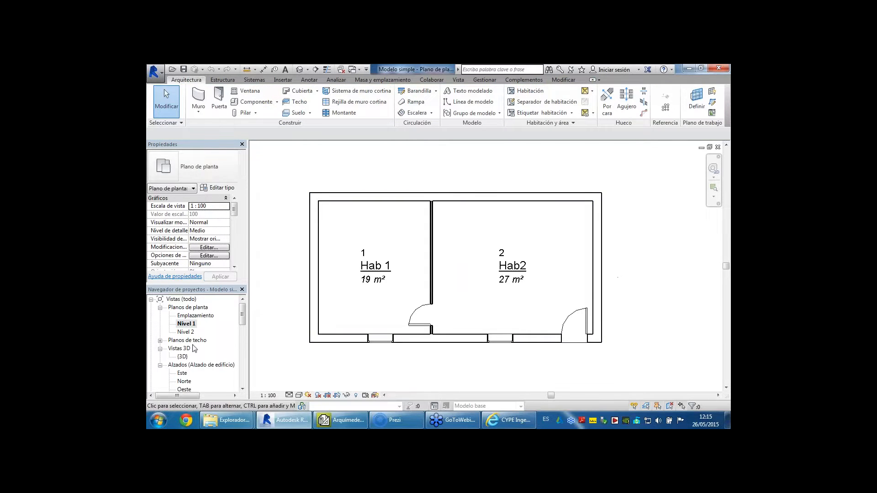
double_click(183, 356)
middle_drag(484, 233, 482, 261)
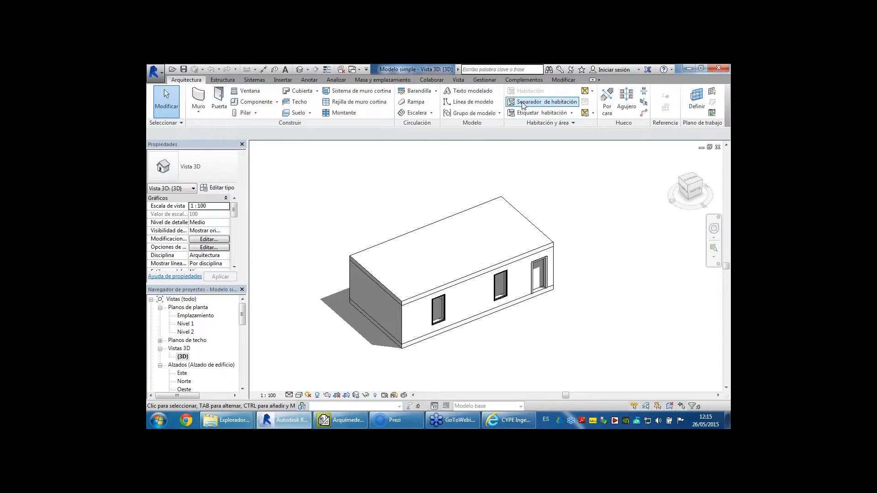
- Generate the measurement extraction file from the model with the CYPE add-in and close the resulting Modelo simple.mcsv text file
click(524, 81)
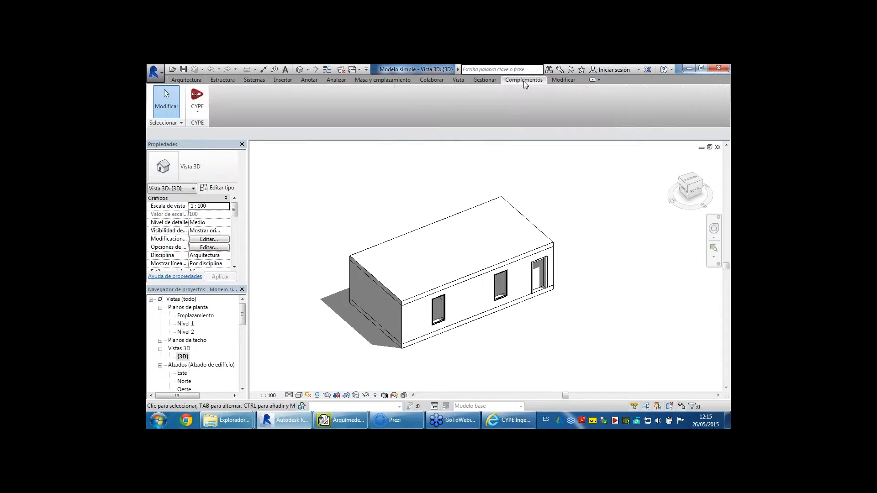
click(198, 115)
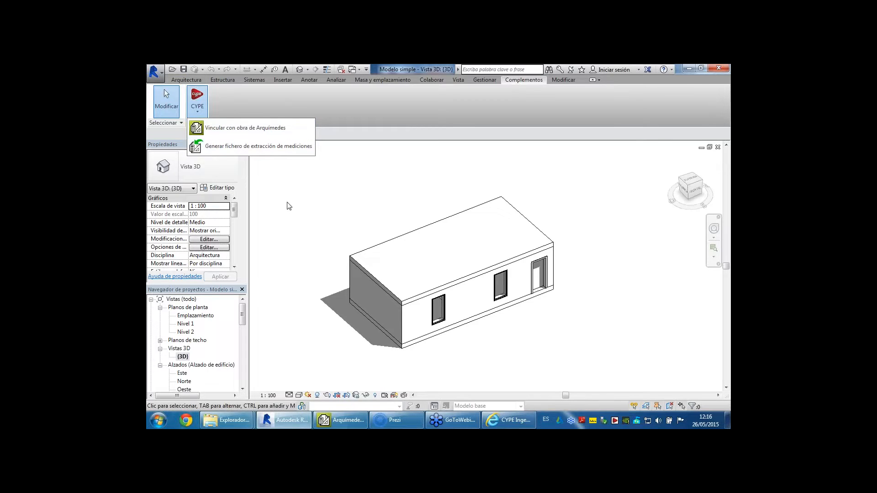
click(218, 147)
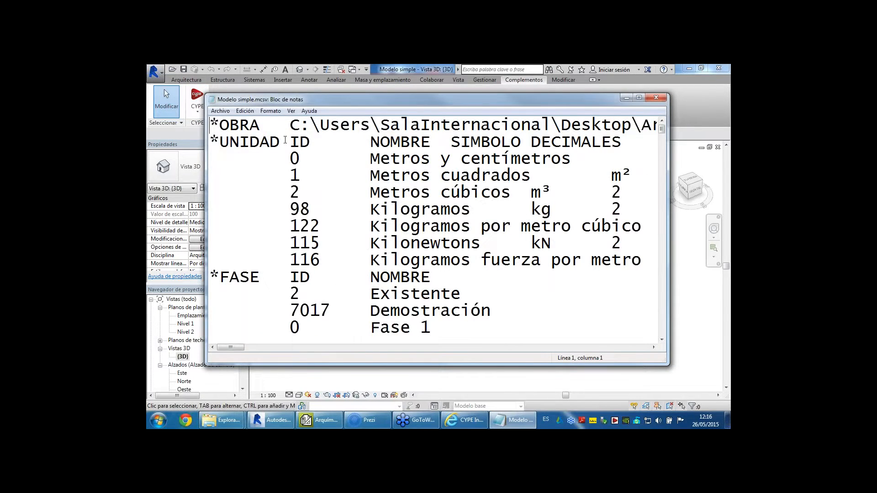
click(656, 98)
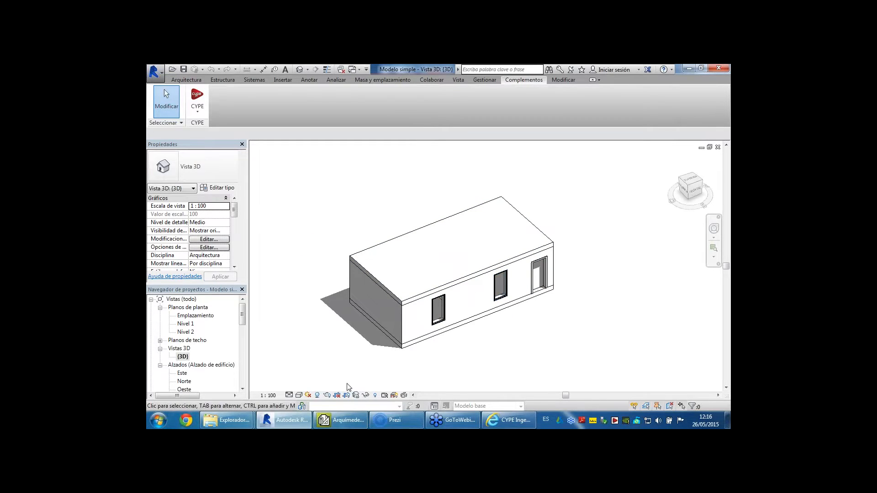
- Switch to Arquímedes and choose Modelo simple.mcsv as the Revit measurement extraction file to import
click(364, 425)
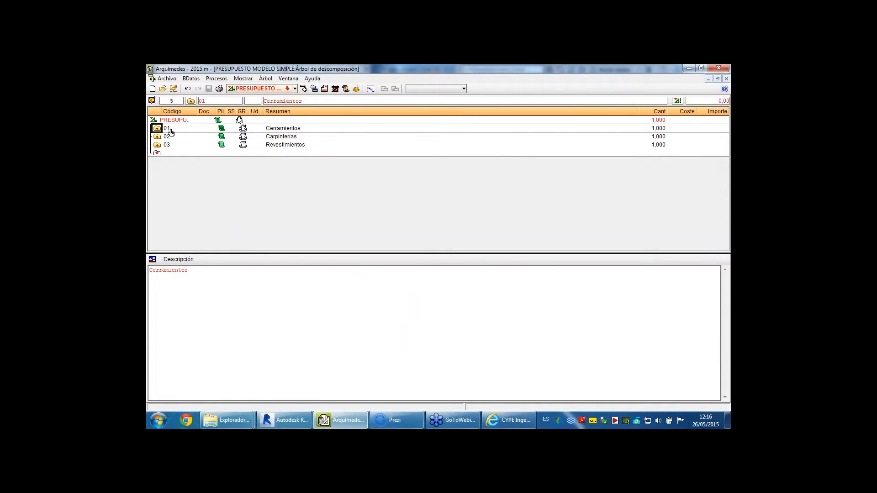
click(167, 79)
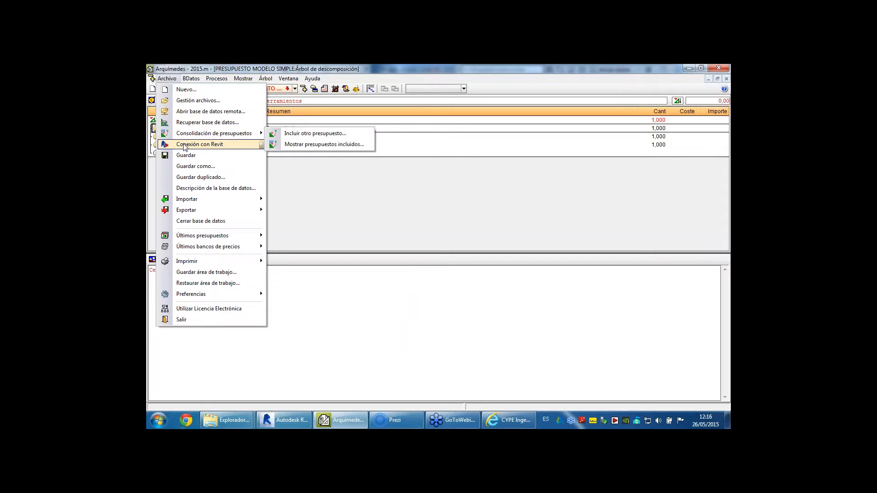
mouse_move(185, 146)
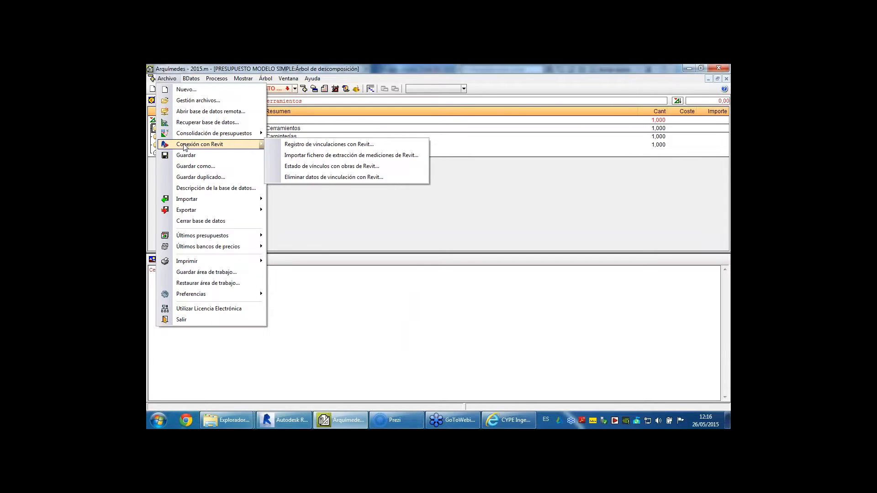
click(297, 155)
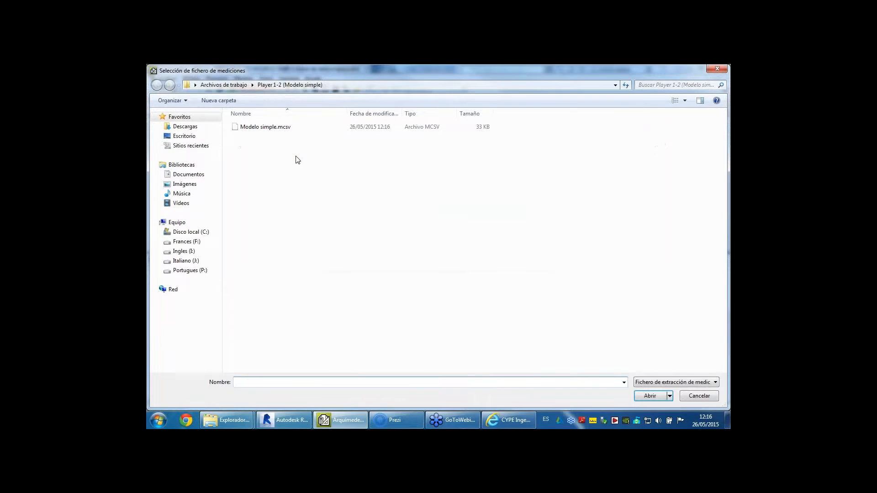
click(269, 131)
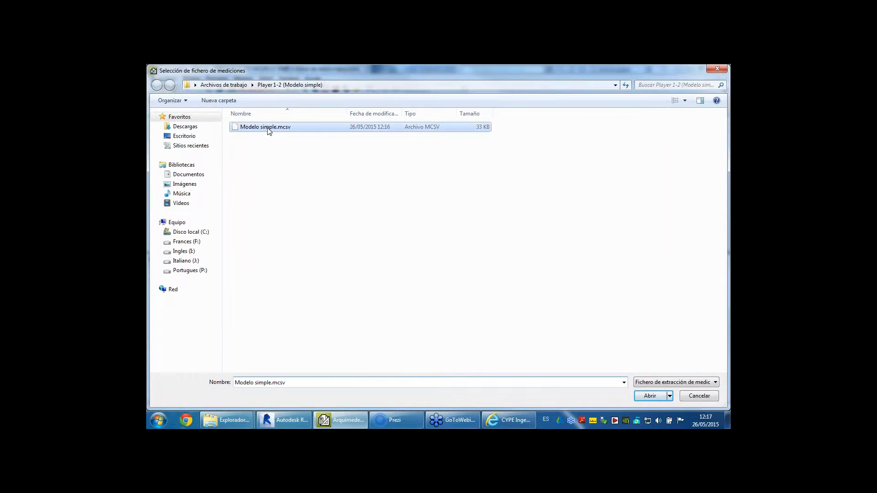
double_click(269, 129)
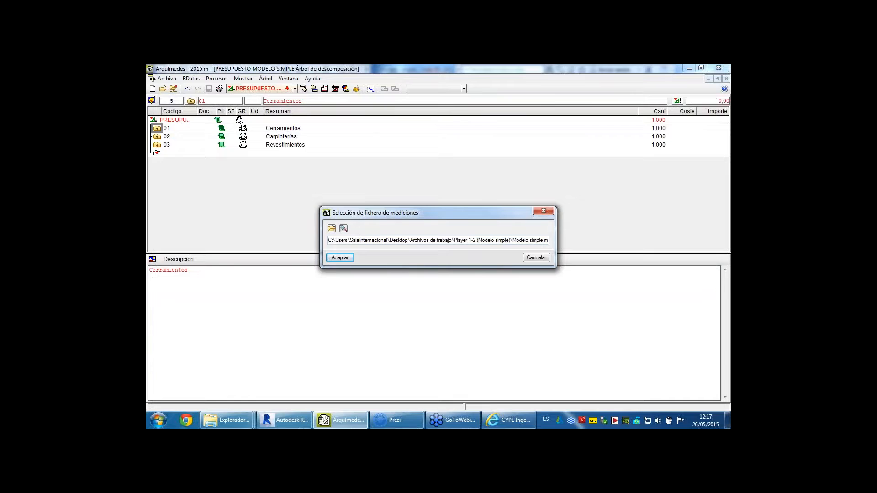
- Preview the extraction file's contents, examining its general information, wall and door families, materials and rooms, and close the preview
drag(368, 213, 368, 200)
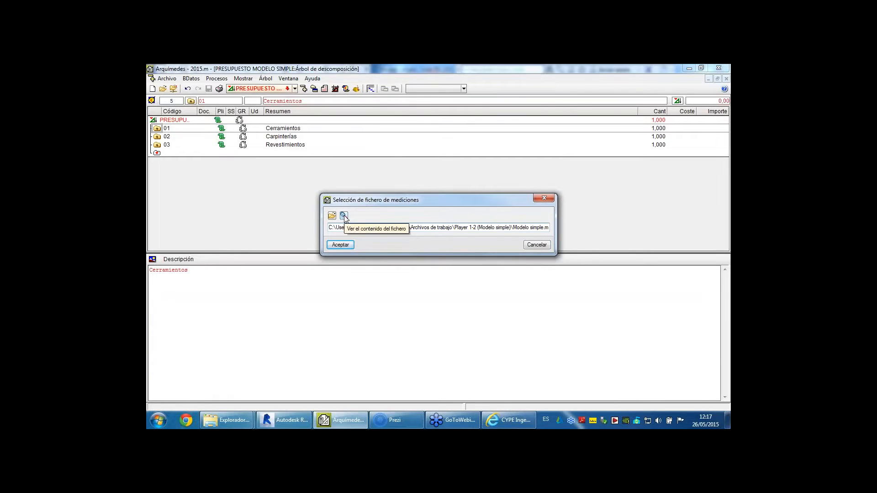
click(344, 216)
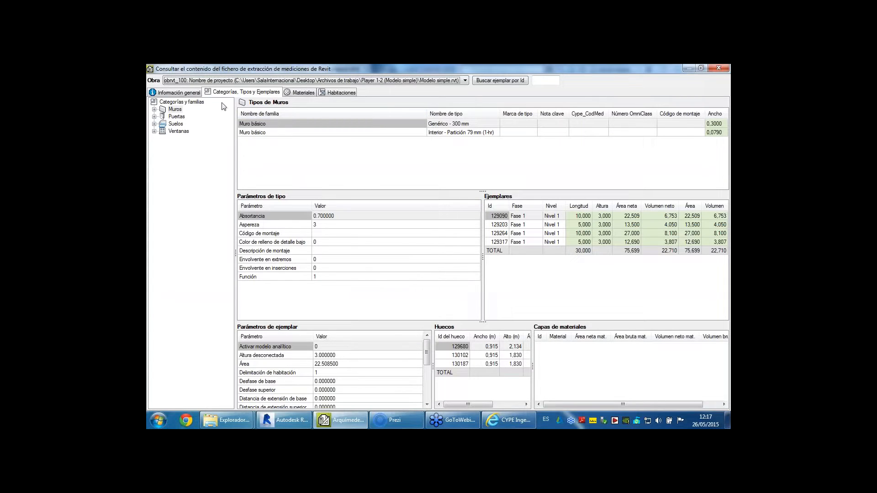
click(176, 92)
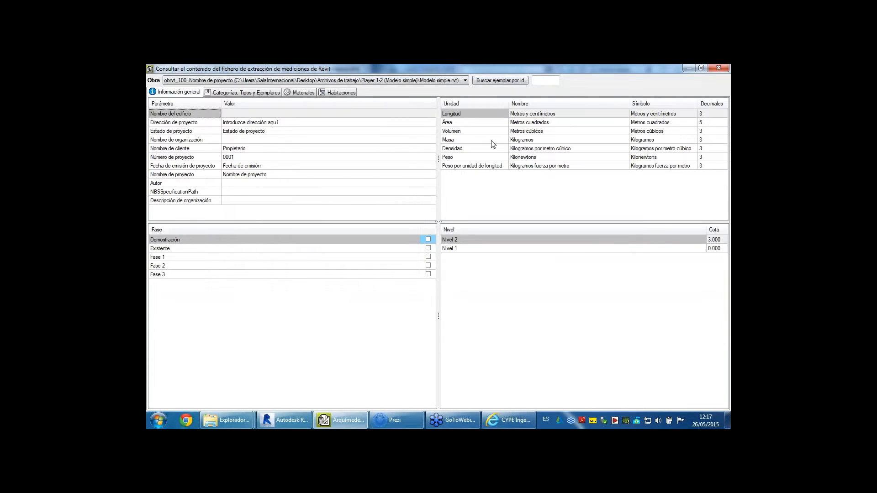
click(250, 92)
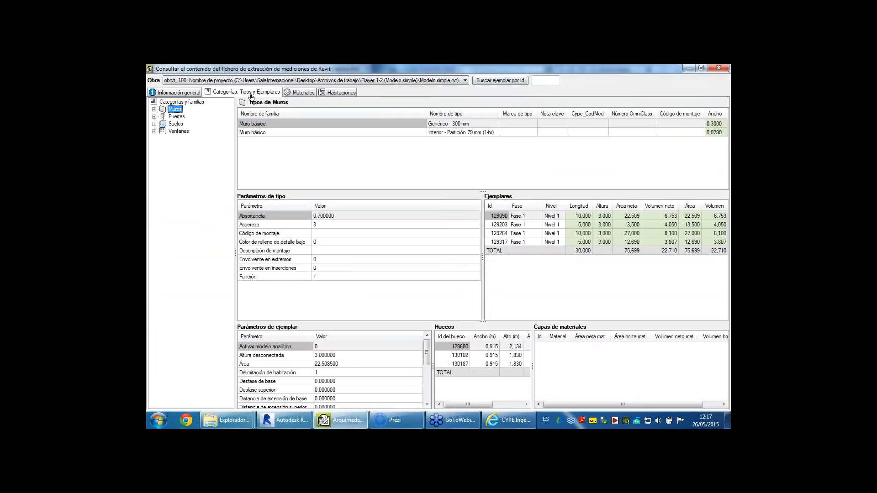
click(155, 110)
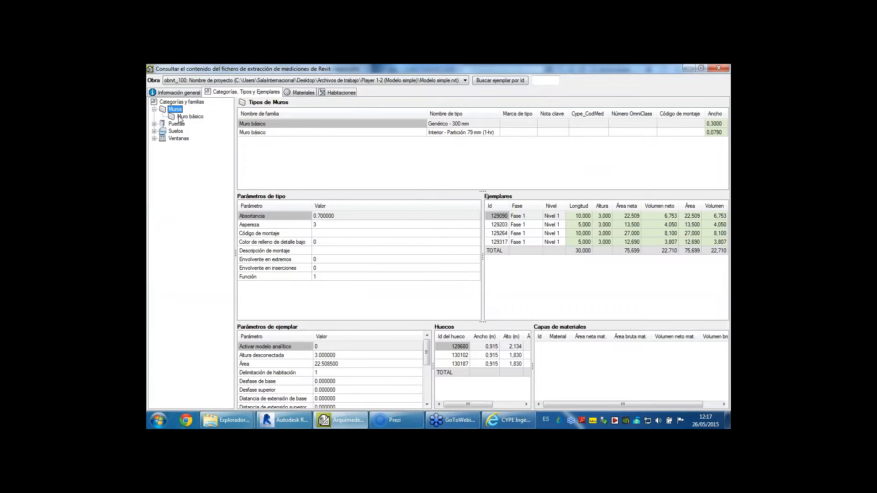
click(179, 117)
click(154, 123)
click(182, 132)
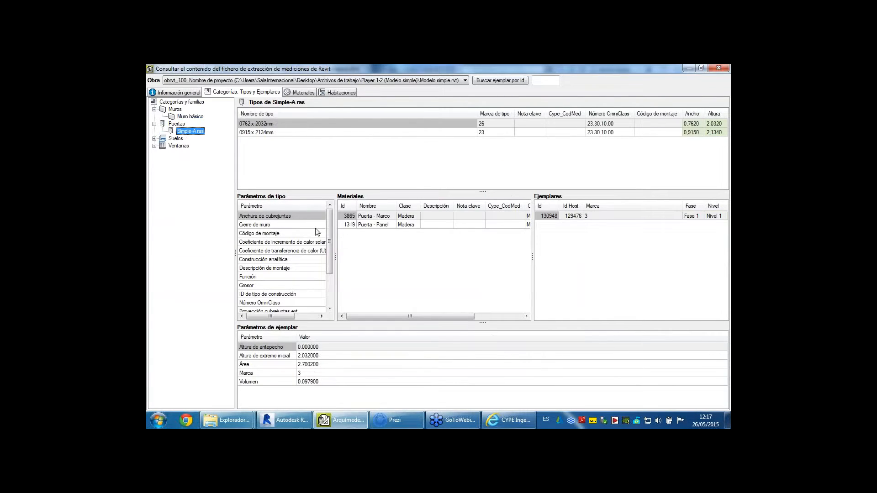
click(185, 117)
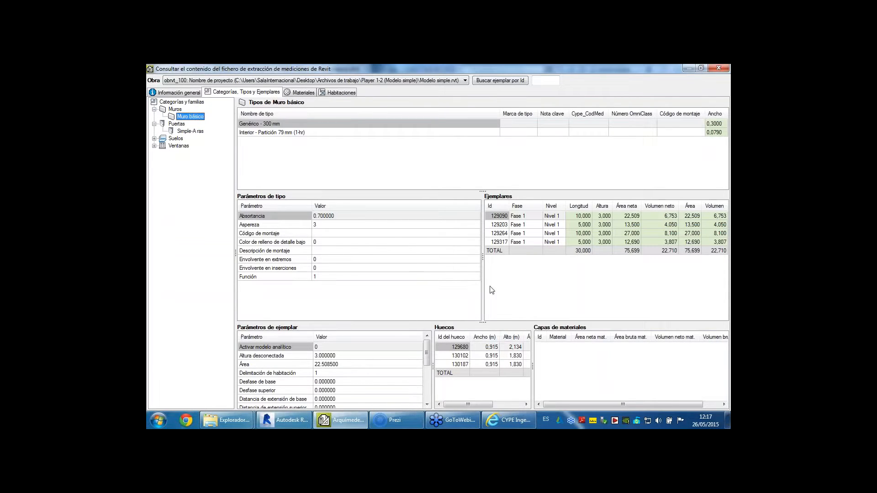
click(303, 92)
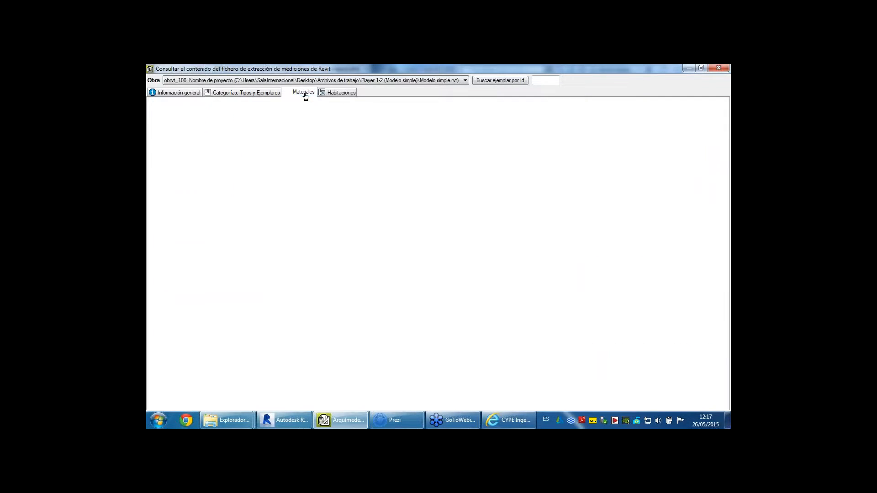
click(343, 93)
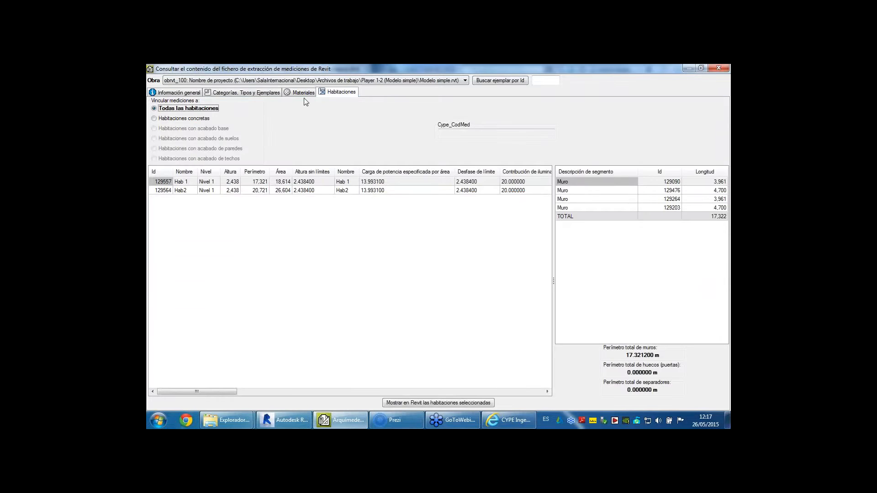
click(246, 93)
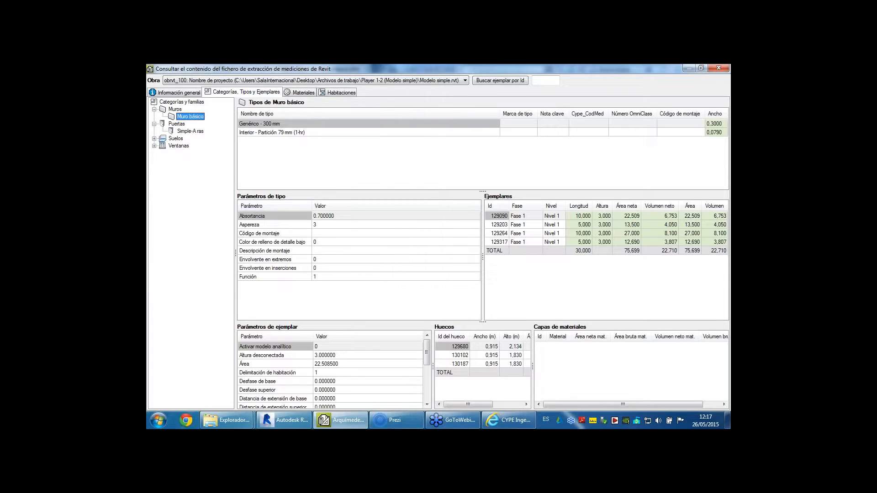
click(718, 70)
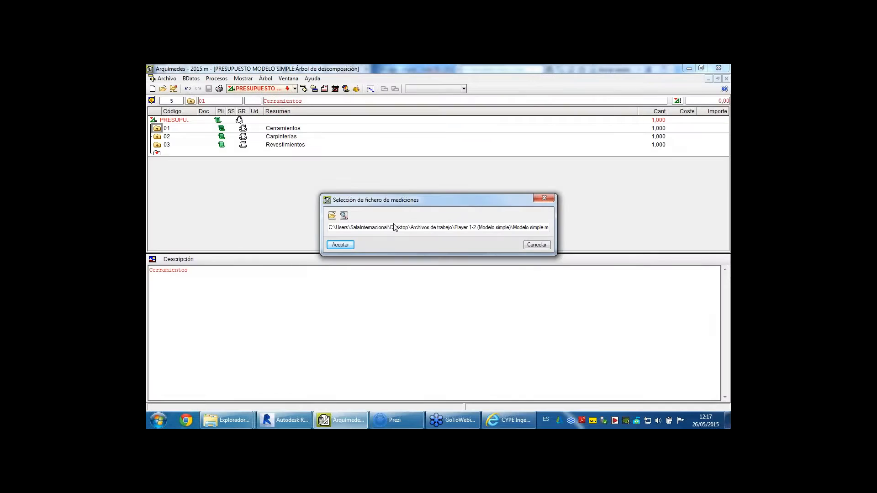
- Accept the extraction file and link it to the open project Presupuesto Modelo simple as destination
click(341, 246)
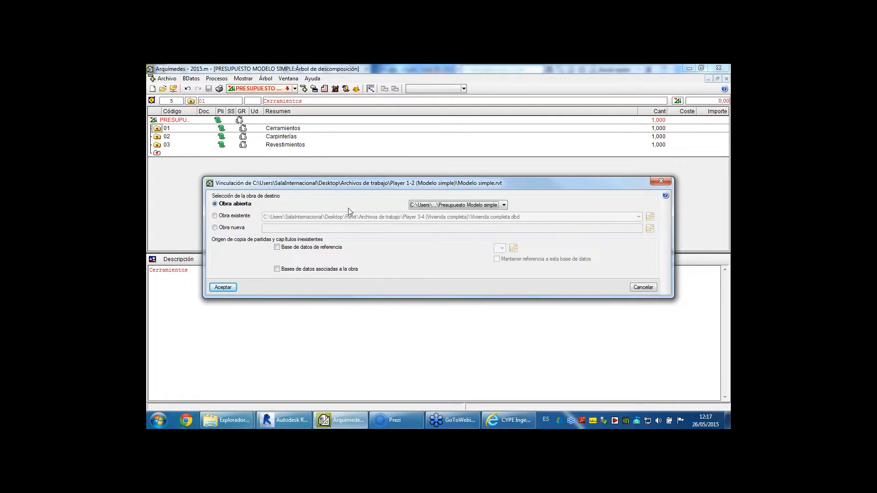
click(498, 209)
click(495, 211)
click(226, 288)
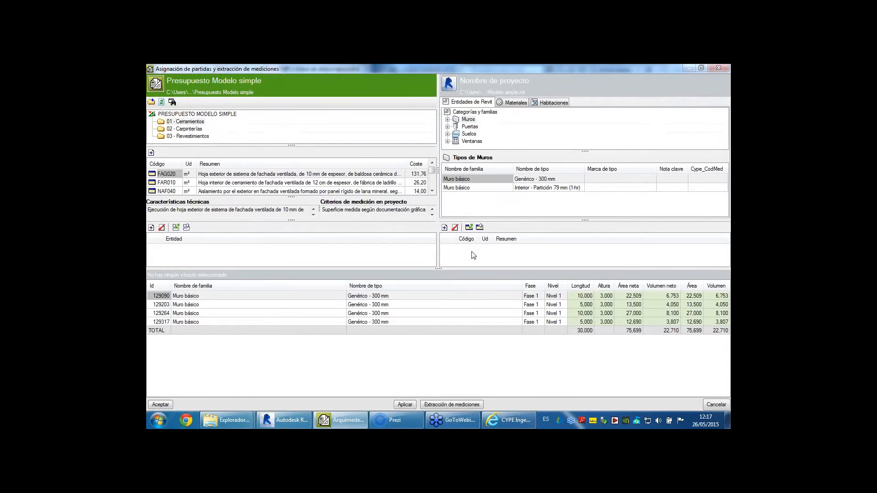
- Maximize the item assignment window and resize its panes to give the budget item and Revit type lists more room
double_click(441, 68)
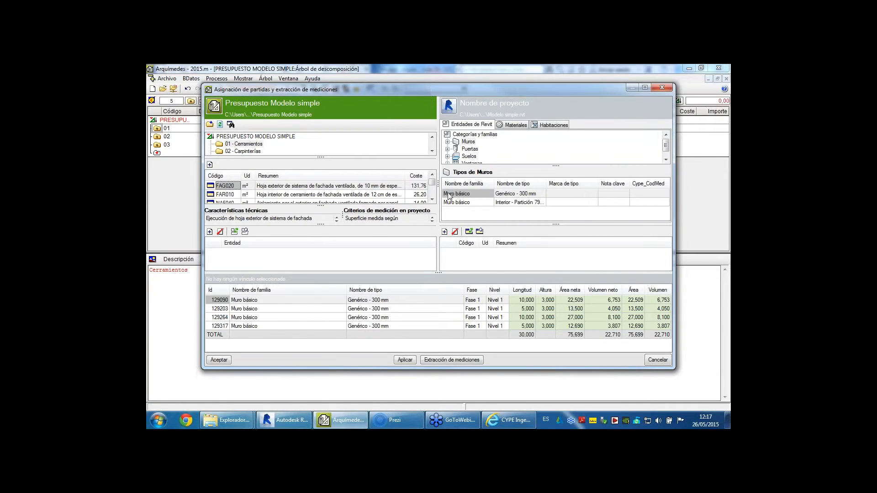
drag(442, 369, 443, 398)
drag(438, 282, 438, 319)
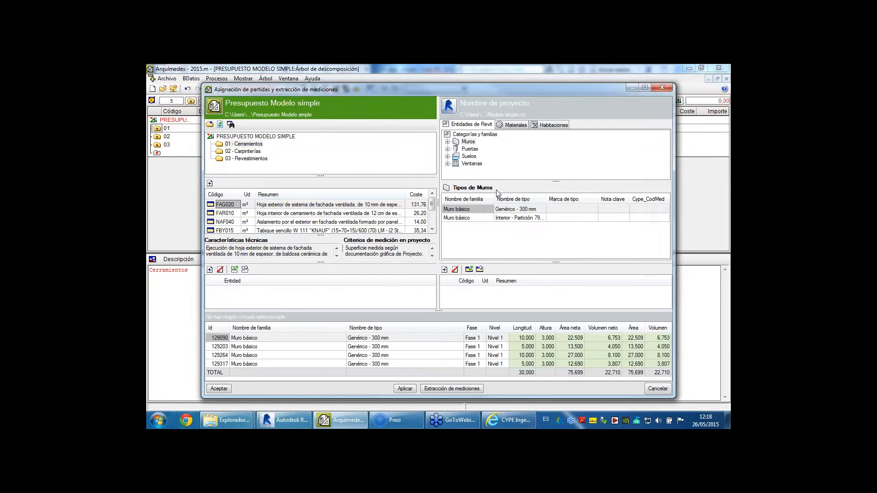
double_click(461, 88)
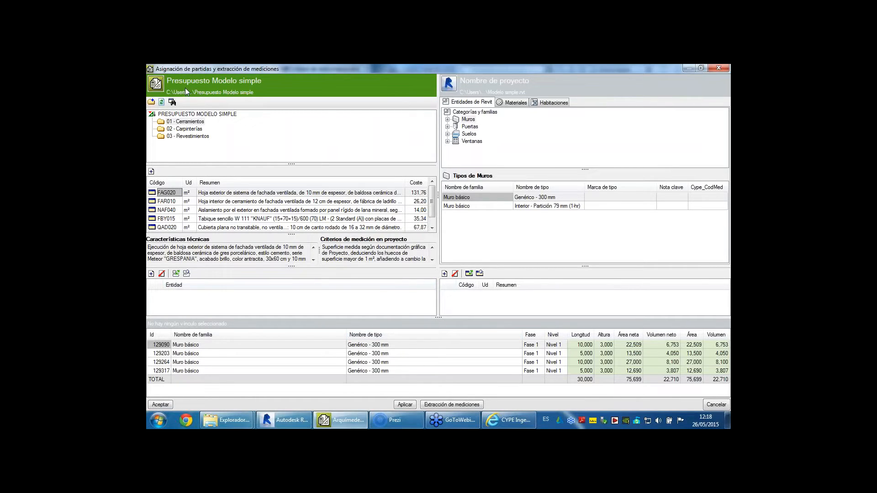
drag(232, 163, 229, 145)
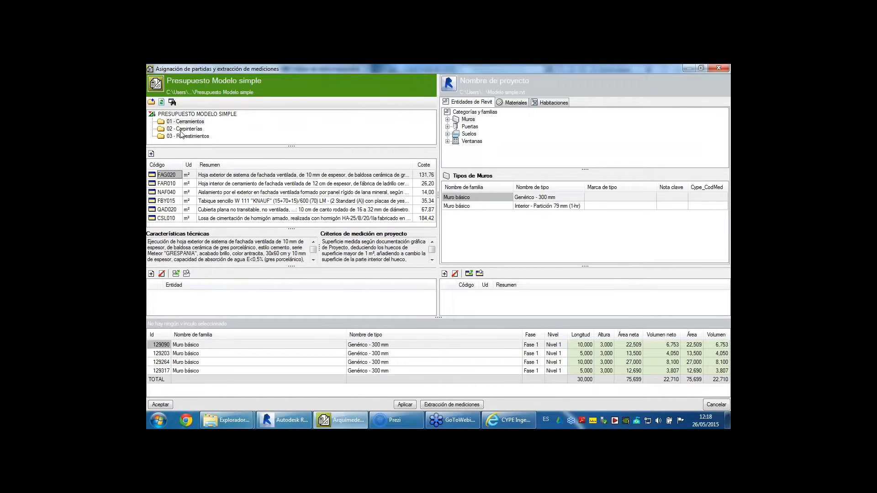
- Review the 01 - Cerramientos chapter's items on the budget side and the Muro básico types under Muros on the Revit side
click(181, 129)
click(184, 122)
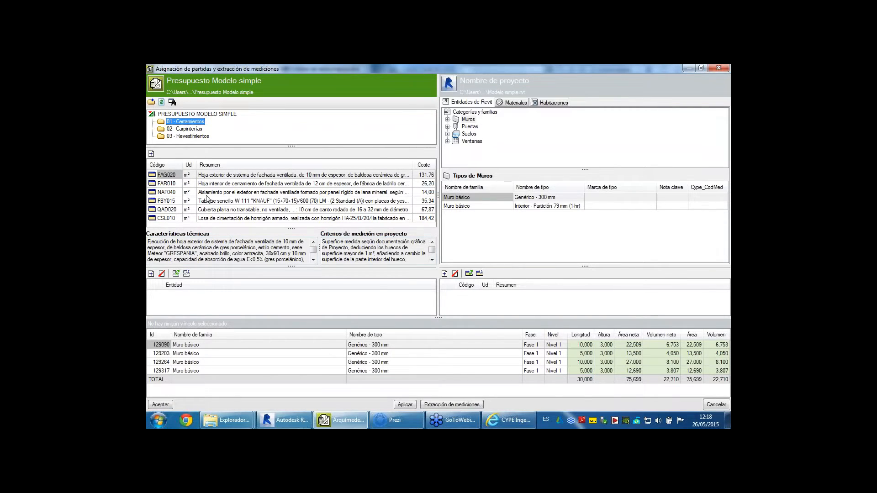
click(169, 178)
click(449, 86)
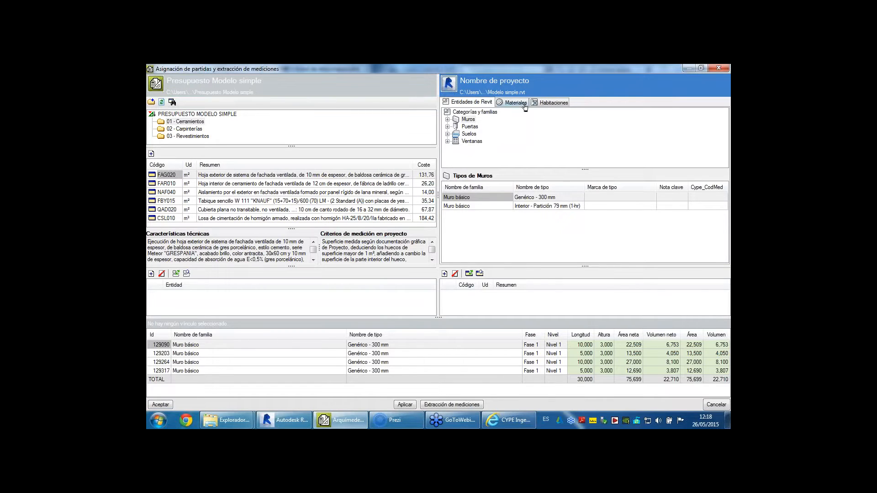
click(448, 119)
click(477, 127)
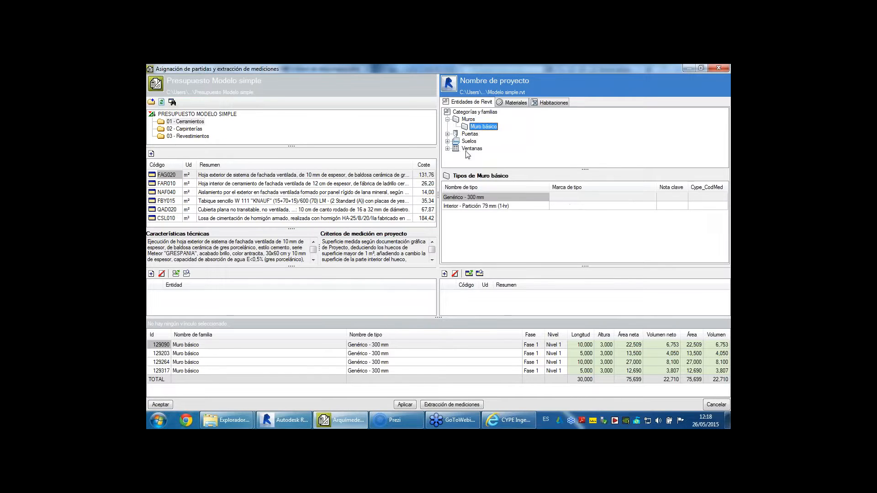
- Look through the Muro básico wall types, the materials and the rooms of the Revit model, ending on the Revit entities
click(471, 205)
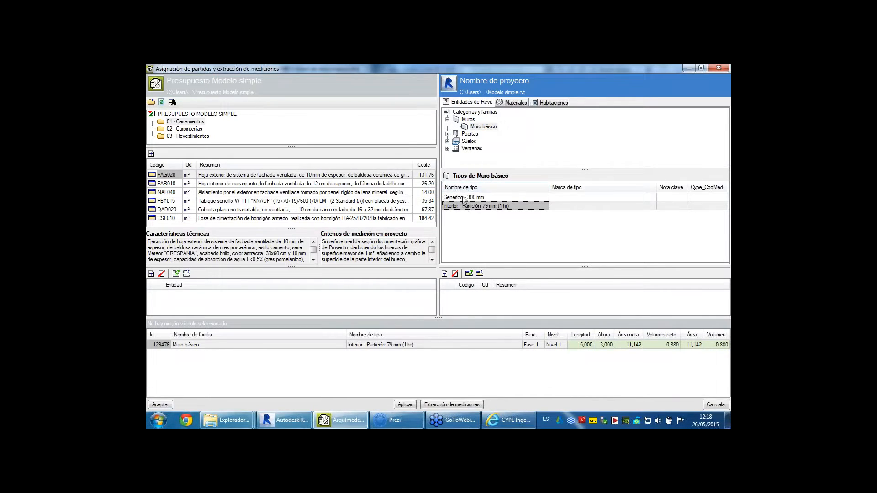
click(465, 198)
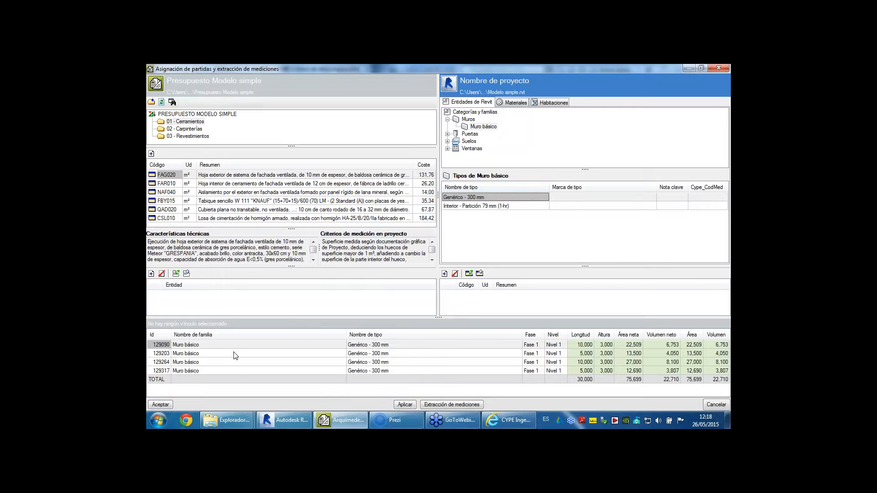
click(510, 102)
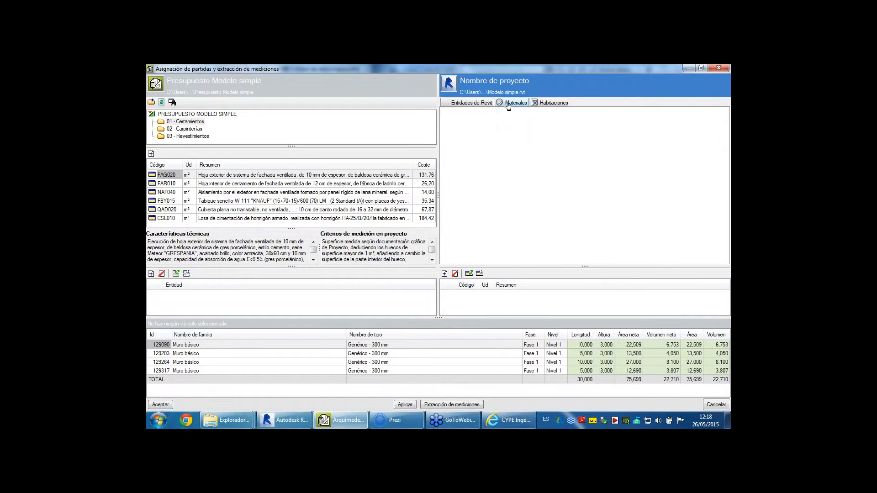
click(550, 103)
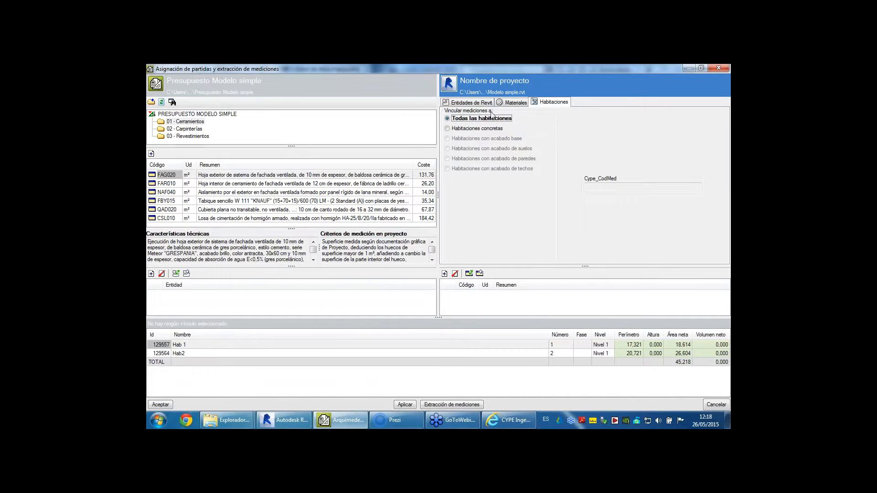
click(471, 104)
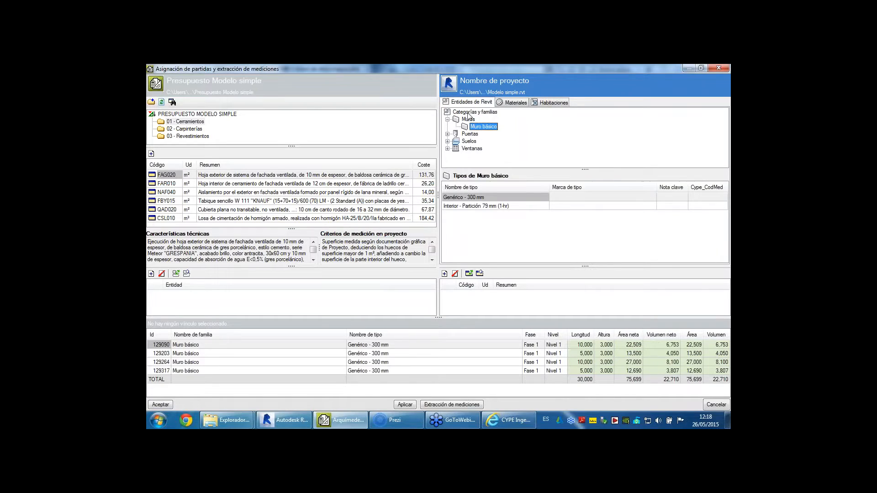
- Restore the item assignment window to a smaller size and move it aside to look at the budget's chapter tree
click(181, 86)
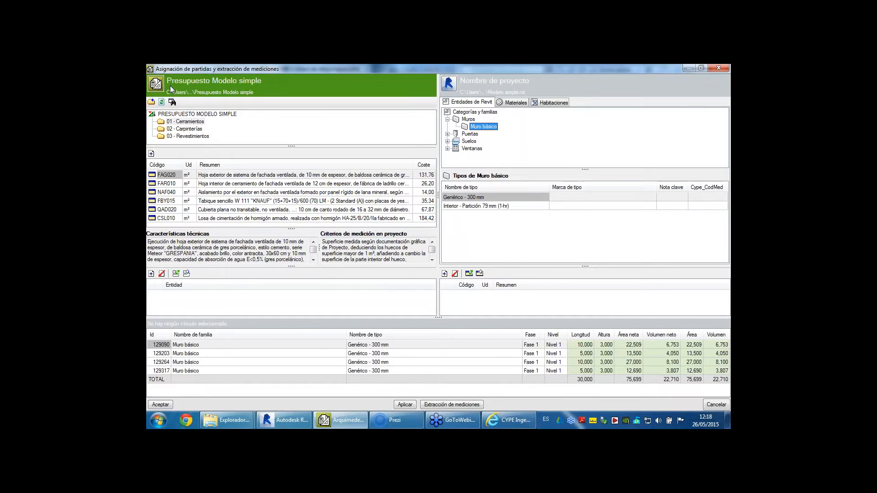
double_click(267, 70)
drag(283, 90, 335, 94)
drag(254, 86, 373, 139)
click(279, 69)
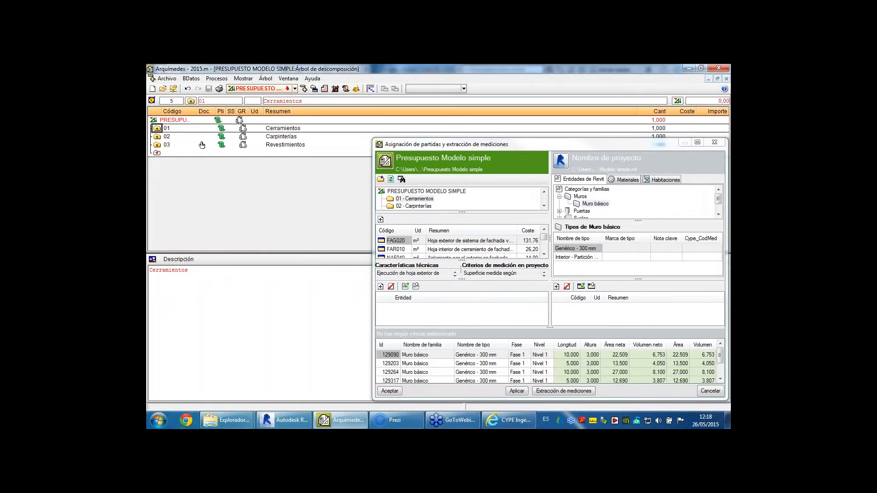
click(157, 137)
click(159, 146)
- Switch to Revit to look at the 3D model from another angle, then return to Arquímedes and maximize the item assignment window
click(284, 423)
middle_drag(483, 280, 519, 274)
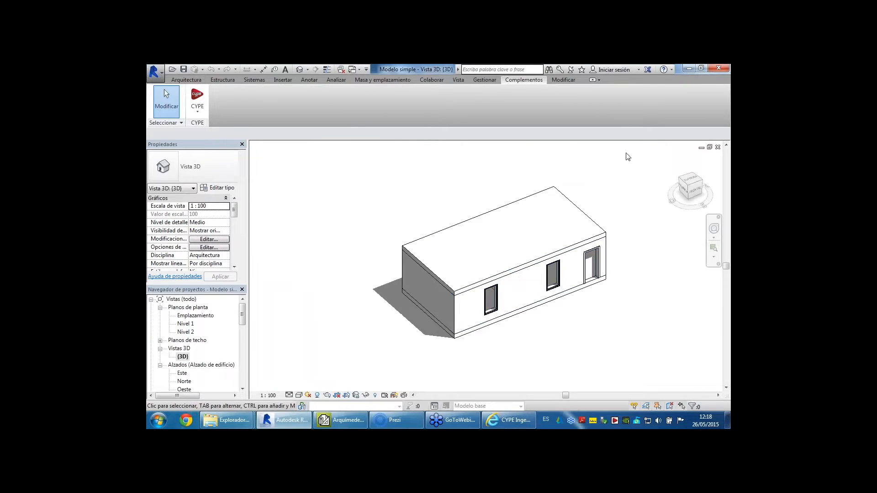
click(687, 69)
drag(528, 155, 370, 94)
double_click(370, 95)
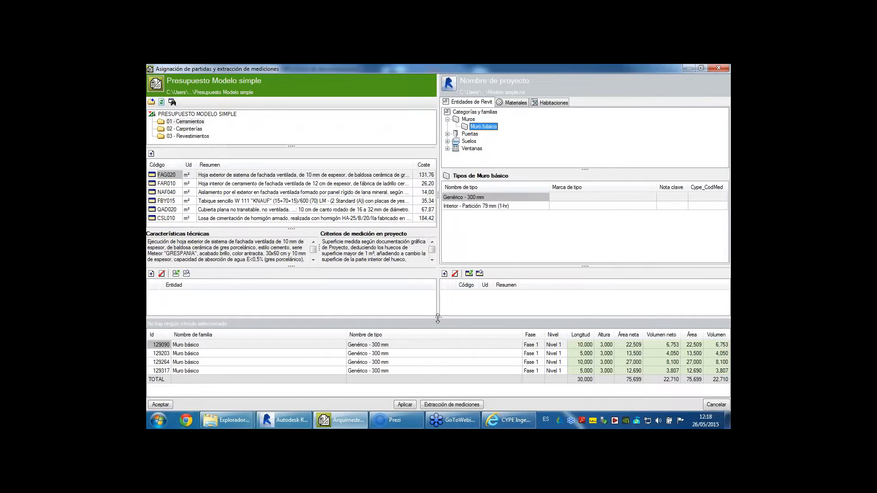
- Link budget item FAG020 to the wall type Genérico - 300 mm
drag(437, 331, 438, 344)
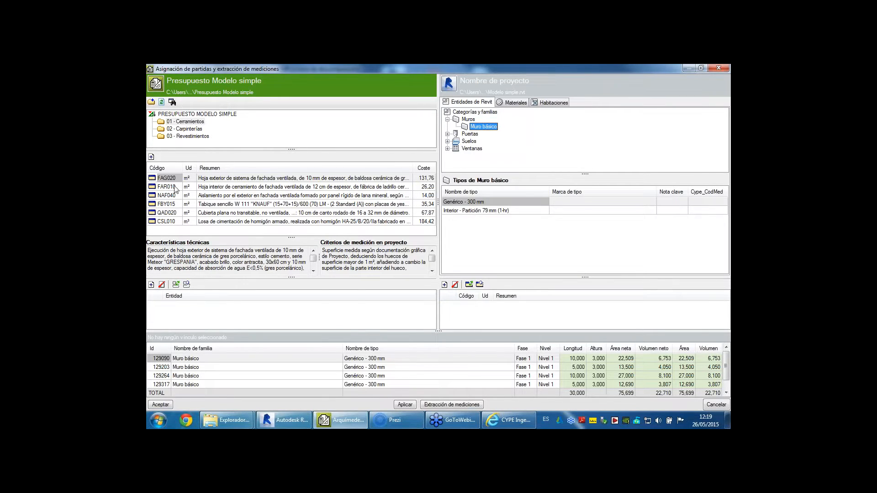
click(166, 196)
click(167, 179)
click(465, 211)
click(466, 202)
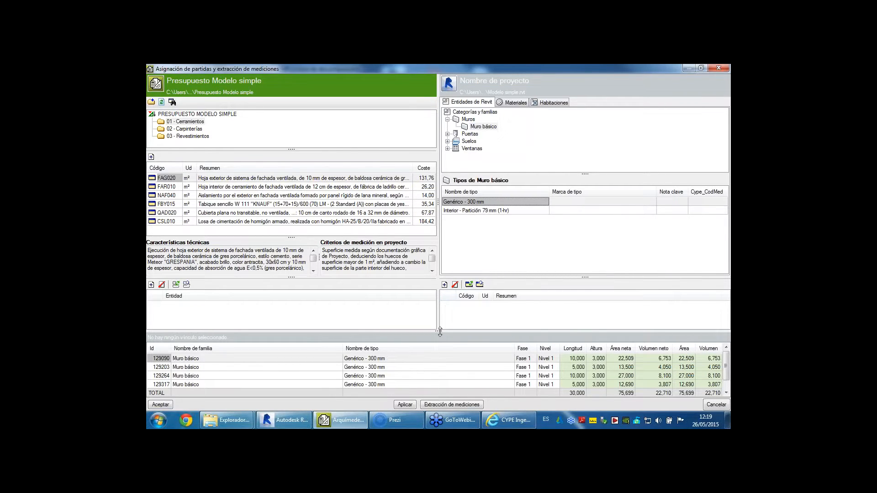
drag(439, 332, 439, 322)
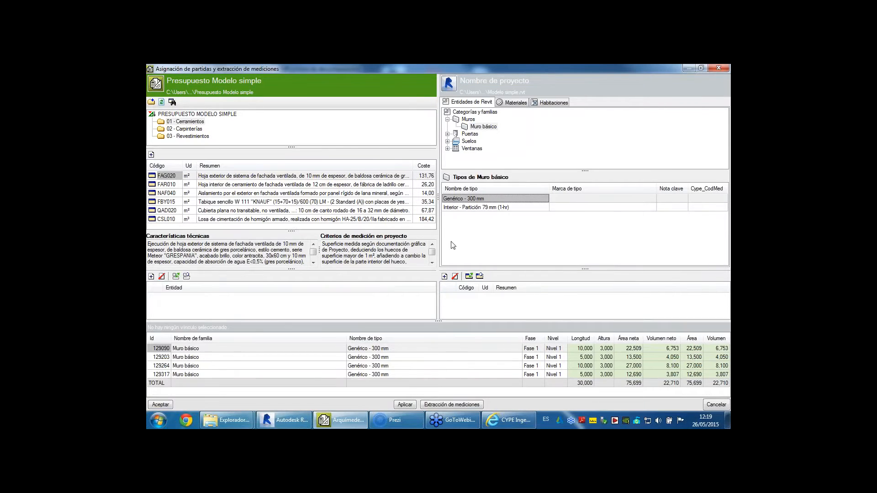
click(152, 278)
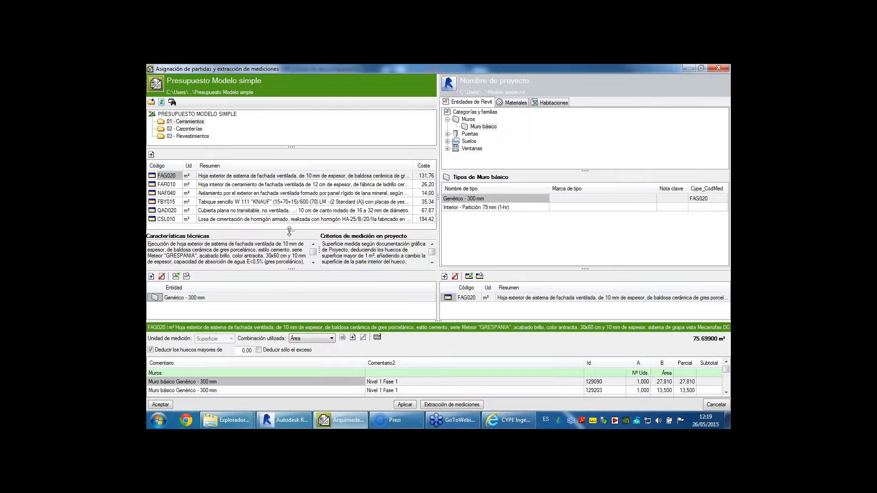
- Resize the window's panes to enlarge the FAG020 measurement breakdown and the lists of linked entities and items
drag(290, 231, 290, 202)
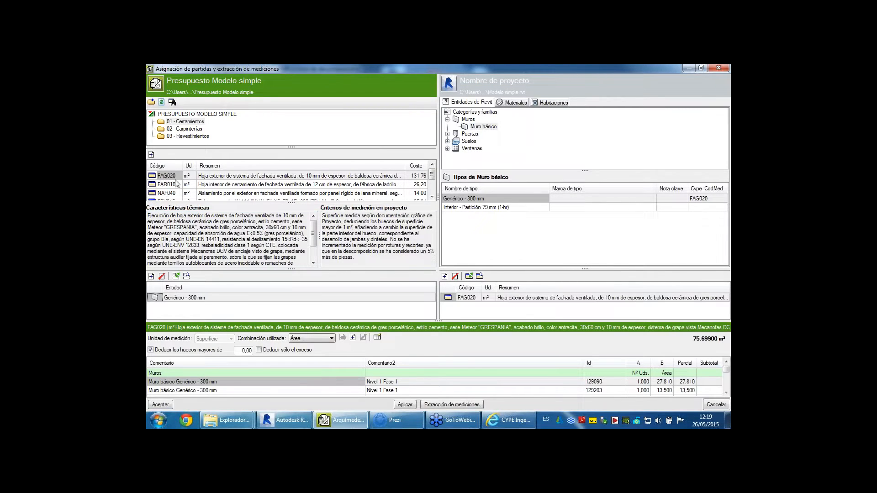
drag(292, 270, 292, 251)
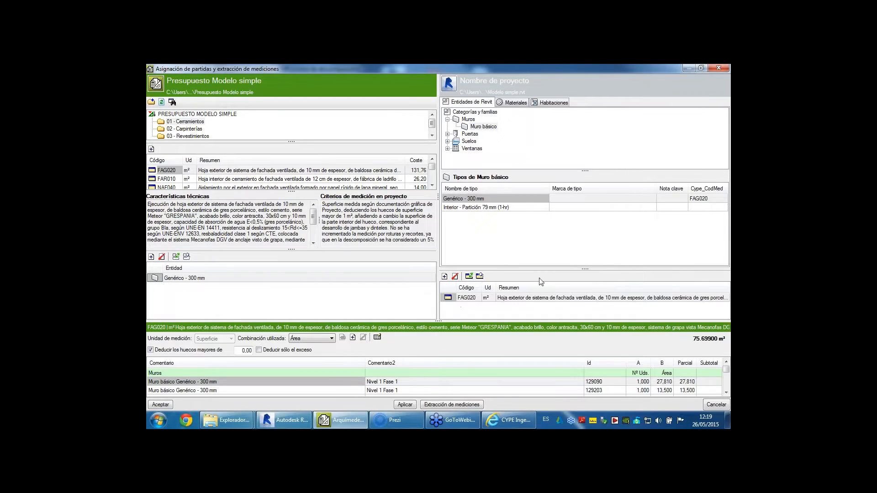
drag(584, 268, 585, 225)
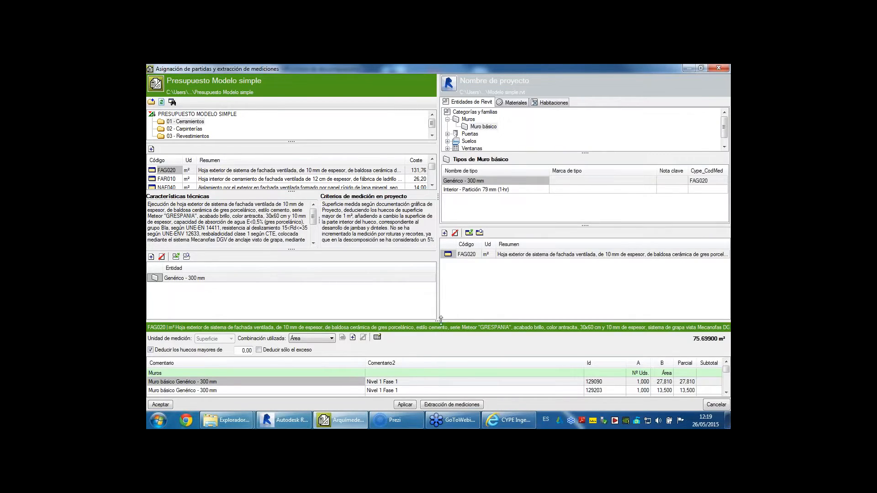
drag(439, 321, 439, 288)
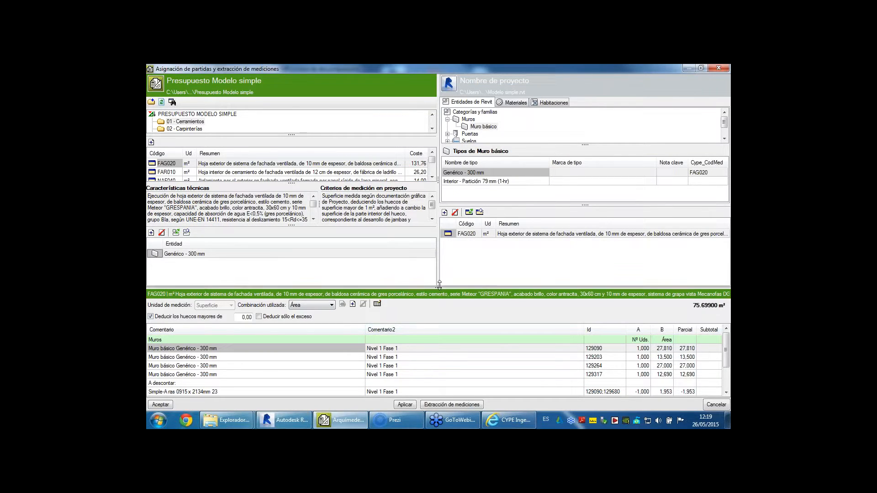
drag(439, 276, 436, 262)
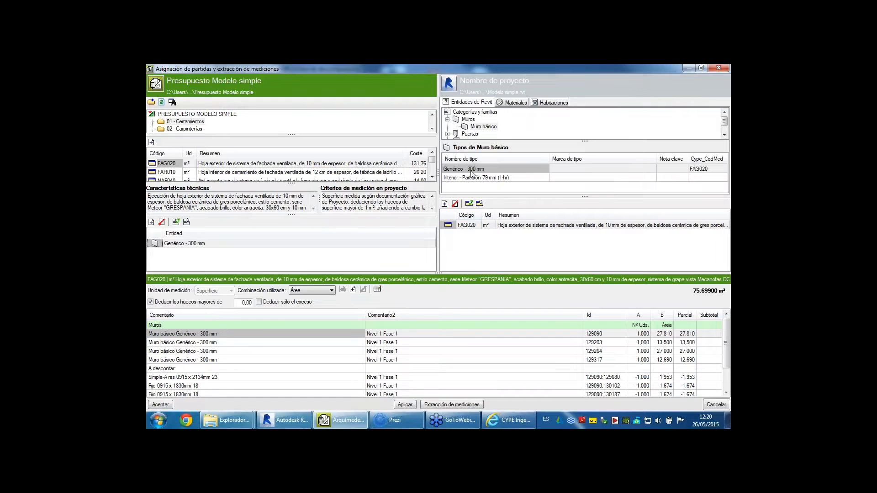
- Try the measurement combinations Área neta and Longitud | Altura for FAG020, and set it back to Área
click(332, 291)
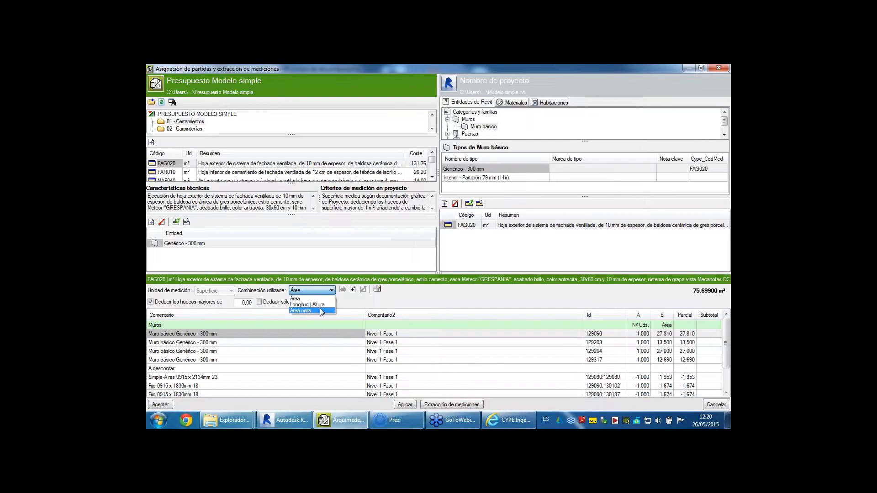
click(317, 309)
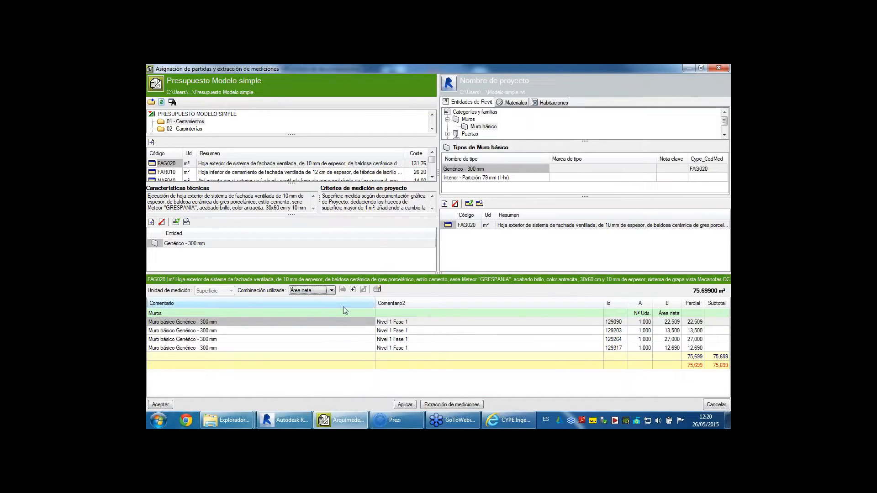
click(320, 290)
click(309, 303)
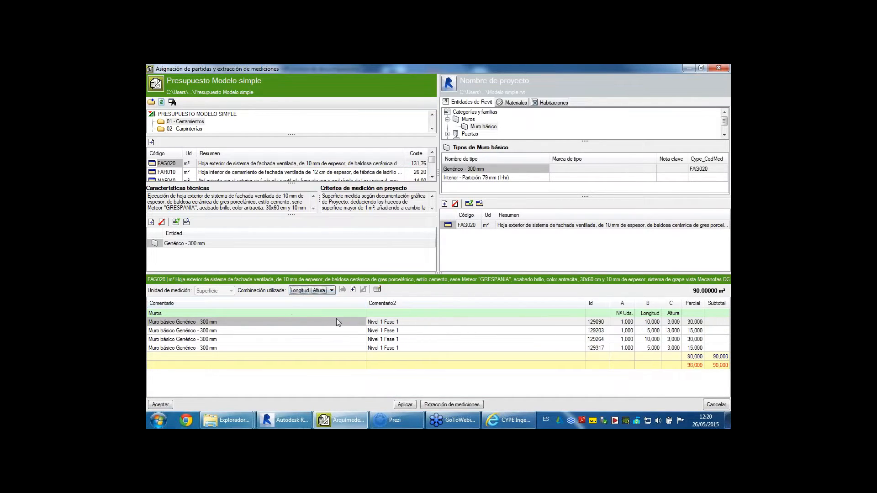
click(331, 291)
click(317, 303)
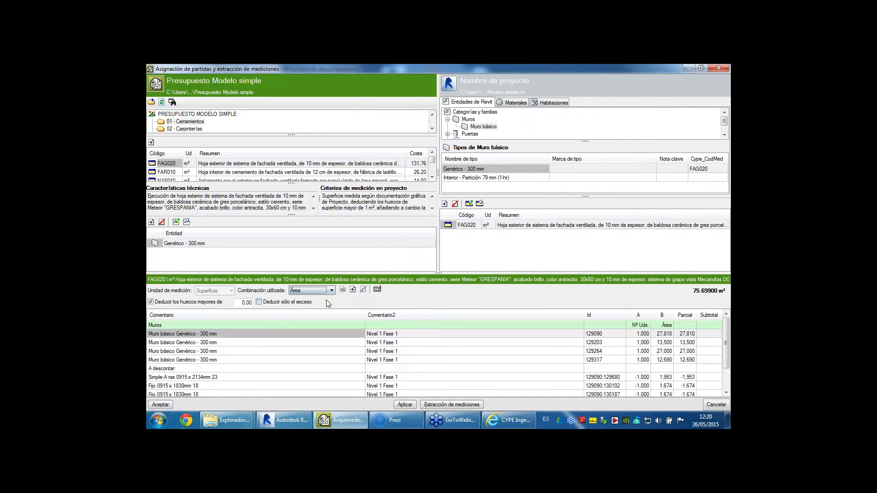
- Check the item's measurement criteria on openings and set the threshold for deducting openings to 1,00
click(243, 302)
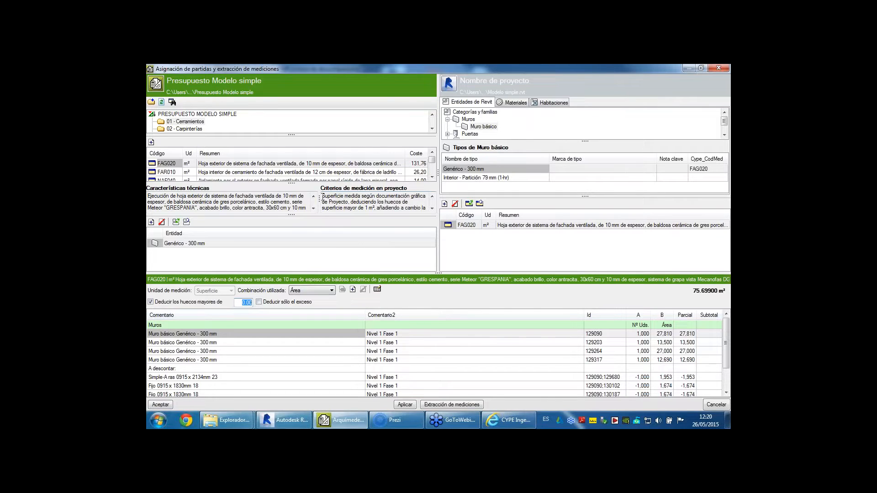
drag(323, 196, 370, 207)
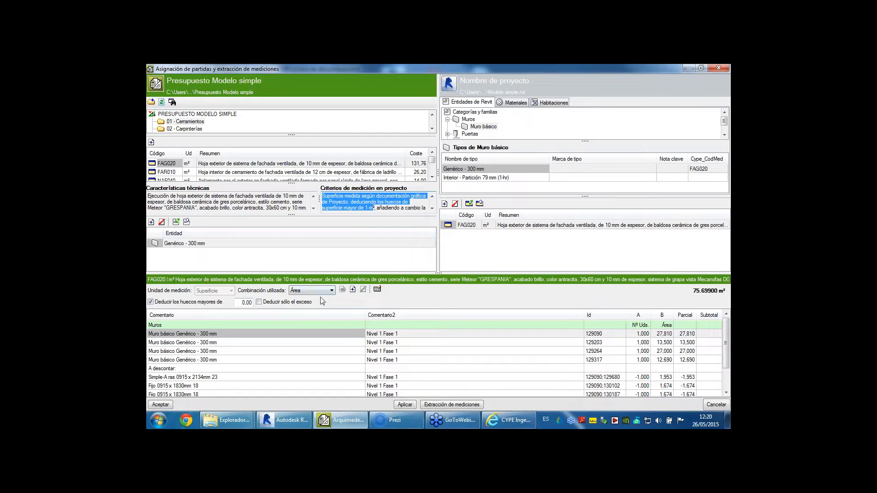
click(243, 303)
double_click(243, 302)
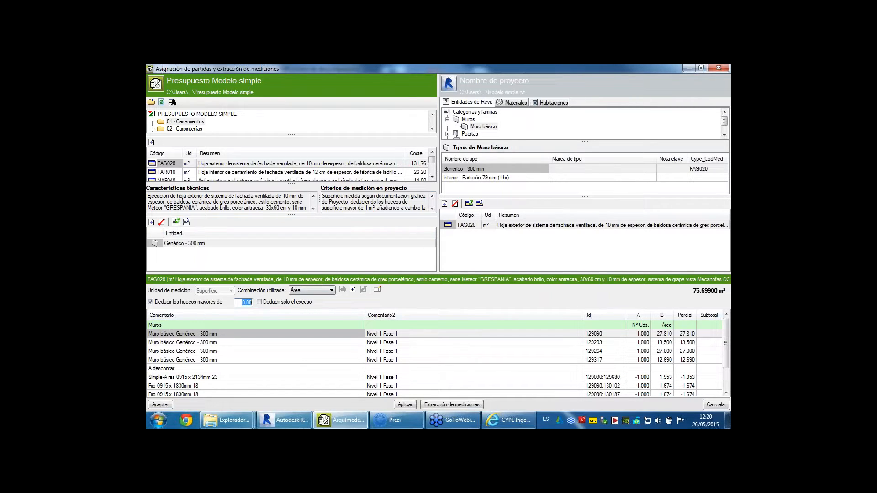
text(1)
key(Tab)
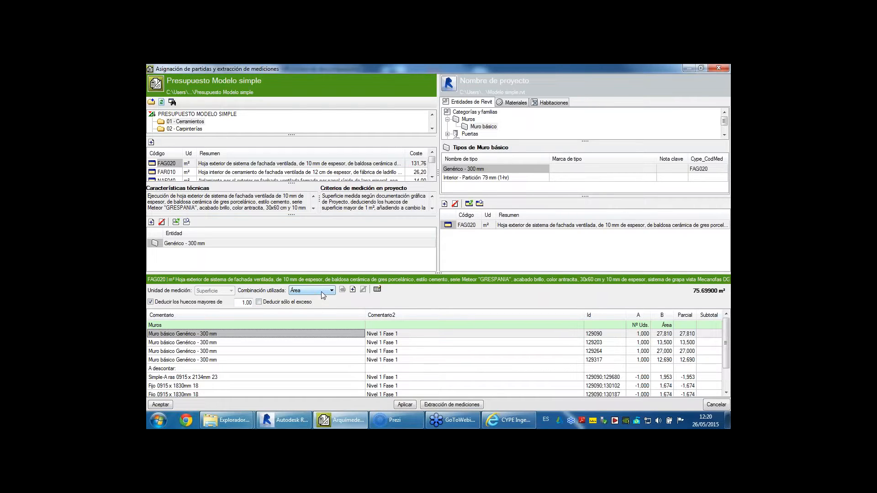
- Compare FAG020's breakdown under Área neta again and return the measurement combination to Área
double_click(247, 302)
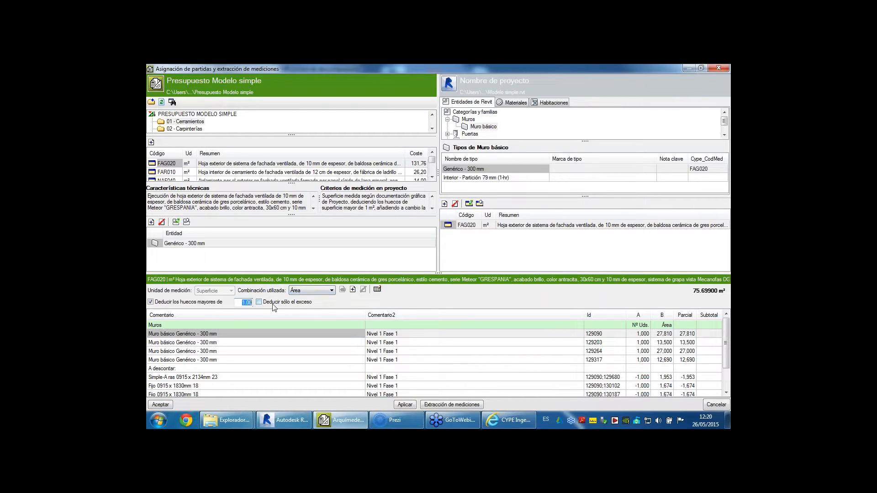
click(316, 291)
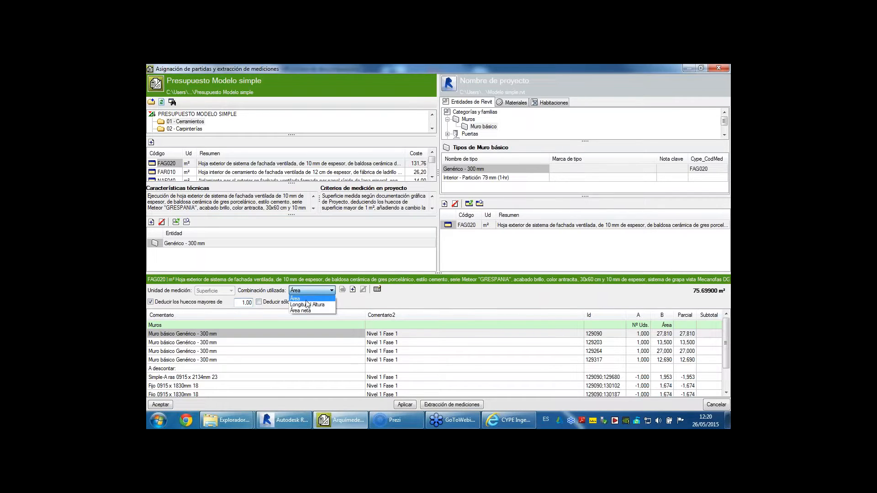
click(303, 308)
click(326, 291)
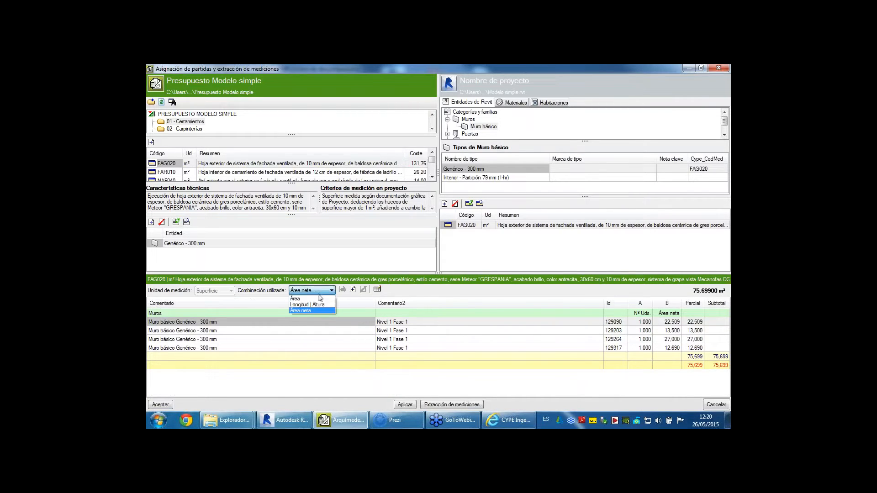
click(301, 312)
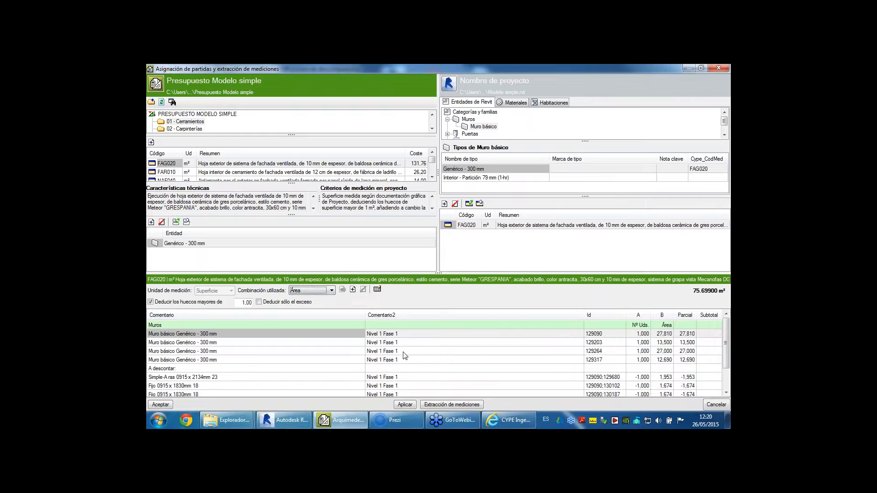
- Glance at the budget behind the assignment window, then extract the measurements into it and accept the item assignment
drag(438, 273, 438, 286)
drag(467, 68, 405, 187)
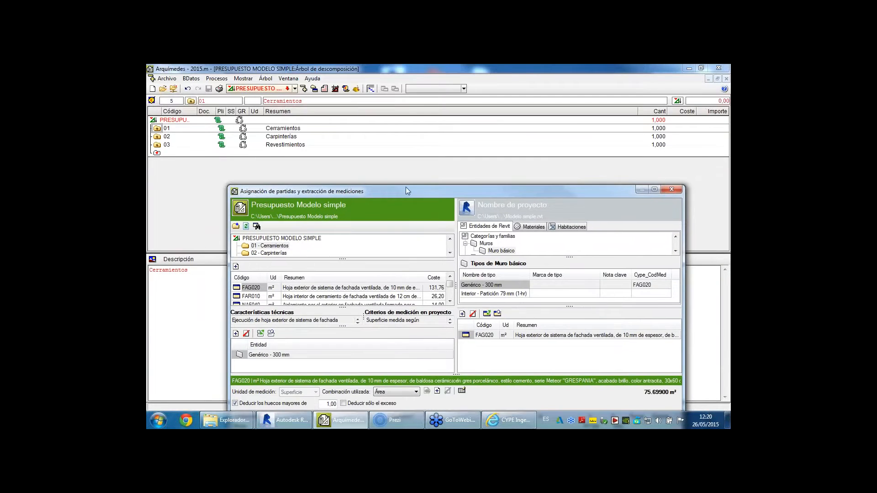
double_click(571, 191)
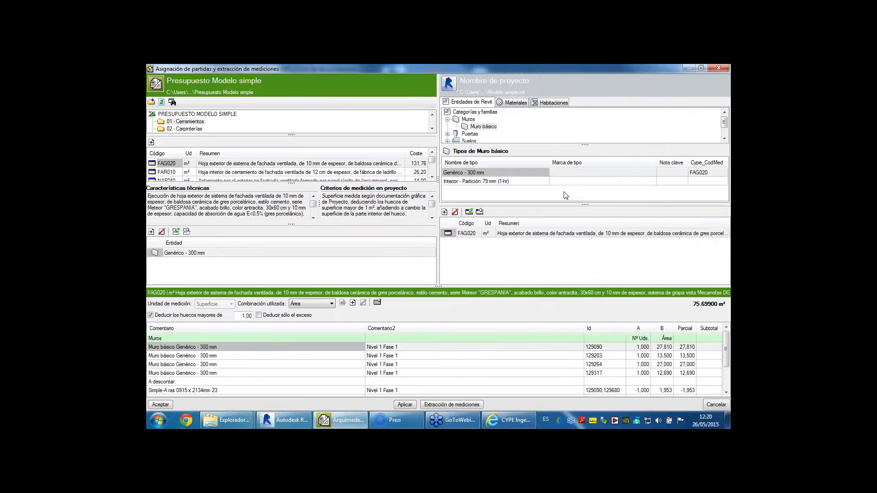
click(464, 405)
click(169, 405)
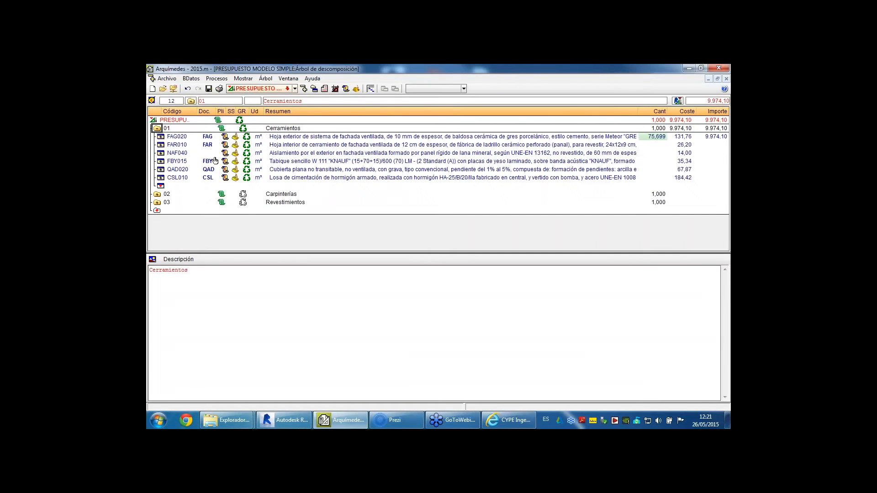
- Open FAG020's measurement detail and show its Origen column, without keeping that column configuration for future use
double_click(657, 138)
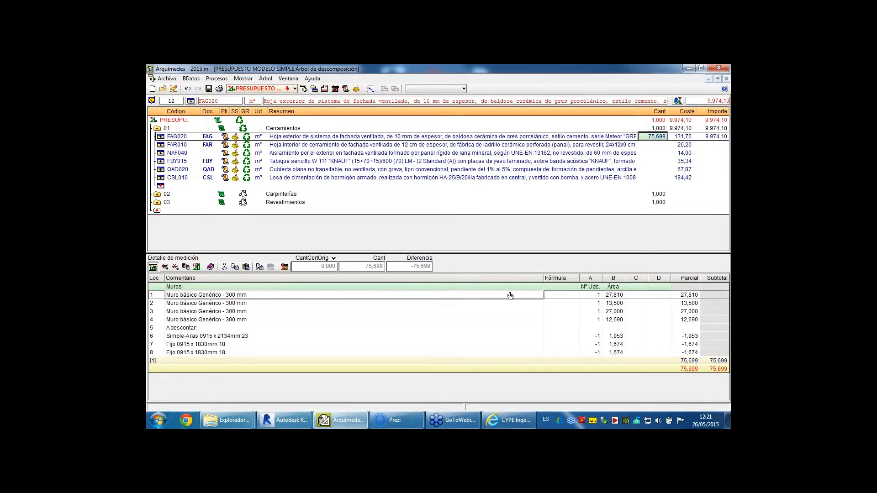
right_click(485, 280)
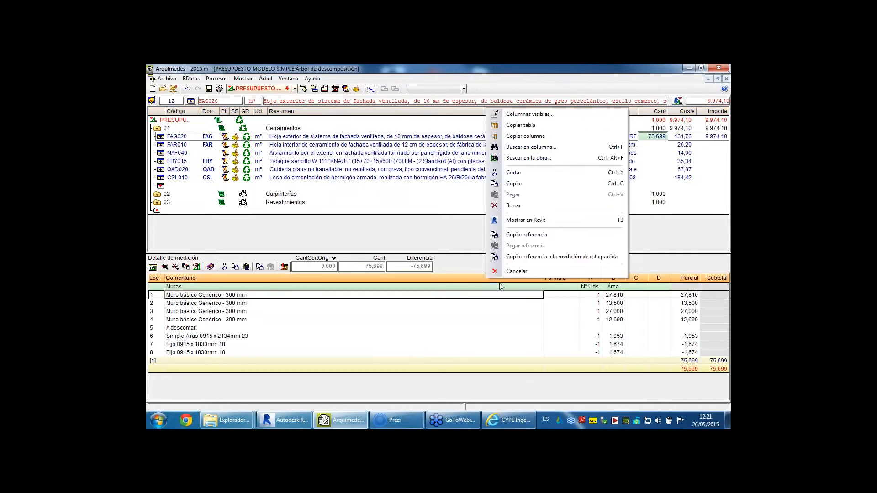
click(530, 114)
click(474, 186)
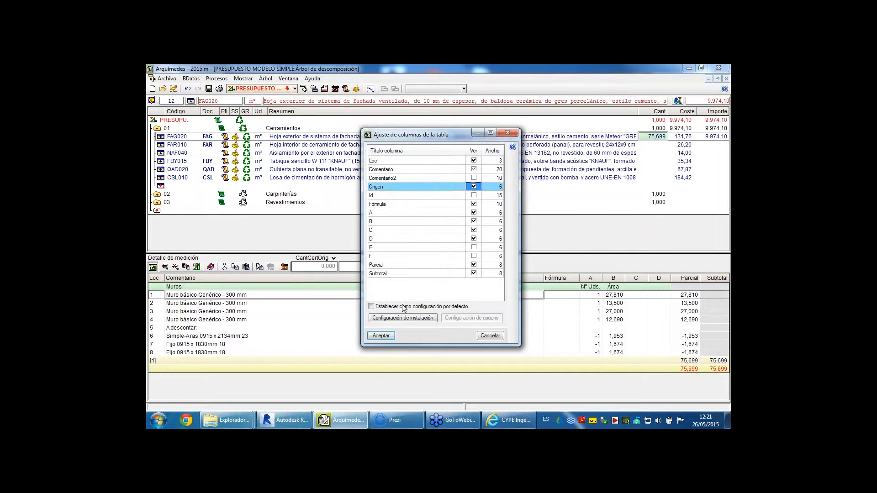
click(381, 336)
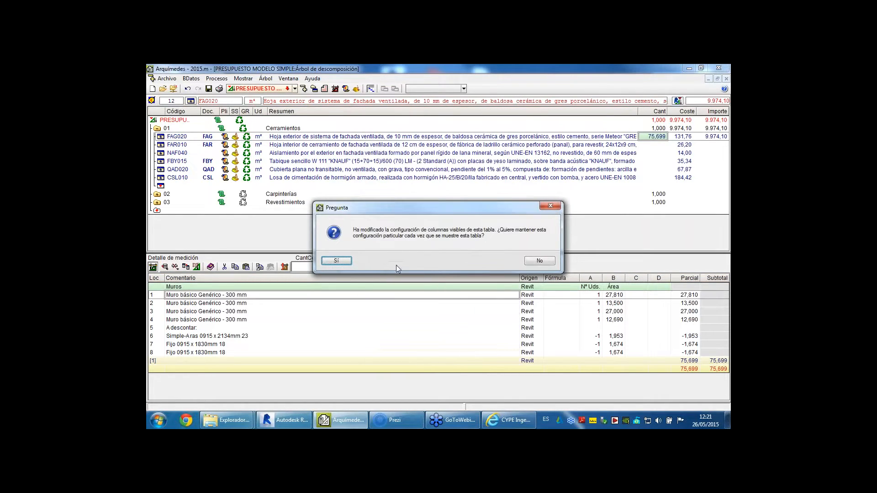
click(528, 261)
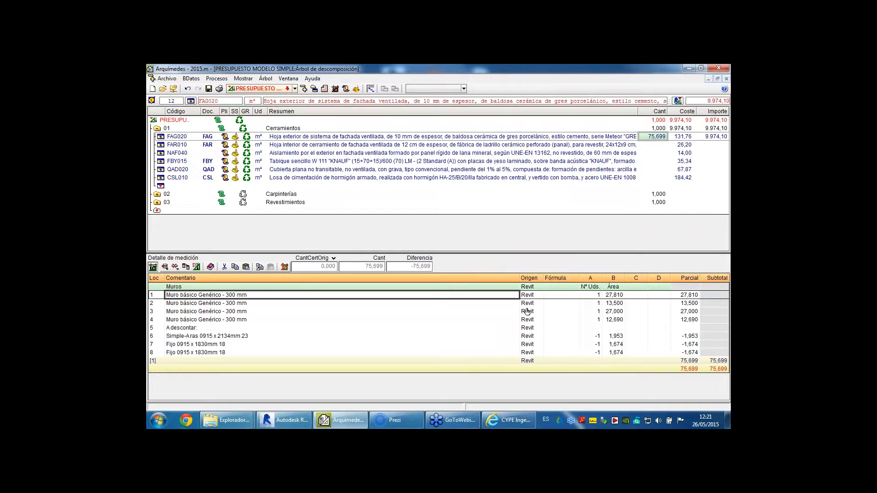
right_click(545, 294)
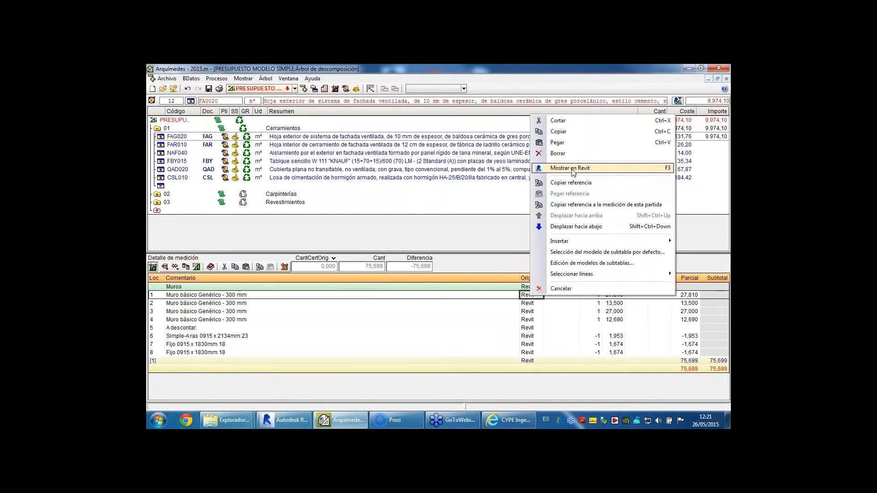
click(433, 236)
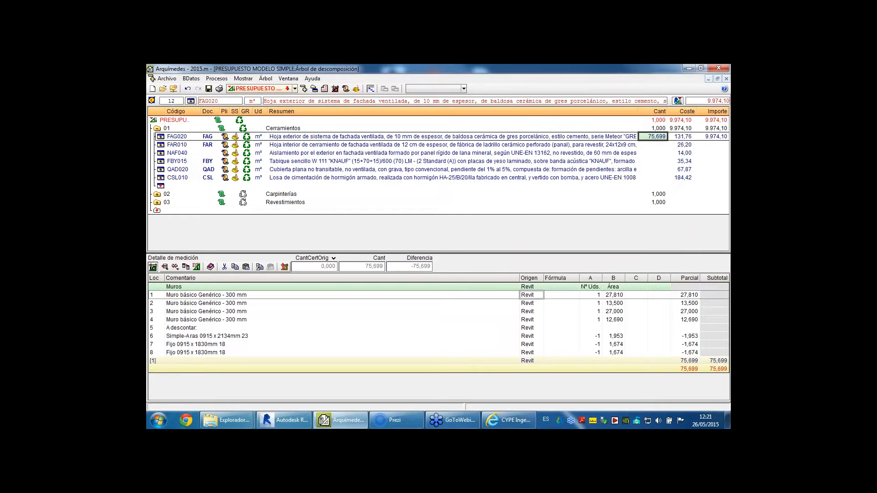
- Reopen the Revit item assignment and assign item FAR010 to the Genérico - 300 mm wall type
click(679, 101)
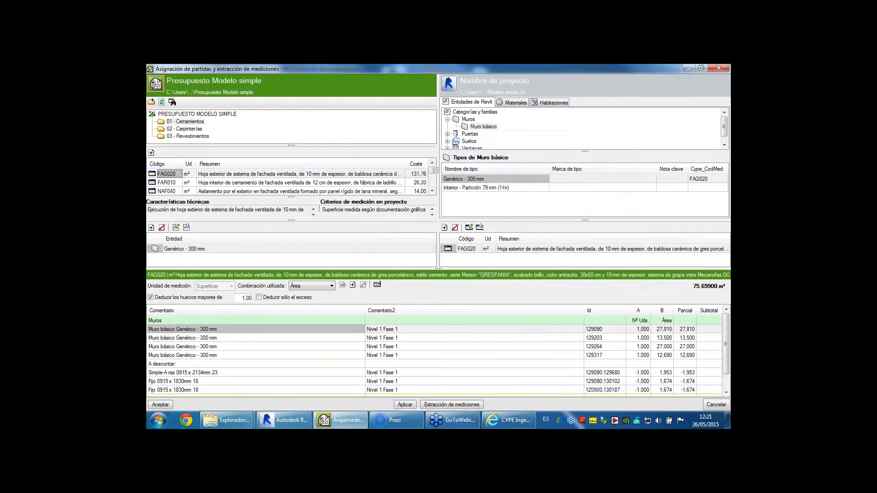
drag(439, 269, 438, 286)
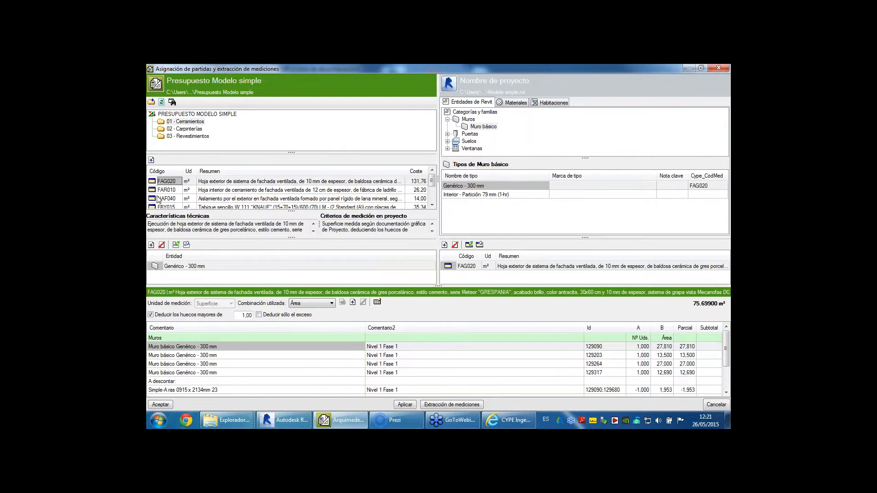
click(449, 86)
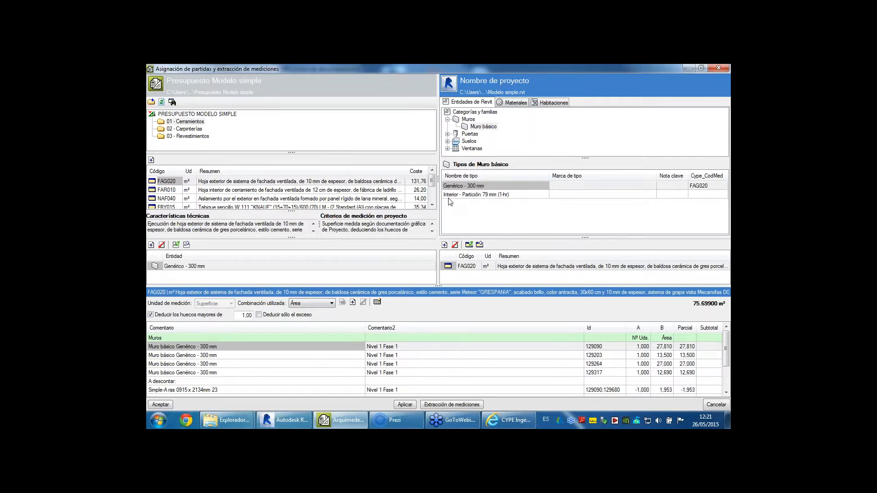
drag(438, 286, 438, 296)
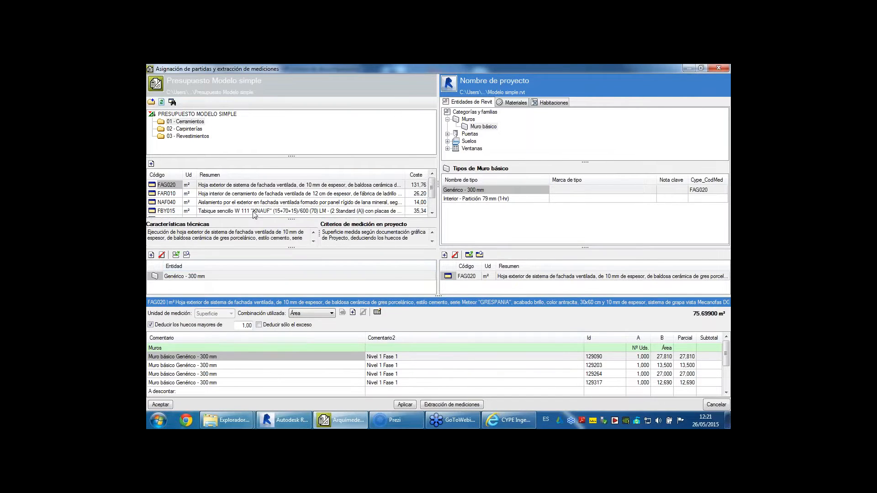
click(168, 194)
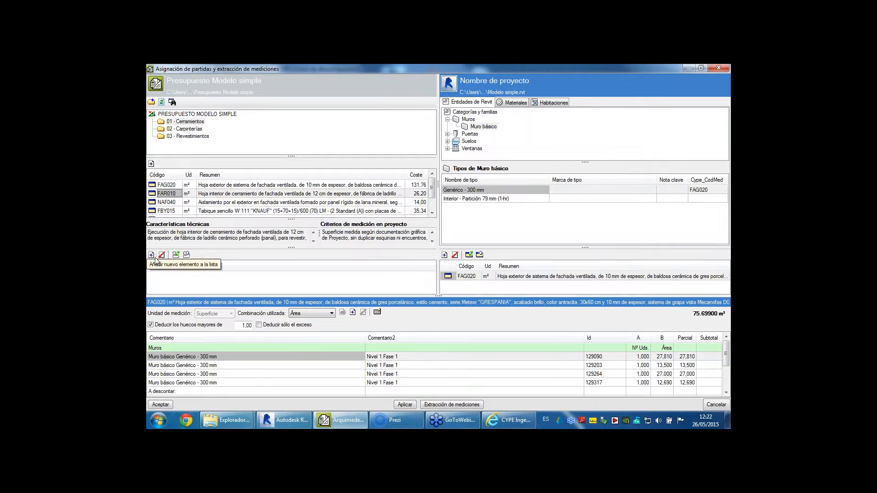
click(444, 255)
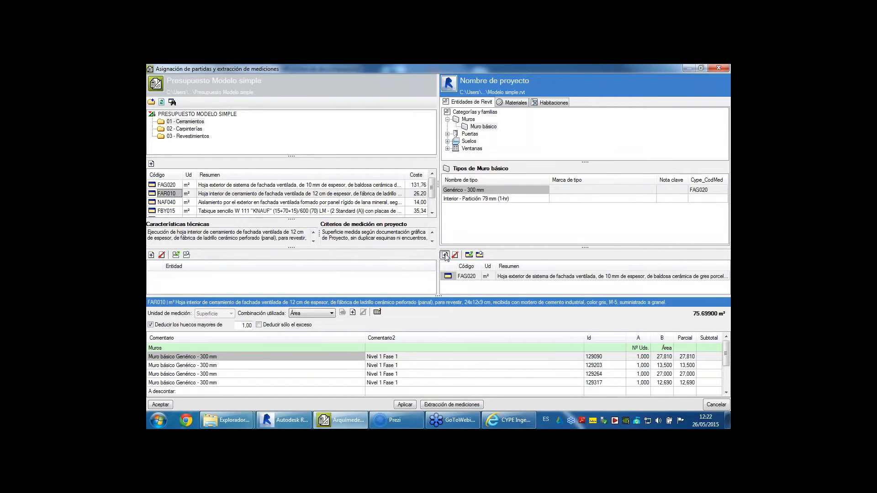
drag(586, 247, 585, 219)
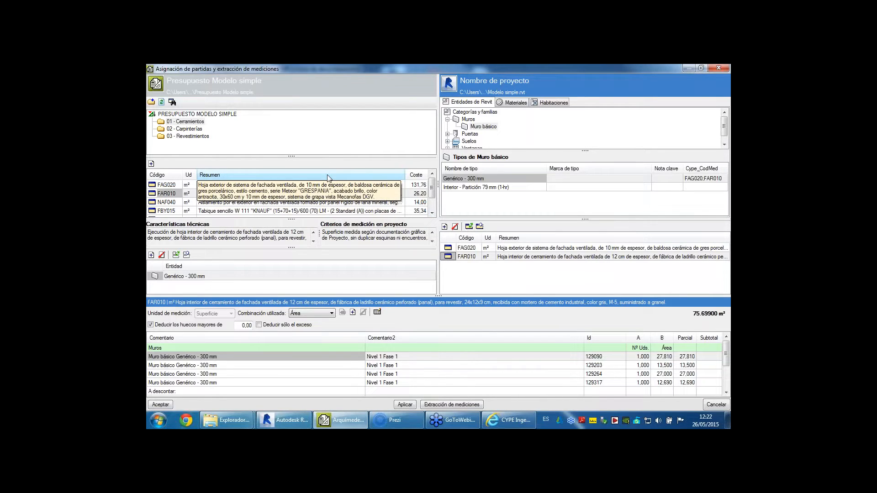
- Assign item LCY010 from chapter 02 Carpinterías to the Fijo 0915 x 1830mm window type
click(183, 129)
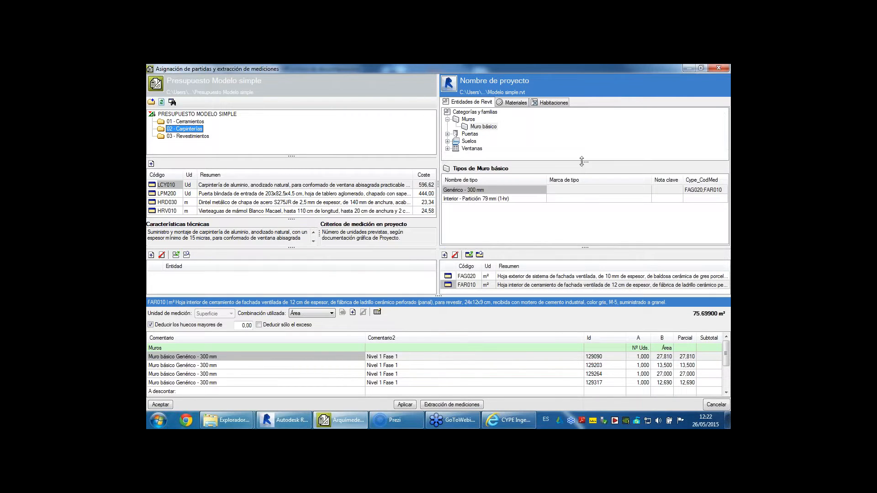
drag(582, 162, 582, 172)
click(473, 149)
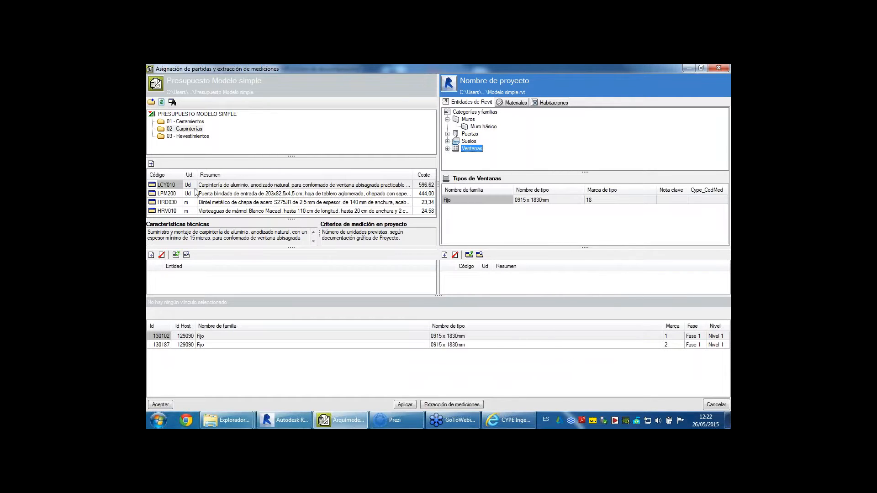
click(448, 149)
click(474, 156)
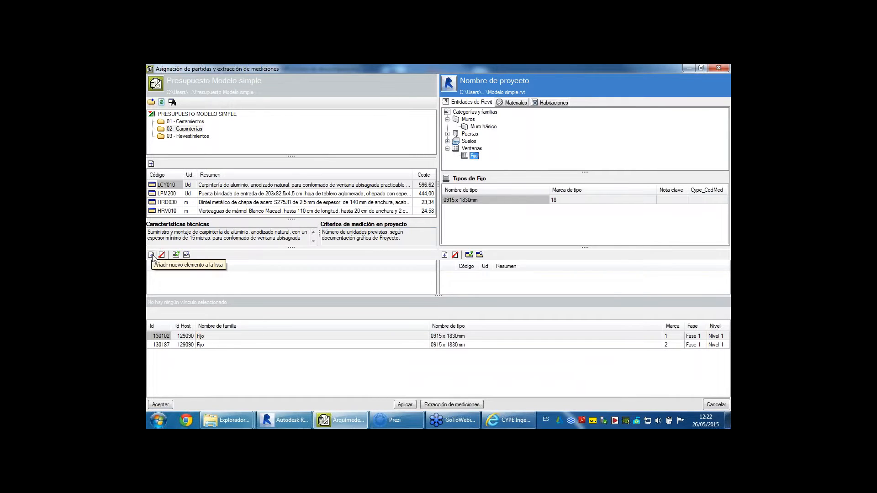
click(160, 86)
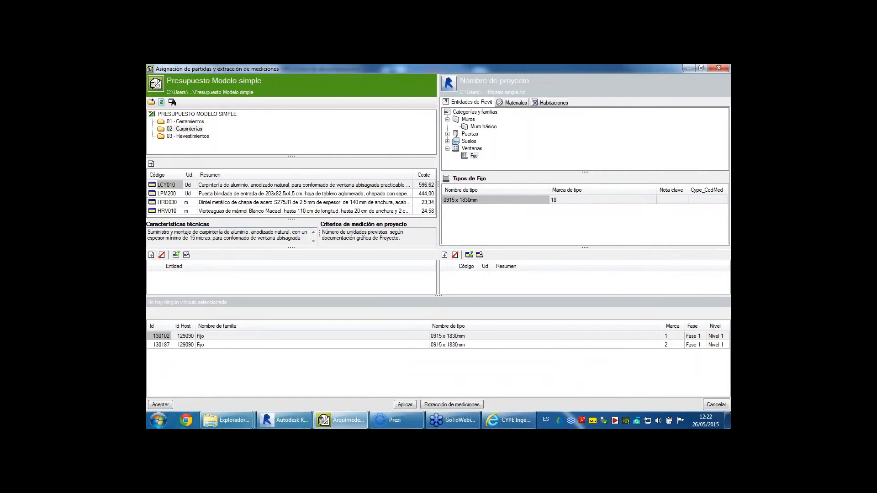
click(151, 255)
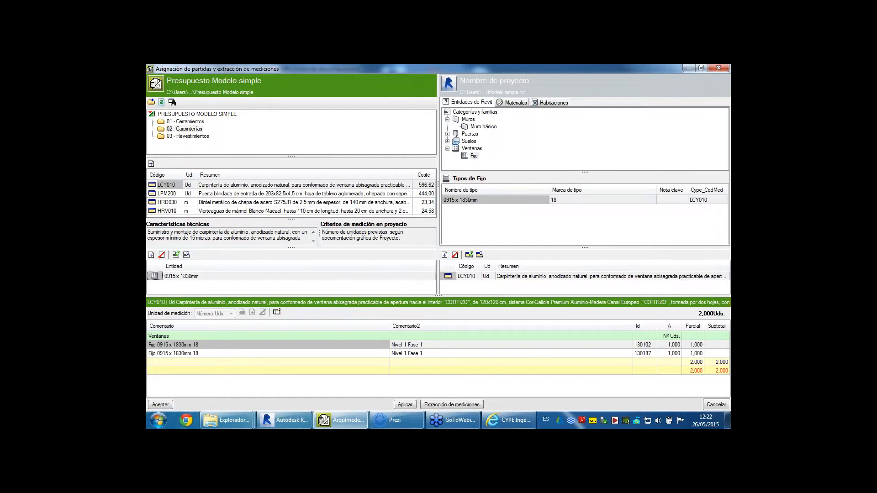
- Read the project measurement criteria of the window sill item HRV010
click(169, 212)
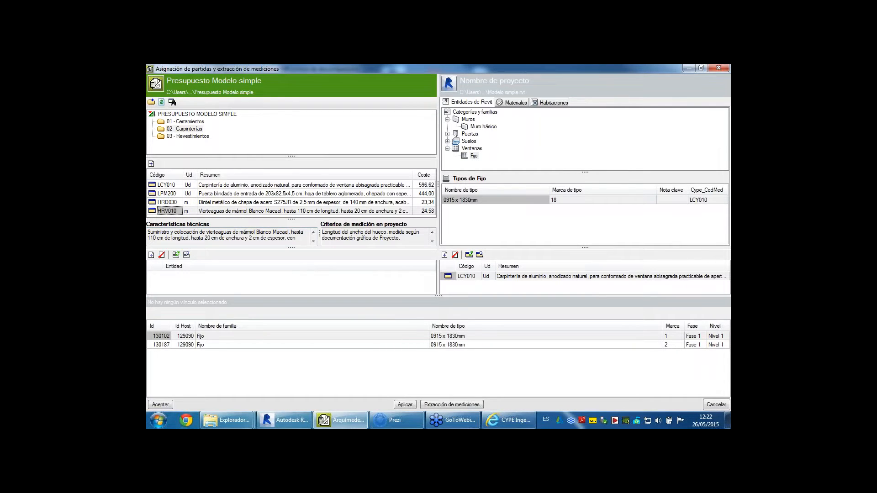
drag(323, 232, 402, 238)
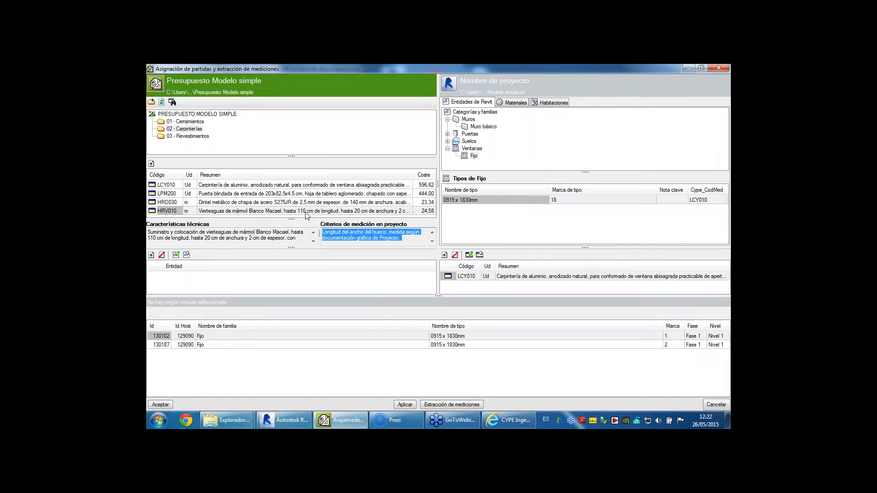
drag(290, 156, 289, 141)
click(394, 232)
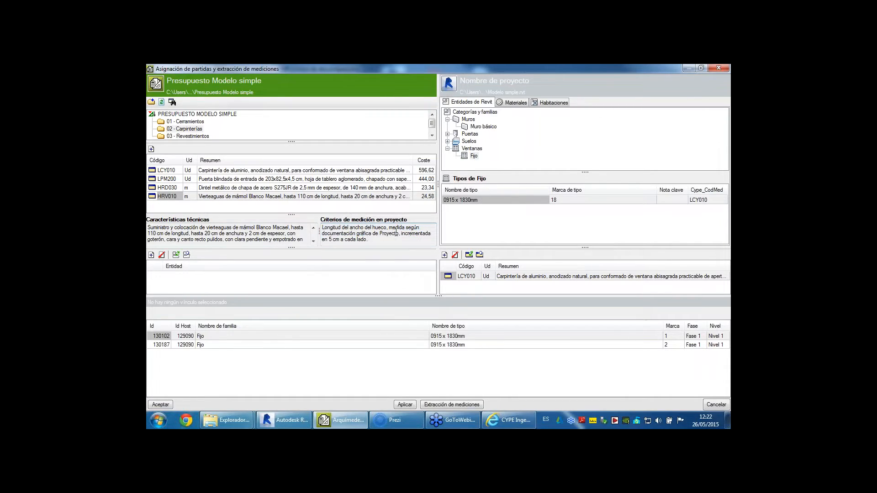
drag(400, 233, 406, 244)
click(344, 227)
- Assign the window sill item HRV010 to the Fijo 0915 x 1830mm window type
click(469, 201)
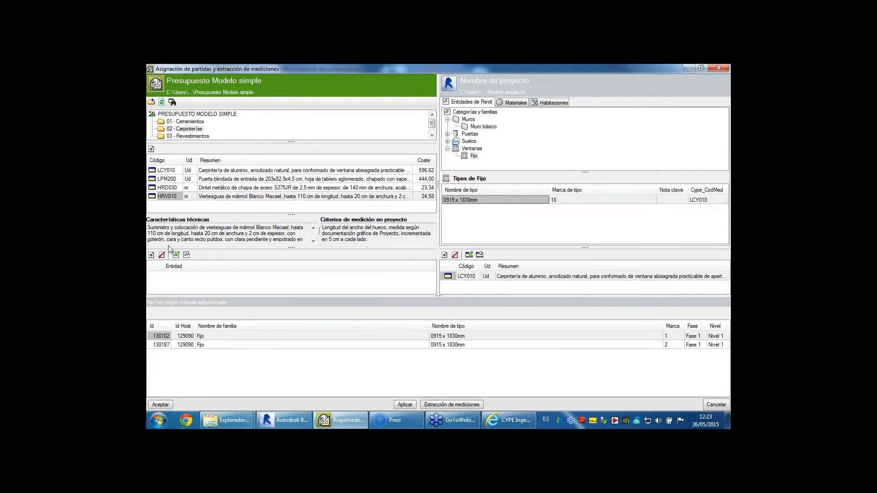
click(155, 197)
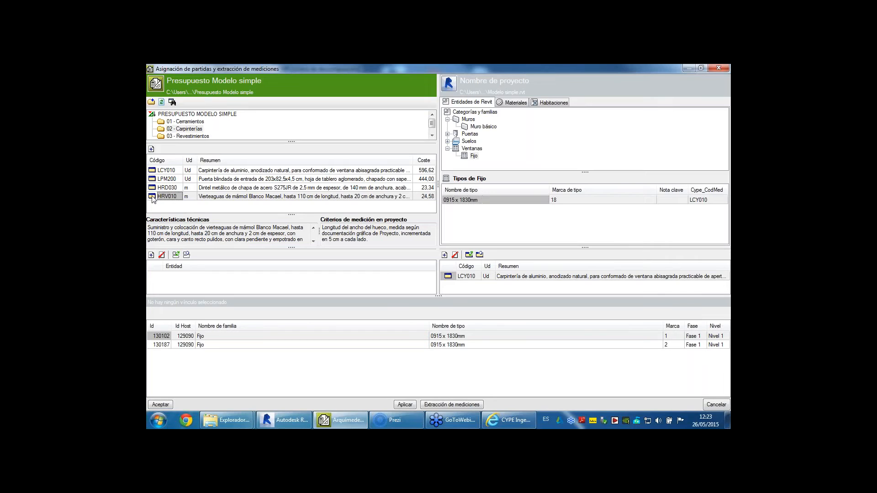
click(151, 255)
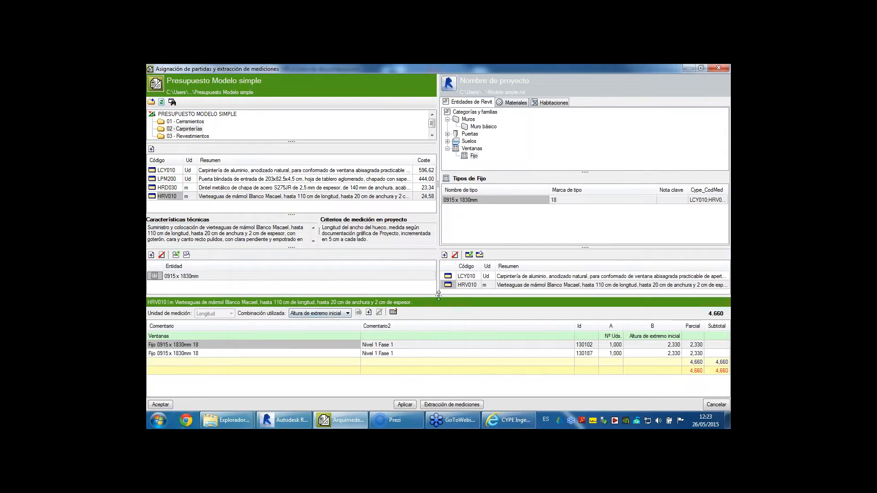
drag(440, 298, 440, 290)
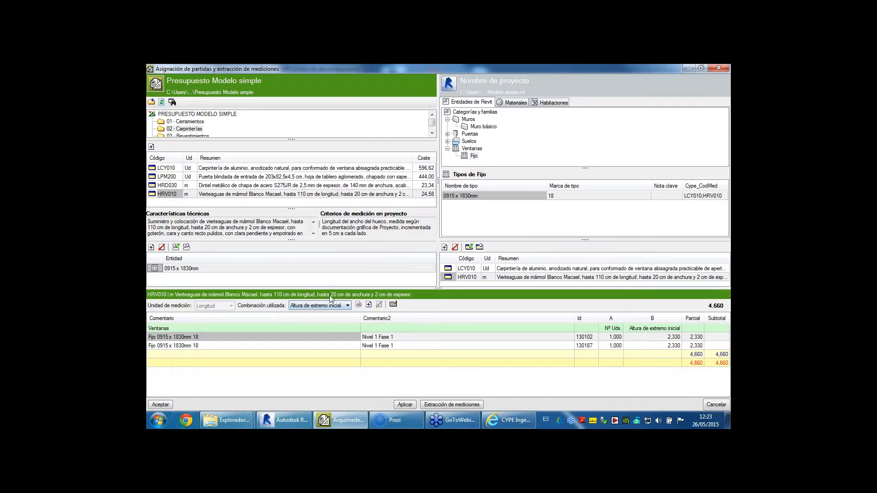
- Add a measurement combination for HRV010 that uses a new parameter Anchura vierteaguas, with expression D3+0.1, in column B
click(369, 307)
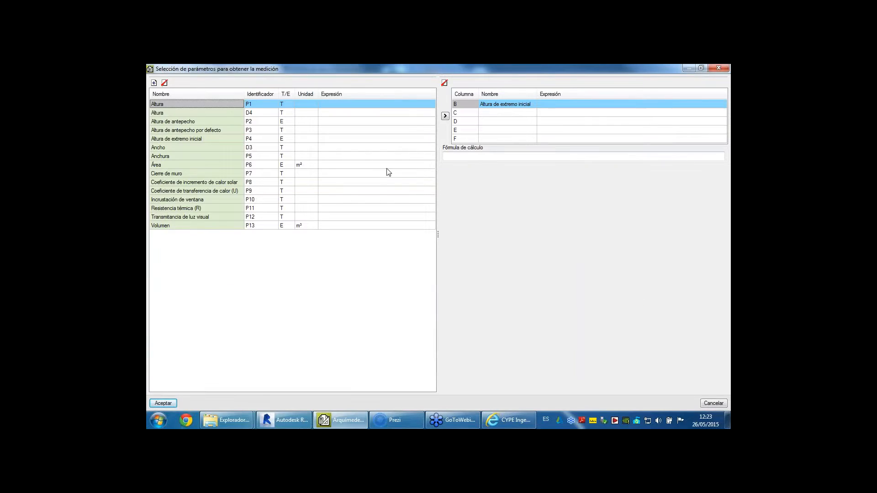
click(155, 84)
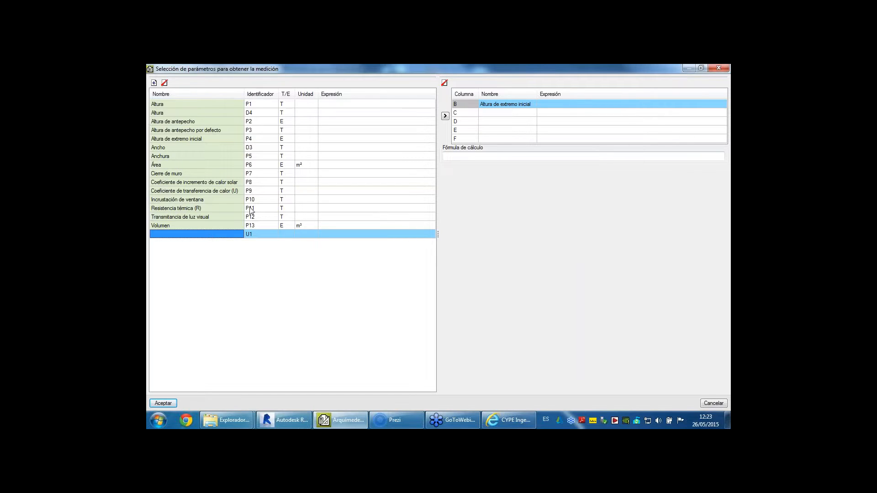
click(180, 236)
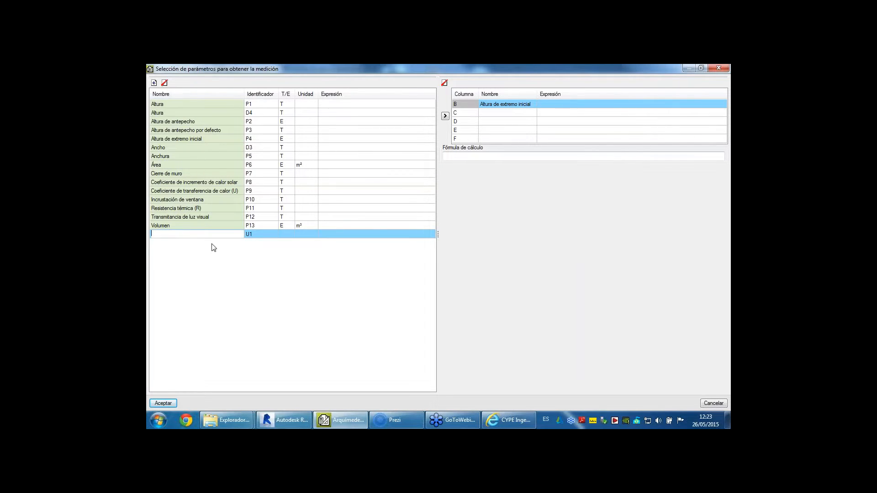
text(Anchura vierteaguas)
click(335, 235)
click(335, 235)
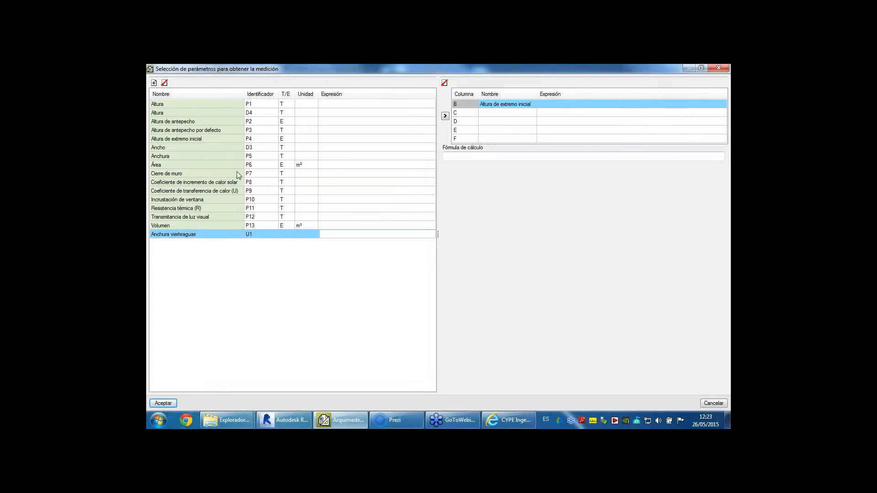
text(D3+0.1)
click(445, 116)
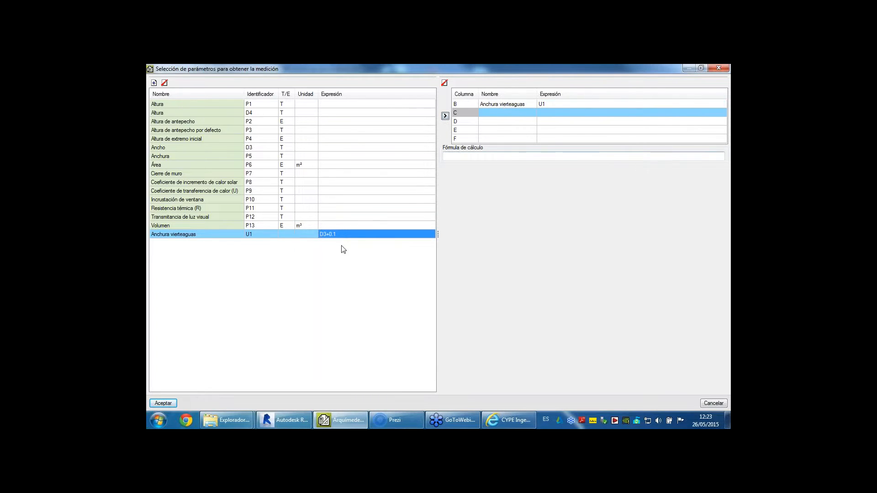
click(163, 404)
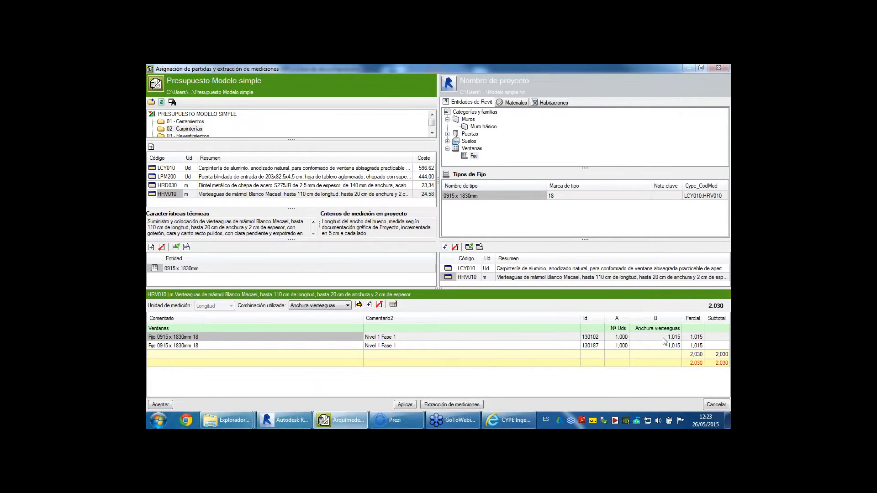
- Review which fields make up the Comentario column of the measurement tables, and leave them as they are
click(393, 304)
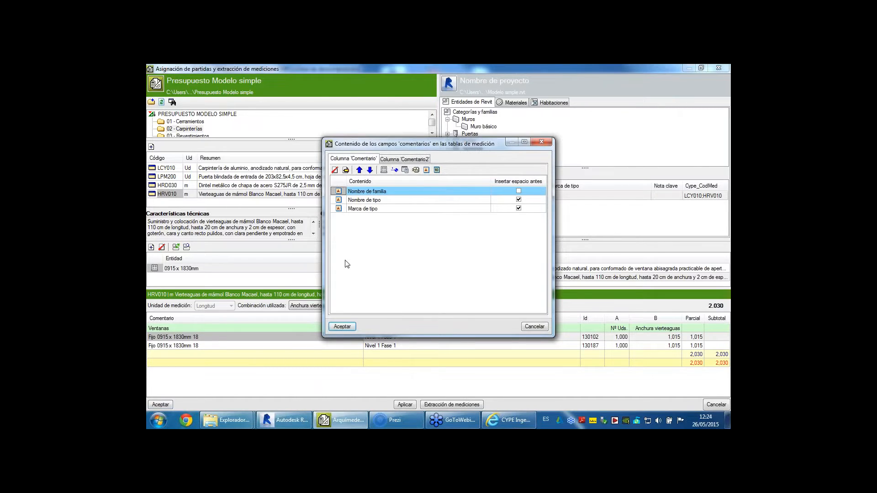
drag(365, 145, 332, 109)
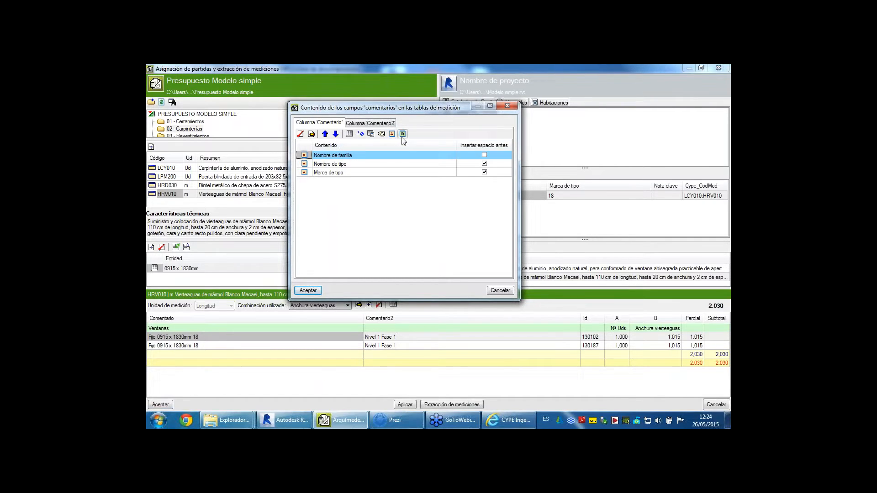
click(501, 291)
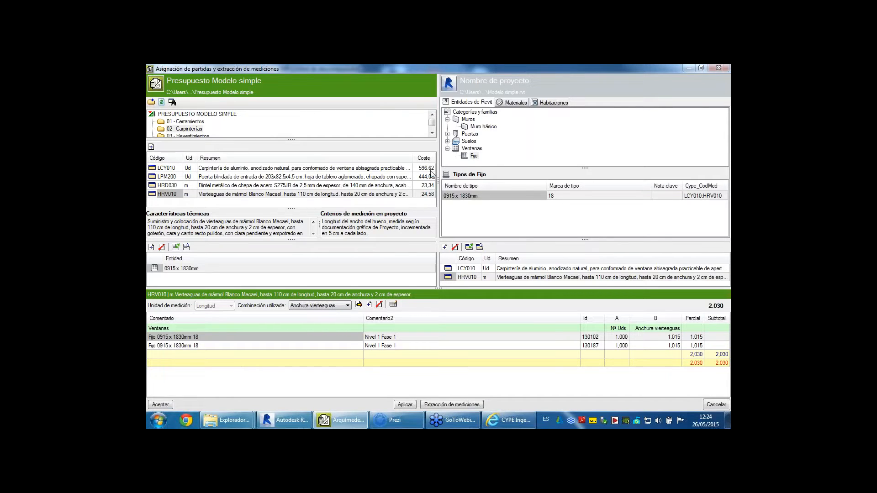
- List the rooms of the Revit model and the items of the 03 - Revestimientos chapter
drag(437, 289, 437, 327)
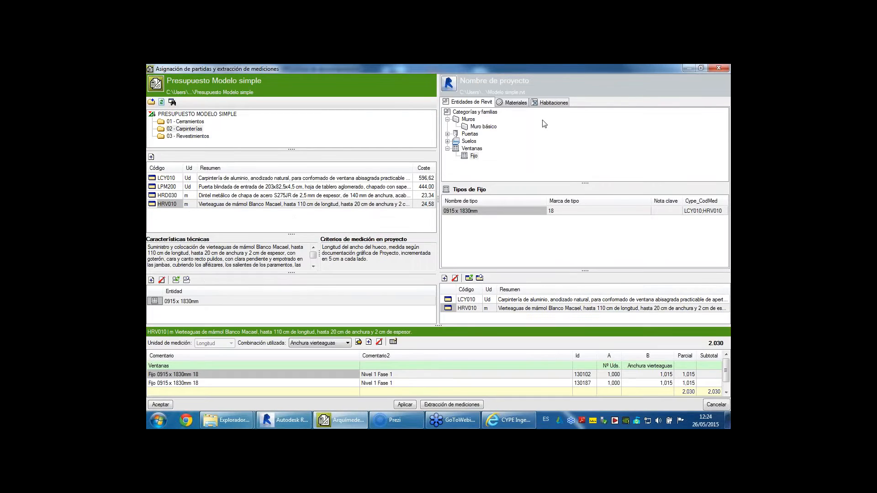
click(545, 105)
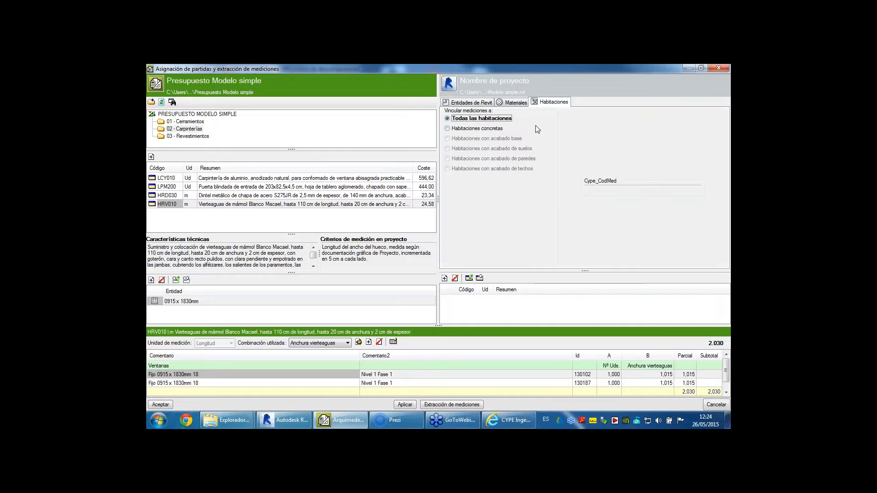
click(185, 136)
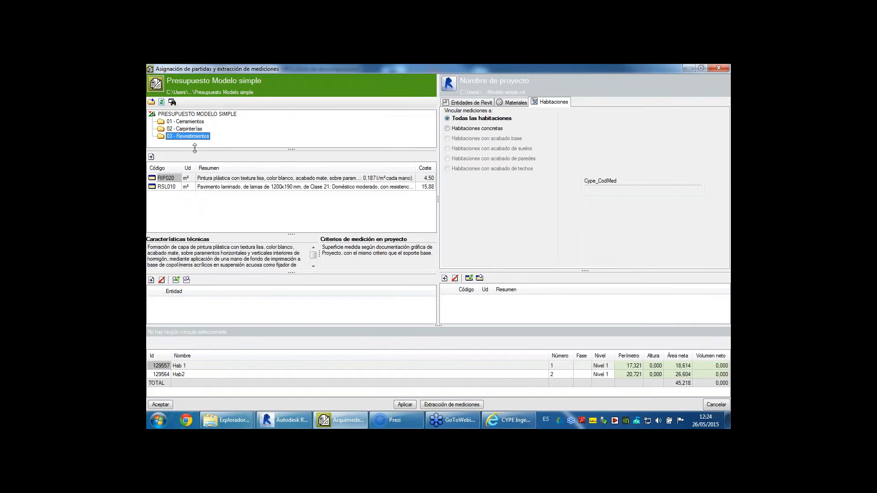
drag(299, 235, 294, 224)
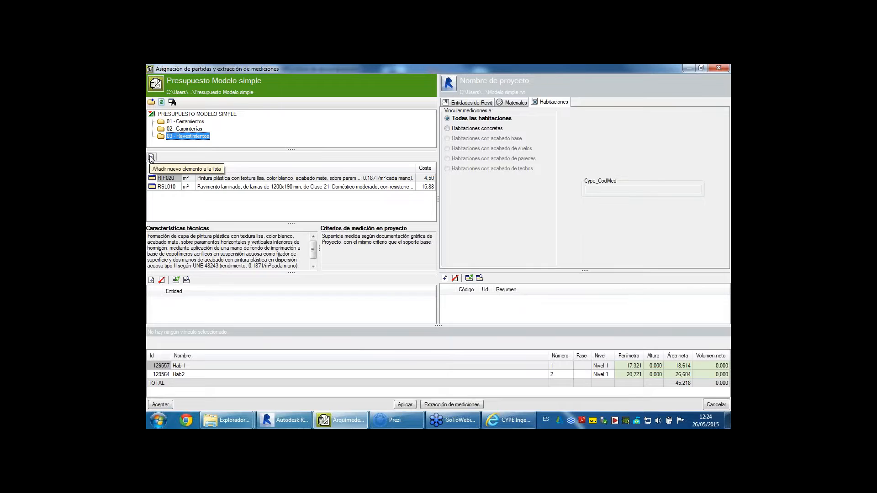
- Start adding an item to 03 - Revestimientos, review the search and new-concept sources, and open the Generador de precios
click(151, 157)
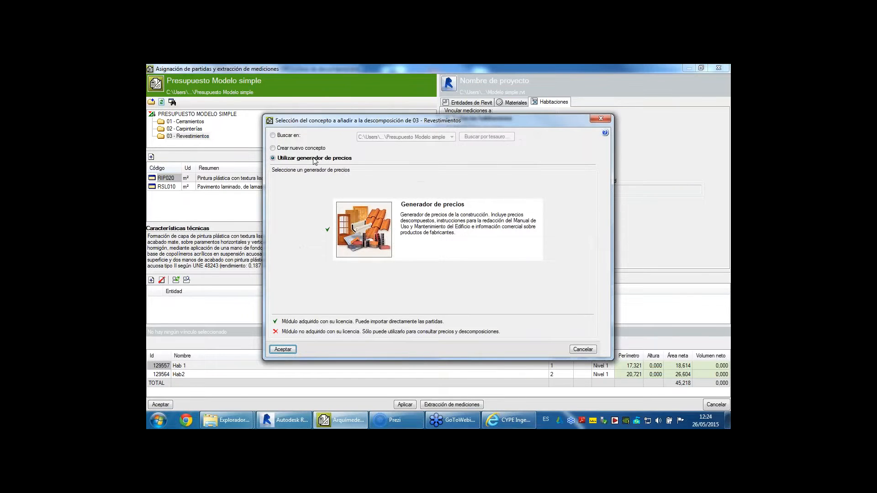
click(288, 136)
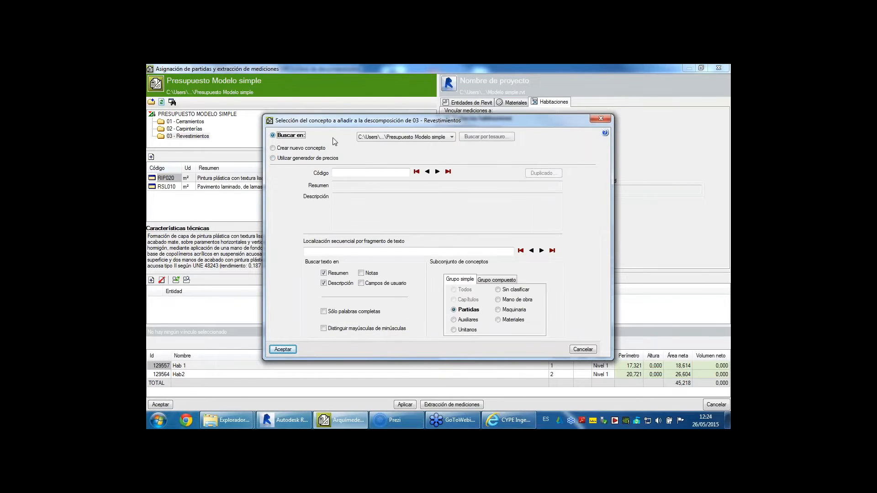
click(447, 139)
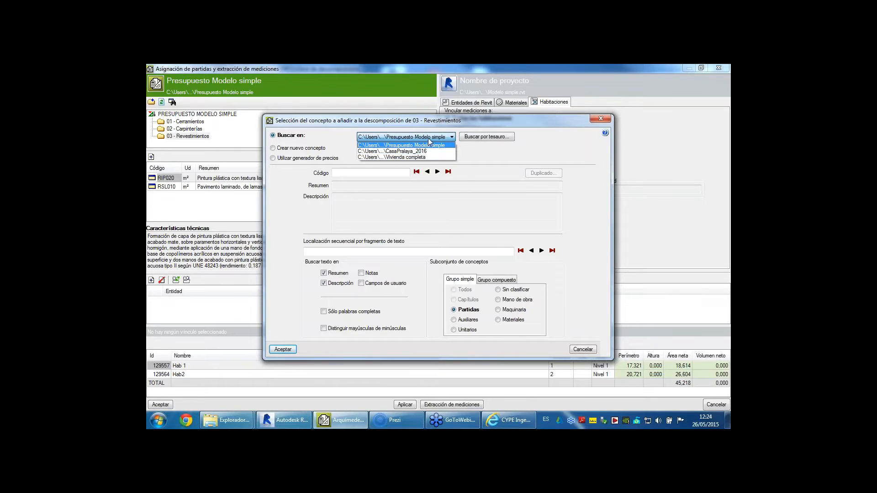
click(430, 137)
click(309, 149)
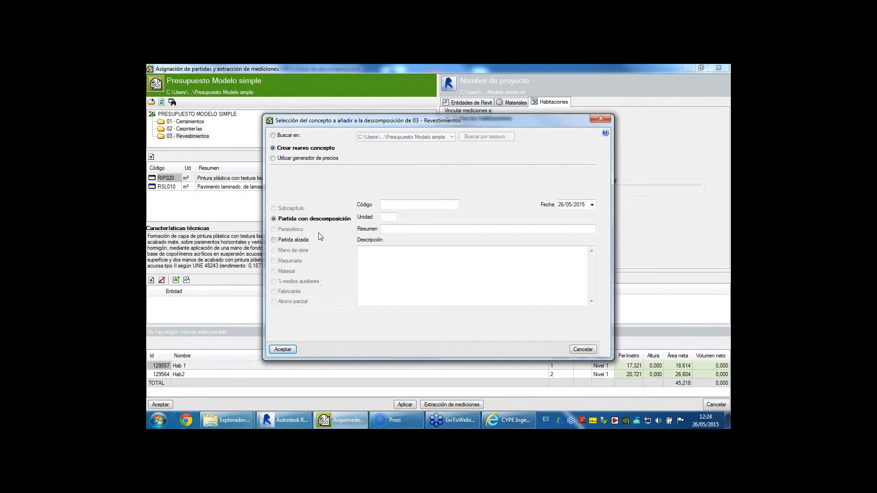
click(294, 242)
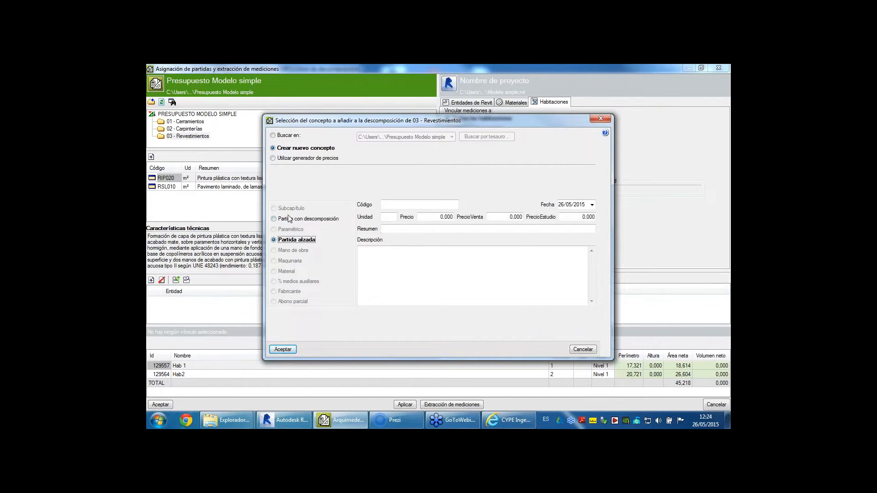
click(292, 219)
click(301, 159)
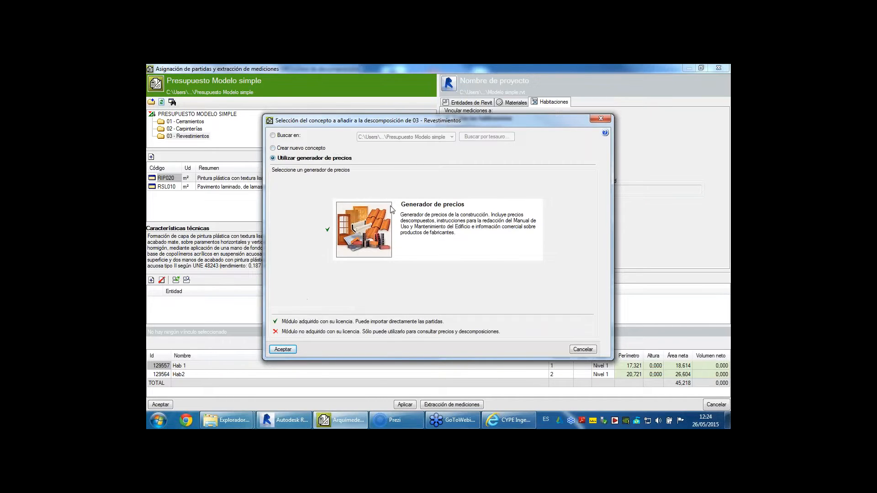
click(283, 349)
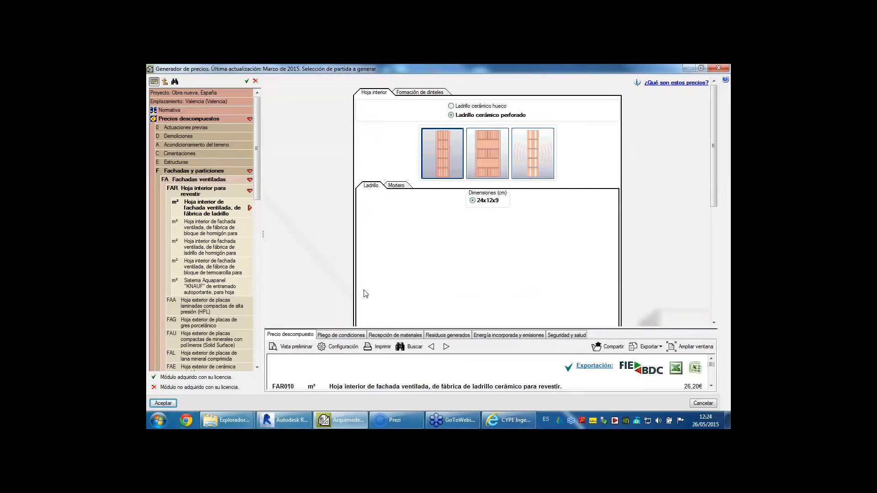
drag(357, 327, 357, 215)
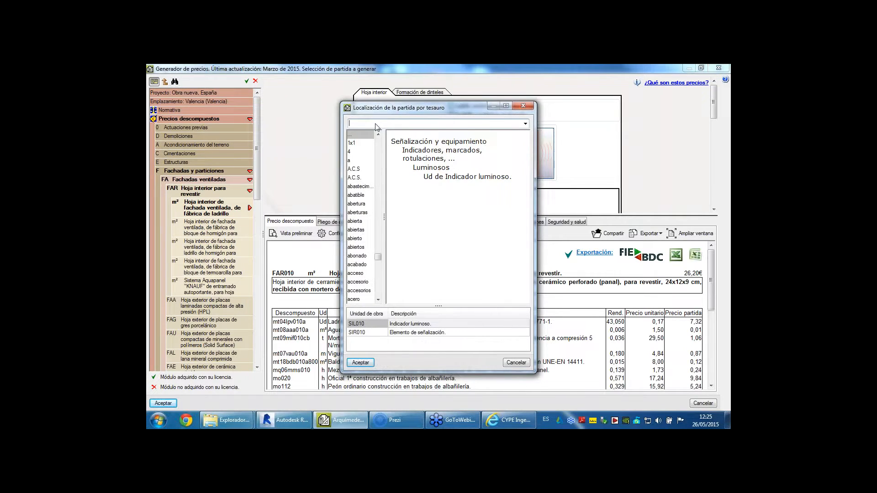
- Try to find a skirting item (rodapié) through the price generator's thesaurus
text(rodpaie)
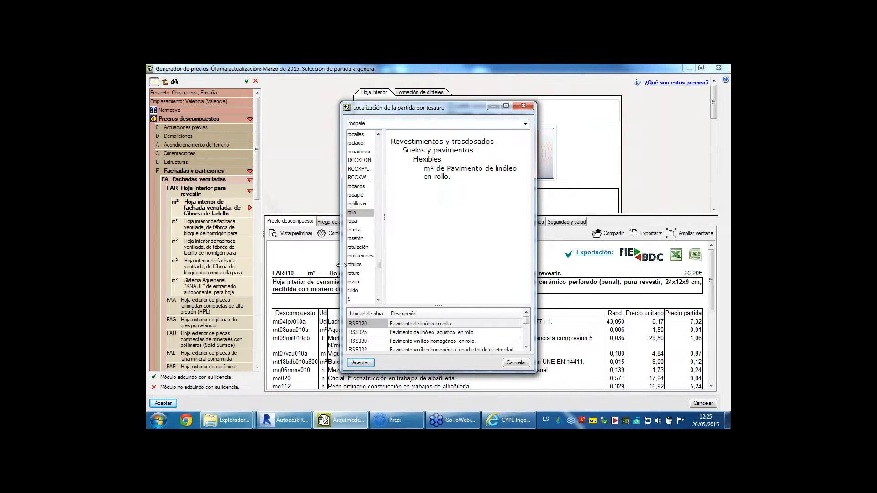
drag(340, 270, 272, 269)
click(526, 347)
click(527, 347)
click(527, 347)
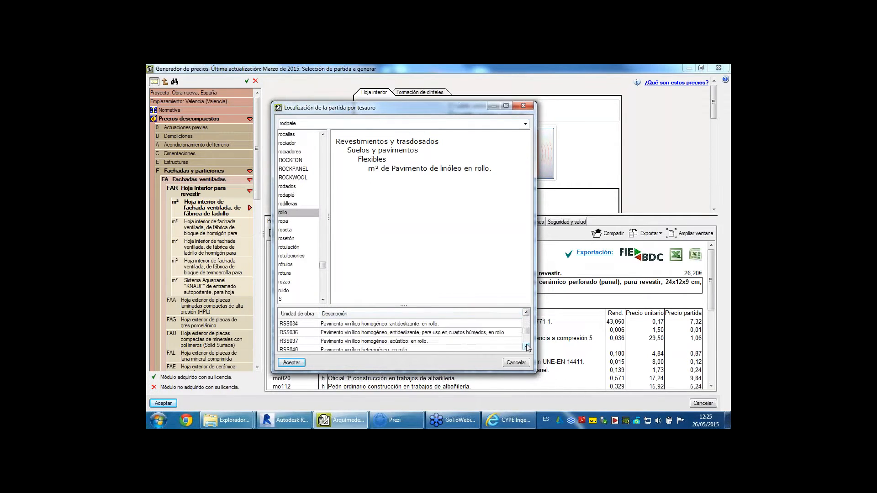
click(527, 347)
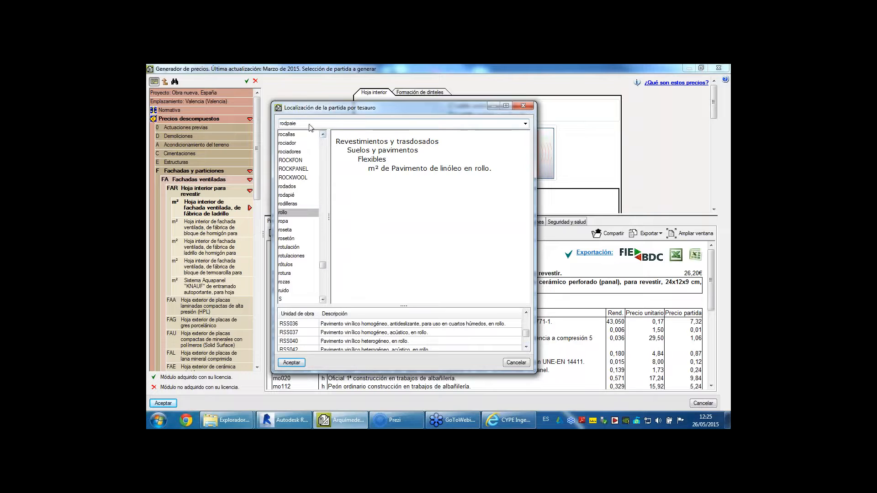
key(BackSpace)
text(é)
drag(458, 372, 458, 409)
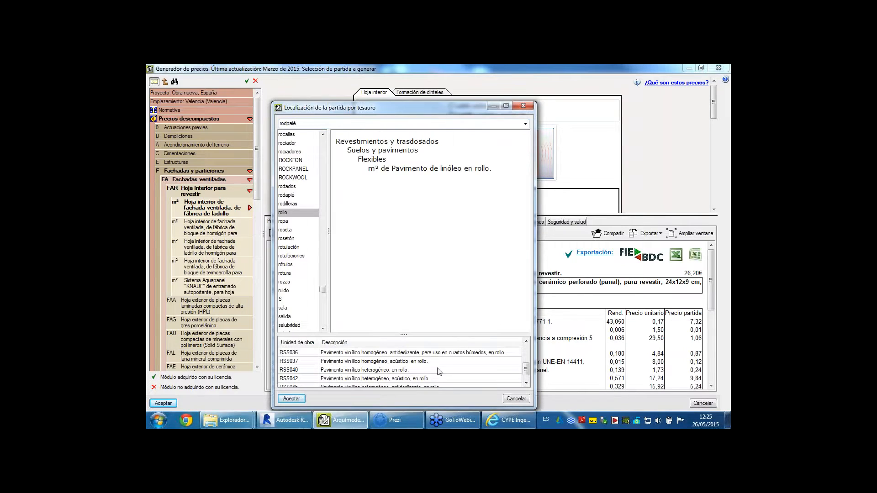
drag(403, 335, 403, 257)
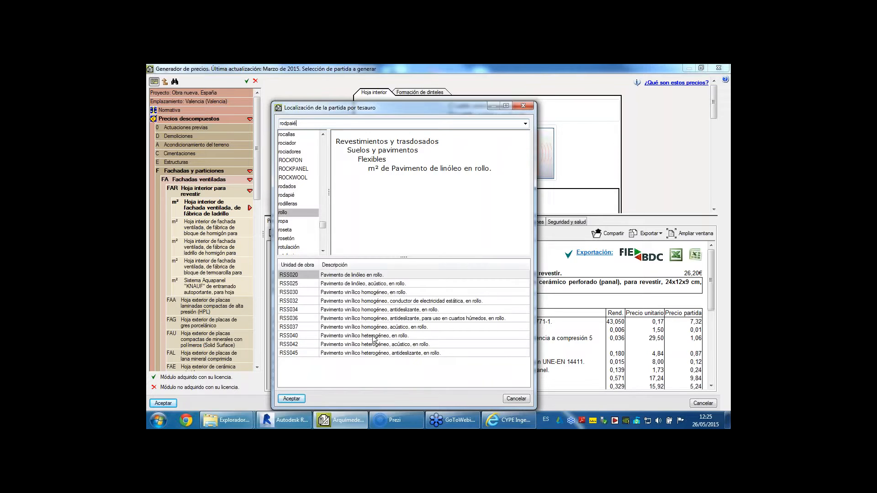
click(356, 318)
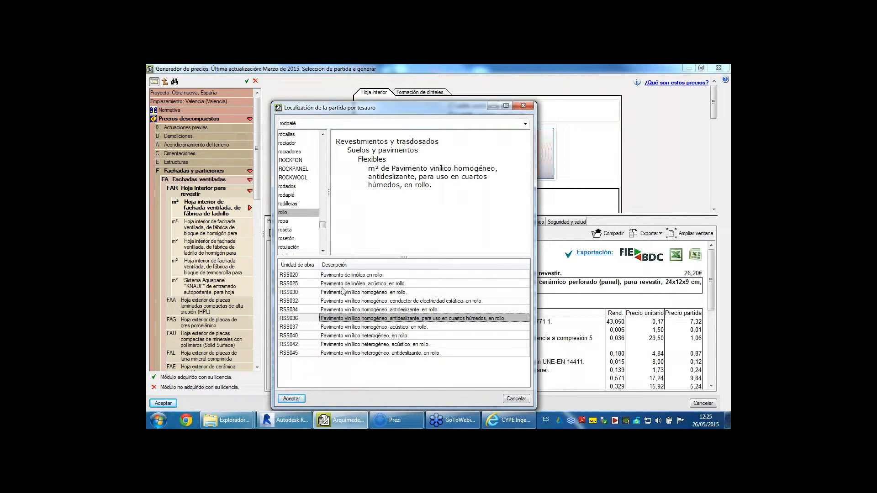
click(302, 124)
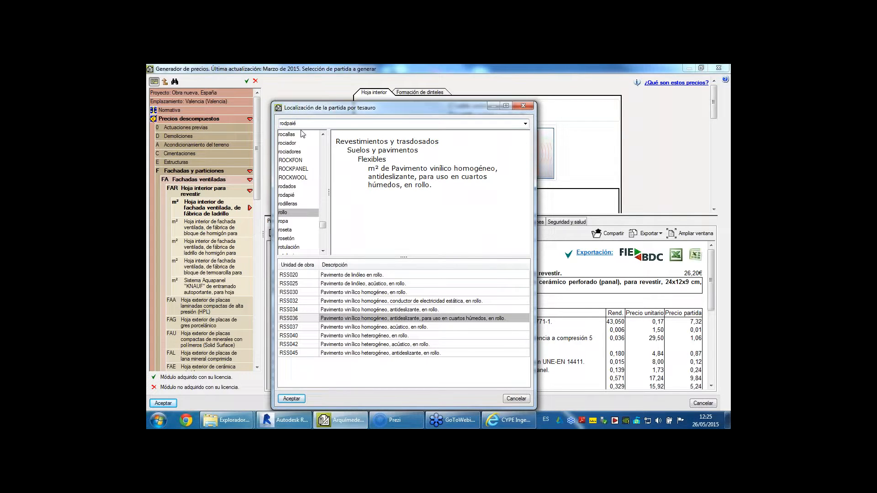
text(pie)
key(Return)
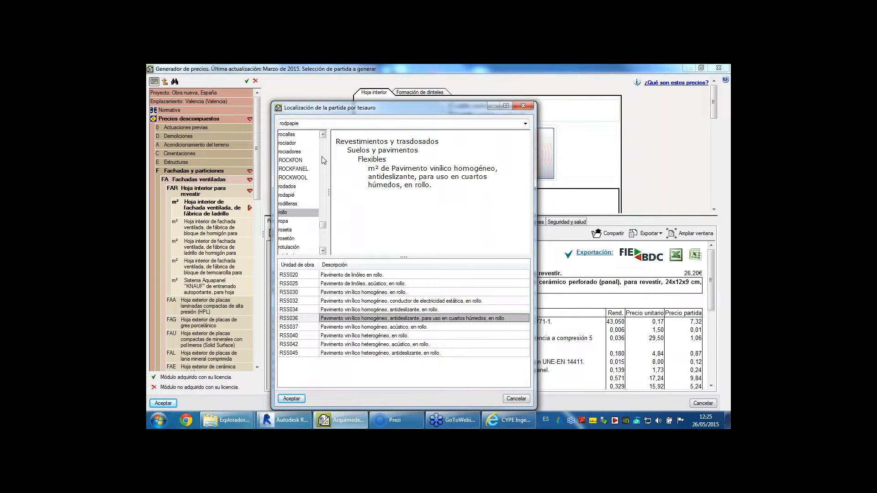
- Search the thesaurus for rodapie and add the GRESPANIA ceramic skirting item RSG024 to the Revestimientos chapter
click(292, 123)
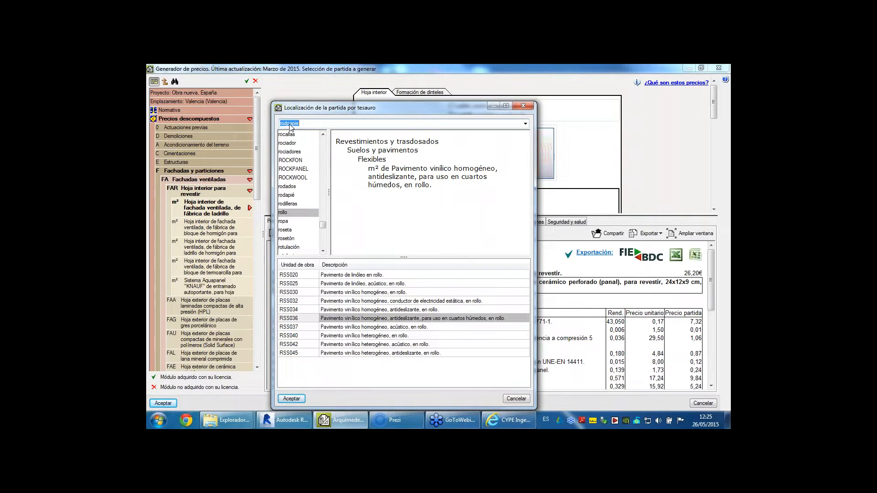
key(BackSpace)
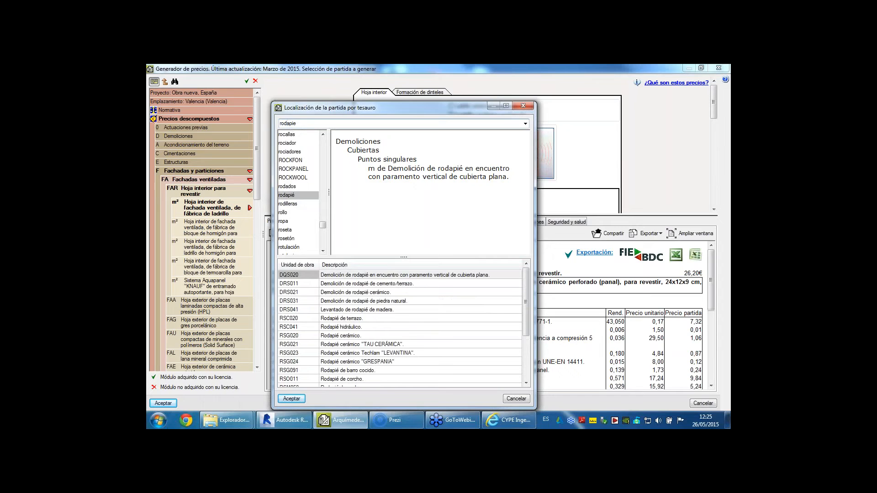
click(301, 345)
click(292, 399)
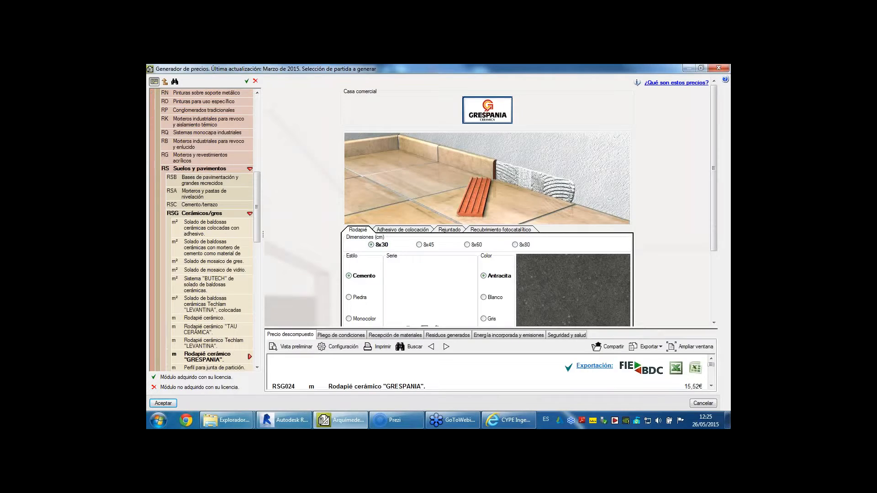
scroll(430, 247, down, 4)
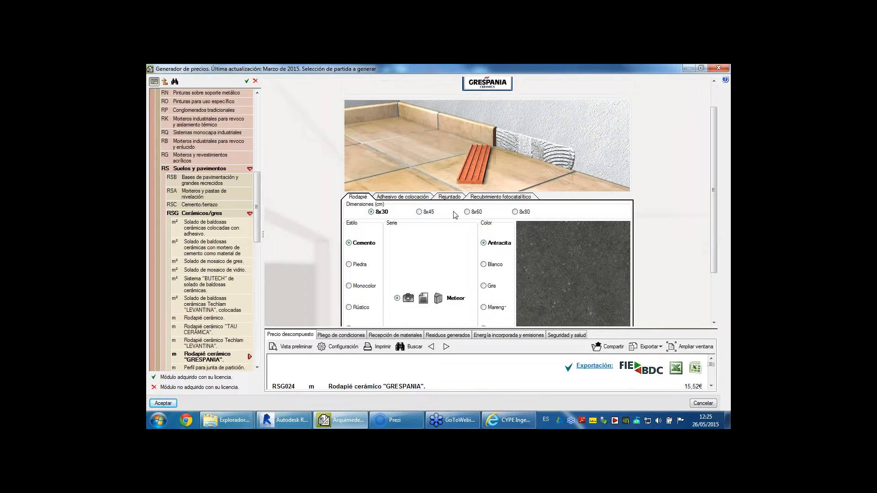
scroll(464, 238, up, 2)
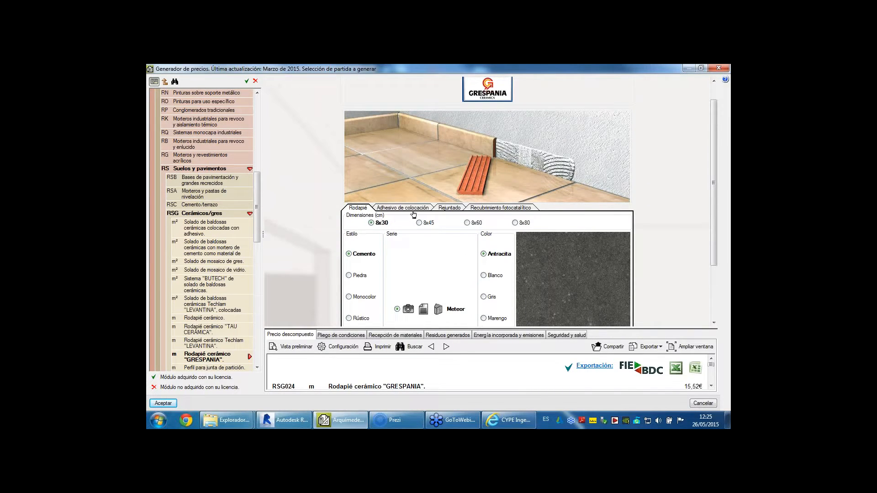
click(164, 403)
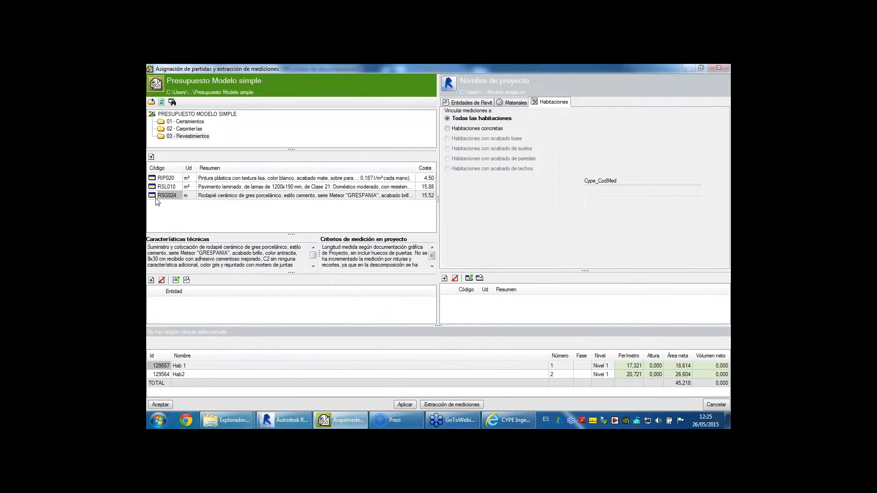
- Check chapter 03 of the main budget tree for the new skirting item RSG024, and return to the full-size assignment window
drag(200, 67, 357, 102)
click(183, 210)
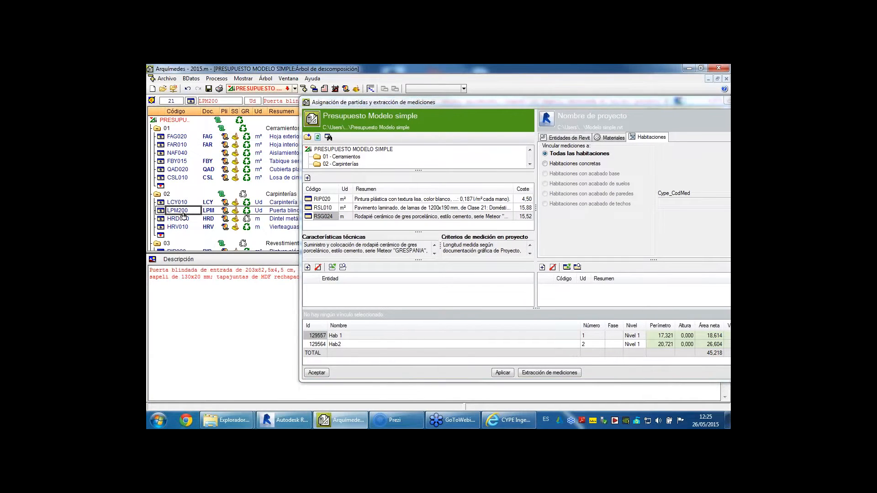
scroll(183, 215, down, 2)
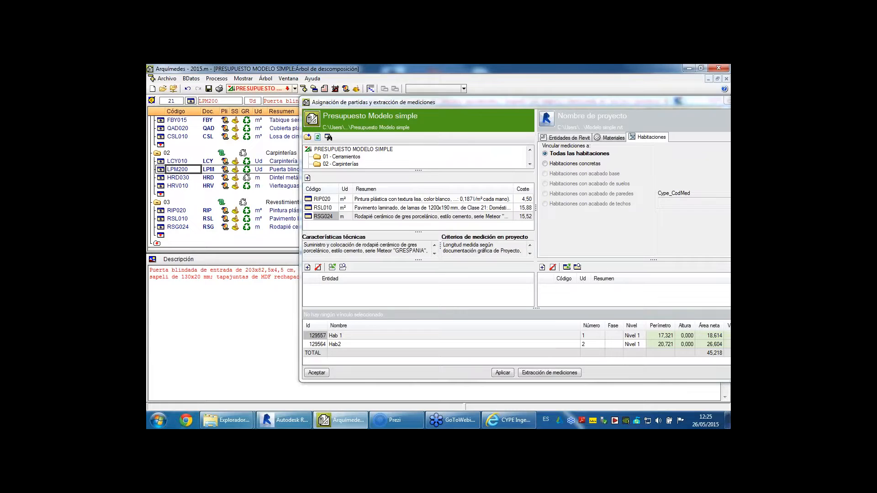
double_click(605, 103)
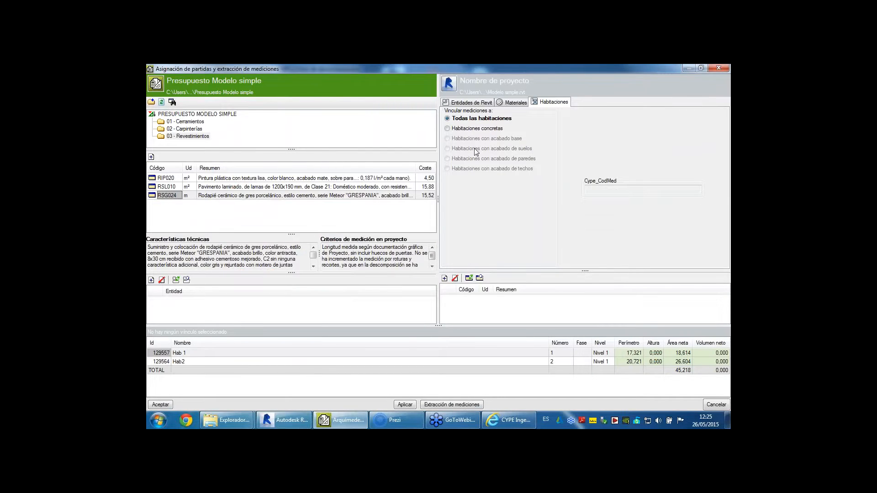
- Assign the skirting item RSG024 to the specific room Hab 1 and enlarge its measurement criteria and measurement table
click(499, 129)
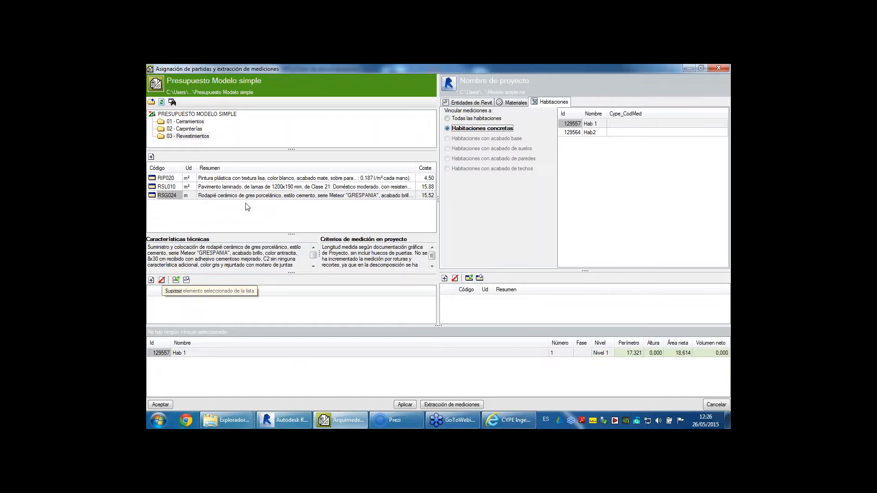
click(151, 280)
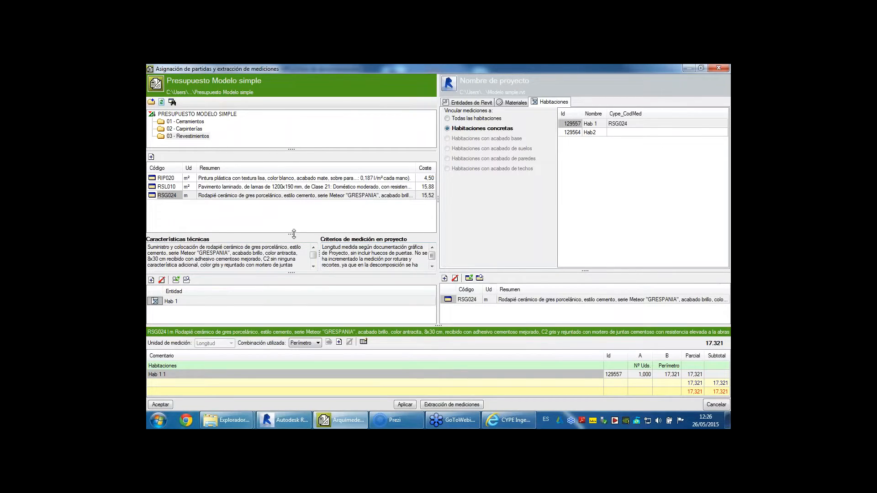
drag(294, 234, 293, 206)
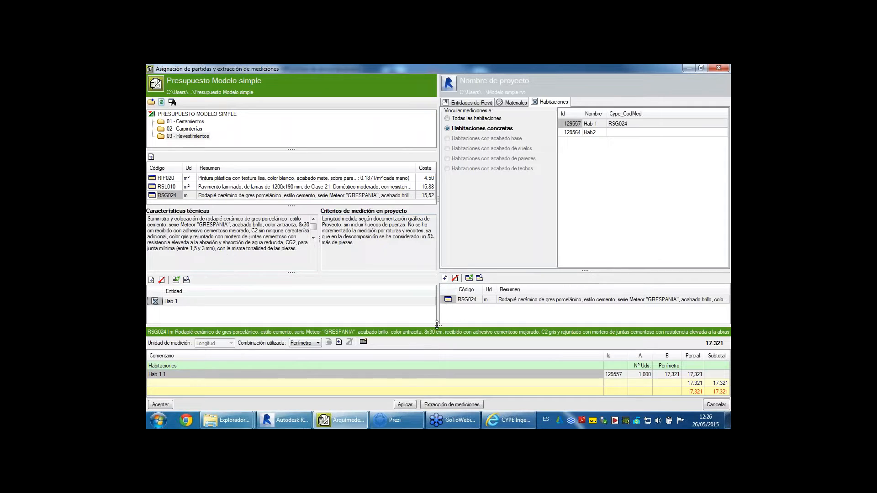
drag(437, 324, 437, 309)
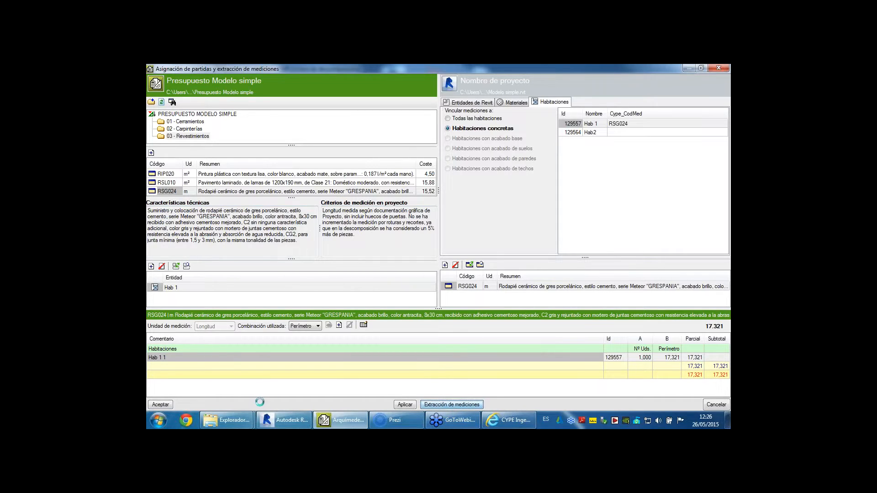
- Extract the measurements into the budget, accept the item assignment, and open the measurement detail of the window sill item HRV010
click(167, 406)
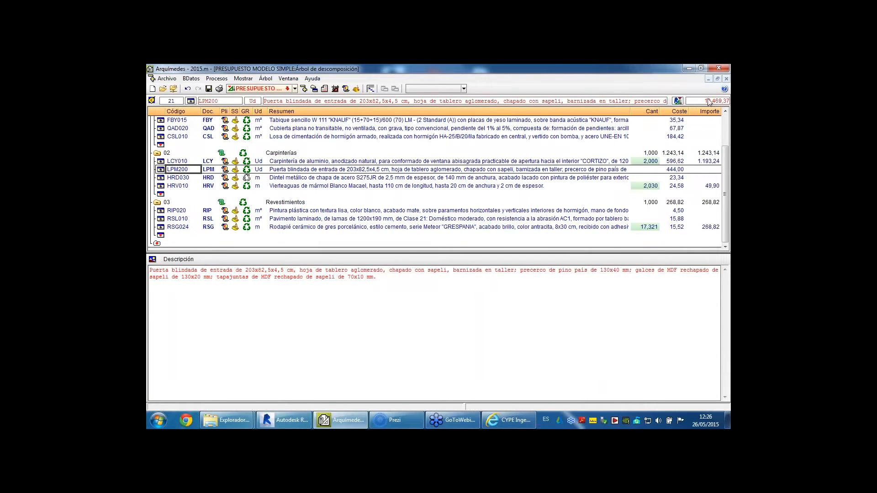
click(649, 186)
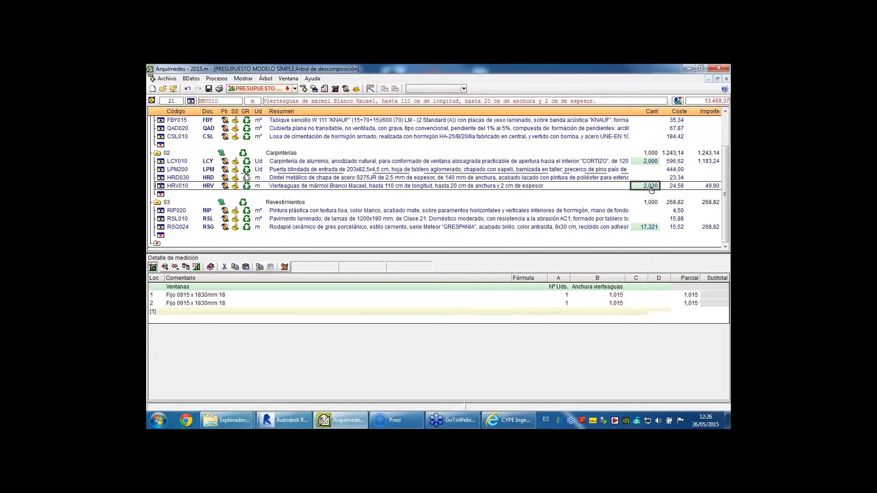
- Show the measurement detail of the aluminium window item LCY010 and give the budget tree more height
click(650, 161)
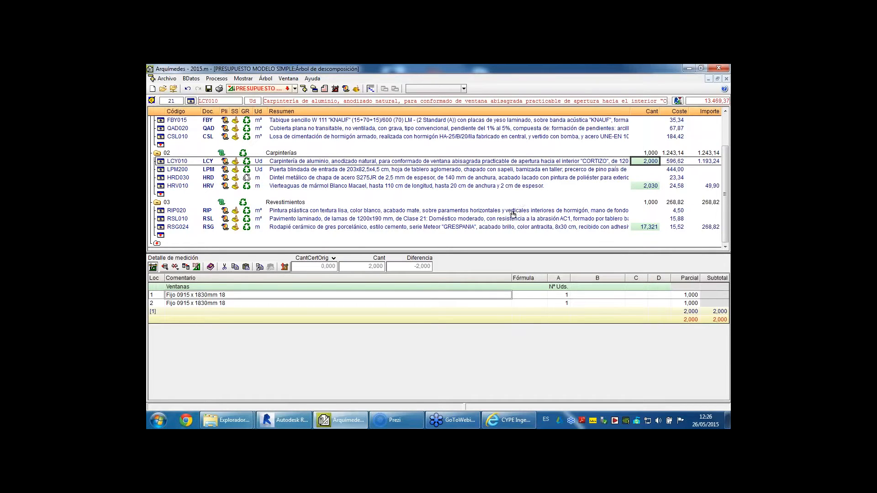
drag(485, 252, 486, 271)
scroll(429, 133, up, 3)
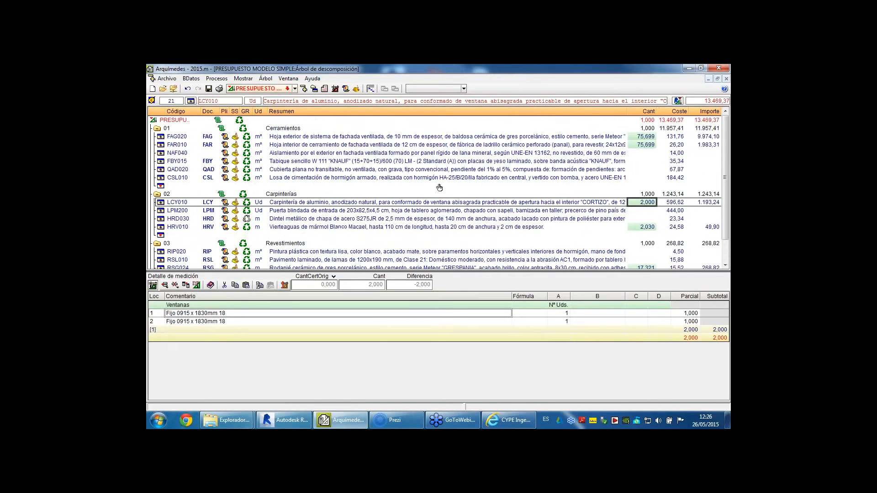
- Switch to Revit, bring up the 3D view of the Vivienda completa model and orbit around the house
click(296, 418)
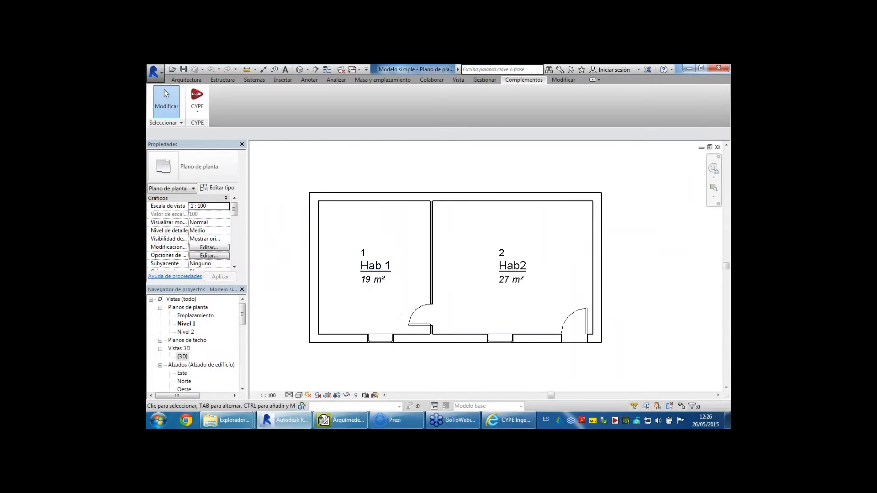
key(ctrl+Tab)
key(ctrl+Tab)
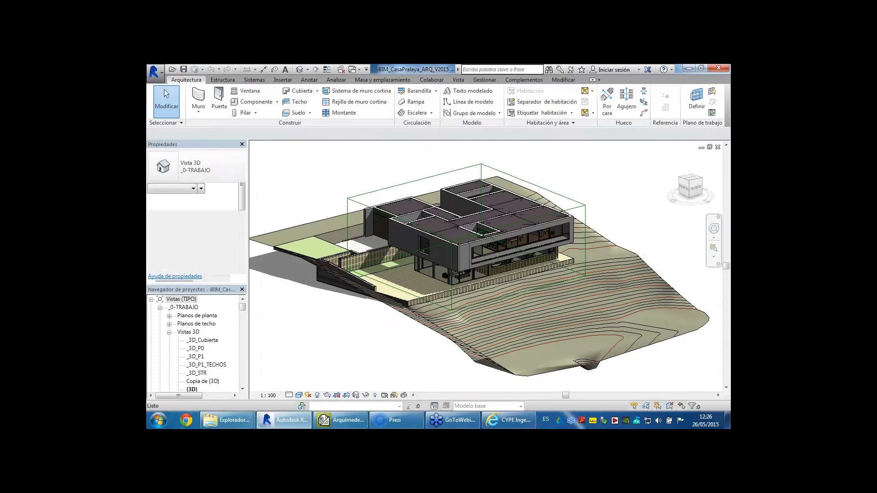
key(ctrl+Tab)
shift+middle_drag(675, 292, 339, 262)
shift+middle_drag(528, 267, 386, 265)
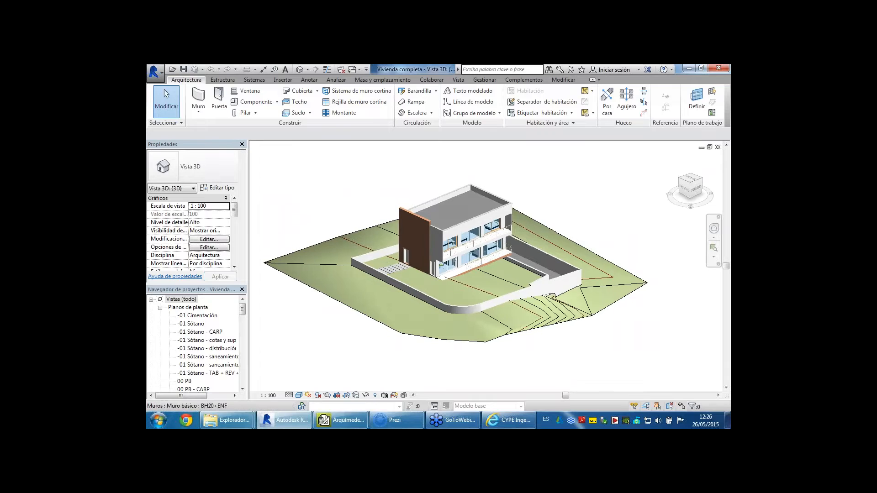
scroll(453, 256, up, 4)
mouse_move(456, 253)
middle_down()
mouse_move(442, 261)
mouse_move(450, 257)
middle_up()
scroll(450, 264, up, 1)
scroll(442, 261, down, 1)
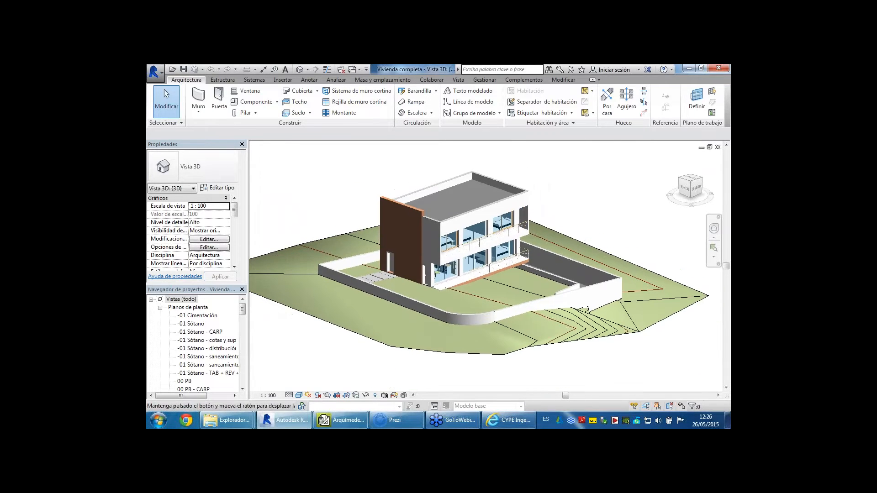
- Start linking the Vivienda completa Revit model to an Arquímedes budget with the CYPE add-in
click(517, 82)
click(197, 103)
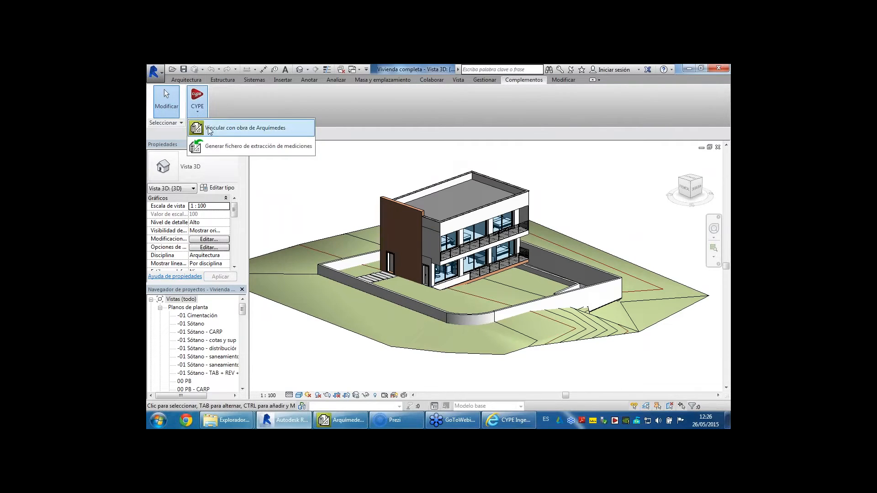
click(259, 146)
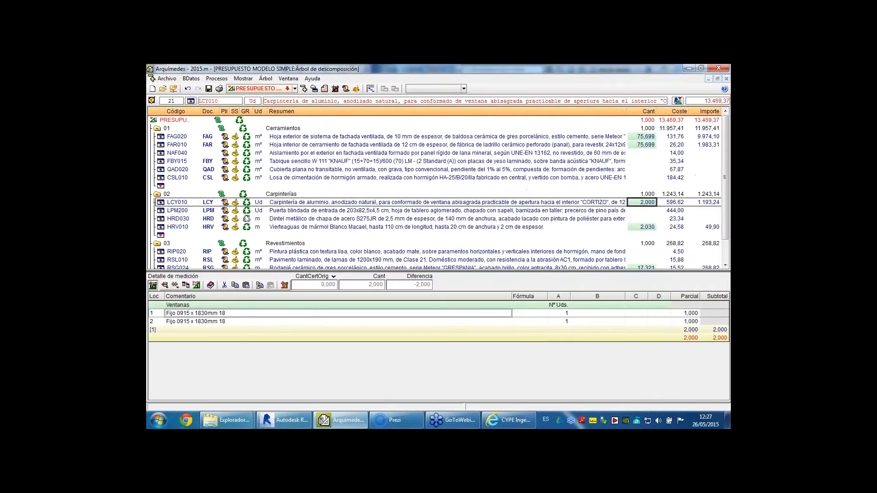
drag(414, 197, 410, 184)
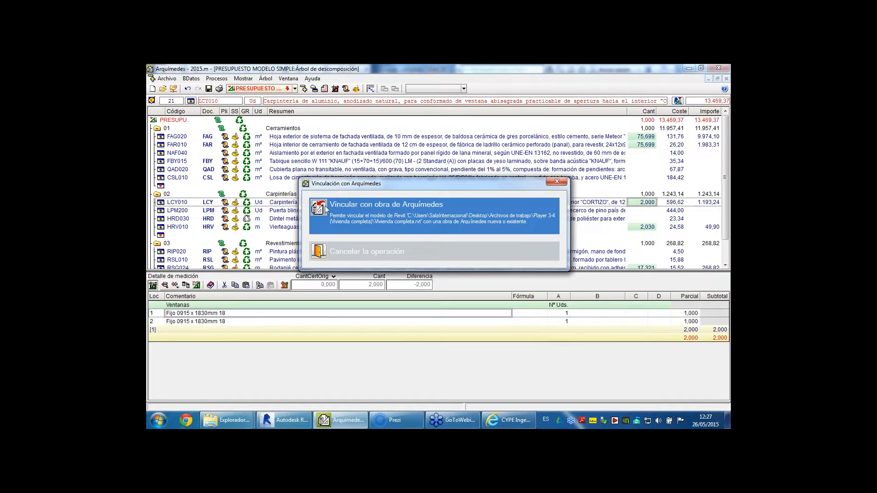
drag(324, 188, 319, 157)
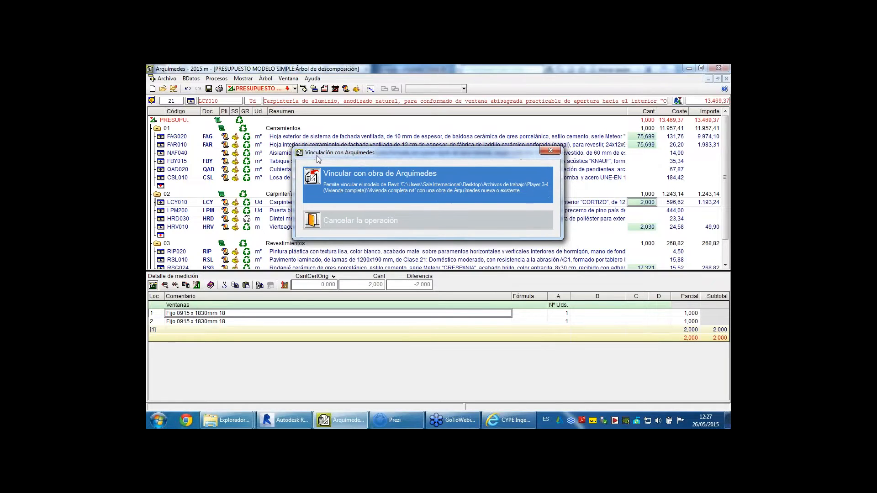
click(315, 182)
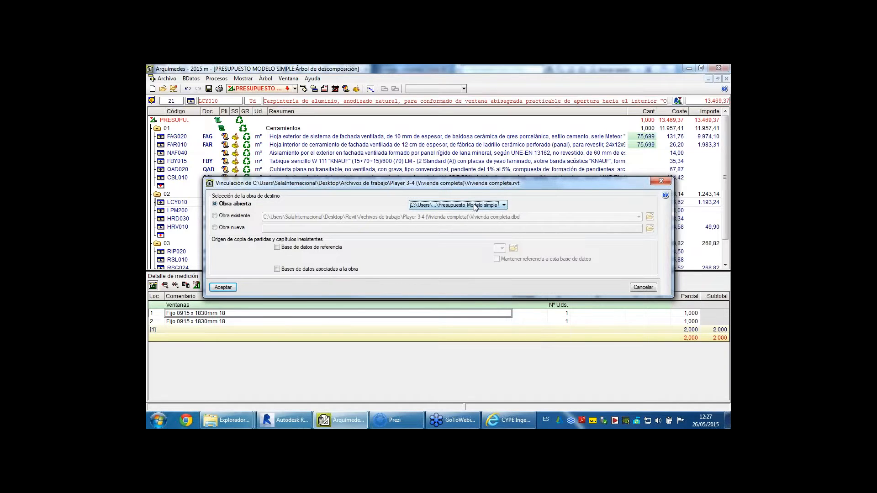
- Choose a new budget as the link destination, named nuevo 1 on the desktop, and accept creating it
click(234, 228)
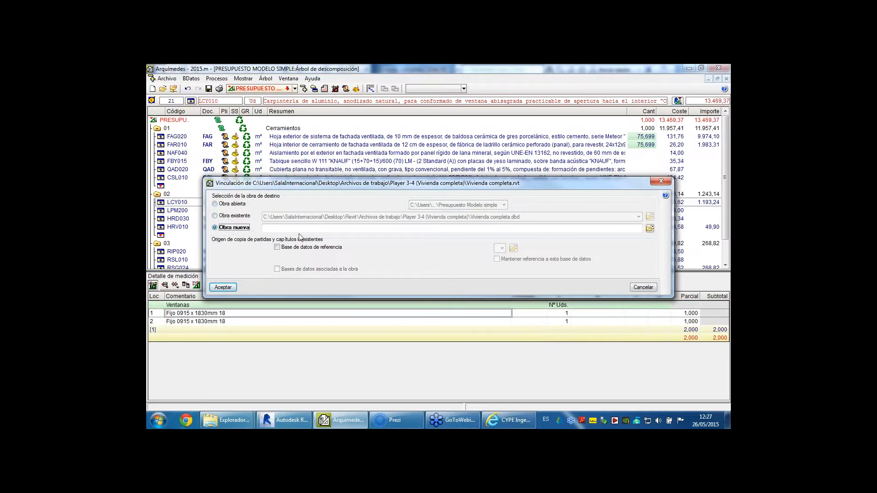
click(649, 228)
click(184, 135)
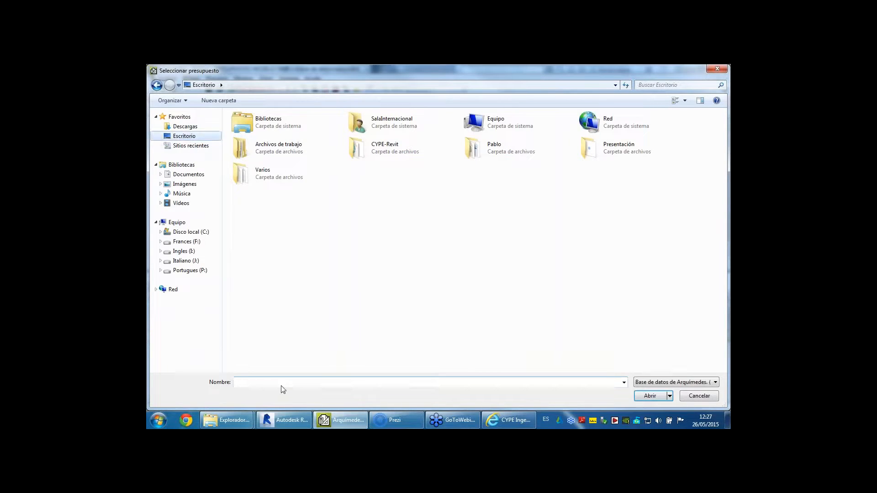
click(272, 386)
text(nuevo 1)
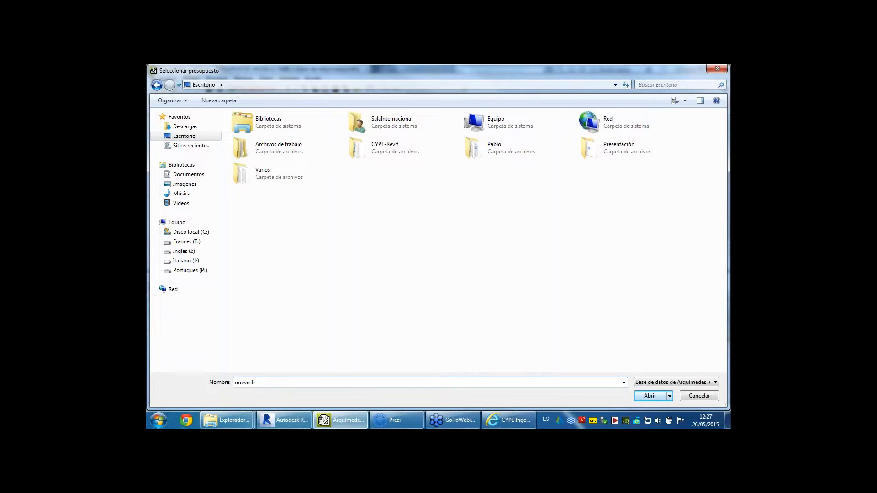
click(650, 396)
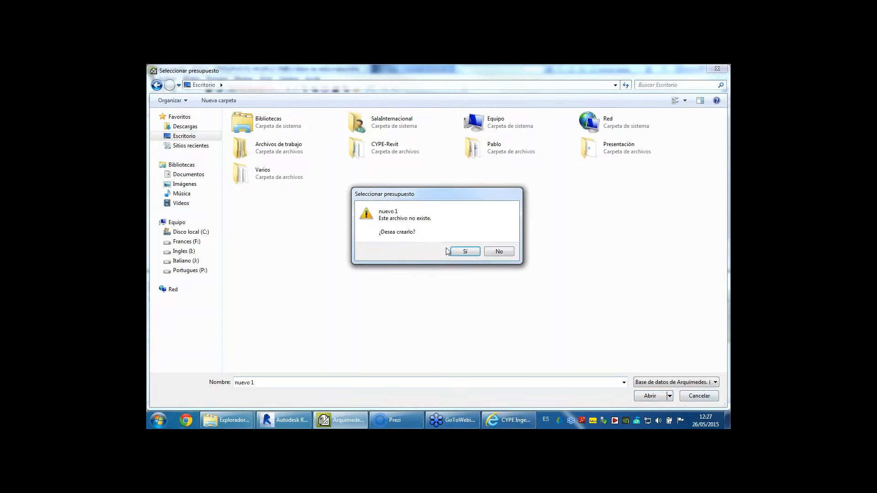
click(464, 251)
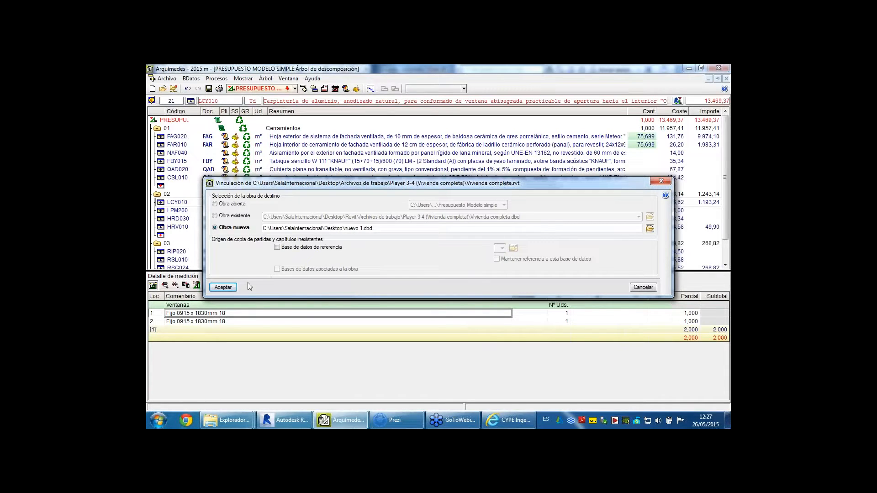
click(222, 287)
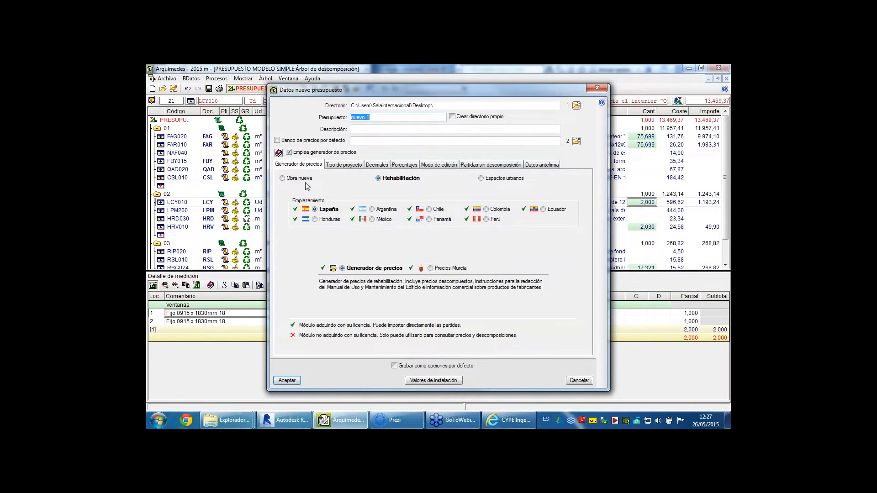
- Base the new budget on the Obra nueva price generator for España, without a predimensioning assistant, accepting the Valencia configuration
click(303, 179)
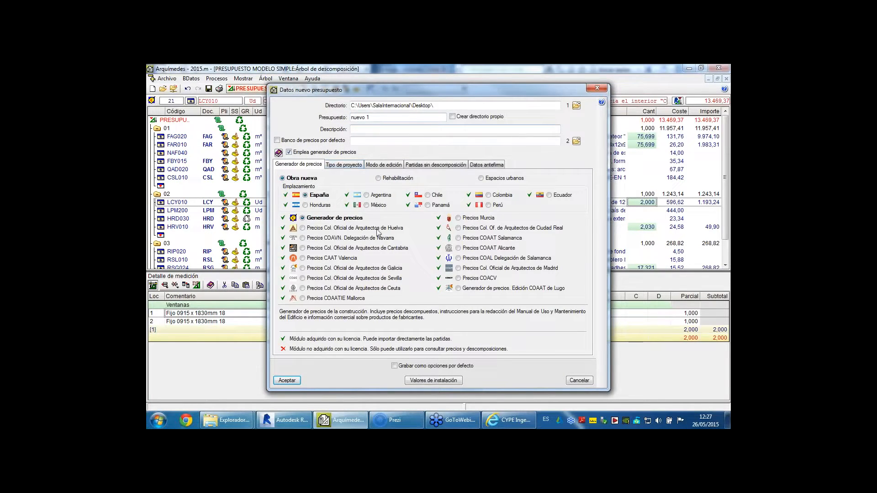
click(286, 381)
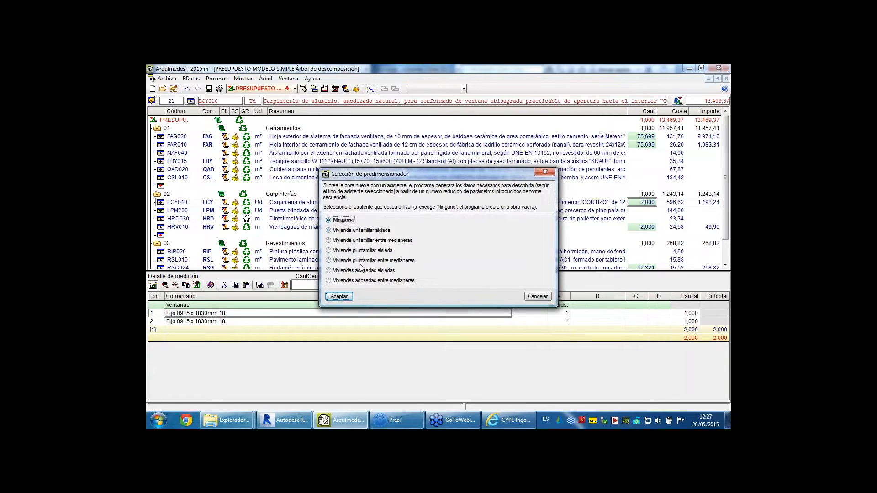
click(345, 298)
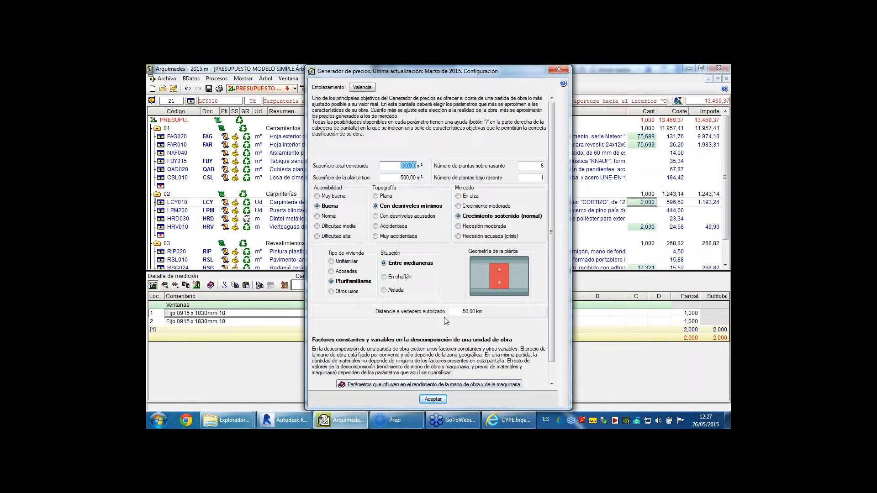
click(434, 400)
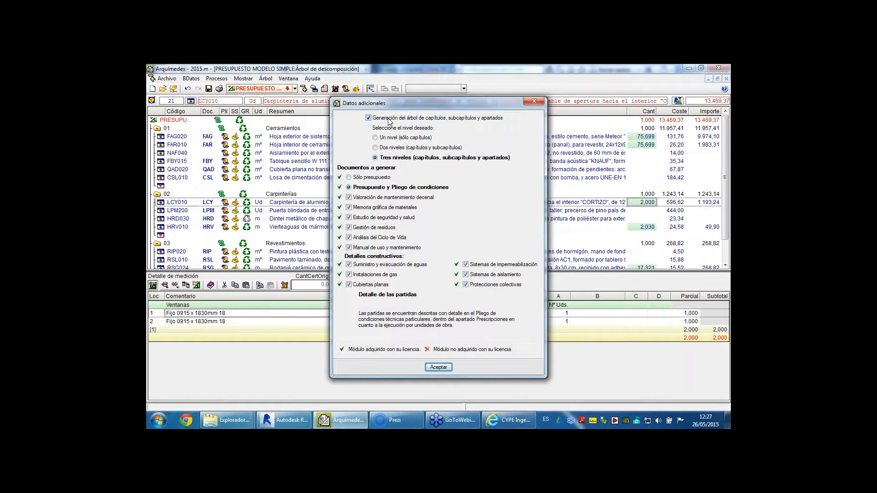
- Disable generation of the chapter, subchapter and section tree, accept the additional data and decline the price generator help
click(389, 120)
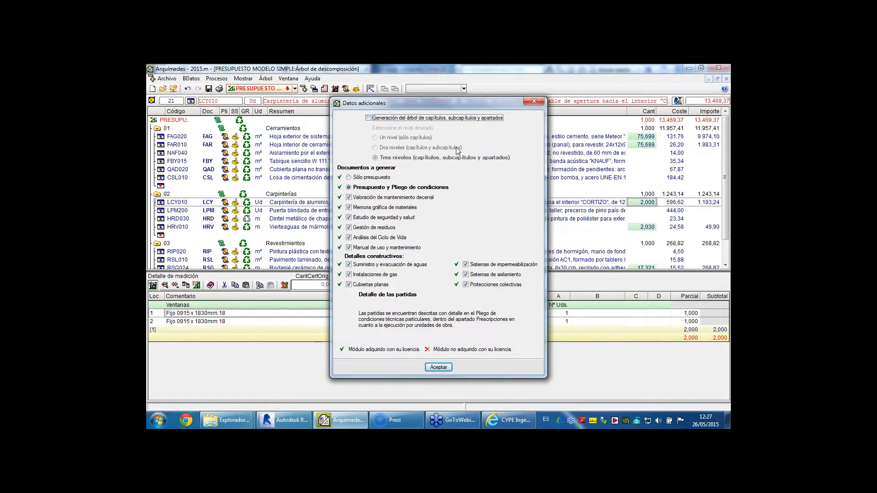
click(440, 369)
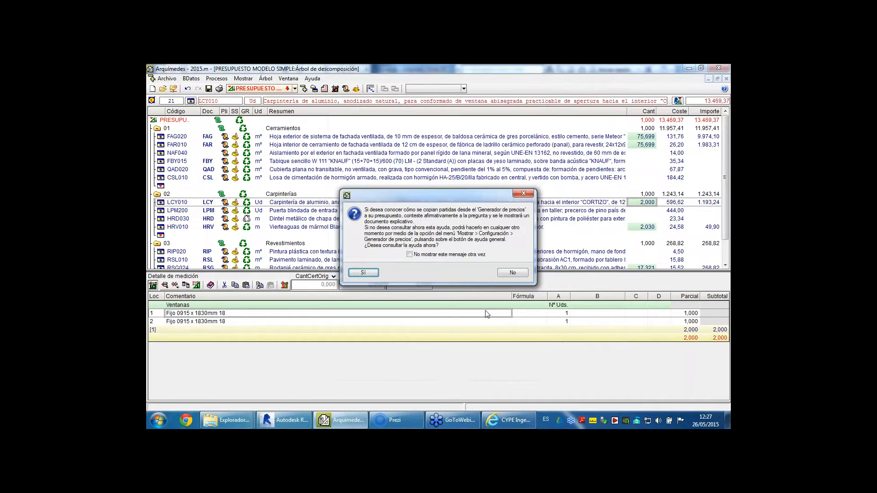
click(517, 271)
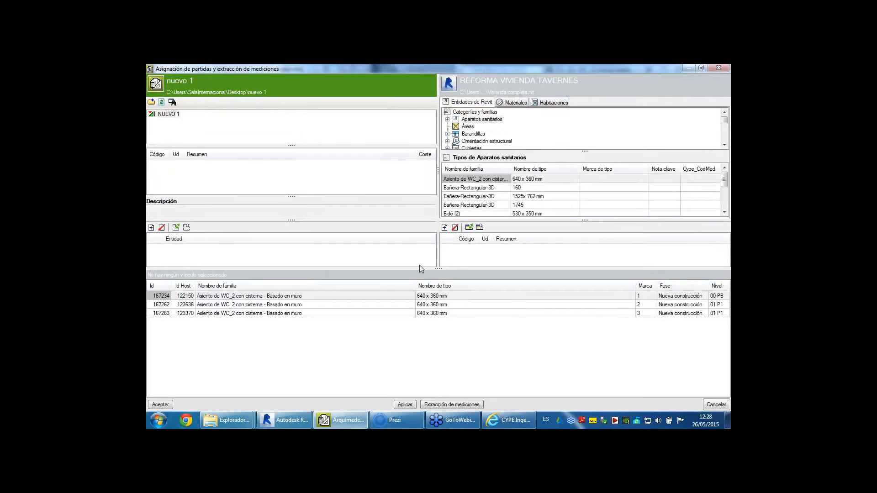
- Enlarge the Revit entities area and its category tree in the item assignment window
drag(438, 173, 423, 173)
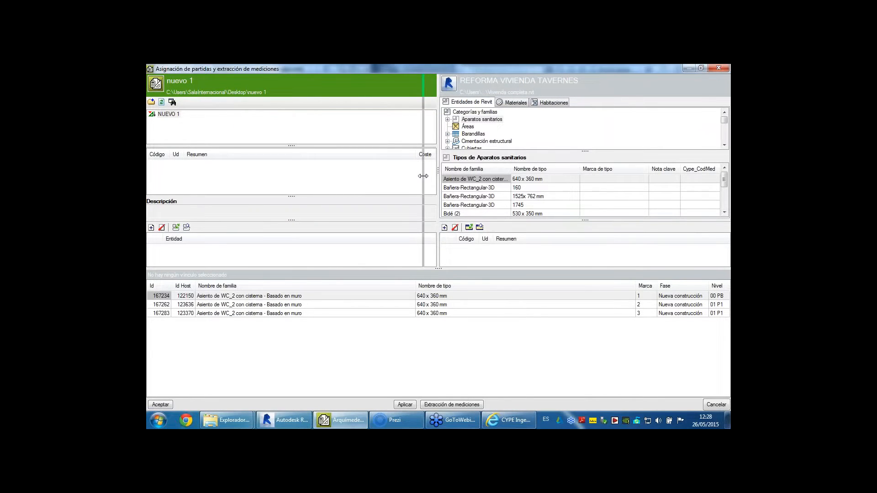
drag(439, 268, 438, 332)
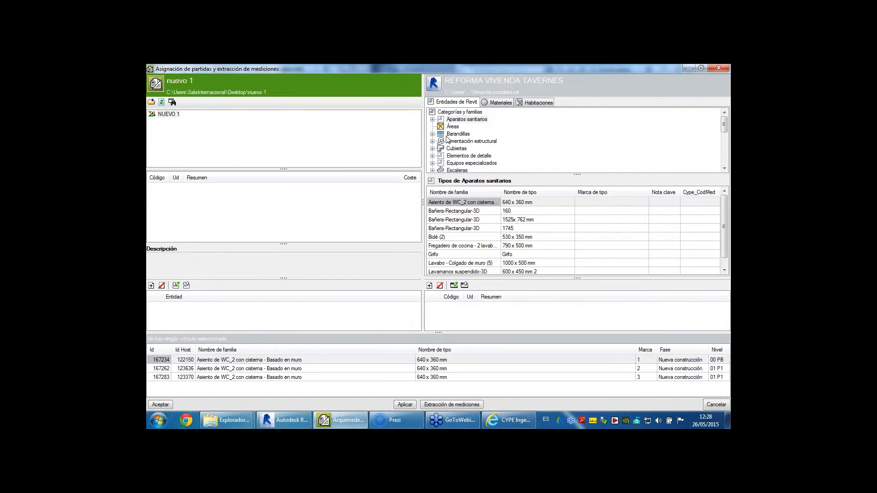
drag(576, 174, 575, 196)
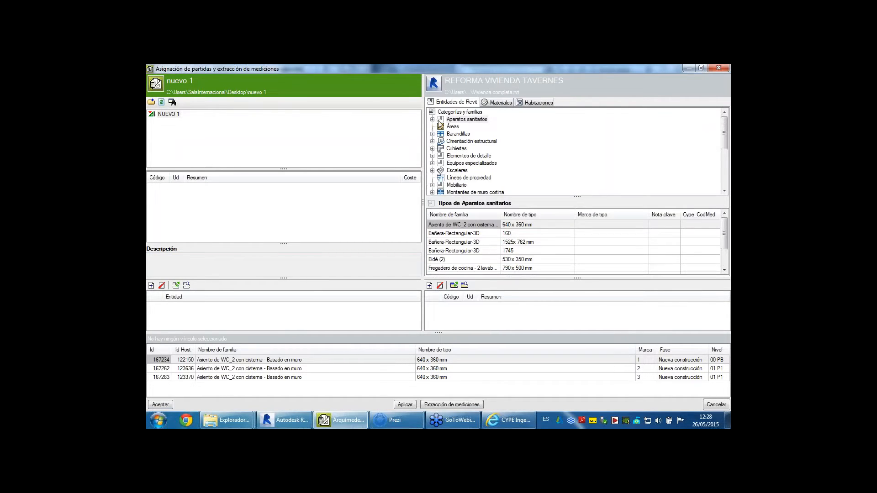
- Browse the Revit categories, examining the types and measurements of curtain wall mullions, structural columns and railings
scroll(458, 143, down, 2)
scroll(459, 143, up, 2)
scroll(460, 146, down, 2)
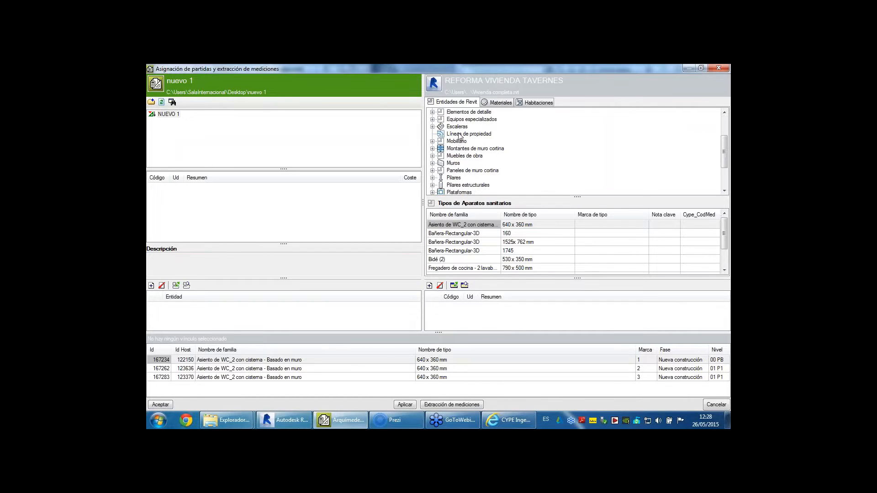
click(462, 135)
click(463, 150)
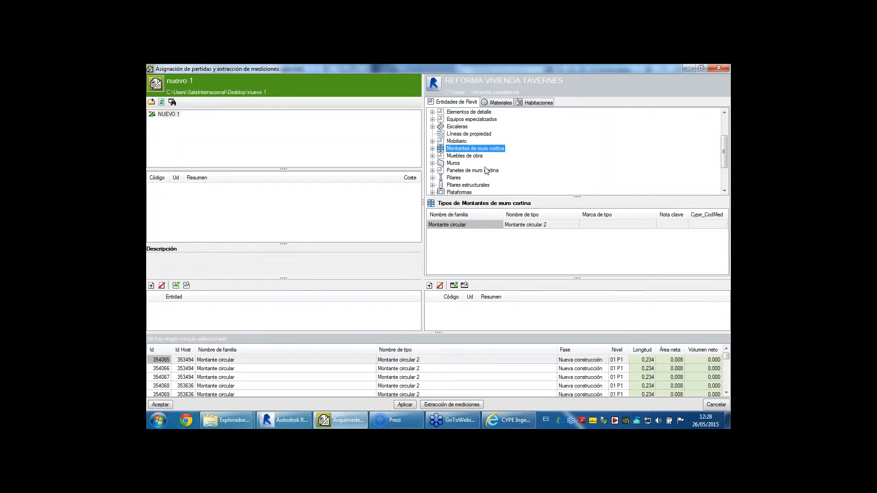
scroll(459, 168, down, 3)
click(457, 165)
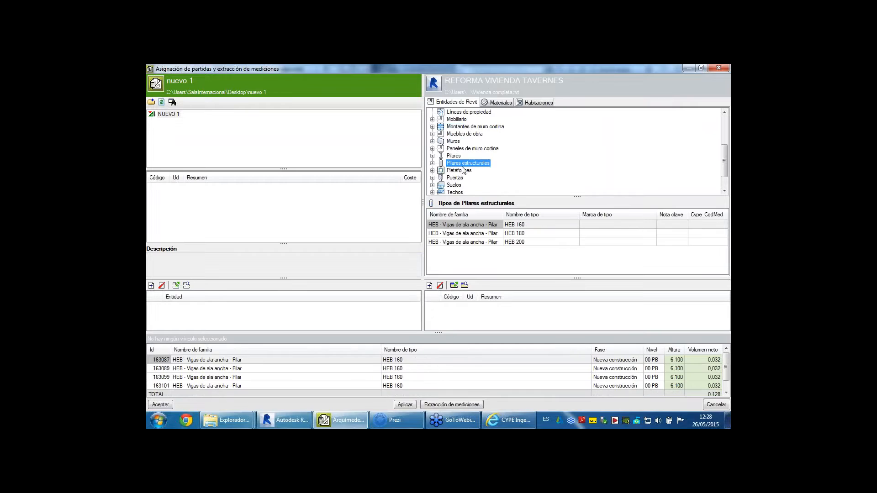
scroll(454, 151, up, 3)
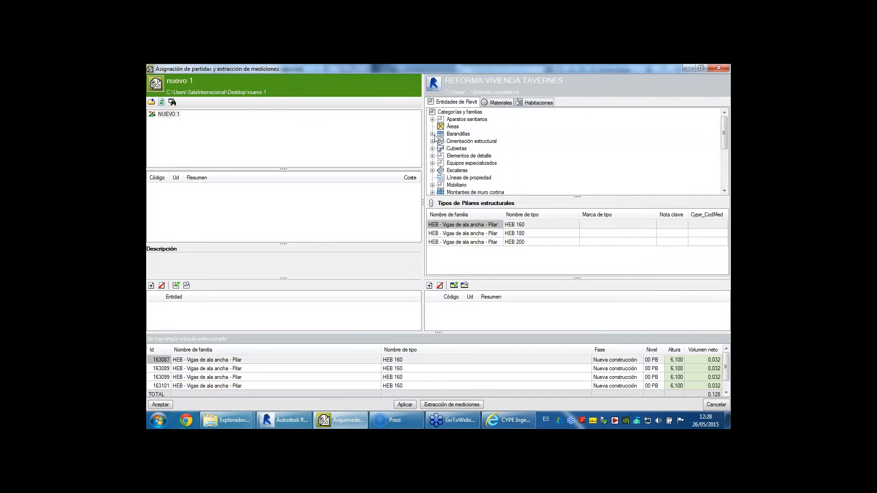
click(433, 134)
click(461, 141)
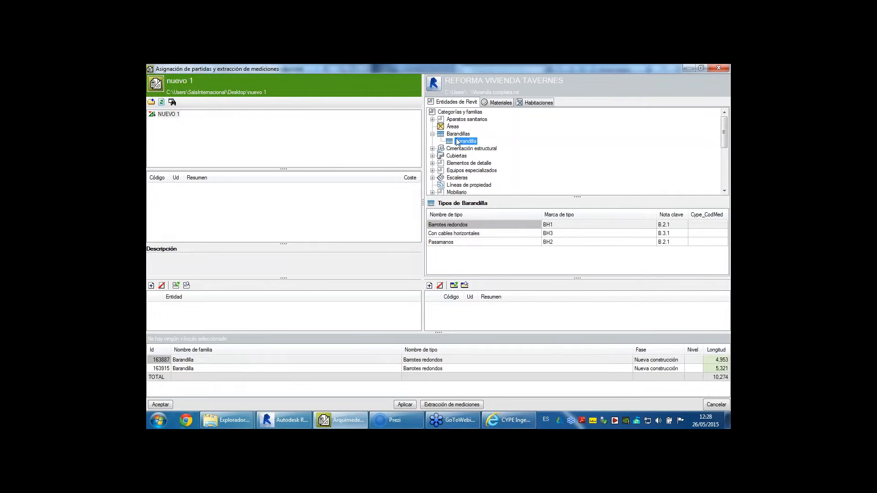
click(432, 134)
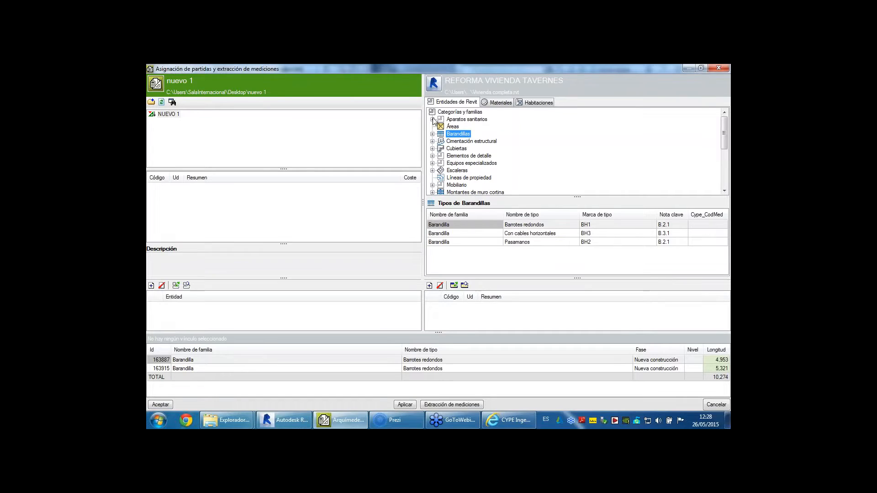
- Expand the Aparatos sanitarios category, list the types of all its families and enlarge the type list
click(432, 119)
click(462, 128)
click(465, 119)
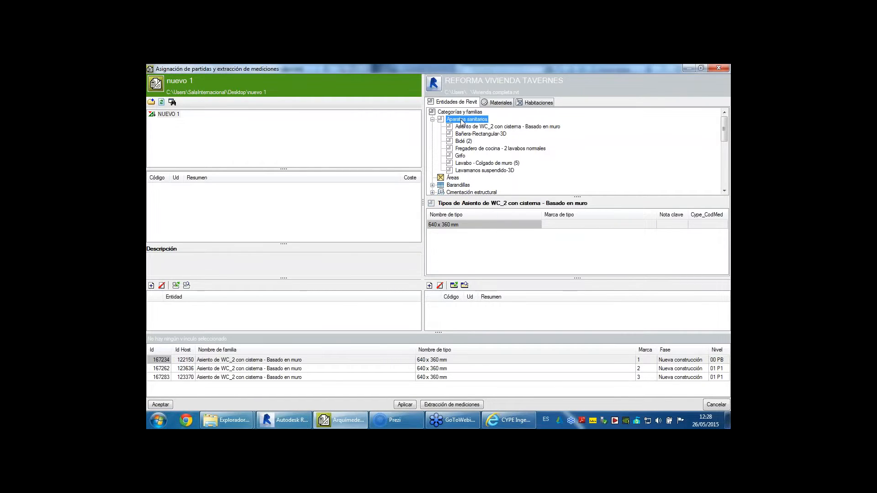
drag(573, 197, 568, 141)
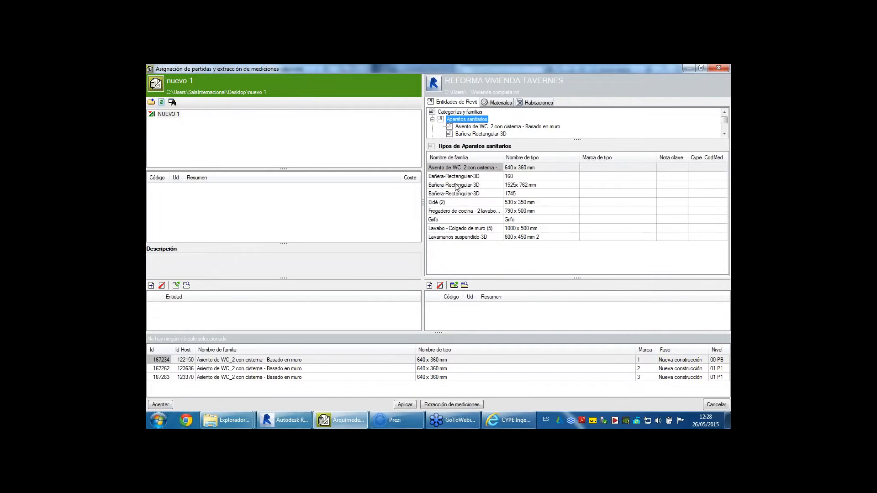
- Select the plumbing fixtures in the Revit model, isolate them temporarily in the 3D view and inspect them from another angle
click(457, 229)
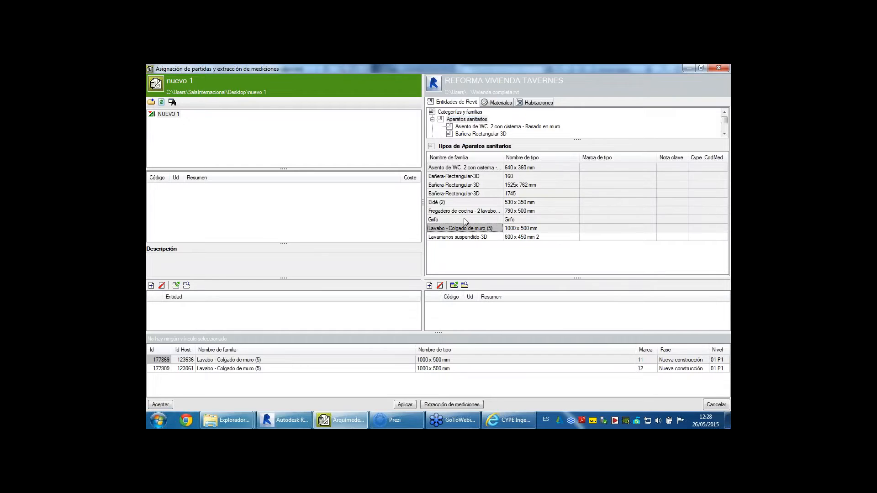
right_click(454, 185)
click(484, 203)
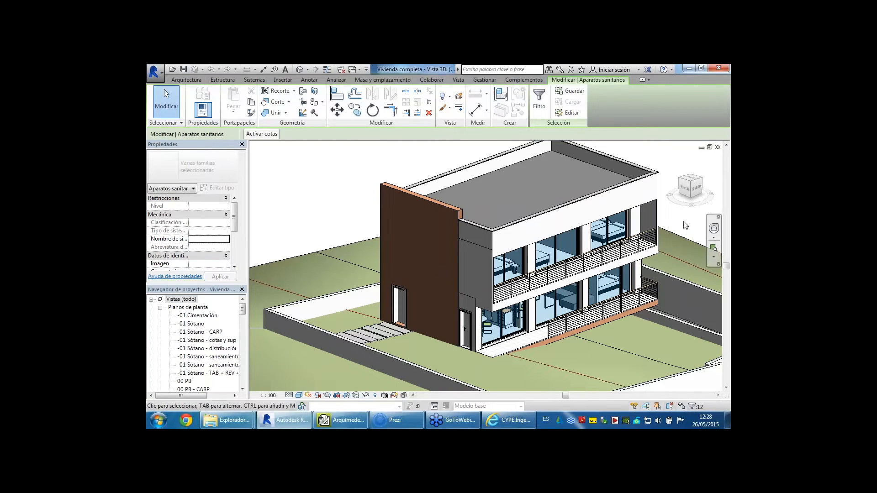
key(h)
key(i)
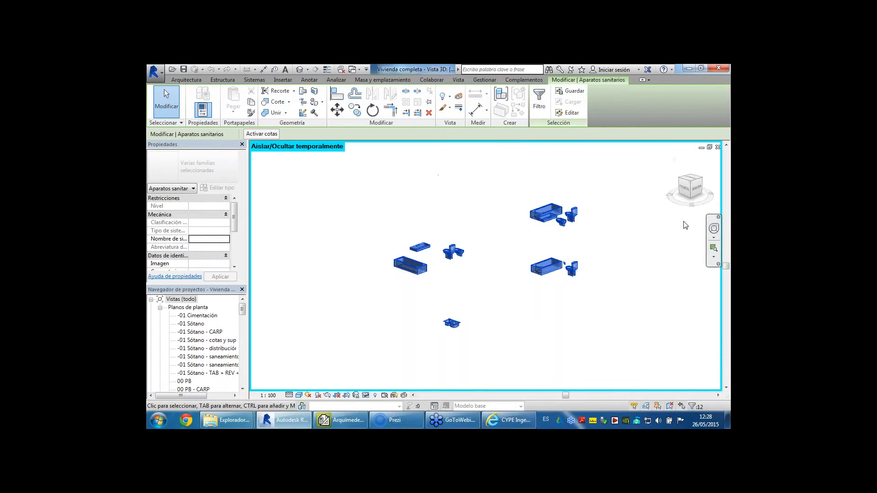
shift+middle_drag(602, 251, 456, 281)
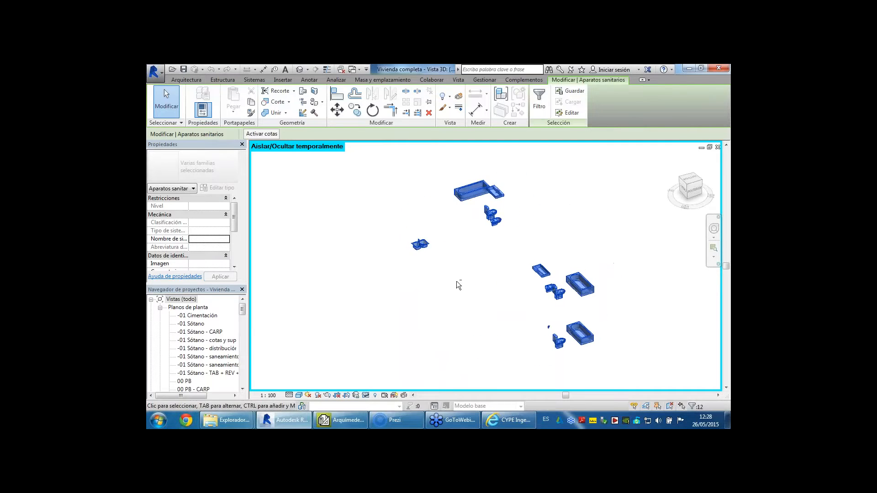
- Undo the temporary isolation of the plumbing fixtures in the 3D view and switch back to Arquímedes
key(ctrl+z)
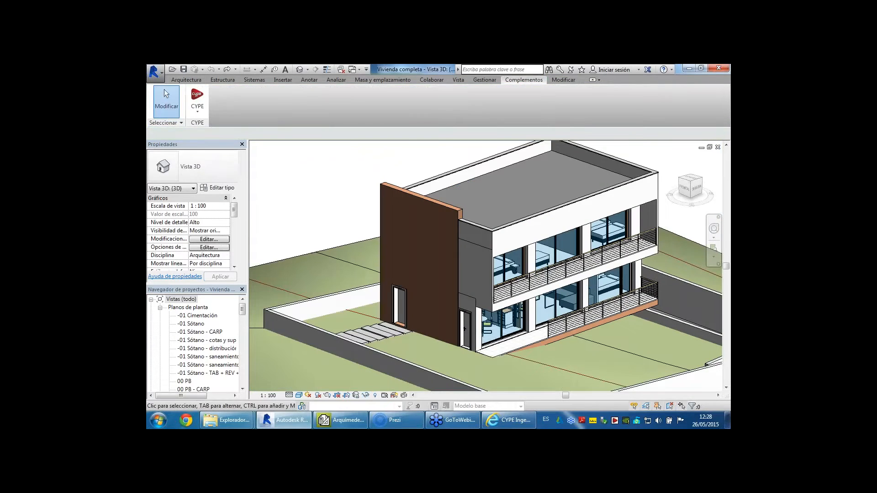
scroll(476, 287, down, 2)
middle_drag(476, 288, 413, 273)
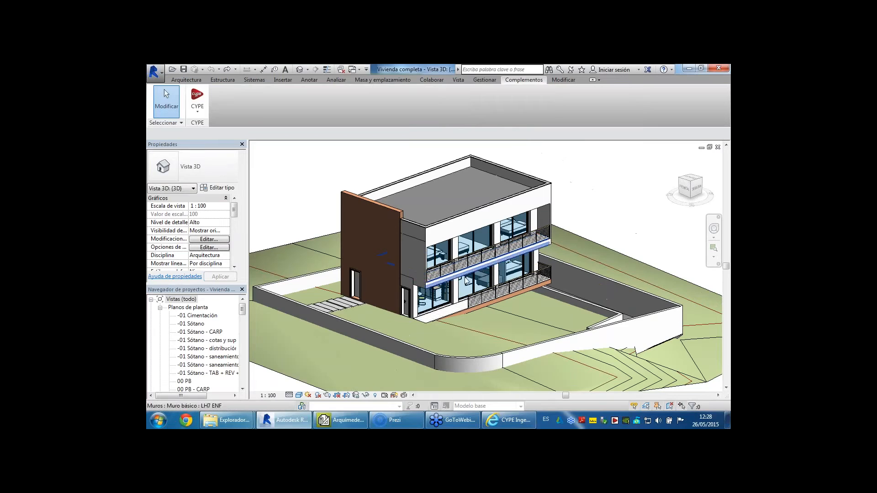
mouse_move(338, 423)
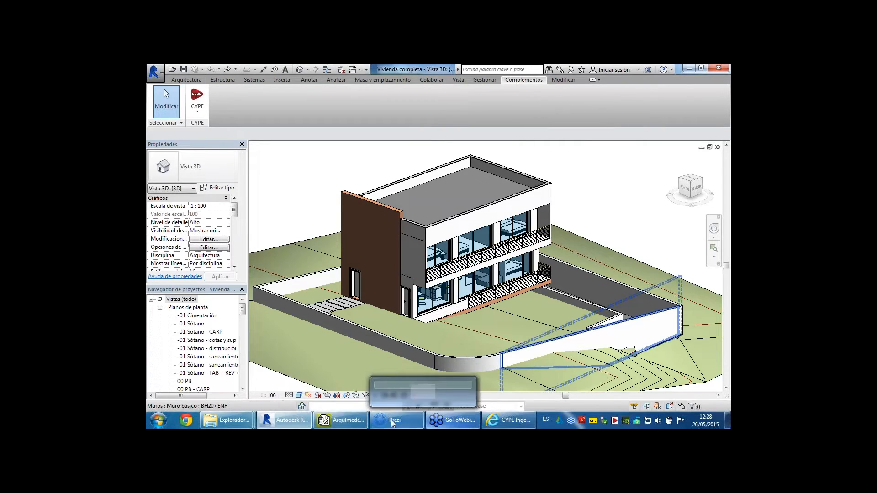
click(338, 422)
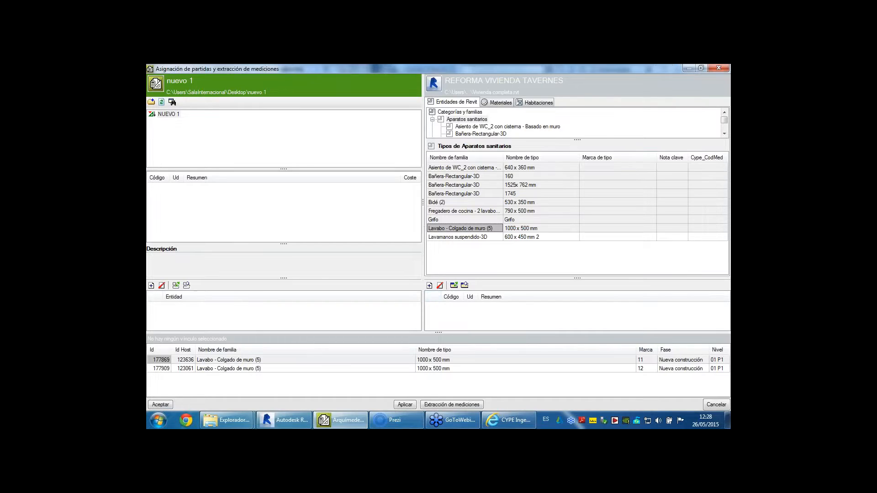
- Enlarge the Revit category tree, collapse Aparatos sanitarios and briefly uncover the budget's decomposition tree behind the assignment window
drag(573, 140, 574, 221)
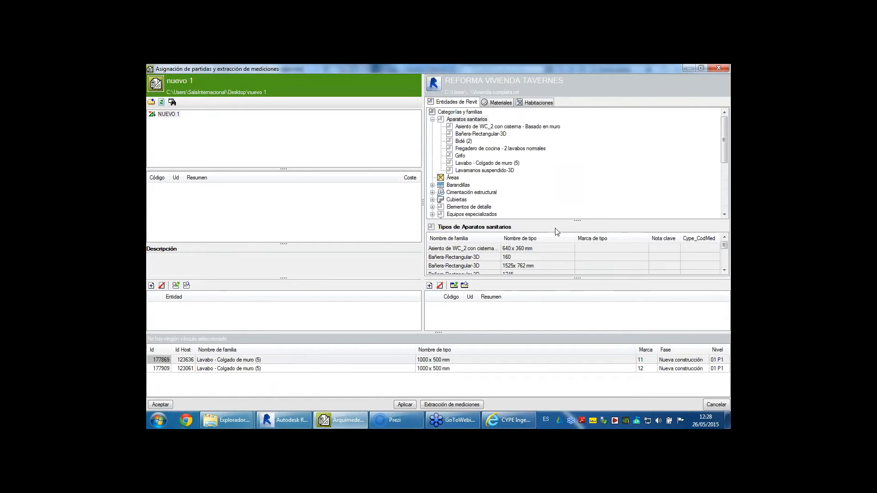
click(433, 119)
drag(284, 70, 448, 100)
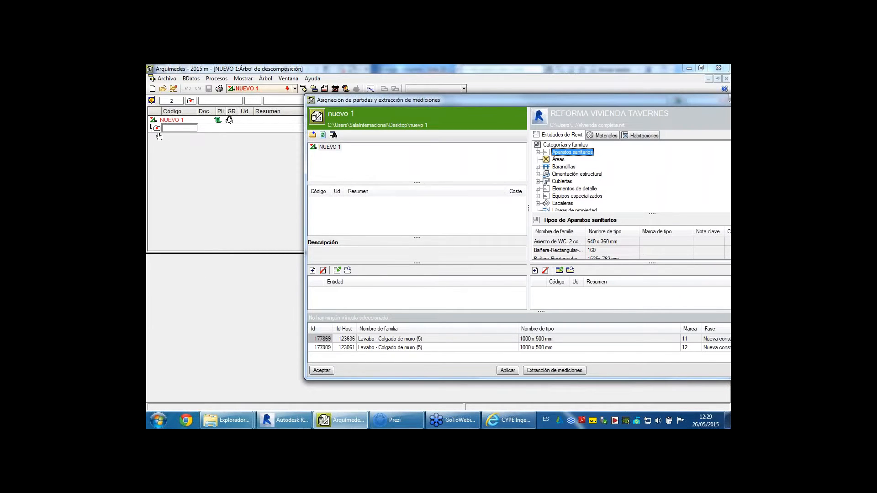
double_click(383, 99)
- Create chapter 01 in the budget with the summary "aaaa" and the description "aaa"
click(151, 102)
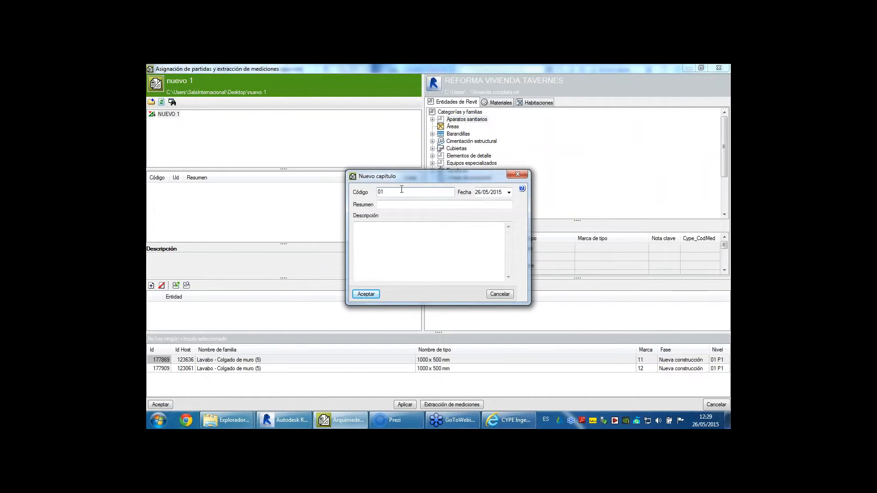
key(Tab)
click(393, 227)
text(aaa)
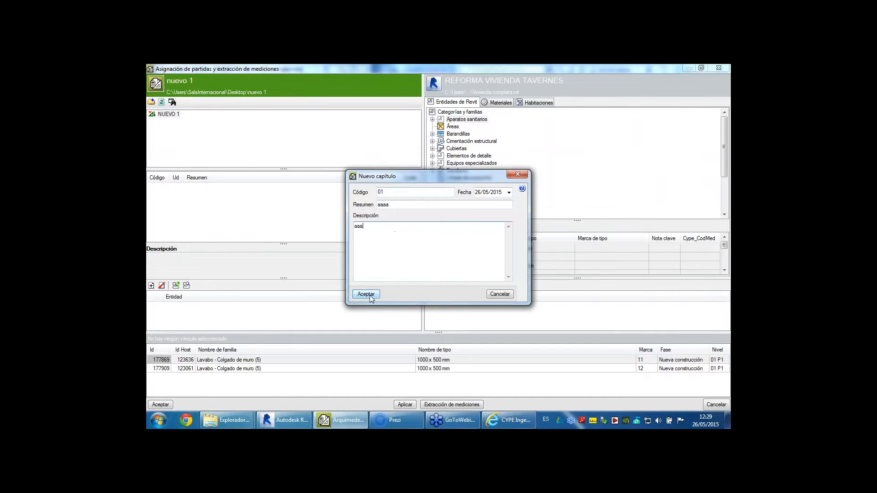
click(367, 294)
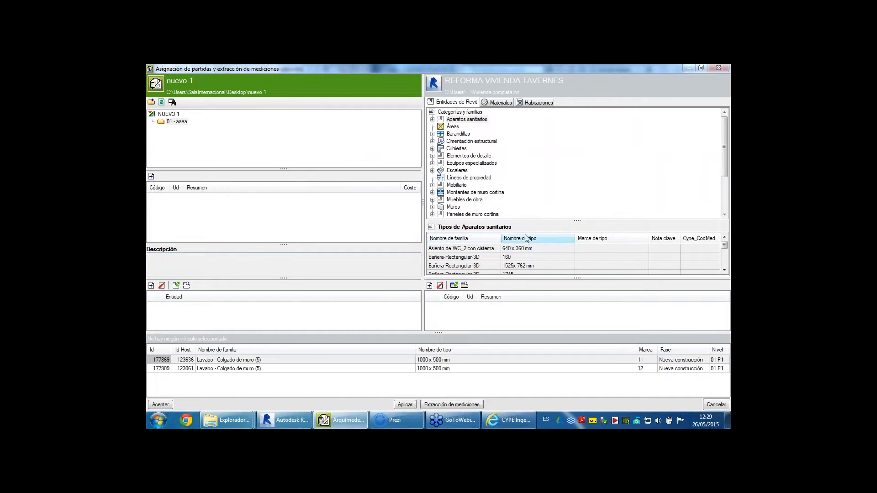
- Look over the materials and rooms extracted from the Revit model and return to the Revit entities list
drag(575, 220, 575, 219)
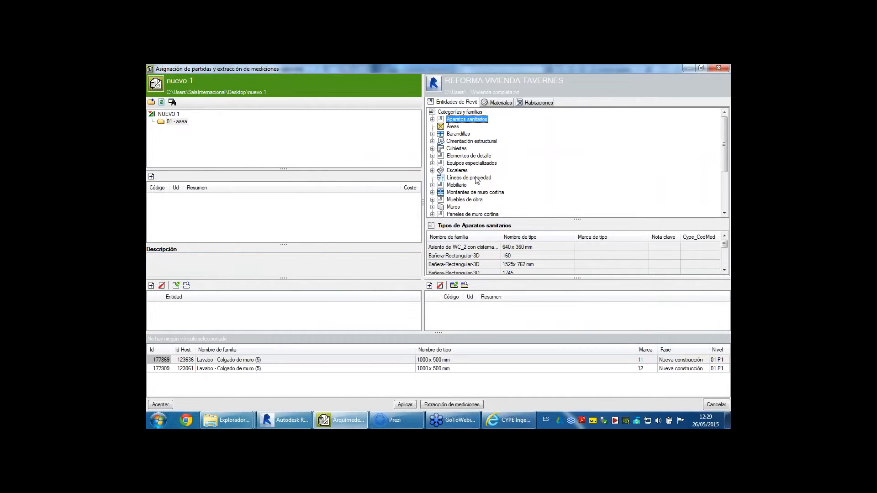
click(498, 103)
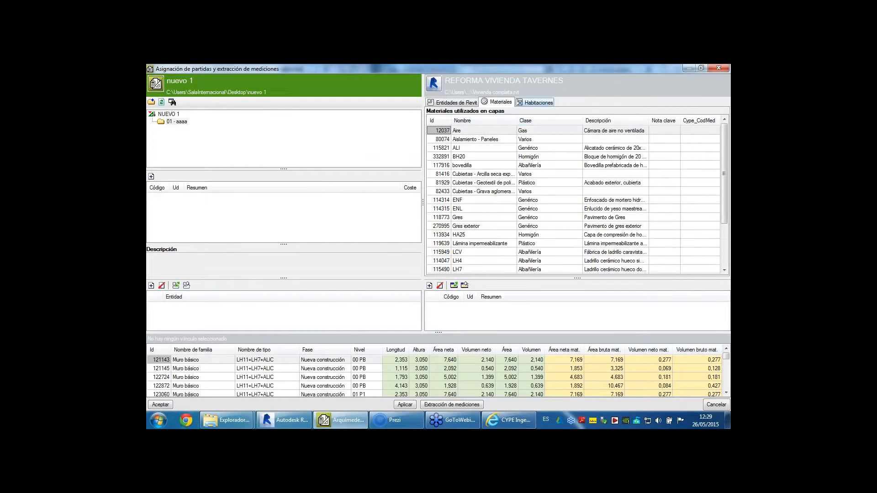
click(535, 102)
click(457, 103)
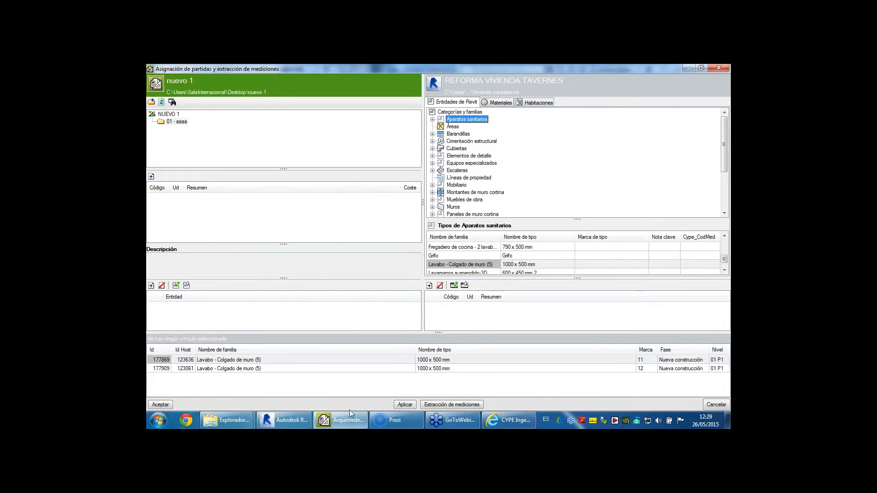
- Switch to Revit and open section view S1 of the house
click(284, 420)
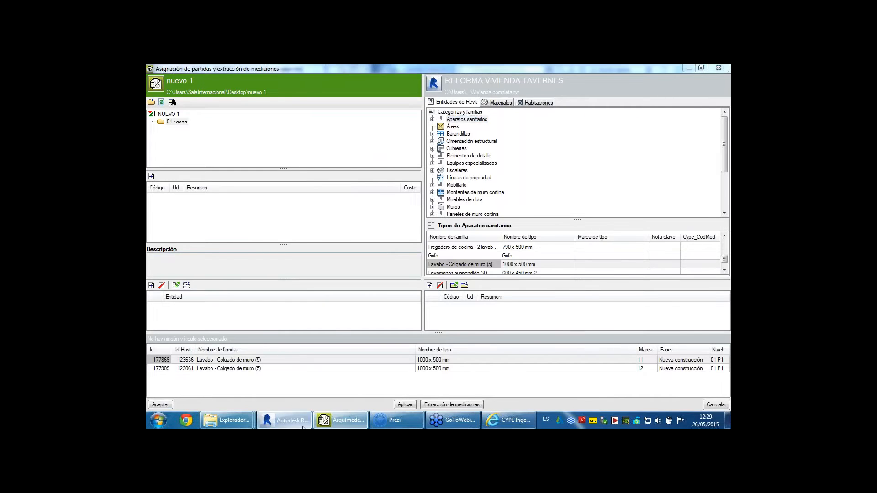
click(160, 307)
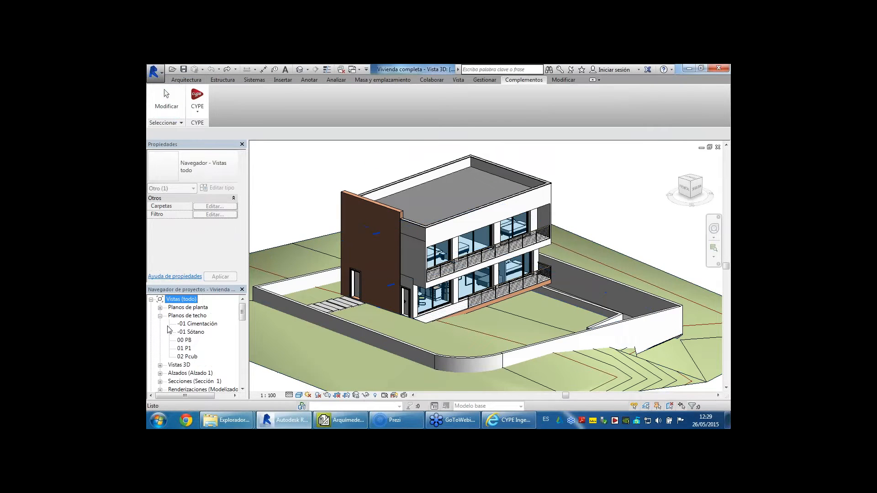
click(160, 382)
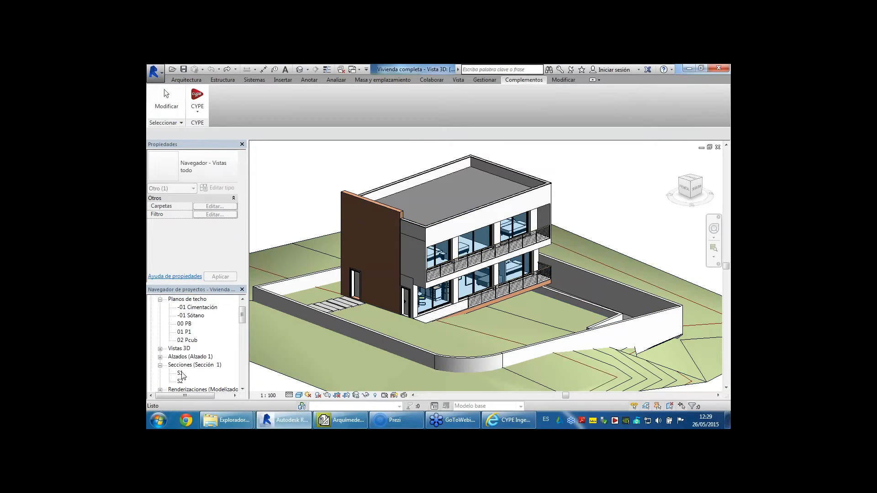
double_click(180, 373)
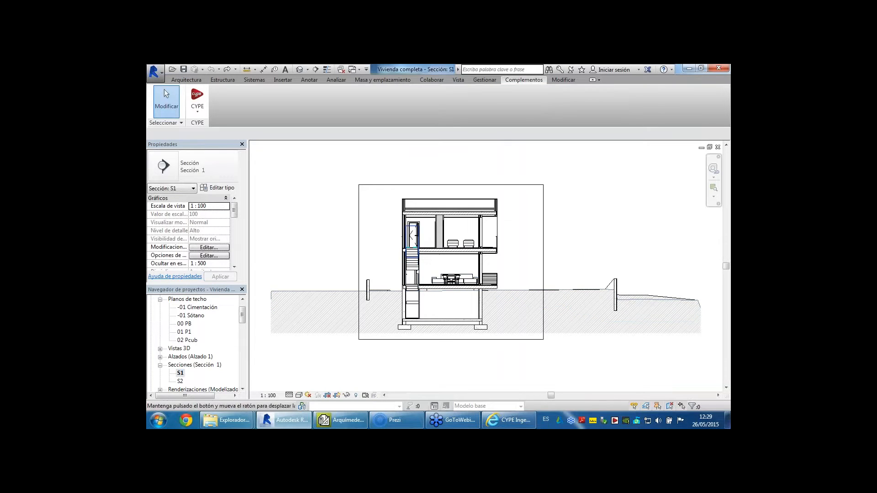
- Show section S1 with thin lines and examine the roof parapet, its coping and the junction with the slab
scroll(414, 226, up, 5)
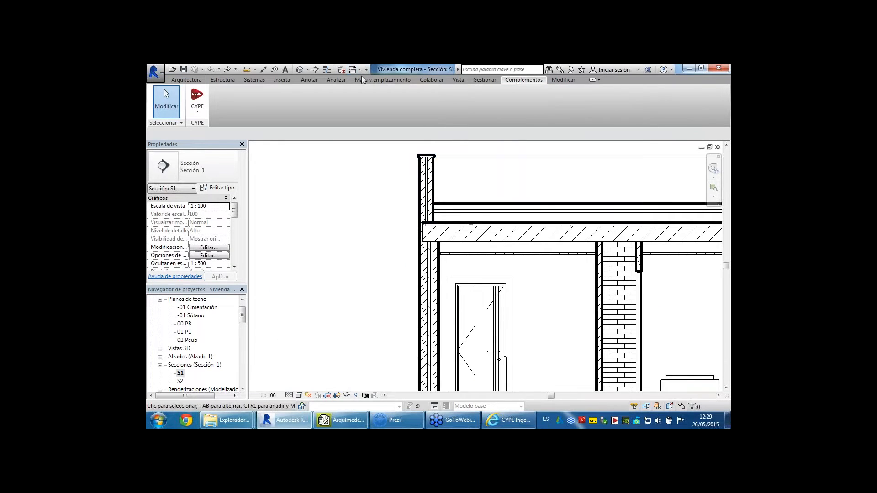
click(327, 69)
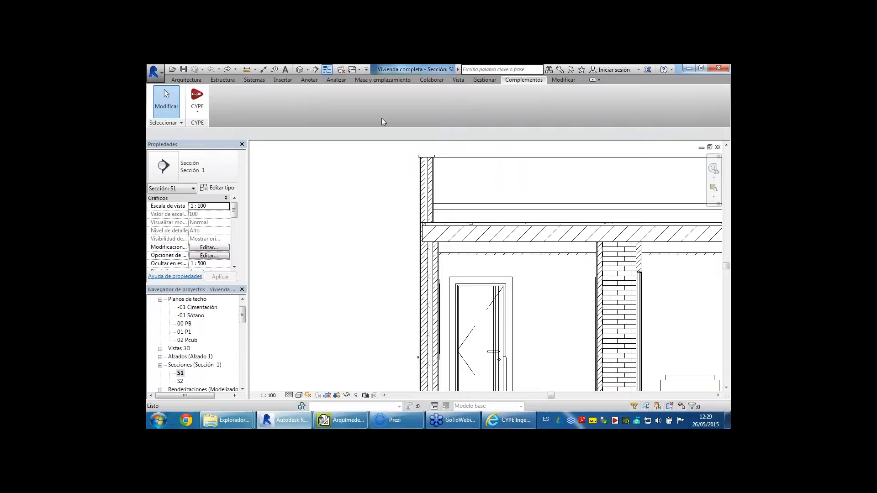
scroll(441, 210, up, 3)
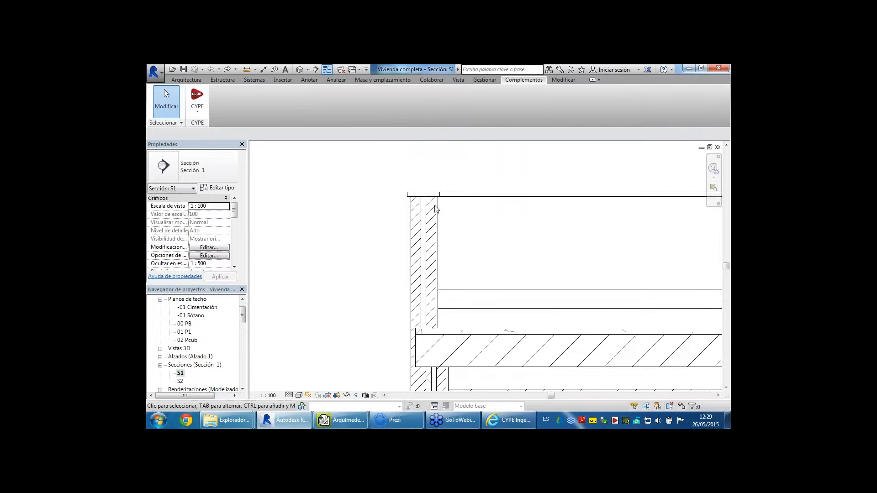
middle_drag(436, 209, 432, 159)
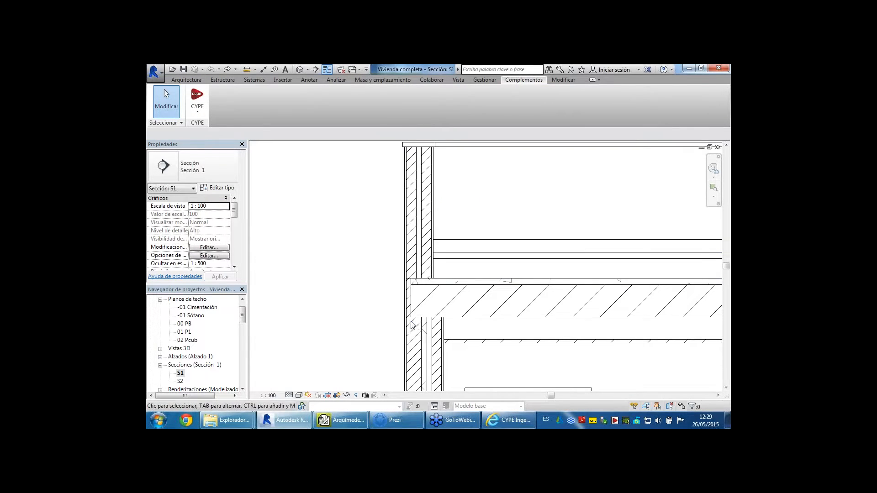
middle_drag(410, 312, 405, 298)
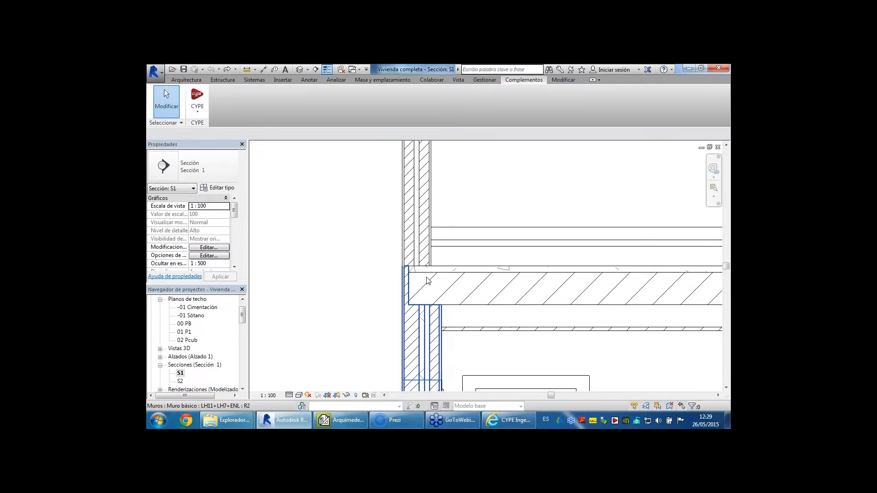
middle_drag(422, 285, 417, 365)
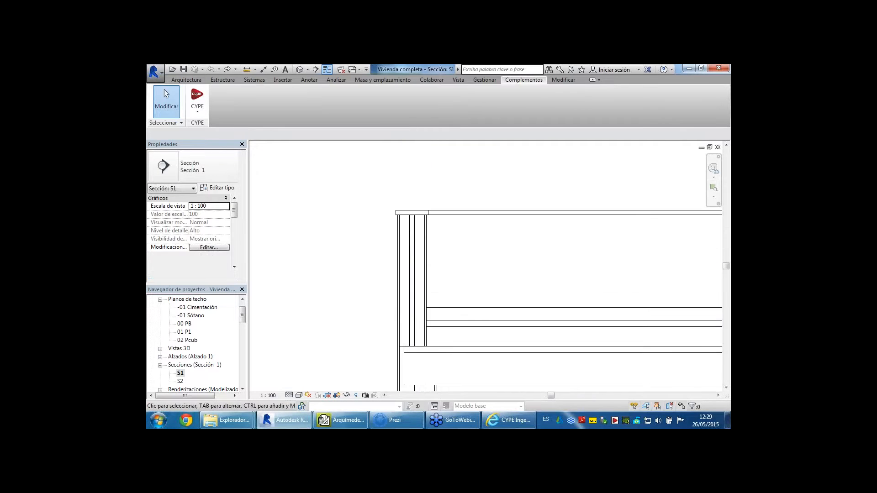
scroll(437, 304, down, 1)
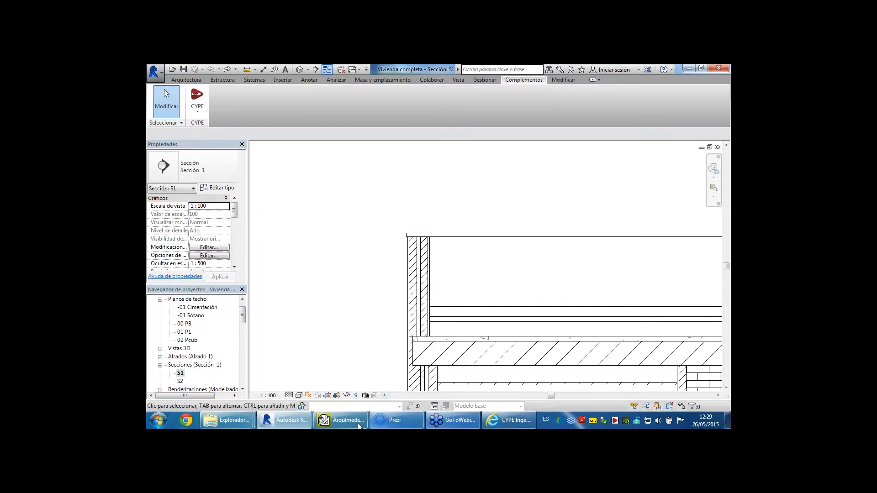
- Switch to Arquímedes and add to chapter 01 the price generator item HRA010 Albardilla, in Mármol Blanco Macael, up to 20 cm wide and 2 cm thick
click(359, 426)
click(151, 176)
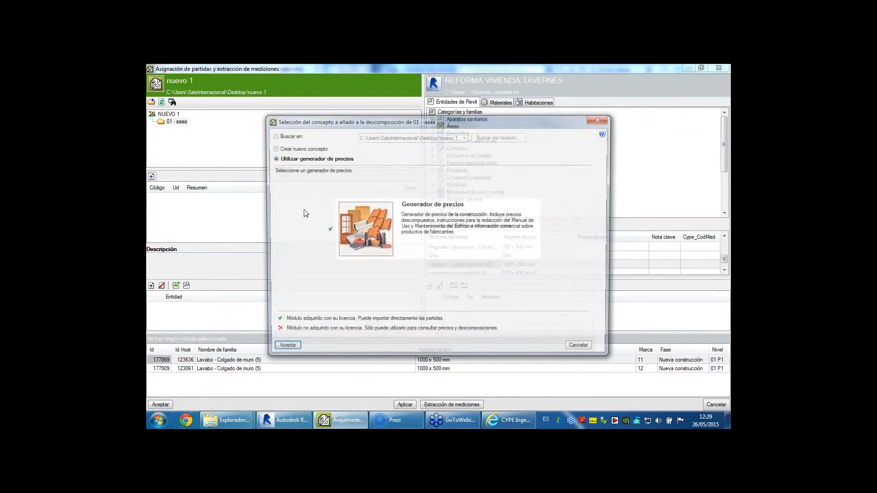
click(287, 345)
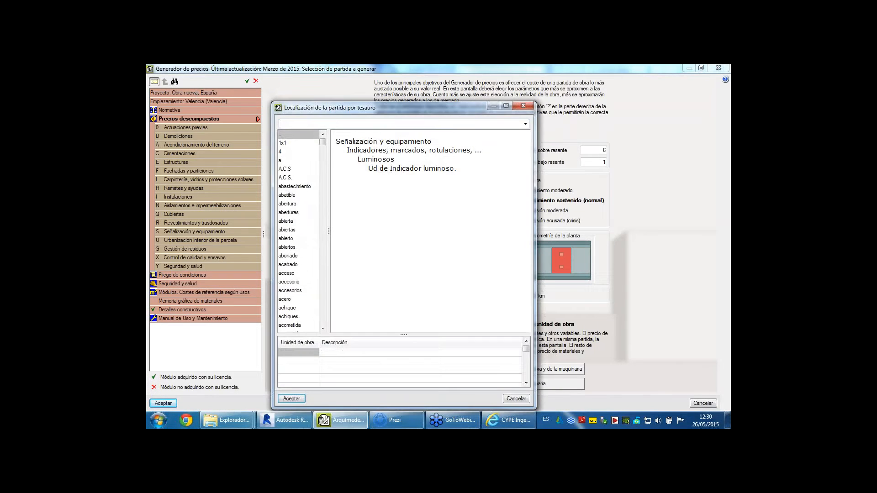
text(albardilla)
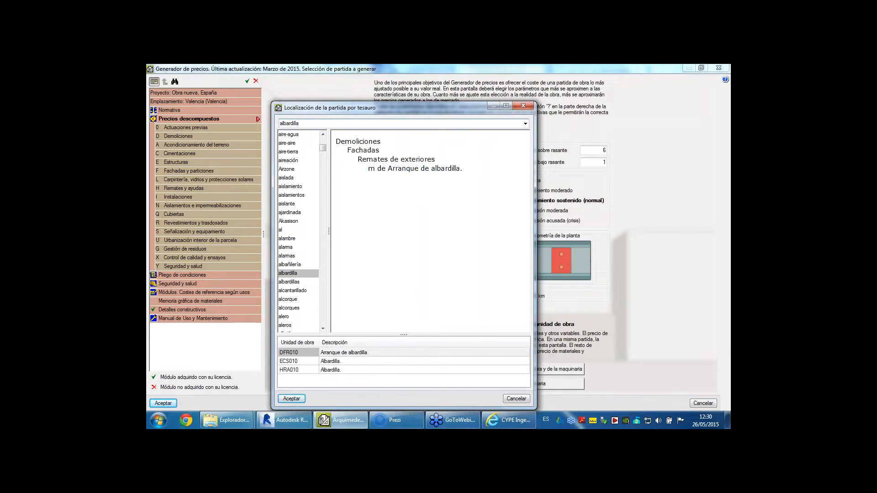
click(292, 399)
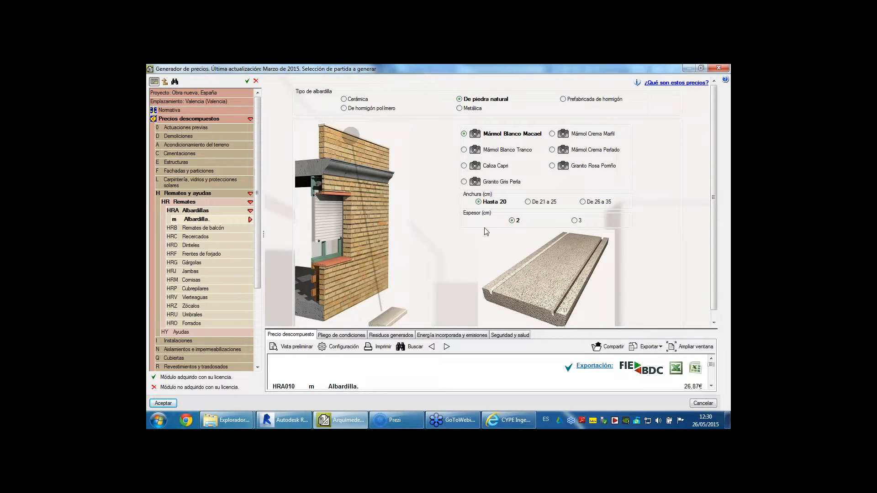
scroll(470, 244, down, 1)
click(164, 403)
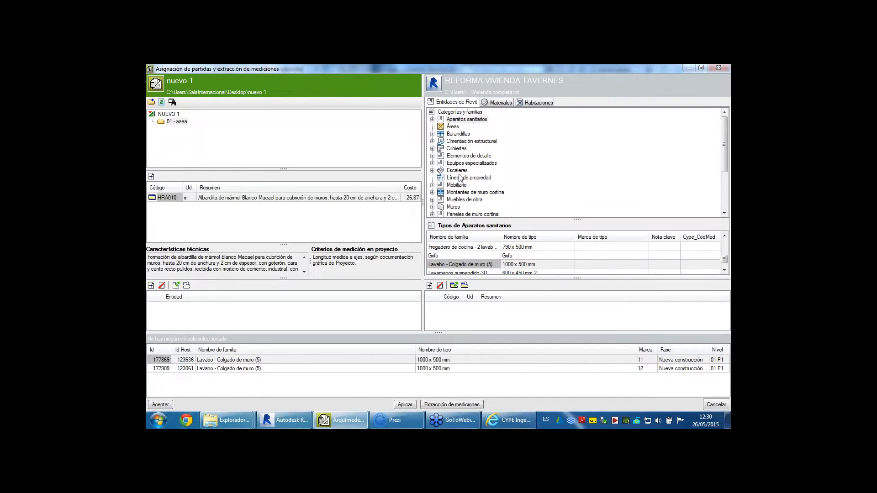
- Expand the Muros category, list the Muro básico types and enlarge the type list
click(432, 207)
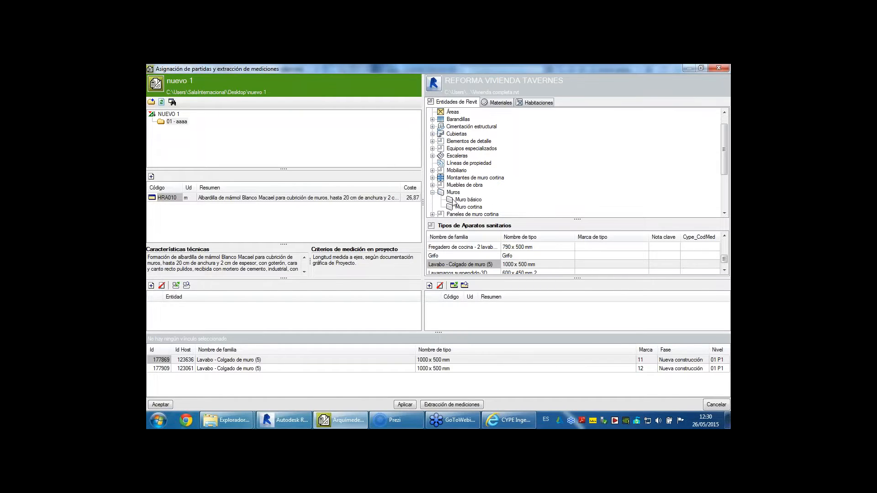
click(455, 201)
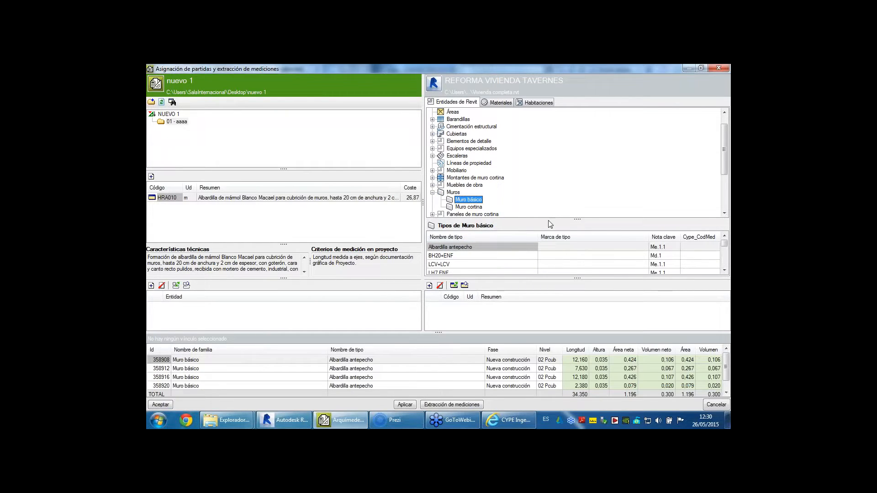
drag(576, 219, 575, 166)
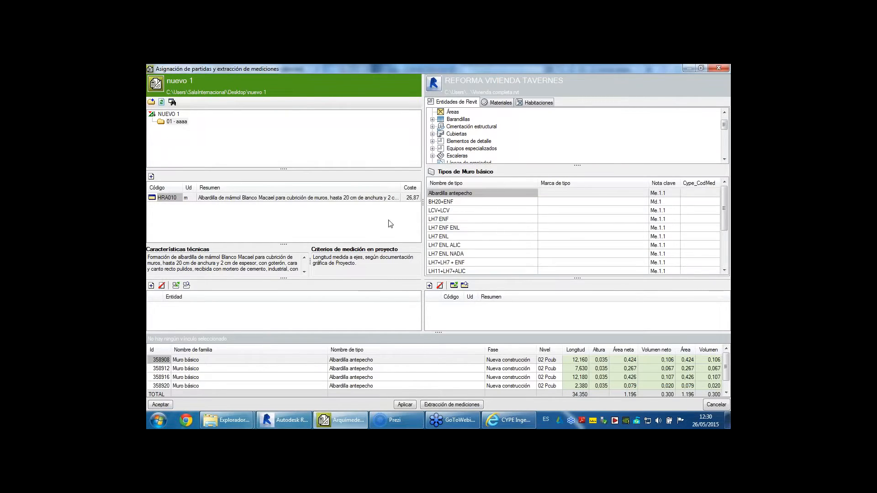
- Link item HRA010 to the Albardilla antepecho wall type and list the rooms by floor finish
click(176, 285)
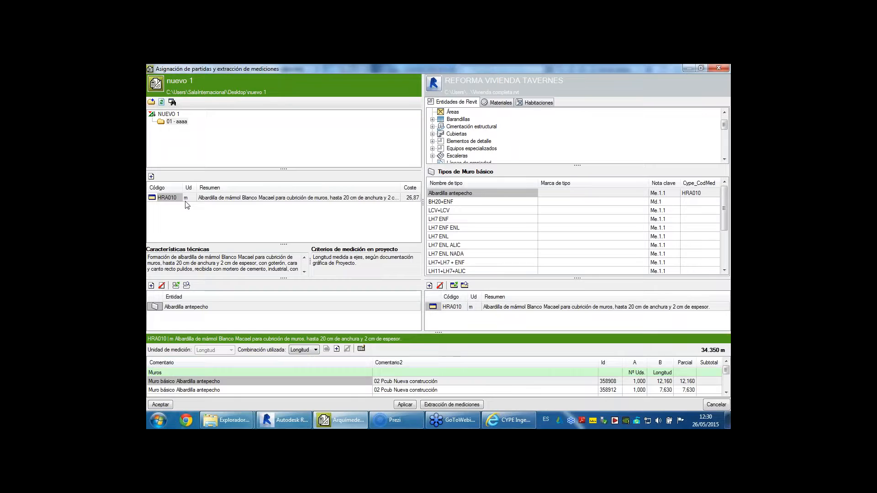
drag(280, 245, 280, 221)
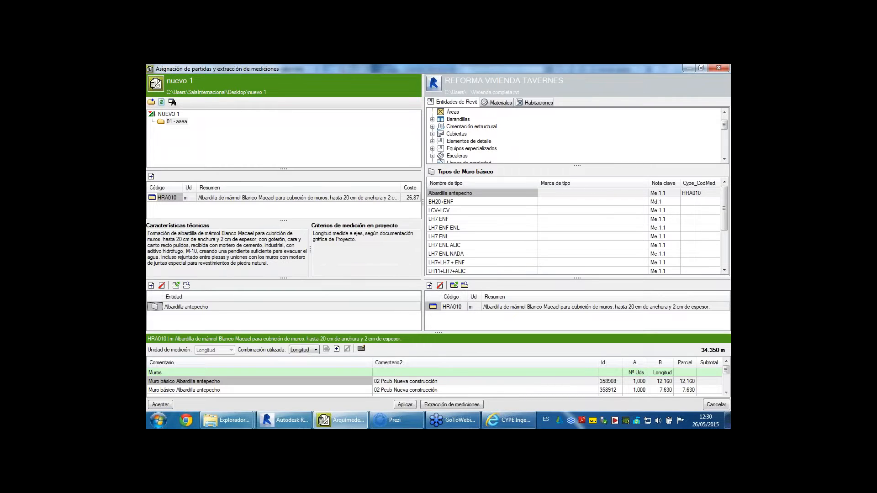
click(534, 104)
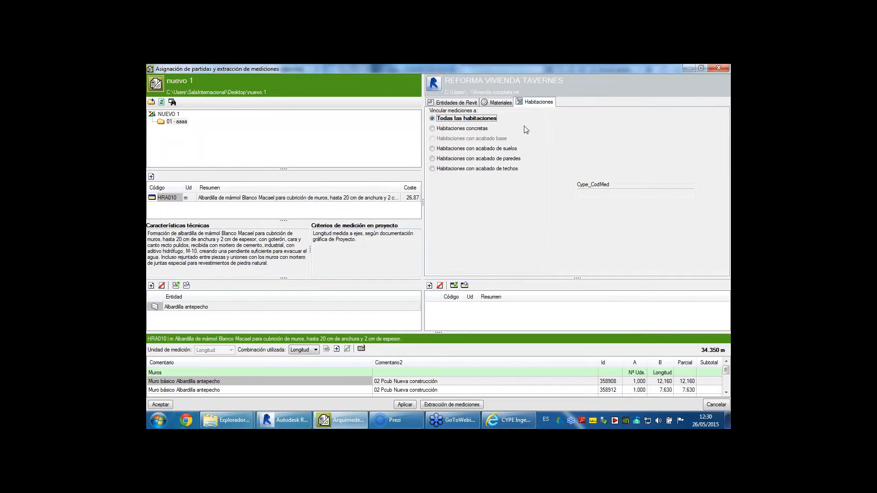
click(471, 149)
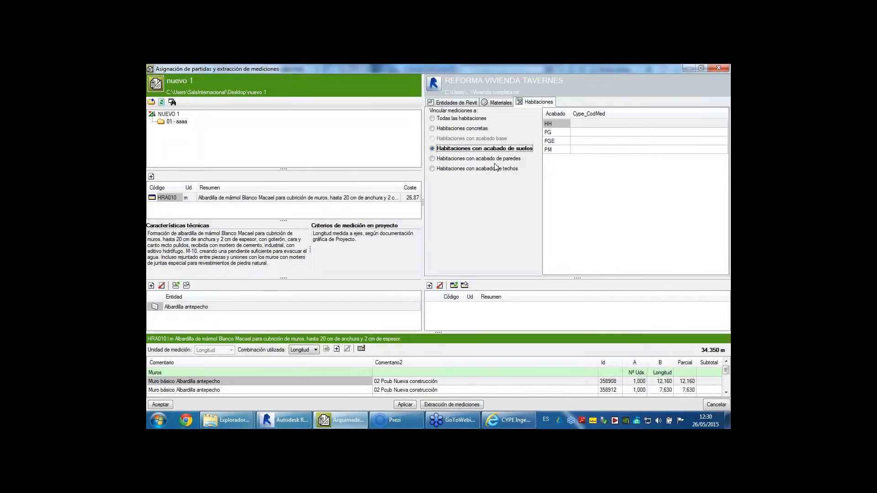
- Switch to Revit and open the floor plan 00 PB - distribución
click(298, 420)
middle_drag(497, 331, 442, 229)
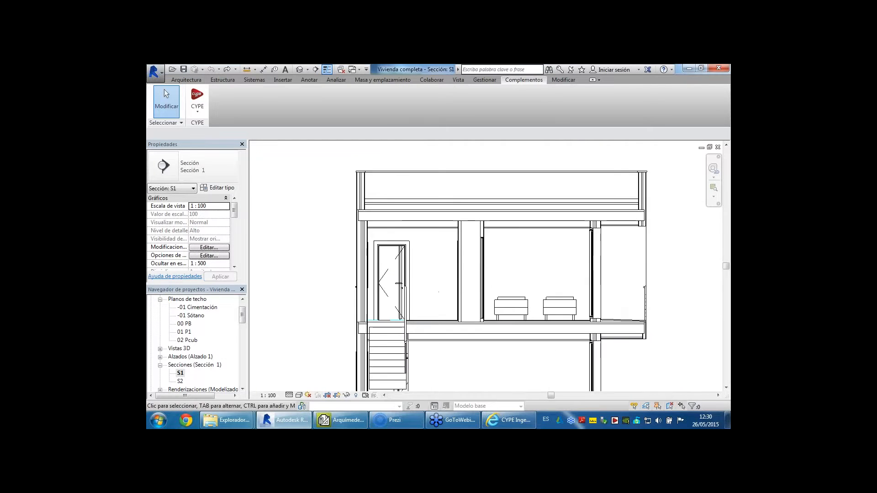
scroll(443, 238, down, 5)
middle_drag(455, 275, 450, 253)
click(160, 300)
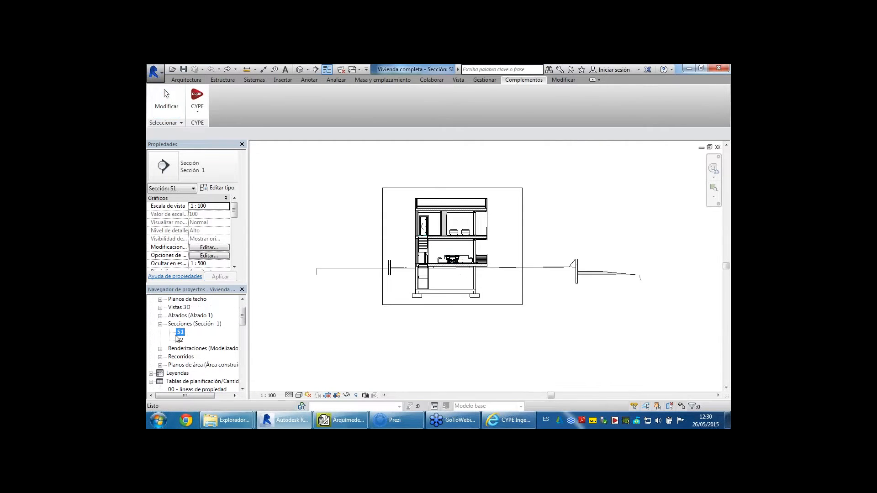
scroll(169, 313, up, 1)
click(160, 308)
scroll(202, 367, down, 1)
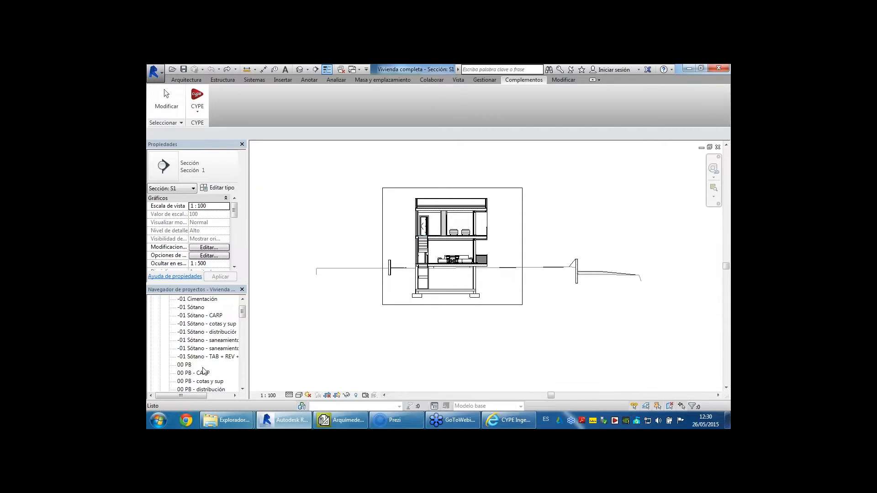
scroll(203, 371, down, 2)
double_click(203, 372)
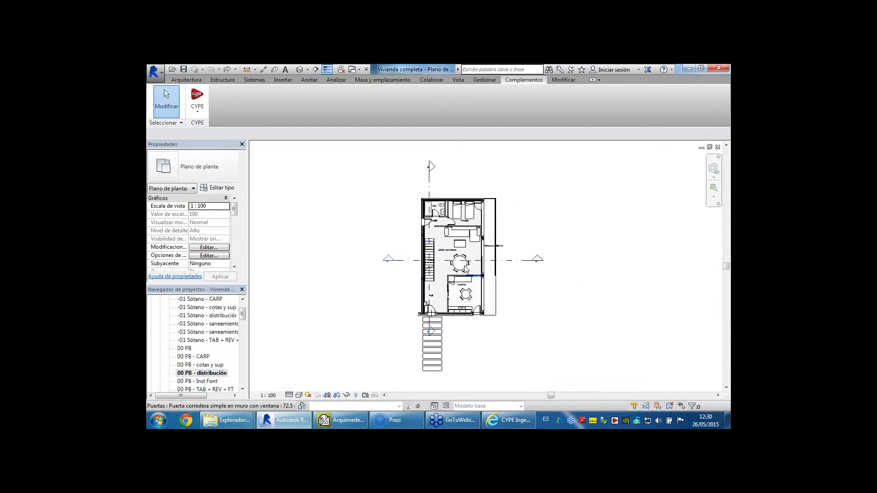
- Select the living-dining room in the plan and review the available ceiling, wall and floor finish codes in its properties
scroll(452, 256, up, 1)
click(450, 254)
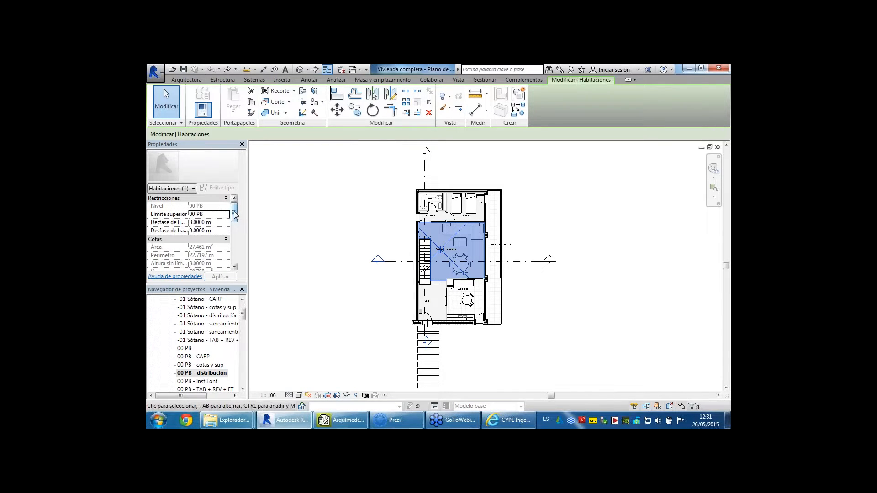
drag(234, 215, 234, 247)
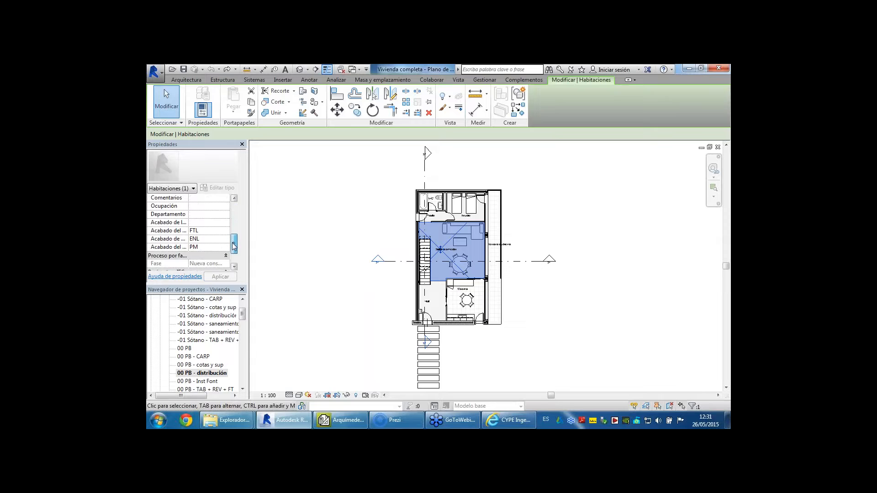
click(220, 231)
click(227, 231)
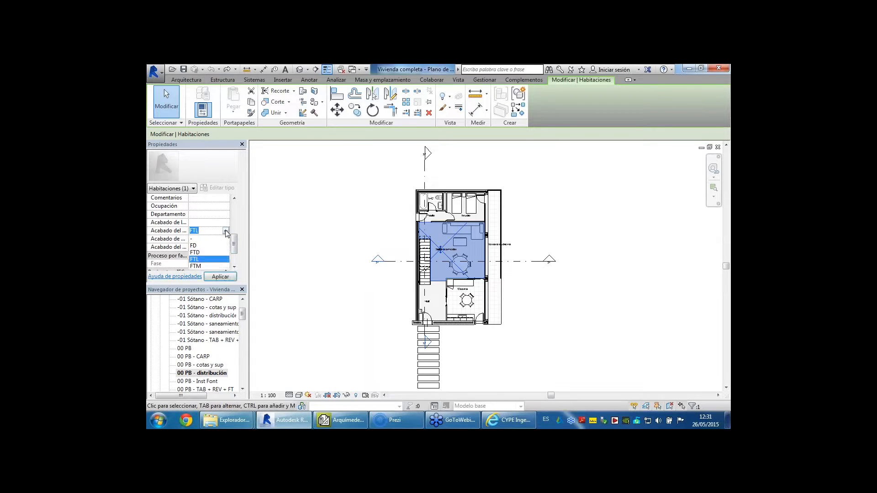
click(226, 231)
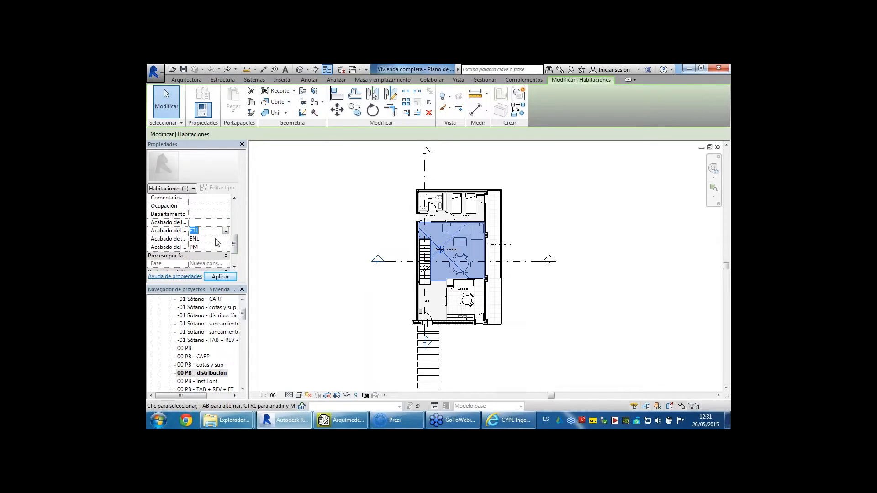
click(219, 239)
click(225, 239)
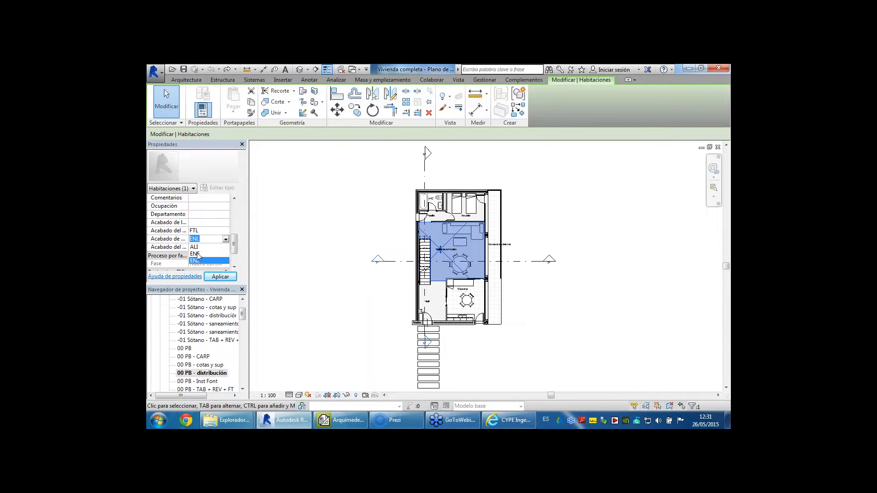
click(201, 261)
click(220, 247)
click(225, 247)
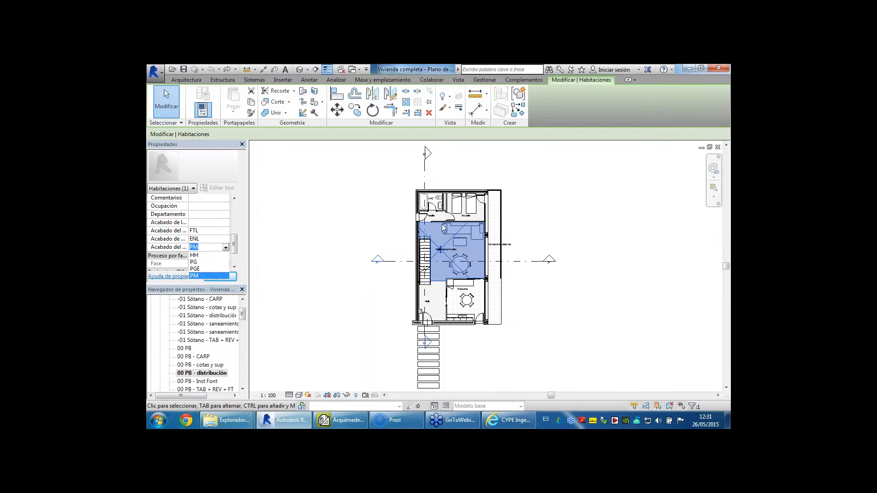
click(209, 250)
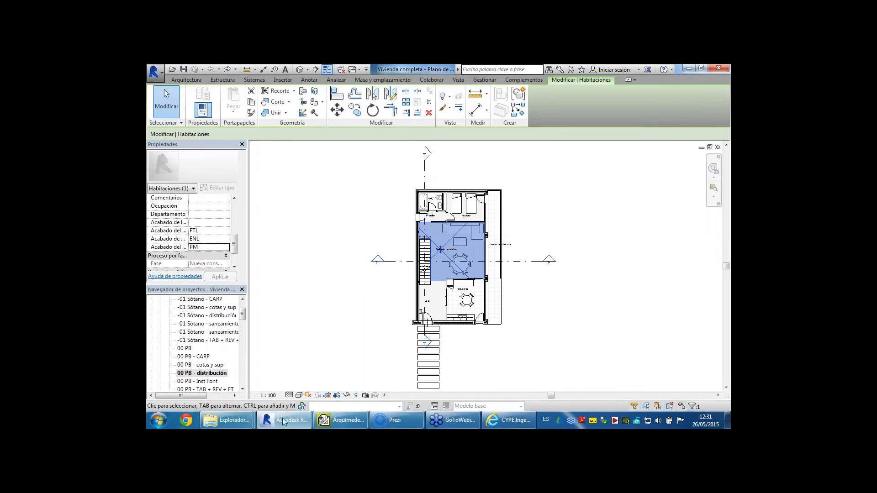
- Switch to Arquímedes and compare the room lists by wall, ceiling and floor finish, ending on floor finishes
mouse_move(308, 422)
click(347, 377)
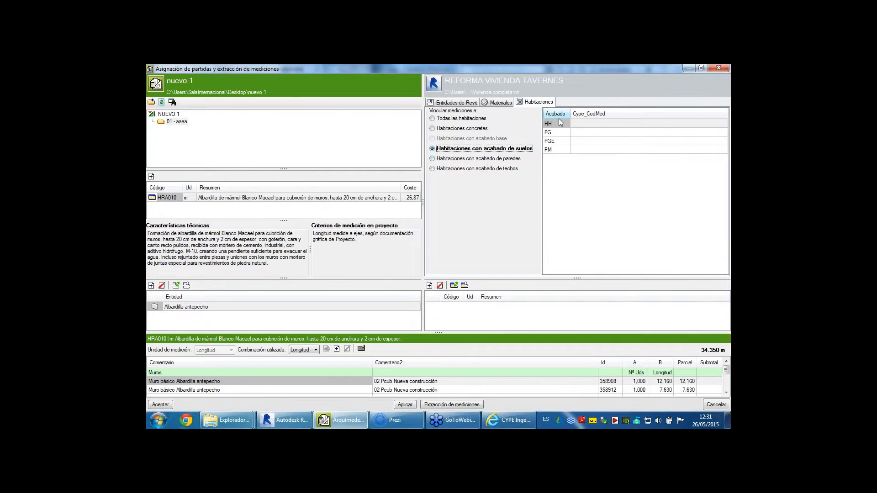
click(477, 162)
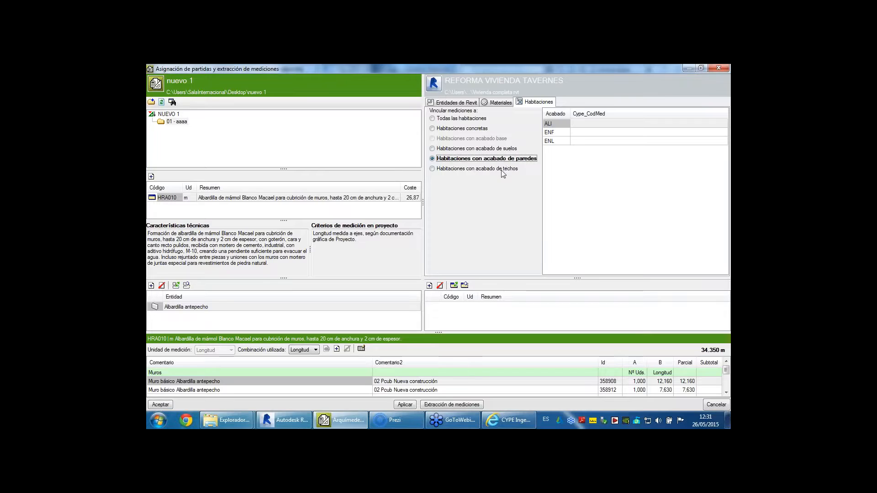
click(498, 170)
click(485, 150)
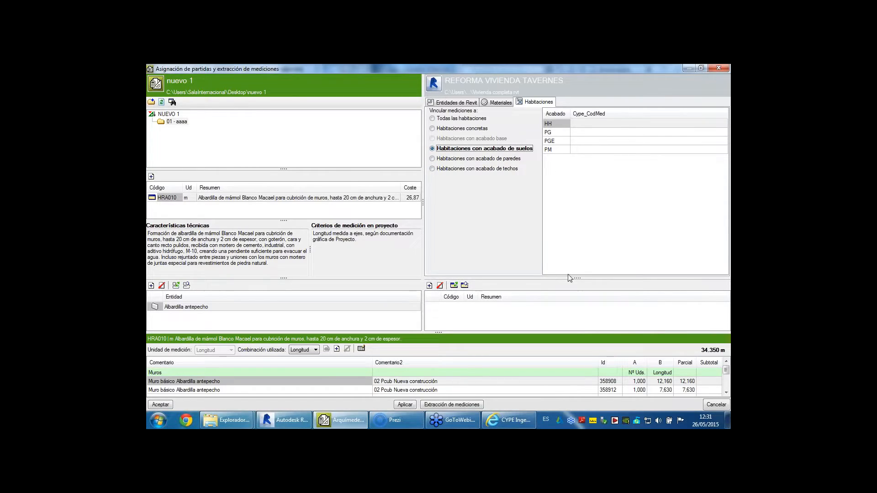
- Create a new Partida alzada item in chapter 01 with code aaaa, unit m2, price 2 and summary adsds
drag(576, 278, 577, 237)
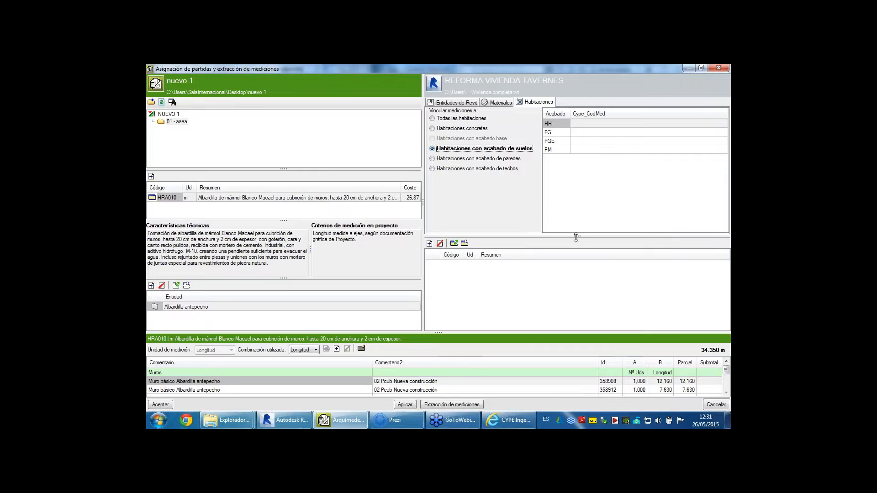
drag(284, 169, 282, 135)
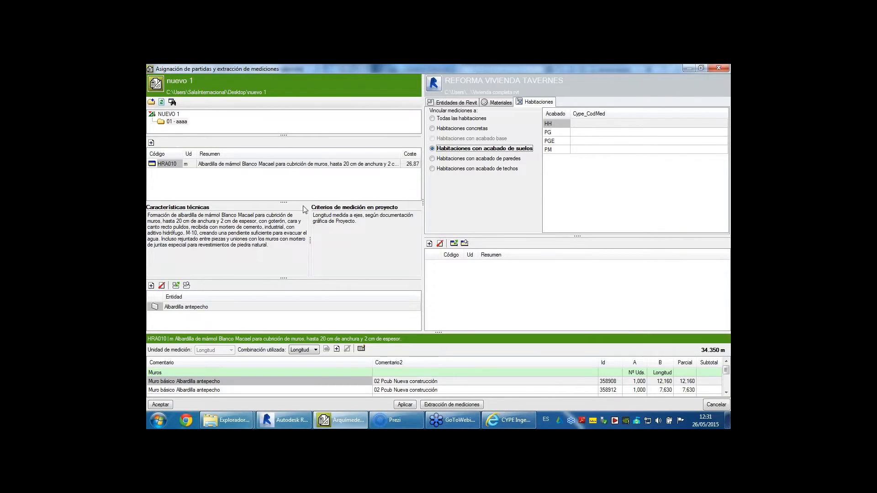
drag(283, 202, 283, 191)
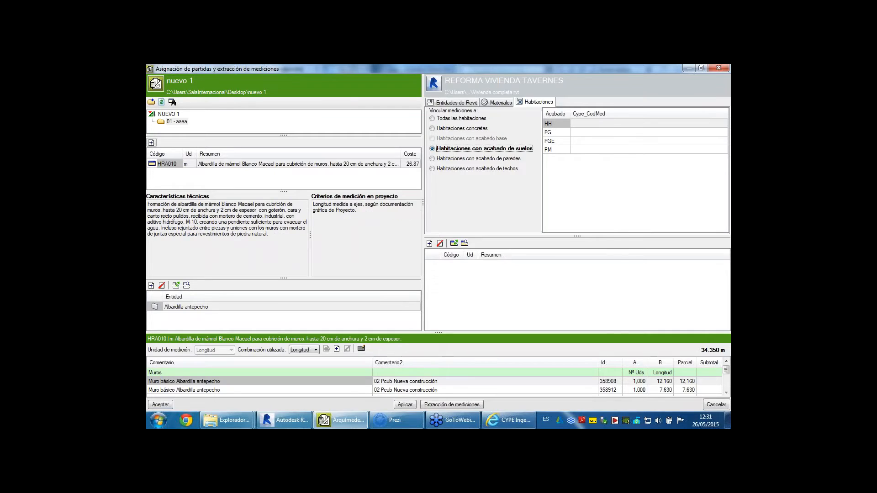
click(152, 143)
click(301, 148)
click(294, 241)
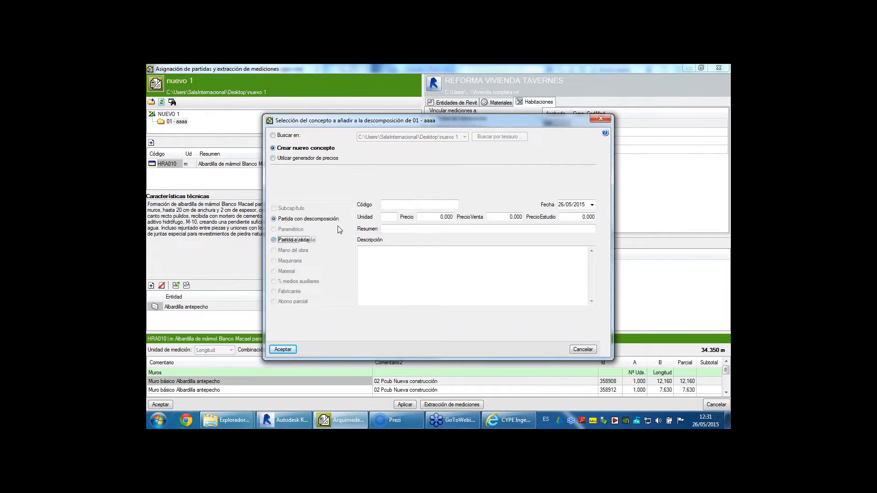
click(398, 206)
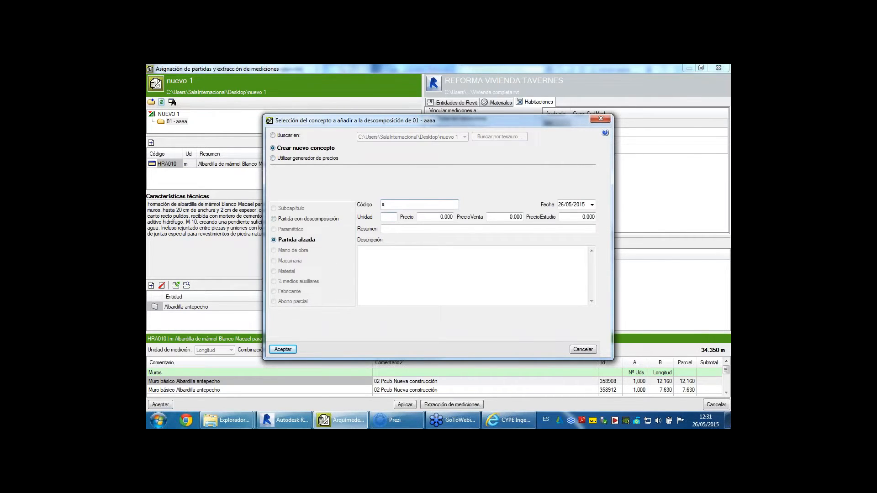
key(Tab)
click(447, 217)
text(2)
key(Tab)
text(ads)
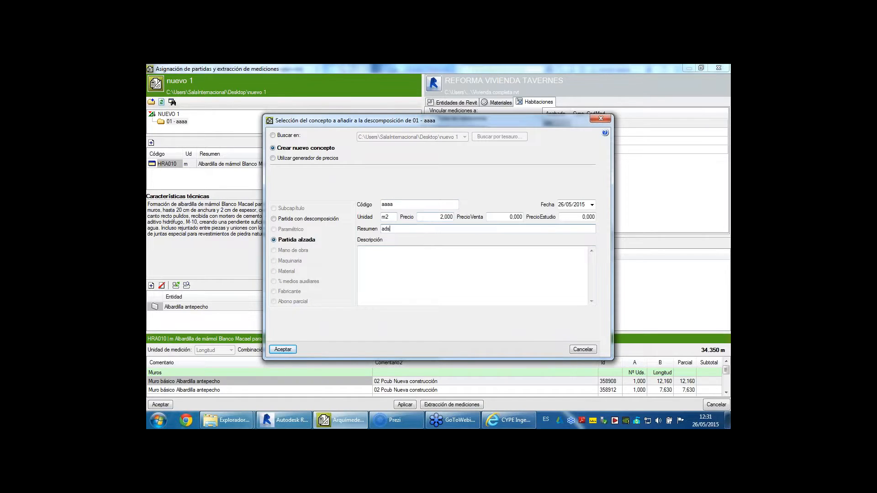
click(283, 349)
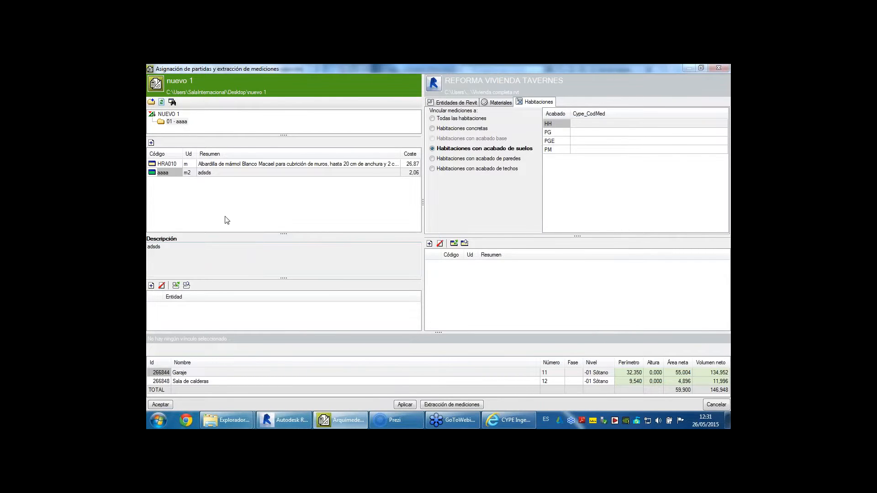
- Link item aaaa to the rooms with floor finish HH and enlarge the measurement list
click(151, 285)
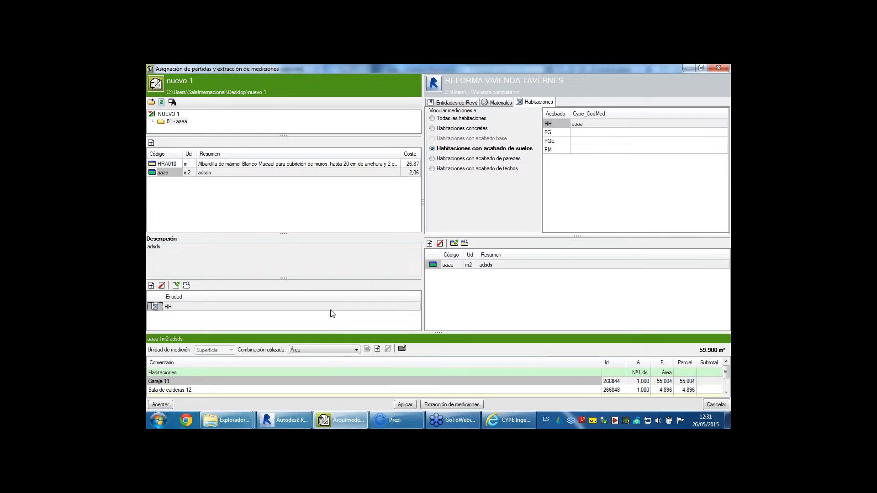
drag(283, 234, 284, 189)
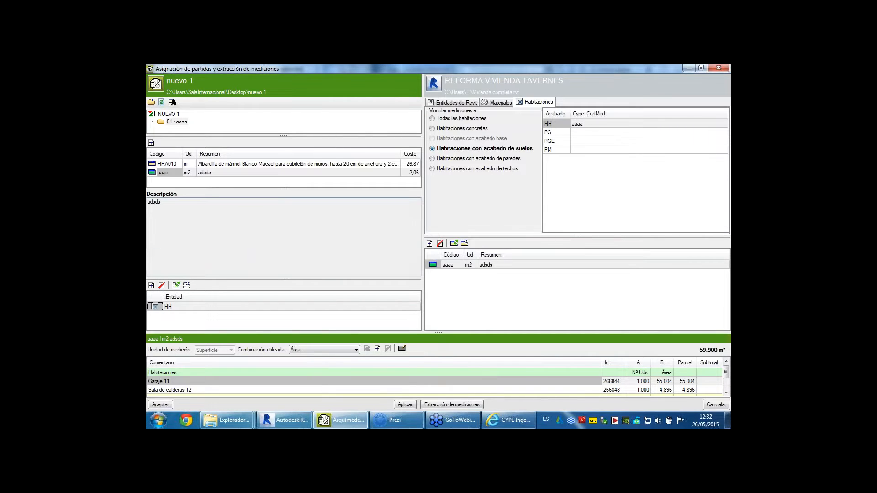
drag(286, 278, 283, 236)
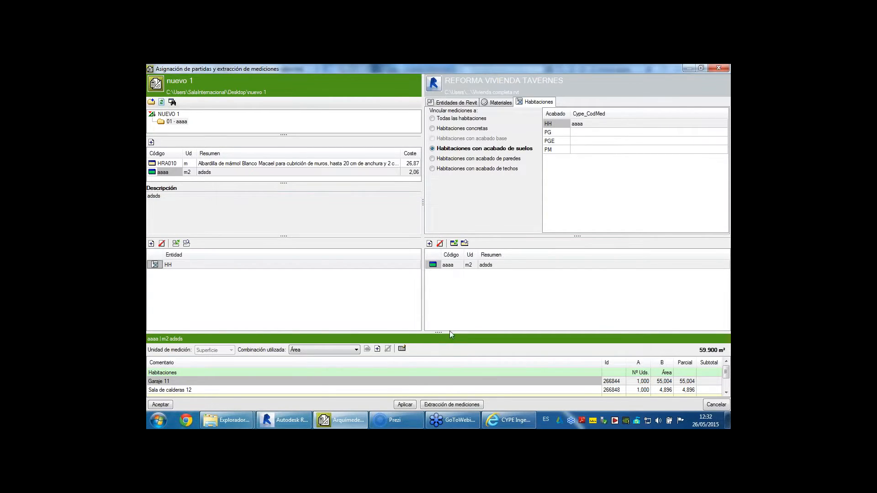
drag(435, 300, 435, 287)
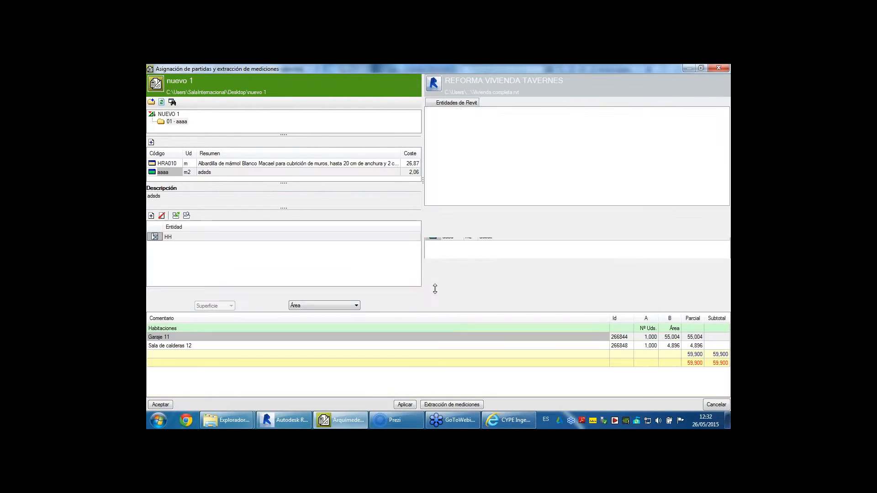
- Review the measurement combinations for item aaaa and the room parameters available for defining a new one
click(320, 305)
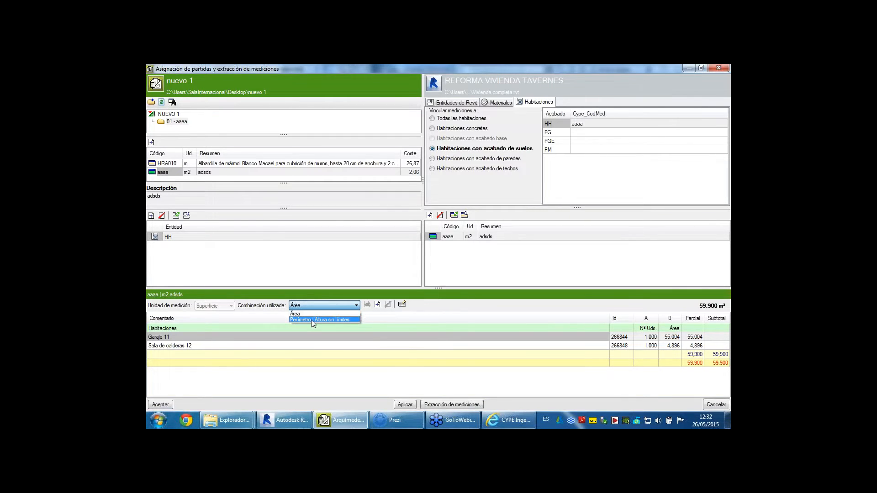
click(378, 305)
click(377, 305)
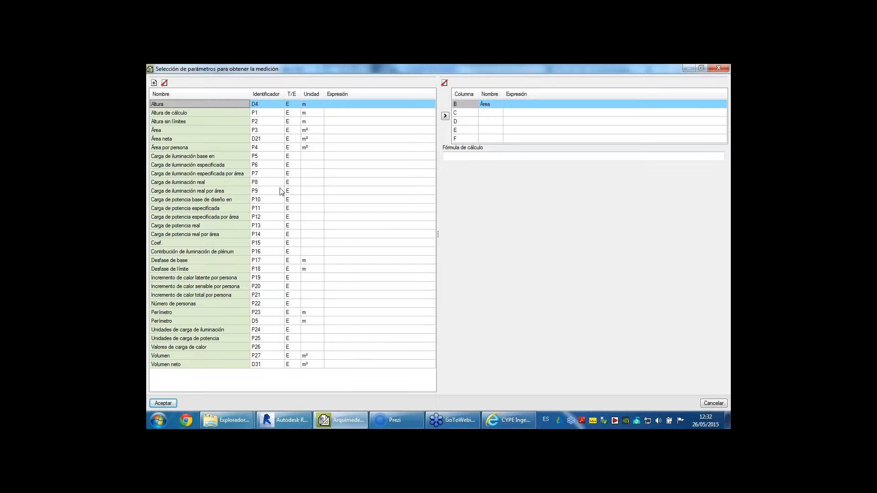
key(Return)
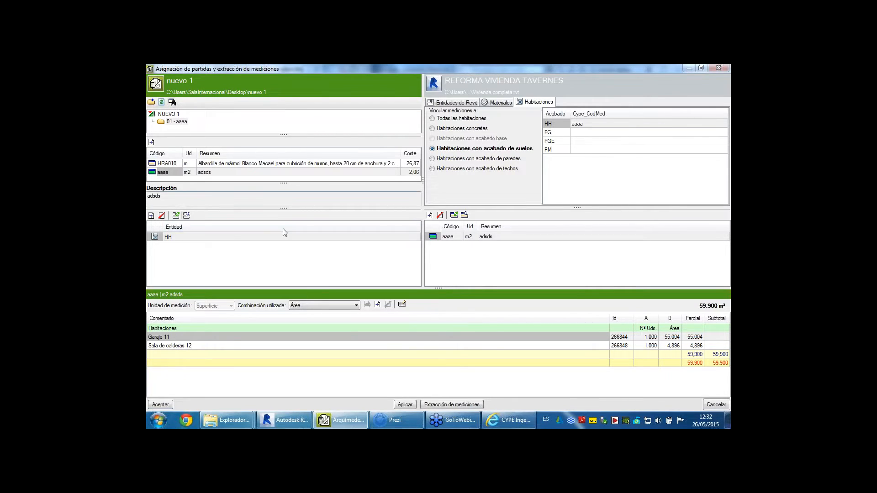
- Show the Revit entities with the Muro básico types again and enlarge the category and budget item lists
drag(283, 208, 284, 239)
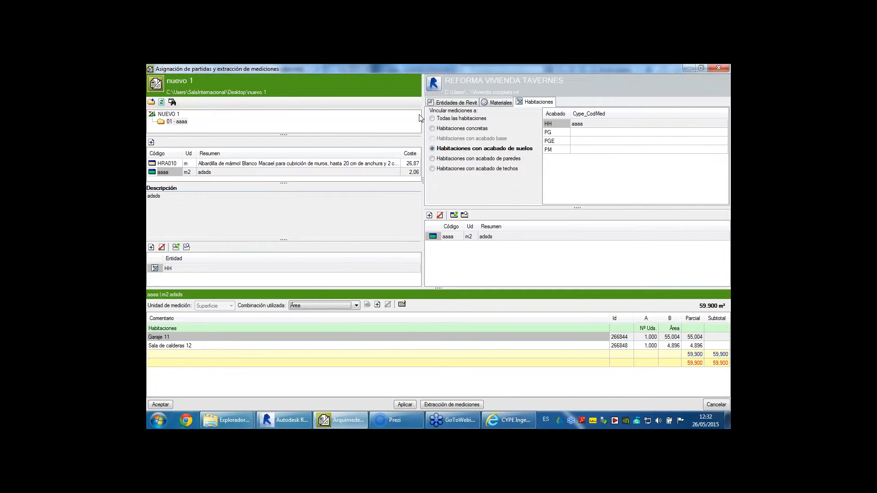
click(448, 104)
drag(571, 142, 572, 158)
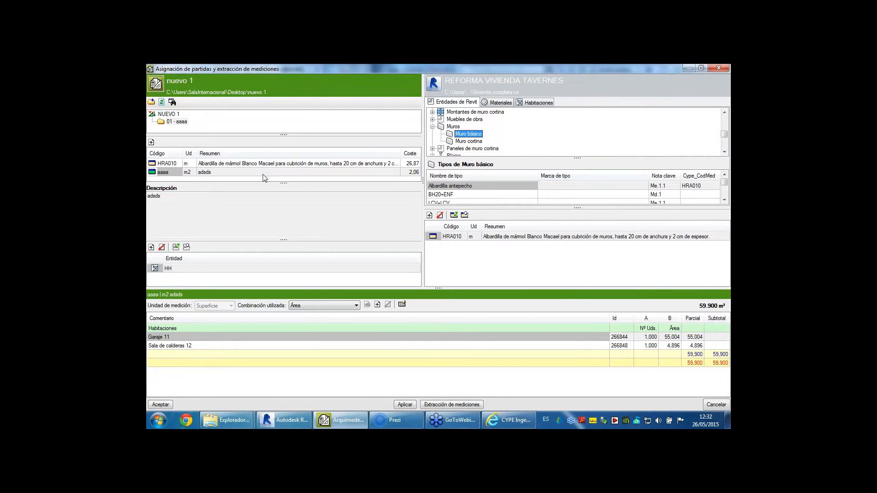
drag(281, 184, 265, 202)
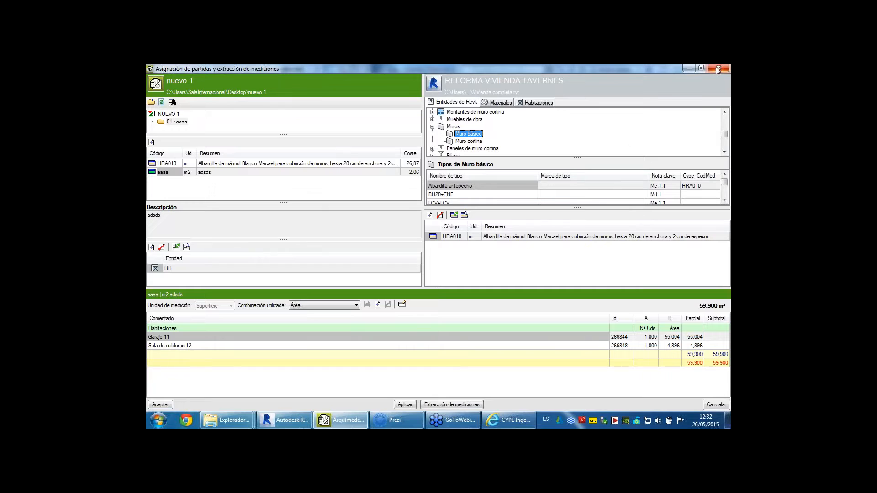
- Cancel the item assignment, switch to the VIVIENDA COMPLETA budget and collapse chapters A and C
click(715, 405)
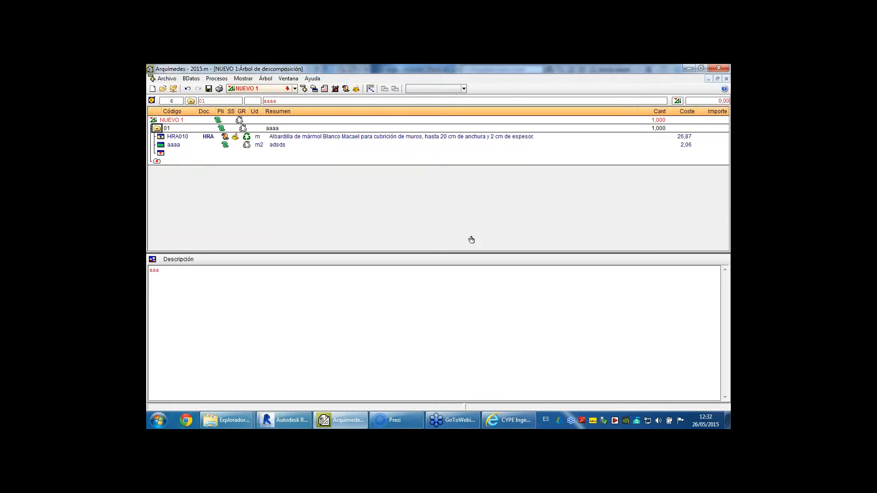
click(289, 78)
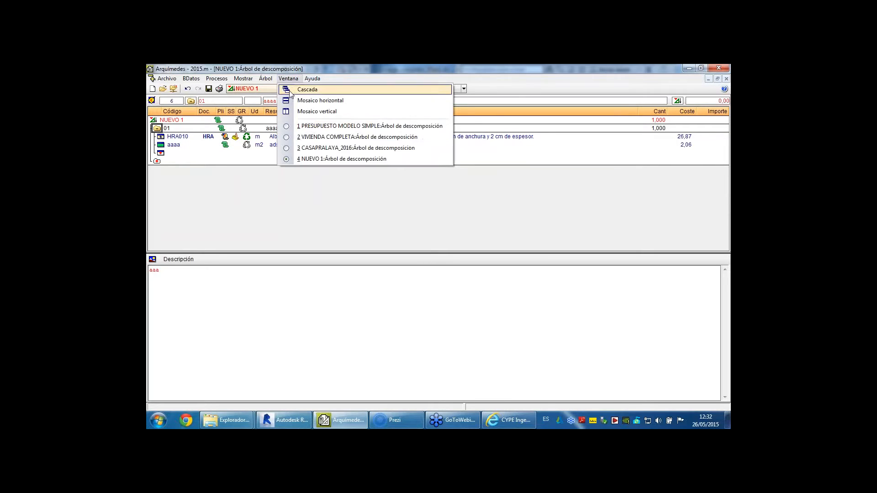
click(352, 137)
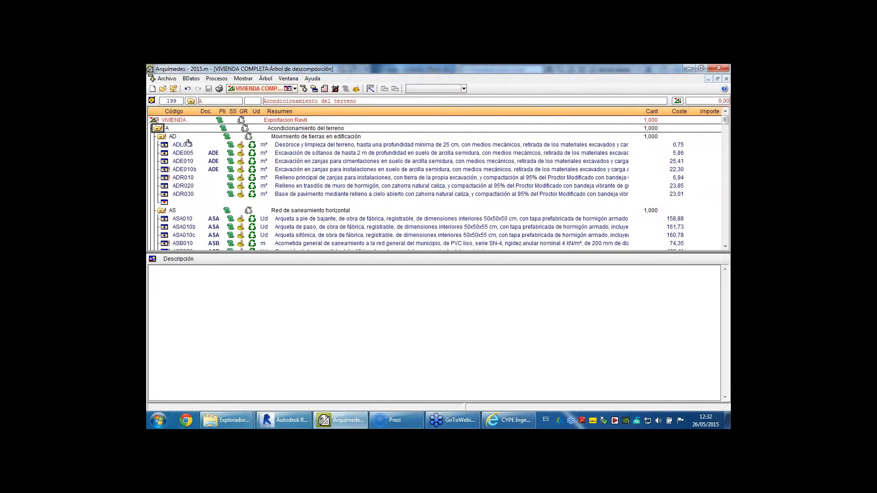
click(158, 129)
click(158, 137)
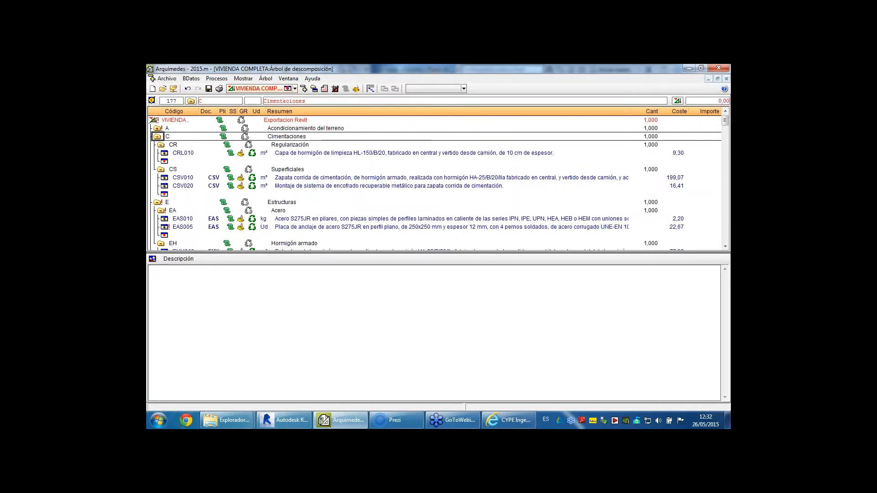
click(158, 137)
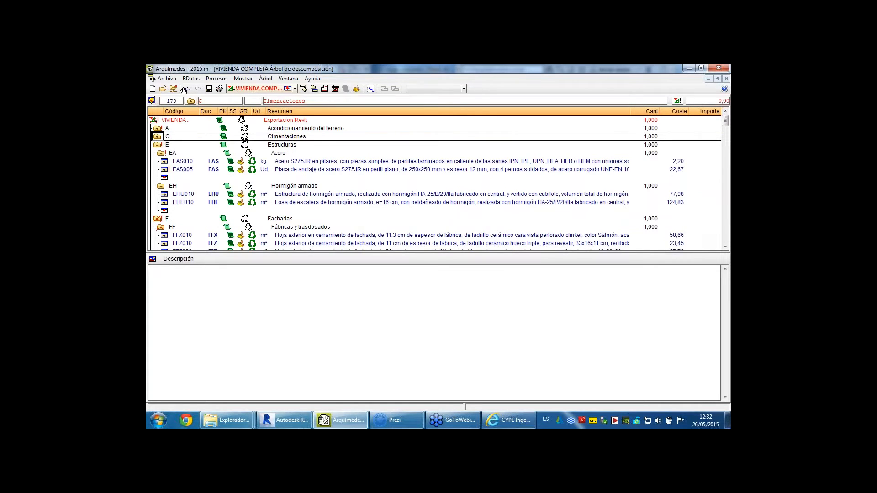
- Generate the Revit keynote file notas clave 1 on the desktop with chapters, items and materials, to be viewed after export
click(169, 79)
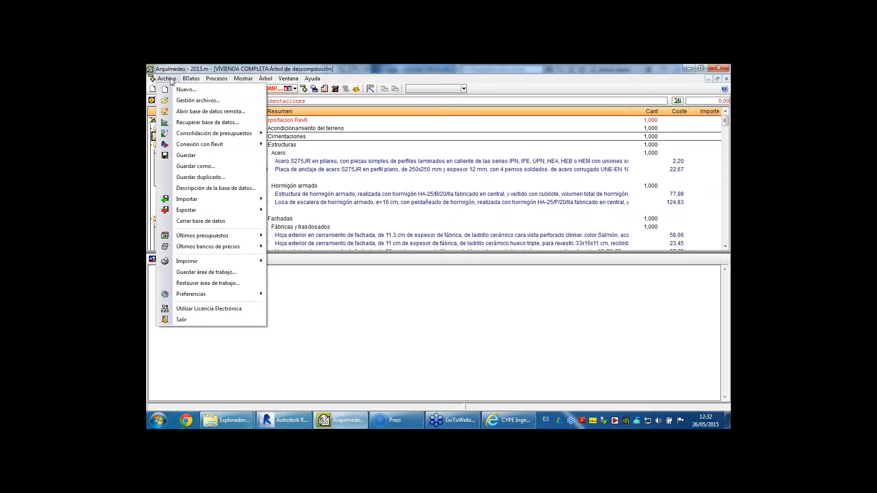
mouse_move(228, 210)
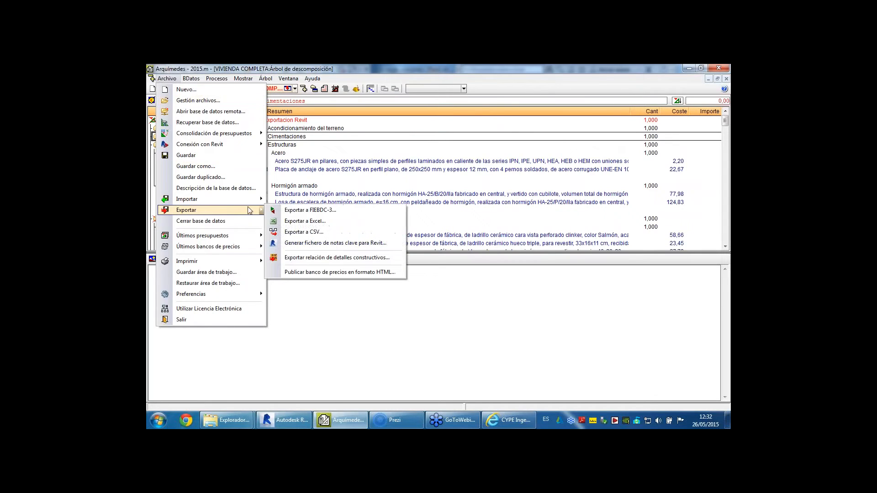
click(290, 244)
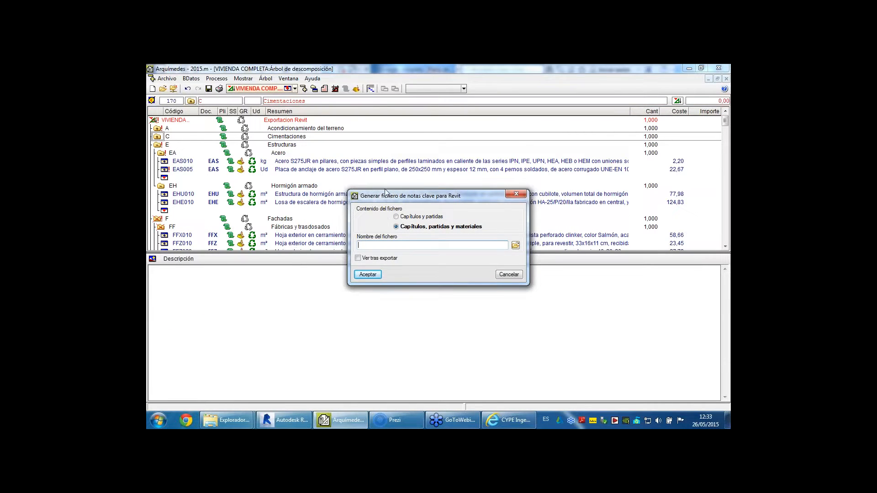
drag(386, 196, 369, 146)
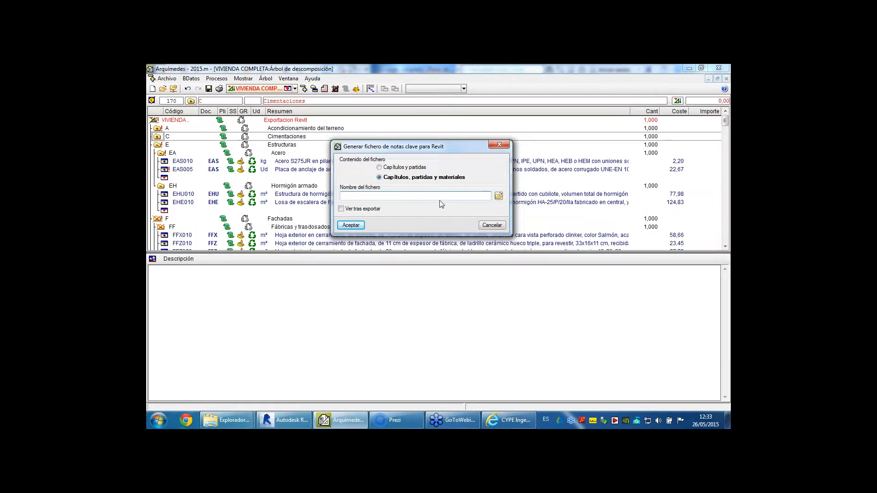
click(499, 196)
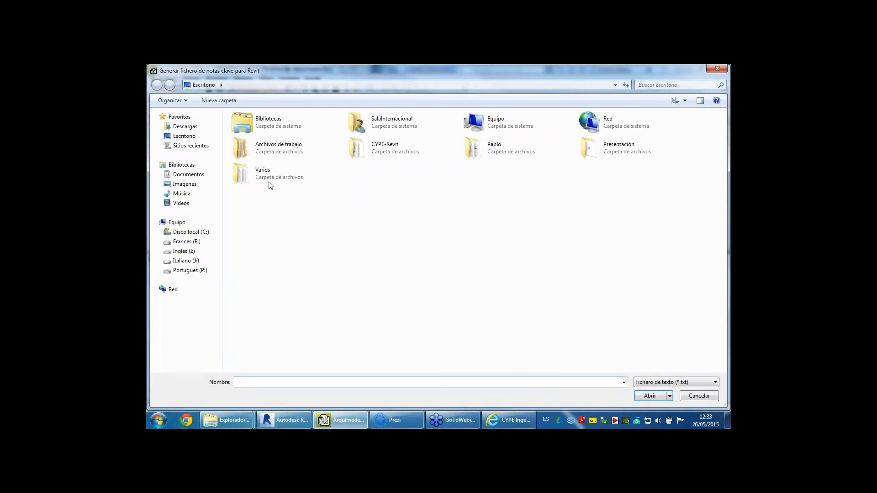
click(255, 384)
text(notas clave 1)
click(650, 396)
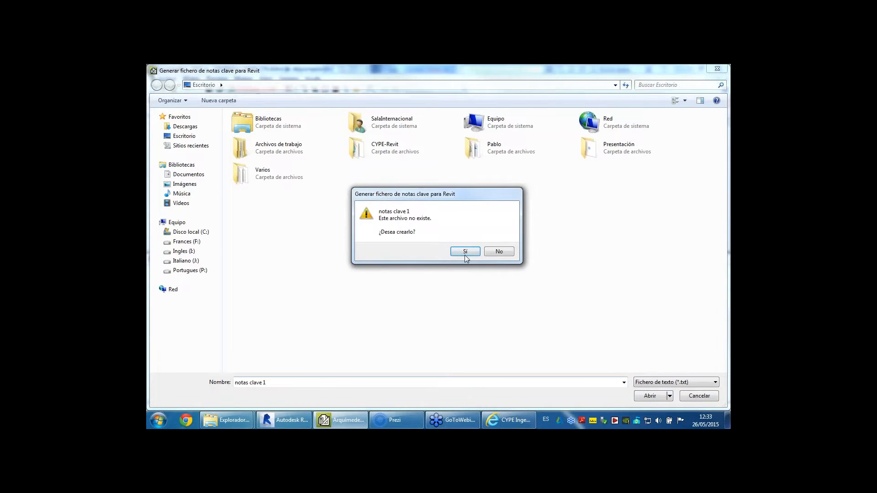
click(465, 251)
click(357, 209)
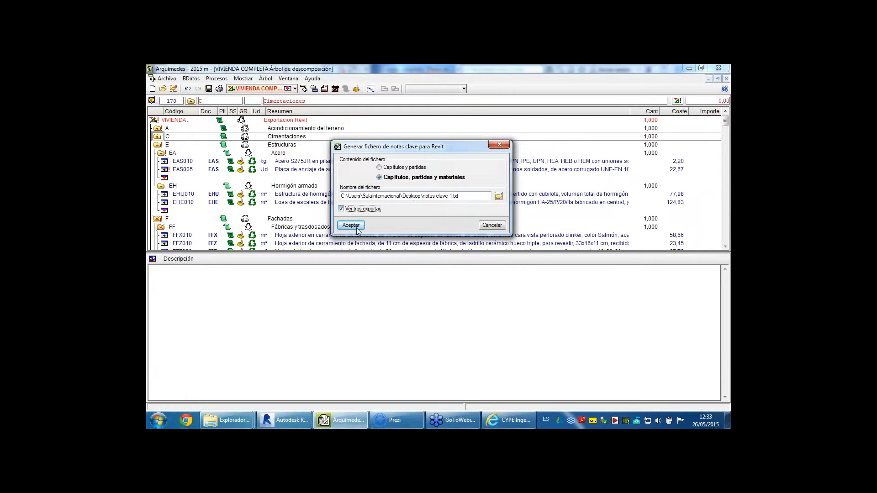
click(356, 227)
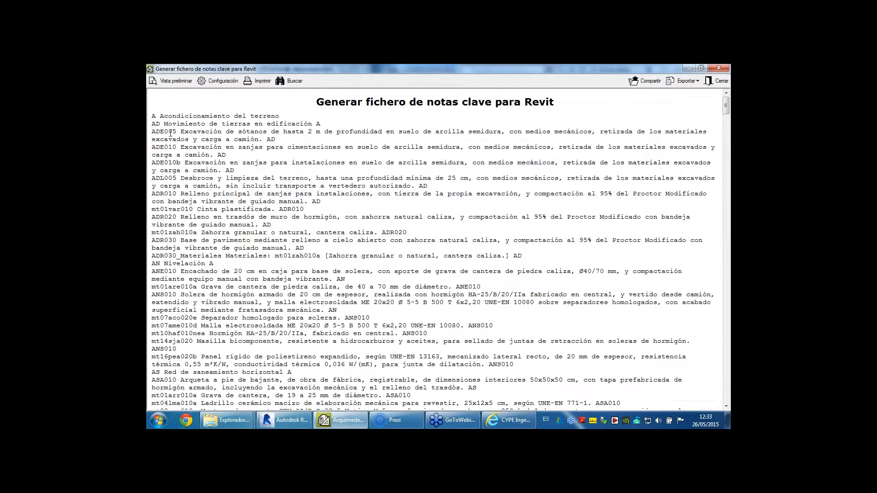
- Examine the item codes and descriptions in the keynote listing, close it and enlarge the budget tree
drag(152, 132, 260, 141)
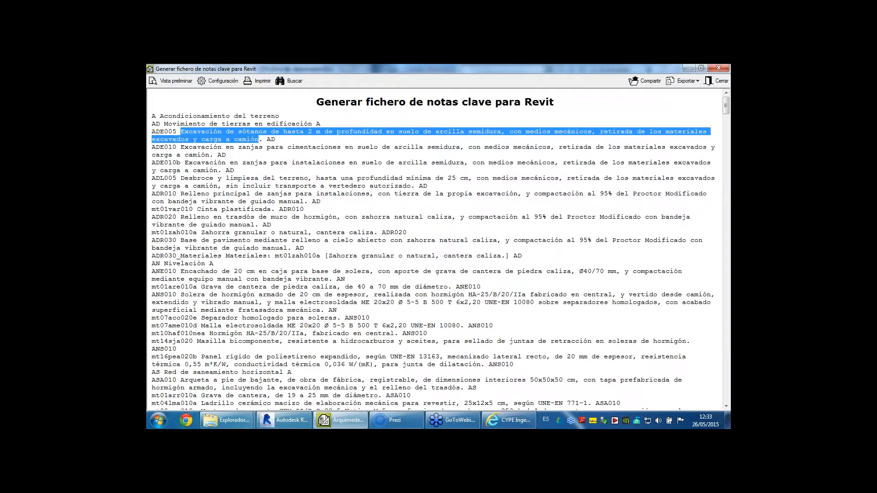
scroll(163, 188, down, 4)
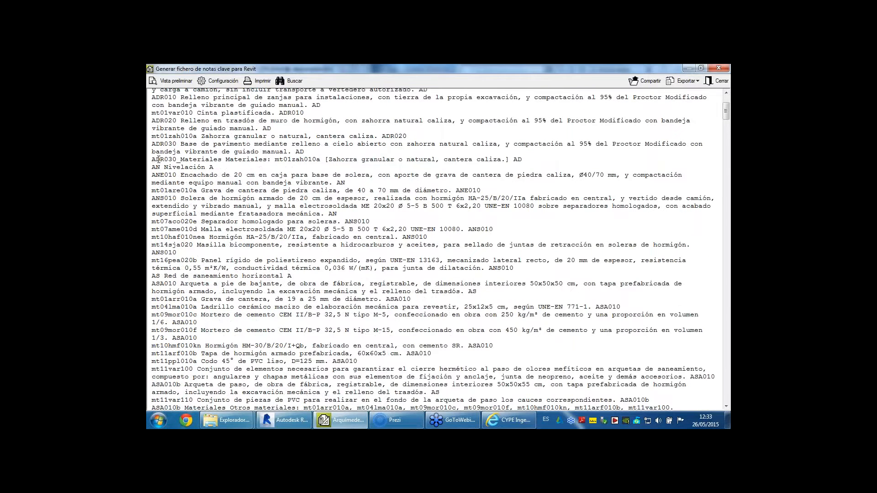
drag(152, 160, 178, 160)
drag(153, 191, 197, 190)
click(719, 68)
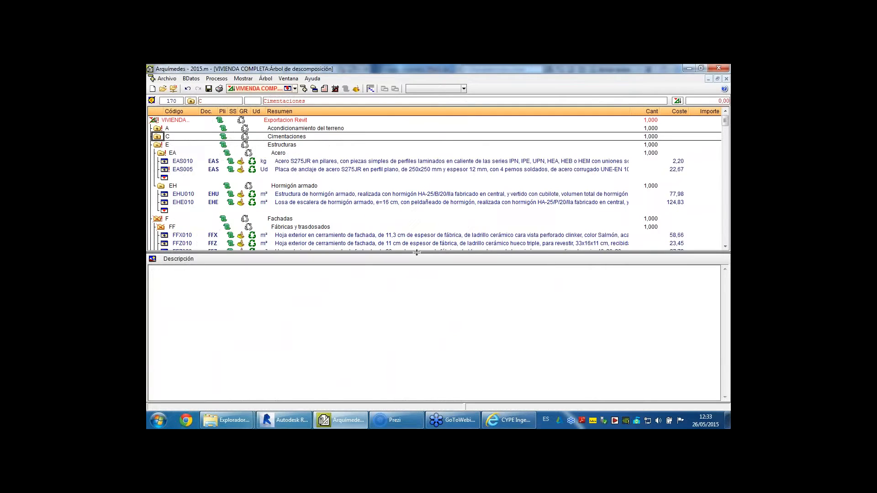
drag(416, 252, 416, 301)
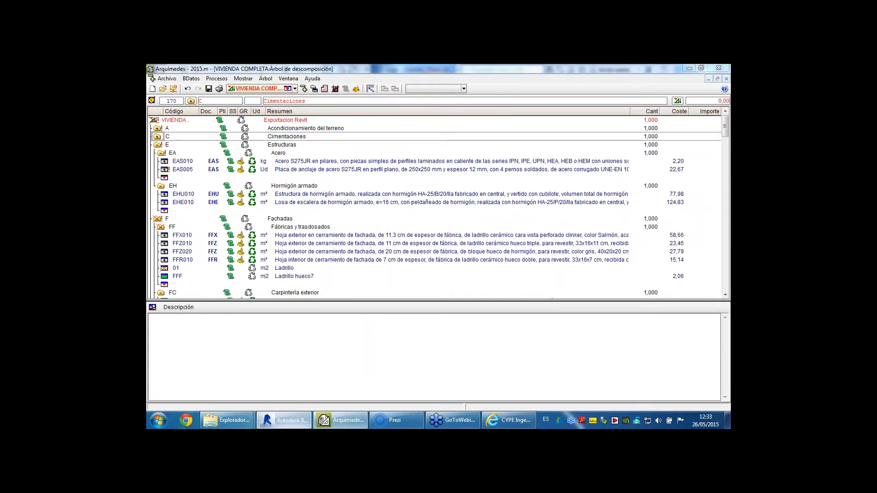
- Switch to Revit and load the desktop file notas clave 1 as the project's keynote table
click(309, 423)
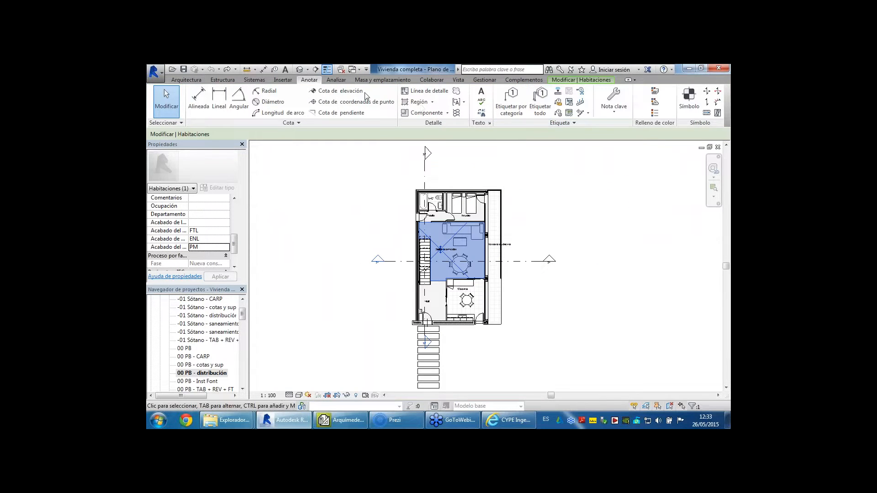
click(613, 111)
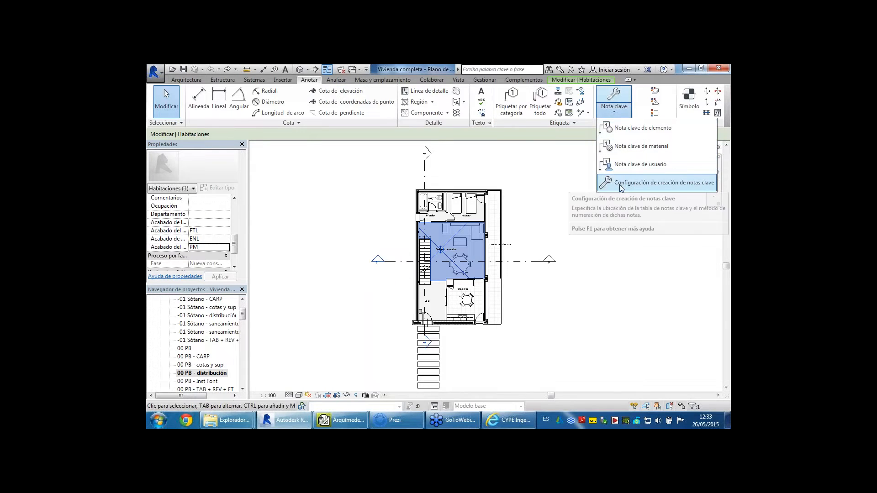
click(622, 185)
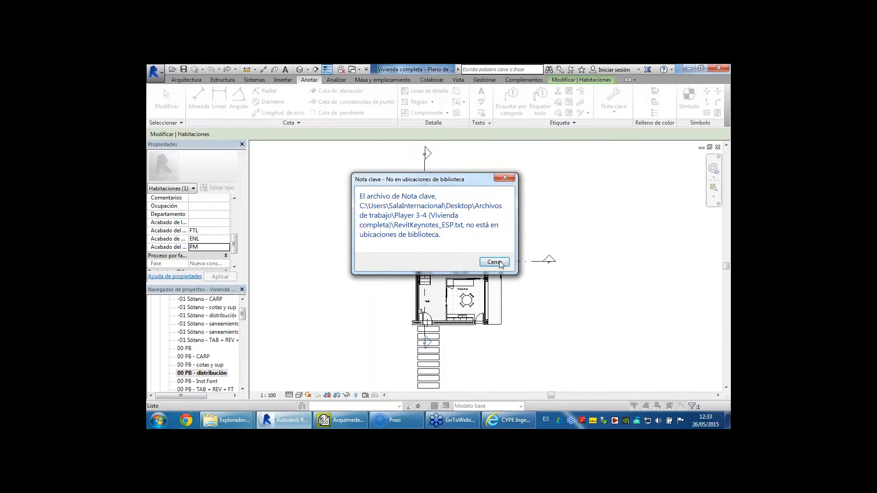
click(501, 263)
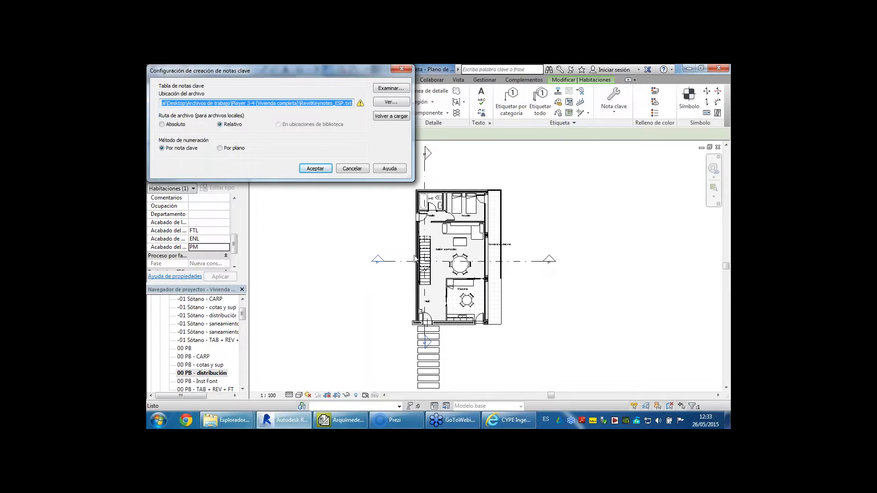
click(392, 89)
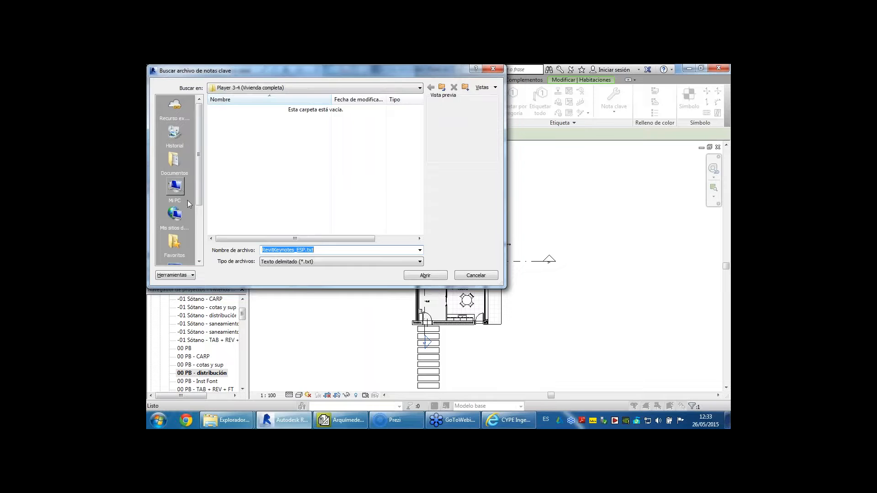
scroll(187, 201, down, 2)
click(174, 215)
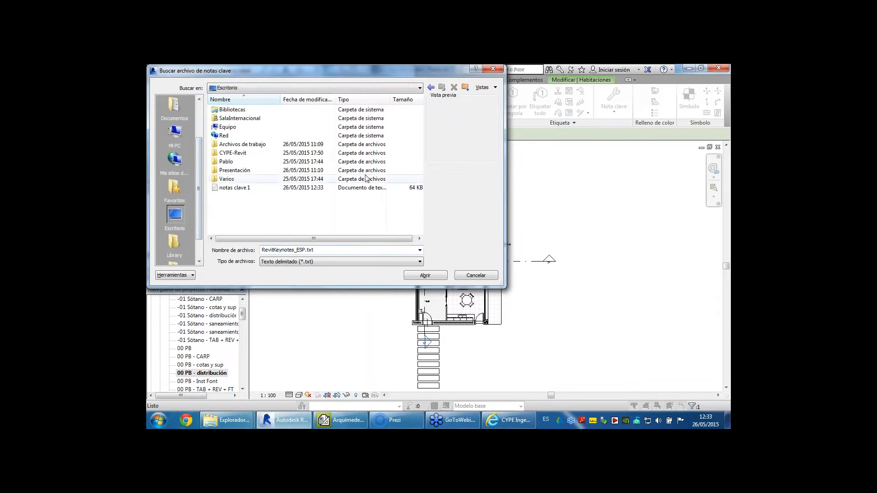
click(245, 190)
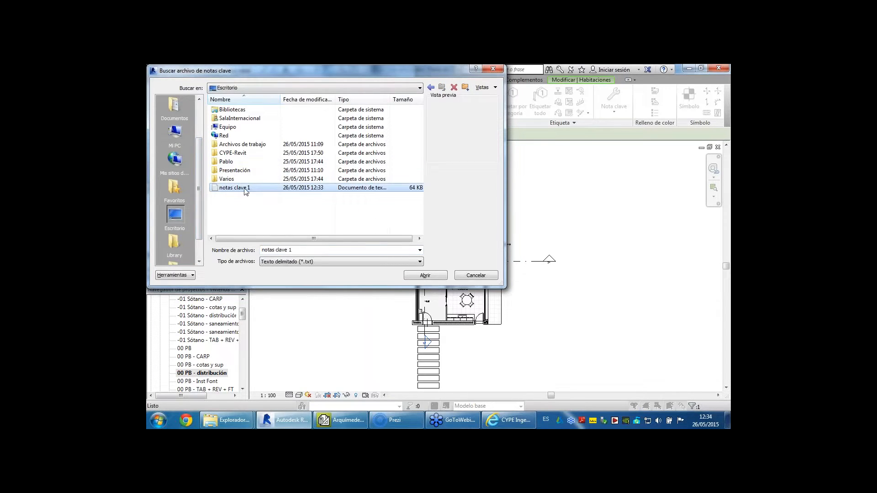
double_click(242, 189)
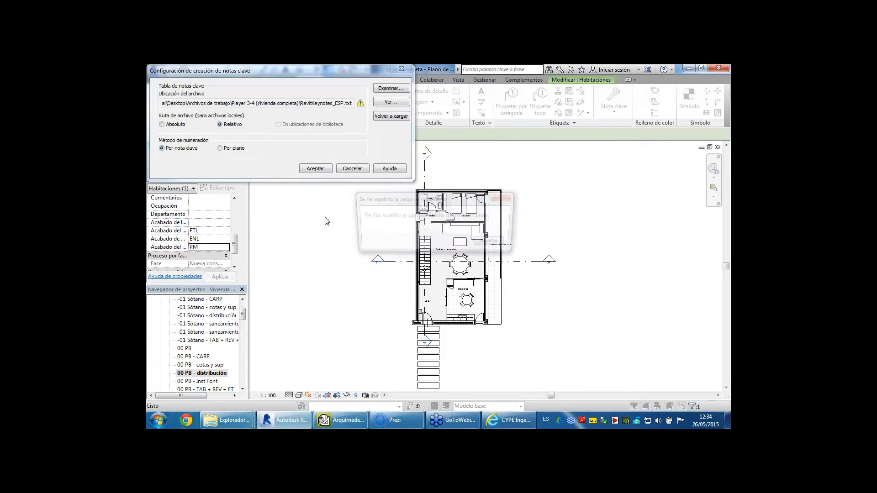
click(493, 243)
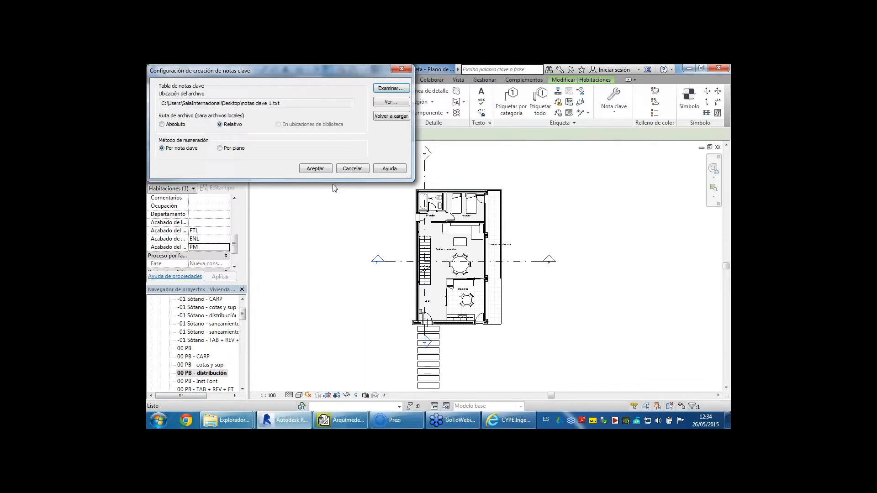
click(315, 169)
- Show the 3D view, select the front LCV+LCV facade wall and open its type properties in an enlarged window
key(ctrl+Tab)
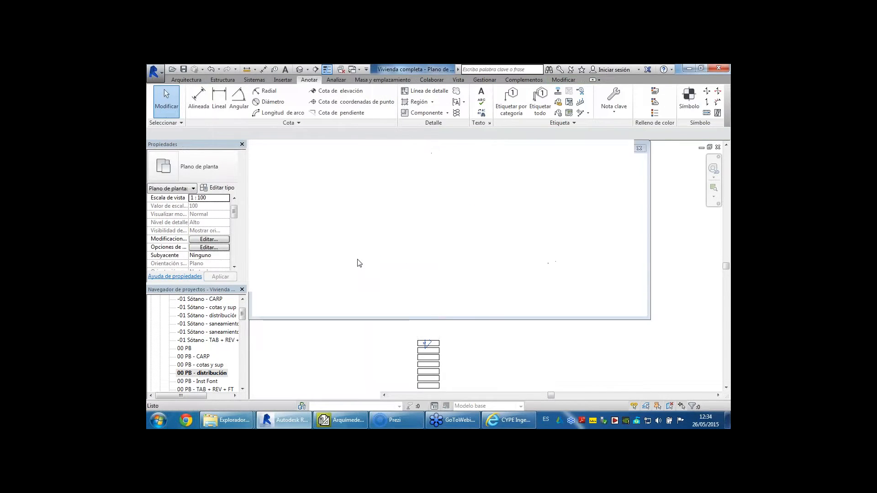
mouse_move(425, 274)
shift+middle_down()
mouse_move(496, 263)
mouse_move(441, 274)
shift+middle_up()
click(379, 256)
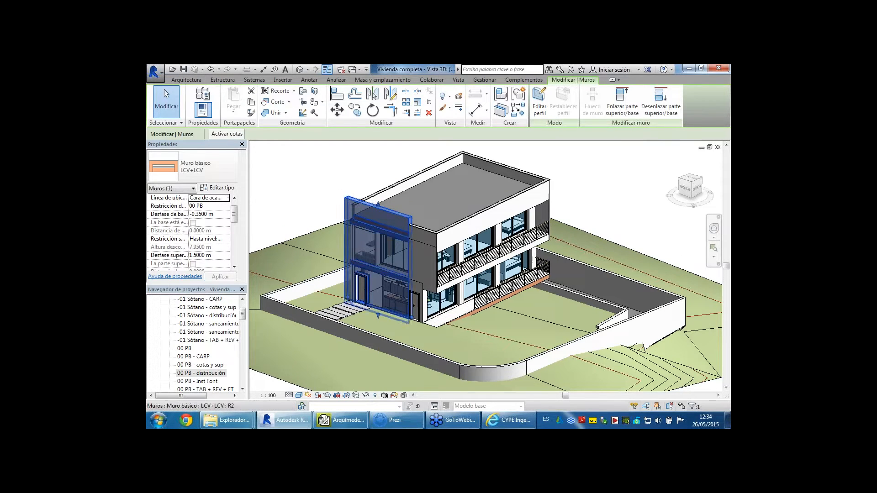
click(222, 188)
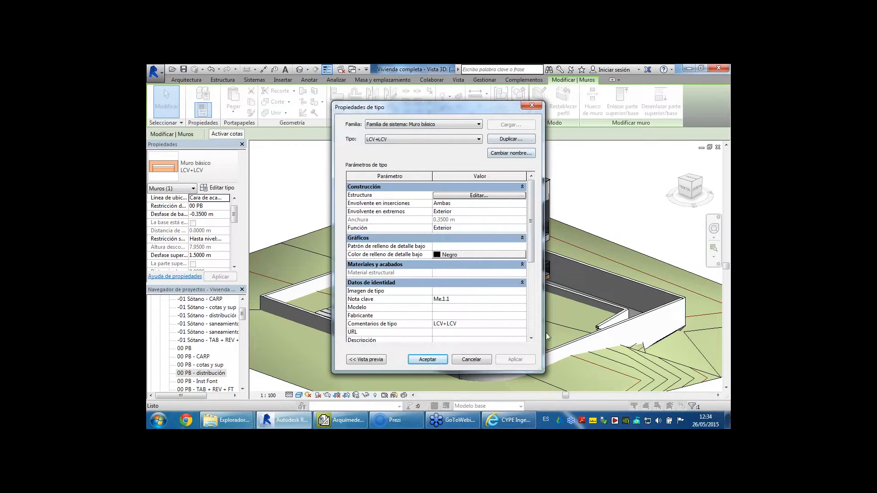
drag(544, 333, 680, 335)
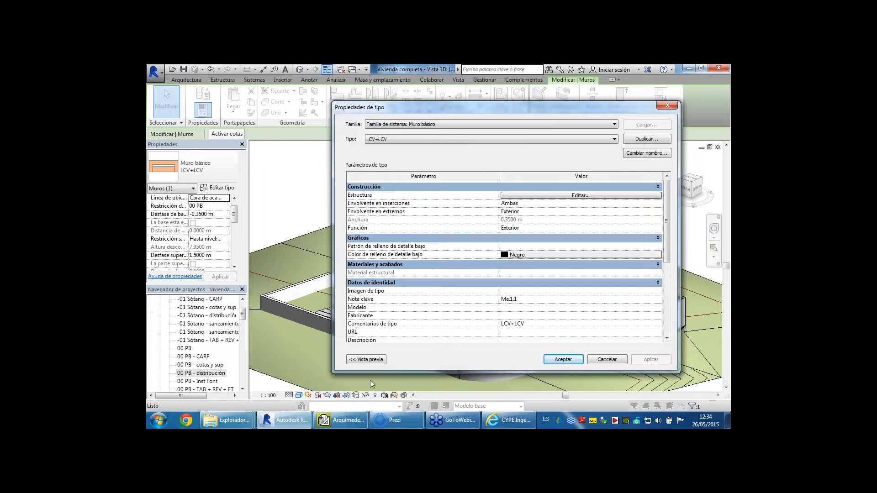
drag(333, 373, 211, 378)
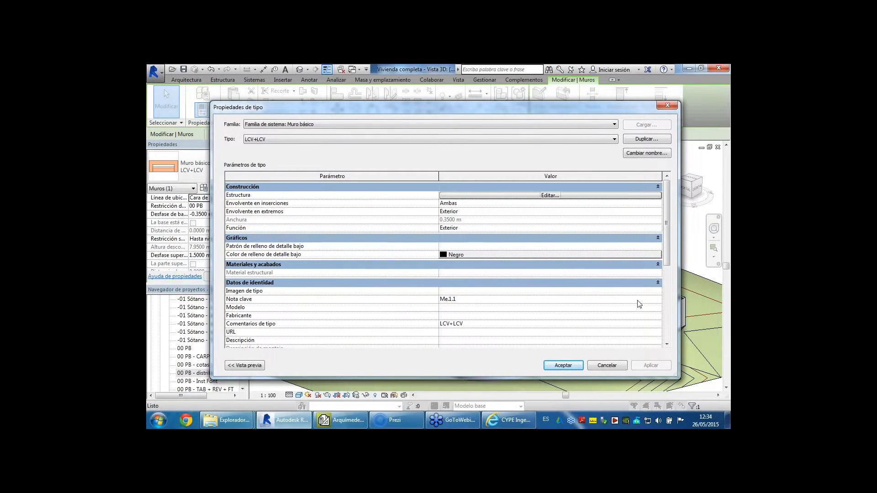
- Assign the keynote FFX010 from F - Fachadas, FF - Fábricas y trasdosados to the LCV+LCV wall type and accept the type properties
click(658, 300)
click(658, 299)
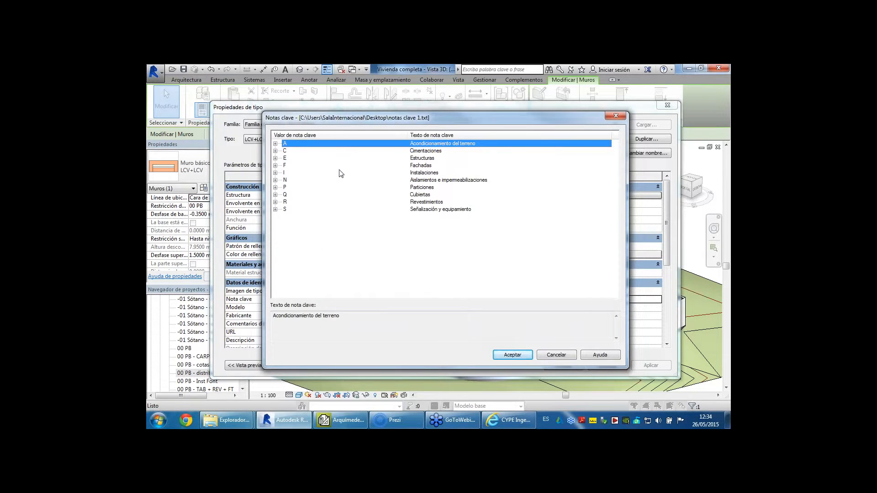
click(275, 166)
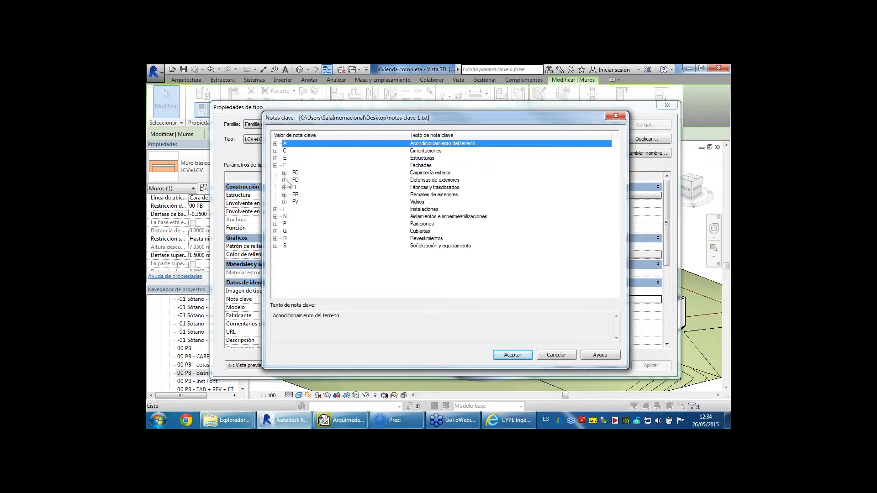
click(285, 188)
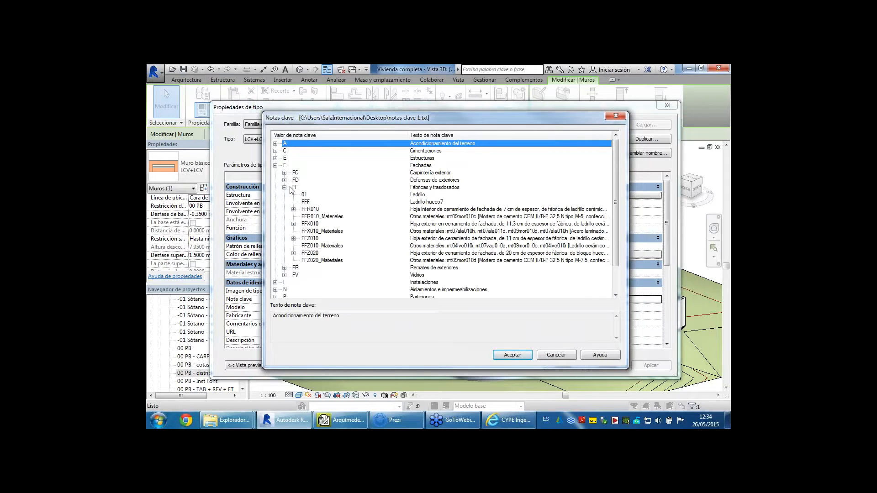
click(311, 225)
click(293, 224)
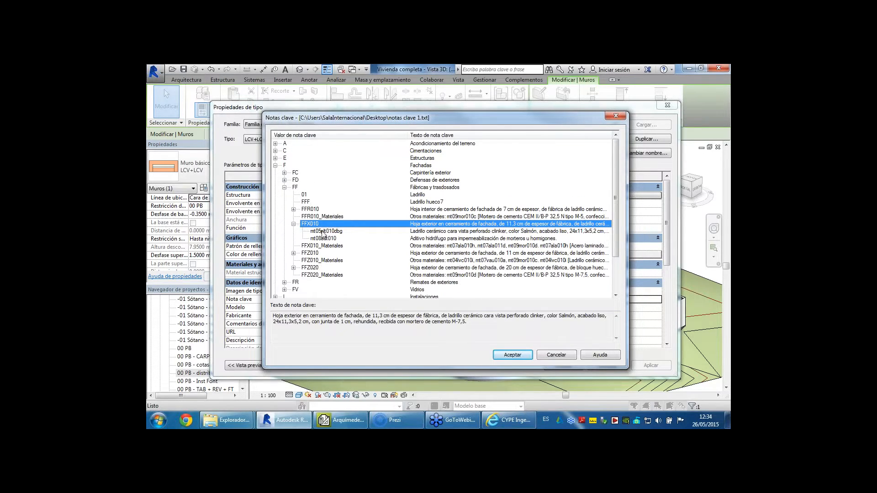
click(293, 223)
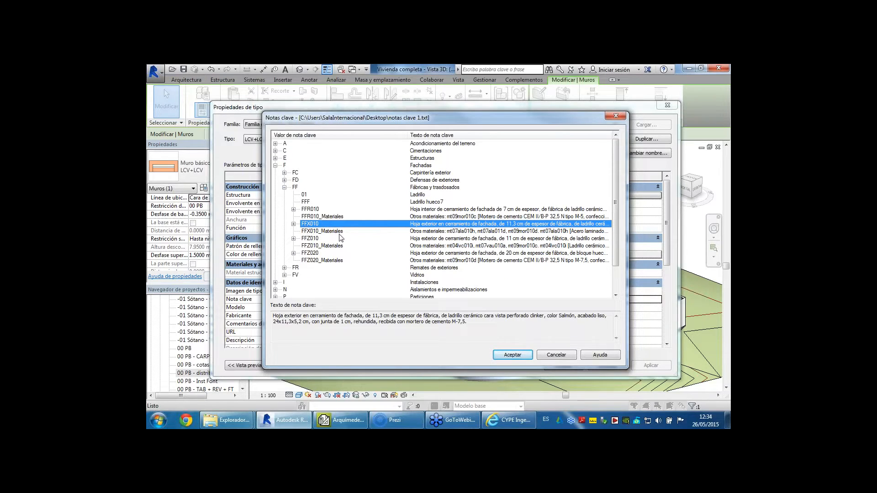
click(513, 356)
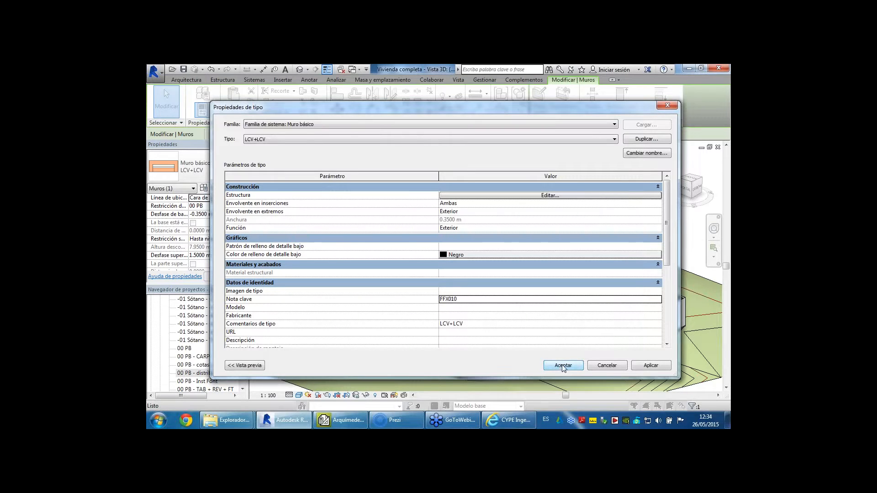
click(577, 365)
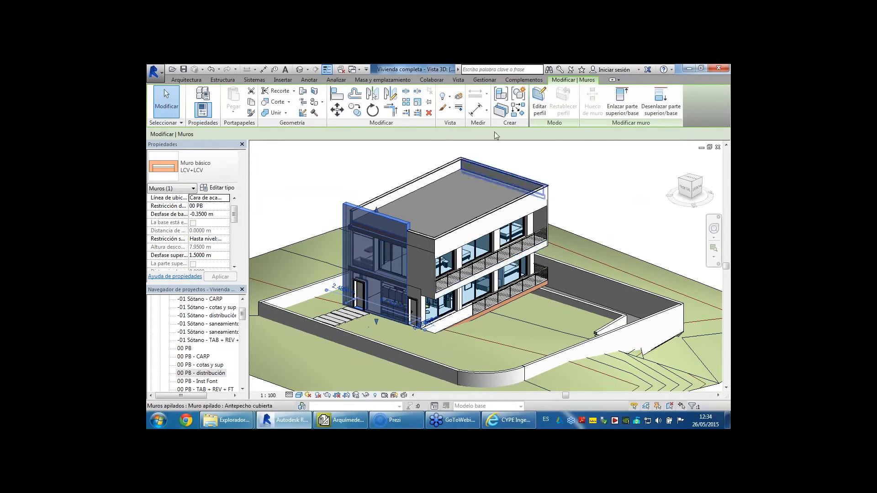
- Link the Revit model through the CYPE add-in with the open Arquímedes work Vivienda completa, without reference databases
click(519, 80)
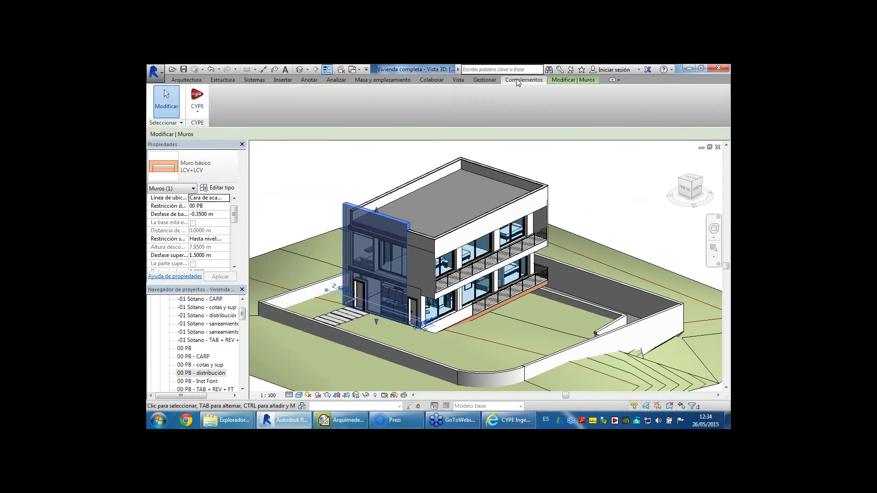
click(197, 101)
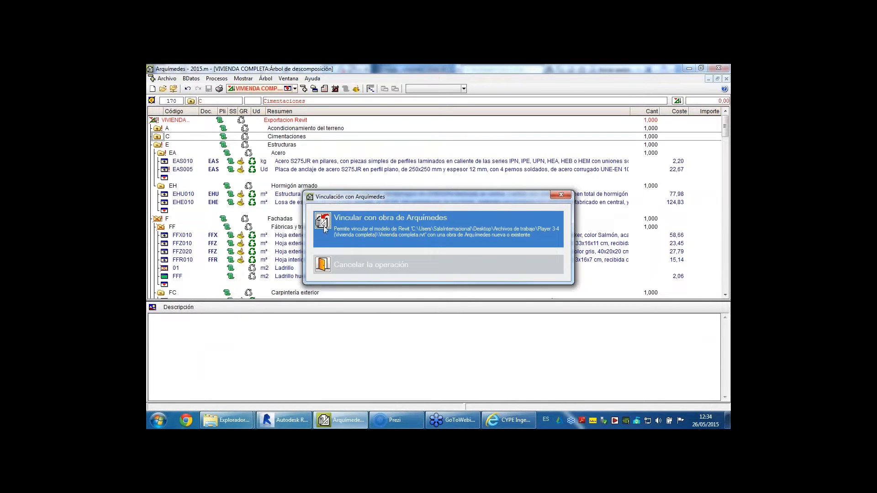
click(324, 222)
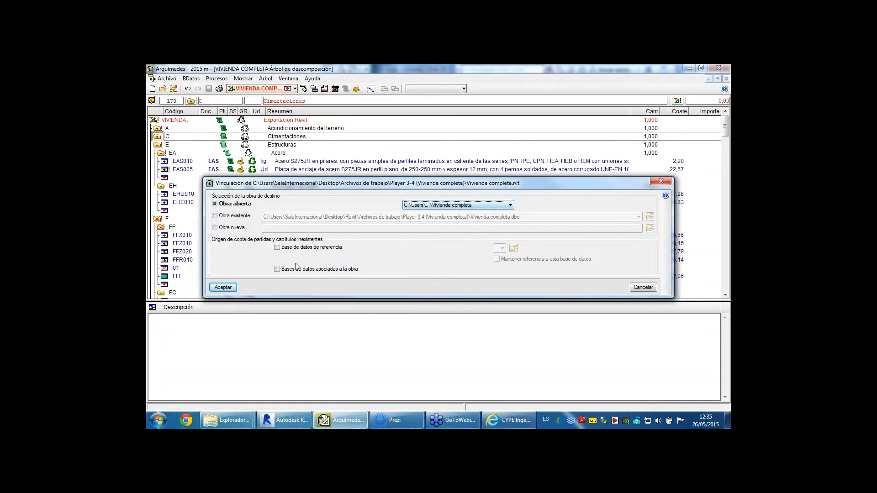
click(224, 287)
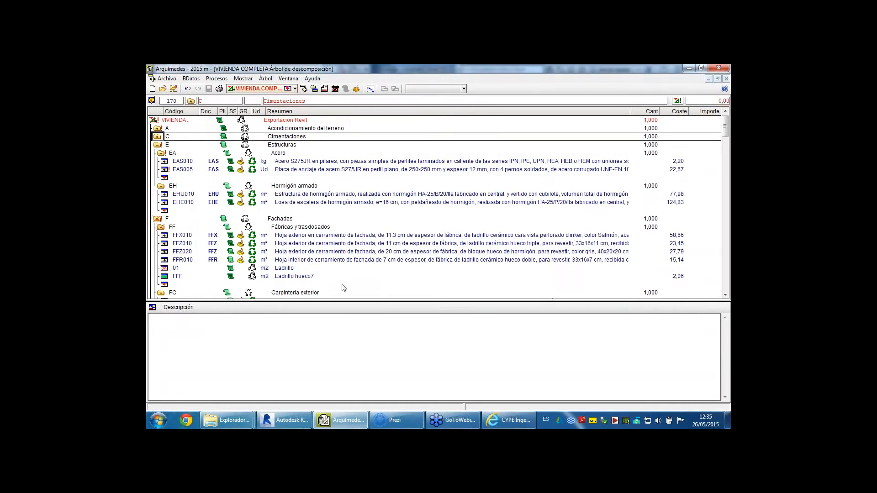
drag(431, 268, 431, 327)
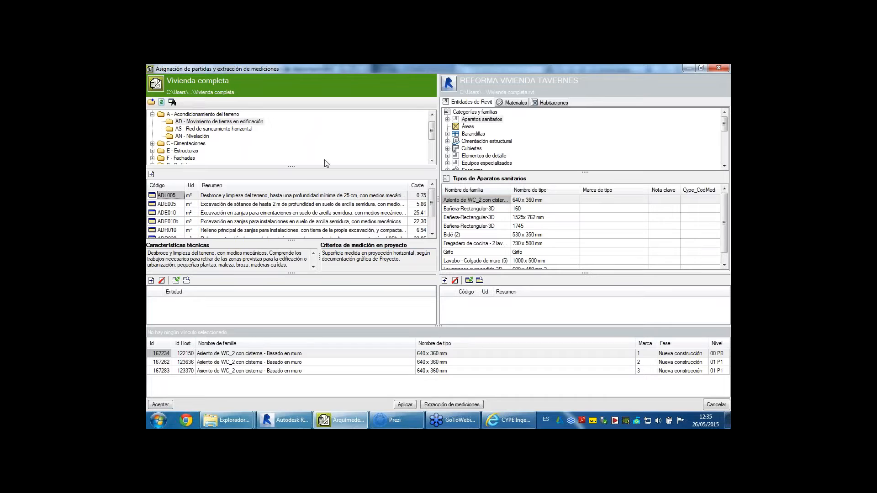
- Expand the F - Fachadas chapter, list the Revit wall types and select the Cype_CodMed code of LCV+LCV
drag(292, 166, 292, 180)
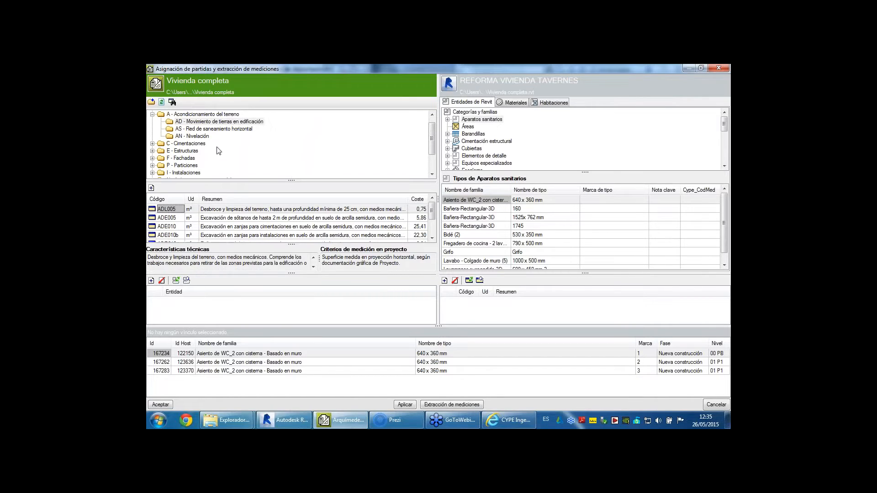
click(153, 114)
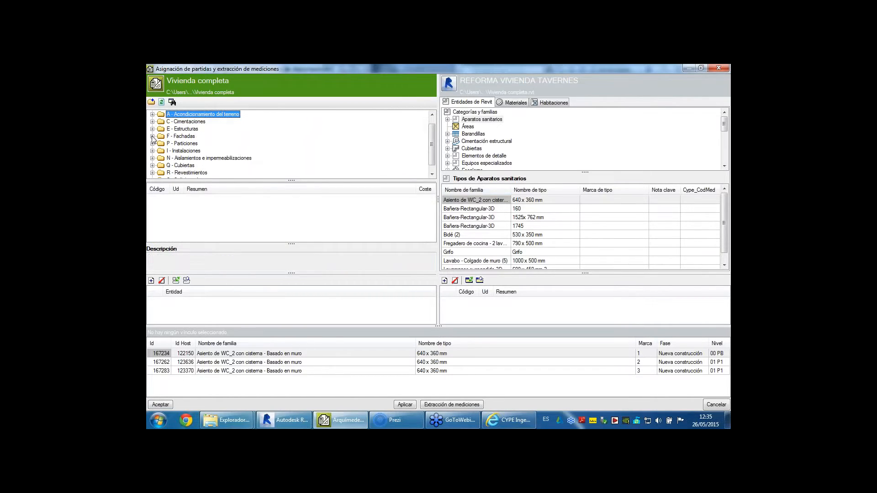
click(153, 136)
click(473, 134)
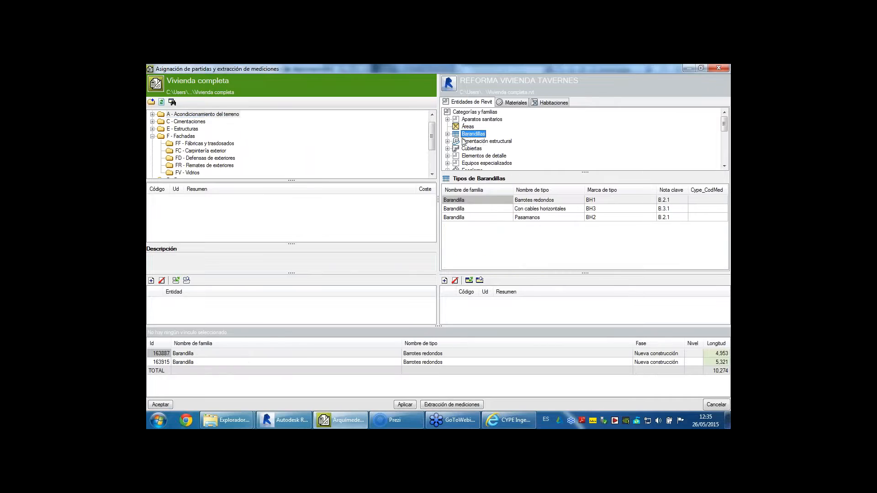
scroll(469, 149, down, 1)
scroll(467, 153, down, 1)
click(468, 163)
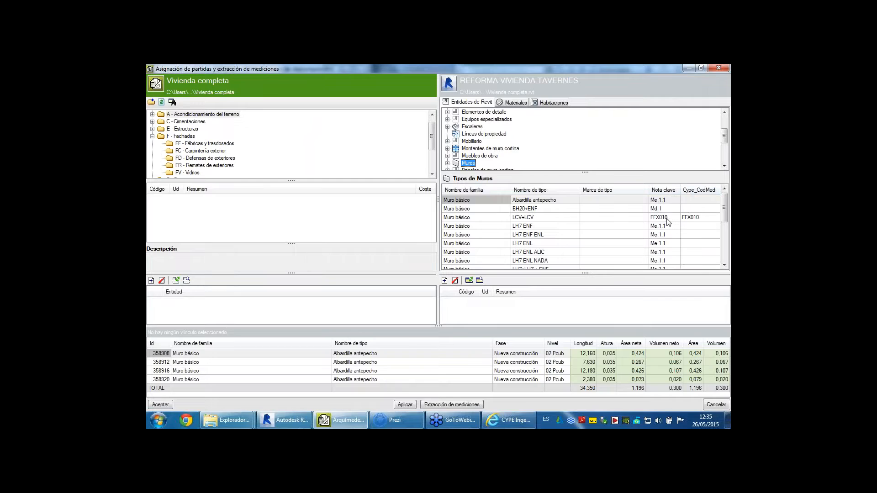
click(693, 219)
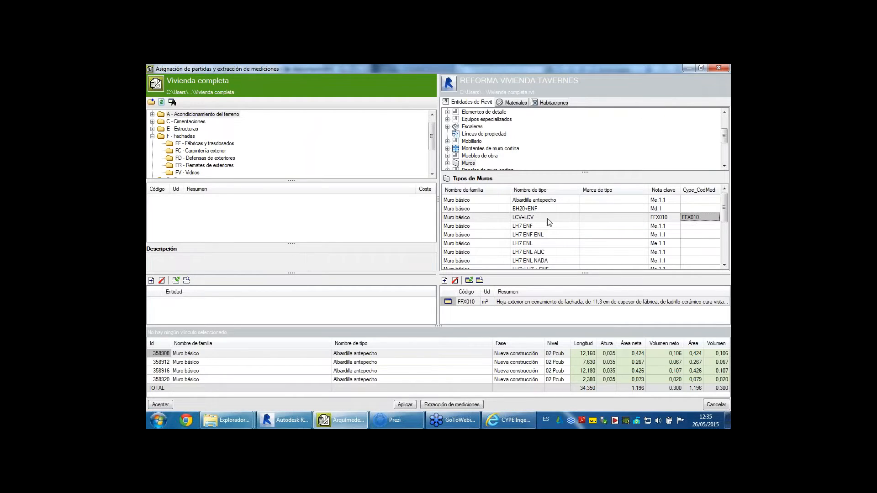
- Show the instances of LCV+LCV in Revit and locate its linked budget item FFX010 with the measurement breakdown
right_click(492, 219)
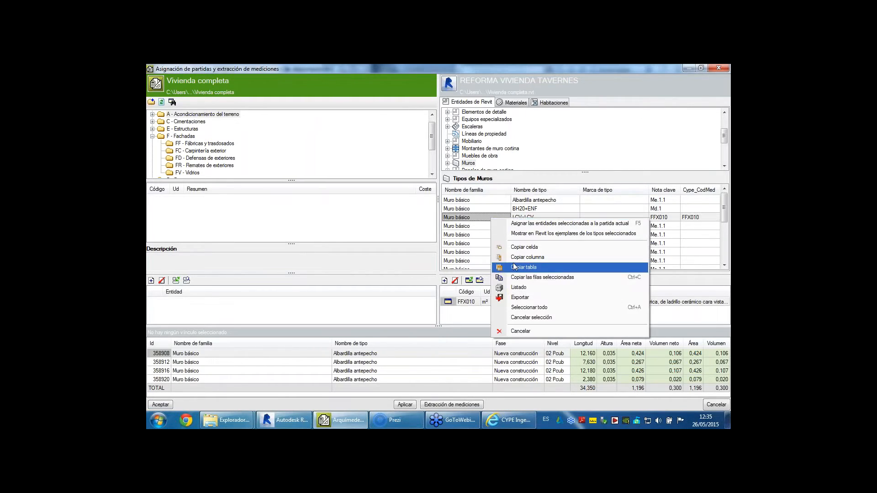
click(520, 234)
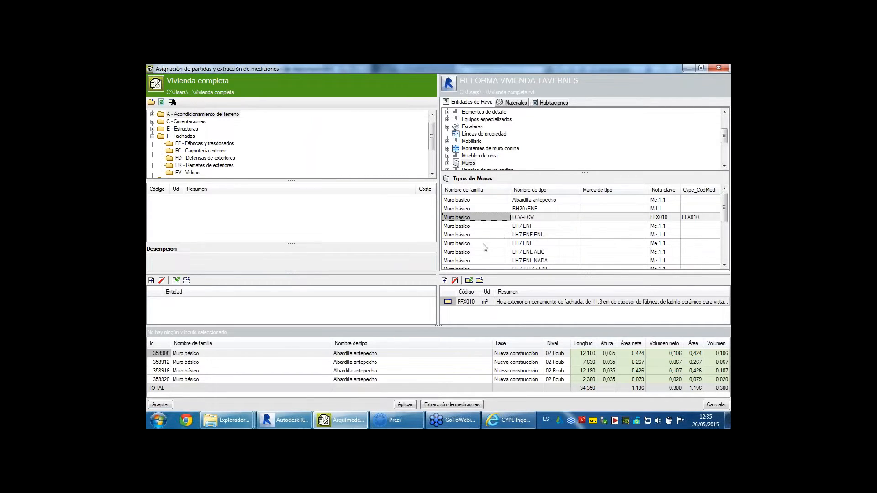
click(451, 303)
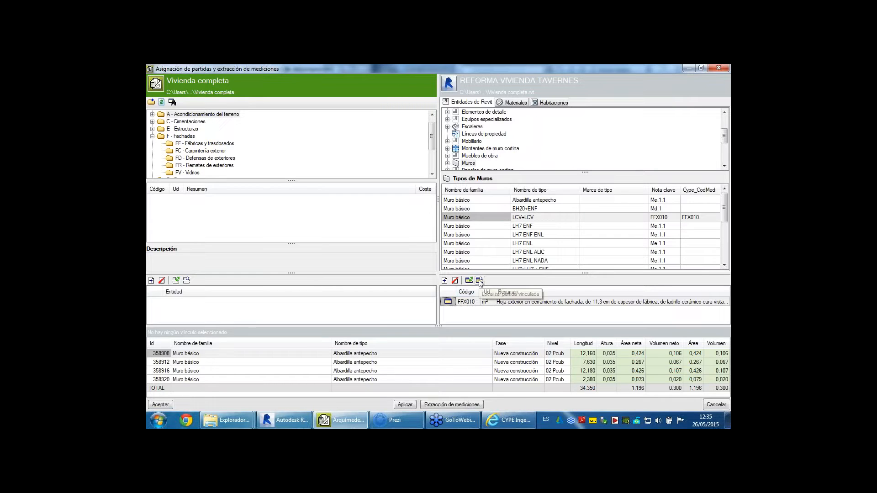
click(479, 280)
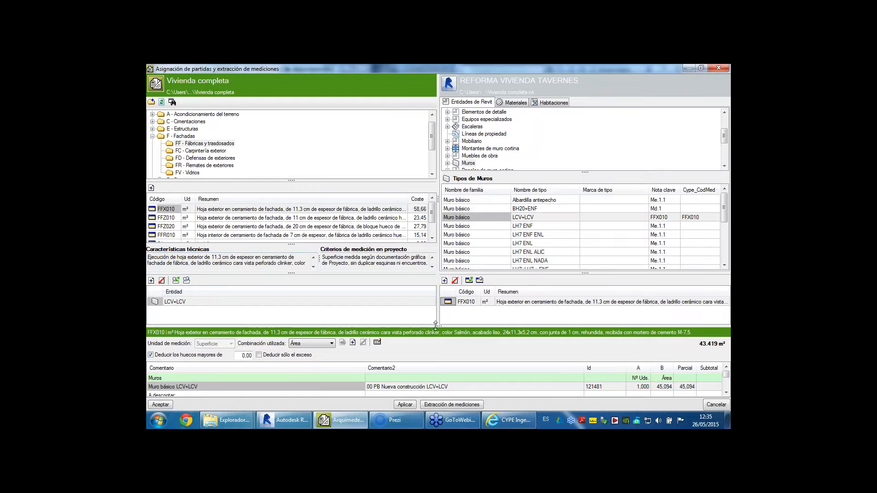
drag(436, 325, 436, 318)
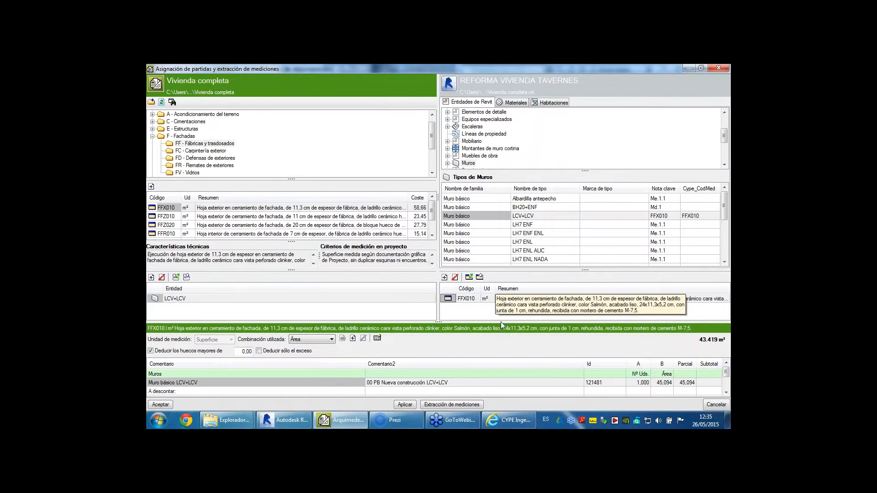
- Switch to Revit, select the Antepecho cubierta stacked wall on the roof edge and return to the item assignment window
mouse_move(355, 425)
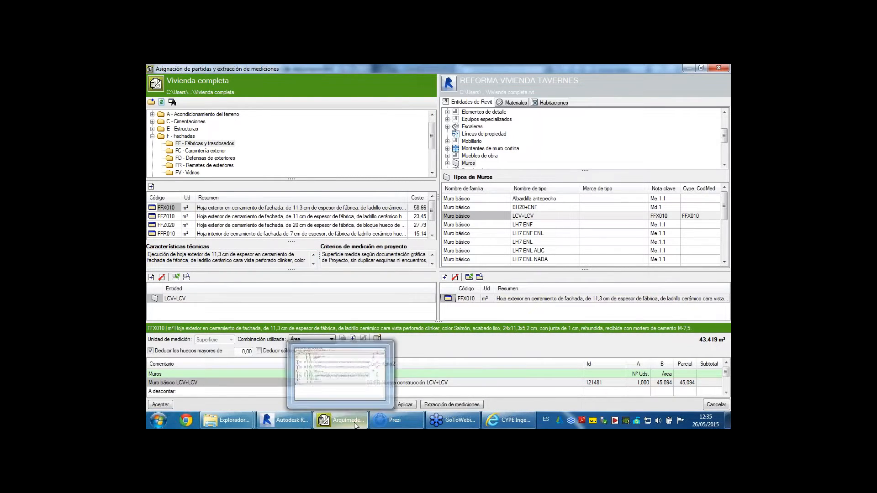
click(292, 421)
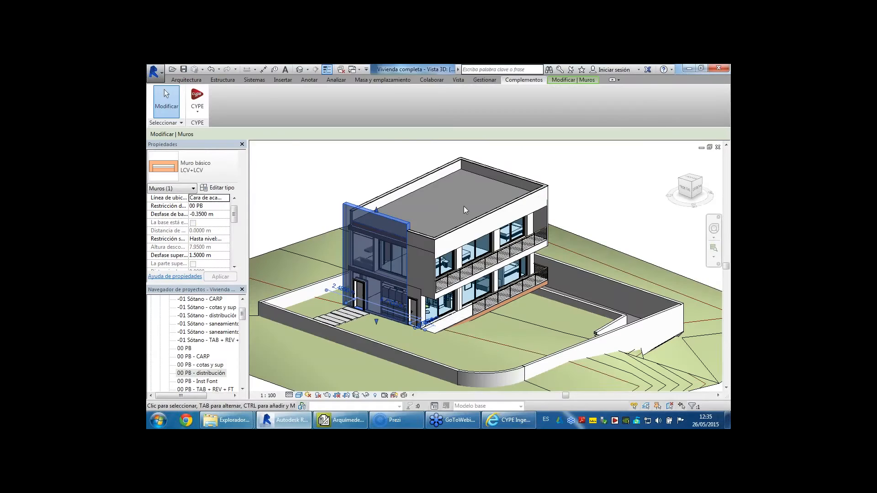
click(508, 213)
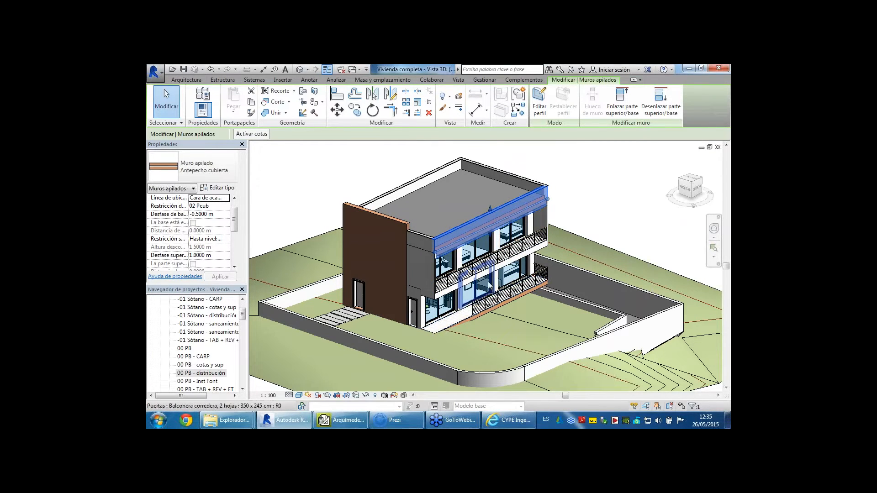
click(687, 69)
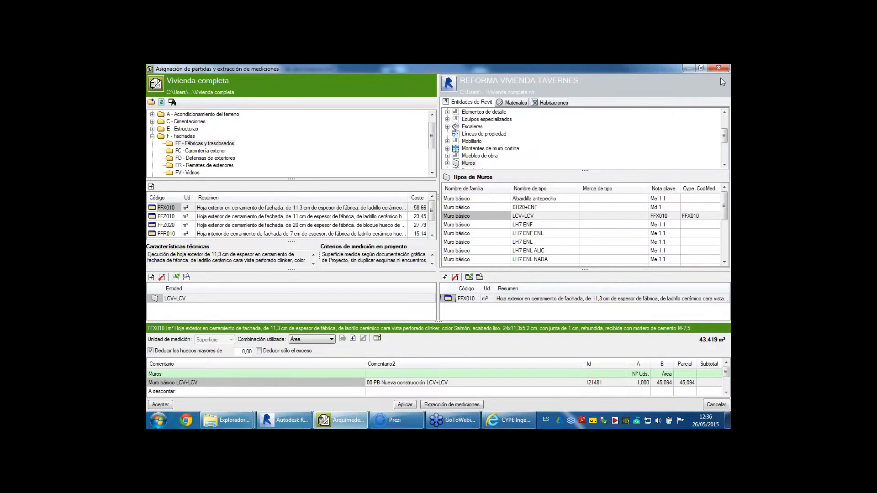
- Enlarge the Revit category list, extract the measurements into the Vivienda completa budget and accept the assignment
drag(585, 171, 584, 220)
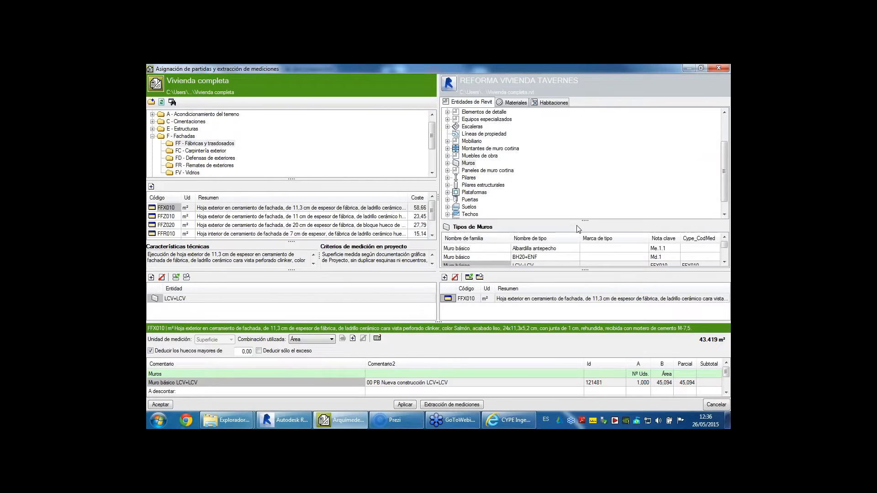
scroll(507, 160, up, 2)
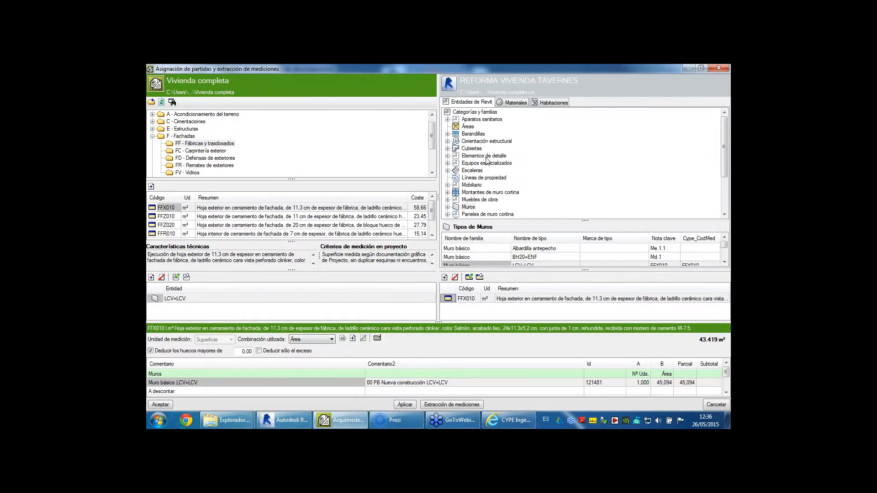
click(443, 405)
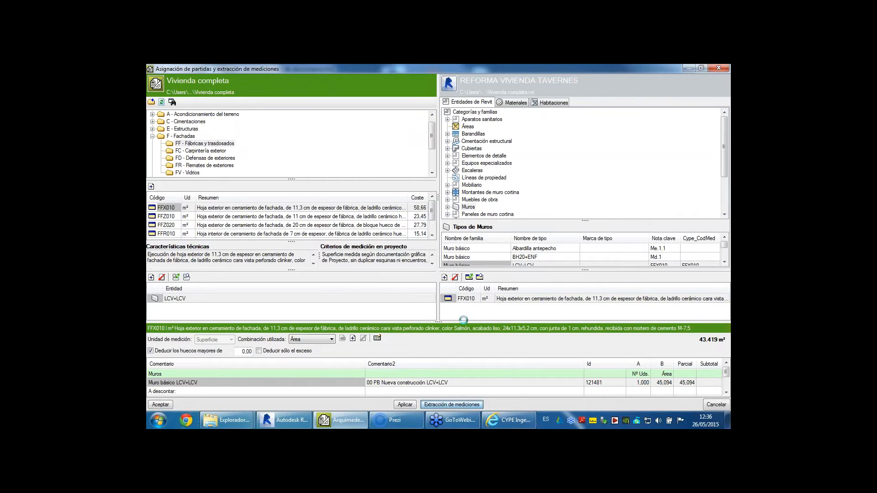
click(161, 405)
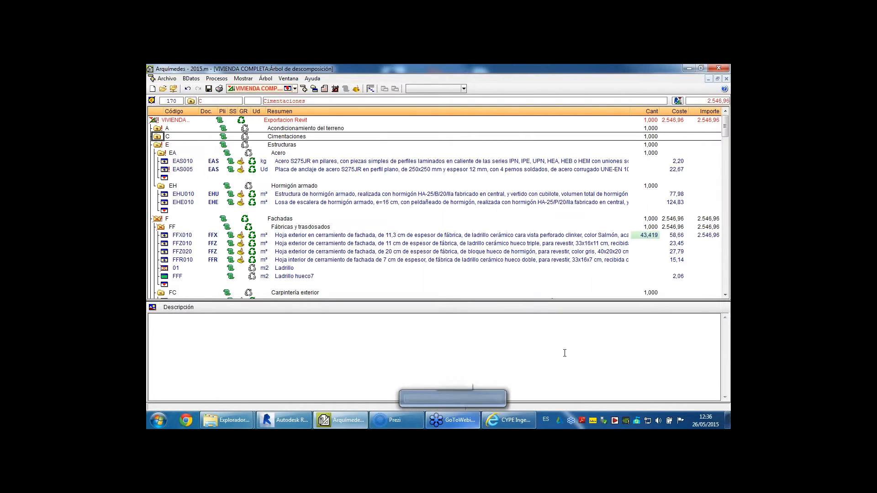
- Switch to Revit and stretch the front LCV+LCV facade wall upward to a top offset of about 3.20 m
click(284, 420)
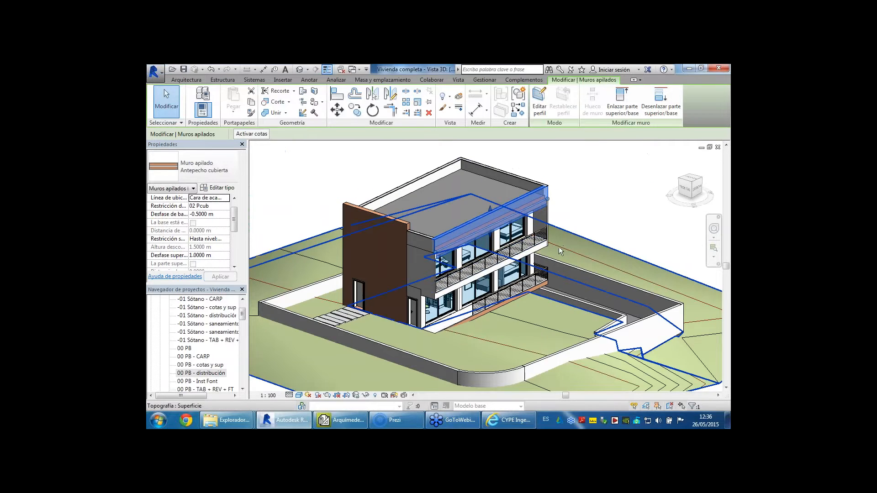
shift+middle_drag(558, 247, 427, 251)
click(417, 178)
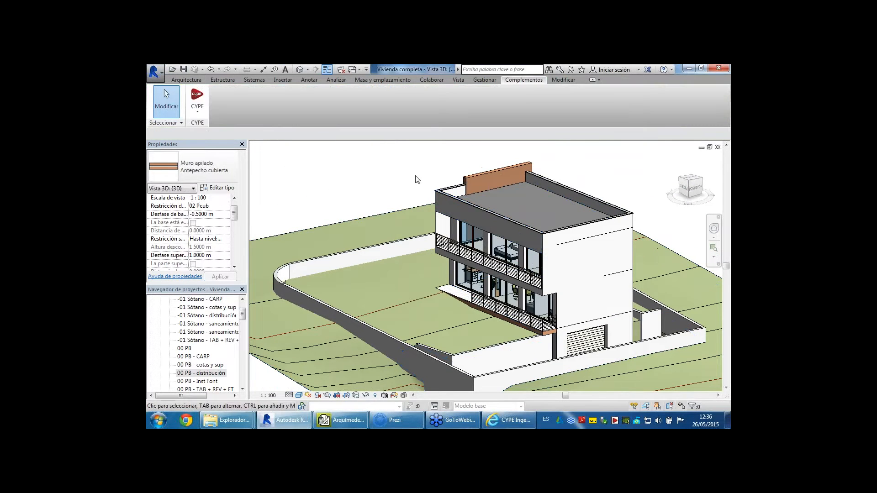
click(493, 175)
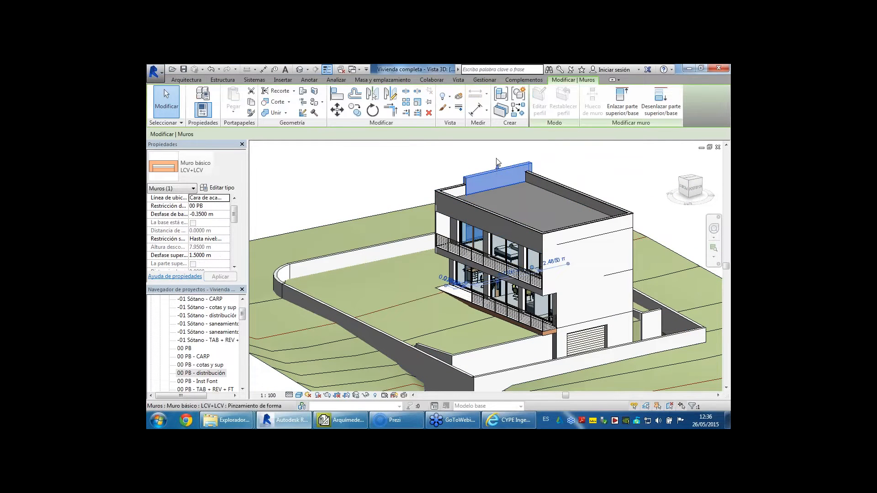
drag(494, 172, 497, 146)
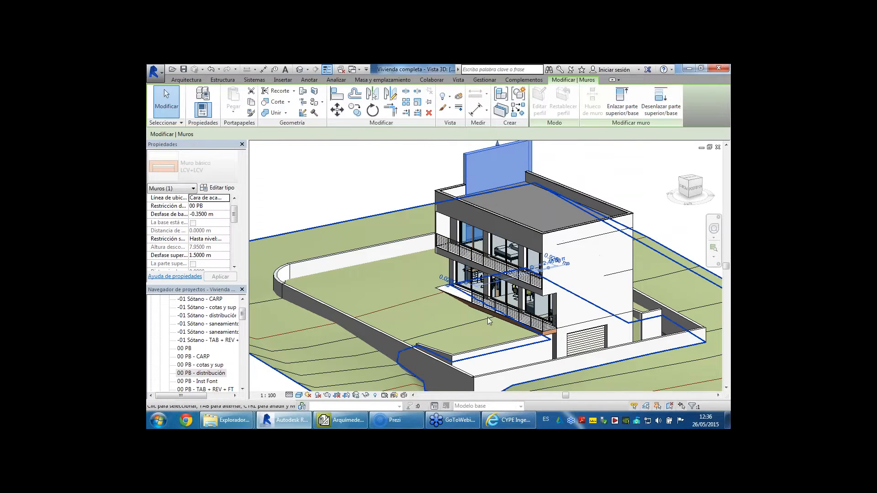
shift+middle_drag(463, 327, 593, 335)
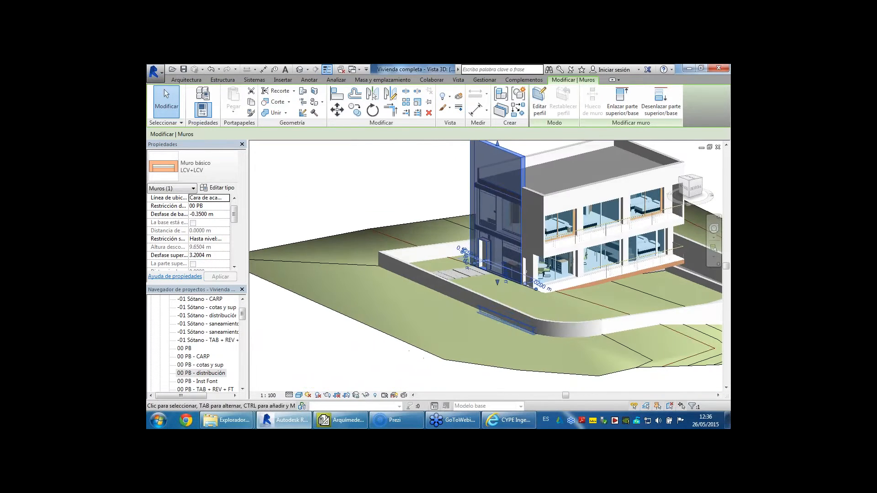
- Delete the upper-floor balcony railing with horizontal cables from the front of the house
middle_drag(617, 254, 560, 281)
scroll(509, 269, up, 4)
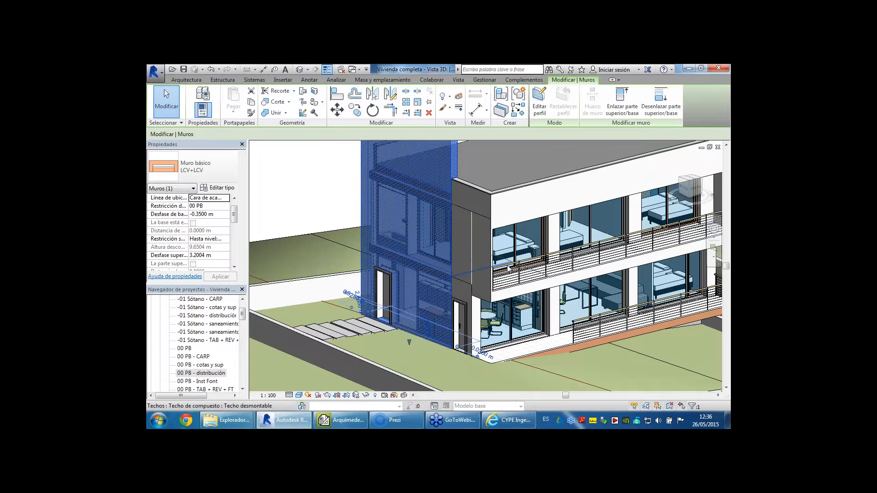
click(513, 273)
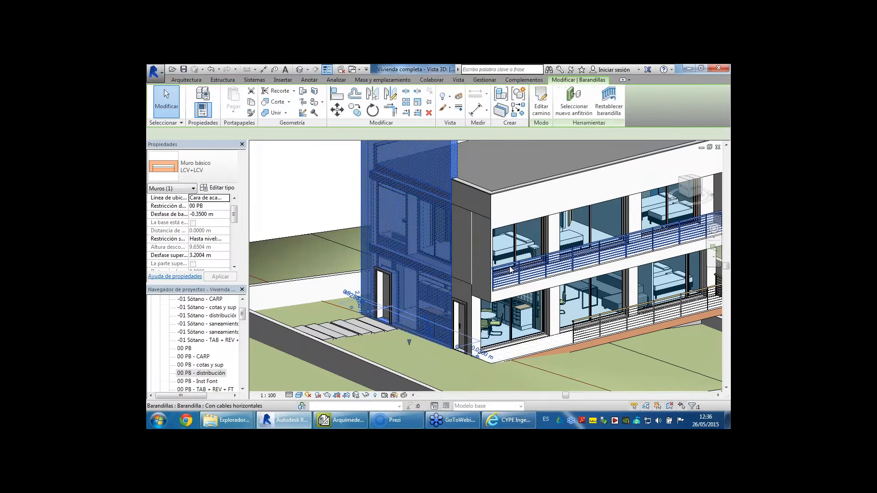
key(Escape)
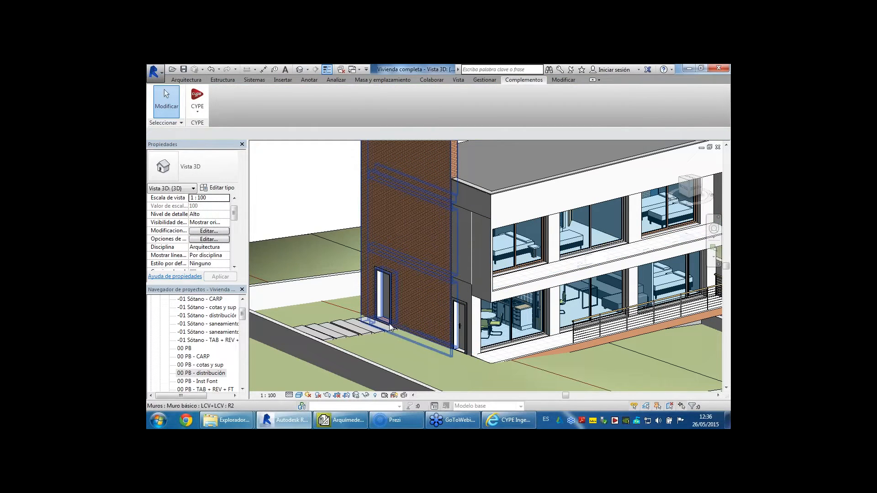
- Place a copy of the entrance door in the brick LCV+LCV facade wall, between the two existing doors
click(389, 319)
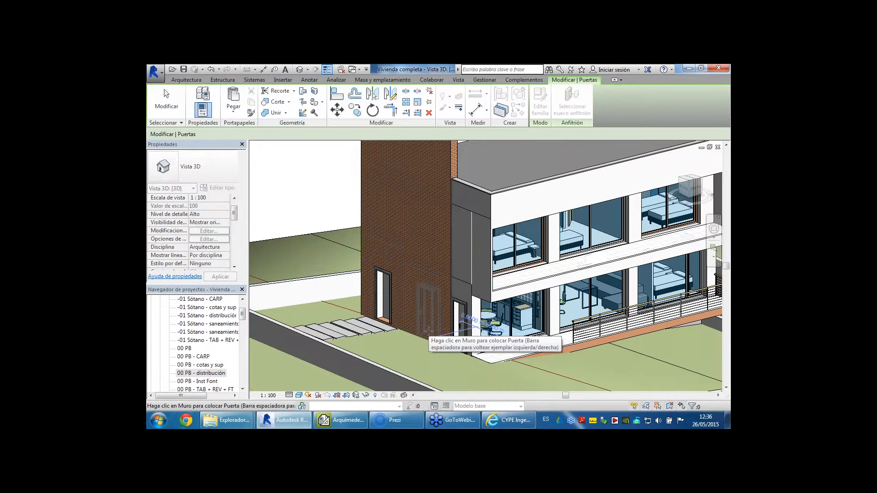
key(Escape)
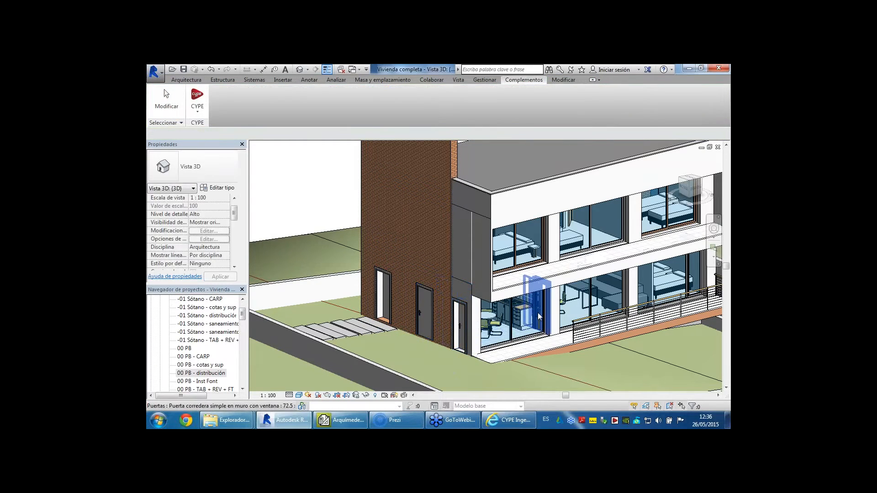
scroll(542, 310, down, 5)
middle_drag(583, 303, 419, 284)
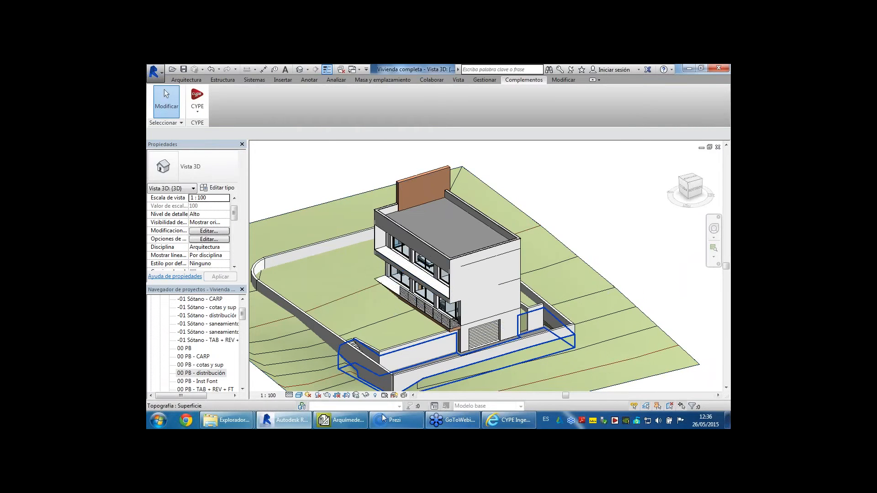
- Minimize the Arquímedes budget and, from Revit's CYPE add-in, start updating the linked Arquímedes budget with the changes made in Revit
click(340, 419)
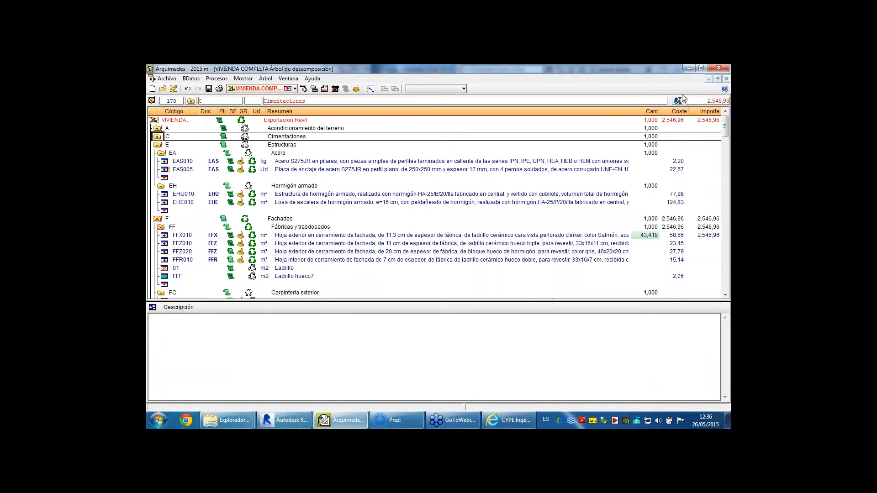
click(689, 68)
click(194, 111)
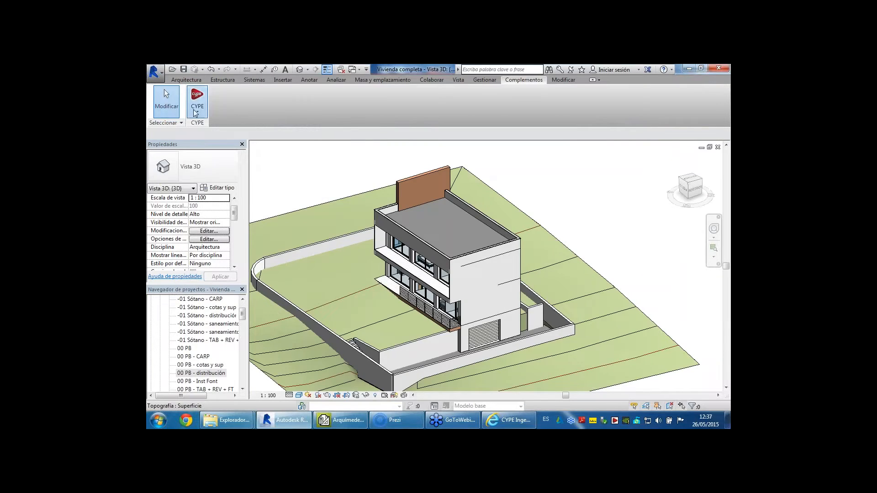
click(201, 129)
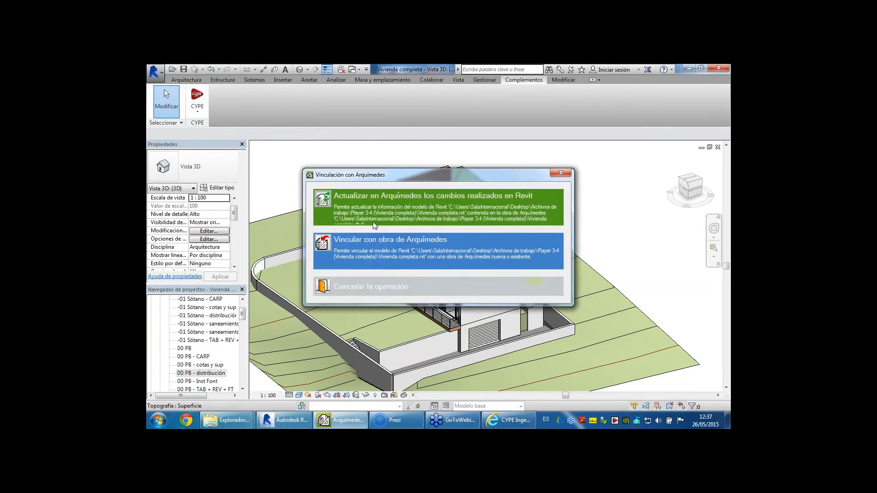
click(326, 201)
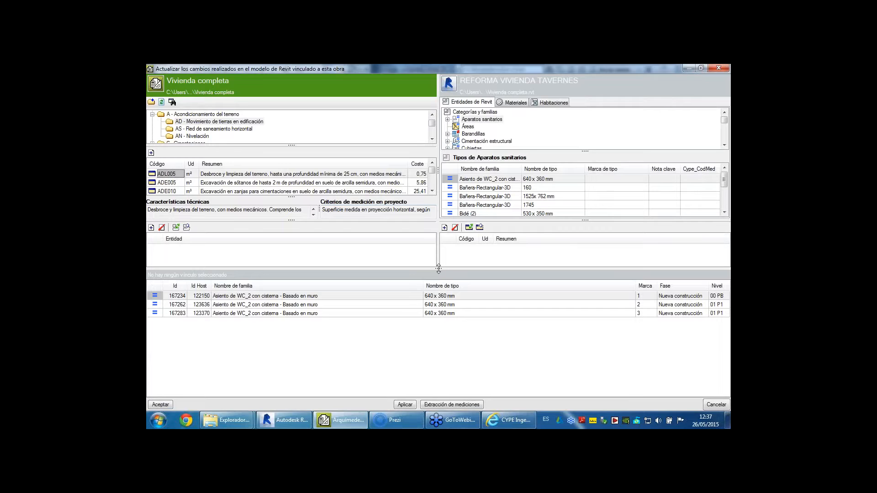
- Enlarge the upper panes and inspect the changed railing type Con cables horizontales down to its deleted instance
drag(439, 269, 435, 342)
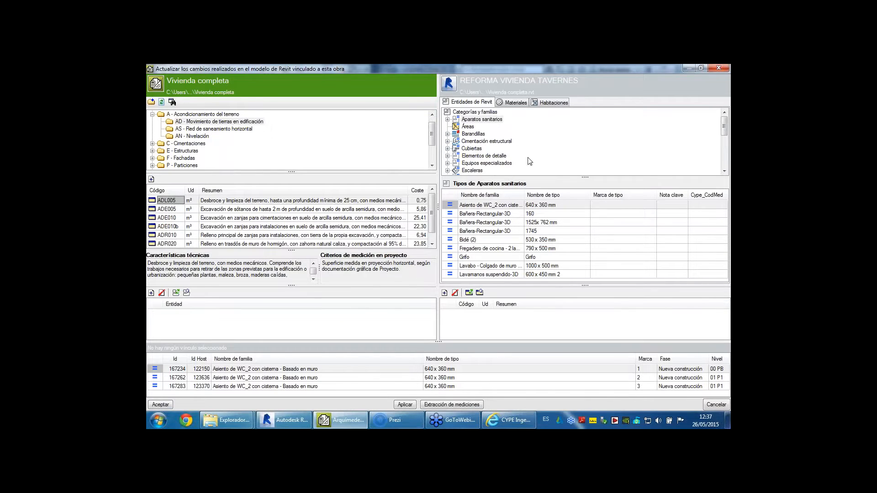
drag(582, 178, 582, 225)
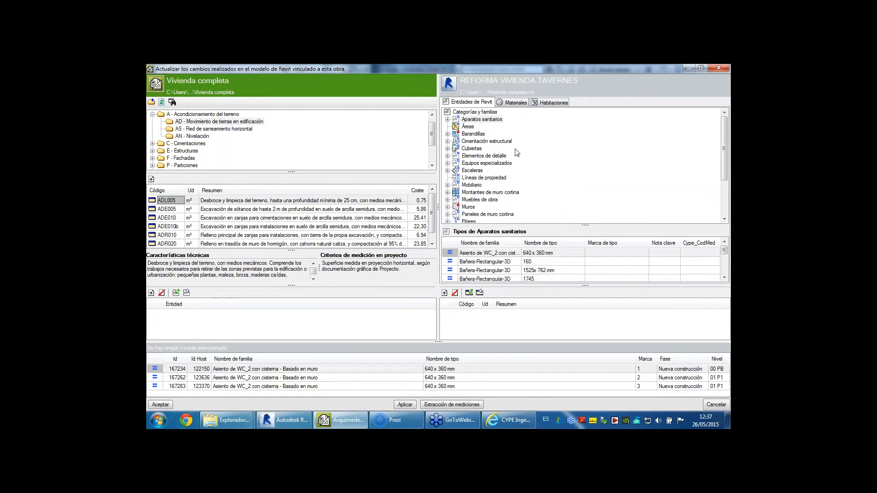
click(472, 134)
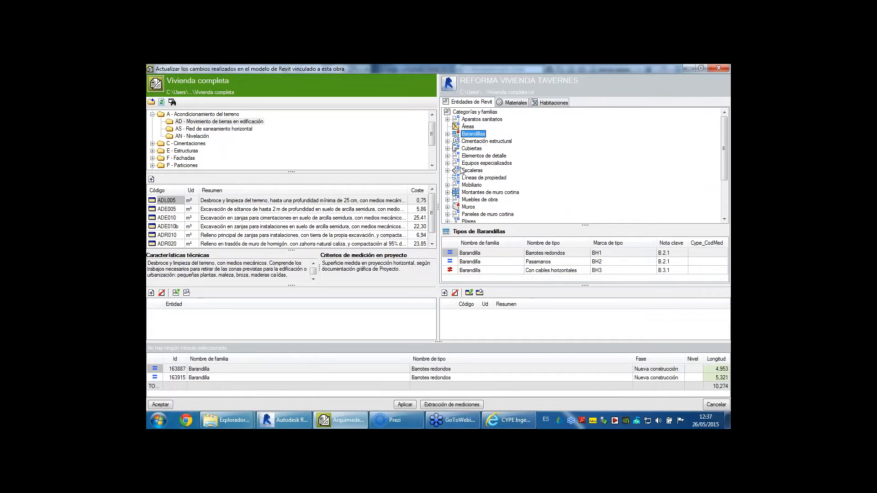
click(471, 270)
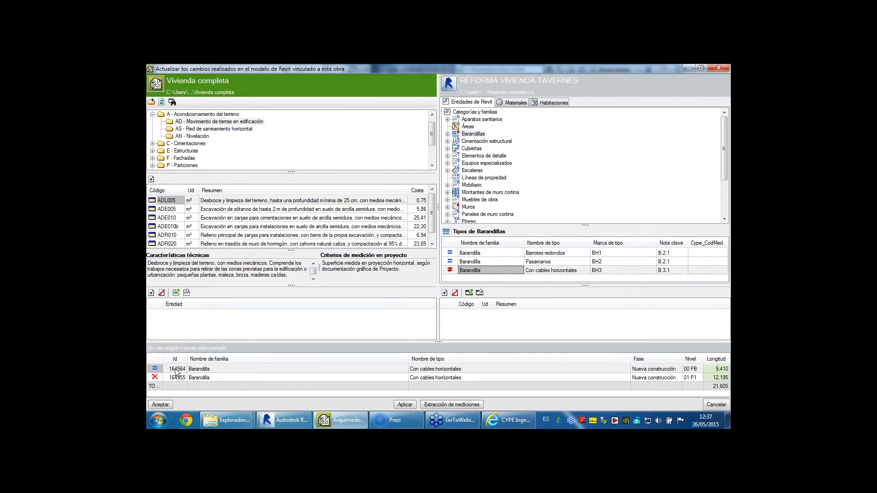
click(156, 378)
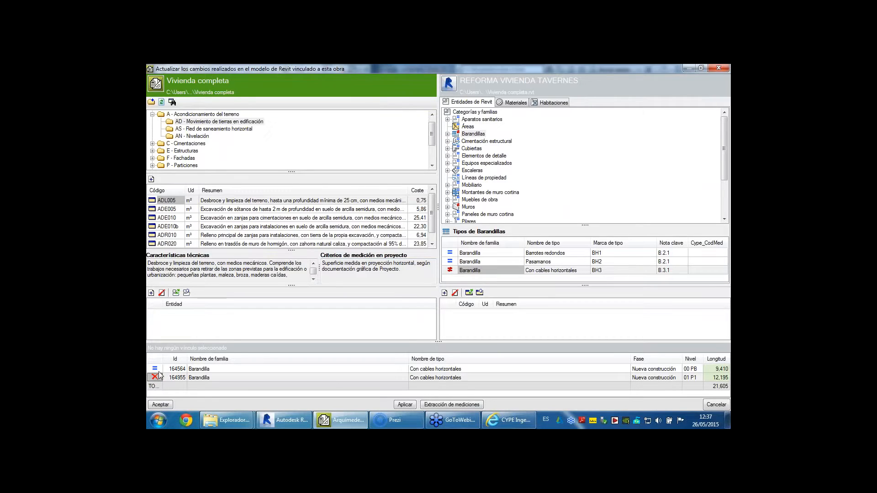
- Enlarge the type list and inspect the changed basic wall type LCV+LCV in the Muros category
click(468, 206)
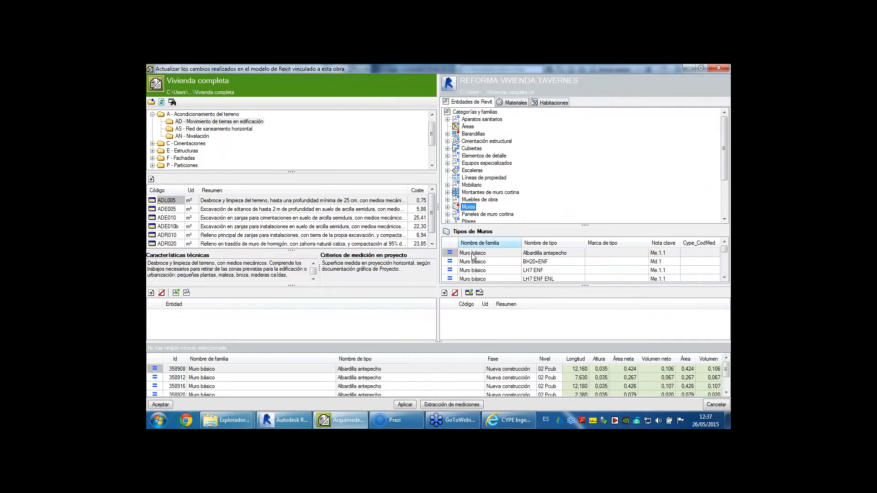
drag(587, 226, 587, 177)
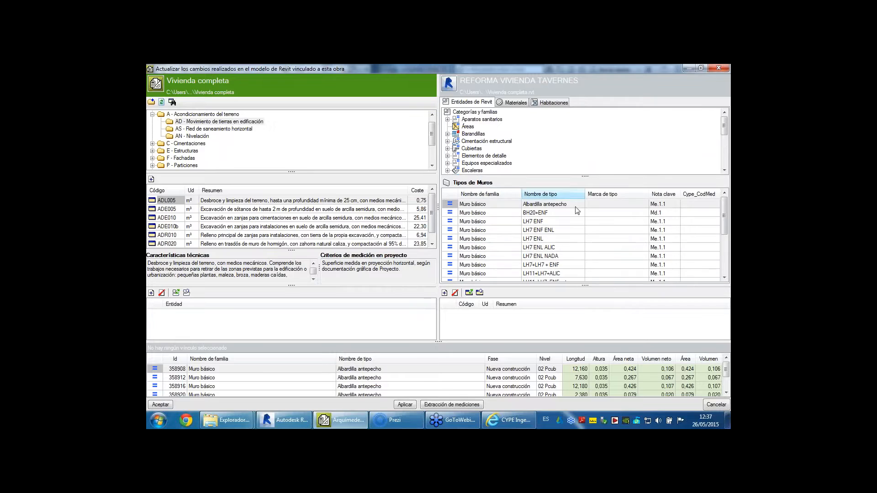
scroll(499, 243, down, 5)
click(466, 257)
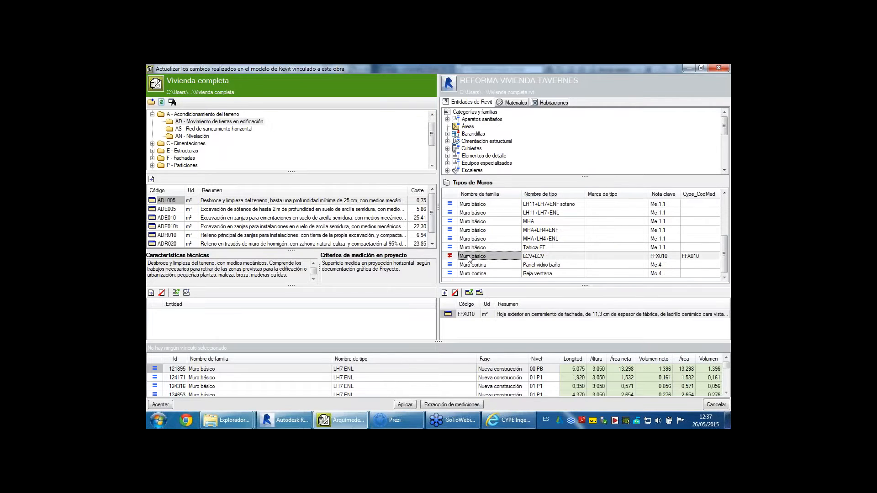
- Select the added instance of the door type Puerta abatible 2, 82.5 x 203 cm exterior, and show it in the Revit model
click(482, 141)
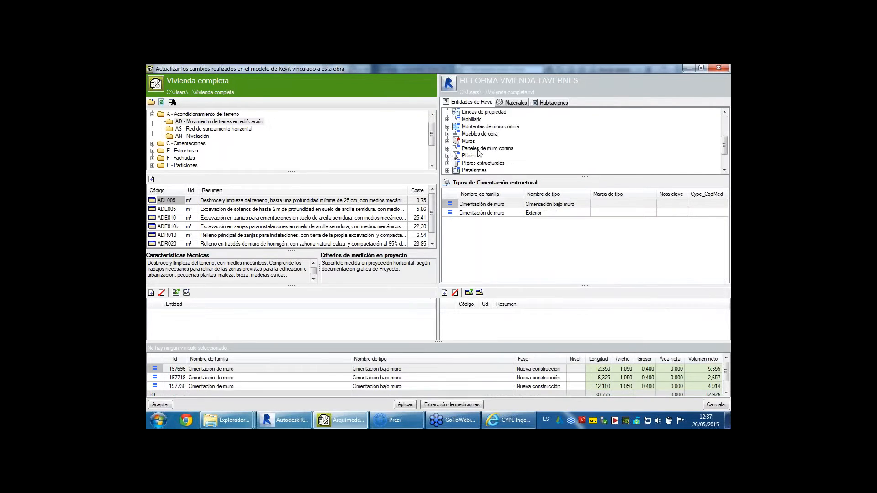
scroll(472, 149, down, 1)
scroll(472, 149, down, 4)
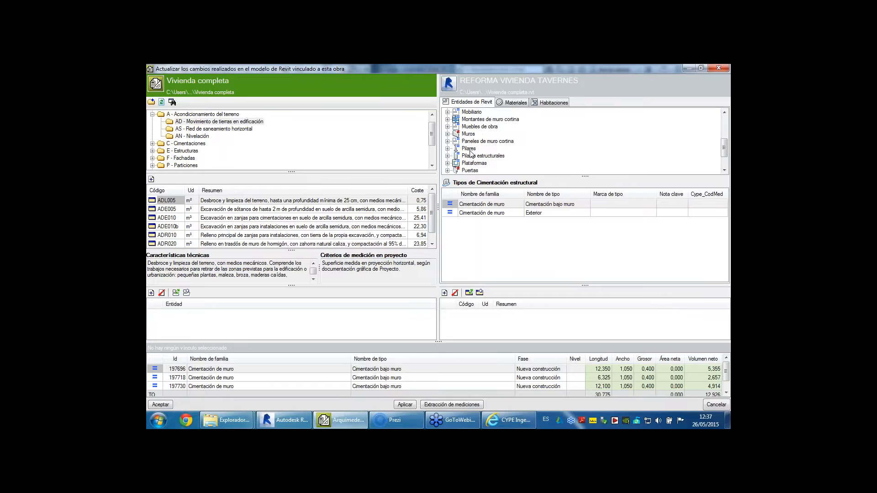
click(470, 170)
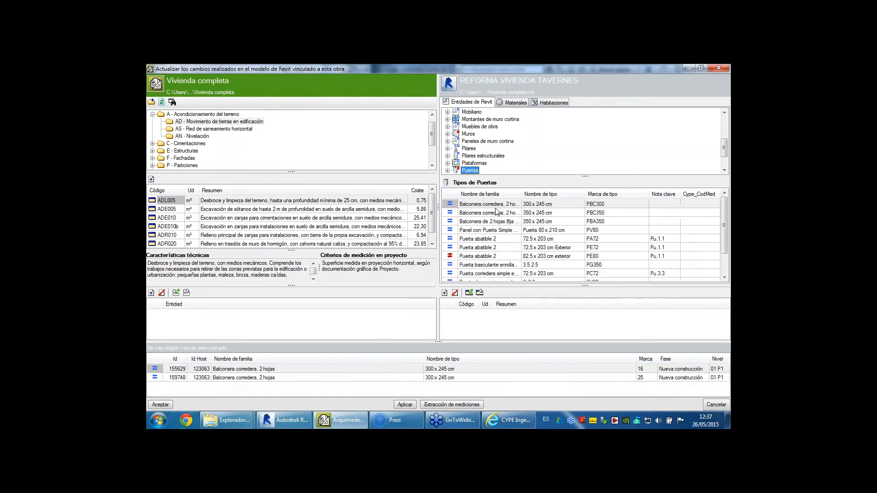
click(483, 258)
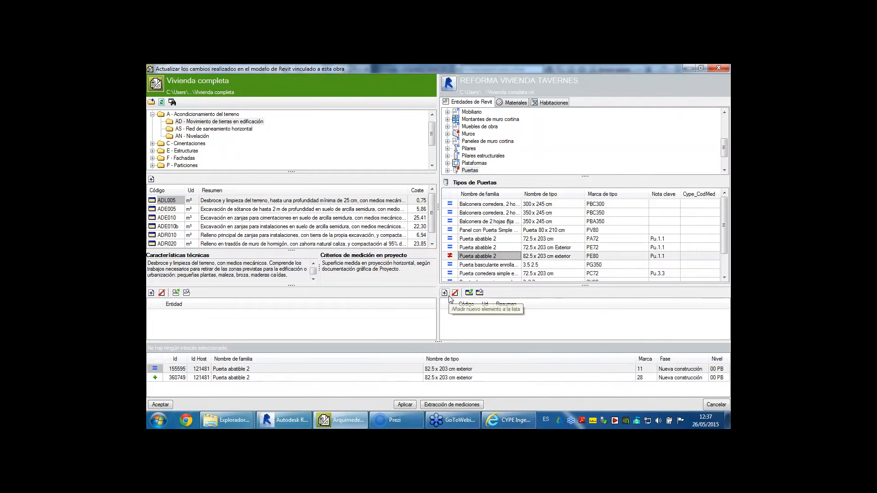
click(160, 376)
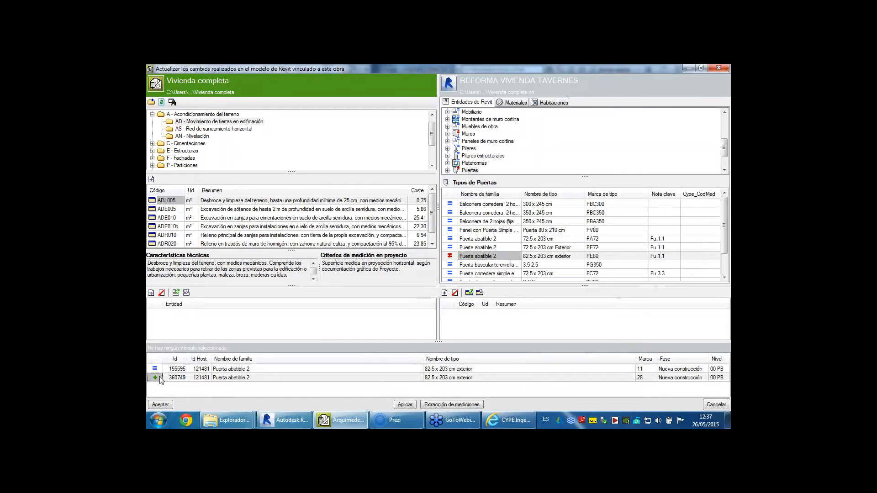
right_click(224, 379)
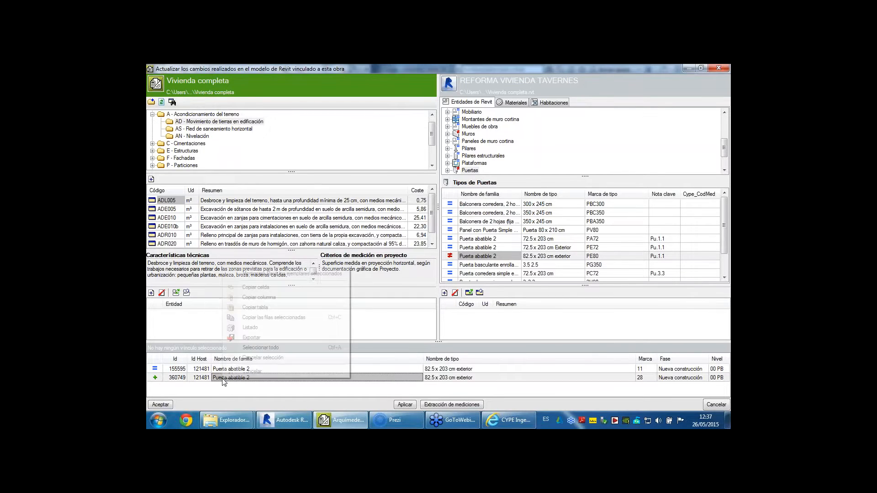
click(256, 274)
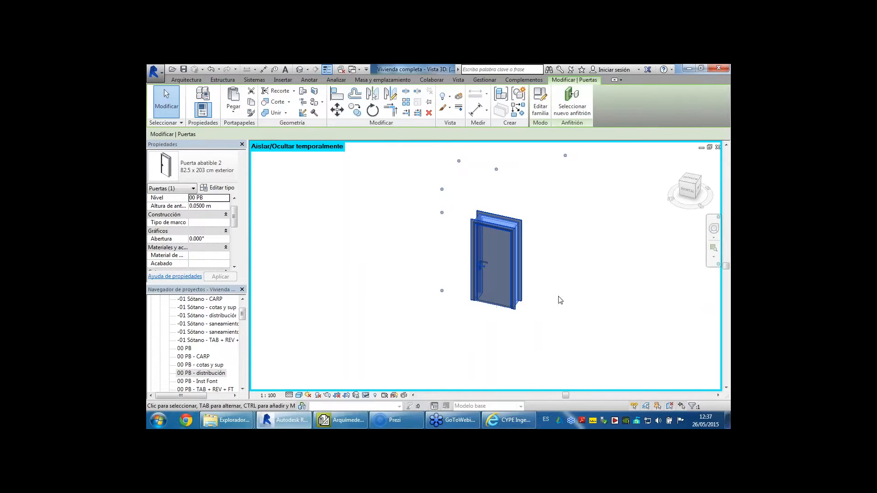
- Undo the temporary isolation of the door and examine the whole house from its entrance side in 3D
click(558, 300)
key(ctrl+z)
scroll(549, 286, down, 1)
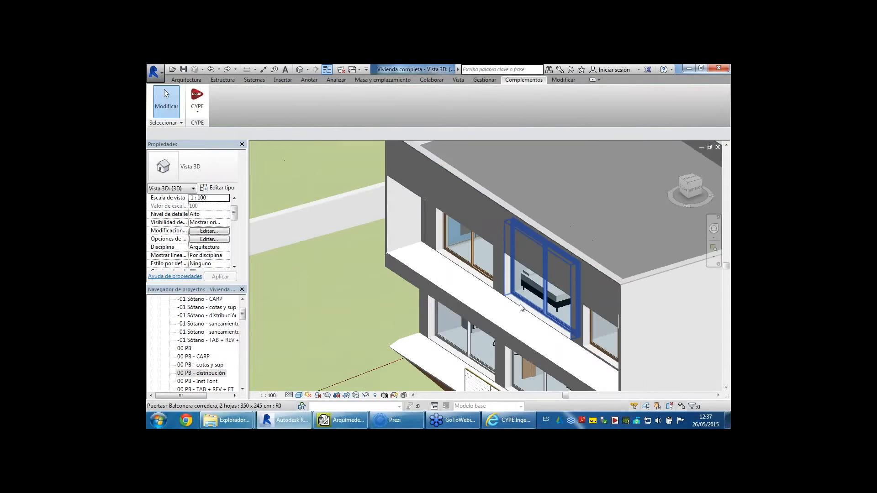
shift+middle_drag(522, 309, 646, 337)
scroll(517, 278, down, 2)
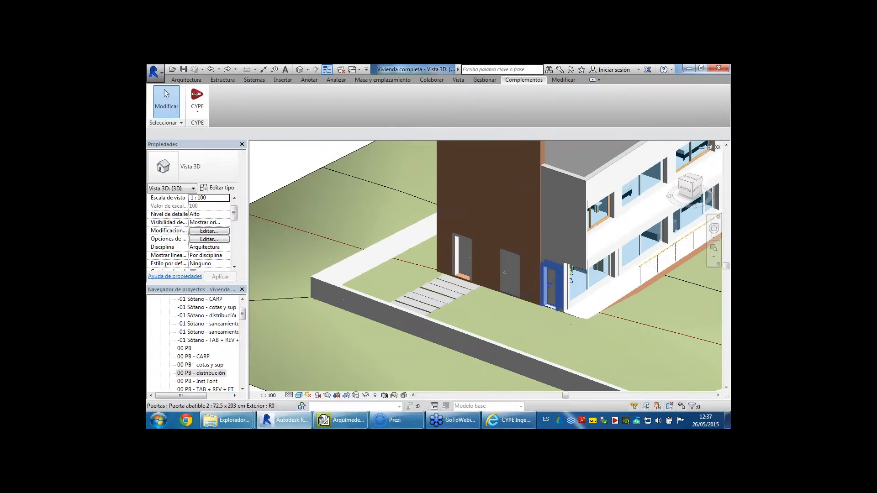
middle_drag(548, 286, 471, 302)
scroll(470, 301, down, 2)
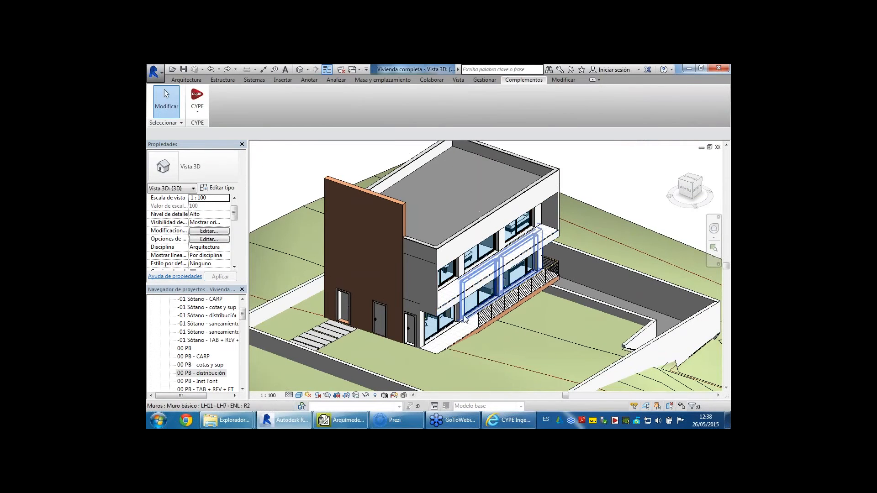
middle_drag(426, 321, 411, 321)
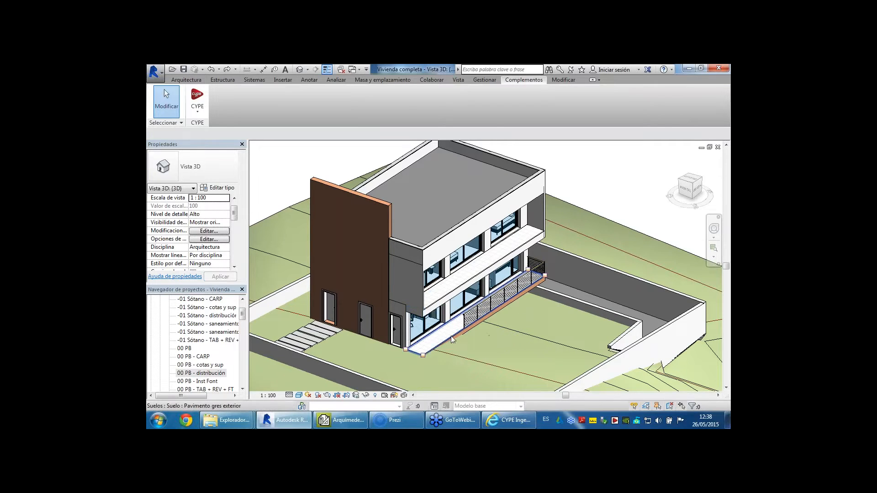
mouse_move(352, 421)
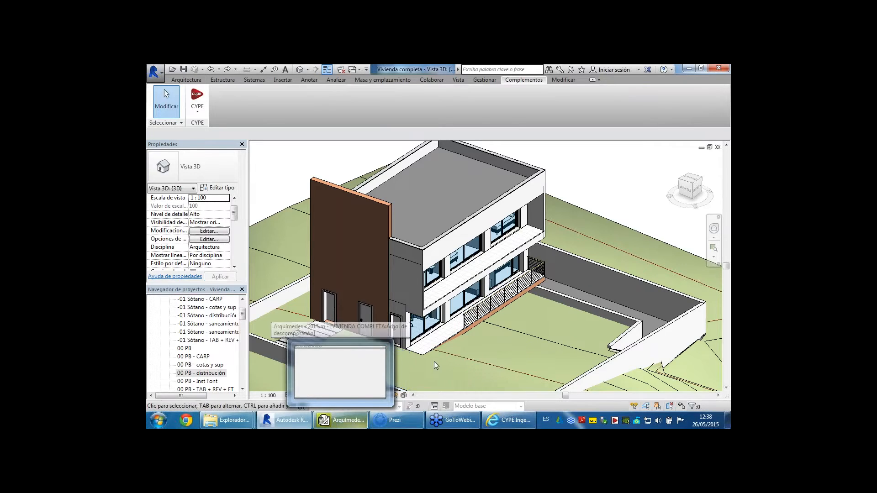
middle_drag(517, 316, 487, 320)
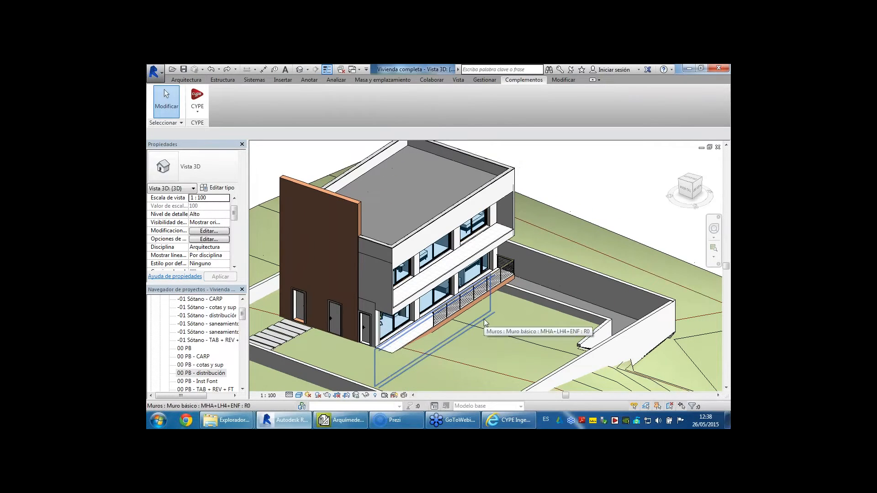
mouse_move(346, 428)
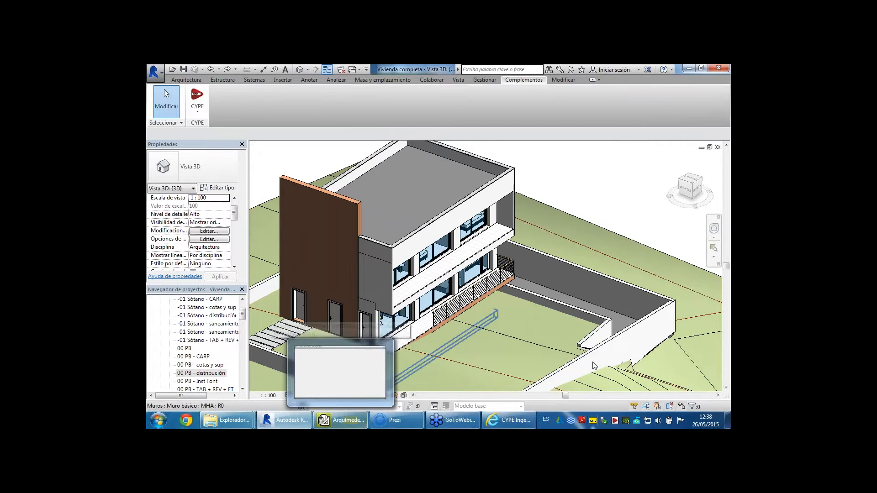
- Switch back to Arquímedes and close the window for updating the budget with the Revit model's changes
click(342, 421)
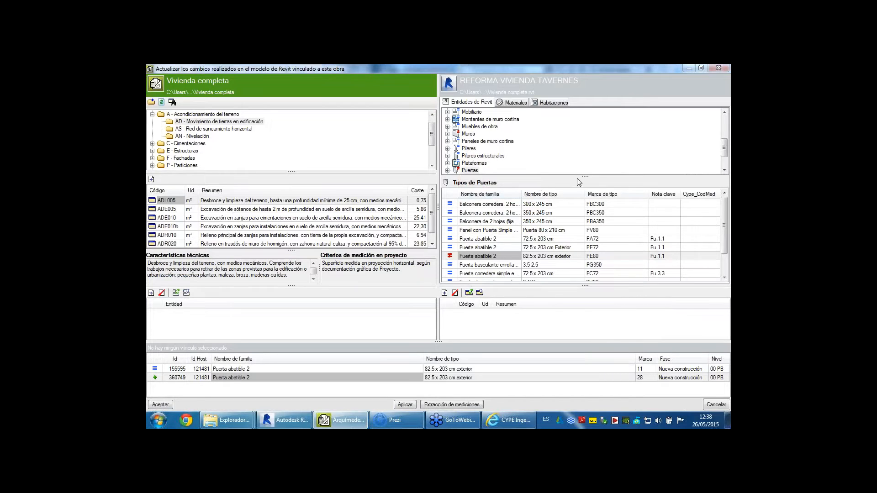
drag(577, 178, 580, 163)
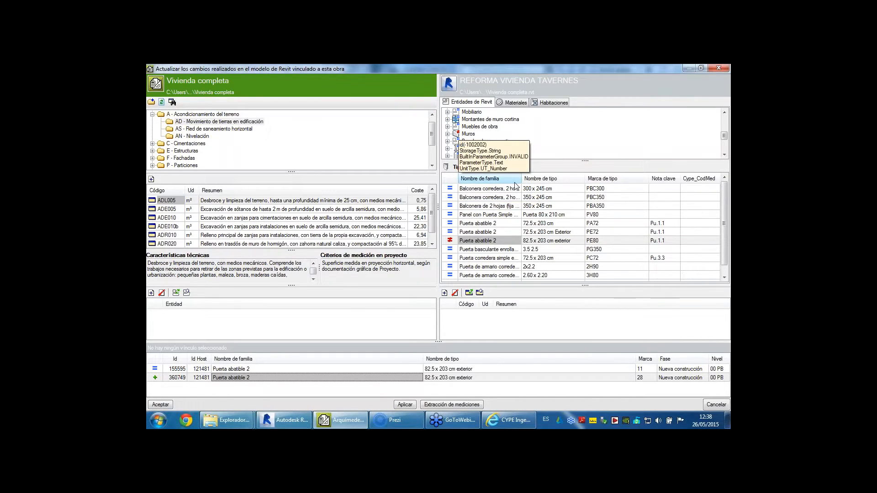
drag(585, 161, 580, 215)
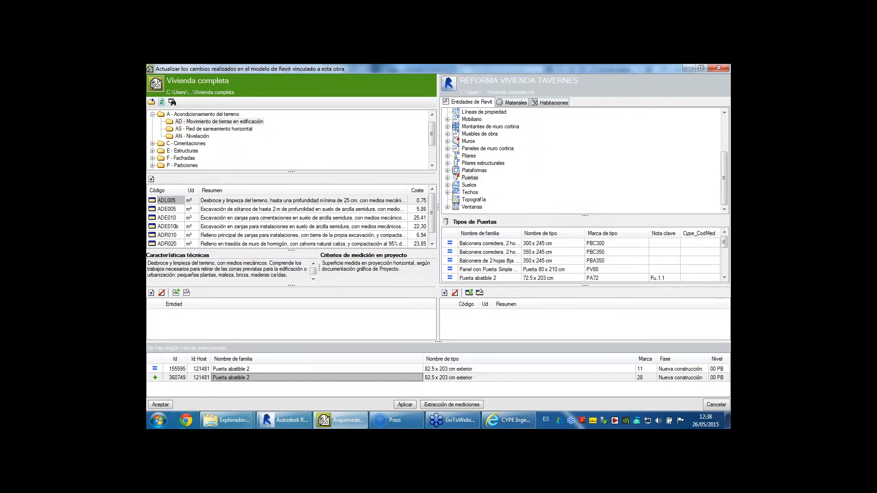
click(717, 68)
- Switch to Revit and close the Vivienda completa section view and the Modelo simple 3D view
click(293, 418)
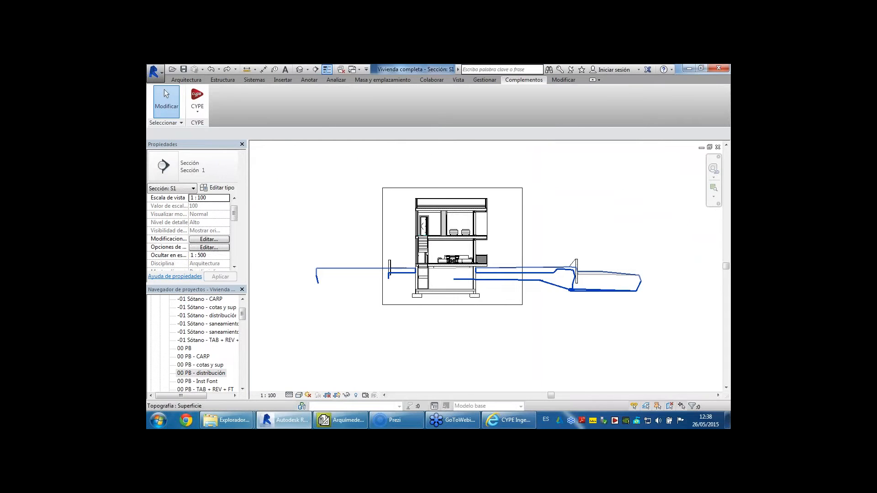
click(718, 147)
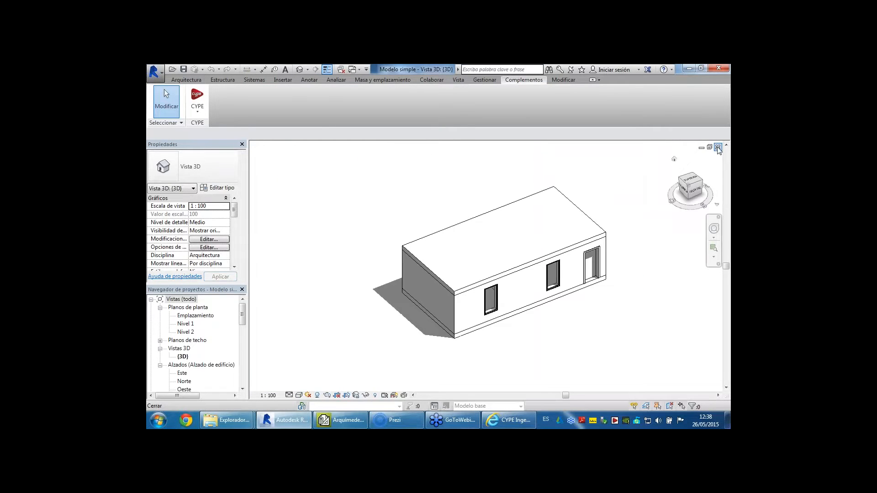
click(718, 147)
click(717, 148)
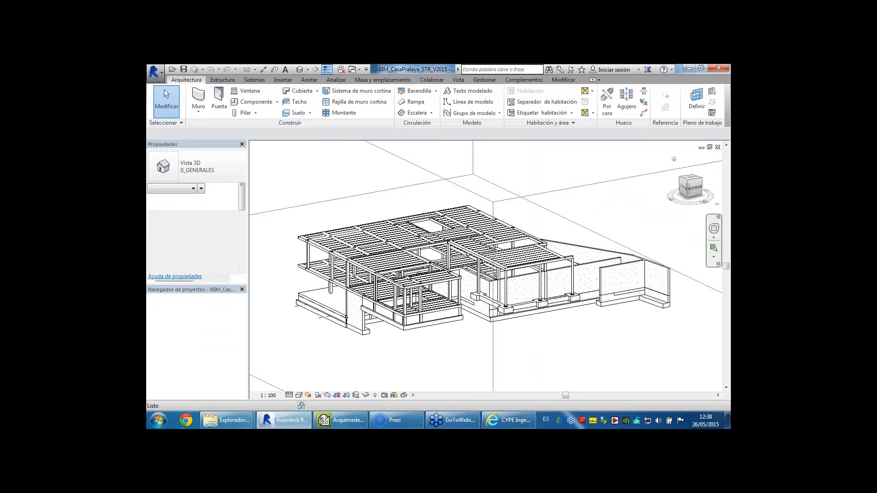
- Check the keynote in the type properties of the _Q1_FachadaMonocapa_45 upper-floor wall in the CasaPralaya architectural model
shift+middle_drag(608, 275, 507, 264)
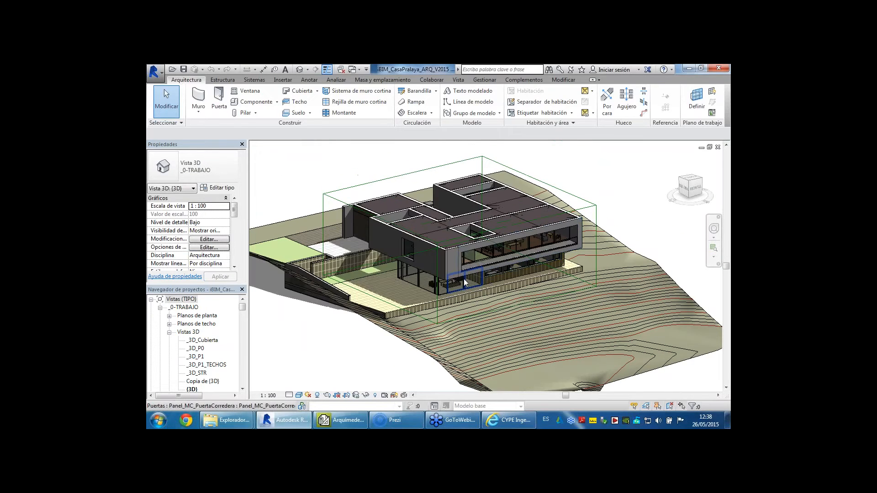
scroll(466, 262, up, 2)
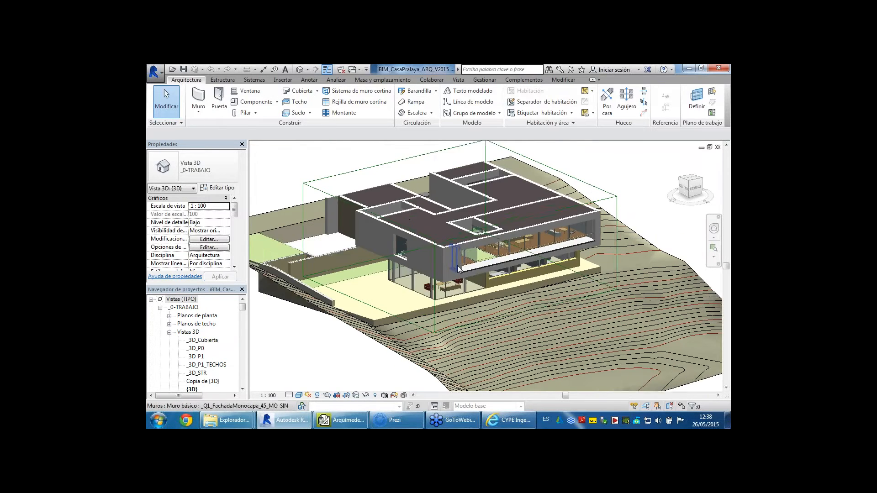
middle_drag(466, 262, 469, 265)
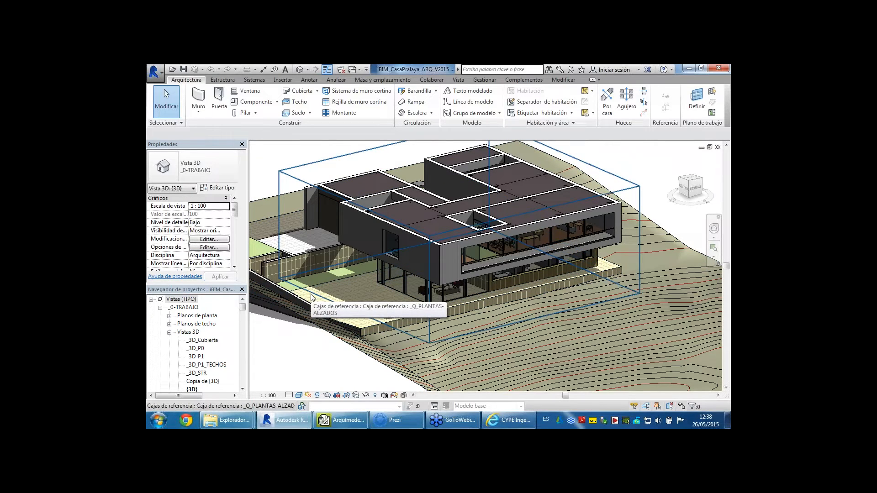
click(411, 239)
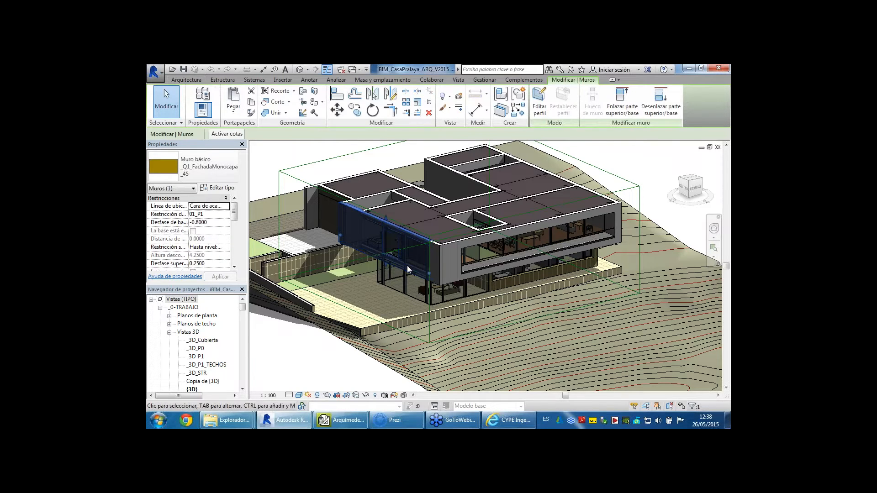
click(218, 187)
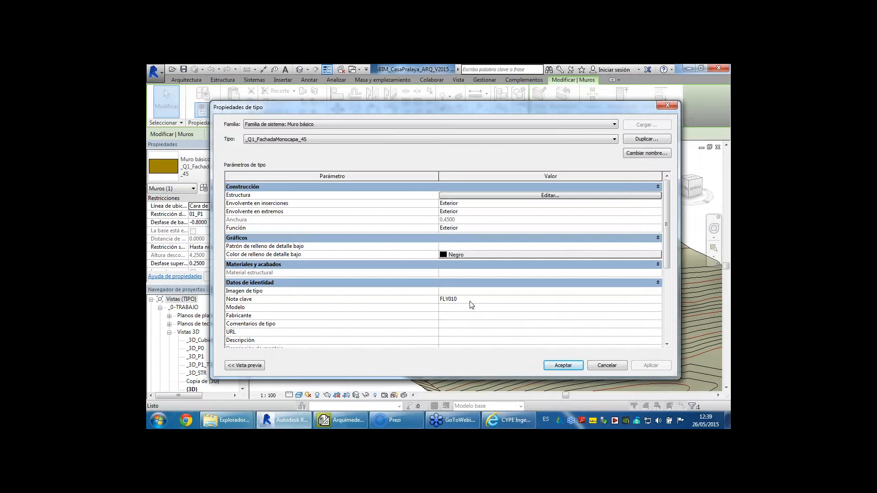
key(Return)
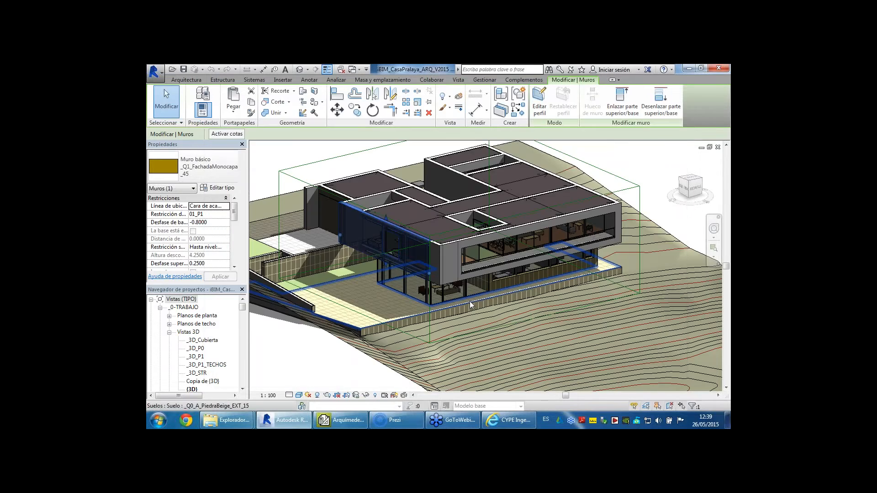
key(Escape)
- Check the keynote in the type properties of the long upper-floor wall framing the terrace windows
click(603, 208)
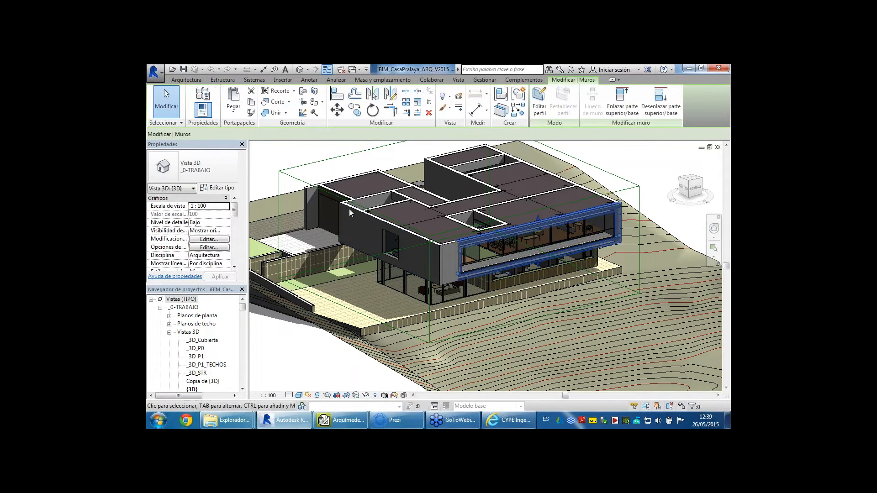
click(225, 187)
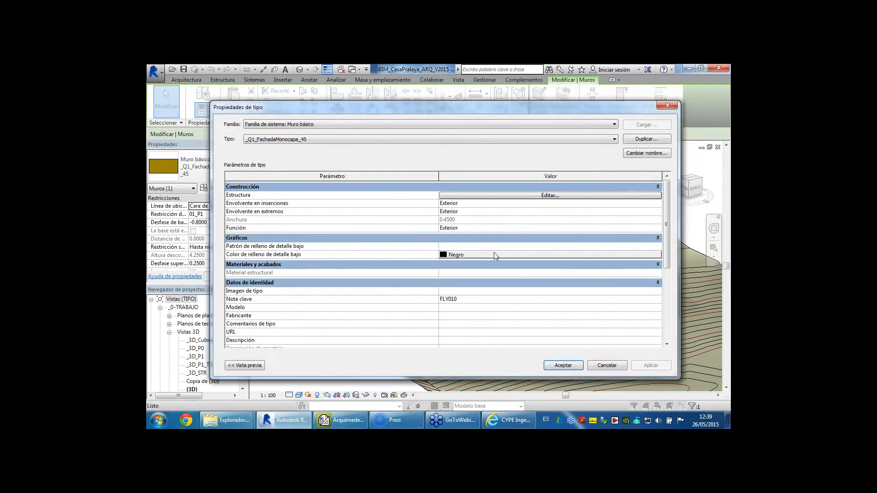
click(454, 299)
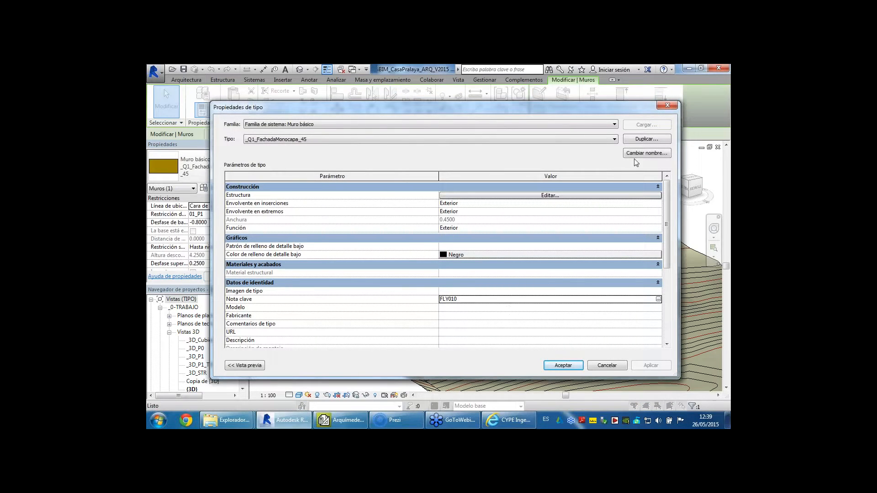
click(668, 105)
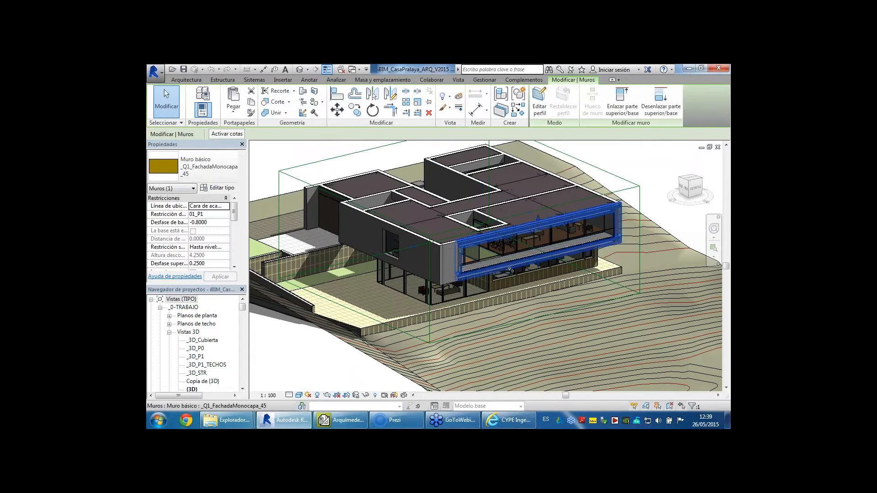
- Link the CasaPralaya model to the open CasaPralaya_2016 budget in Arquímedes through the CYPE add-in
shift+middle_drag(510, 270, 404, 275)
scroll(510, 270, down, 2)
shift+middle_drag(404, 275, 452, 272)
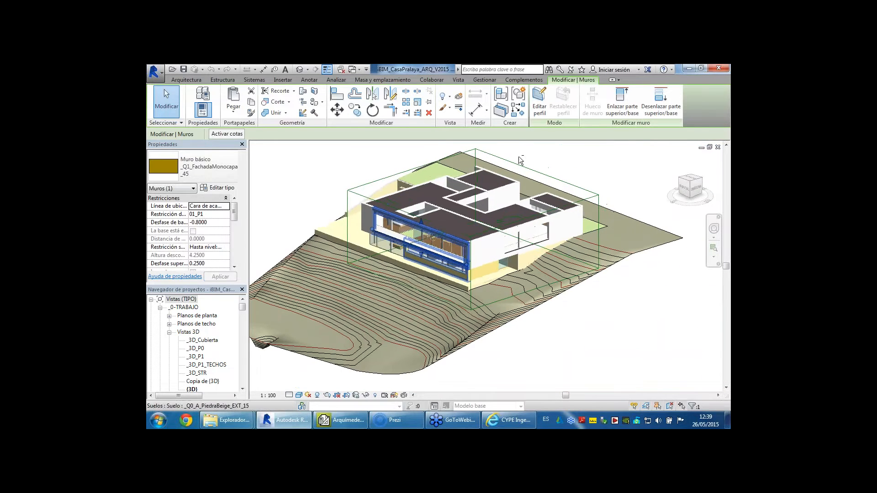
click(521, 80)
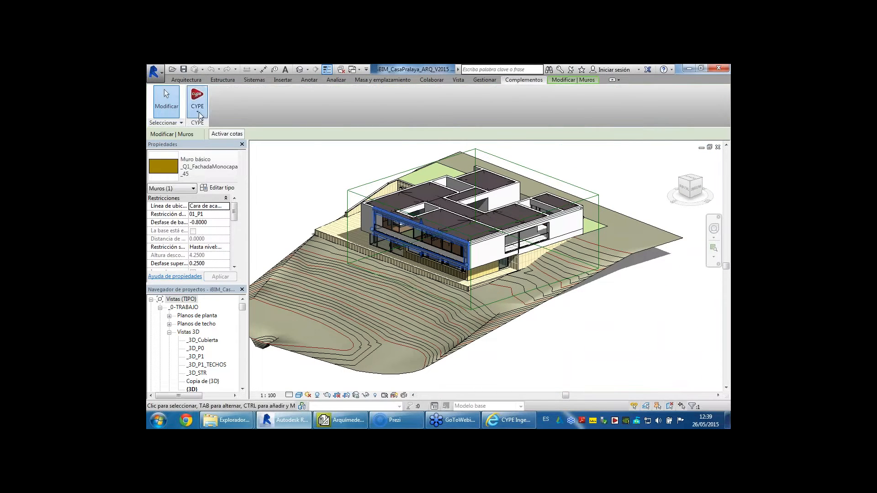
click(200, 116)
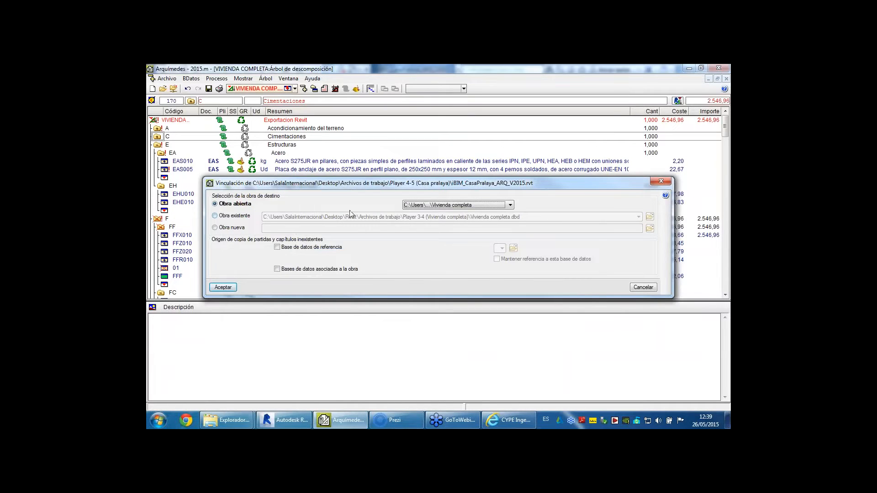
click(425, 204)
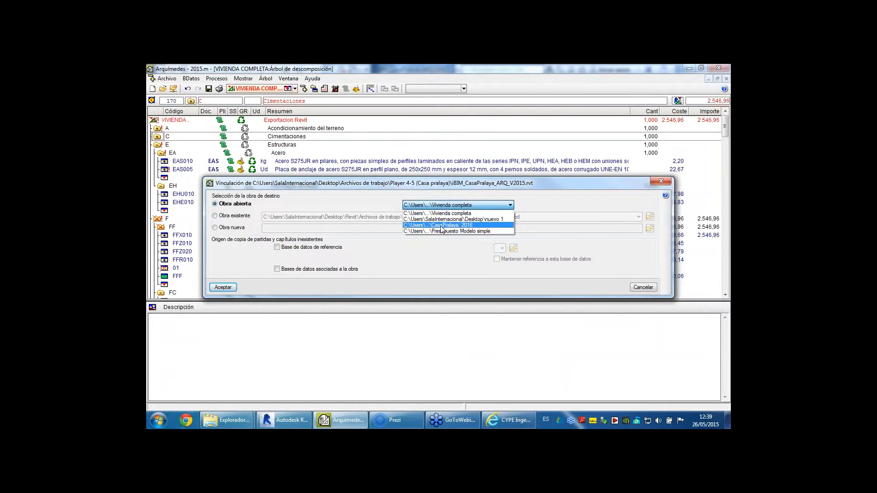
click(433, 225)
click(223, 287)
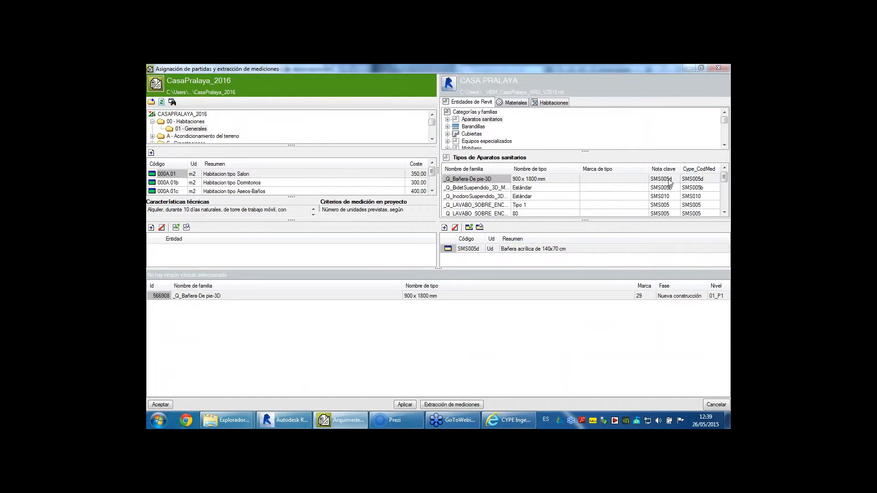
- Compare the Nota clave and Cype_CodMed codes across all of the project's Revit types, including fixtures, walls and floors
click(668, 180)
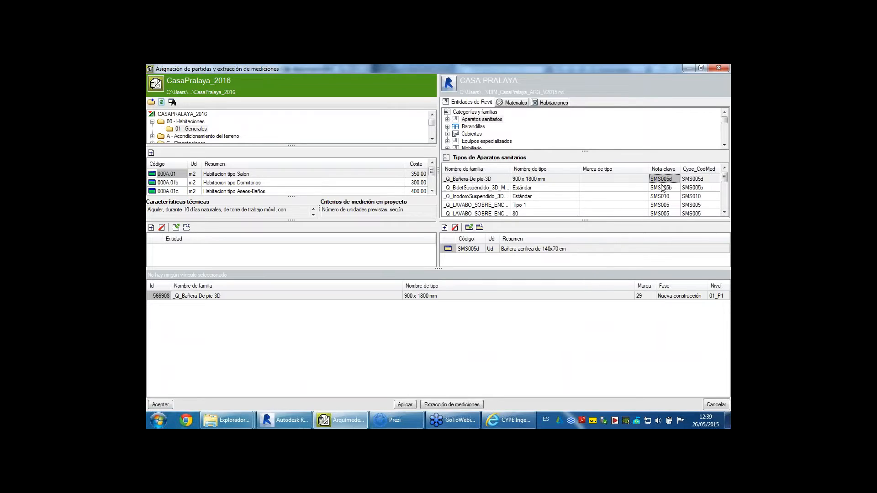
click(701, 181)
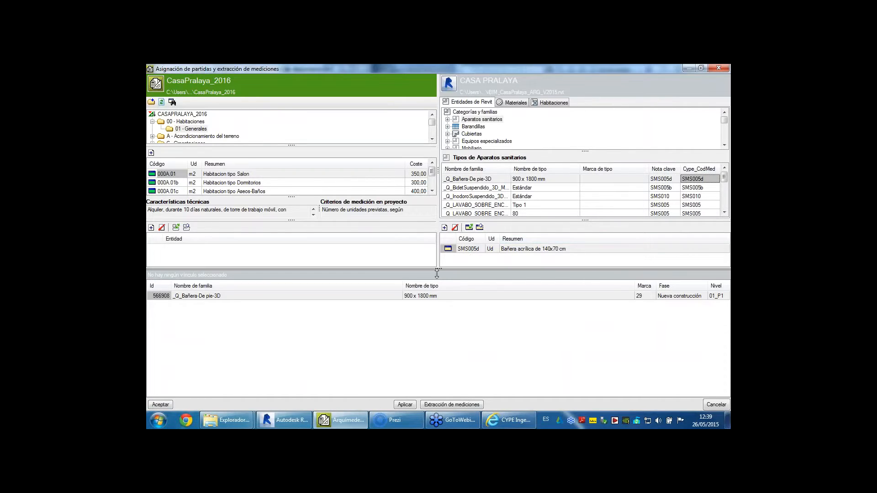
drag(437, 273, 437, 321)
click(475, 112)
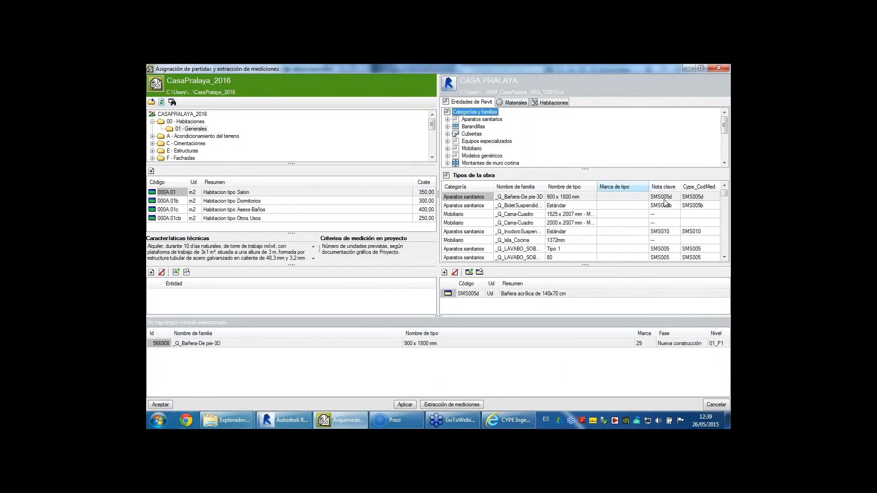
drag(723, 196, 725, 236)
click(659, 224)
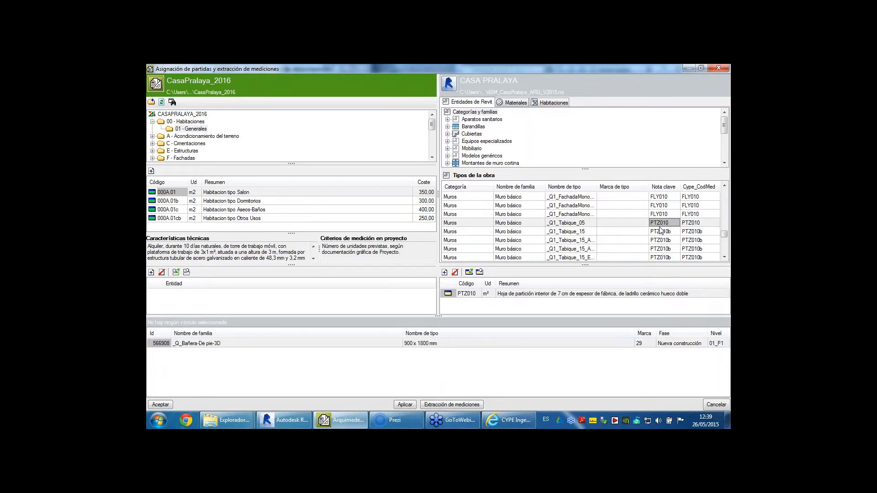
scroll(663, 230, down, 5)
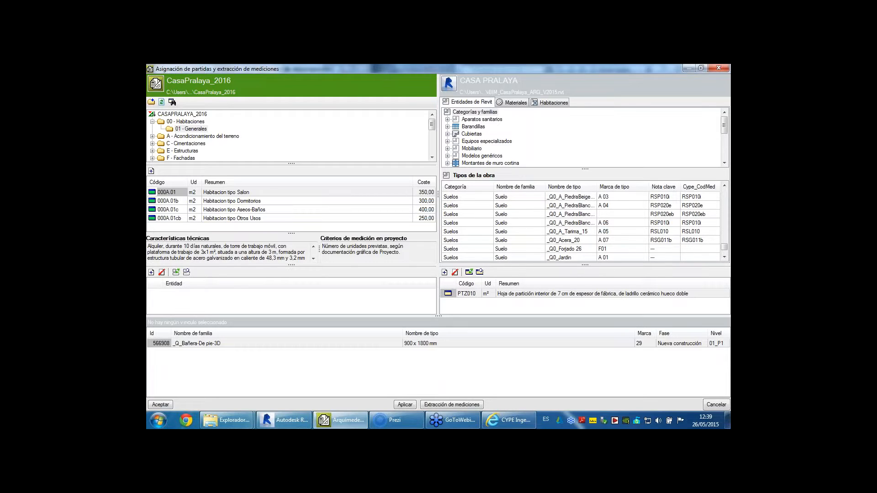
- Extract the model's measurements, accept the assignment and display the decomposition tree of the CASAPRALAYA_2016 budget
click(434, 403)
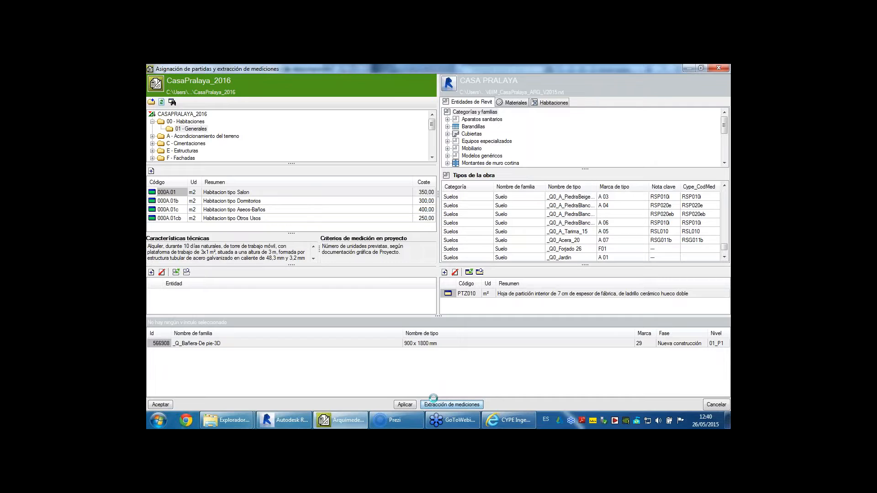
click(161, 404)
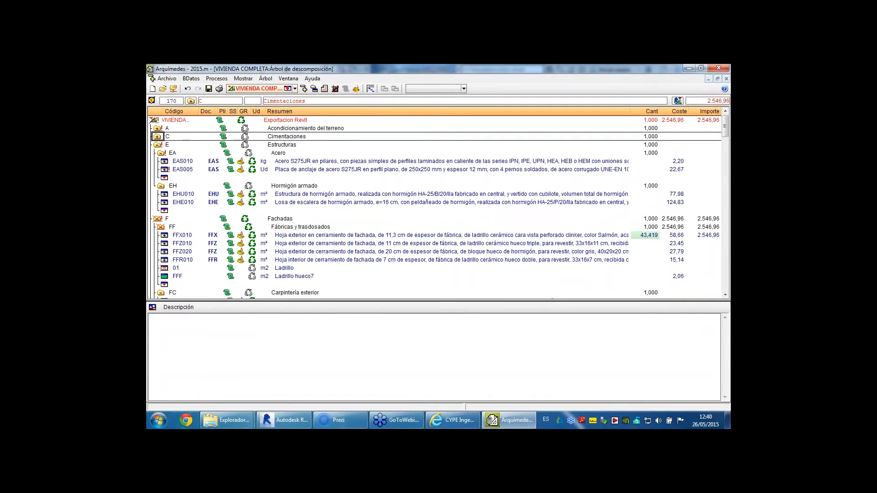
click(158, 145)
scroll(594, 213, down, 16)
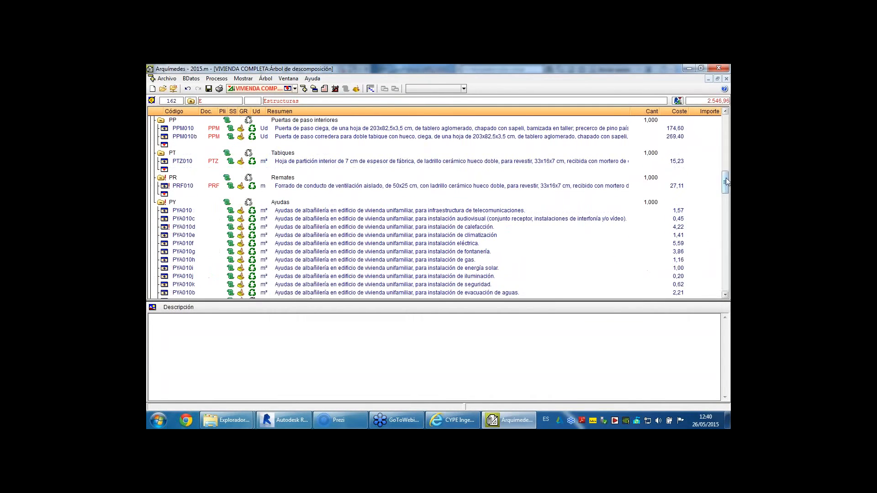
click(288, 79)
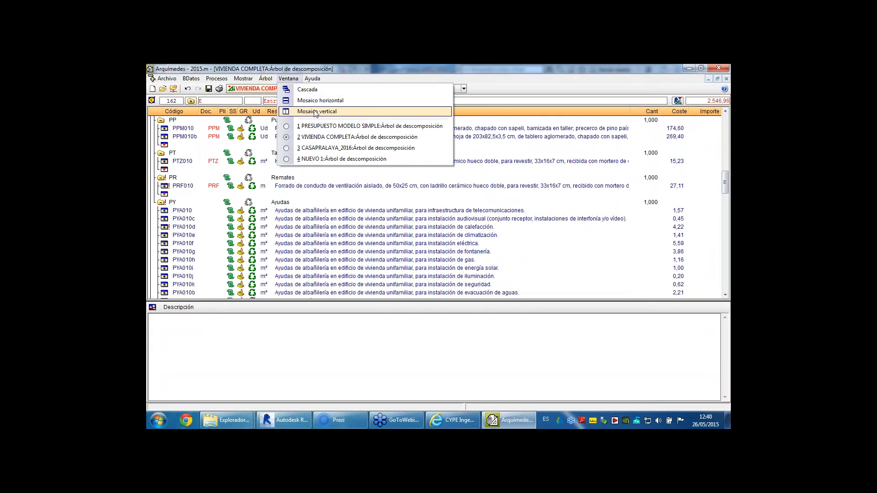
click(322, 148)
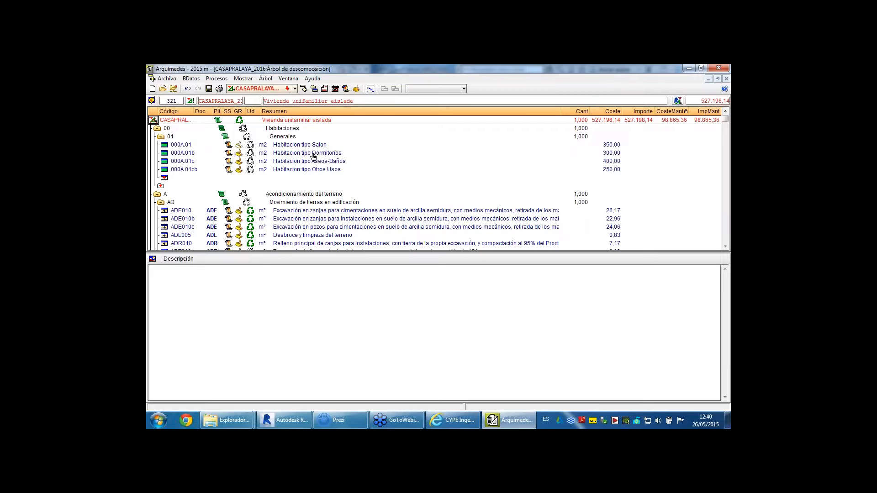
- Review the measured quantities and costs of the work items throughout the CASAPRALAYA_2016 budget chapters
click(292, 169)
scroll(381, 181, down, 5)
scroll(384, 182, down, 10)
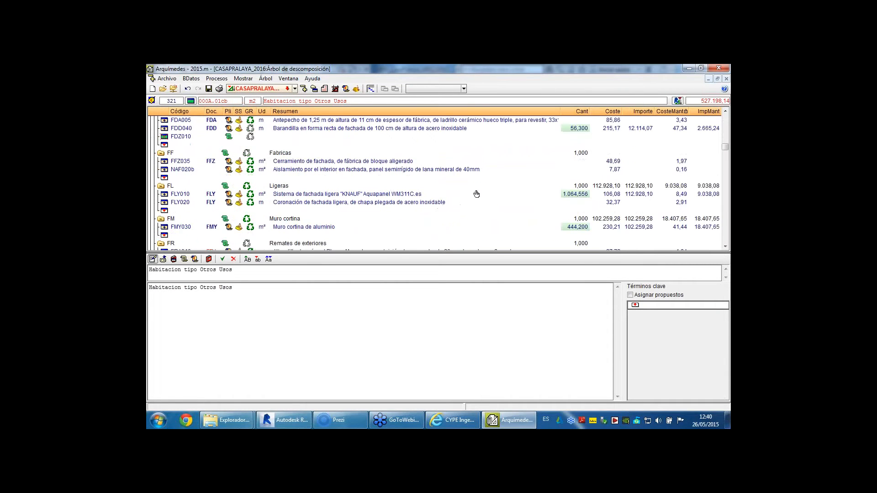
scroll(572, 182, down, 10)
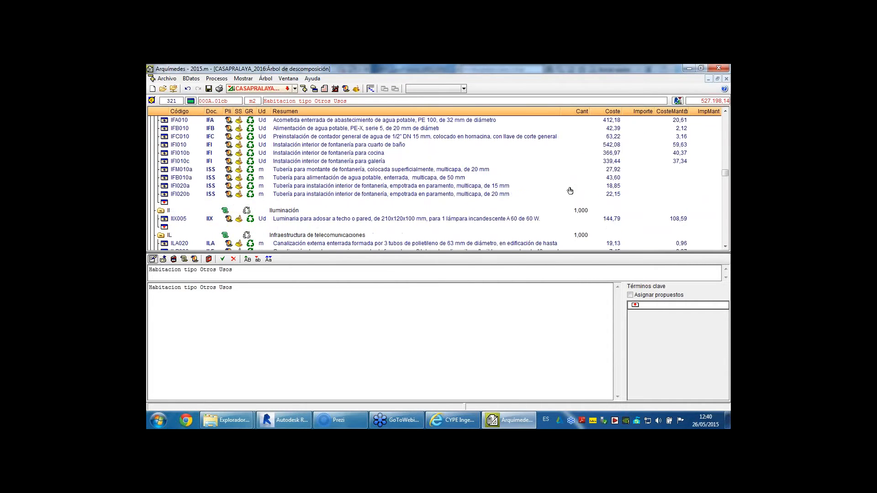
- Switch to Revit and open the sheet M04 - SECCIONES of the CasaPralaya project
click(286, 425)
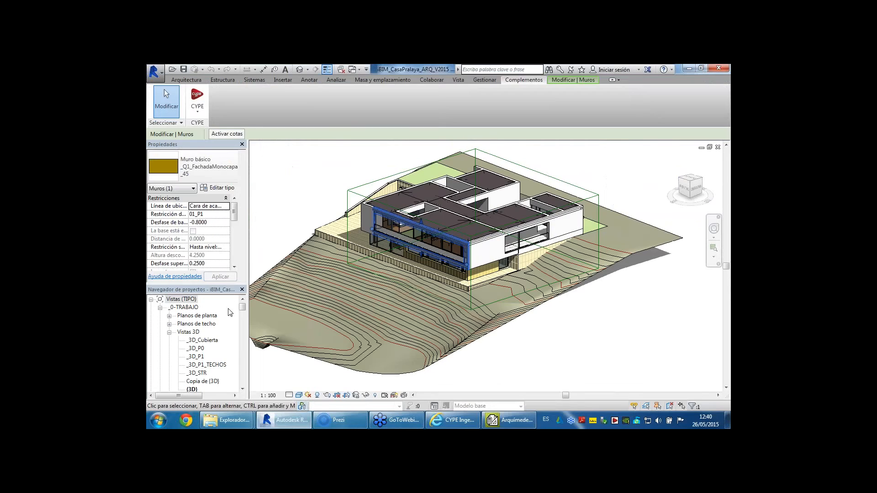
click(170, 336)
scroll(174, 347, down, 1)
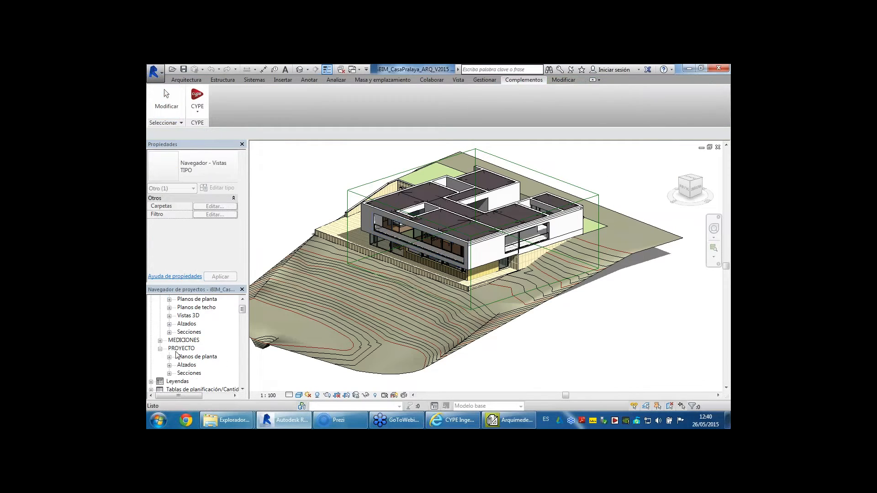
scroll(170, 355, down, 5)
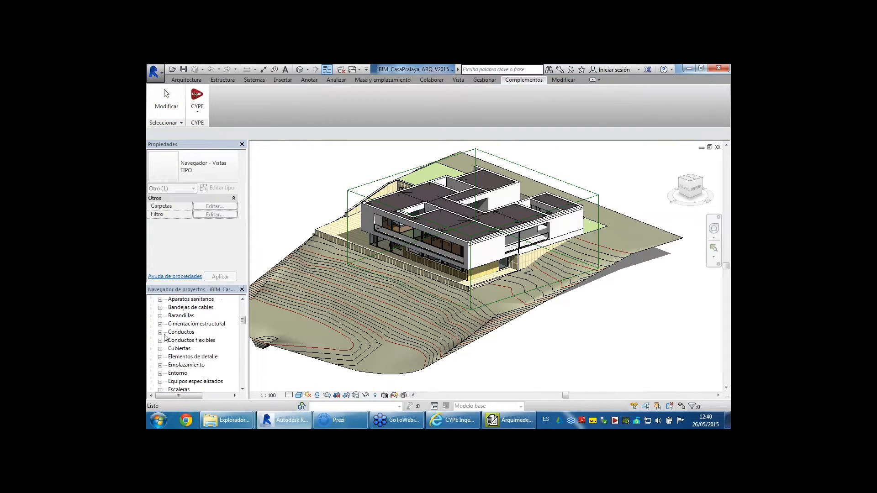
scroll(162, 324, up, 1)
click(151, 308)
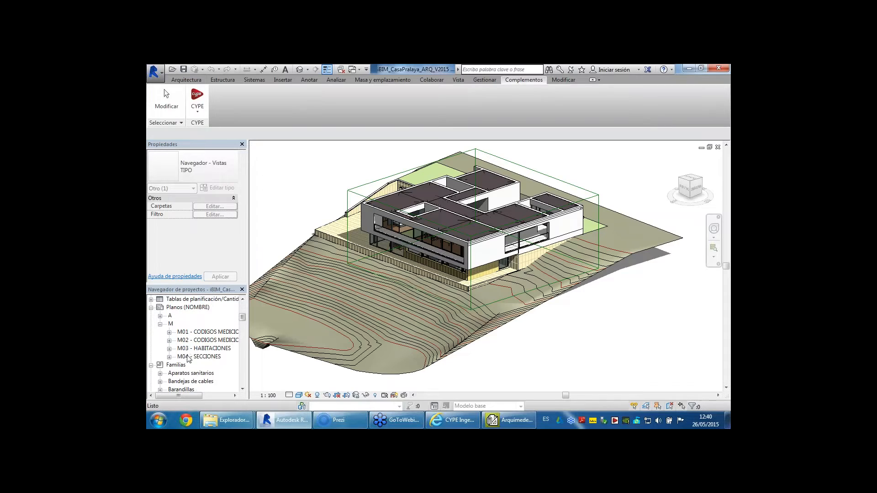
click(196, 357)
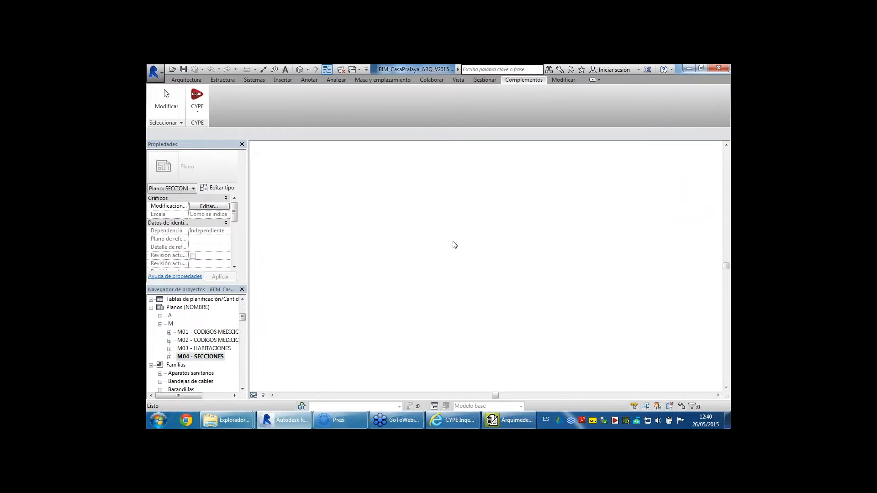
- Examine the keynote tags on the section drawings and the keynote legend of sheet M04
scroll(449, 275, up, 5)
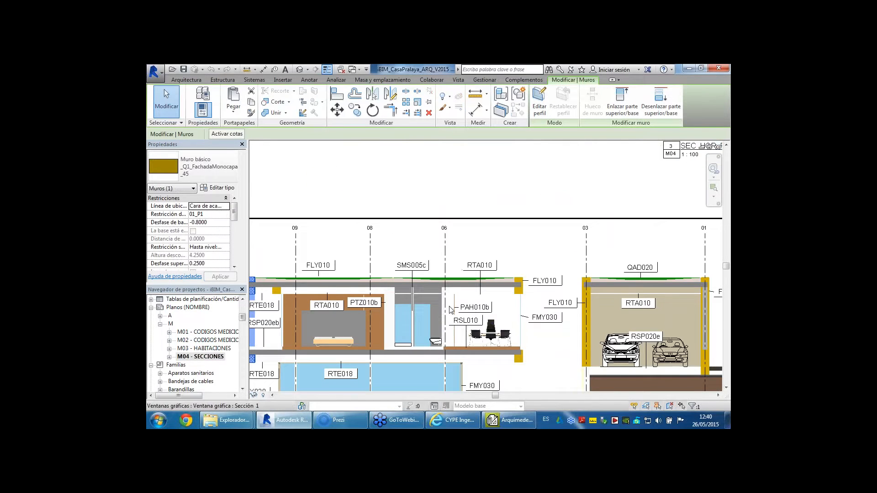
middle_drag(456, 313, 400, 256)
scroll(389, 259, down, 1)
middle_drag(607, 289, 498, 217)
scroll(509, 217, down, 1)
middle_drag(607, 220, 498, 200)
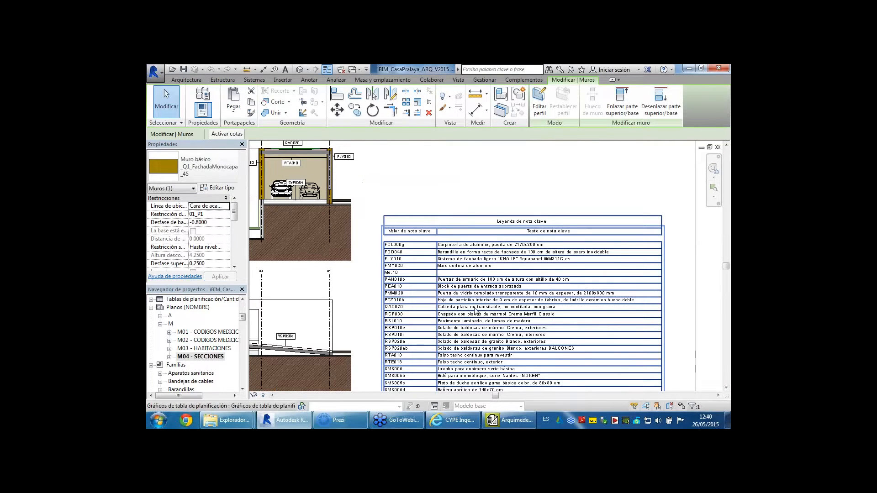
scroll(436, 202, down, 2)
middle_drag(432, 174, 502, 340)
scroll(487, 240, down, 1)
middle_drag(486, 202, 537, 280)
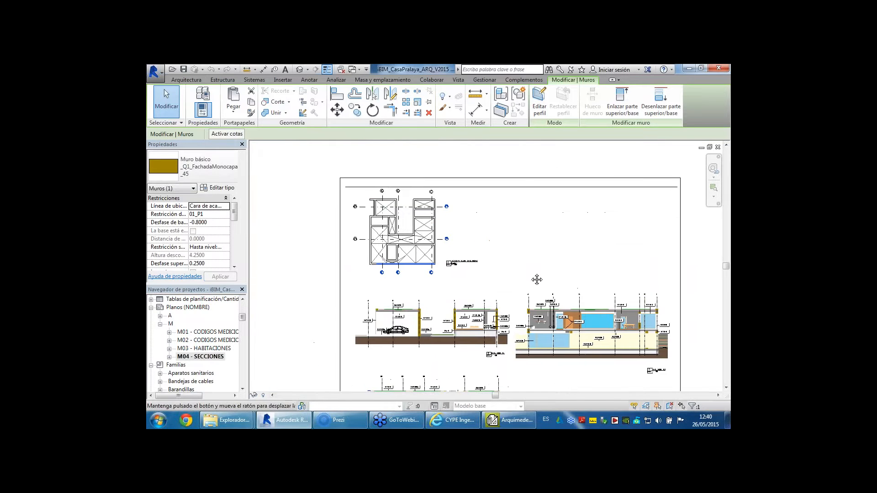
- Collapse the sheets in the project browser and open the {3D} Copia 1 view under MEDICIONES
click(151, 307)
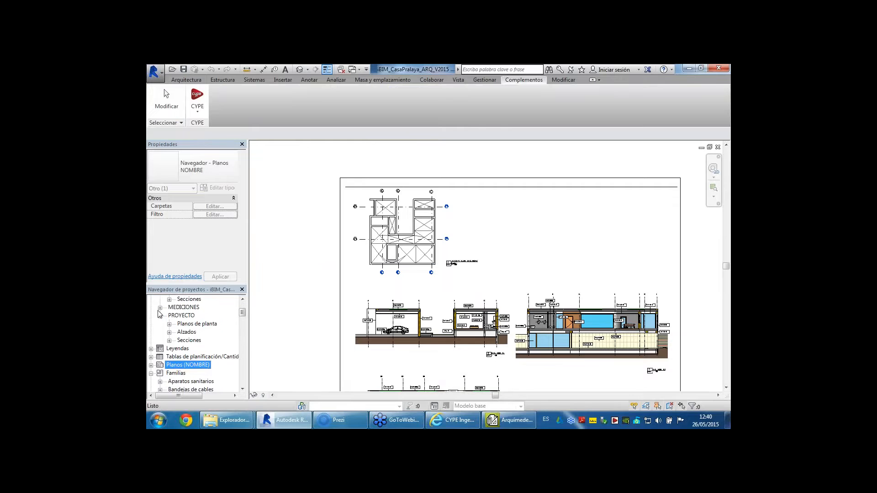
scroll(159, 314, up, 2)
scroll(168, 347, down, 2)
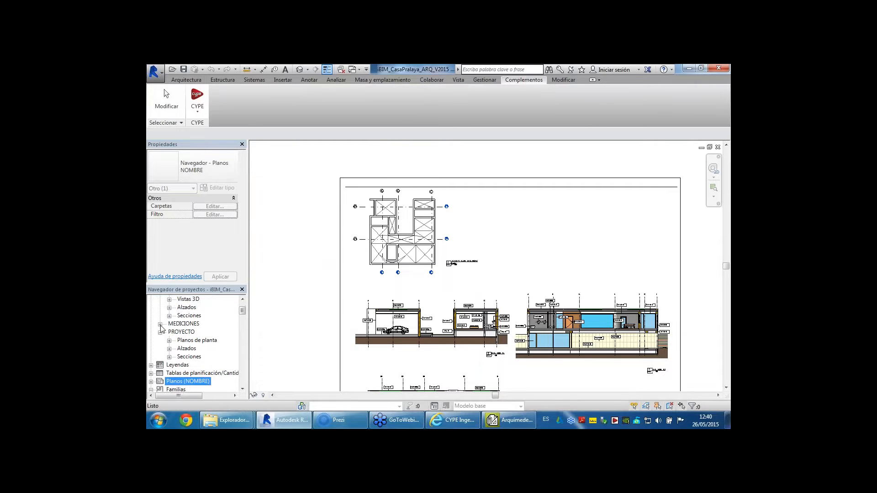
click(159, 325)
scroll(192, 347, down, 3)
double_click(201, 340)
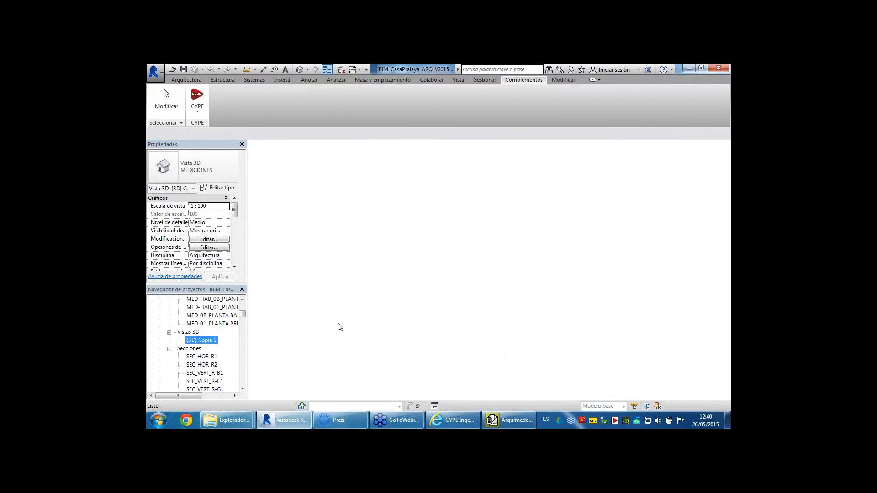
- Examine the keynote tags on the facades and roof in the 3D view and display the annotation commands
click(320, 228)
scroll(524, 243, up, 3)
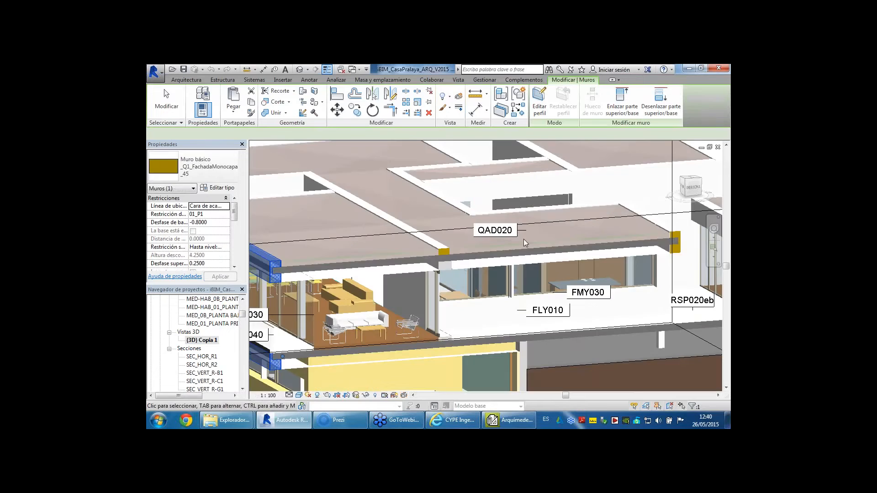
scroll(523, 239, down, 5)
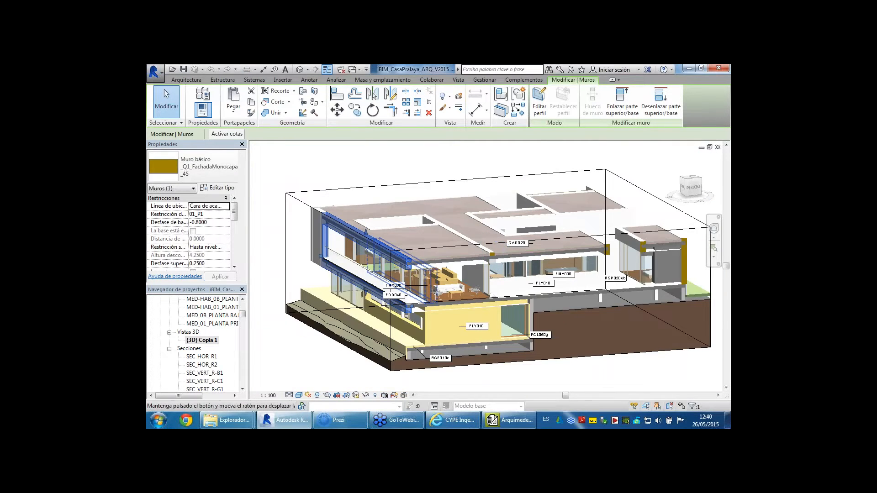
click(314, 81)
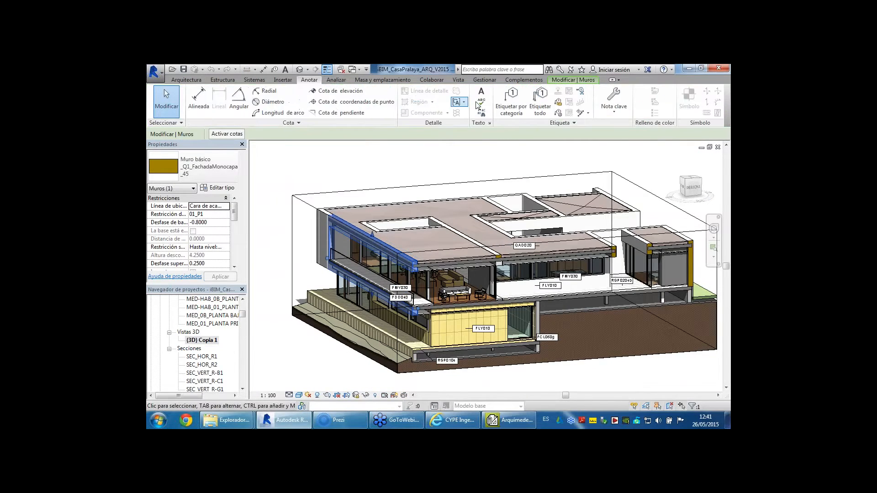
- Preview element keynote tags on a facade wall and the roofs of the 3D view, and leave the tool without placing any
click(604, 111)
click(630, 125)
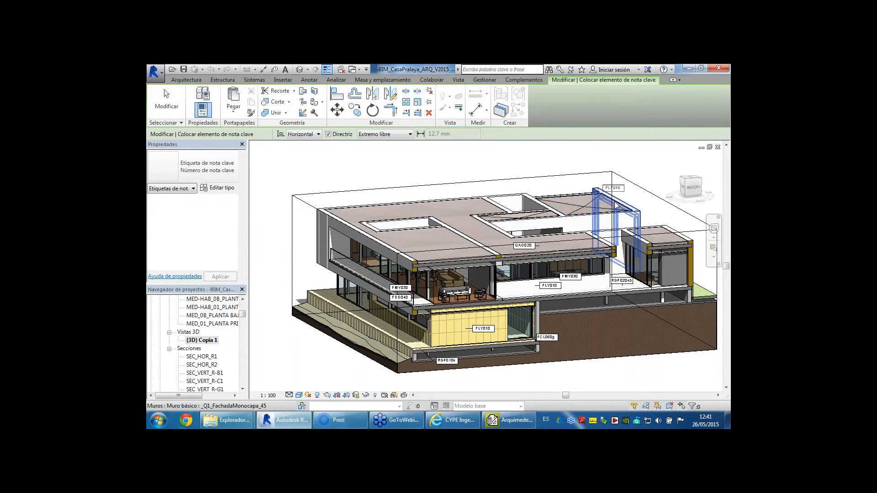
scroll(656, 232, up, 2)
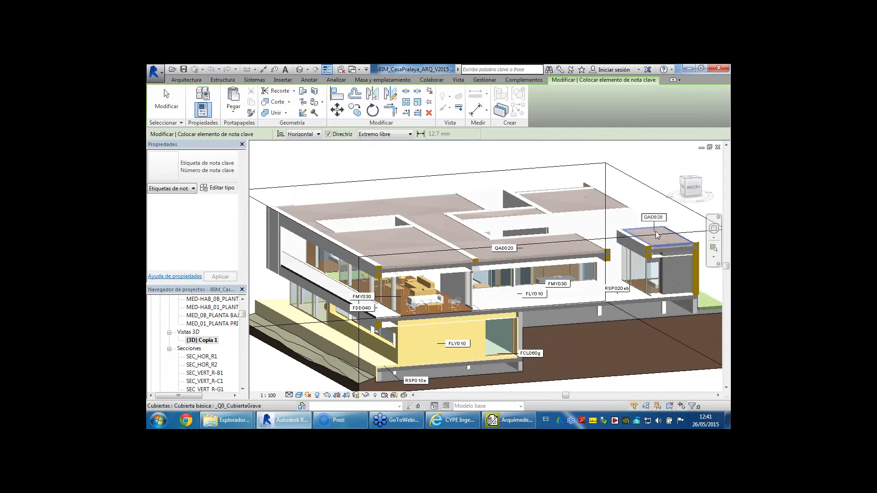
scroll(653, 229, down, 2)
key(Escape)
key(Escape)
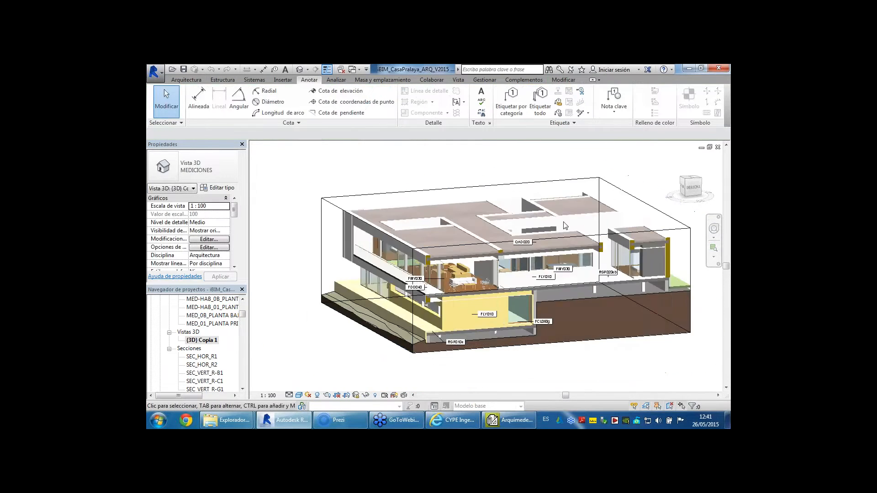
- Go through the open views to reach the 3D view of the structural model iBIM_CasaPralaya_STR_V2015
scroll(566, 226, down, 2)
middle_drag(537, 178, 498, 188)
key(ctrl+Tab)
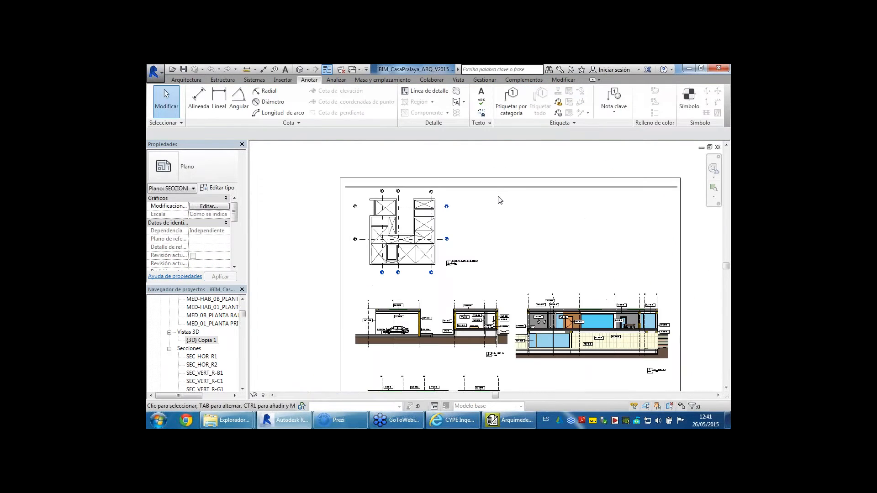
key(ctrl+Tab)
key(ctrl+Tab)
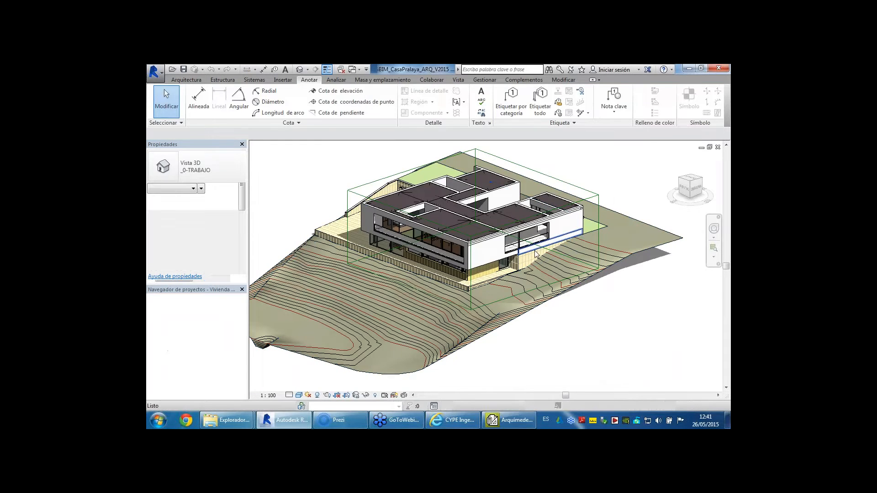
key(ctrl+Tab)
key(ctrl+Tab)
key(ctrl+Tab)
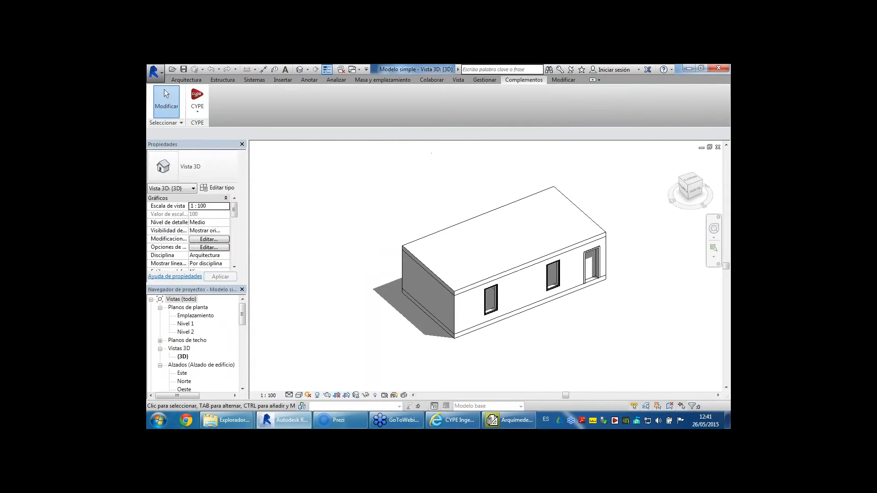
- Launch the CYPE measurement link from the structural model and choose to link it with an Arquímedes job
scroll(525, 284, down, 2)
shift+middle_drag(525, 284, 505, 328)
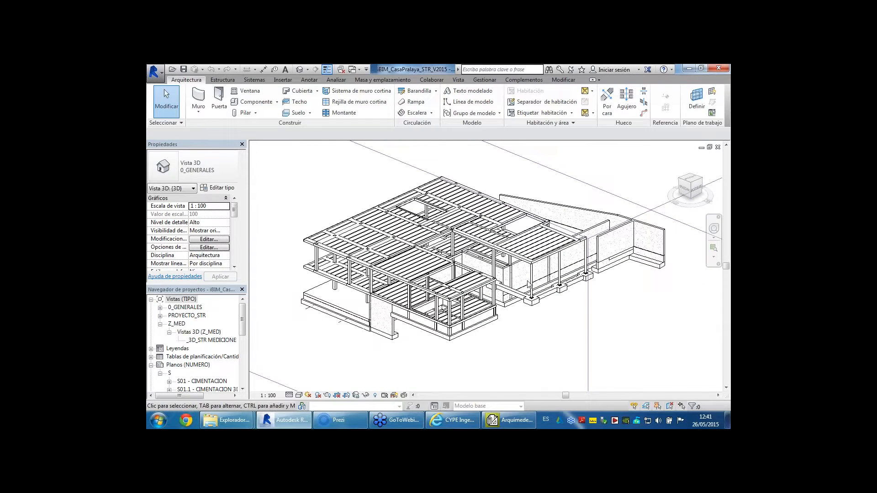
shift+middle_drag(529, 283, 496, 315)
scroll(475, 289, up, 2)
scroll(485, 286, down, 3)
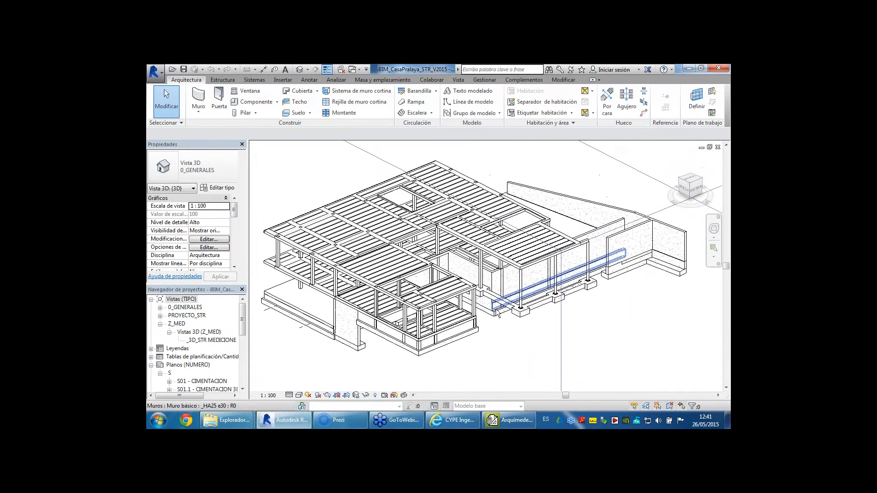
click(524, 80)
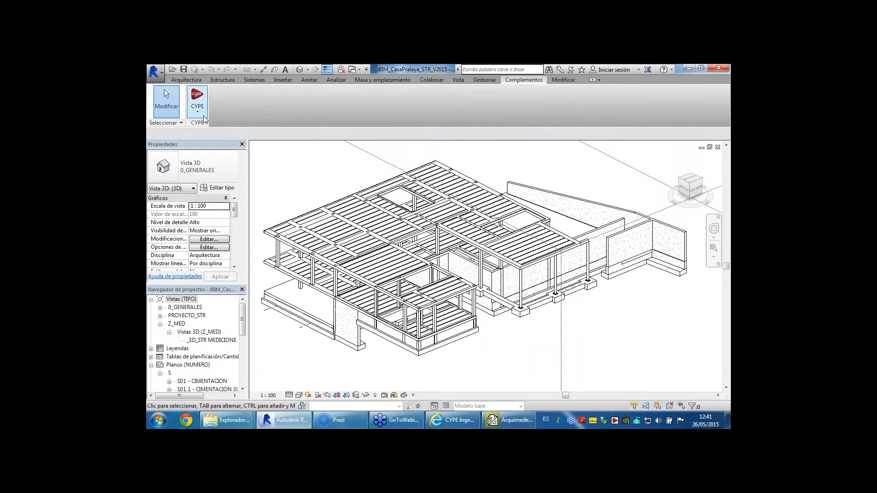
click(198, 102)
click(226, 127)
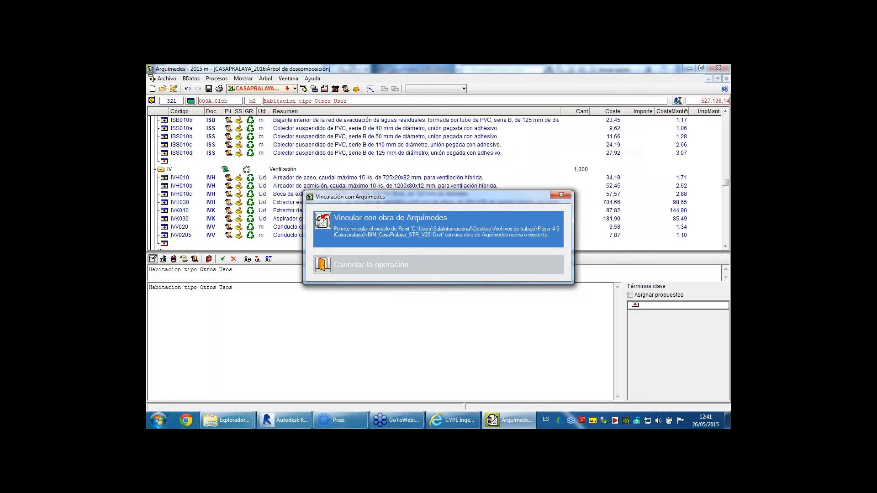
click(365, 217)
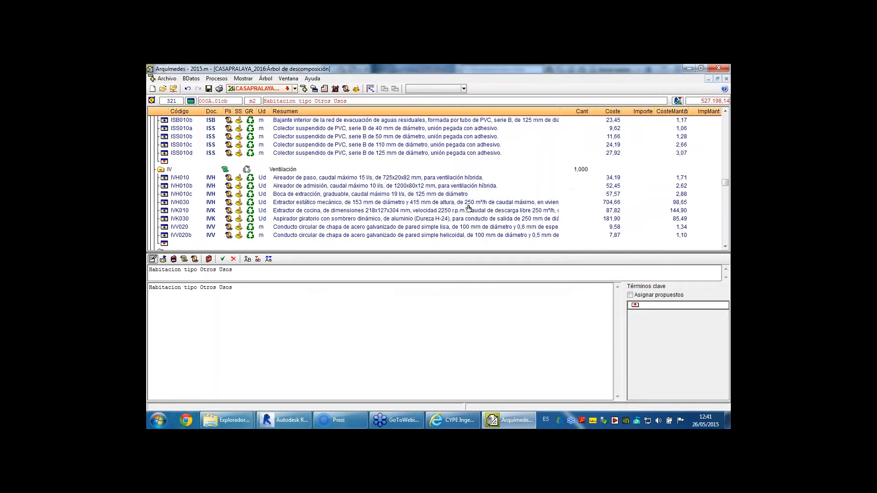
- Enlarge the decomposition tree in Arquímedes, browse the budget's installation items and return to the structural model in Revit
drag(479, 252, 479, 302)
scroll(678, 211, up, 10)
scroll(678, 210, up, 3)
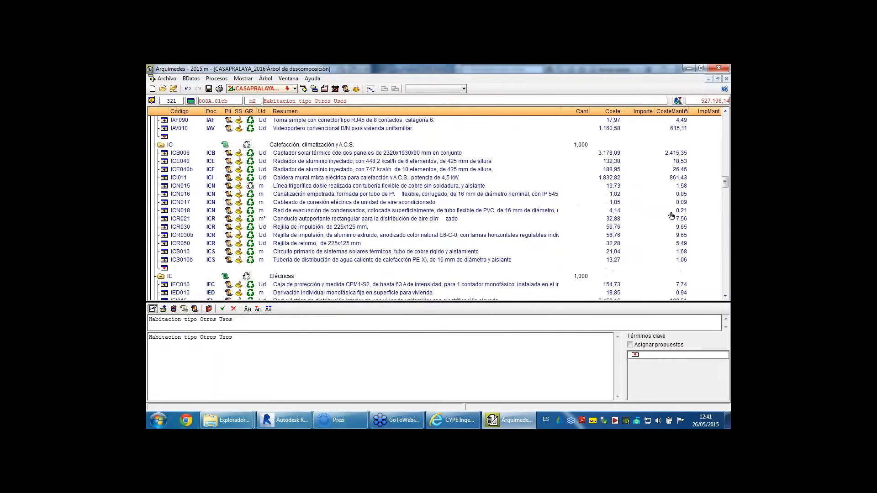
click(305, 418)
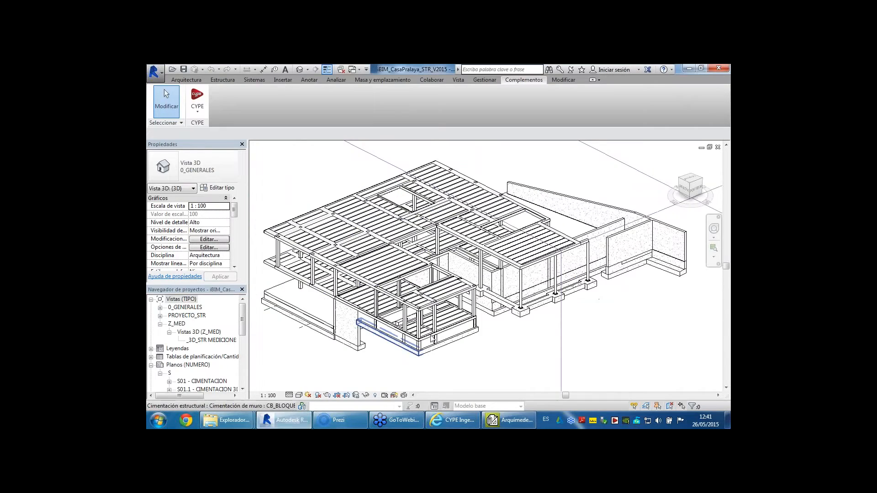
scroll(502, 324, down, 3)
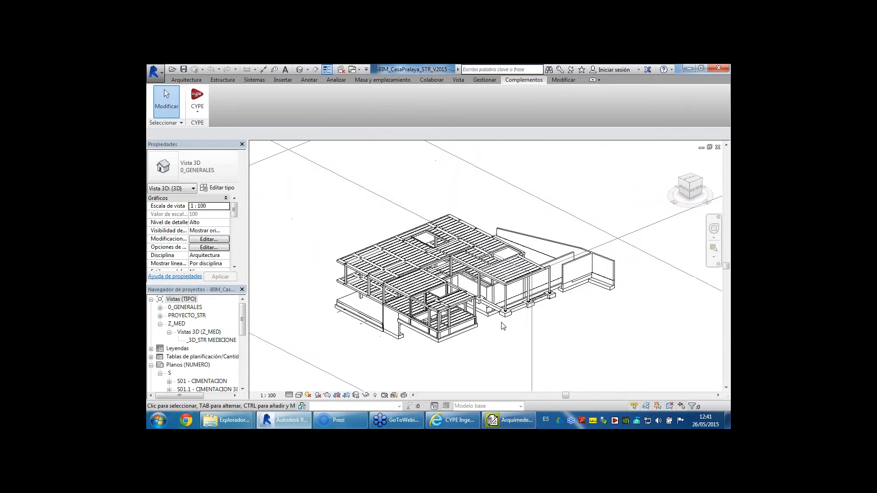
click(351, 420)
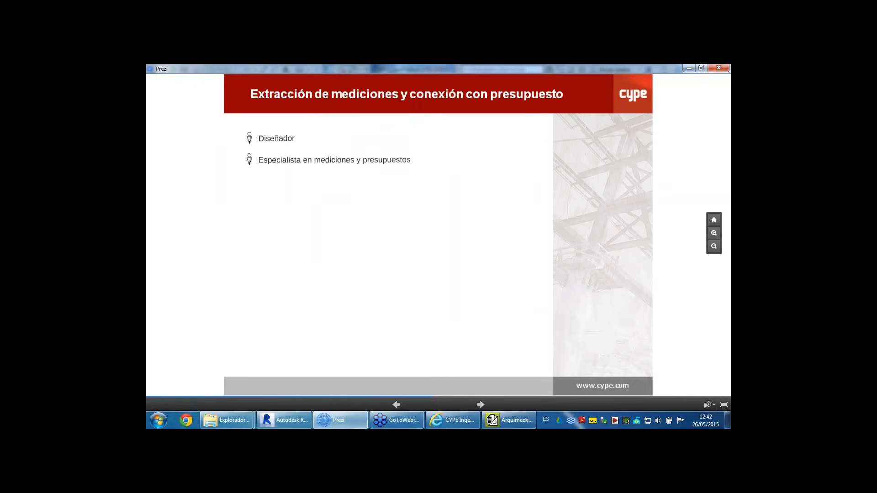
key(Right)
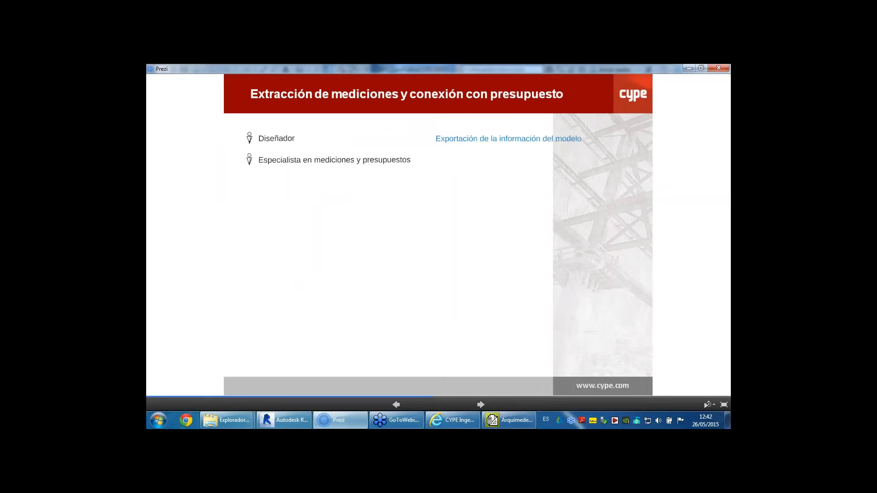
key(Right)
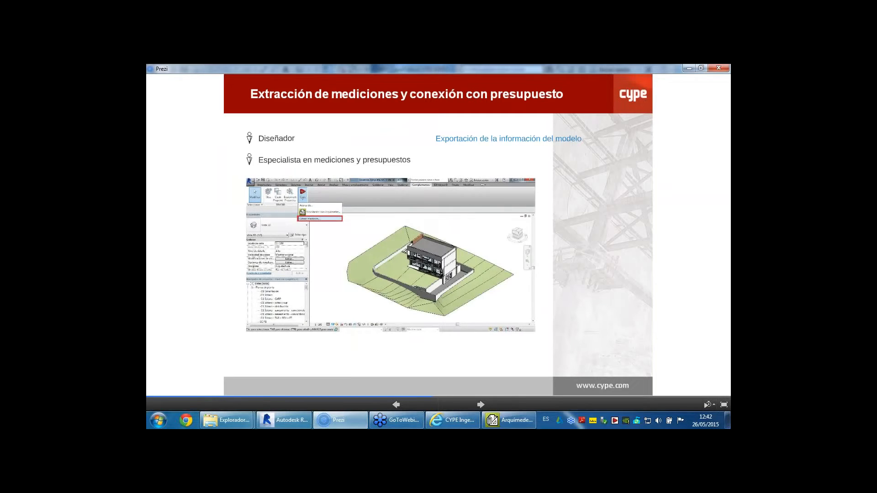
key(Right)
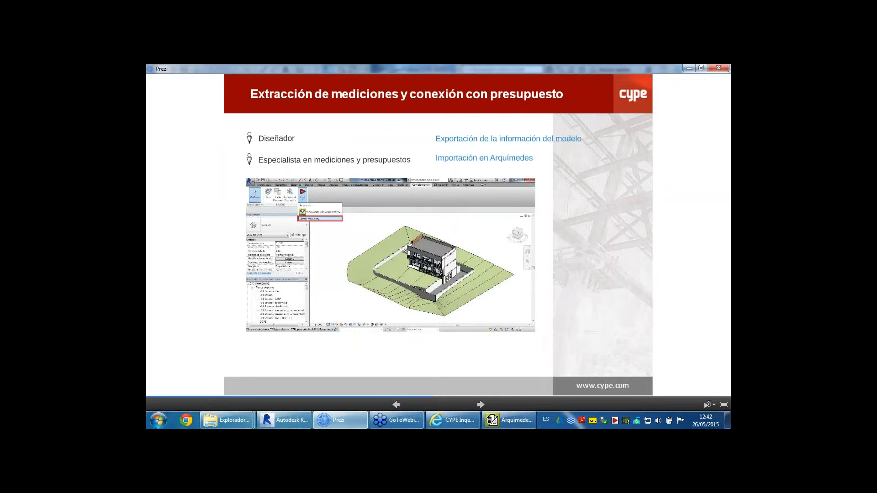
key(Right)
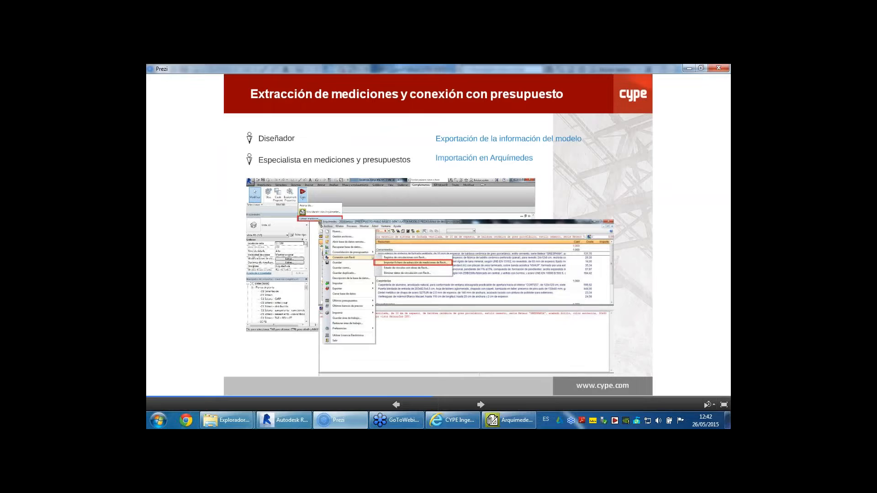
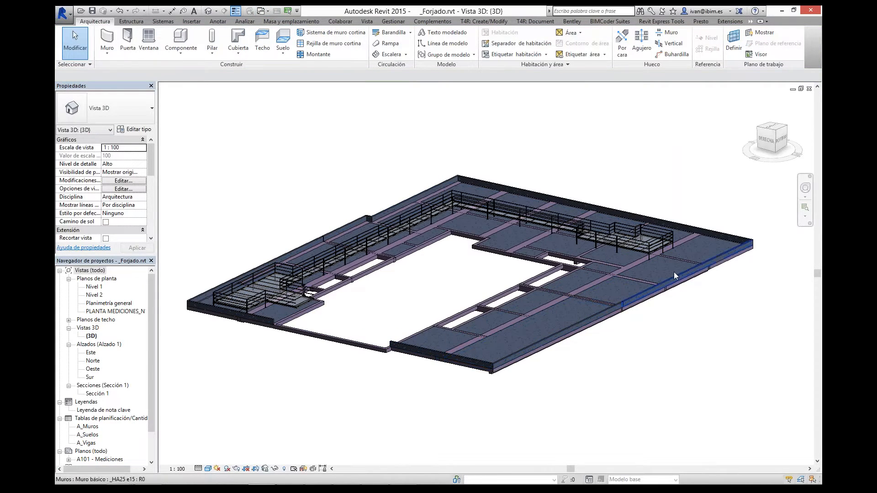
- Examine the slabs, perimeter walls and beams around the central opening in the 3D view of _Forjado.rvt
scroll(693, 264, up, 4)
scroll(694, 264, up, 1)
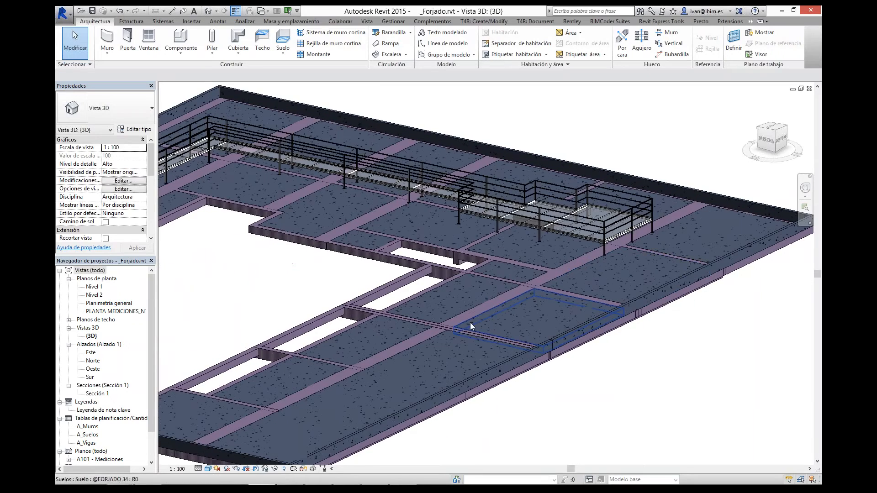
middle_drag(488, 327, 650, 293)
middle_drag(426, 298, 519, 253)
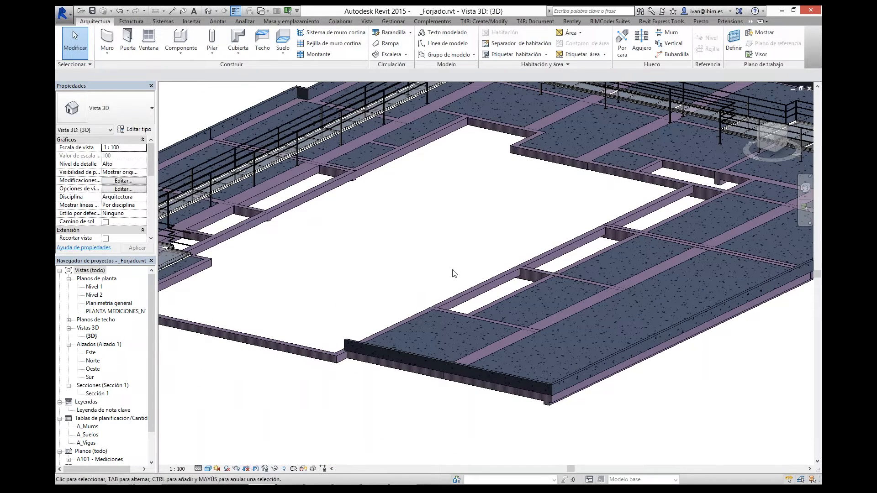
scroll(454, 274, down, 1)
scroll(461, 273, up, 3)
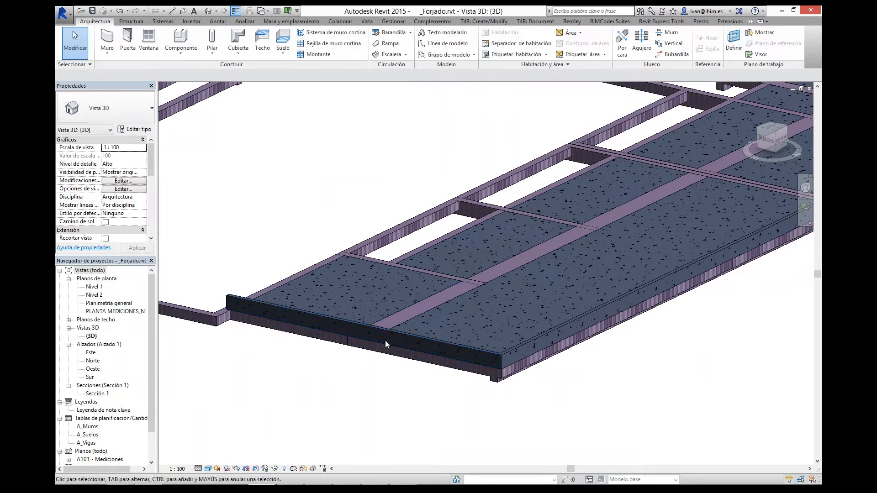
scroll(360, 366, down, 3)
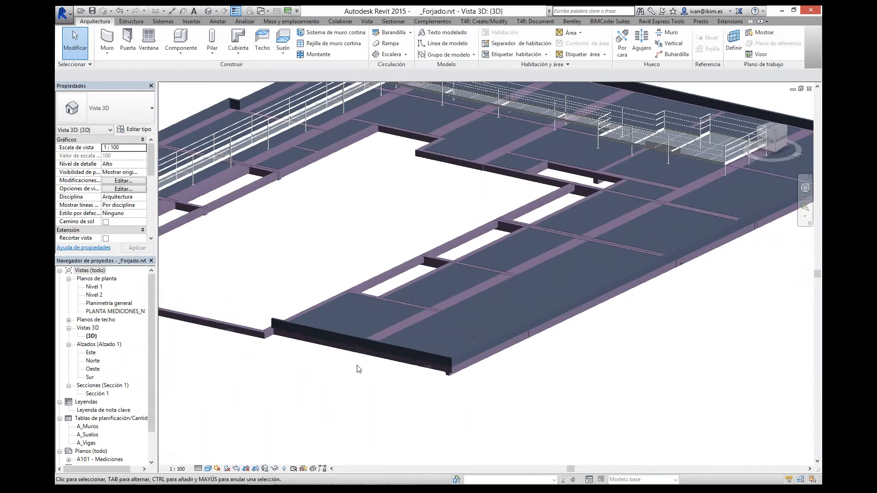
scroll(390, 169, up, 5)
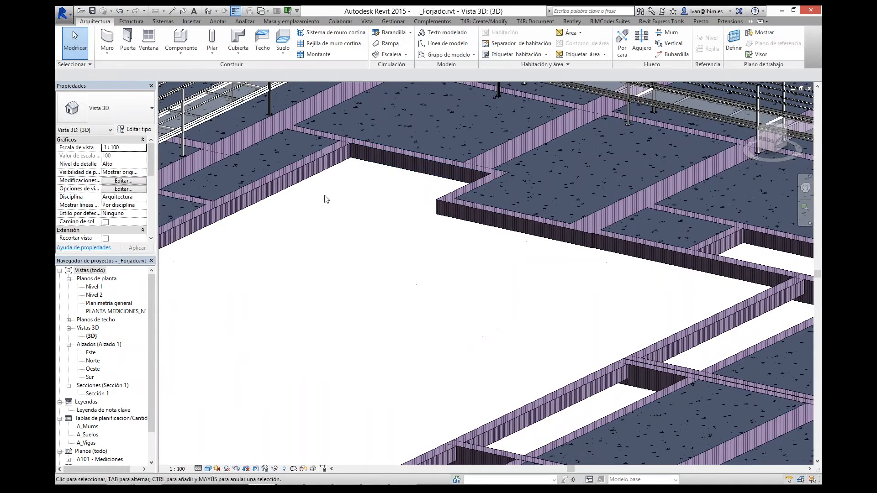
scroll(410, 217, down, 2)
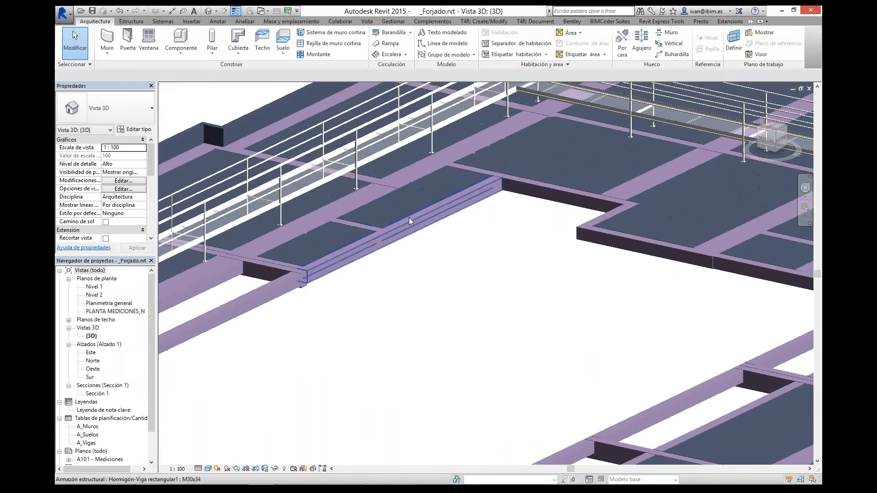
scroll(318, 330, up, 1)
middle_drag(317, 331, 508, 274)
scroll(558, 268, down, 2)
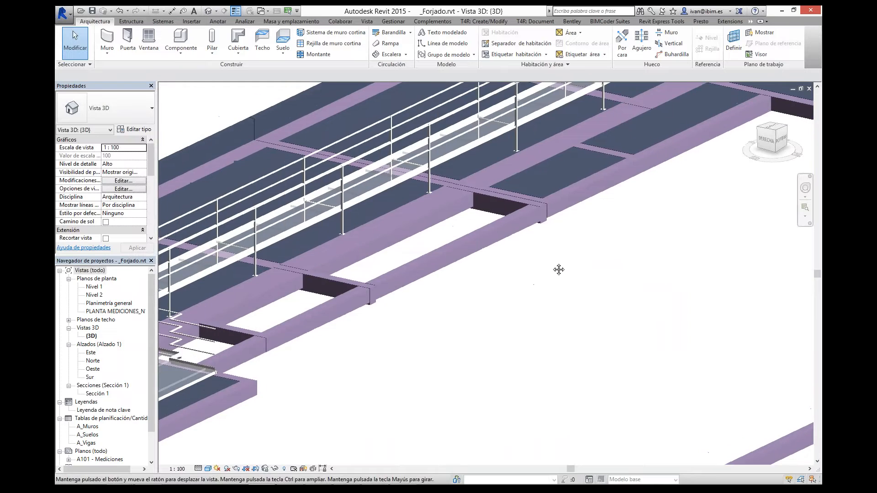
- Select the M30x34 concrete beam beside the opening, inspect its properties and clear the selection
scroll(477, 235, up, 6)
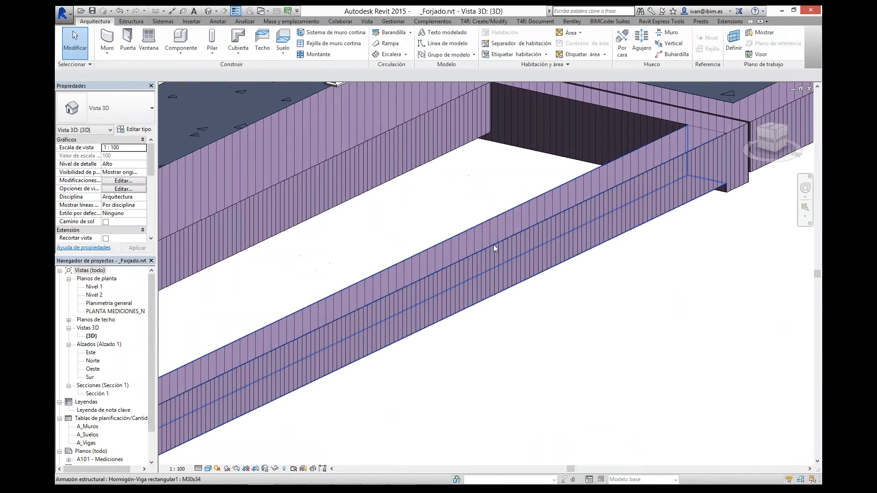
click(493, 245)
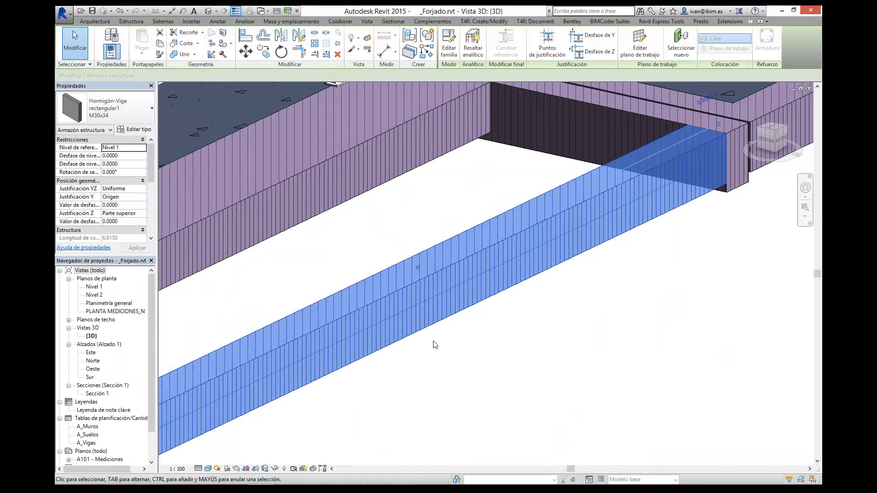
scroll(434, 345, down, 5)
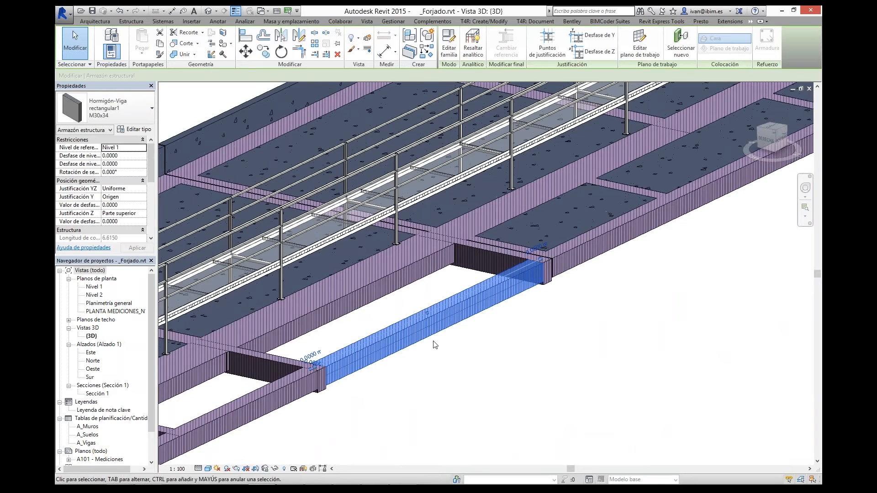
scroll(435, 345, down, 1)
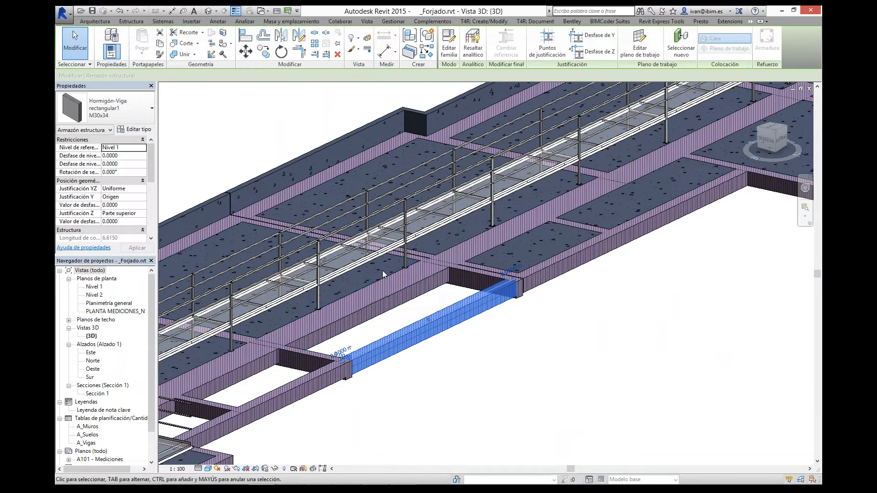
scroll(383, 271, up, 4)
key(Escape)
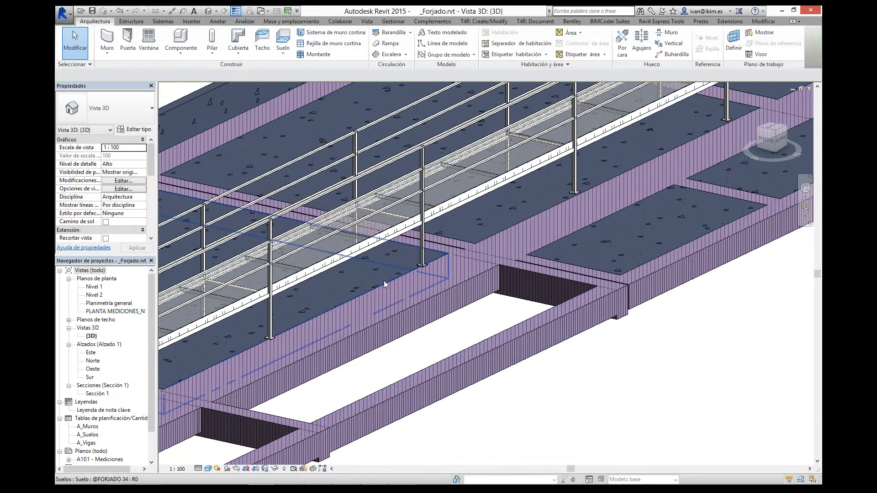
- Select the linked walkway model _Pasarela.rvt on the floor structure
scroll(492, 352, down, 4)
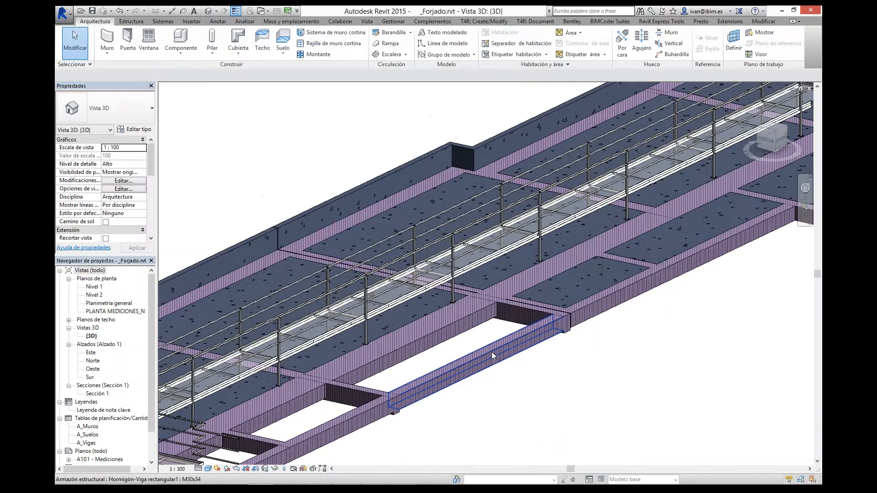
scroll(492, 352, down, 5)
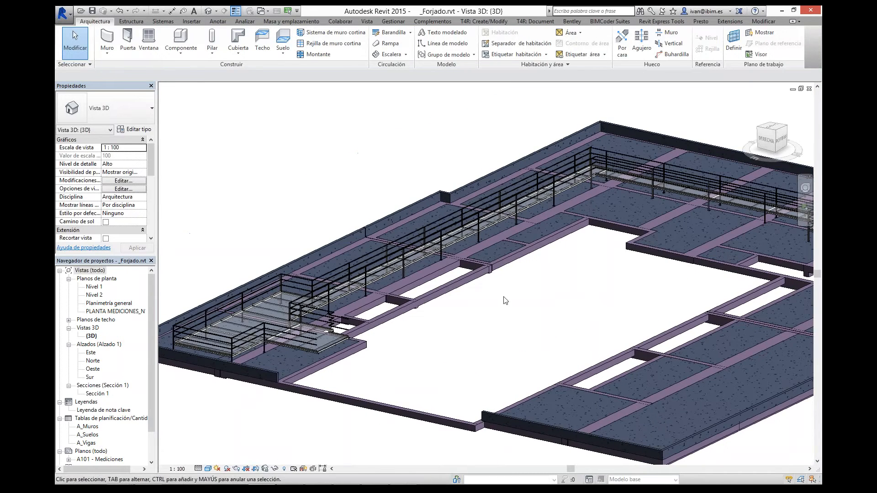
click(516, 200)
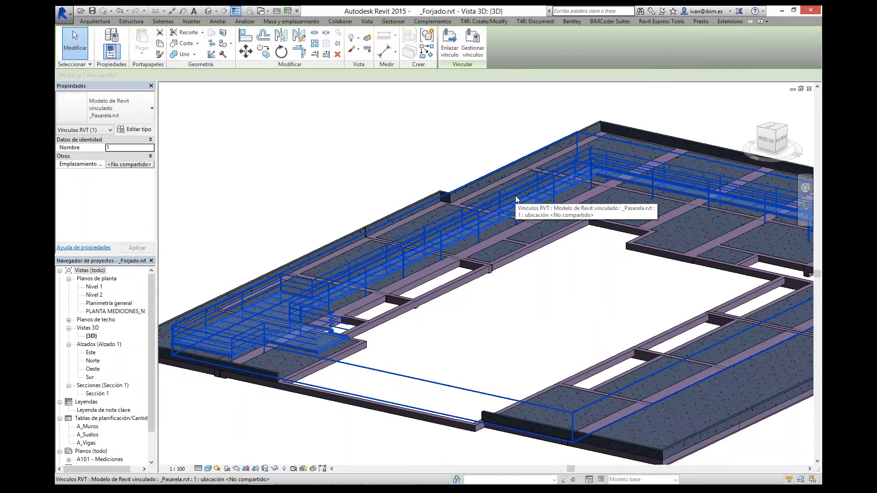
- Select the linked walkway model _Pasarela.rvt once more and clear the selection
click(365, 180)
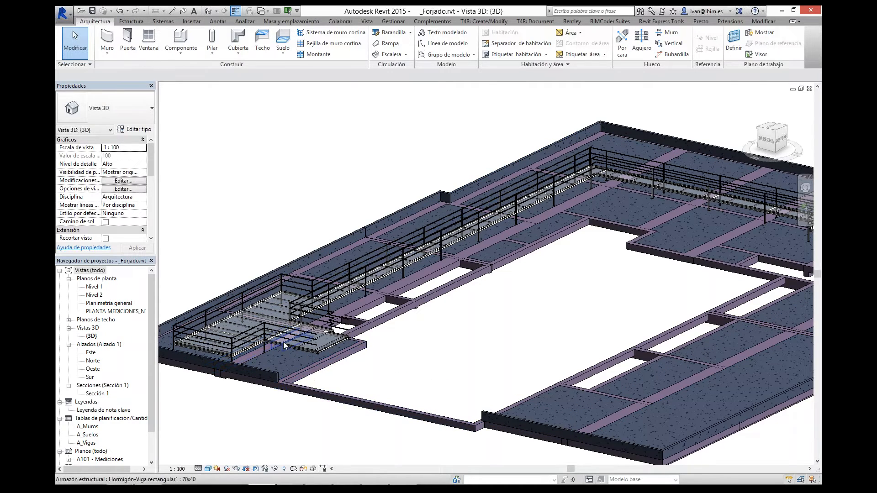
click(260, 331)
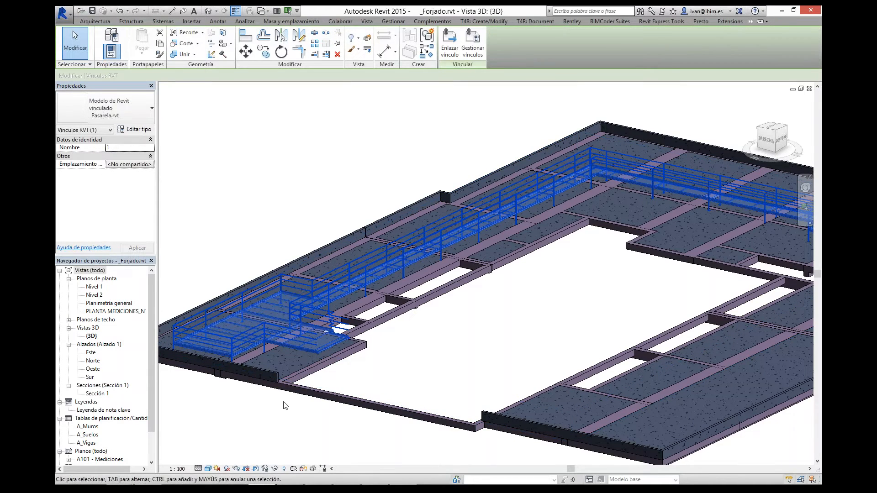
click(372, 190)
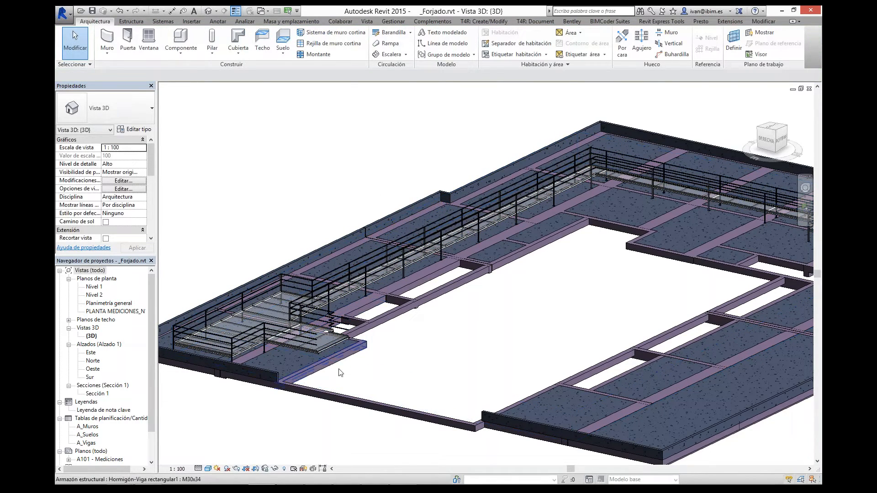
- Switch to Arquímedes and display the decomposition tree of the PRESENTACIONCYPE_FORJADO budget
mouse_move(357, 482)
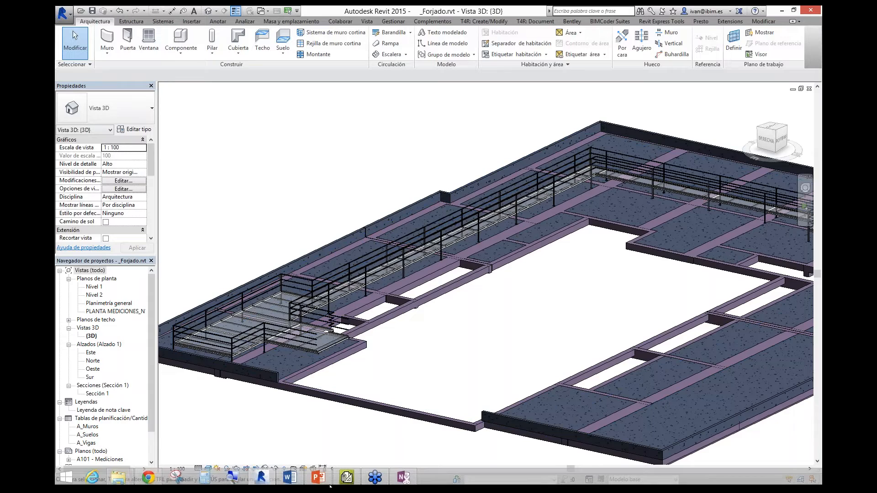
click(357, 481)
click(197, 20)
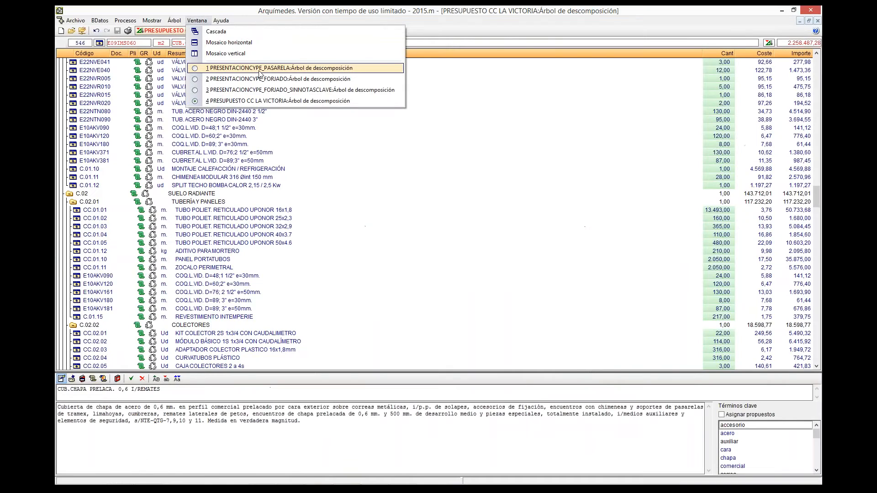
click(289, 79)
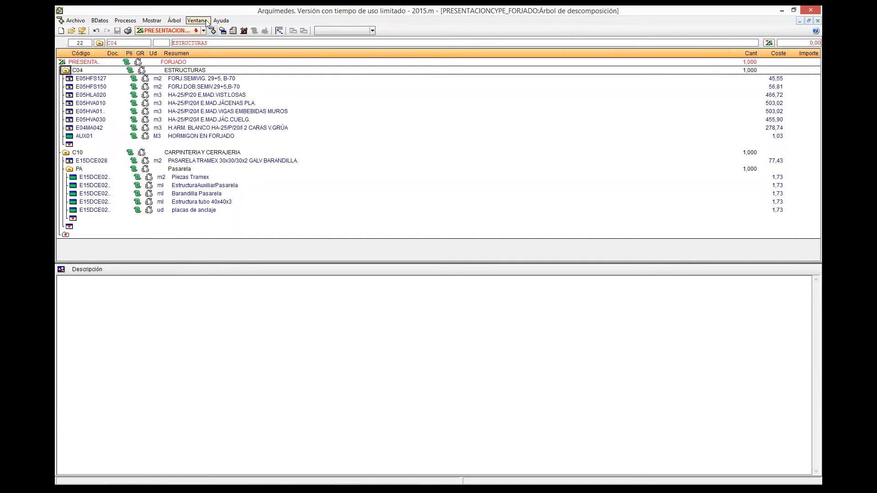
click(197, 20)
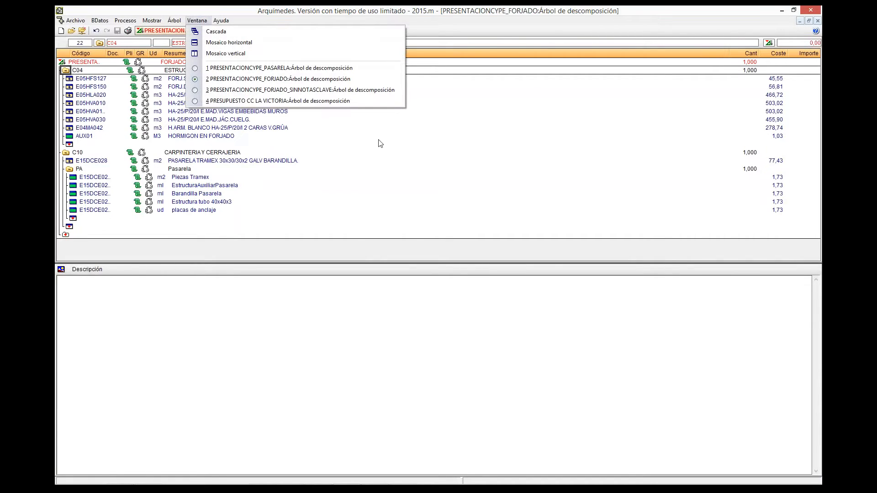
click(375, 178)
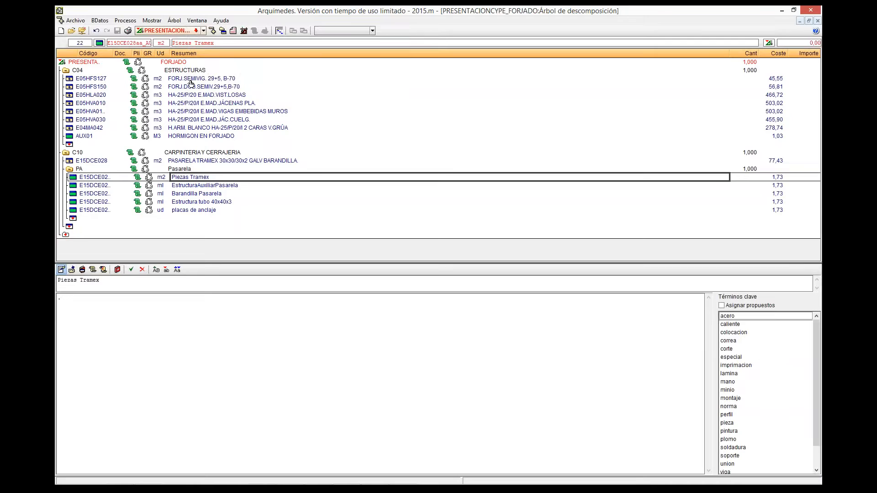
- Review the descriptions of the floor, beam and white concrete wall items in chapter C04 ESTRUCTURAS
click(191, 81)
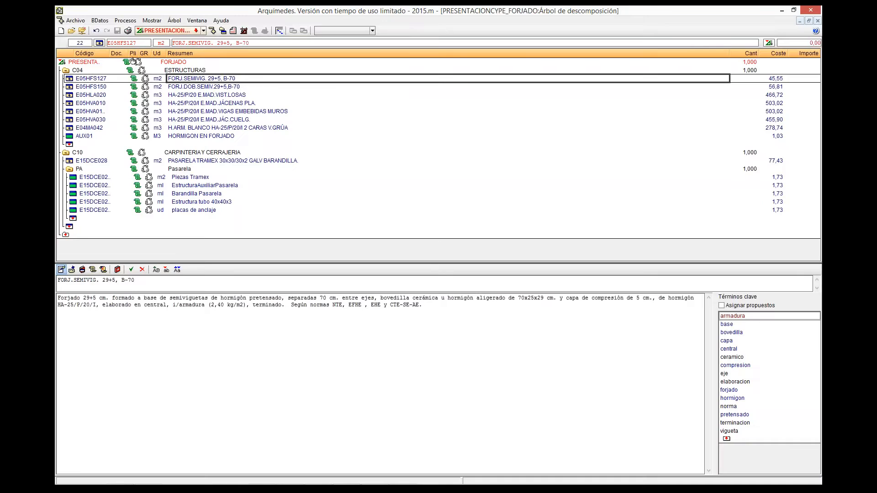
click(83, 87)
click(86, 104)
click(87, 112)
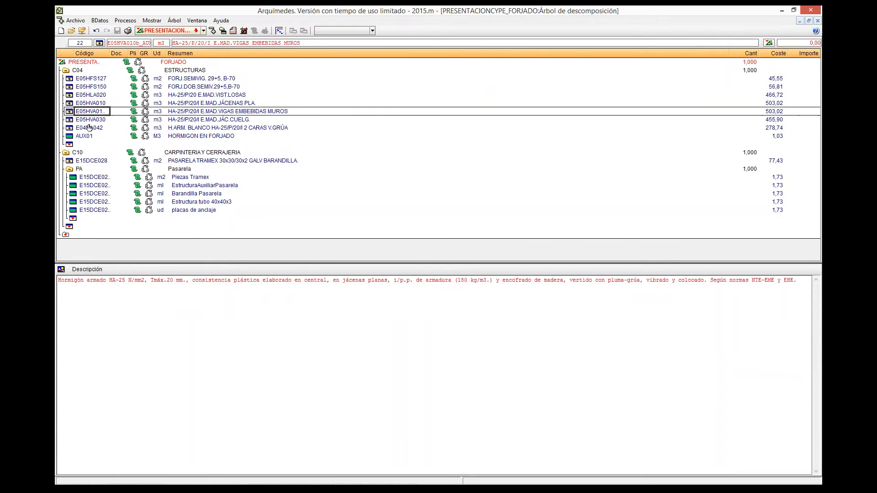
click(89, 128)
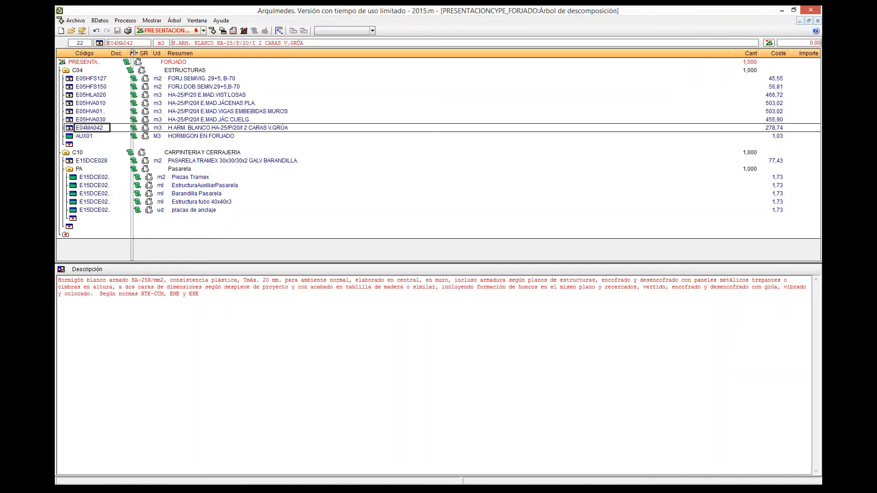
- Widen the Código column to show the full codes and review items E05HFS127 and E04MA042
drag(133, 53, 159, 53)
click(209, 79)
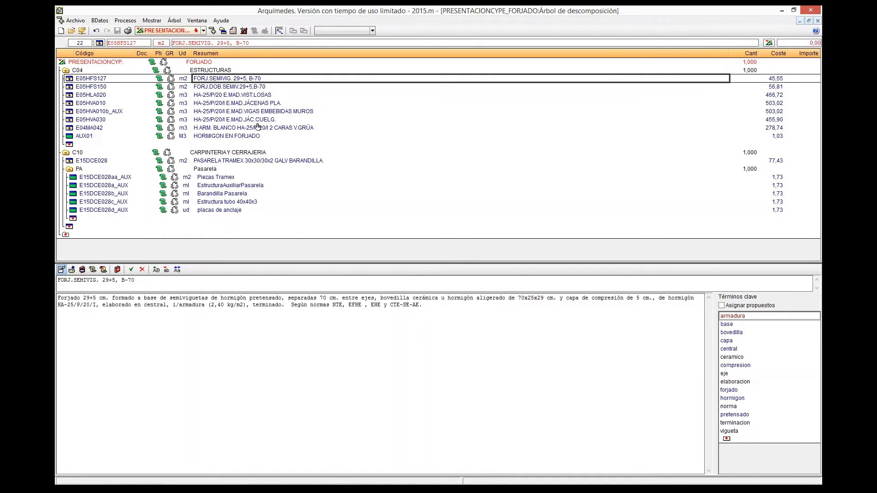
click(243, 129)
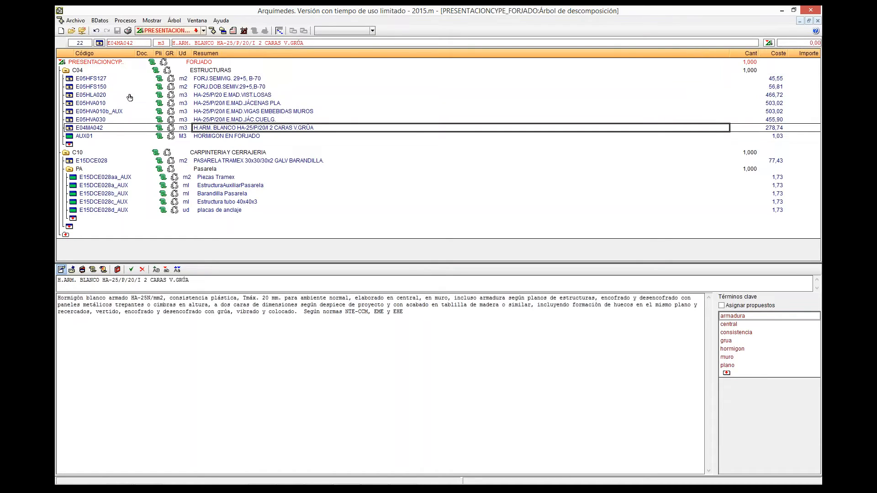
click(80, 145)
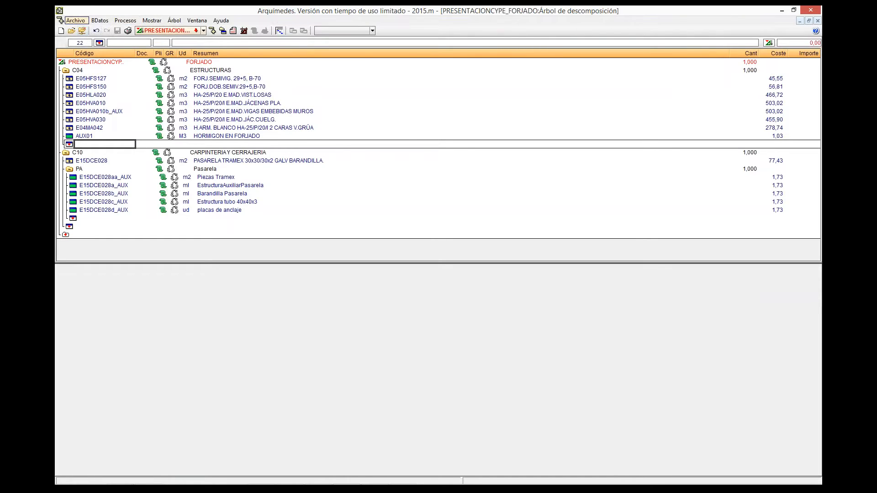
- Start generating a keynote file for Revit from the budget, with only Capítulos y partidas as its content
click(79, 20)
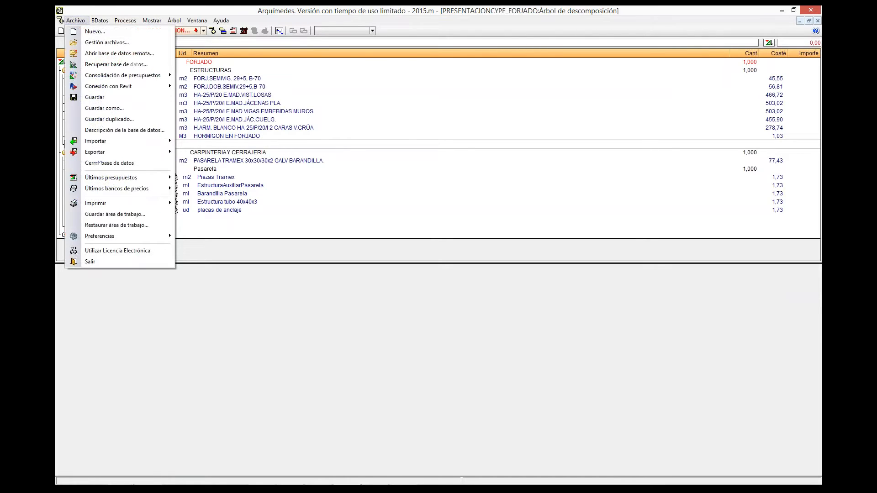
click(116, 14)
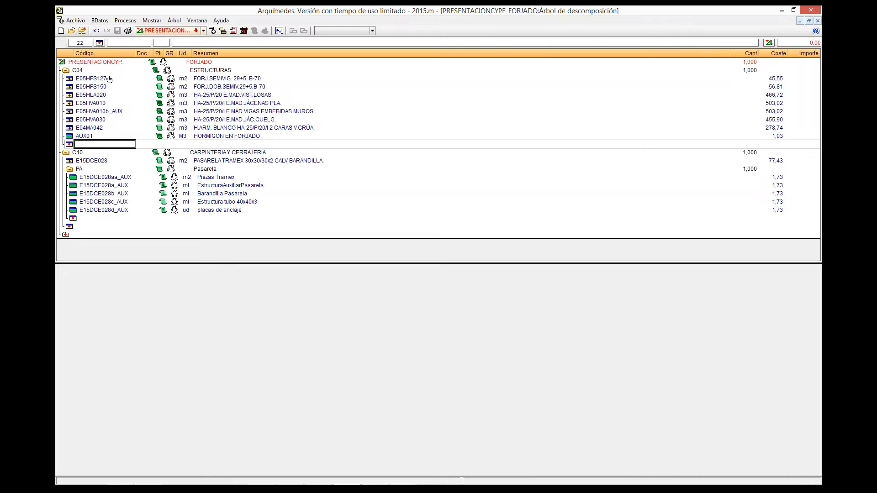
click(73, 21)
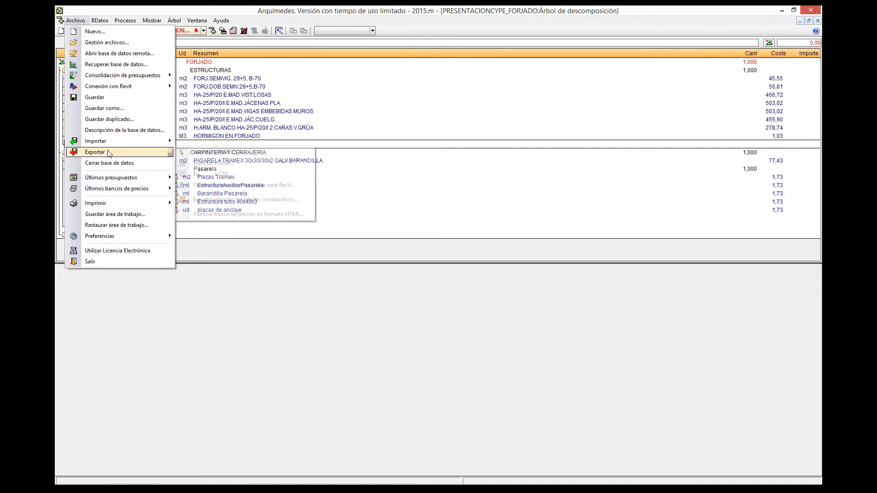
mouse_move(115, 152)
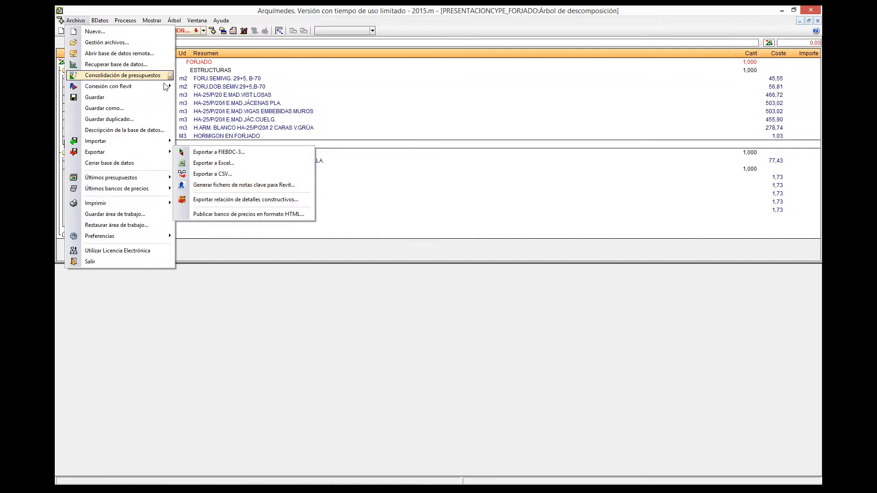
click(208, 186)
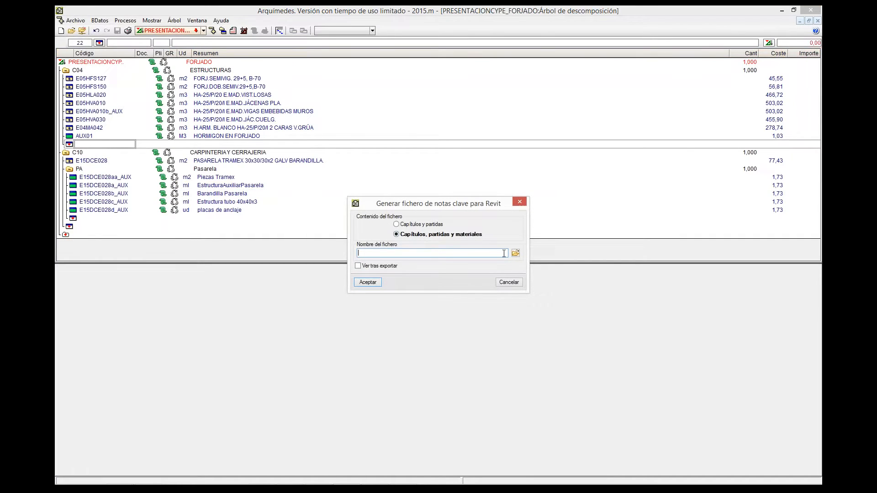
click(397, 225)
- Export the keynotes to NotasClave_Arquimedes.txt in the folder _INFORME CYPE 12_PresentacionConferencia 2015-05-26
click(516, 253)
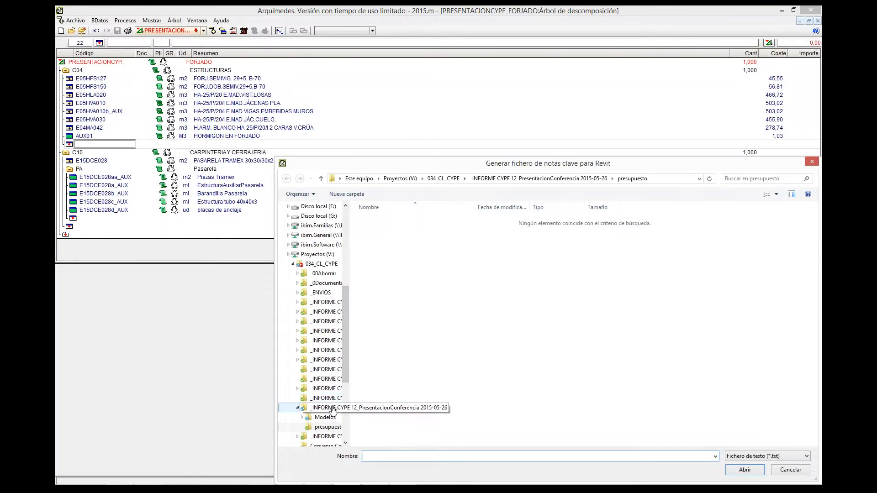
click(331, 411)
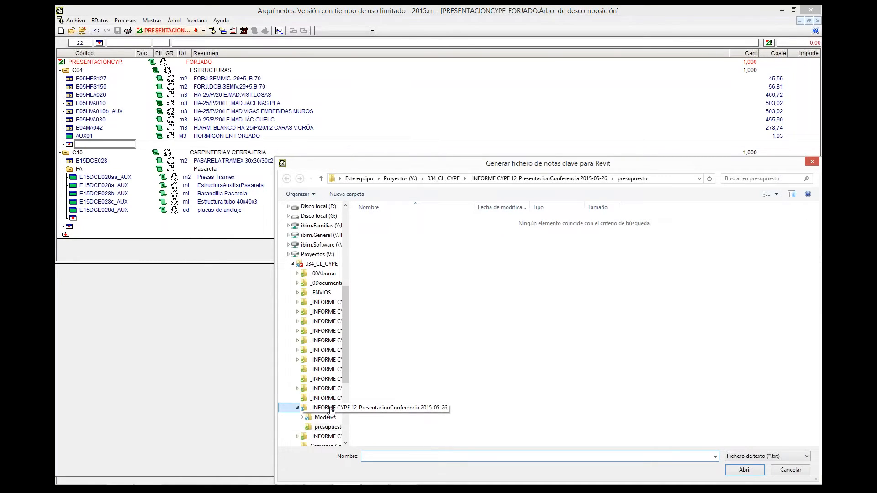
click(407, 241)
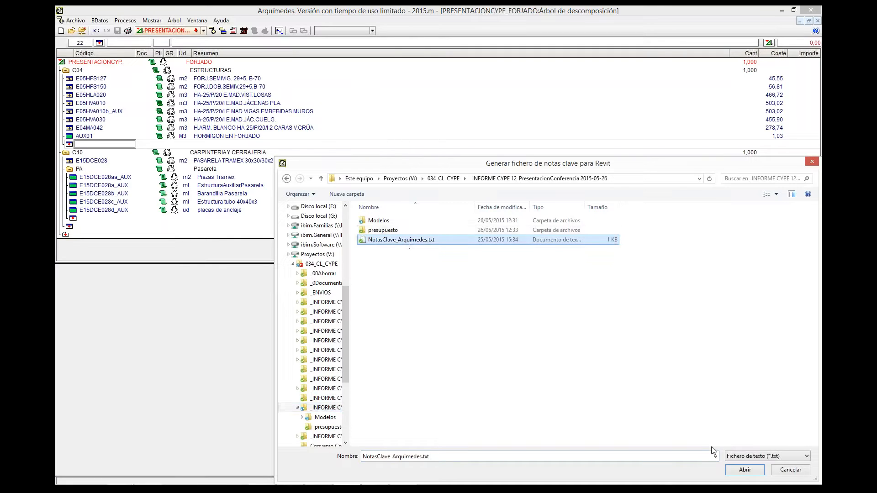
click(745, 470)
click(369, 282)
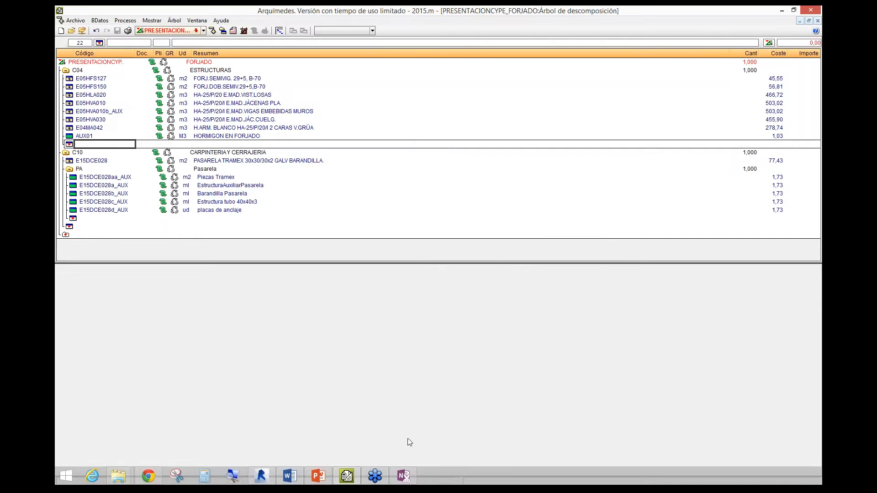
- Switch to Revit and open the keynote list from the type properties of the short _HA25 e15 perimeter wall
click(267, 479)
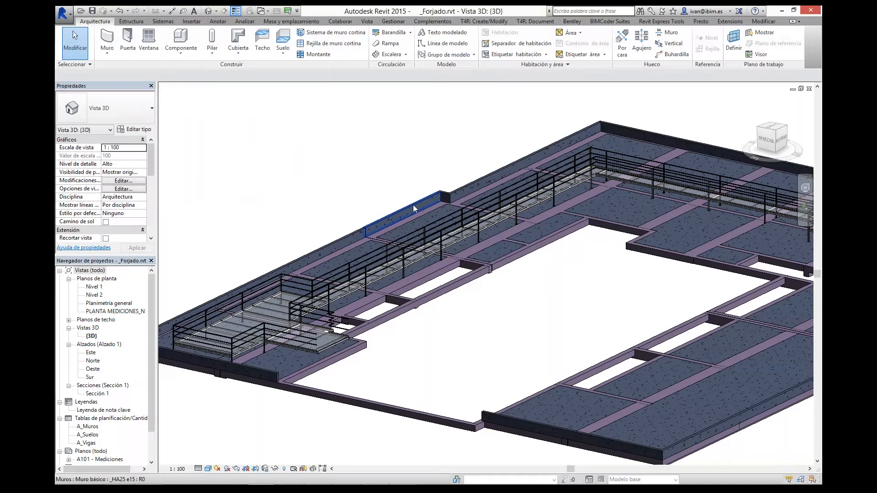
click(413, 205)
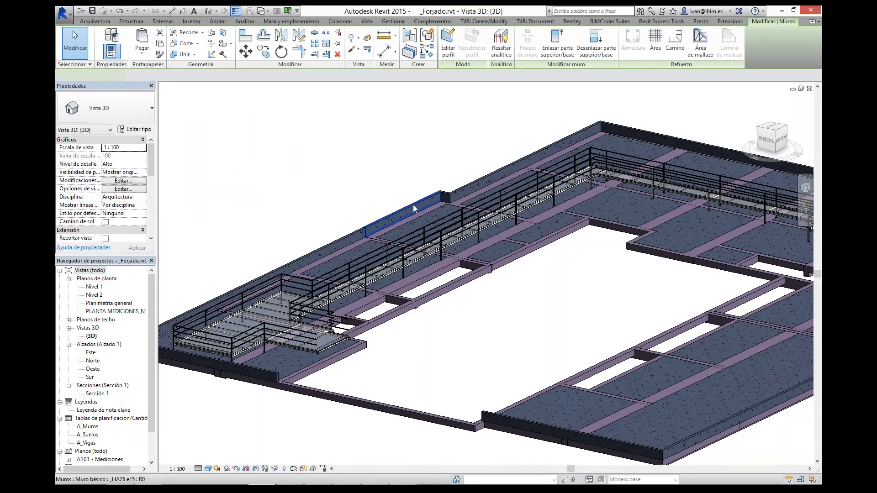
click(143, 131)
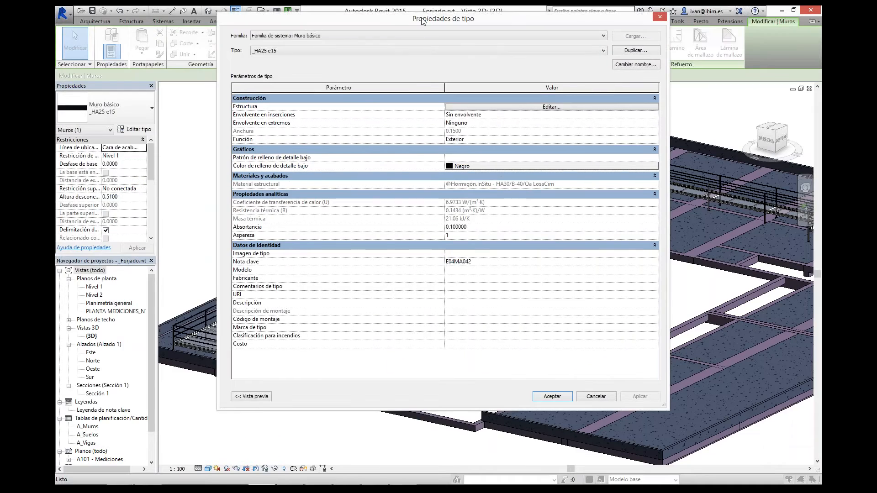
click(581, 284)
click(621, 282)
click(621, 282)
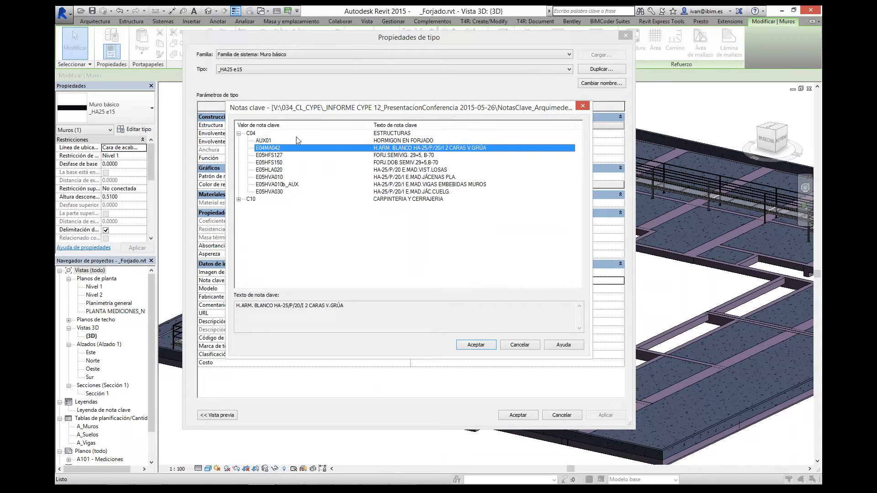
- Expand keynote chapter C10 CARPINTERIA Y CERRAJERIA to view its entries, then leave the keynote list and type properties without changes
click(238, 202)
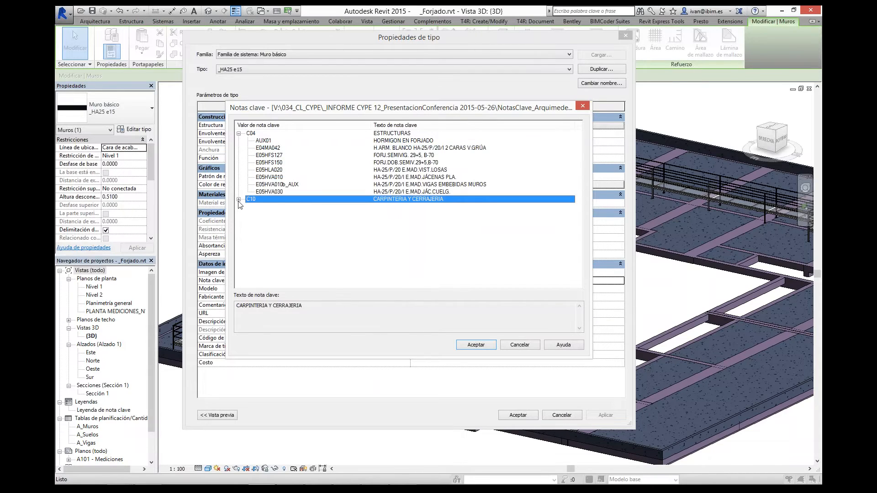
click(238, 200)
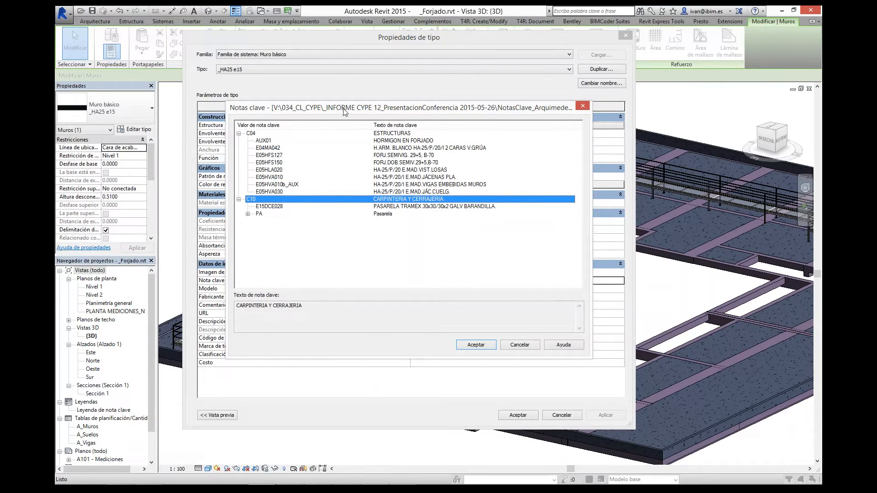
drag(340, 107, 376, 119)
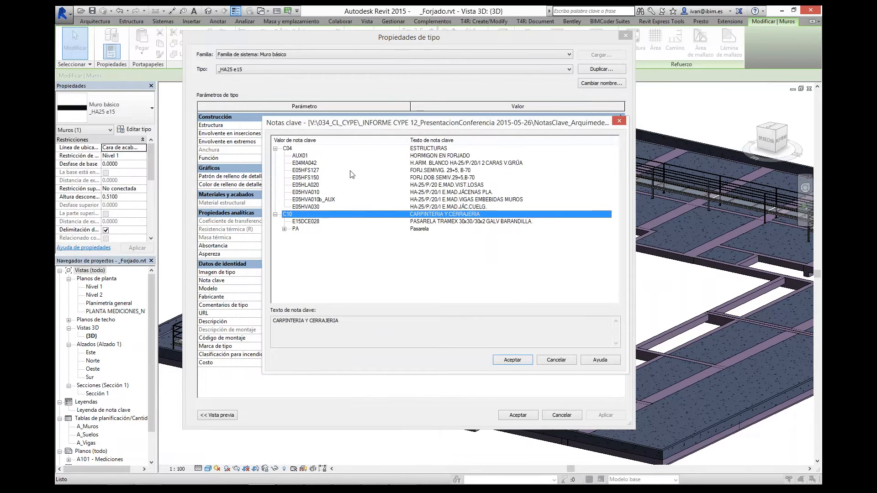
click(555, 361)
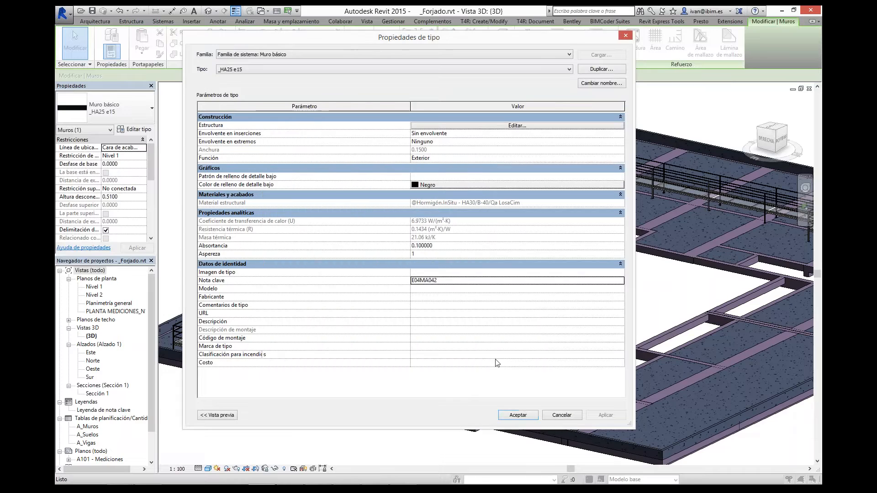
click(554, 416)
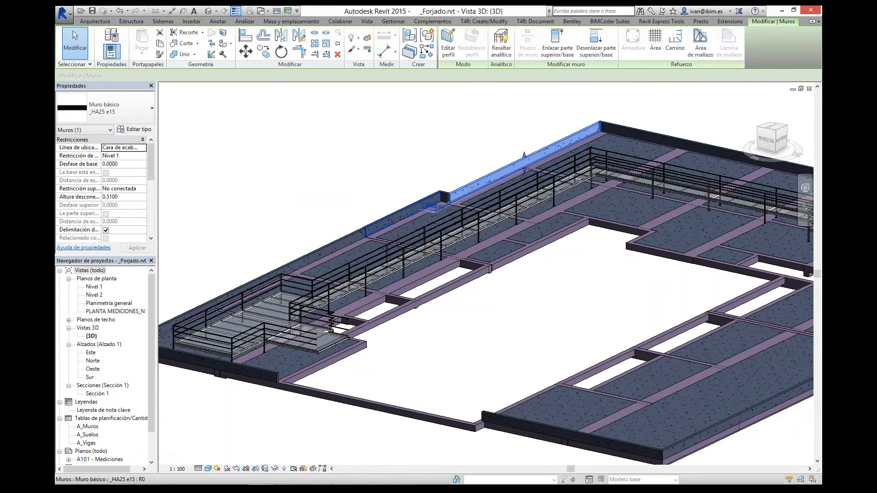
- Select the short and long _HA25 e15 walls along the slab's rear edge in turn and clear the selection
click(391, 216)
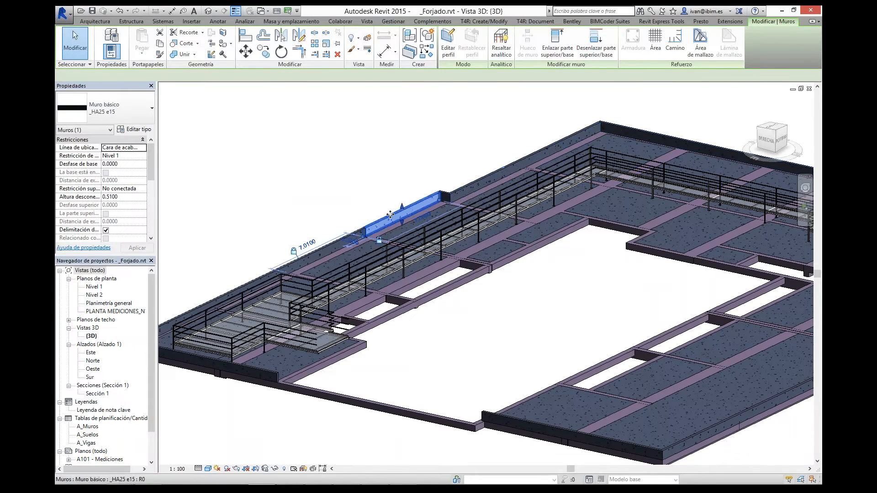
click(478, 182)
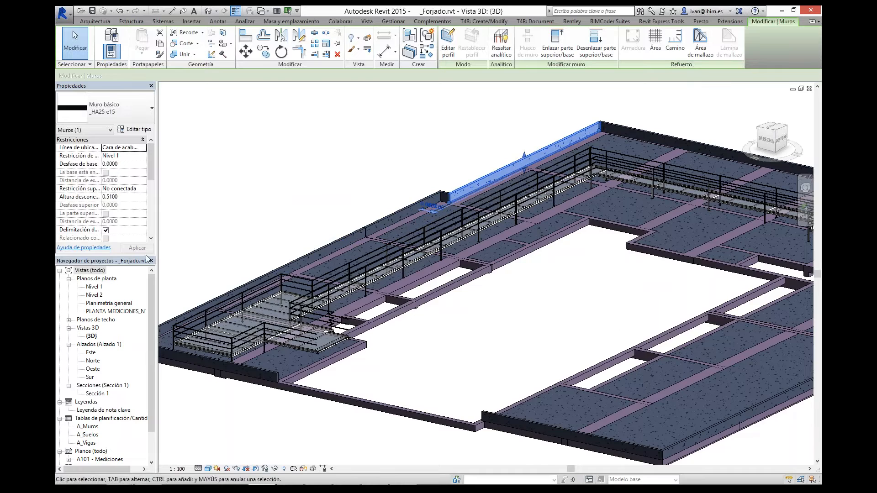
drag(153, 280, 153, 346)
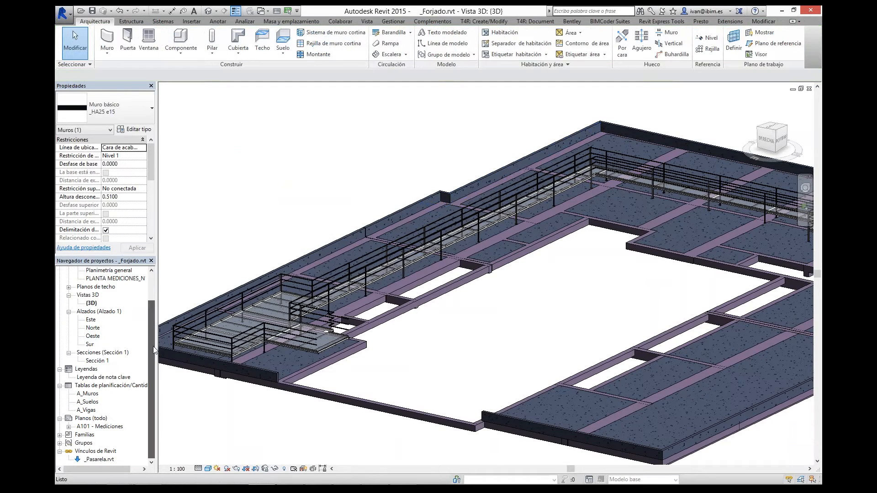
- Open the A_Muros schedule and narrow its Tipo and Nota clave columns
click(92, 395)
double_click(93, 396)
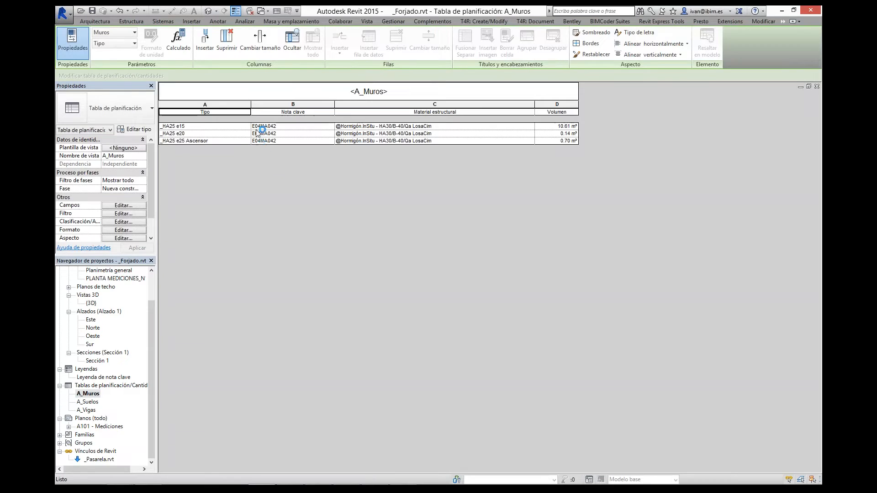
drag(251, 101, 232, 101)
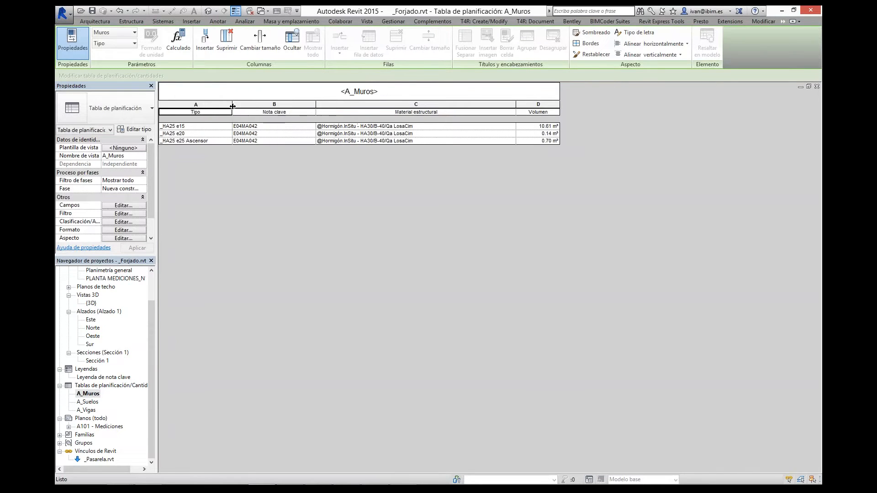
drag(316, 105, 301, 105)
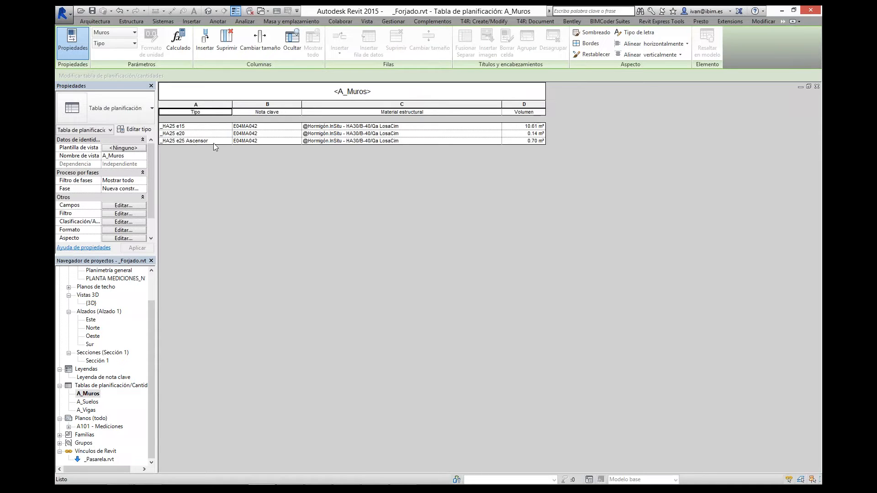
- View the keynote list from the Nota clave cells of _HA25 e15 and _HA25 e25 Ascensor, leaving each without changes
click(253, 126)
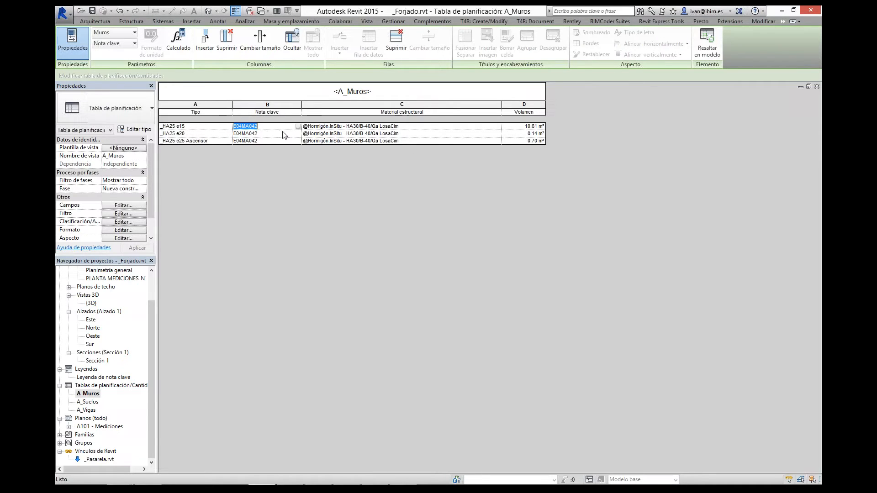
click(300, 127)
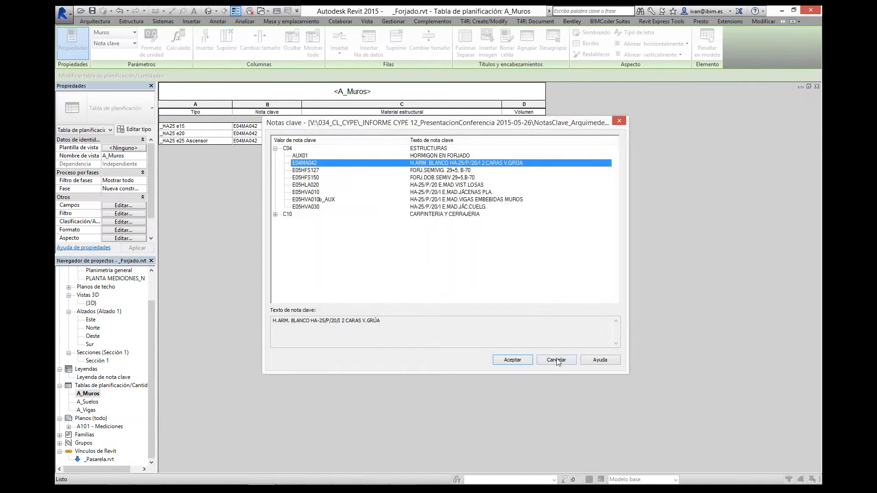
click(556, 359)
click(298, 127)
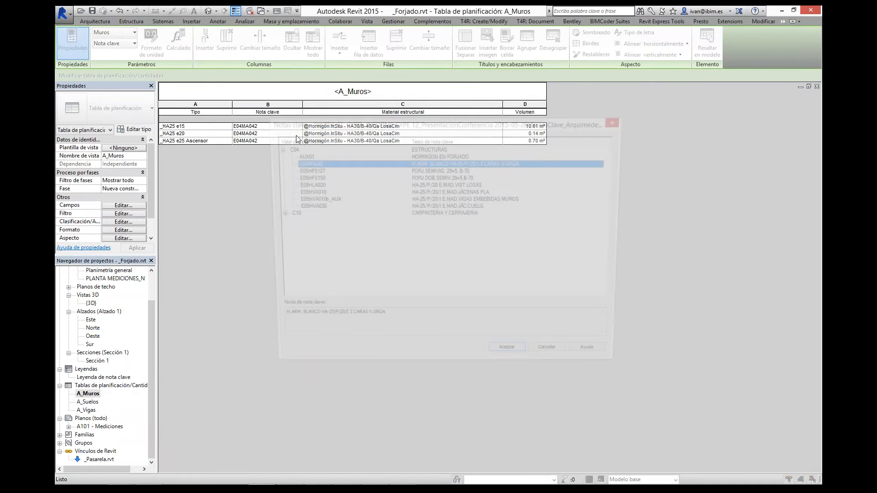
click(544, 359)
double_click(299, 142)
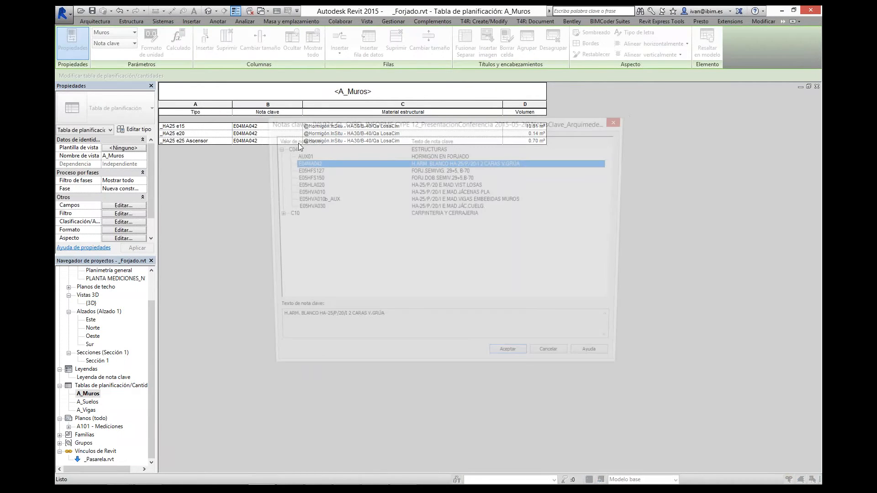
click(555, 360)
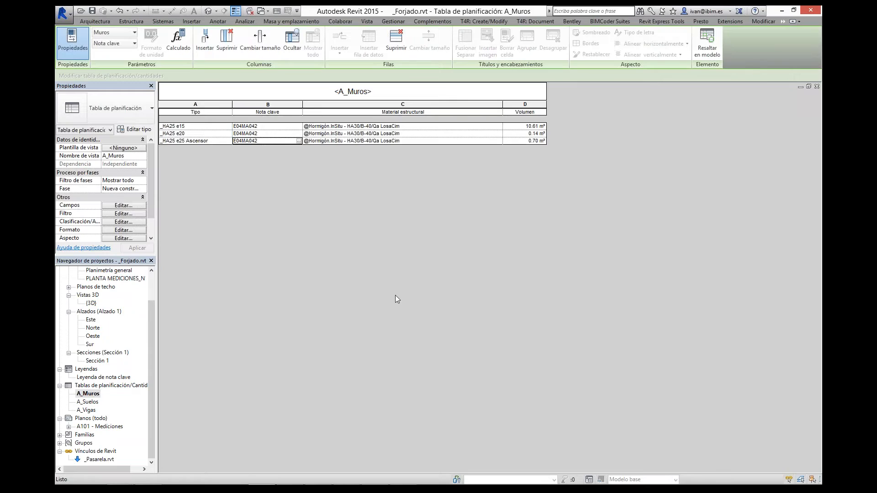
- Narrow the Material estructural column of the A_Muros schedule close to the width of its text
click(534, 126)
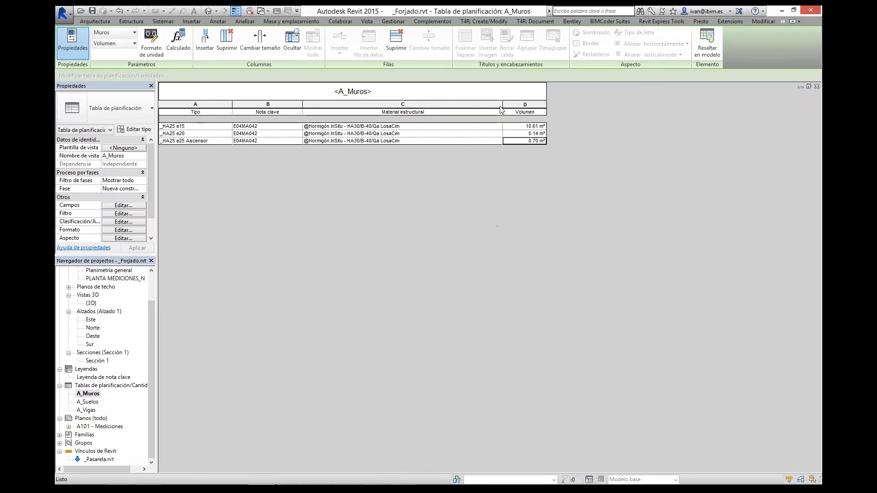
drag(503, 104, 455, 113)
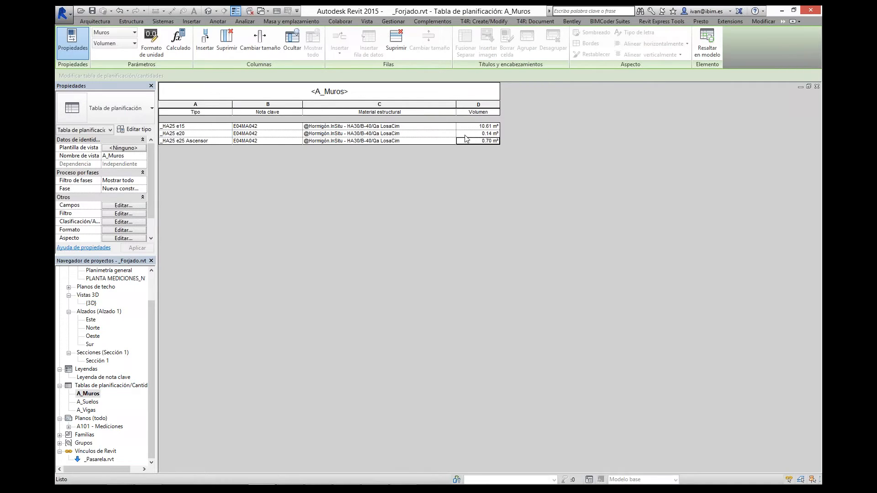
drag(455, 105, 431, 106)
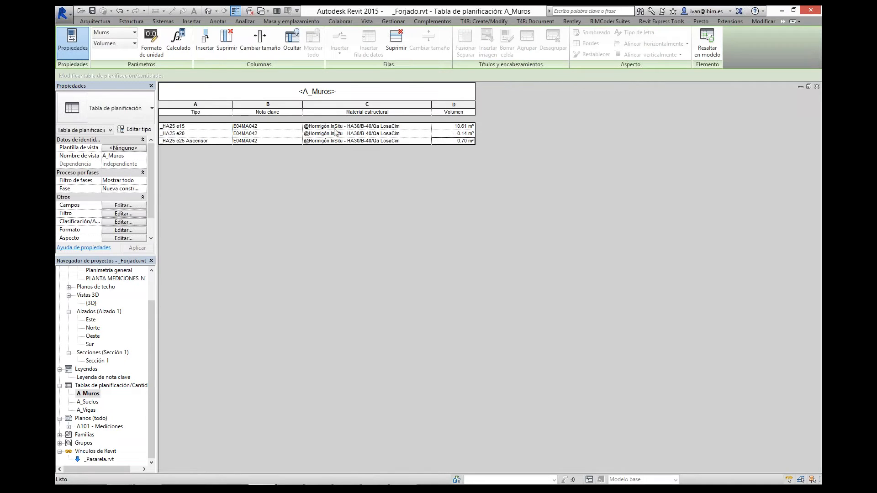
click(459, 129)
- Check the keynotes of the three floor types in the A_Suelos schedule and review the beam types in A_Vigas
double_click(87, 402)
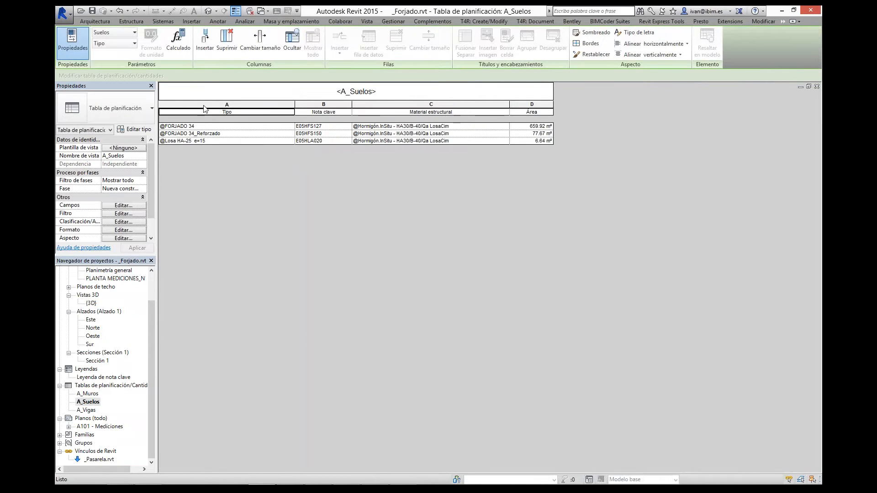
click(330, 126)
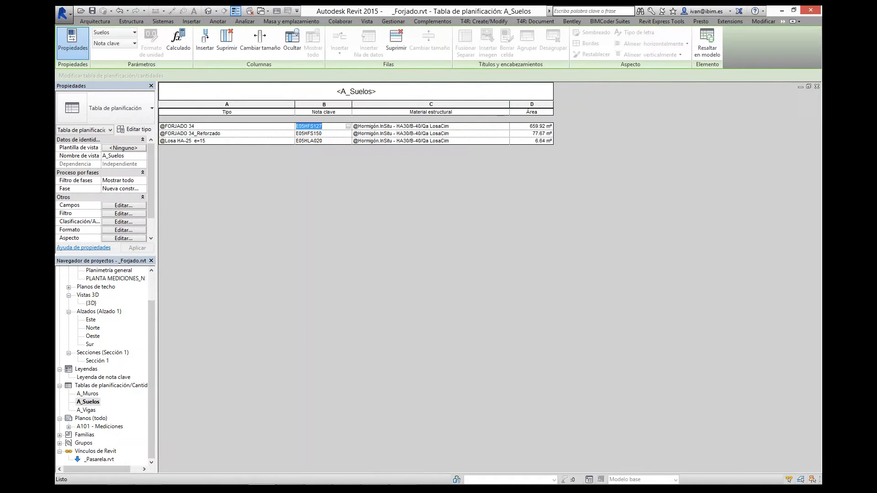
click(330, 134)
click(327, 142)
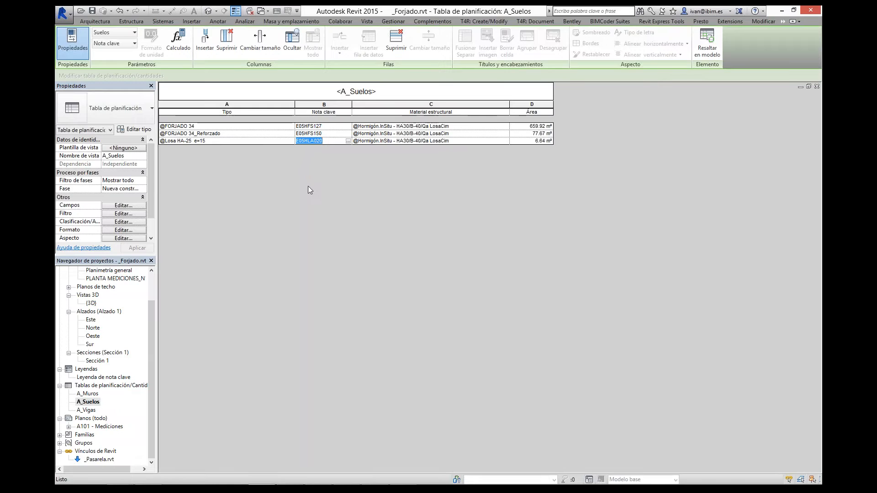
double_click(88, 410)
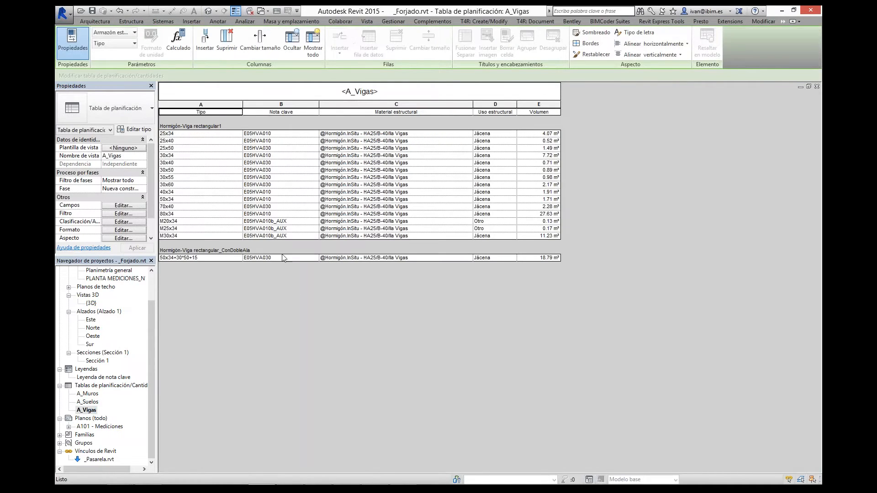
click(152, 331)
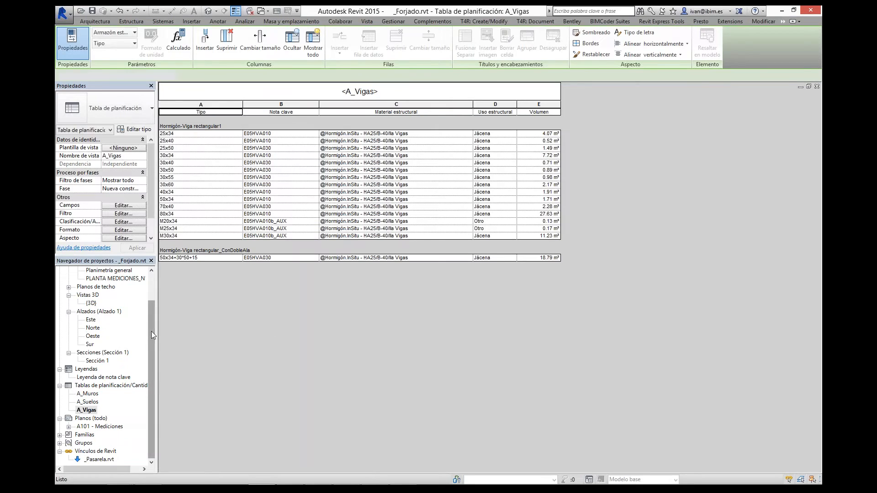
- Open sheet A101 - Mediciones and examine the keynote tags on the floor plan and the section above it
double_click(98, 427)
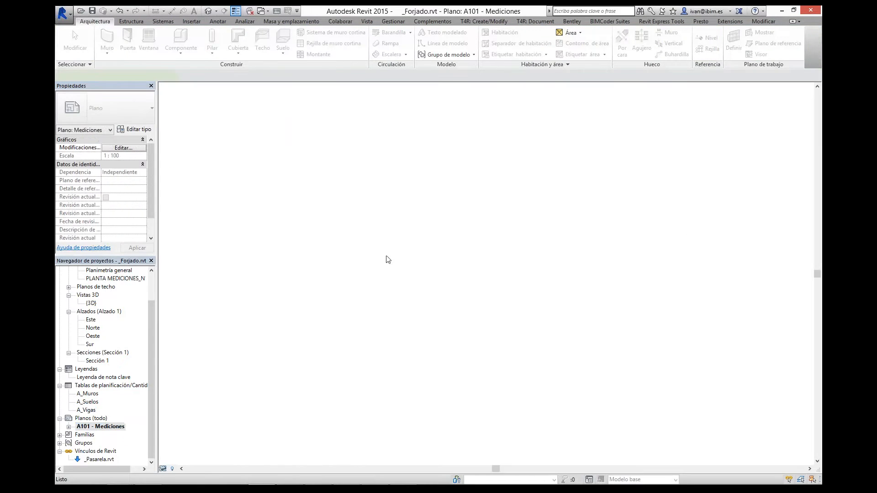
scroll(270, 229, up, 5)
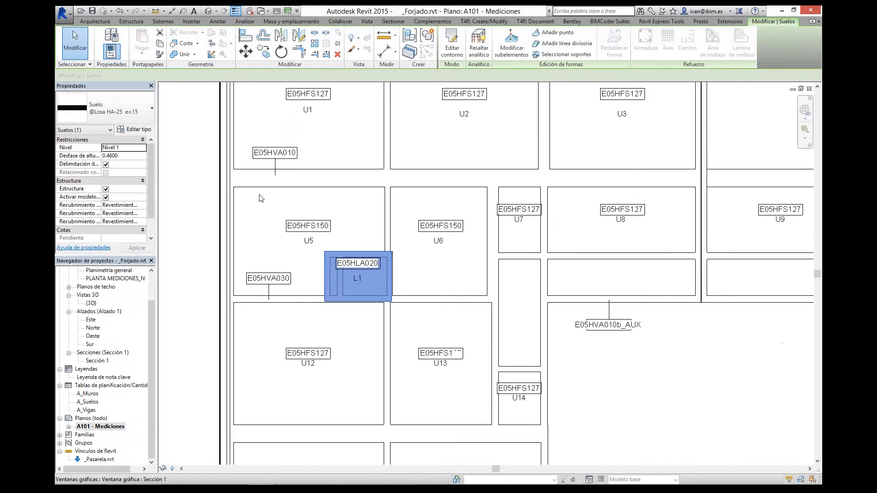
click(205, 150)
middle_drag(206, 151, 208, 285)
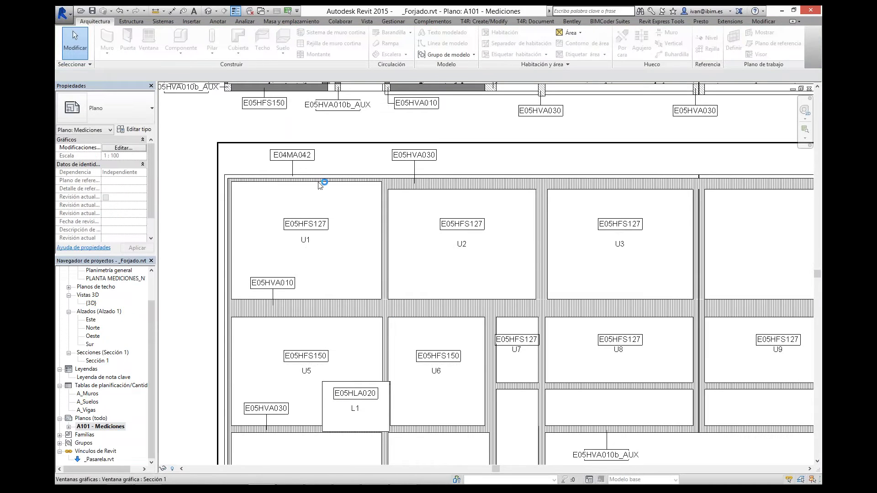
scroll(277, 200, down, 2)
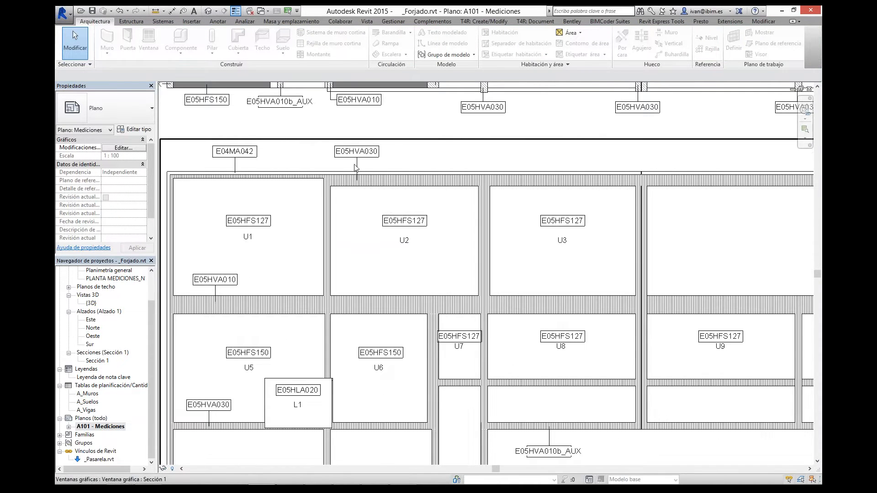
scroll(354, 192, down, 5)
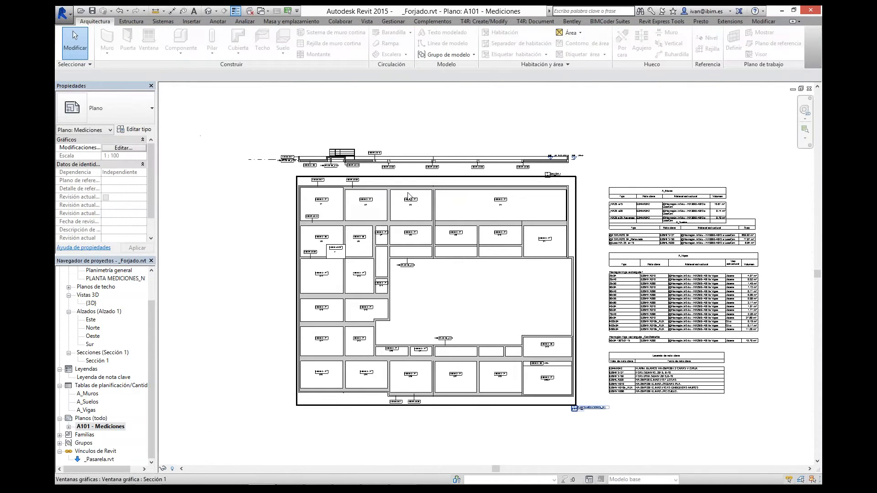
scroll(328, 157, up, 8)
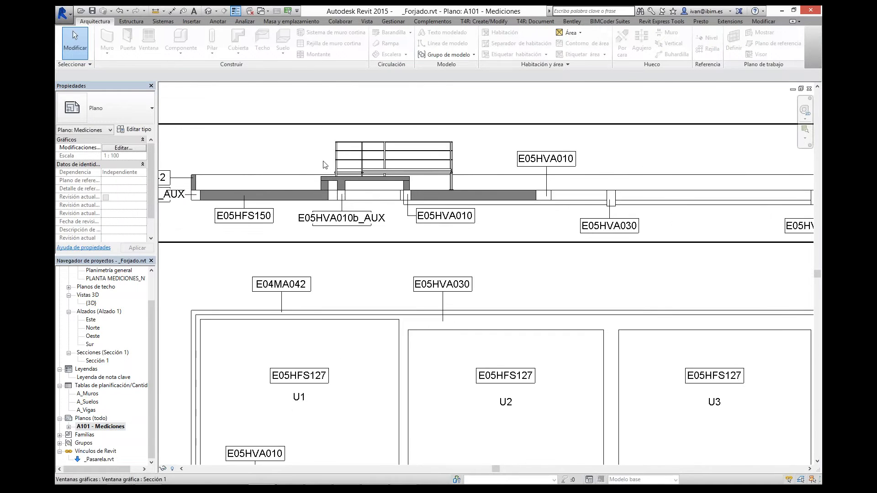
middle_drag(347, 167, 495, 168)
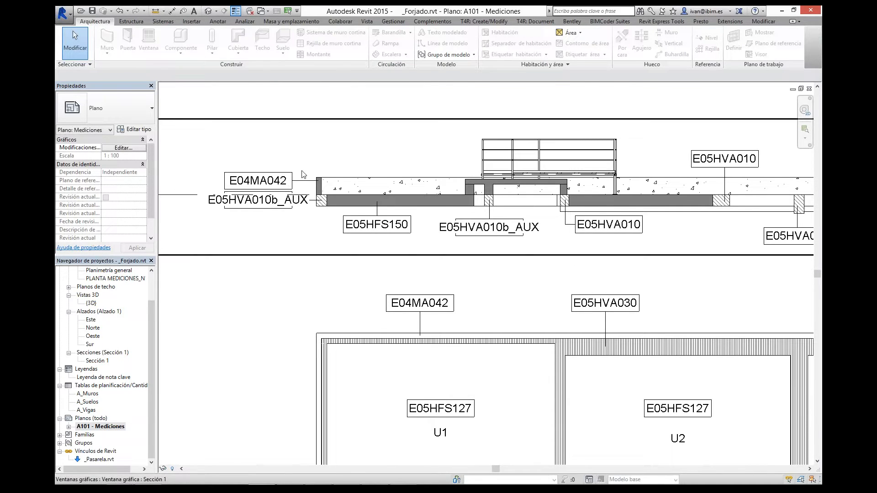
scroll(338, 229, down, 5)
- Widen the Material estructural column of the A_Muros schedule on the sheet and move that schedule up, clear of A_Suelos
middle_drag(731, 352, 391, 205)
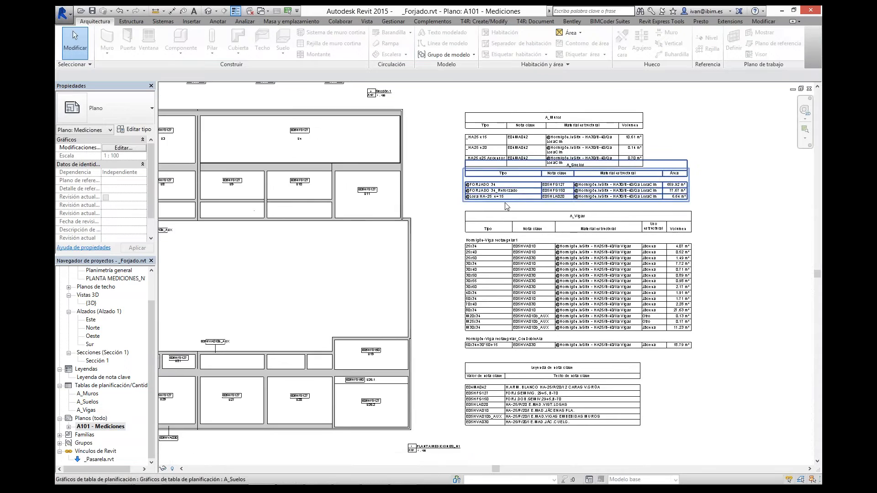
middle_drag(505, 204, 380, 271)
scroll(471, 201, up, 2)
drag(470, 185, 541, 148)
click(642, 233)
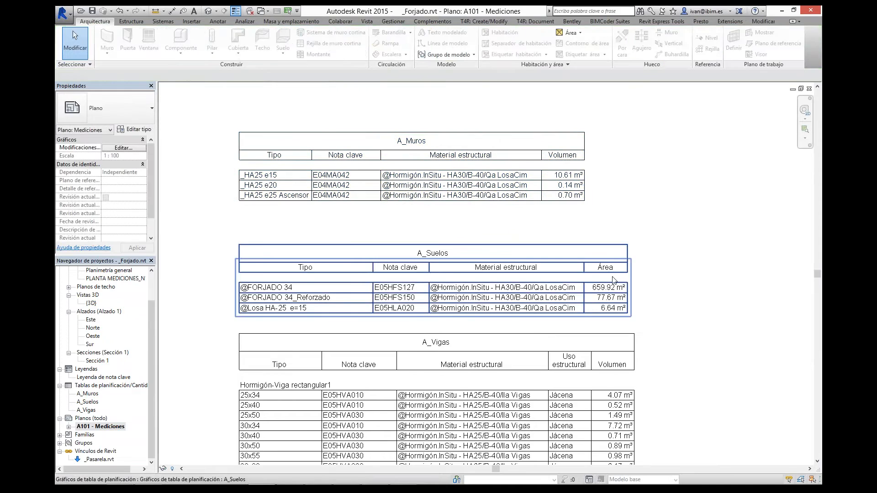
- Examine the A_Vigas schedule and the keynote legend below it on the sheet, ending with the whole sheet in view
middle_drag(612, 278, 625, 143)
scroll(620, 168, down, 1)
middle_drag(621, 288, 622, 127)
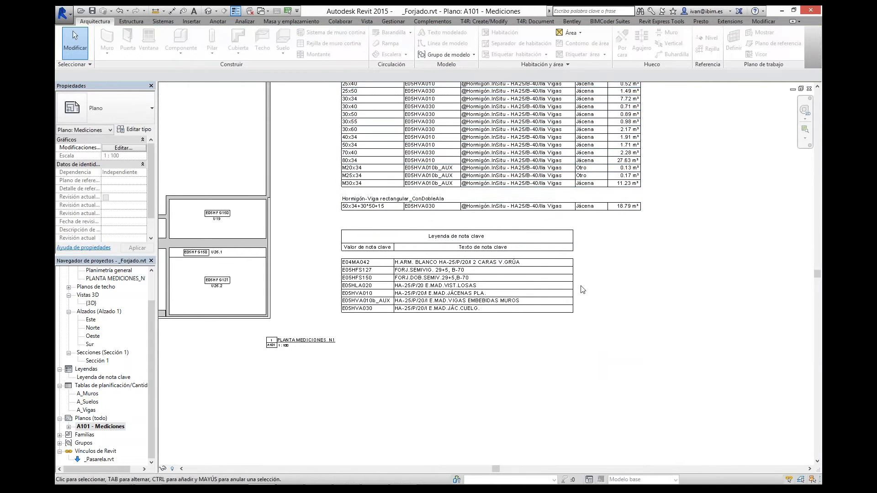
scroll(389, 311, up, 3)
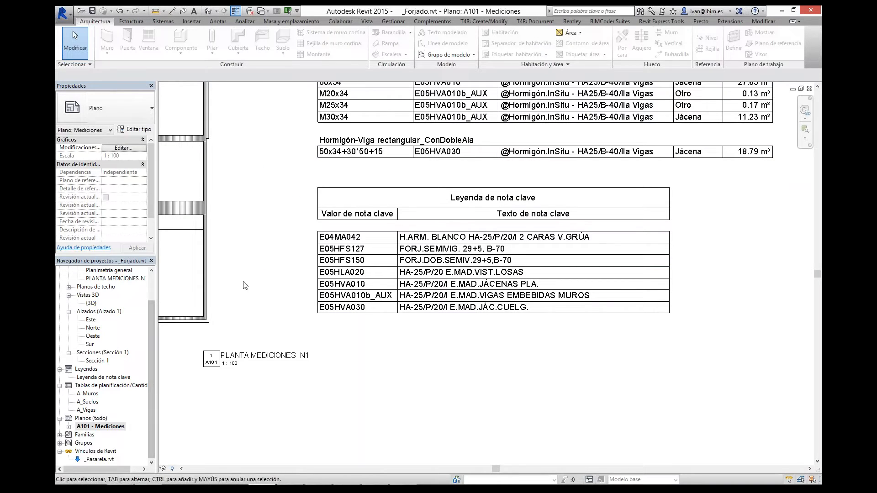
scroll(360, 246, down, 5)
middle_drag(359, 243, 502, 375)
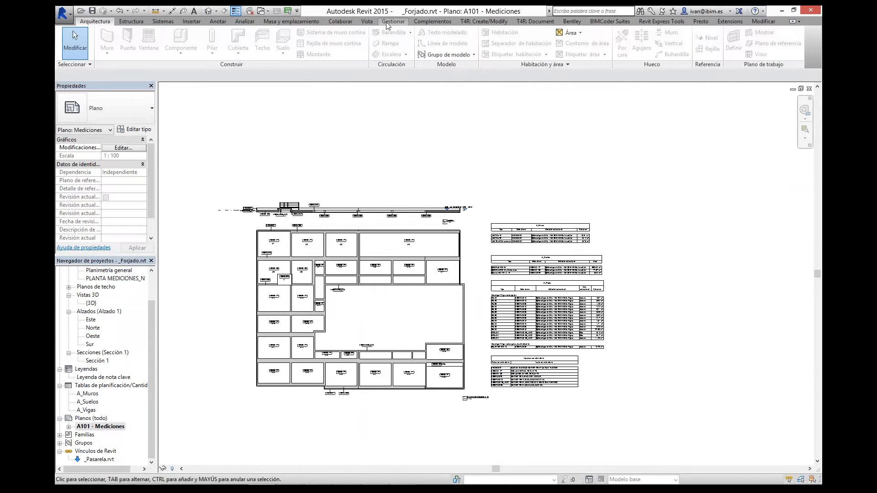
- Link the _Forjado model to the open Arquímedes work PresentacionCype_Forjado using the CYPE add-in, keeping the work's associated databases
click(427, 22)
click(460, 45)
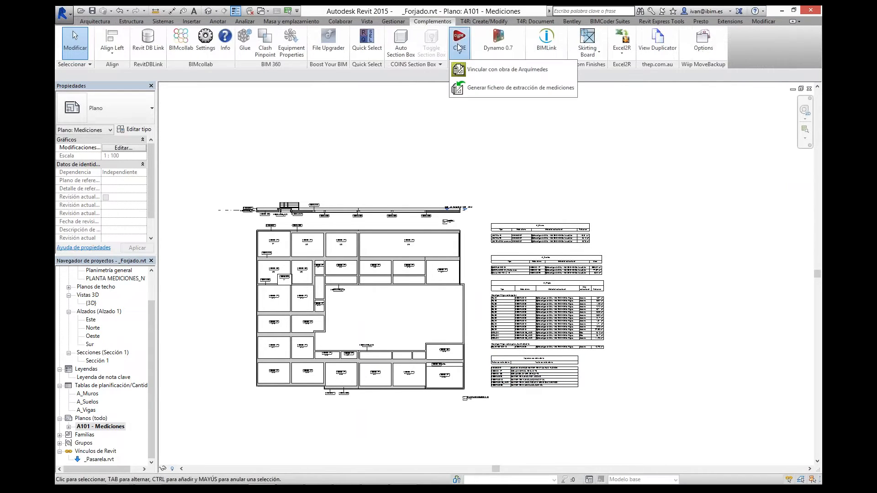
click(484, 75)
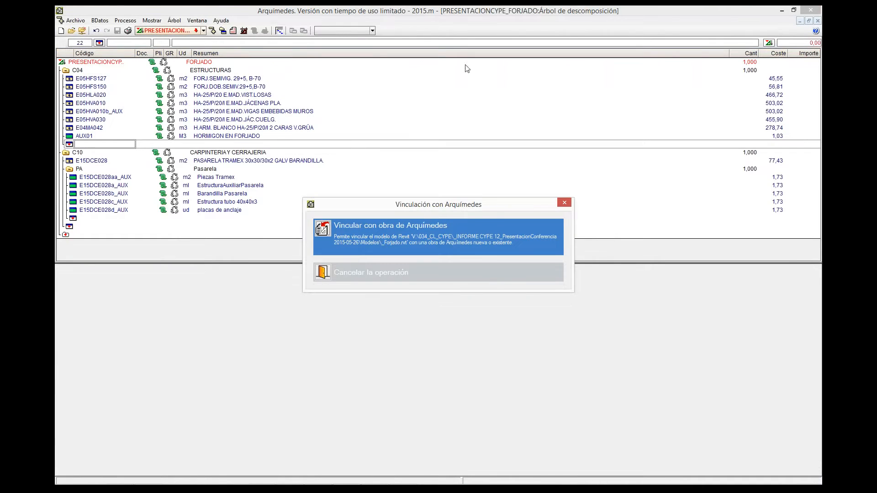
click(393, 215)
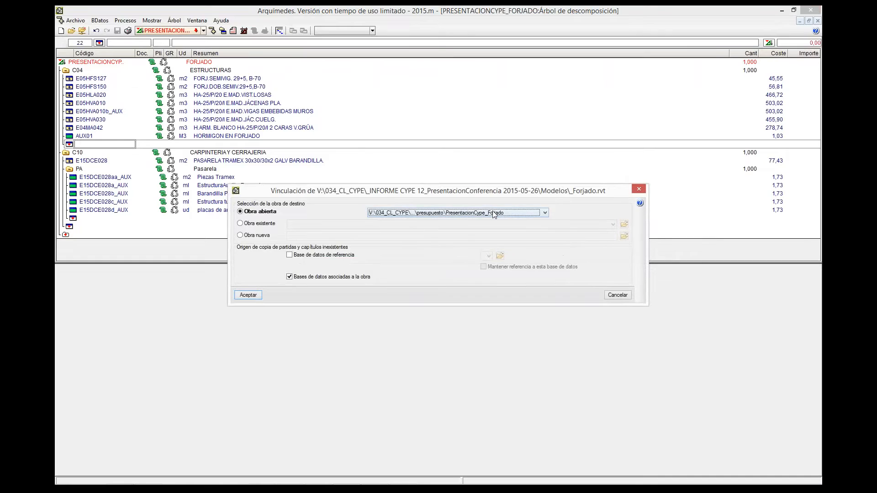
click(545, 212)
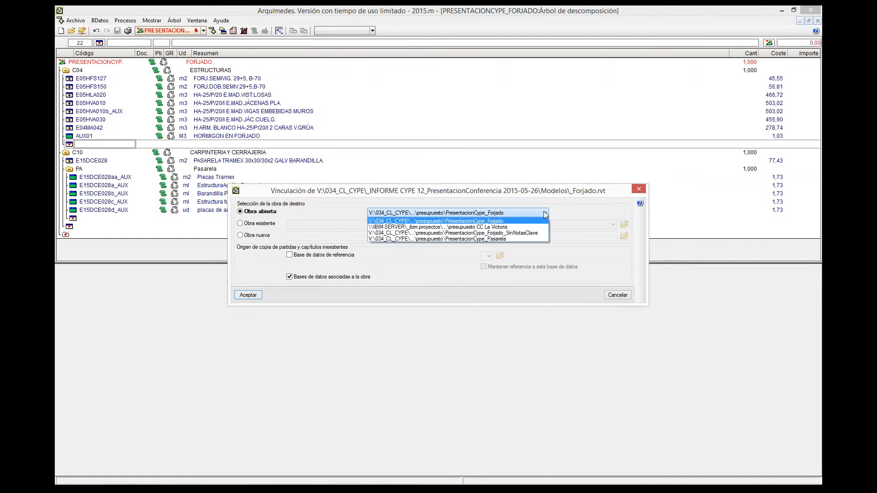
click(535, 225)
click(263, 295)
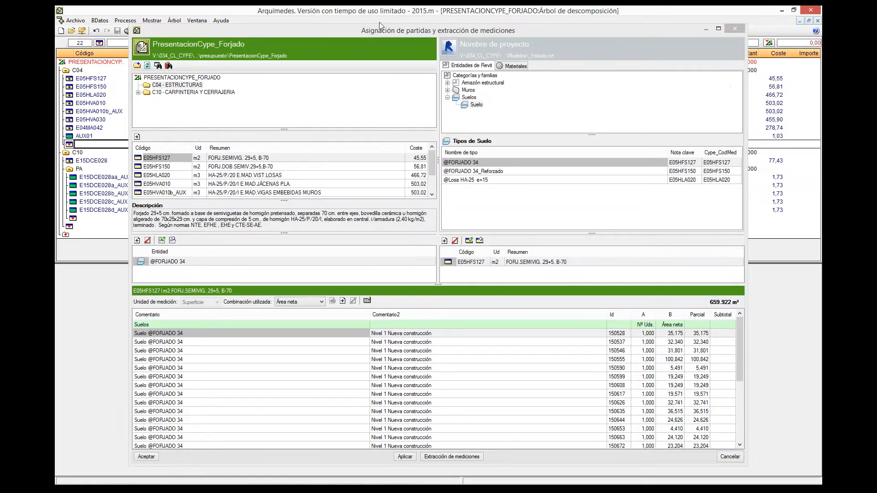
- Maximize the item assignment and measurement extraction window and narrow the Nombre de tipo column of the floor types
double_click(374, 31)
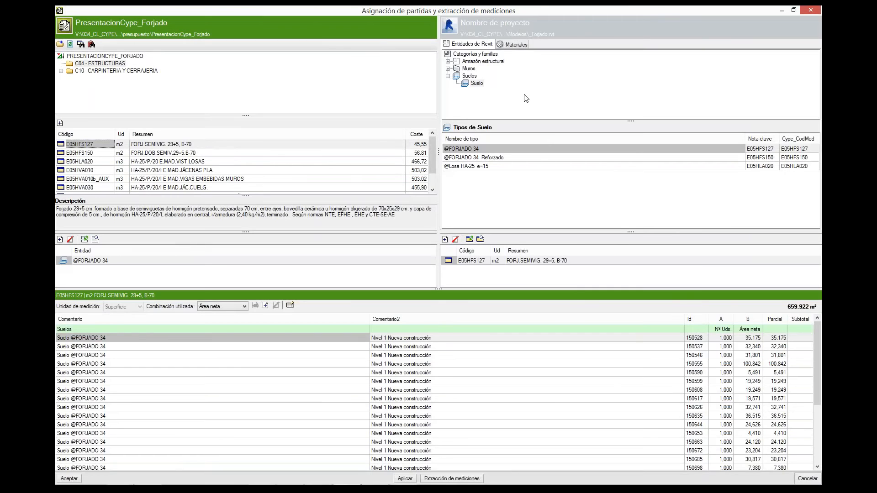
click(733, 144)
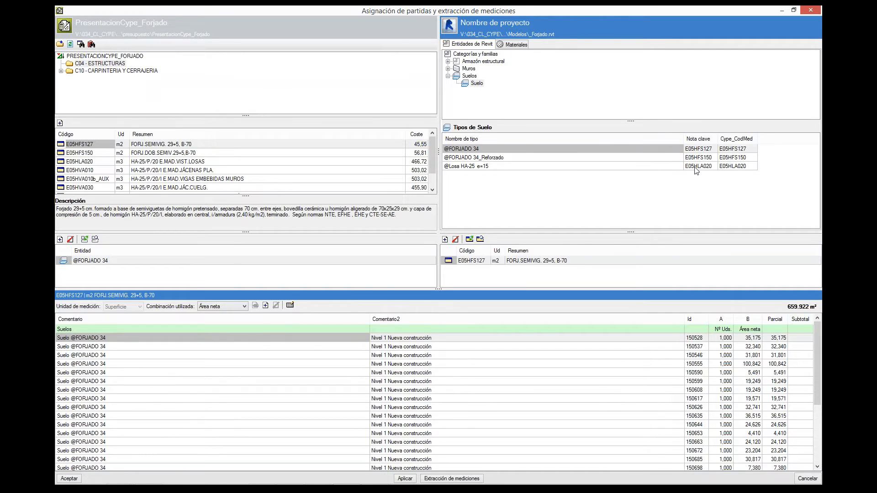
click(744, 151)
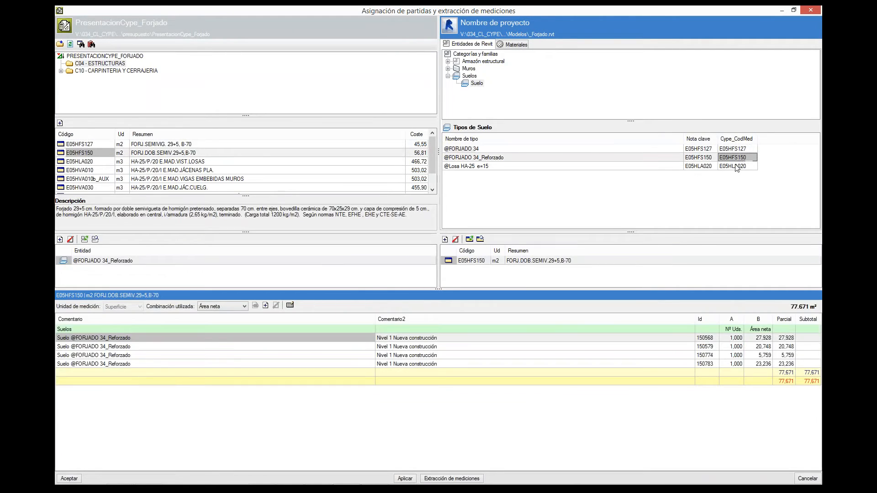
click(737, 166)
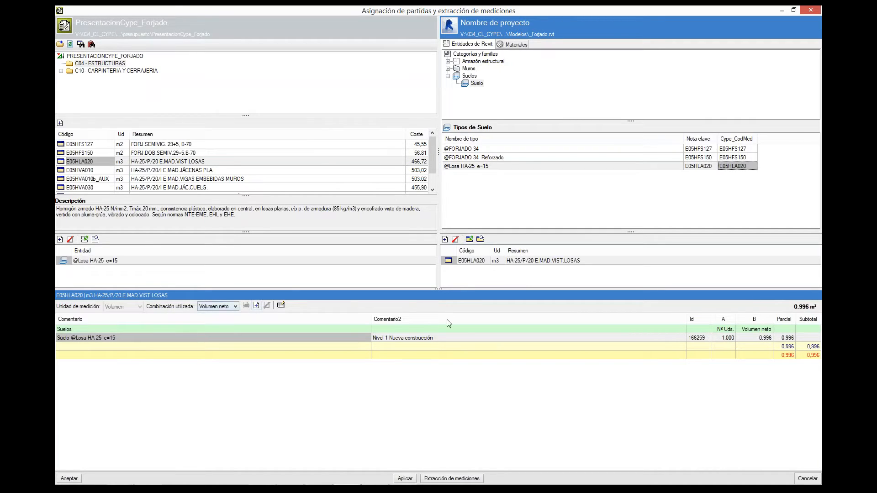
click(692, 339)
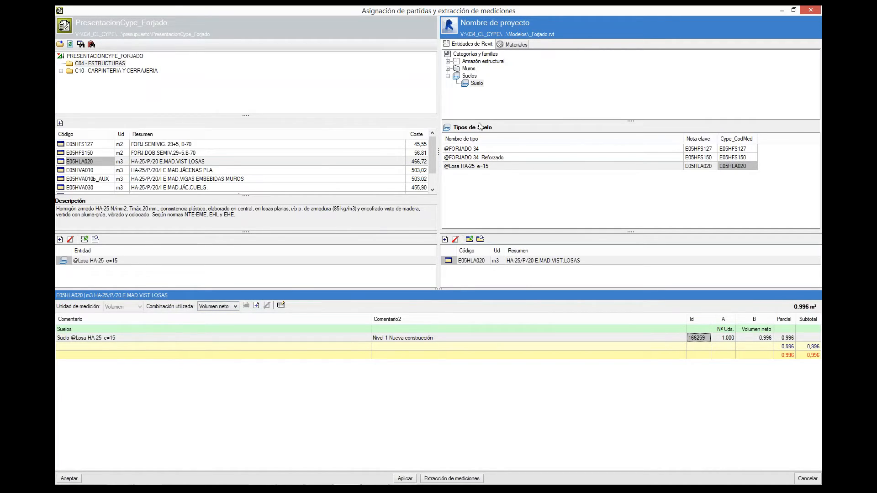
click(513, 262)
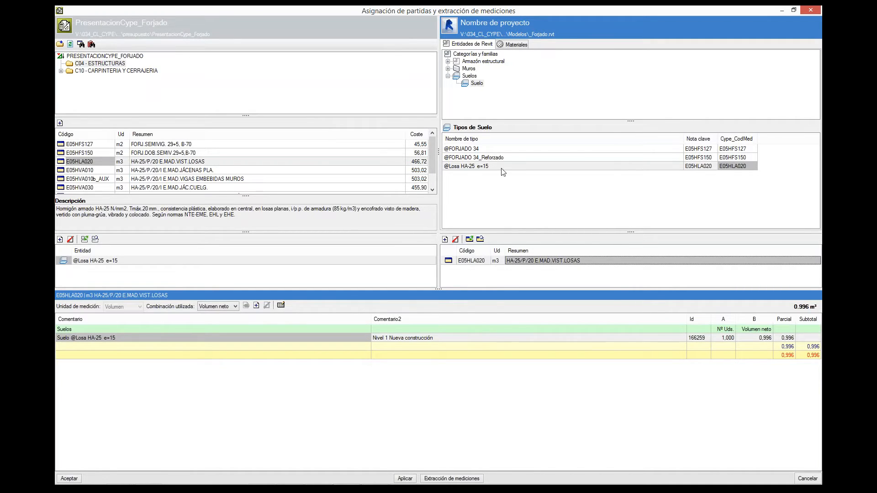
click(486, 149)
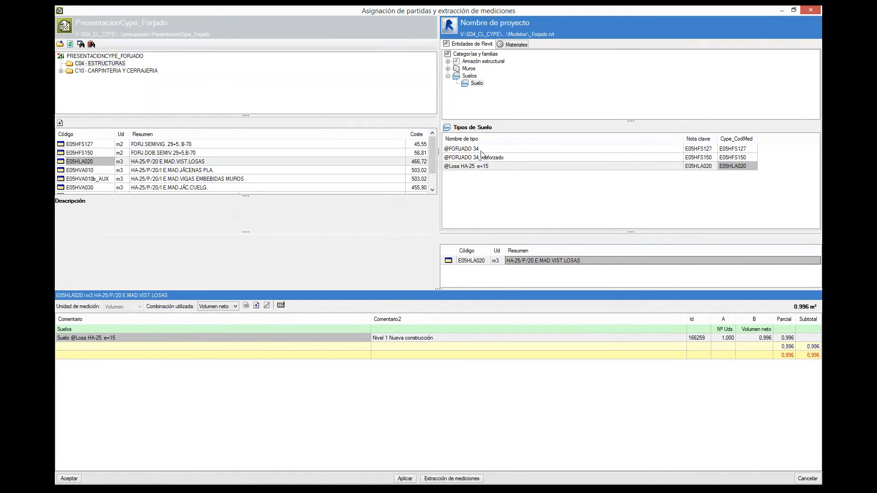
click(542, 261)
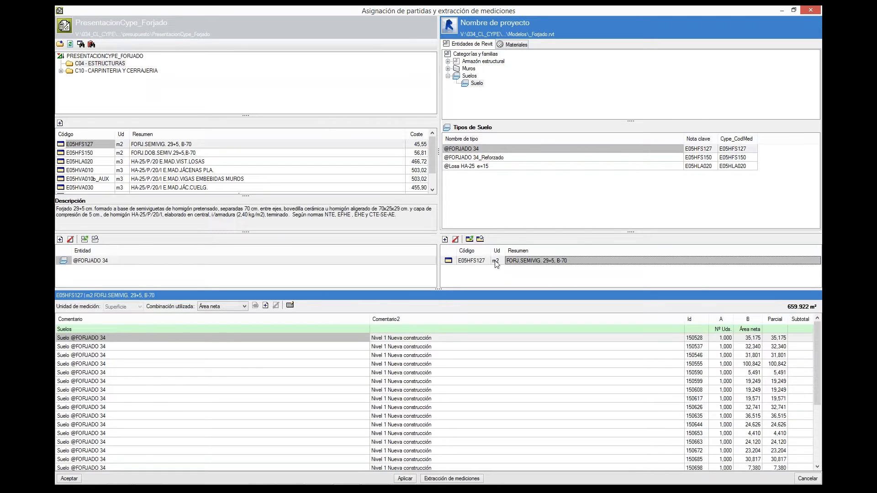
click(245, 306)
click(209, 316)
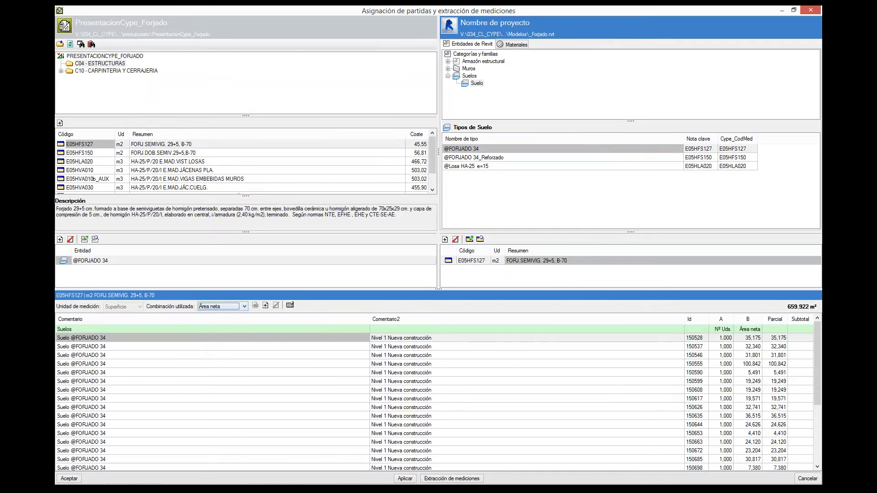
click(481, 158)
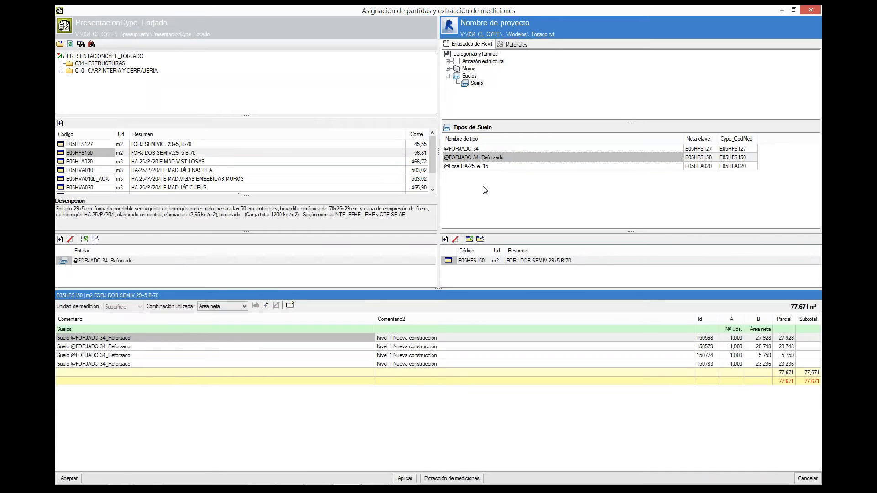
click(454, 167)
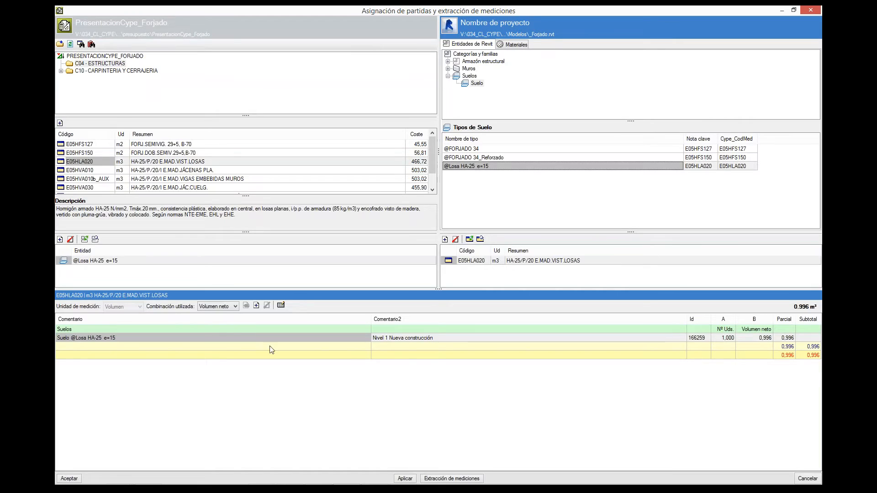
click(234, 307)
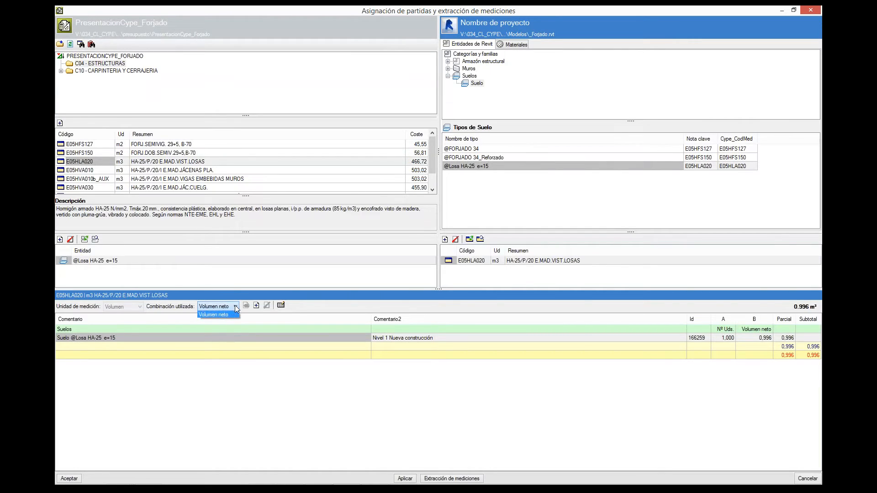
click(235, 305)
- Review the assigned item, measurement combination and measurement lines of the Muro básico types _HA25 e25 Ascensor, _HA25 e20 and _HA25 e15
click(448, 69)
click(473, 75)
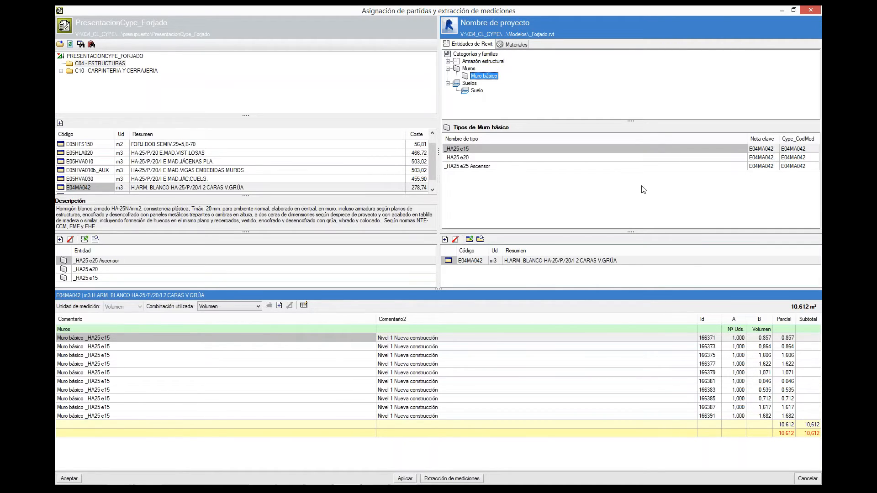
click(486, 166)
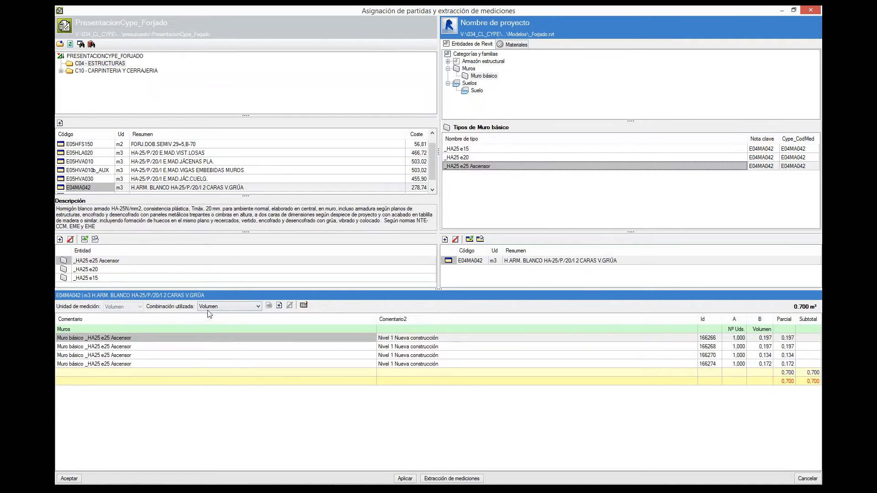
click(210, 307)
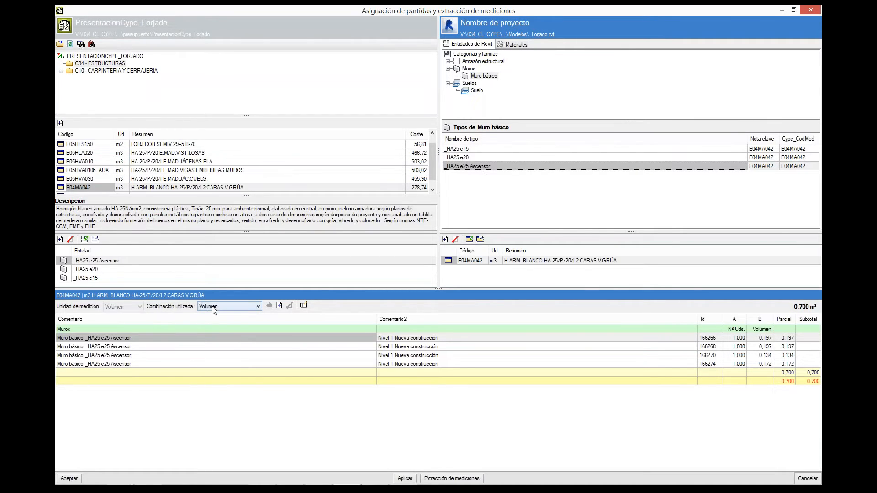
click(450, 158)
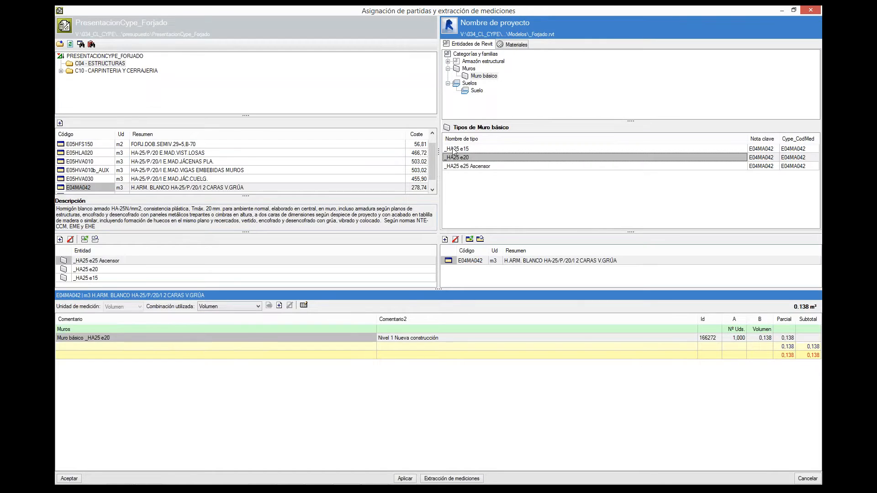
click(453, 150)
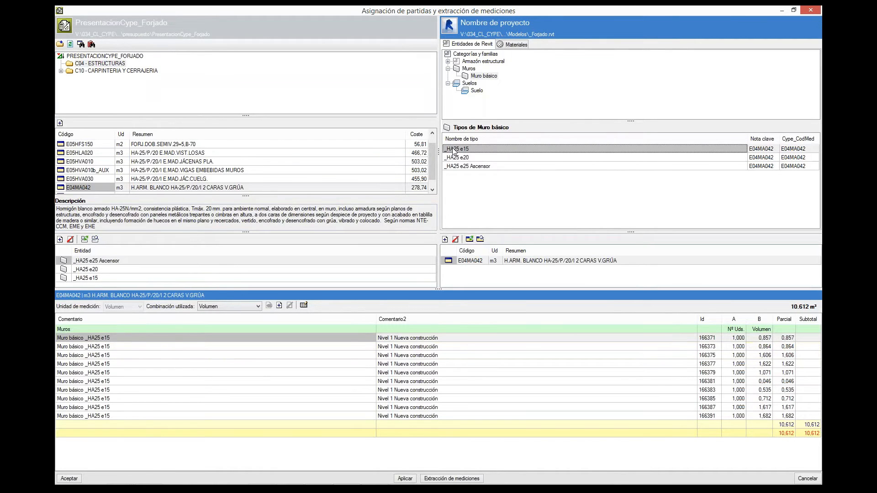
- Review the assigned items and volume measurements of the Armazón estructural beam types, from 25x34 through the Hormigón-Viga rectangular_ConDobleAla type
click(471, 61)
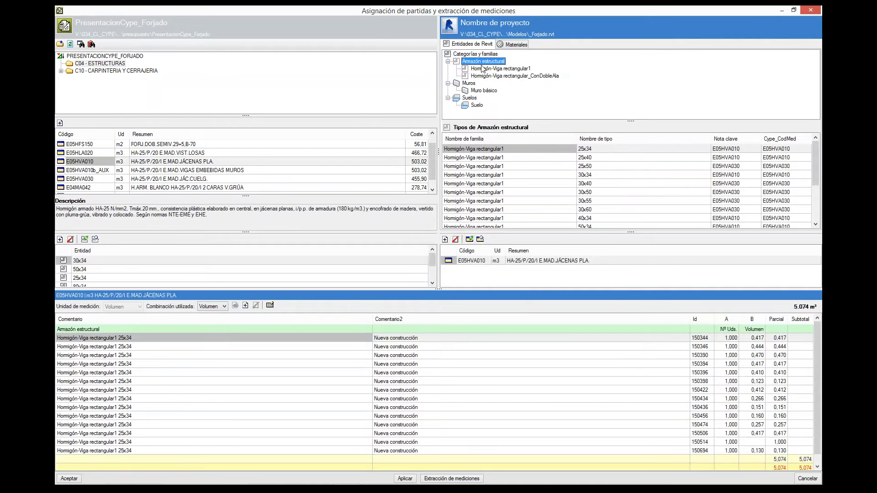
click(478, 151)
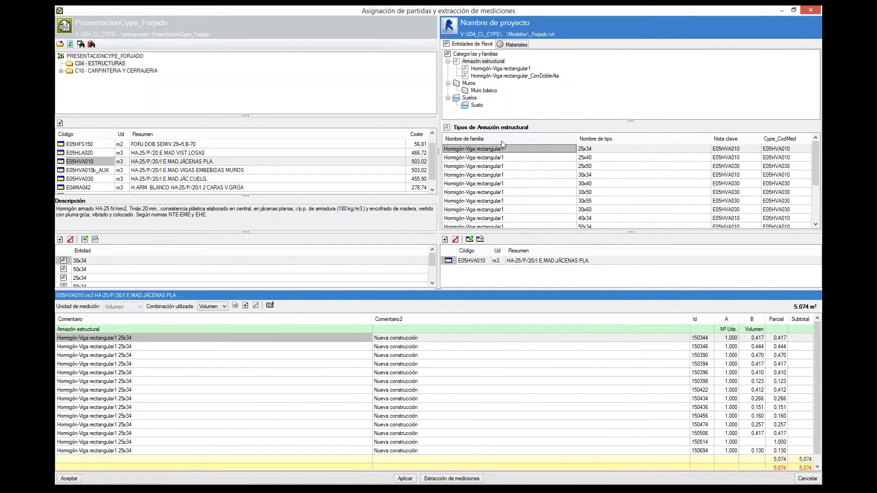
click(494, 159)
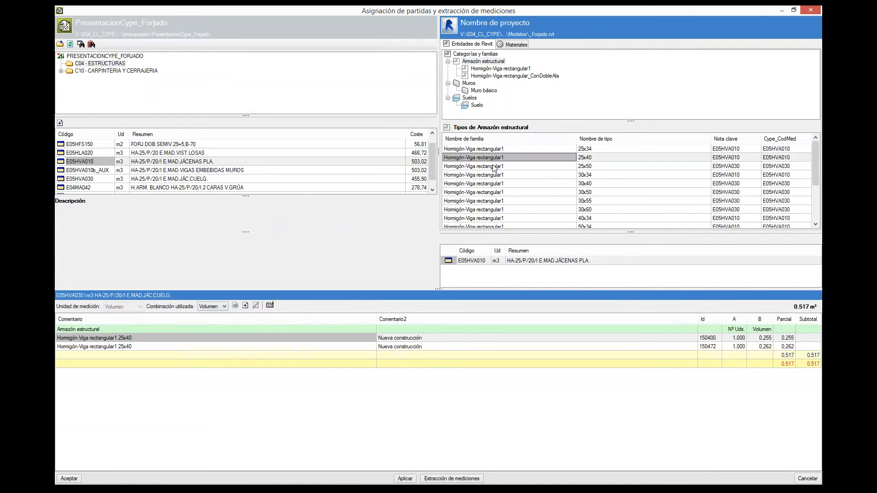
click(494, 176)
key(Down)
key(Down)
key(Down)
key(Down)
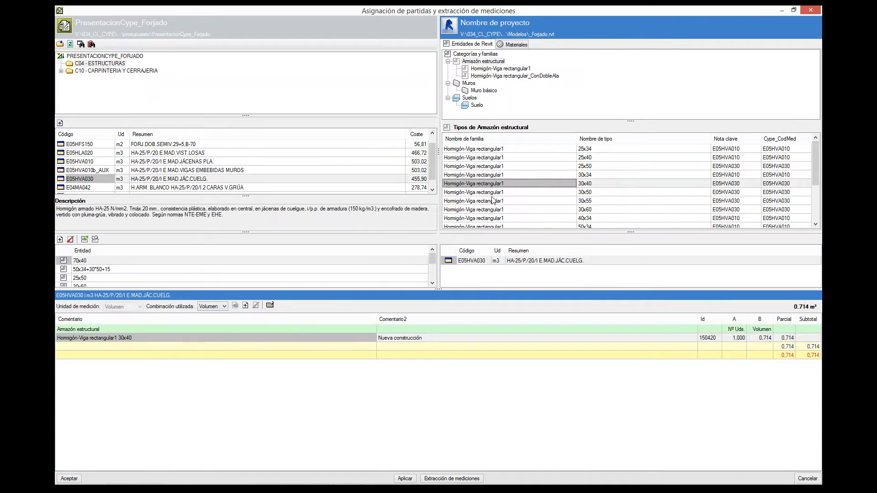
scroll(494, 191, down, 3)
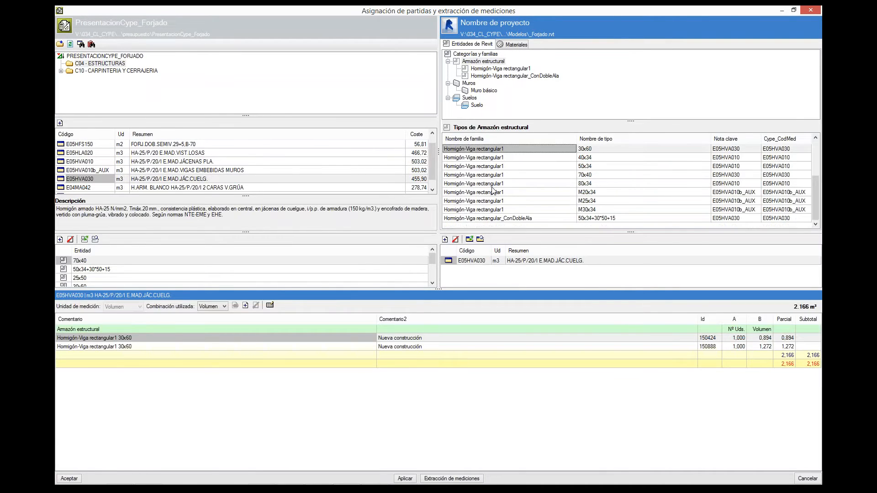
click(492, 201)
click(490, 218)
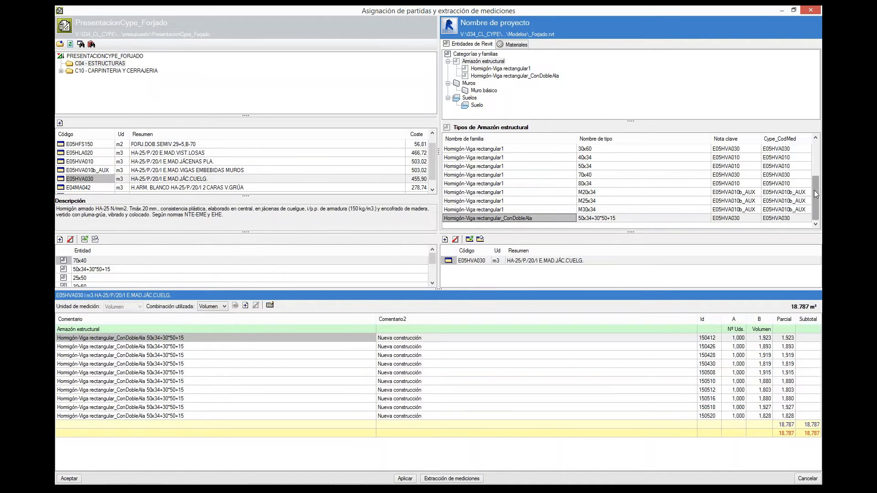
drag(814, 190, 811, 144)
- Apply the item assignments, extract the measurements into the Arquímedes budget and accept the assignment window
click(405, 479)
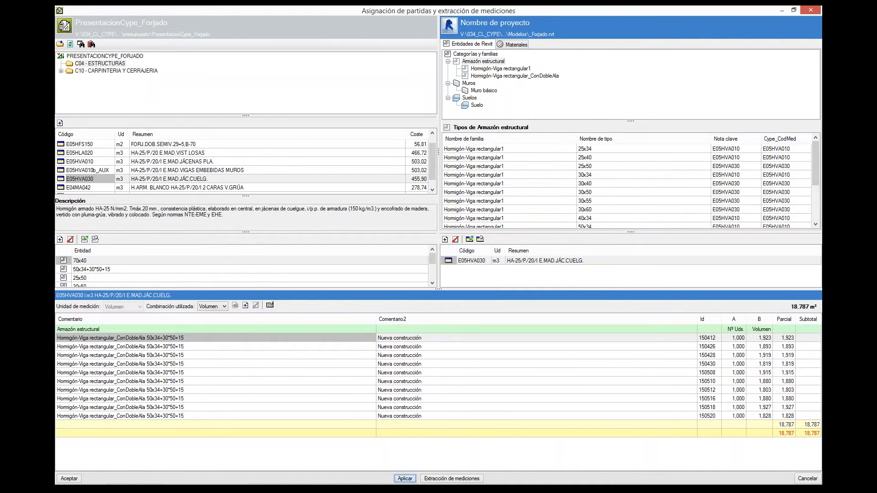
click(435, 478)
click(70, 479)
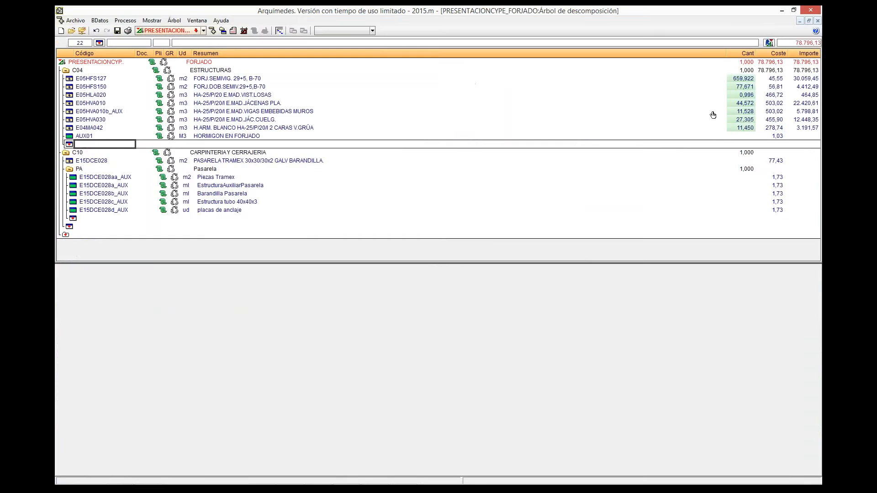
- Show the measurement detail of item E05HFS127 in an enlarged pane and inspect the Área neta values of its first four lines
click(734, 81)
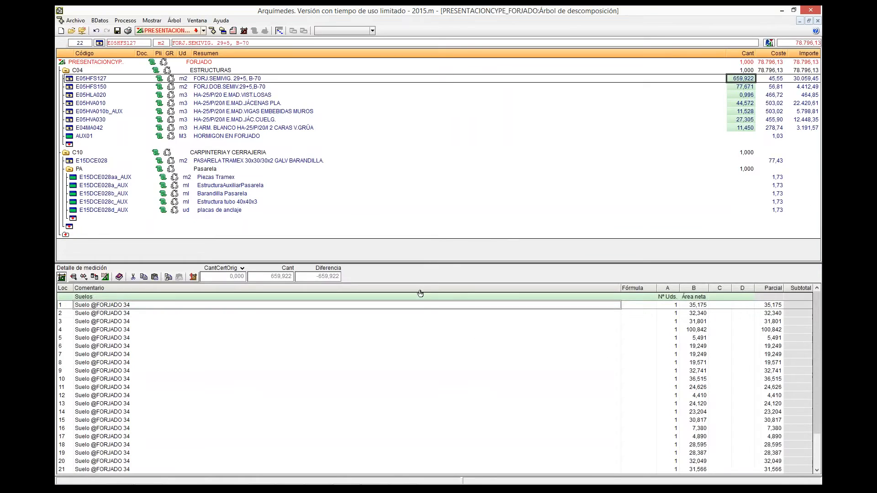
drag(427, 263, 426, 241)
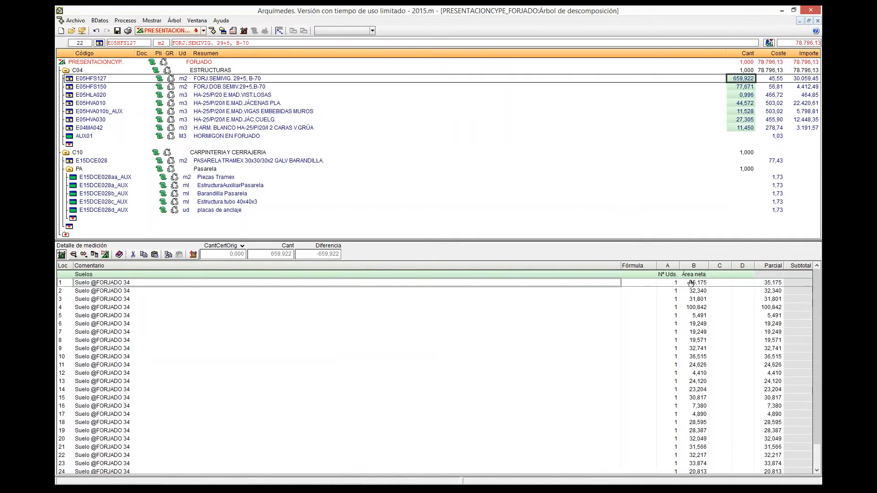
click(691, 283)
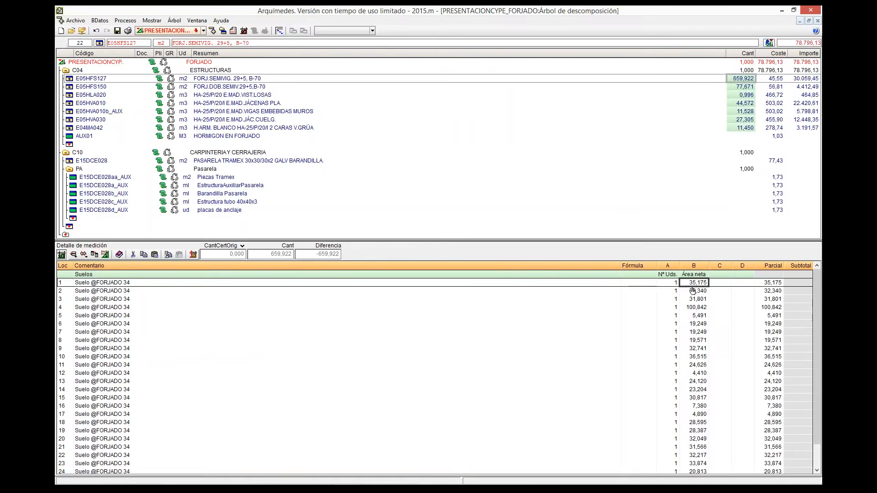
key(Down)
key(Down)
key(Down)
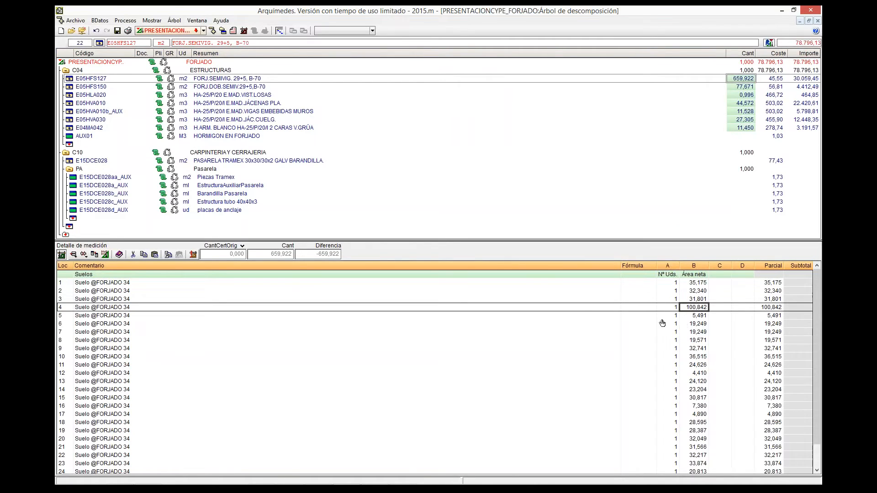
- Locate the floor of the first E05HFS127 measurement line in Revit, check its area in the properties, and return to Arquímedes
click(695, 284)
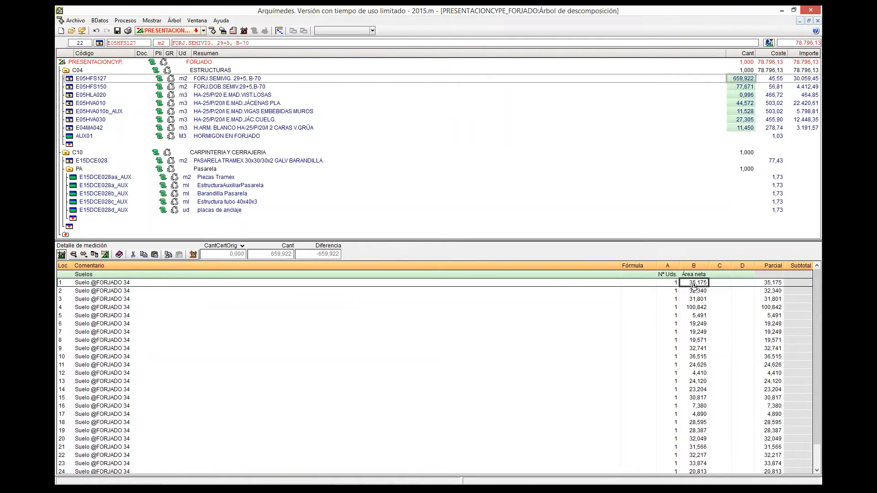
double_click(694, 286)
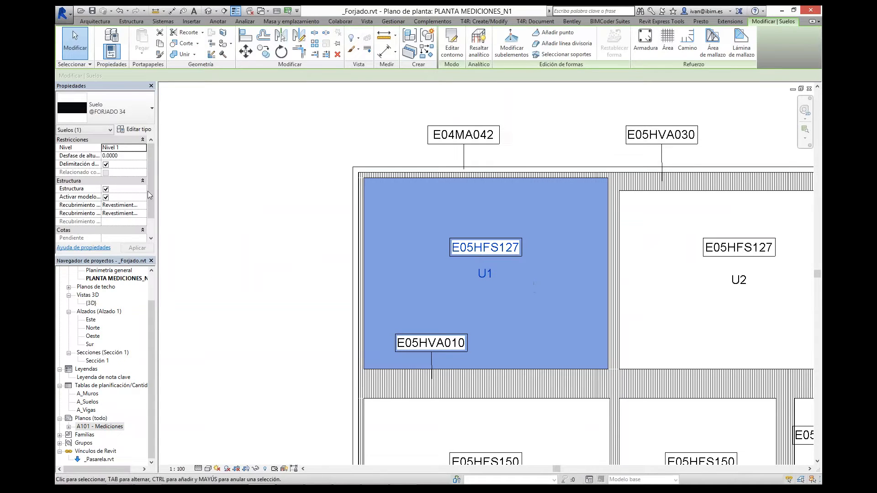
scroll(152, 198, down, 1)
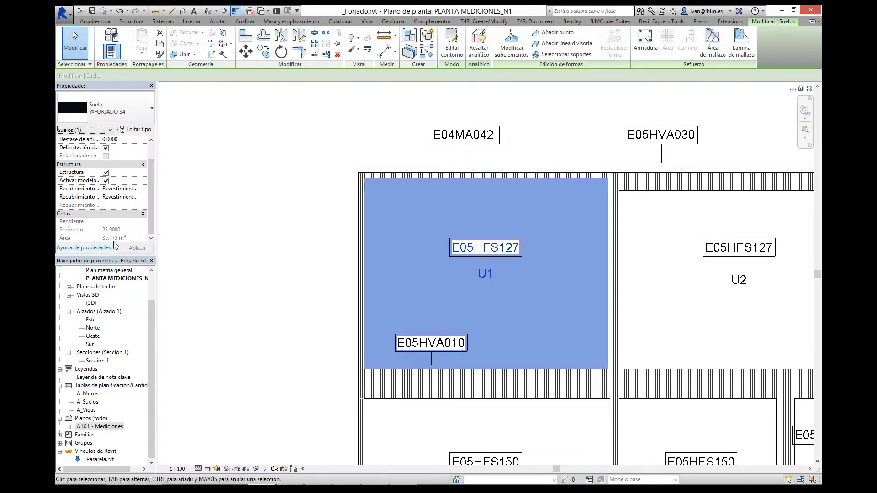
mouse_move(301, 476)
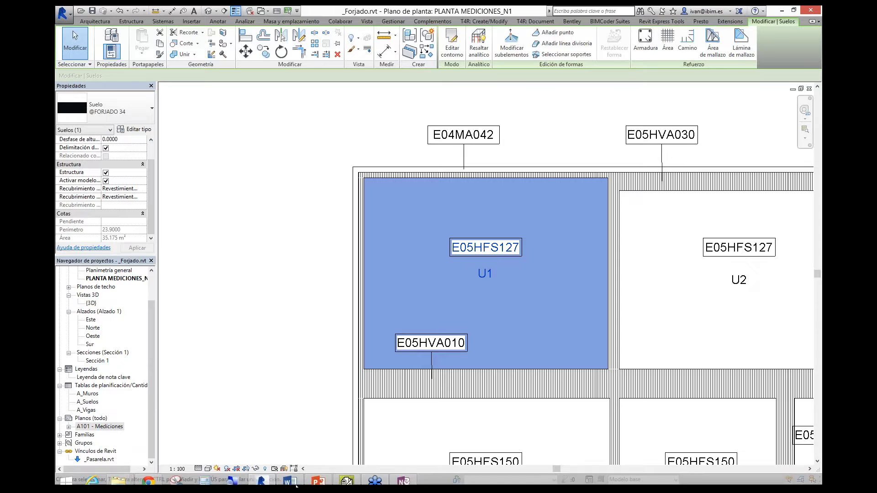
click(346, 476)
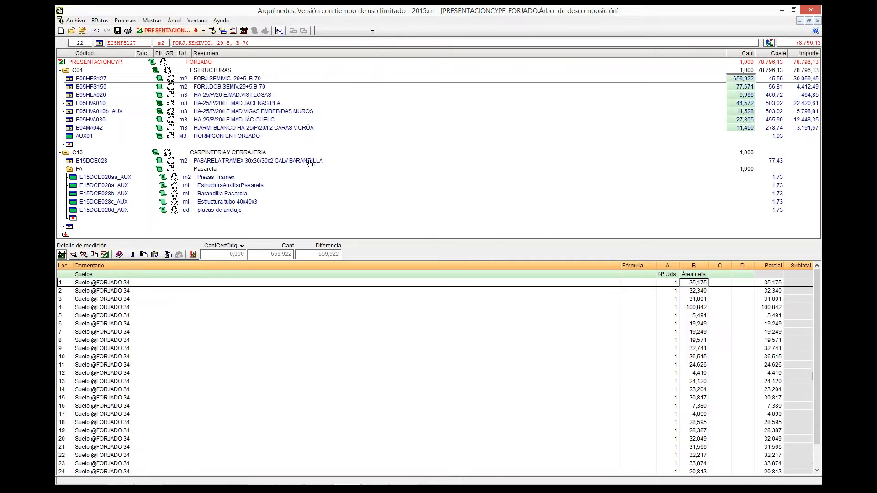
- Examine the remaining net-area lines of item E05HFS127 down to the total of its partial measurements
click(699, 293)
click(699, 299)
click(699, 309)
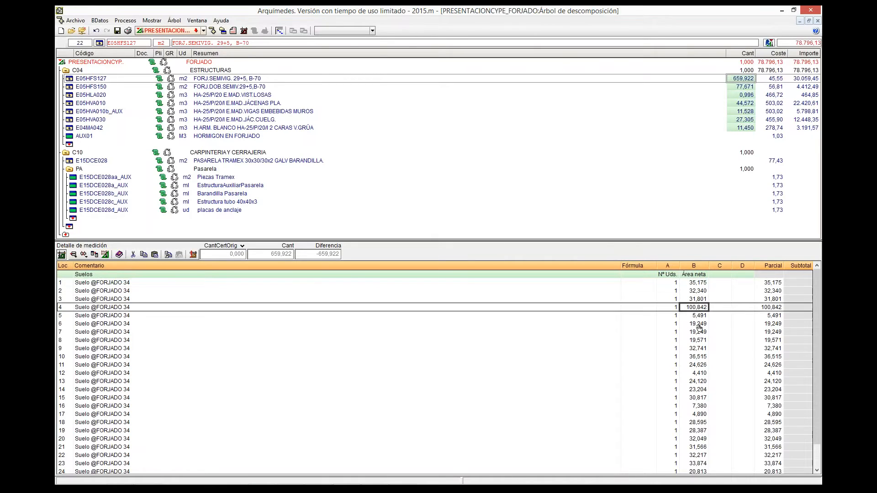
click(699, 325)
click(699, 341)
scroll(773, 445, down, 1)
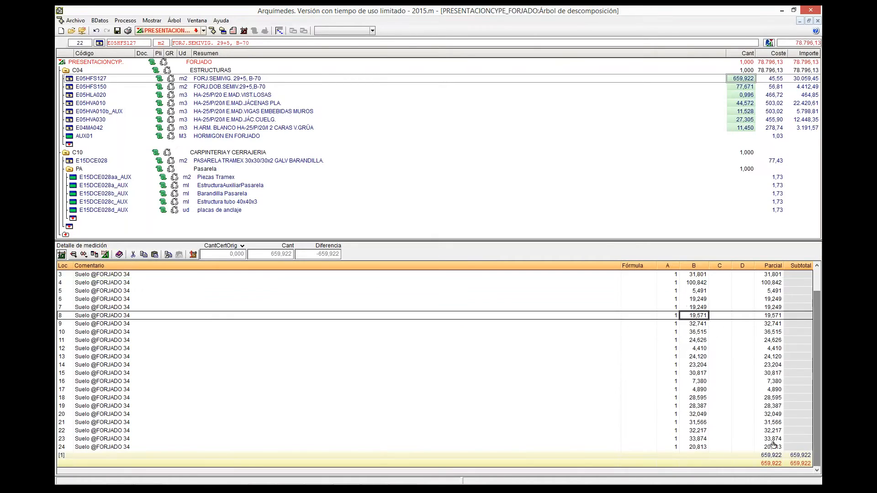
click(772, 455)
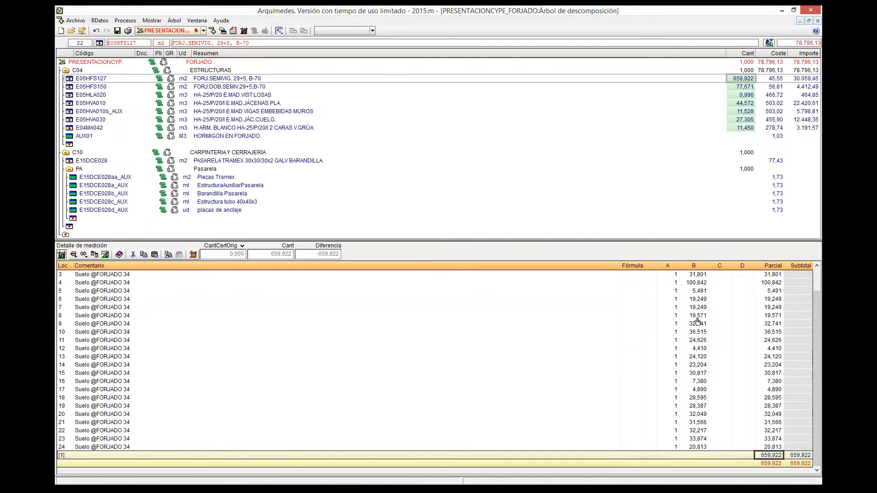
- Examine the measurement details of the remaining structural items, from E05HFS150 through E04MA042
scroll(816, 366, up, 1)
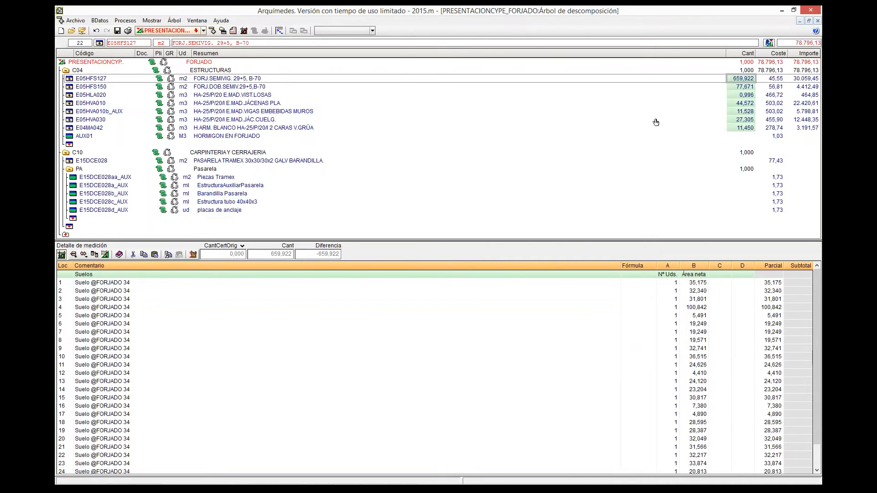
click(738, 87)
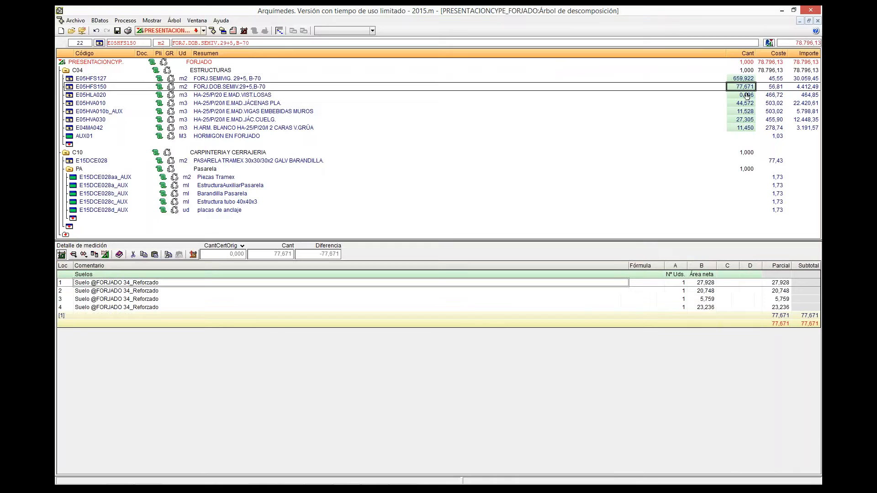
click(747, 95)
click(744, 103)
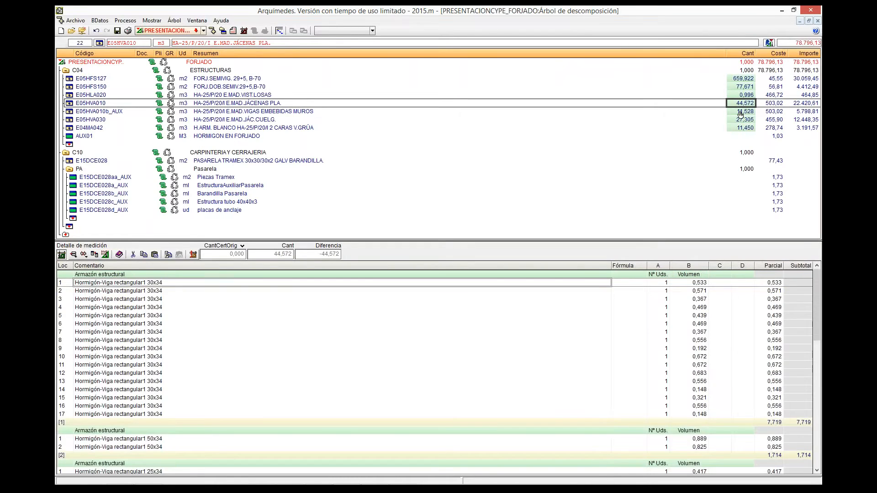
click(742, 111)
click(741, 120)
click(740, 127)
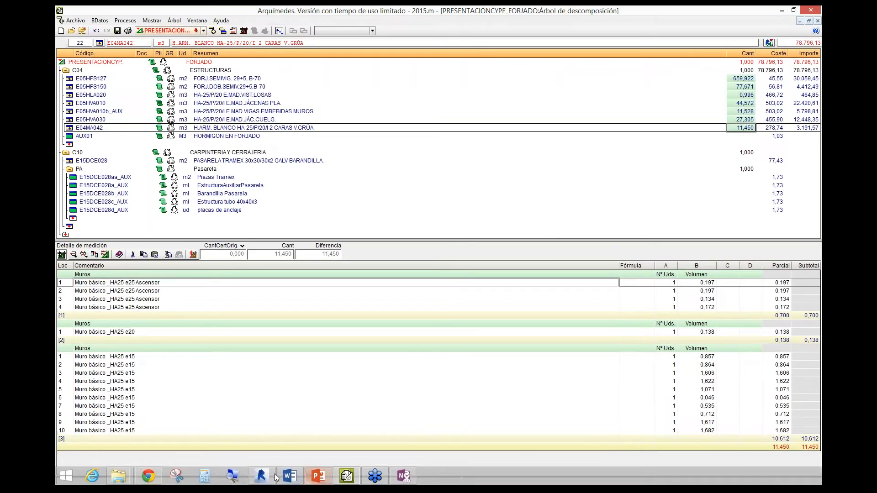
- Switch to Revit and delete every element of the PLANTA MEDICIONES_N1 plan beyond the first two columns of floor bays
click(261, 477)
click(245, 188)
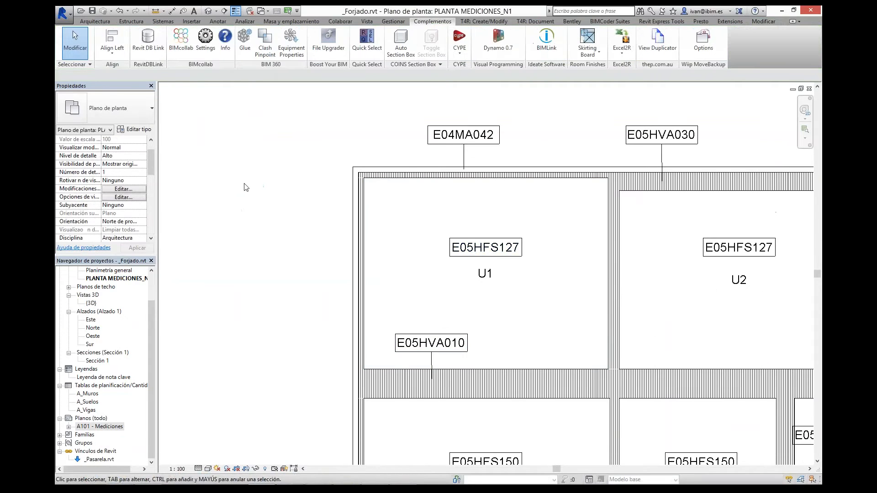
scroll(250, 188, down, 5)
middle_drag(397, 322, 417, 290)
scroll(422, 285, up, 1)
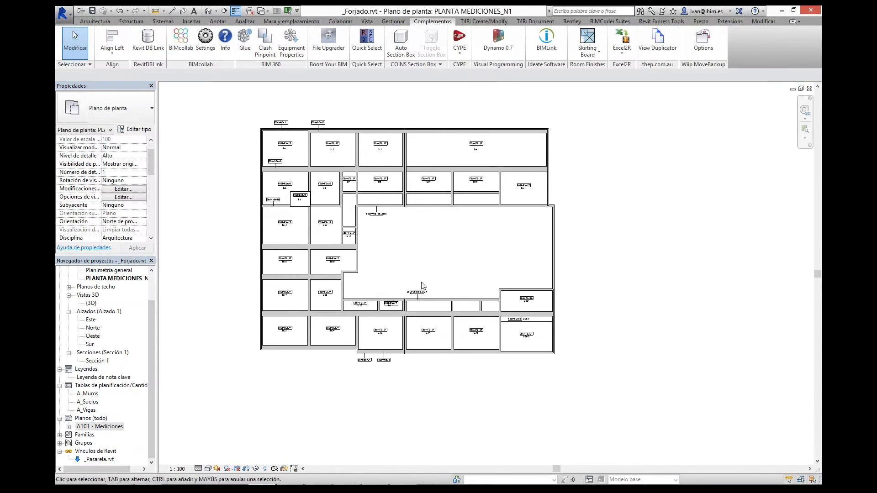
drag(346, 124, 628, 400)
click(613, 357)
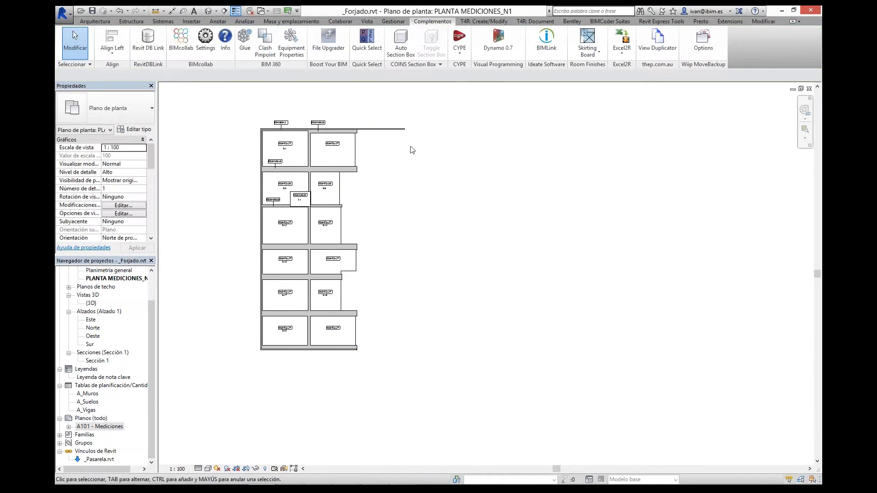
click(460, 44)
click(470, 69)
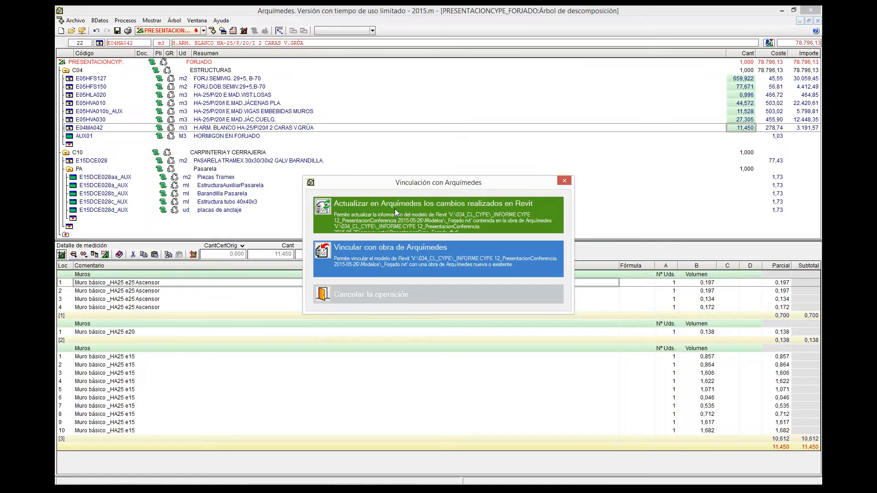
click(395, 210)
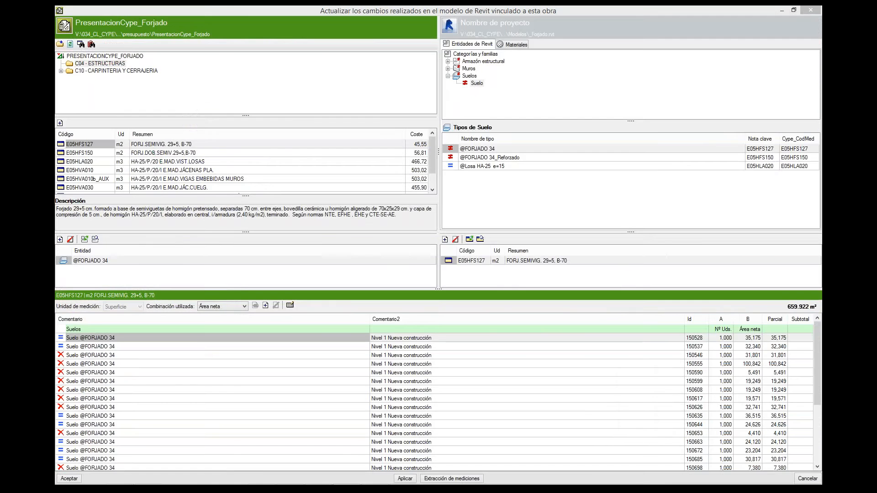
click(767, 152)
click(487, 149)
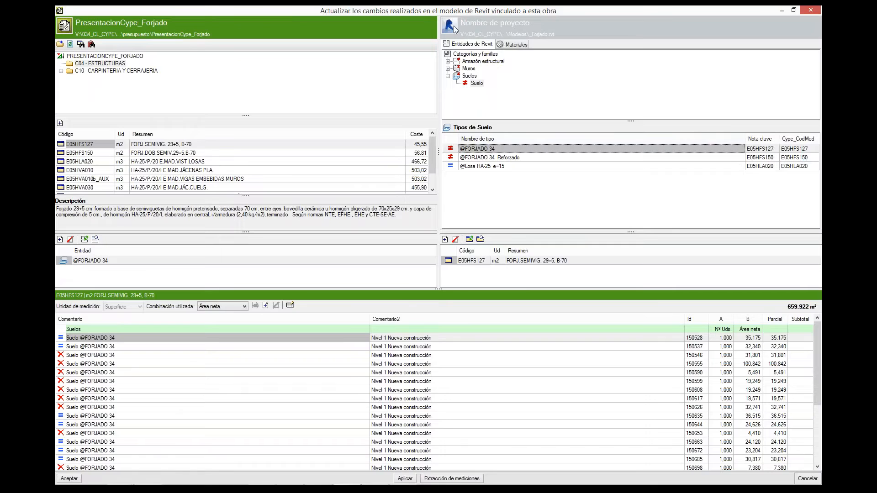
click(453, 26)
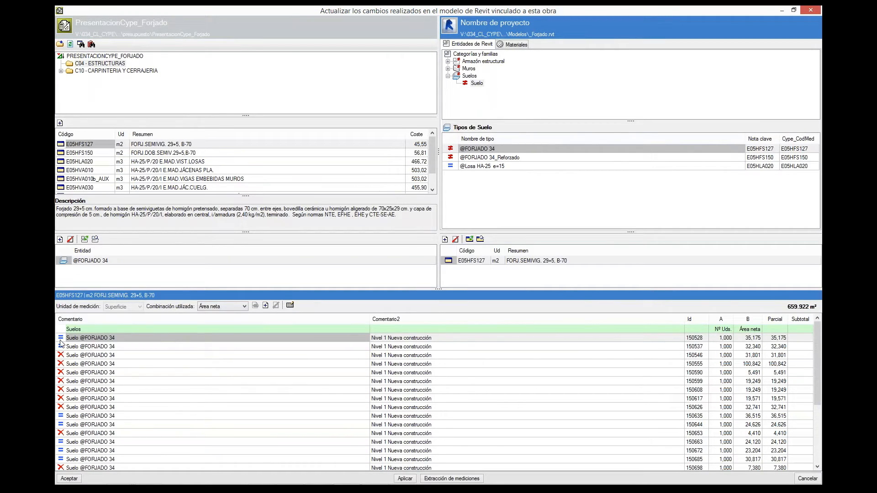
- Examine the change markers on the E05HFS127 measurement lines to distinguish deleted floors from unchanged ones
click(62, 356)
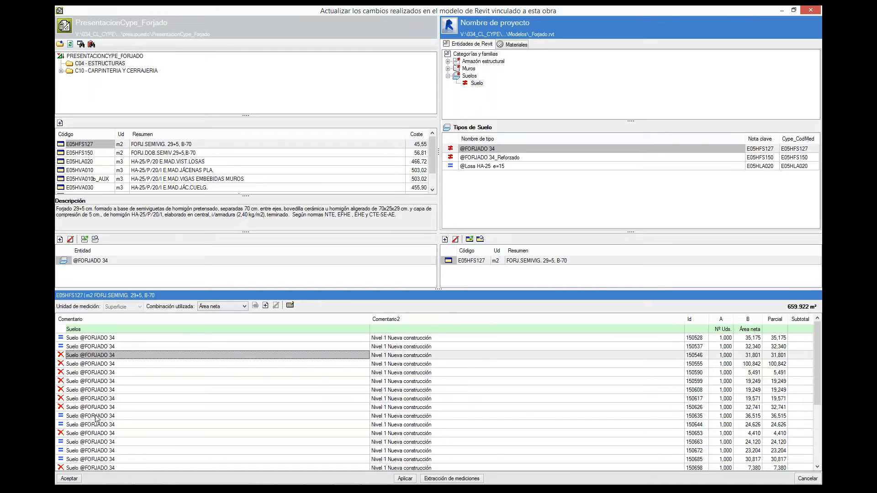
click(69, 365)
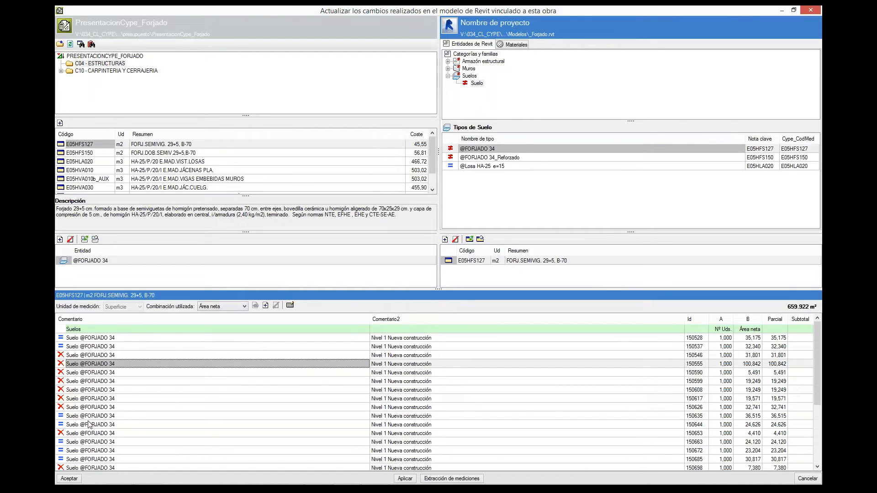
click(74, 374)
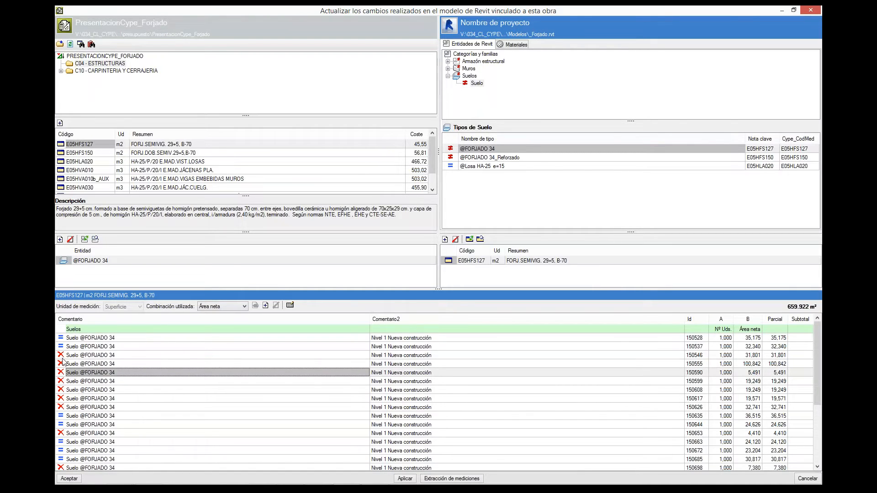
click(66, 381)
click(68, 390)
click(71, 407)
scroll(83, 375, down, 1)
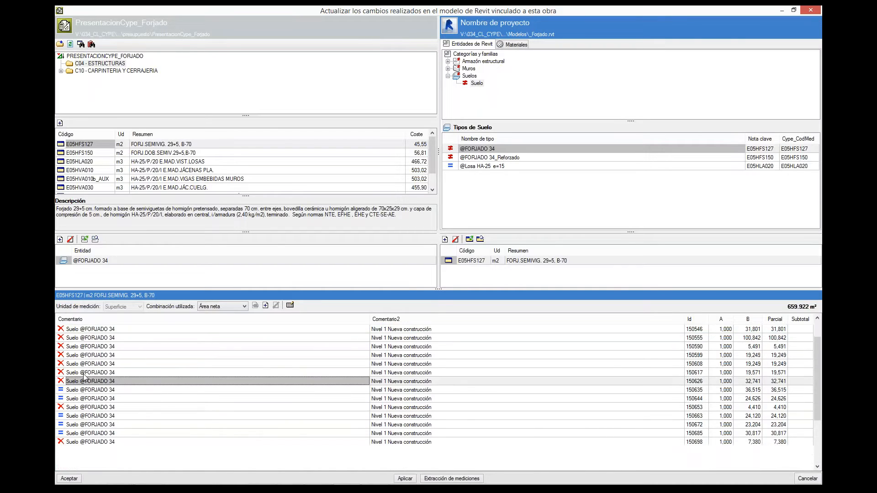
scroll(84, 377, up, 1)
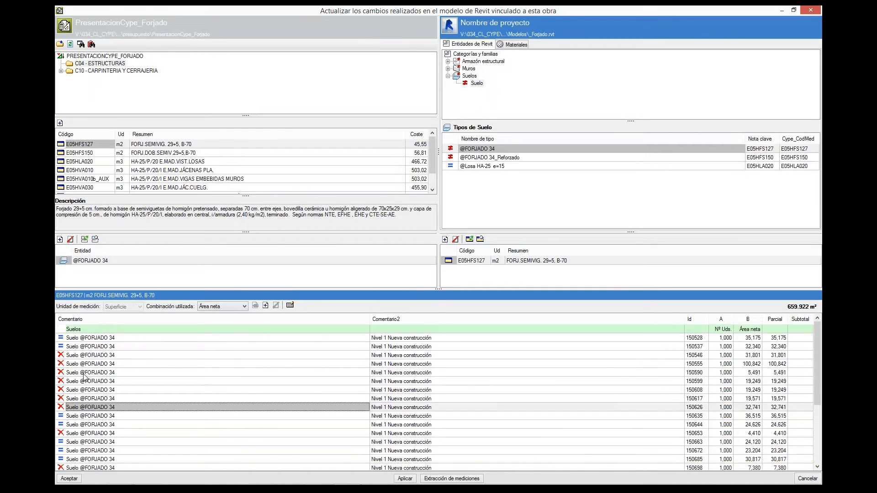
- Apply the Revit changes, extract the updated measurements into the budget, and accept the update and item assignment windows
double_click(471, 12)
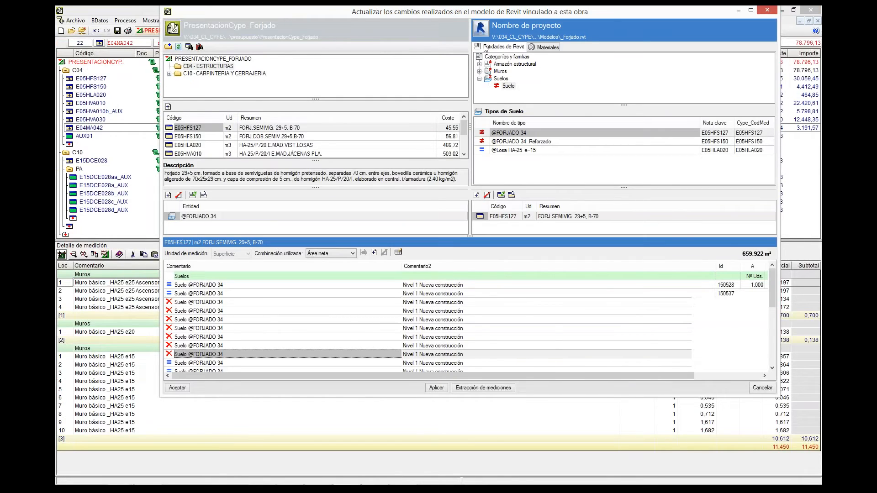
drag(485, 45, 474, 94)
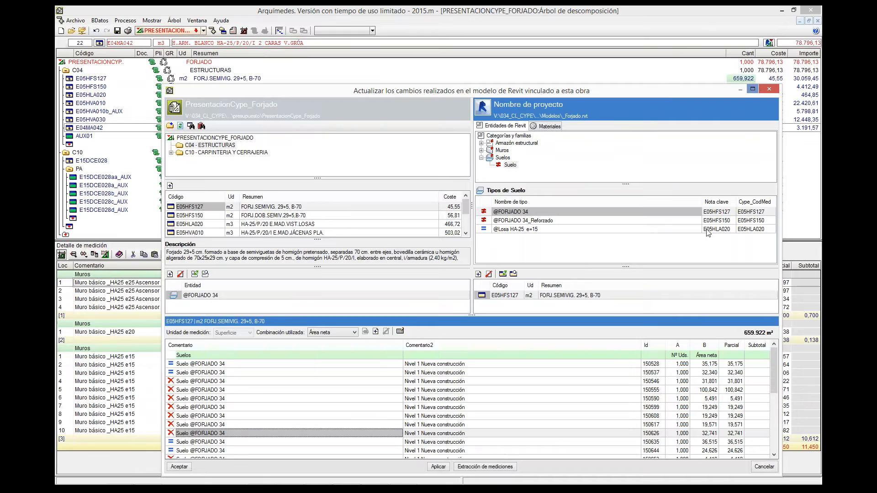
click(438, 466)
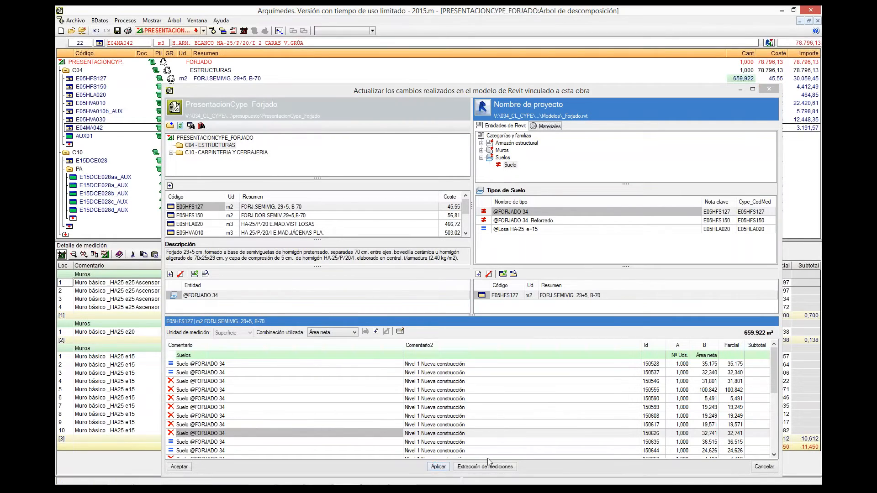
click(474, 464)
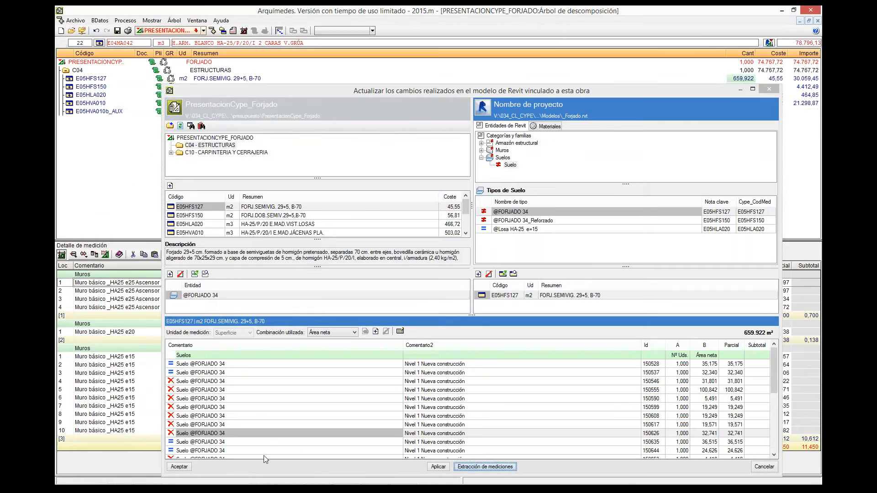
click(179, 466)
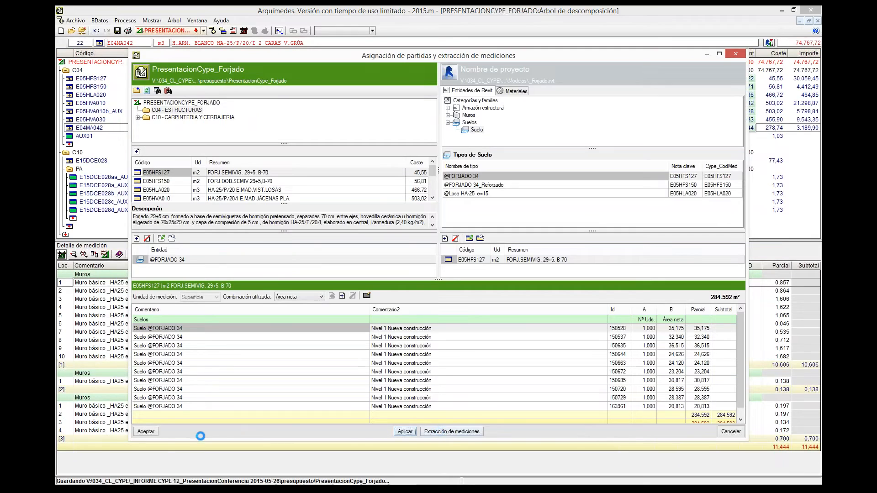
click(151, 436)
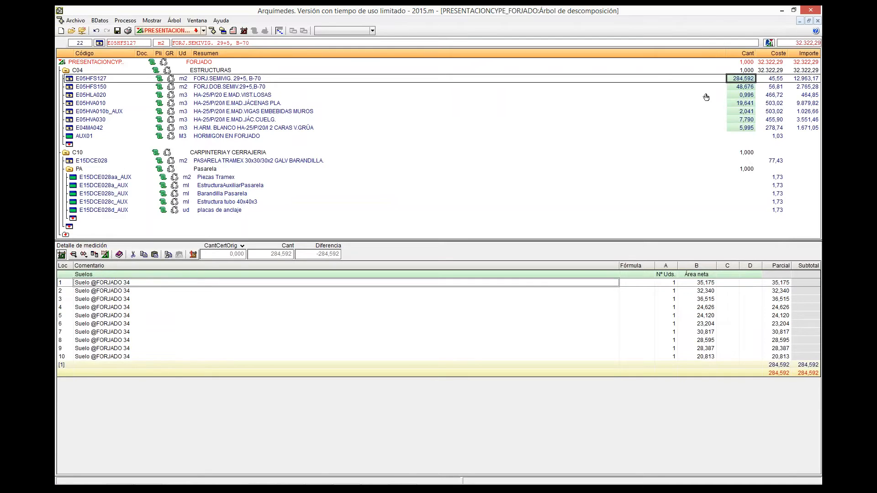
- Locate the floor of the first E05HFS127 line in Revit, view the whole reduced plan, and return to Arquímedes
click(702, 283)
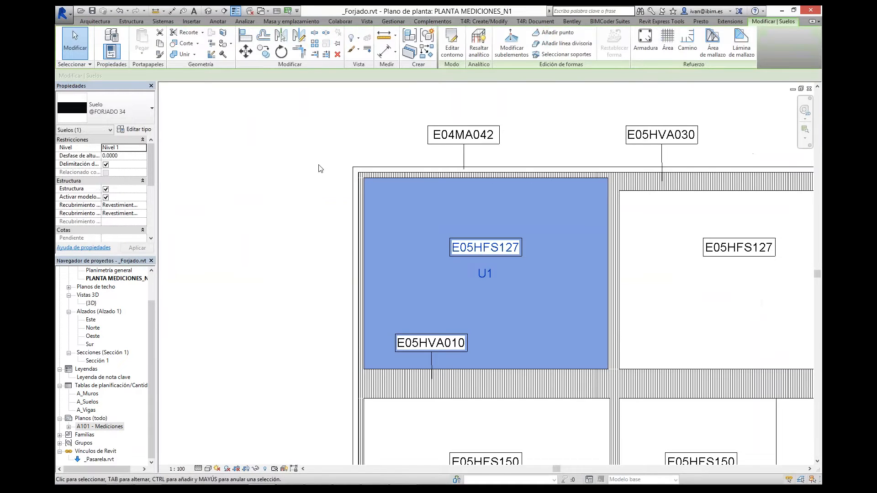
scroll(320, 171, down, 4)
scroll(320, 171, down, 2)
key(Escape)
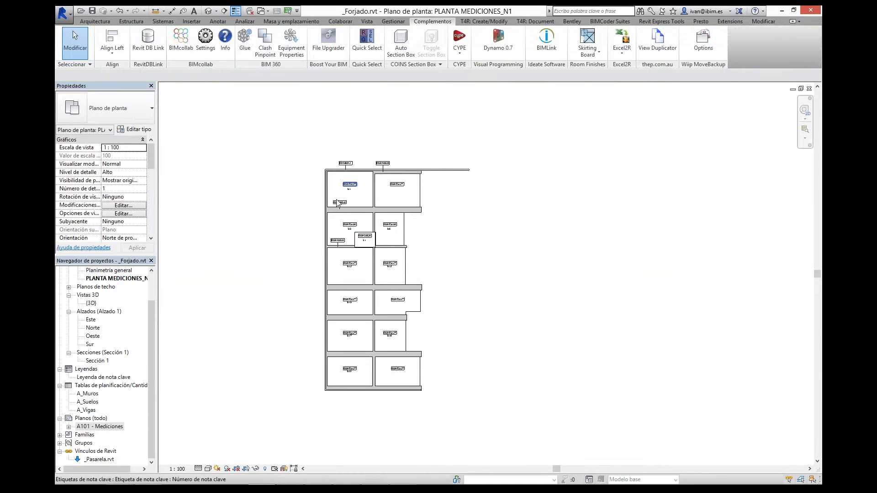
mouse_move(269, 479)
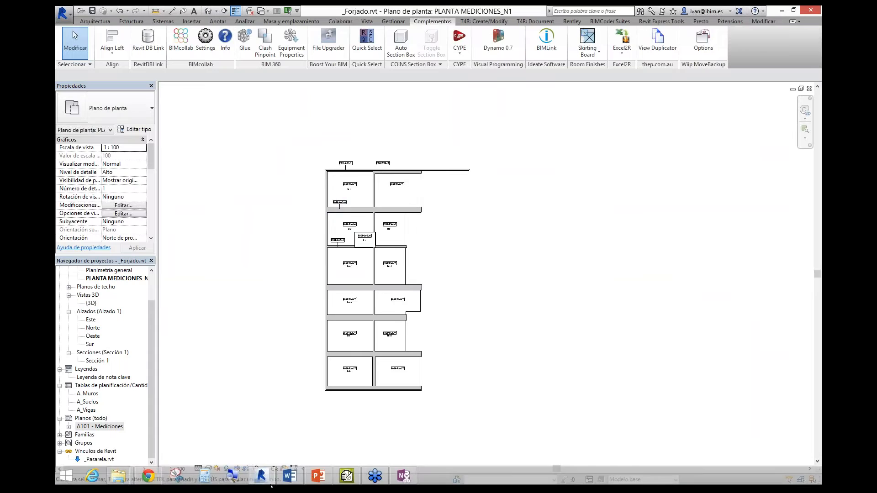
click(346, 478)
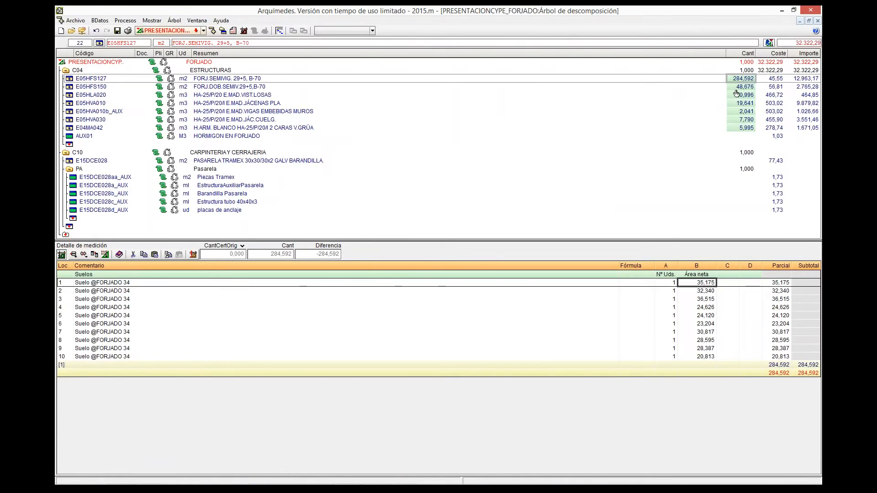
click(259, 103)
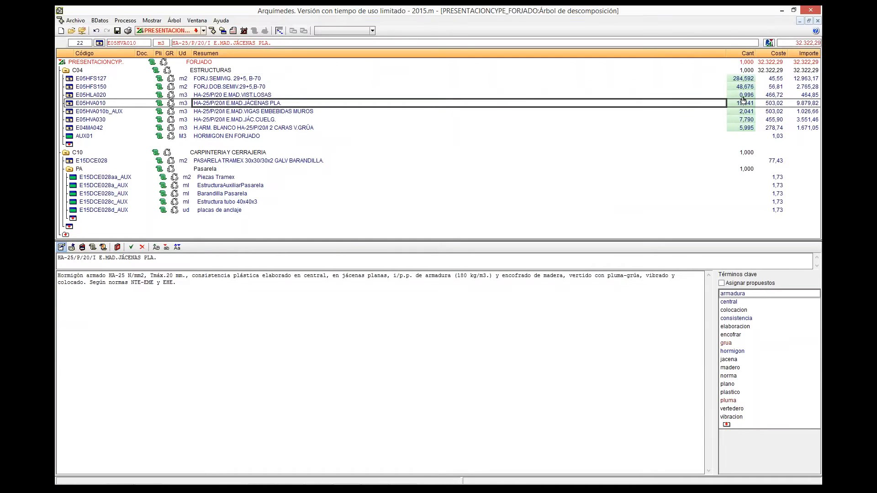
click(746, 96)
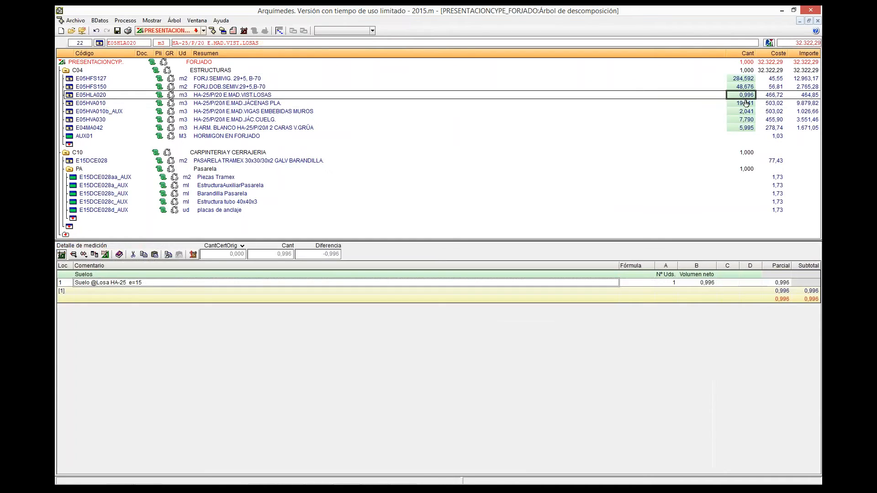
click(709, 283)
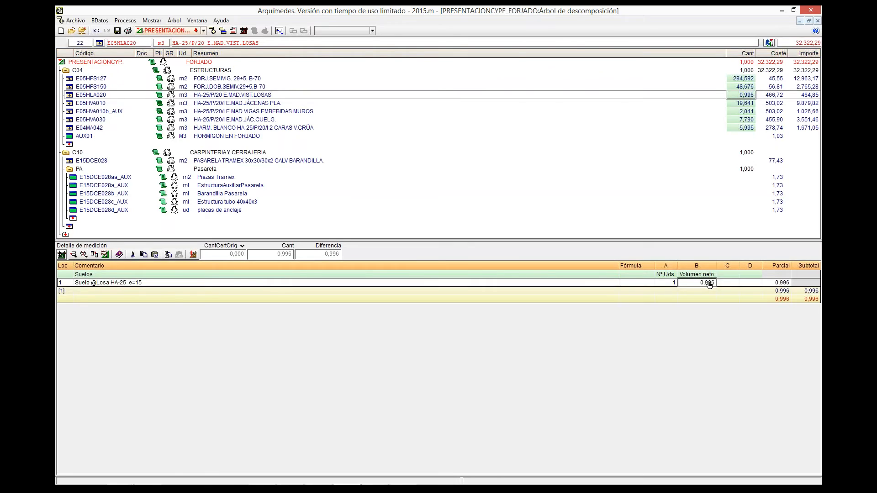
key(alt+Tab)
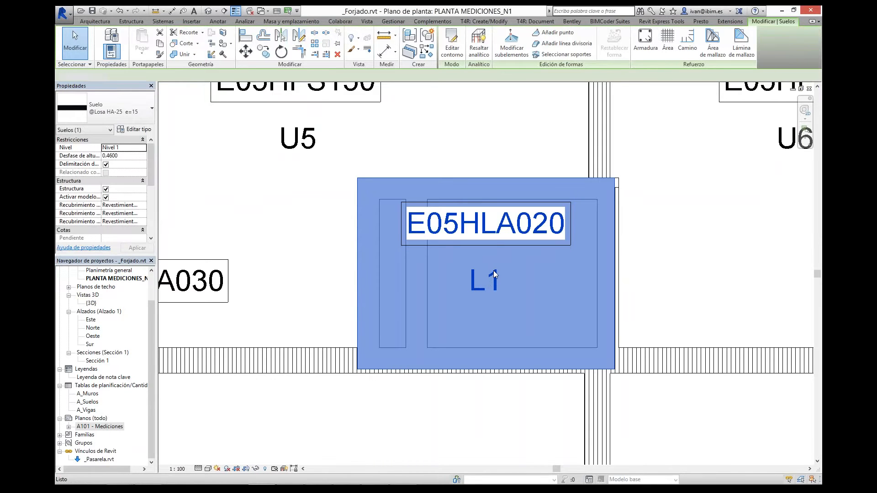
click(491, 173)
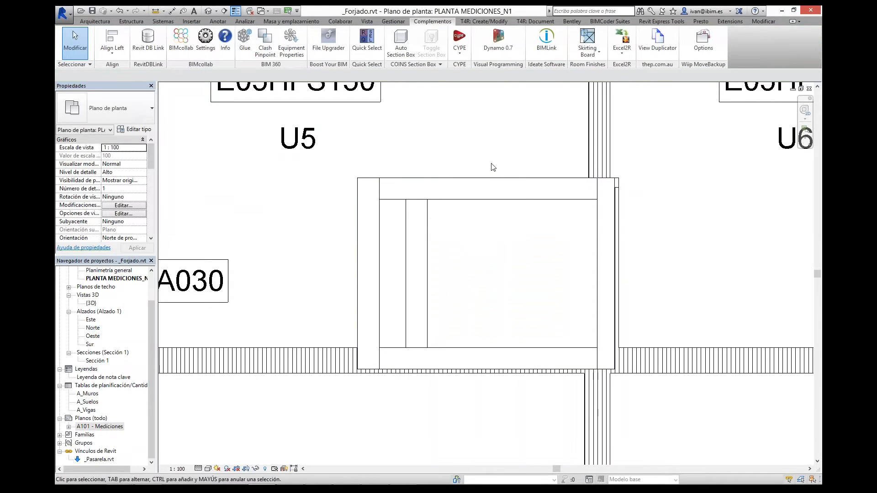
- Check the A101 - Mediciones sheet in Revit, and return to Arquímedes to view the measurement detail of item E05HFS150
key(ctrl+Tab)
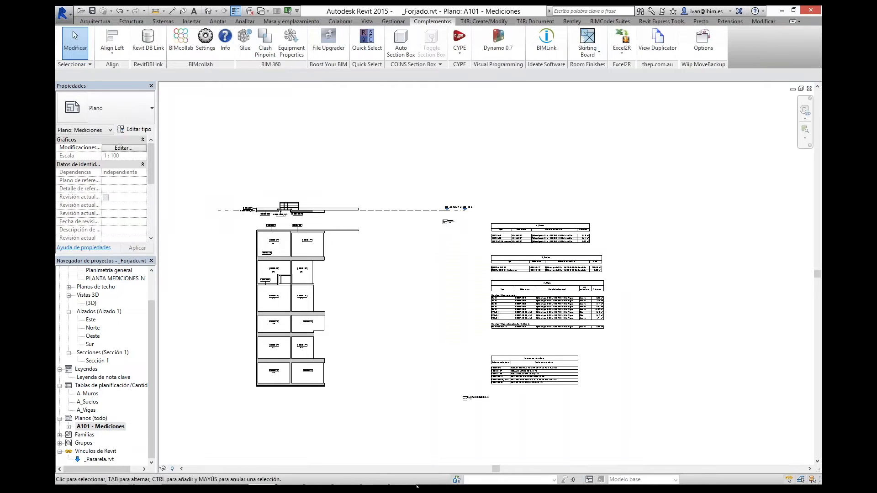
click(347, 476)
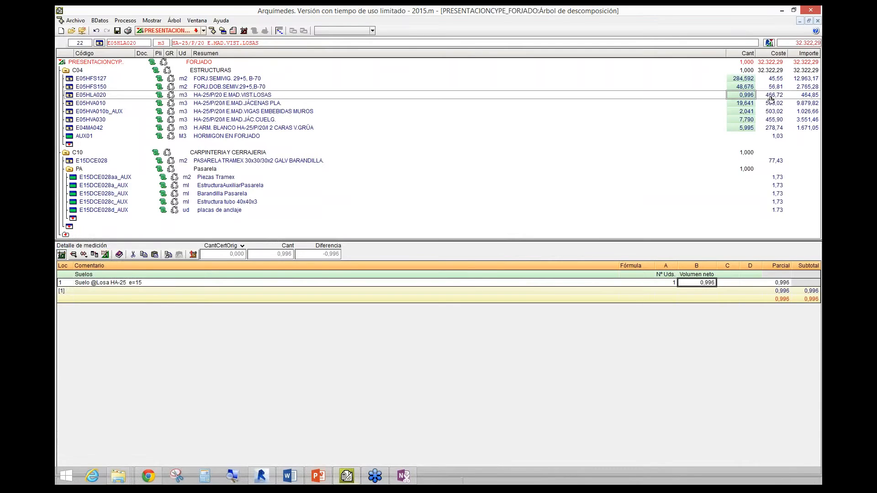
click(745, 87)
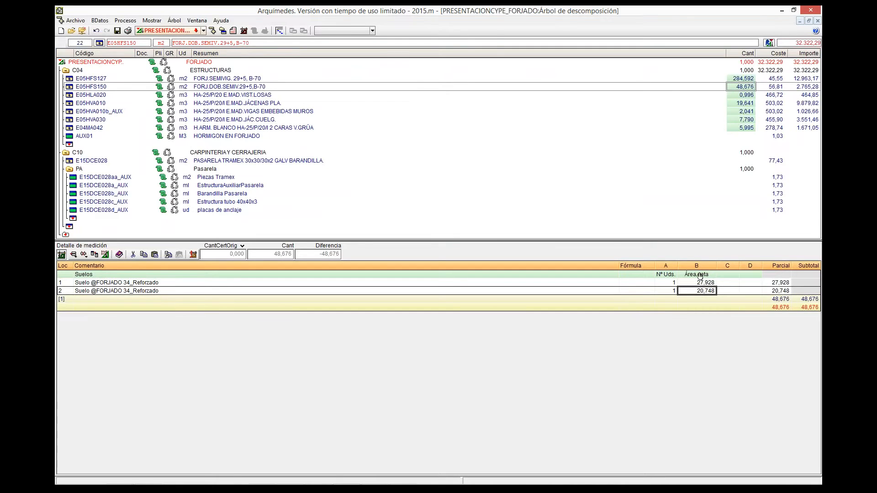
click(242, 91)
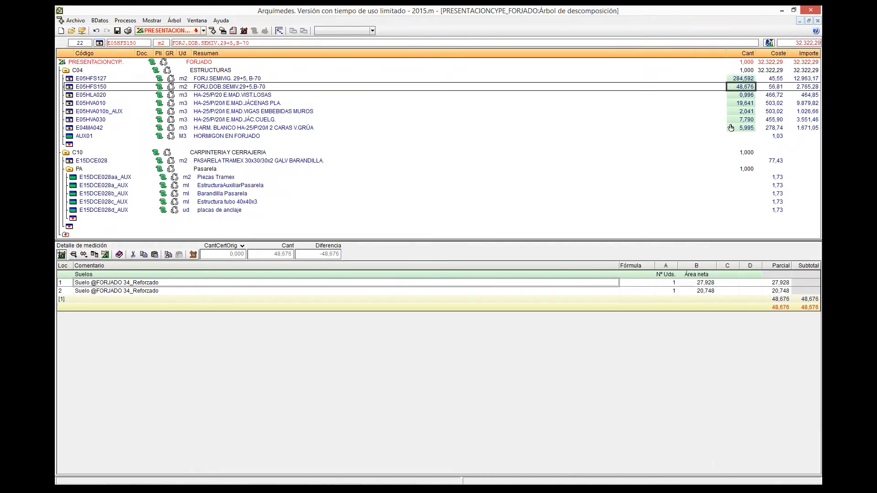
- Locate the floor of the second E05HFS150 measurement line in Revit, delete it, and return to Arquímedes
click(741, 87)
click(700, 293)
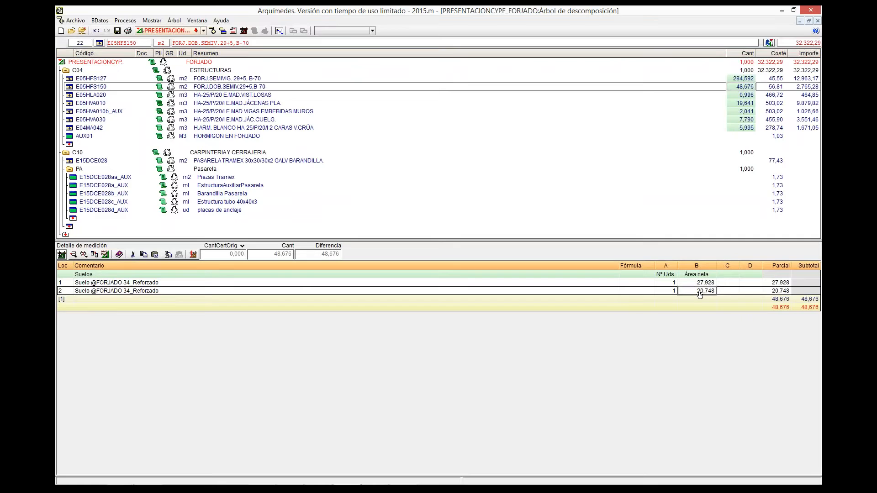
double_click(700, 293)
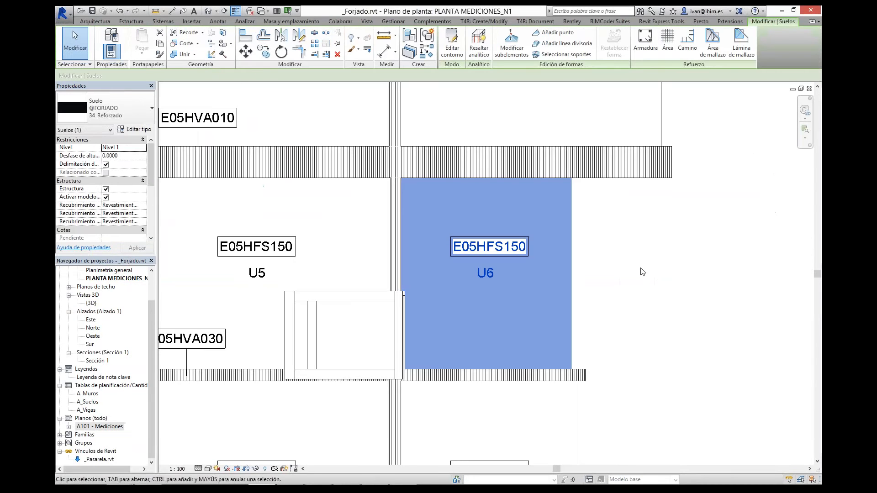
click(643, 271)
scroll(631, 263, down, 5)
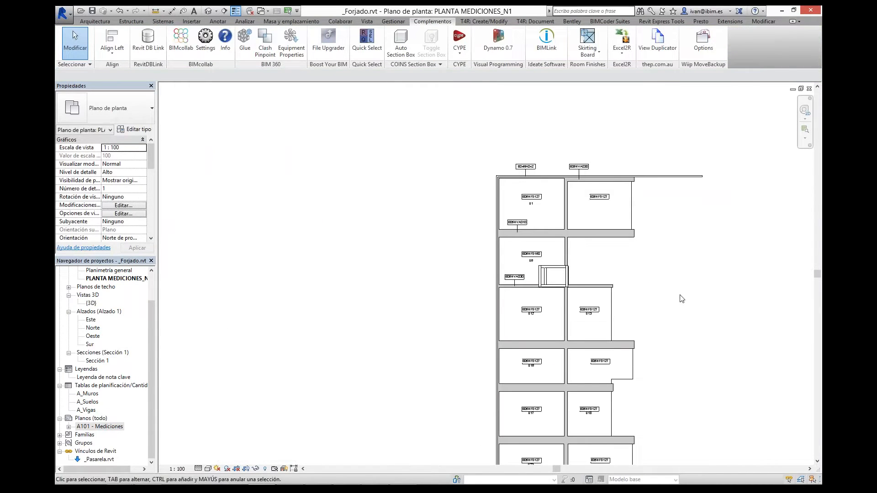
middle_drag(600, 182, 599, 180)
mouse_move(425, 484)
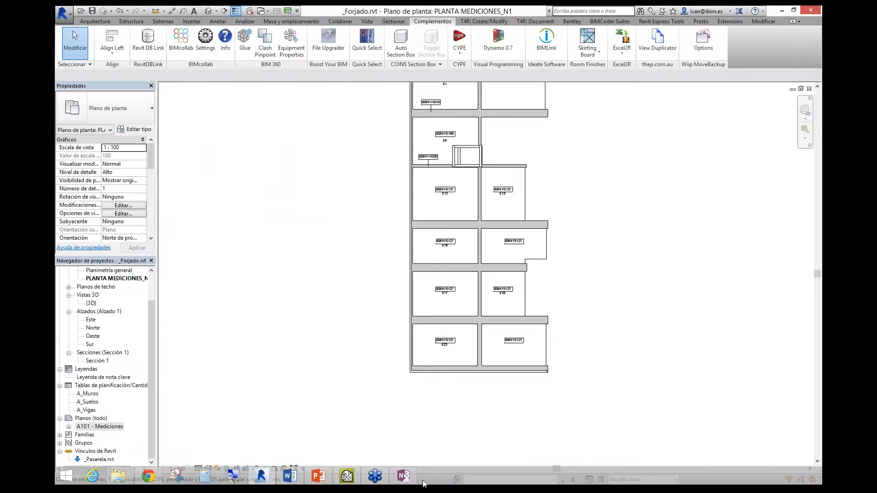
click(355, 479)
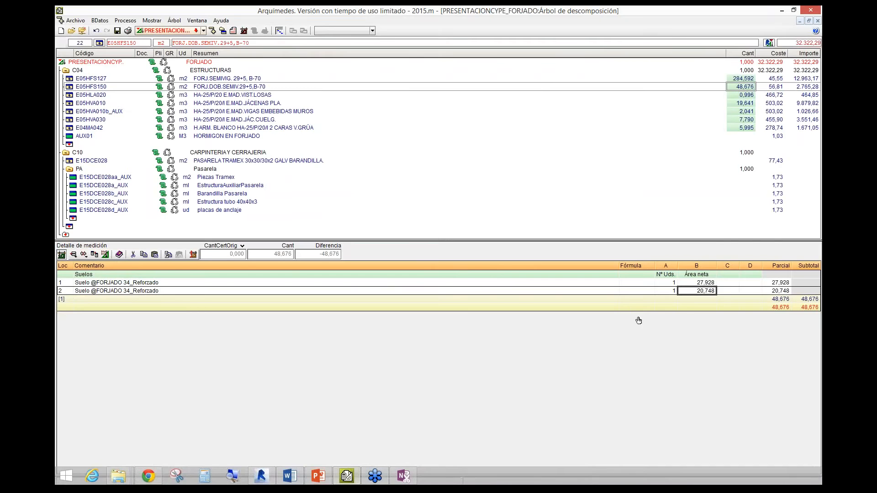
- Locate the floor of the first E05HFS150 measurement line in Revit and delete it
click(696, 285)
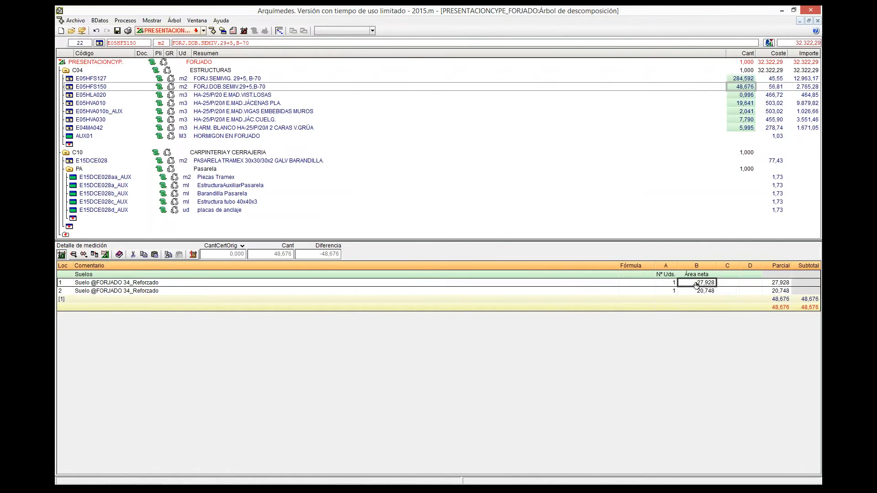
click(696, 285)
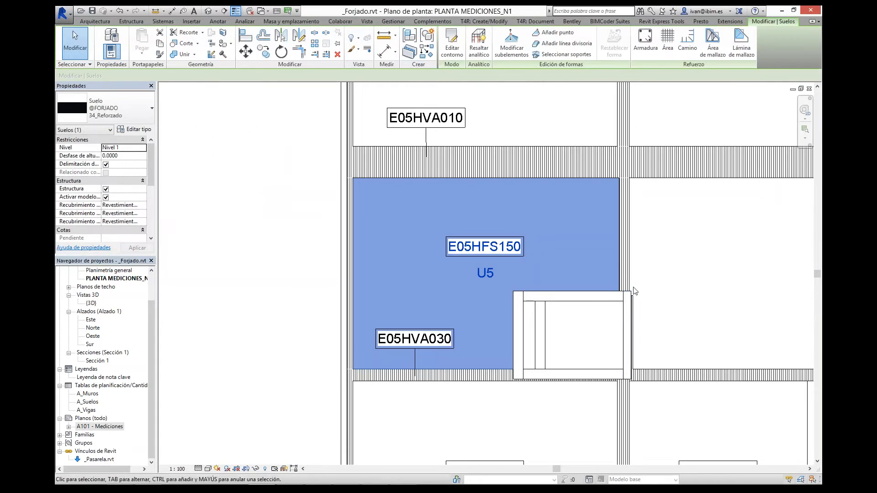
key(Escape)
scroll(650, 231, down, 5)
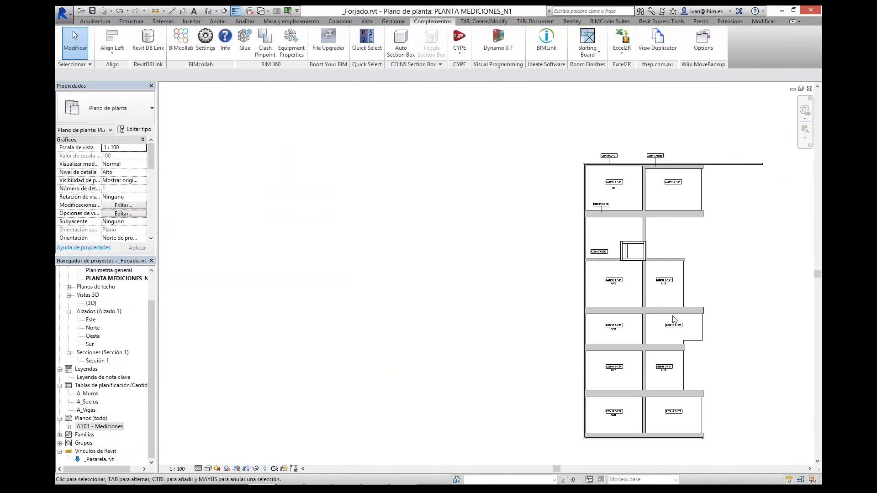
mouse_move(442, 466)
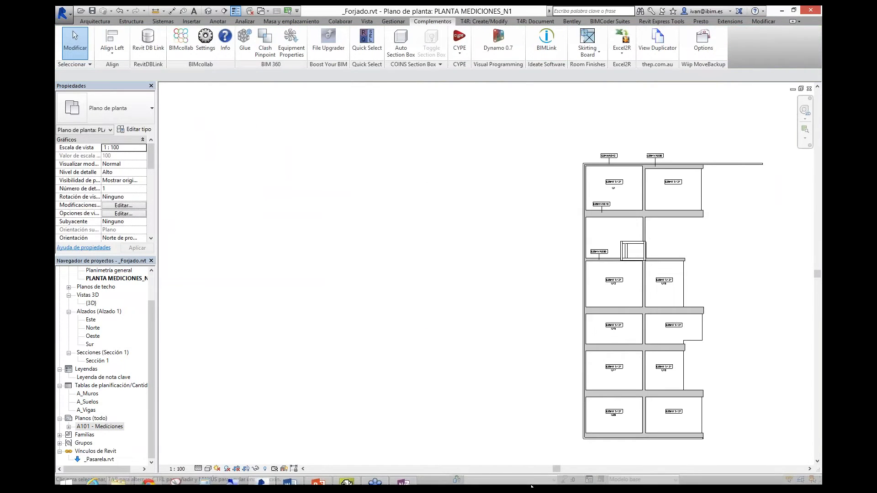
click(459, 42)
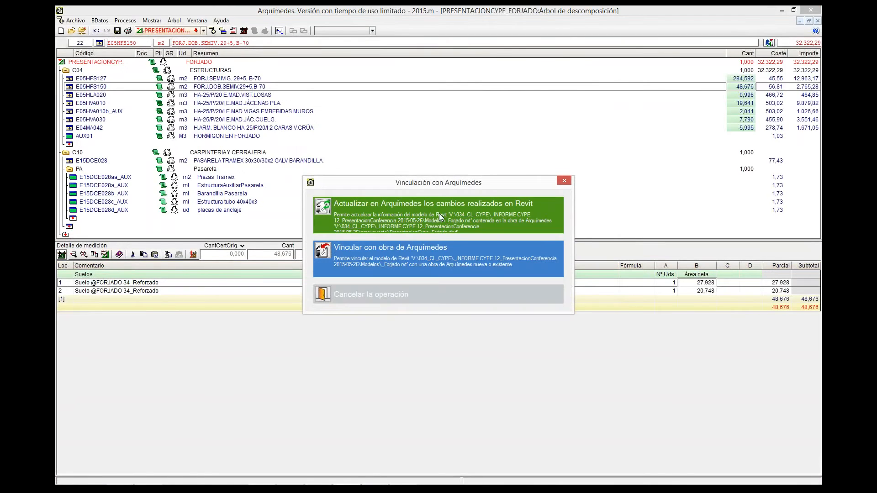
click(437, 214)
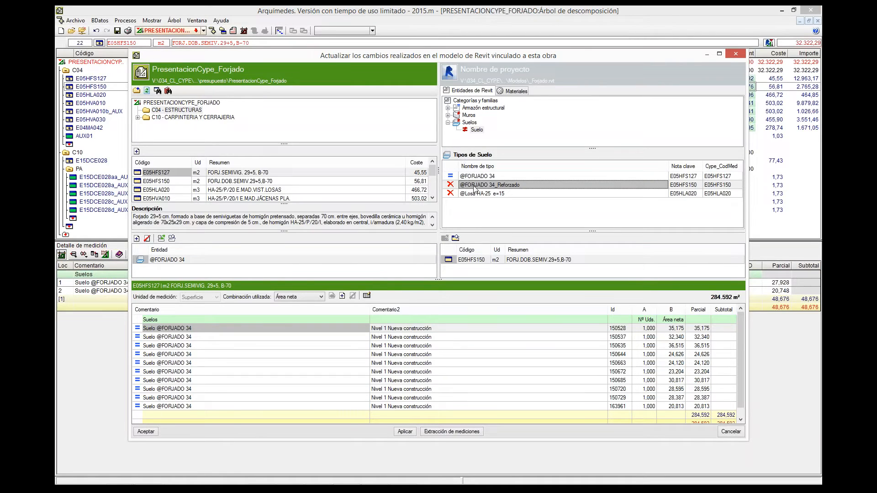
click(465, 195)
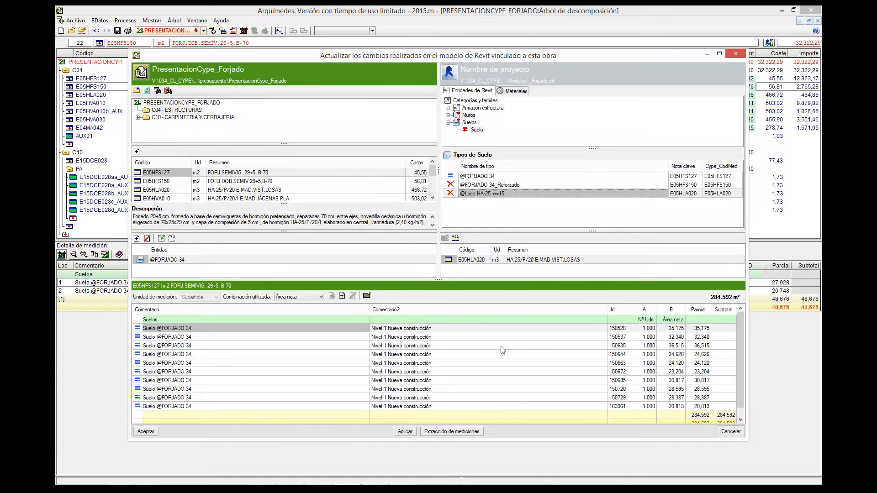
click(400, 432)
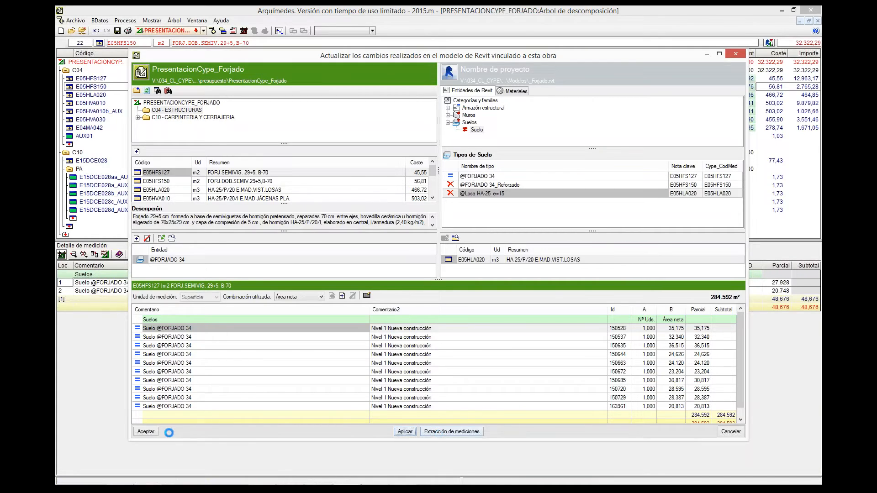
click(153, 434)
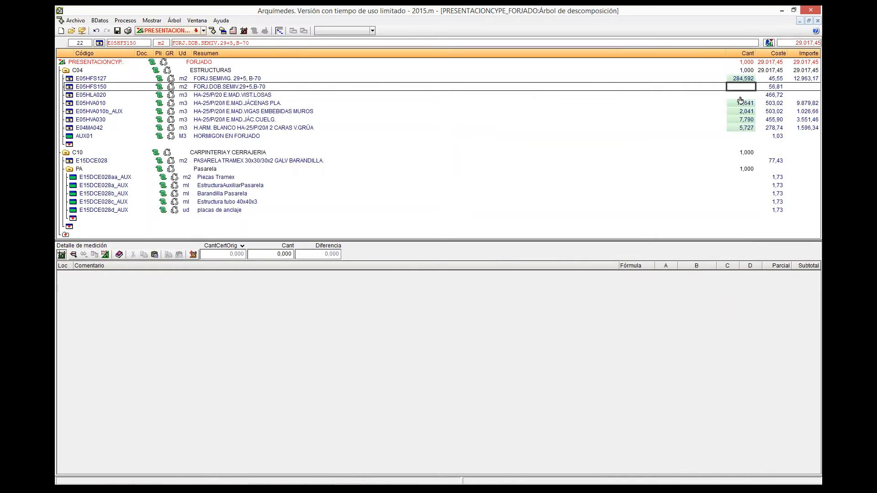
- Check the quantities of items E05HFS150 and E05HLA020 in the budget
click(740, 98)
click(743, 88)
click(741, 95)
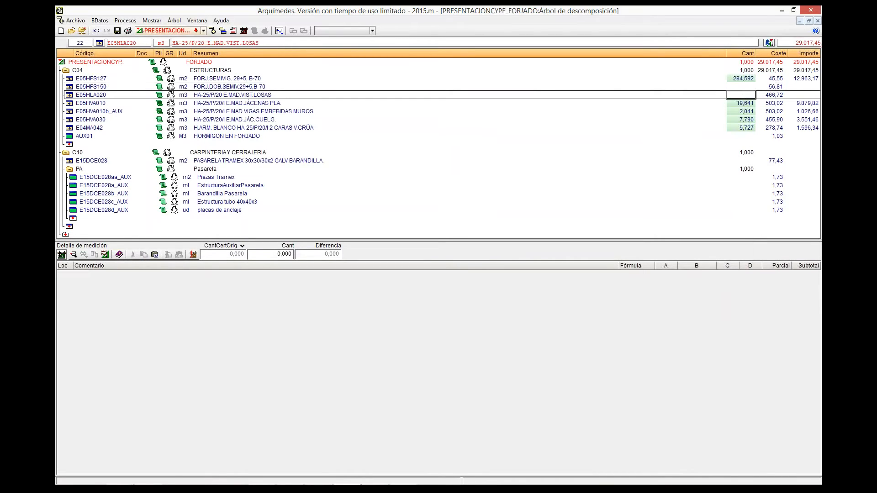
click(743, 88)
click(744, 95)
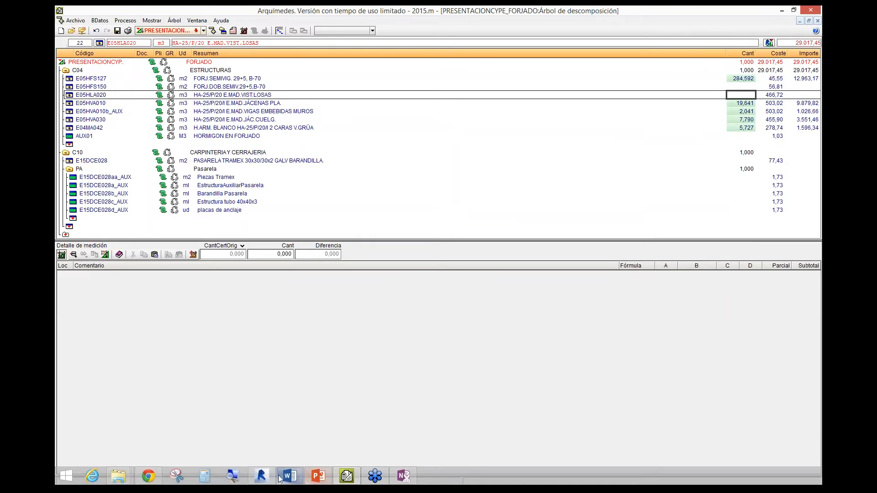
- Switch to Revit and copy the whole reduced plan beside the original, separating the elements that cannot stay joined
click(261, 479)
middle_drag(650, 279, 337, 262)
scroll(364, 188, down, 2)
drag(252, 149, 509, 412)
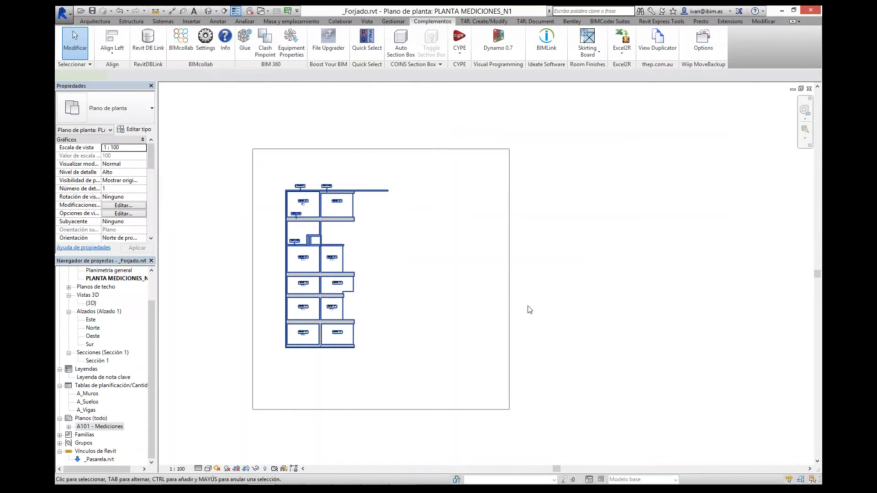
click(266, 56)
click(286, 161)
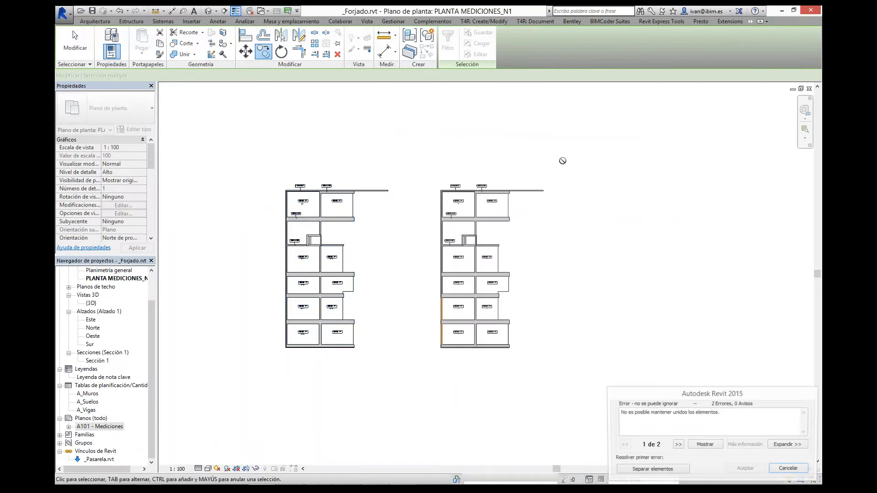
key(Return)
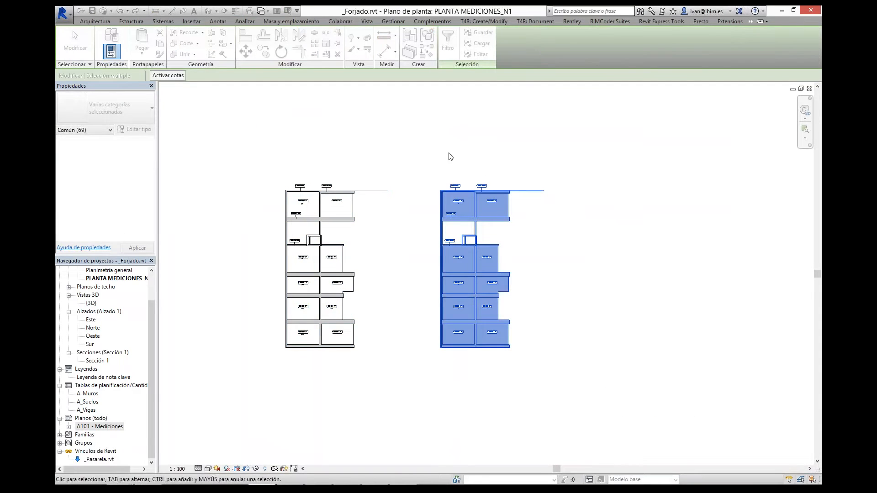
click(342, 123)
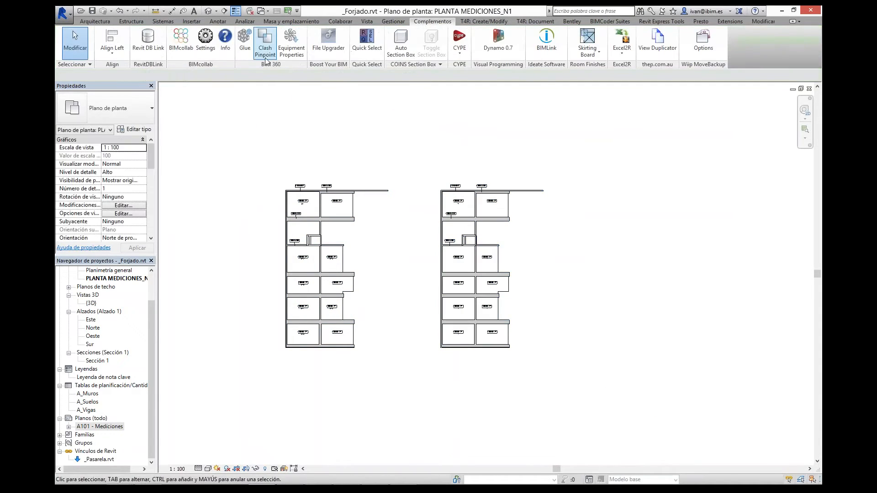
- Copy the duplicated plan horizontally by 26.0000 to make a third plan beside it
drag(578, 402, 585, 417)
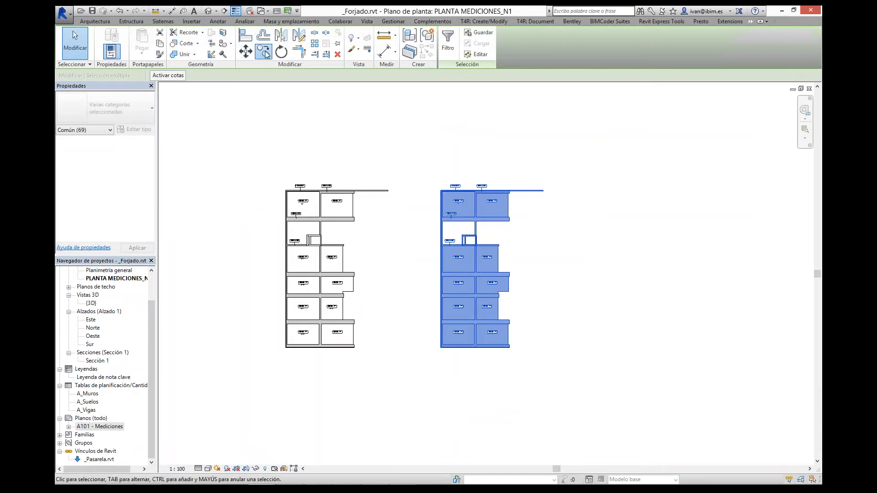
click(263, 51)
click(434, 152)
click(561, 152)
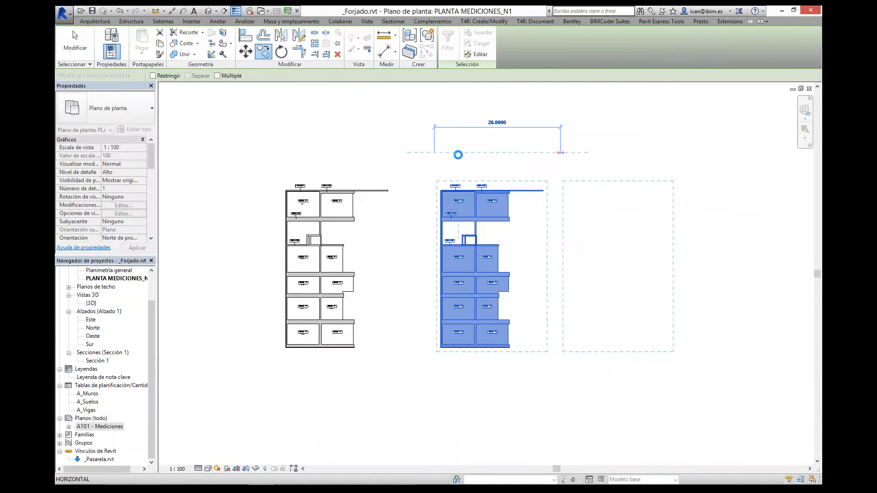
key(Escape)
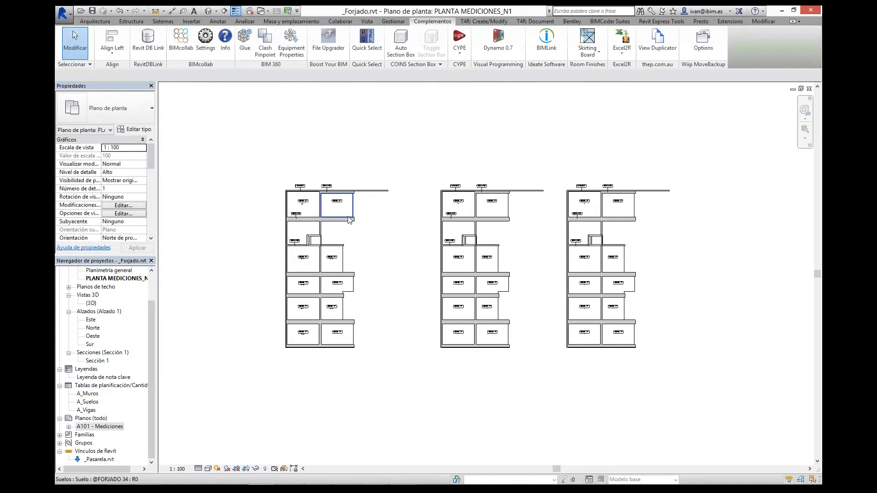
scroll(349, 220, up, 3)
click(353, 208)
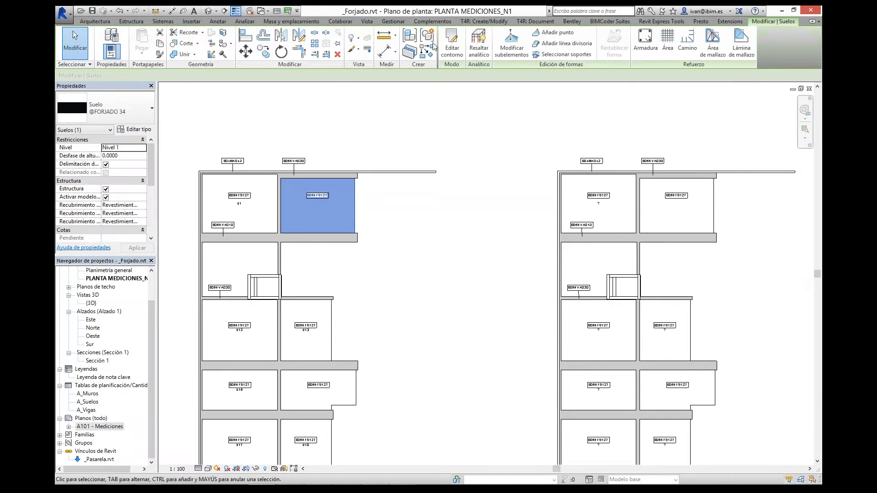
click(452, 45)
drag(354, 214, 438, 210)
click(449, 52)
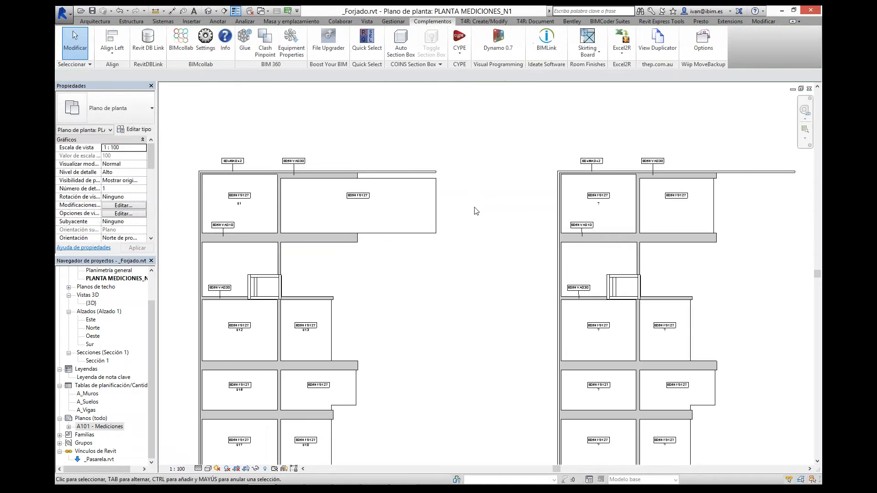
scroll(475, 208, down, 3)
middle_drag(406, 301, 349, 213)
scroll(349, 212, up, 2)
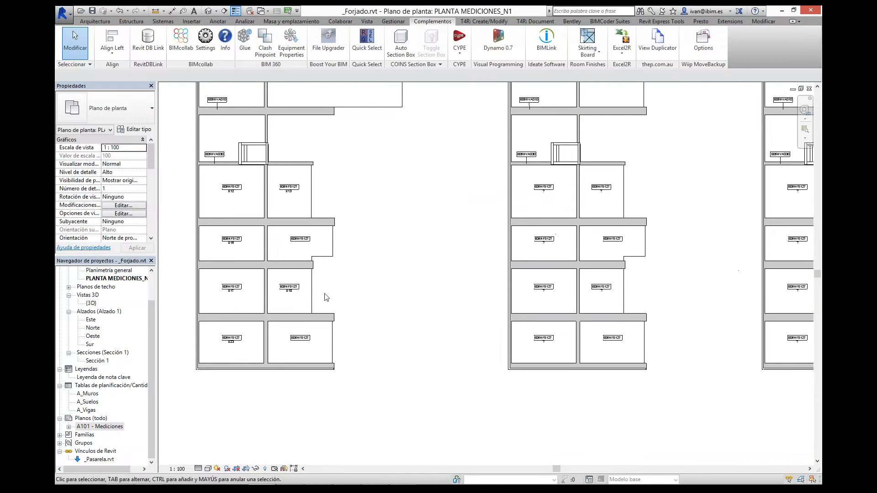
click(333, 333)
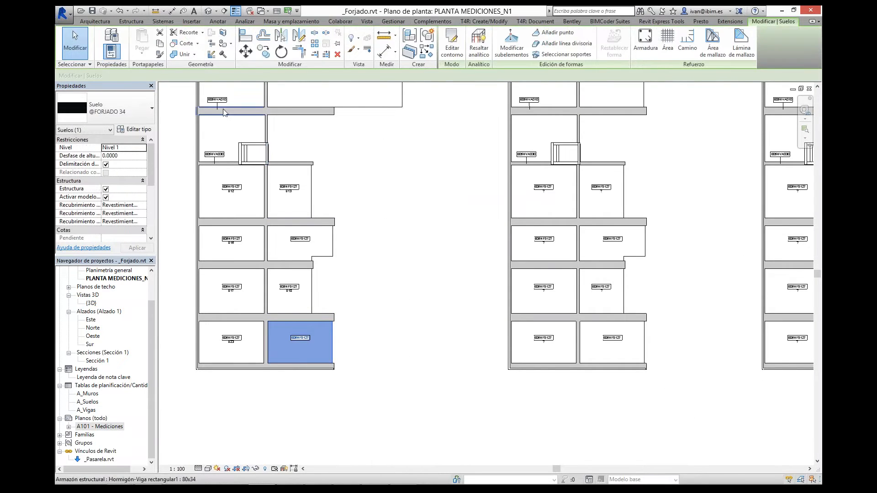
click(128, 115)
click(92, 166)
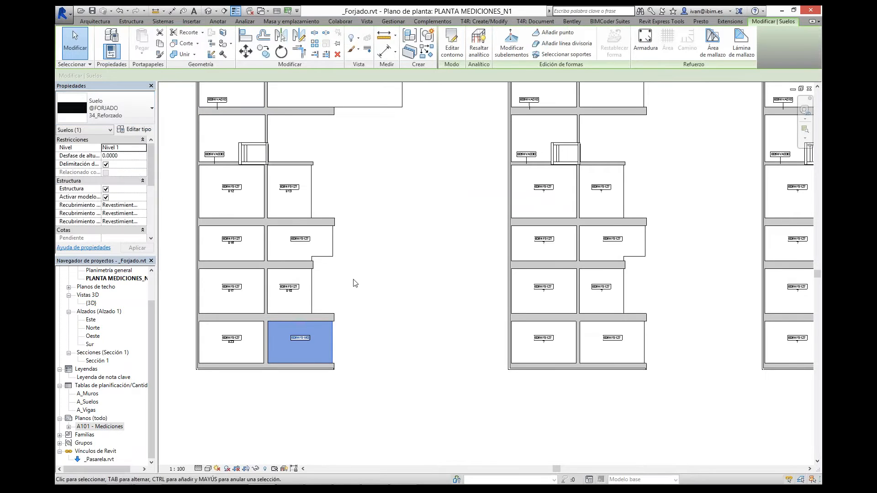
click(312, 291)
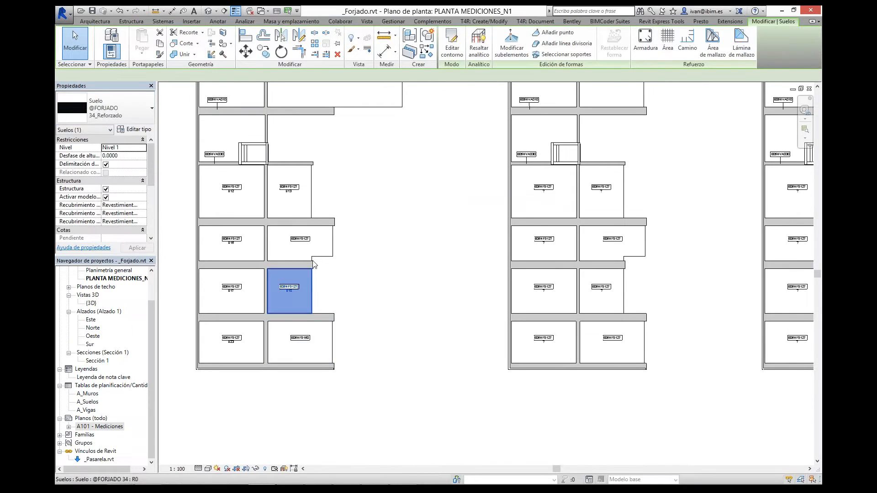
click(126, 105)
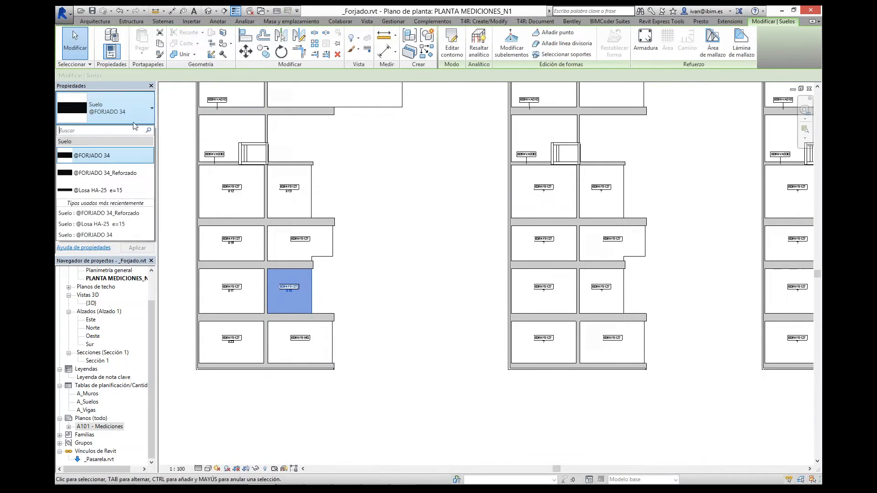
click(98, 190)
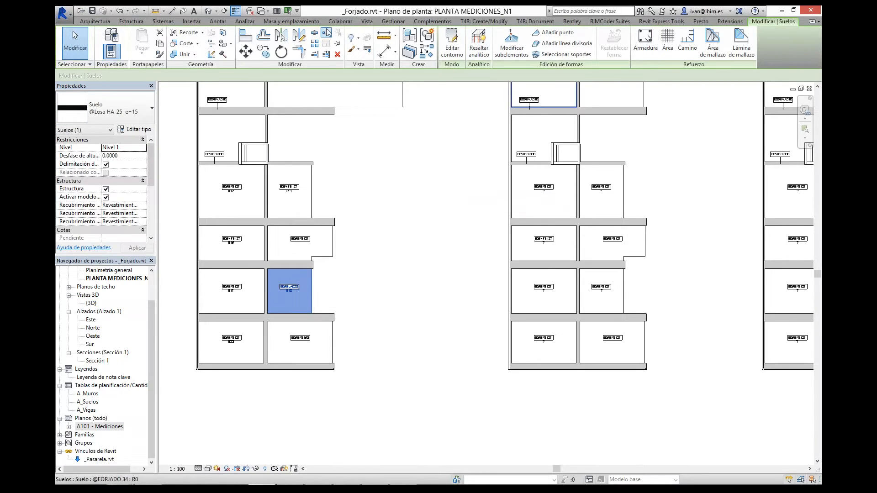
- Start the CYPE add-in's update of the linked Arquímedes budget with the changes made in the Revit model
click(432, 21)
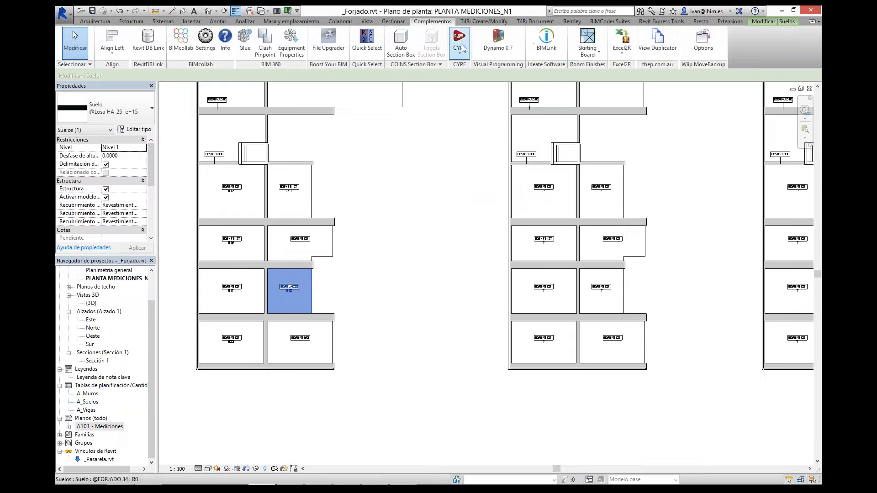
click(459, 48)
click(466, 73)
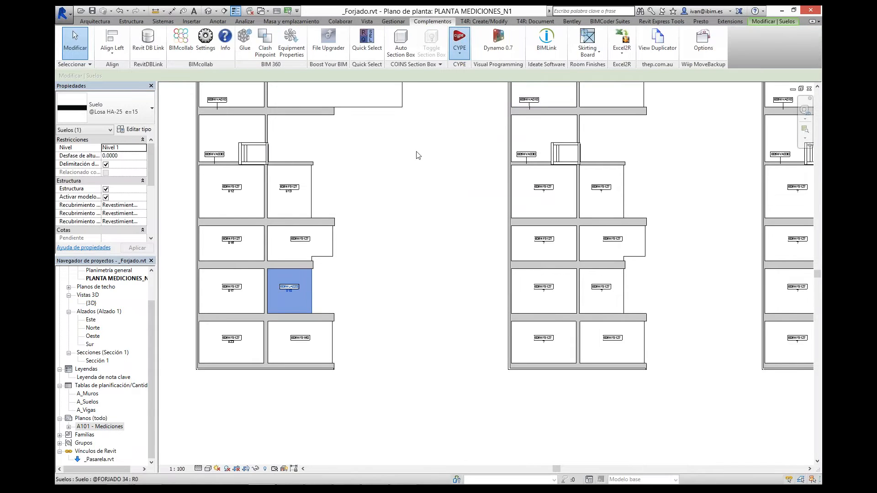
click(391, 217)
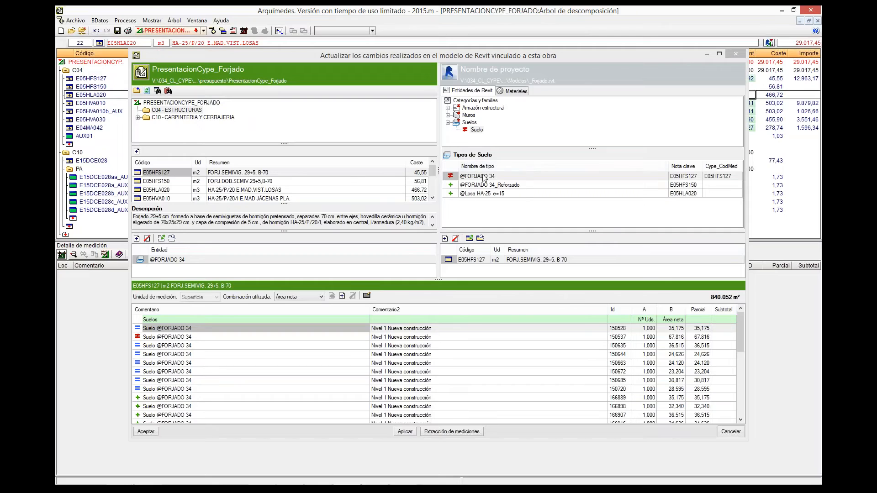
click(483, 178)
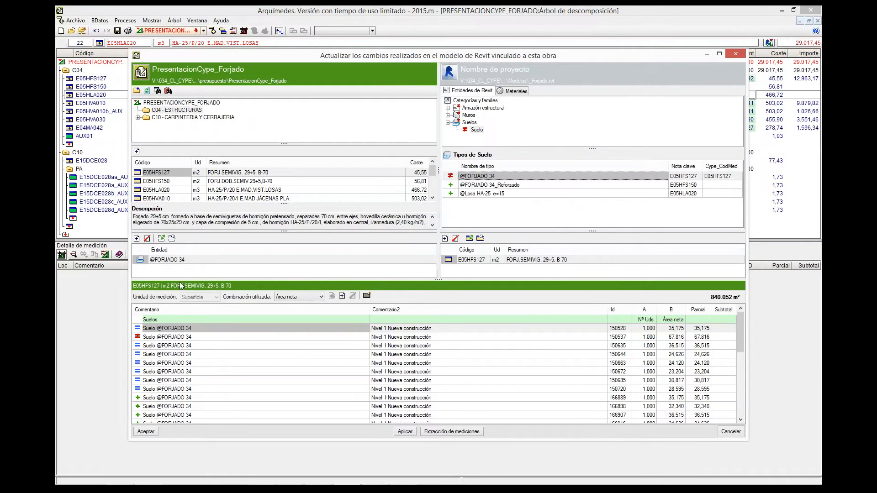
drag(274, 280, 261, 207)
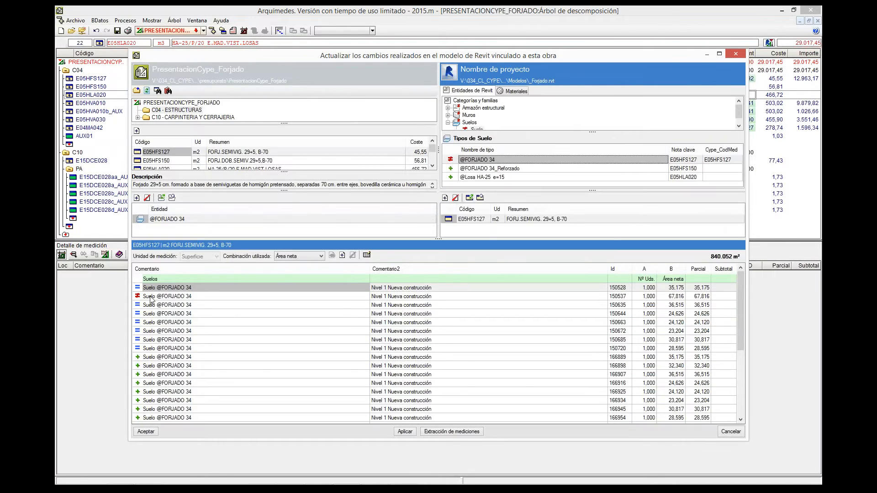
click(340, 296)
click(616, 297)
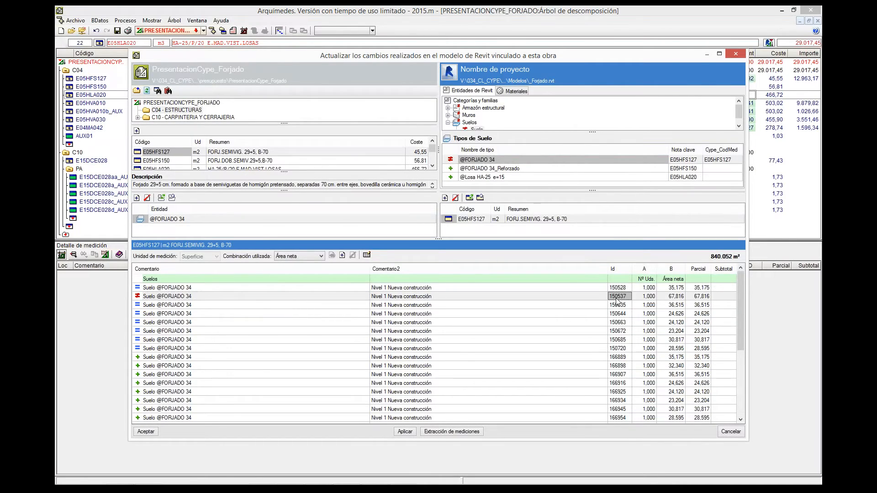
double_click(616, 297)
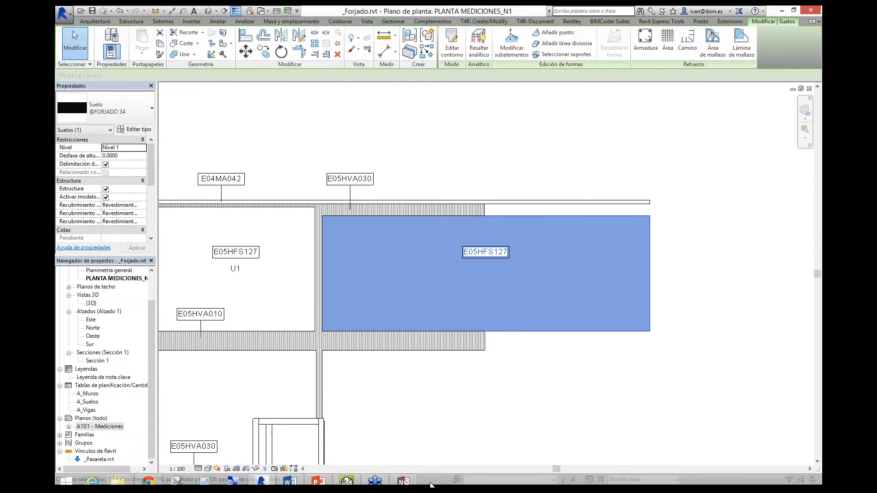
click(353, 476)
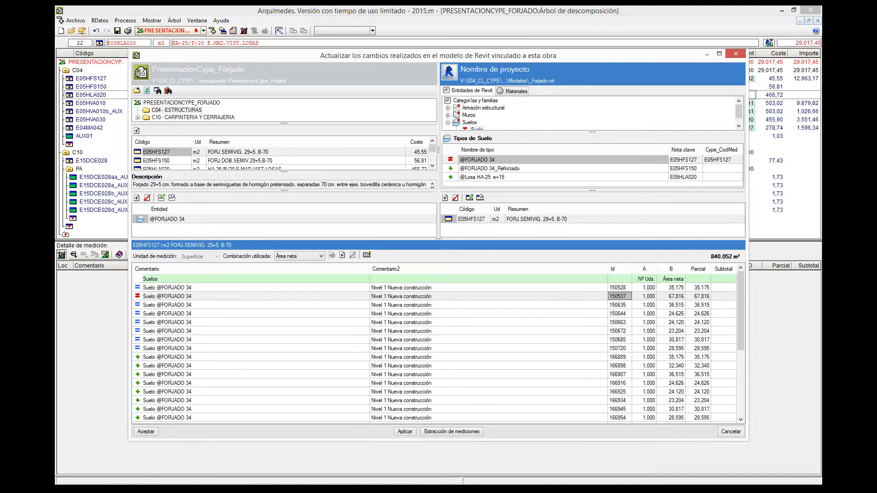
key(alt+Tab)
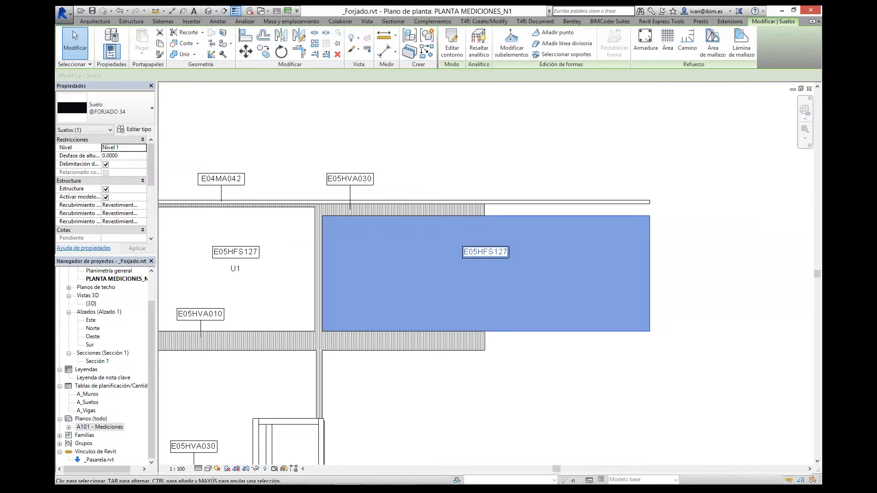
key(alt+Tab)
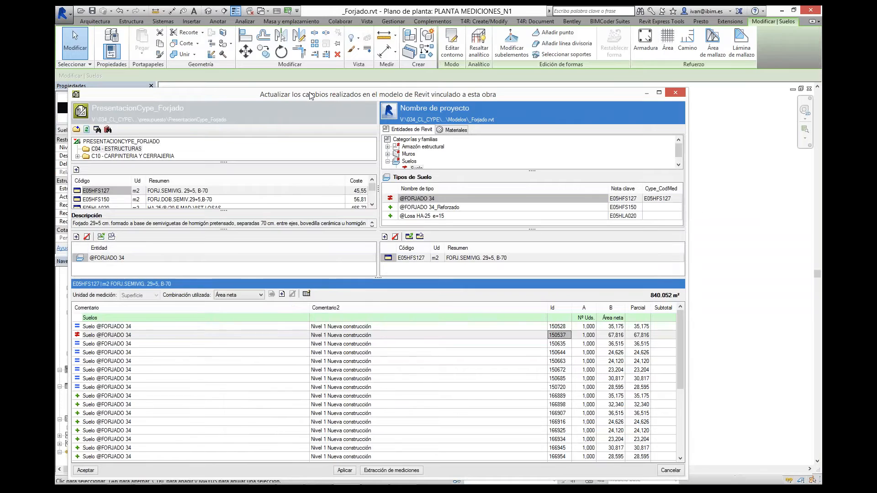
drag(310, 95, 367, 39)
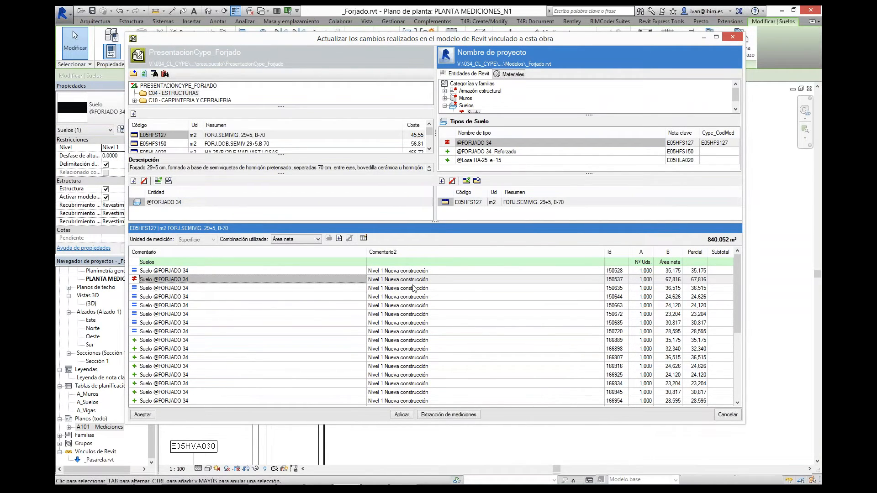
click(398, 281)
click(136, 281)
click(146, 342)
click(150, 349)
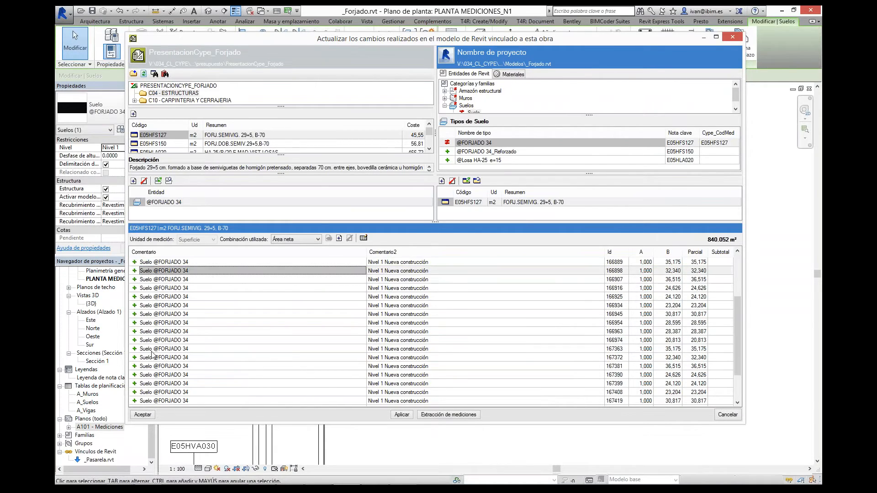
scroll(150, 325, down, 5)
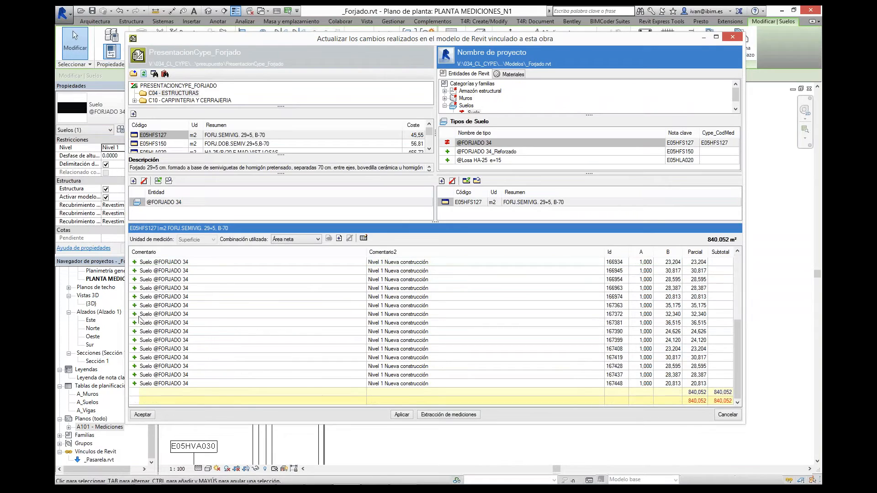
click(492, 153)
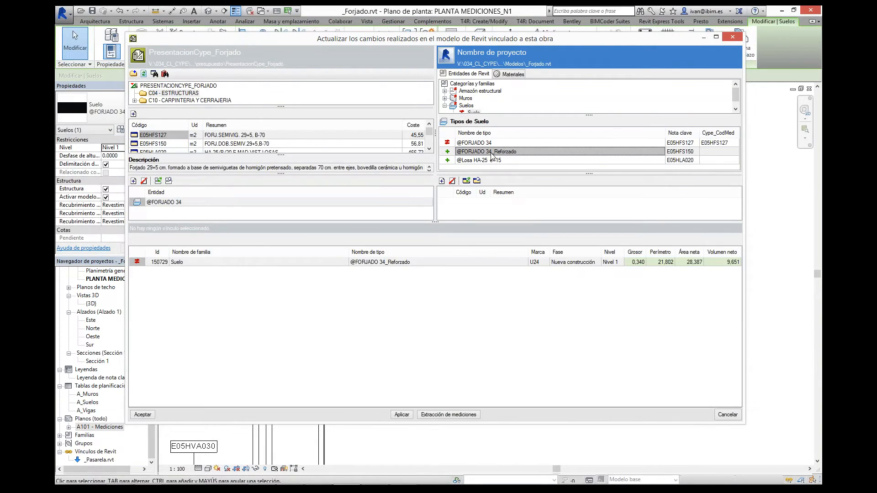
click(484, 163)
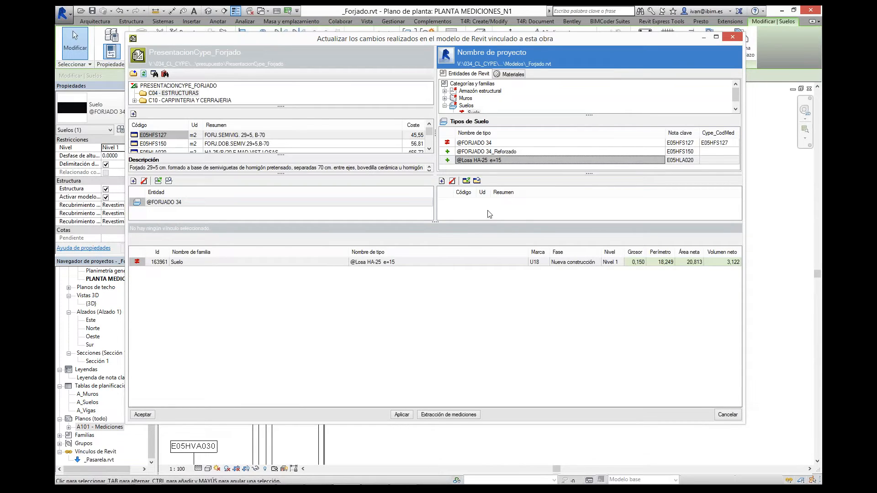
click(407, 415)
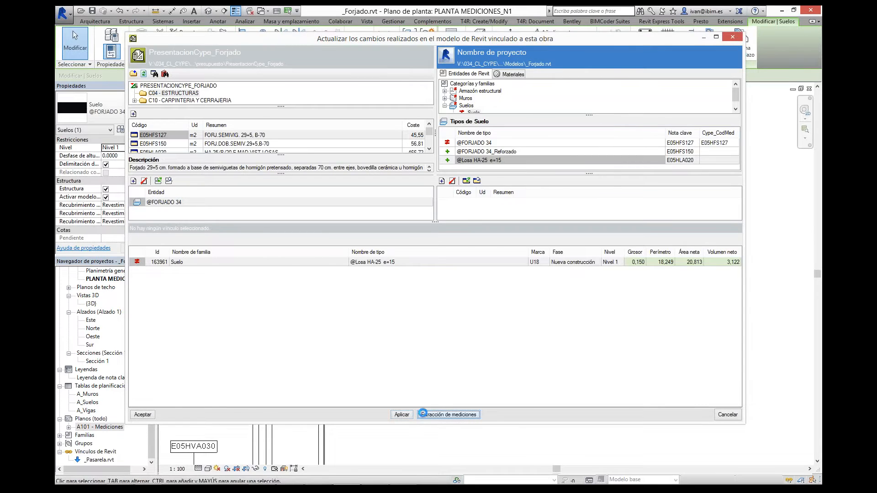
click(143, 415)
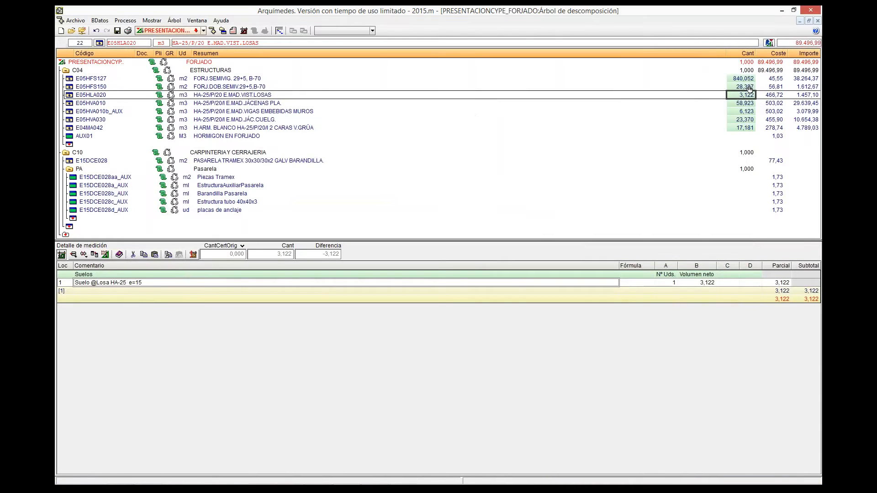
- Check the measurement details of budget items E05HFS150 and E05HFS127 in the Arquímedes tree
click(747, 87)
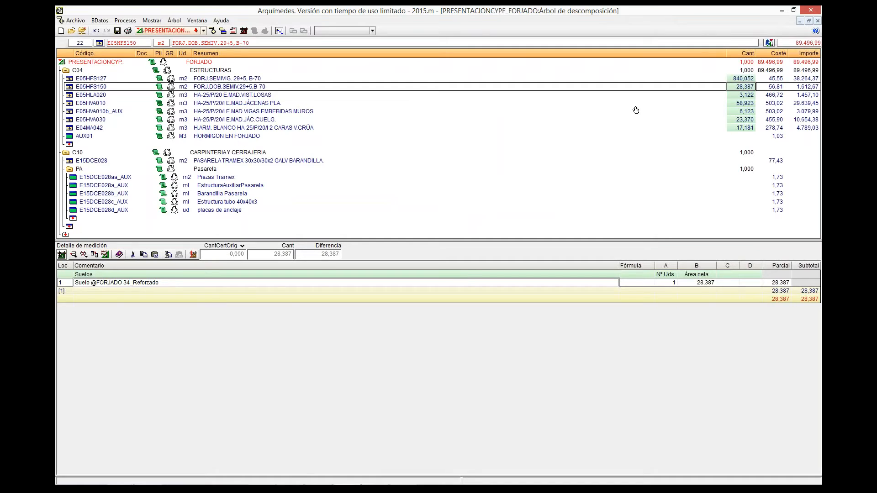
click(742, 79)
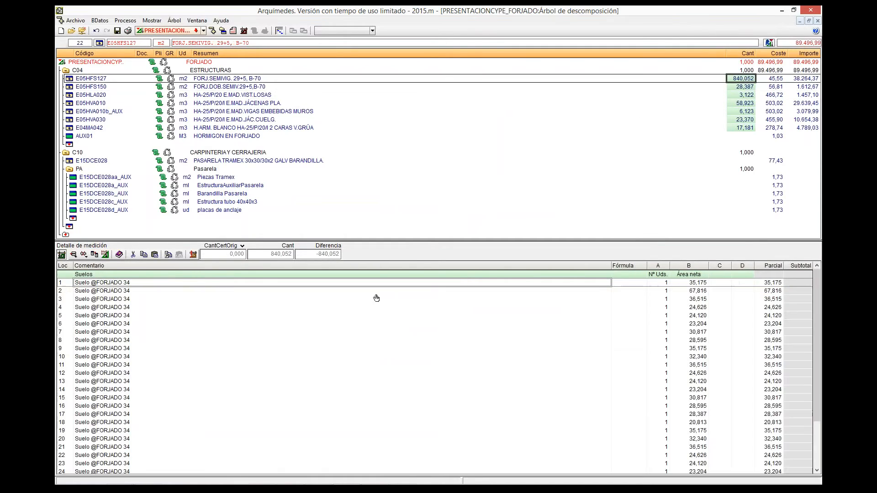
click(379, 431)
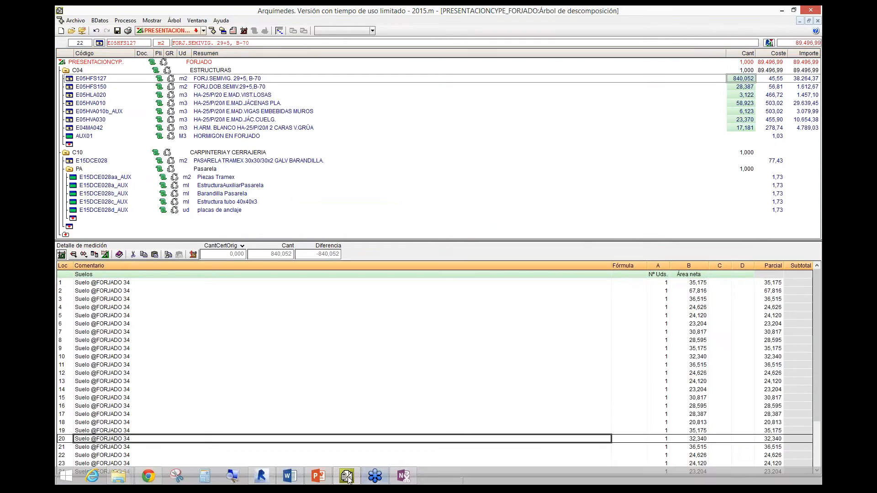
- View all three plans in Revit, then return to Arquímedes and enlarge the area of the budget tree
click(261, 477)
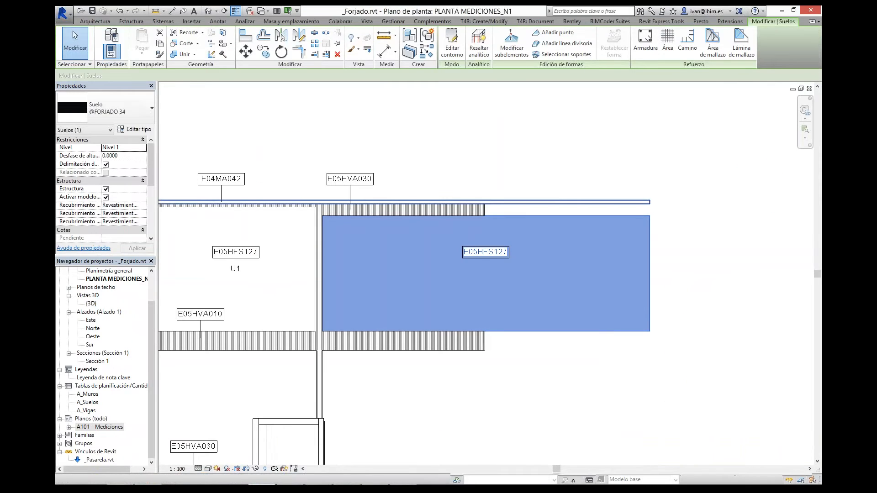
scroll(303, 176, down, 5)
click(372, 262)
middle_drag(374, 287, 362, 255)
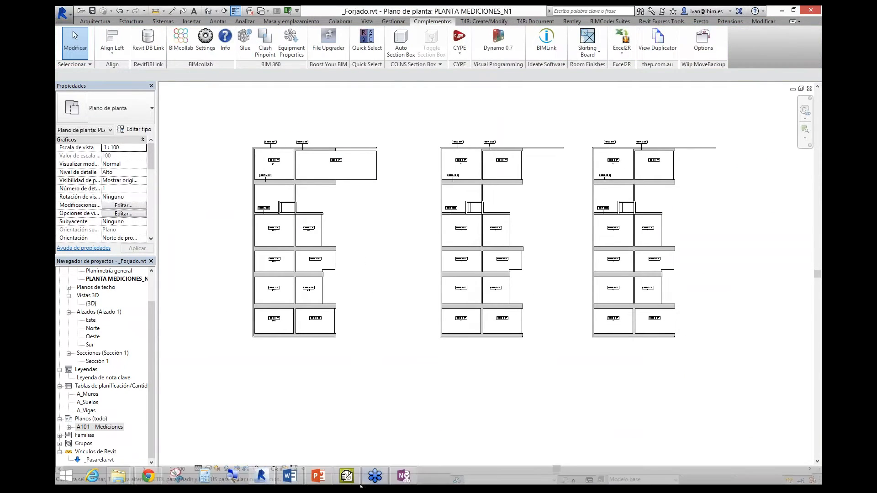
mouse_move(350, 486)
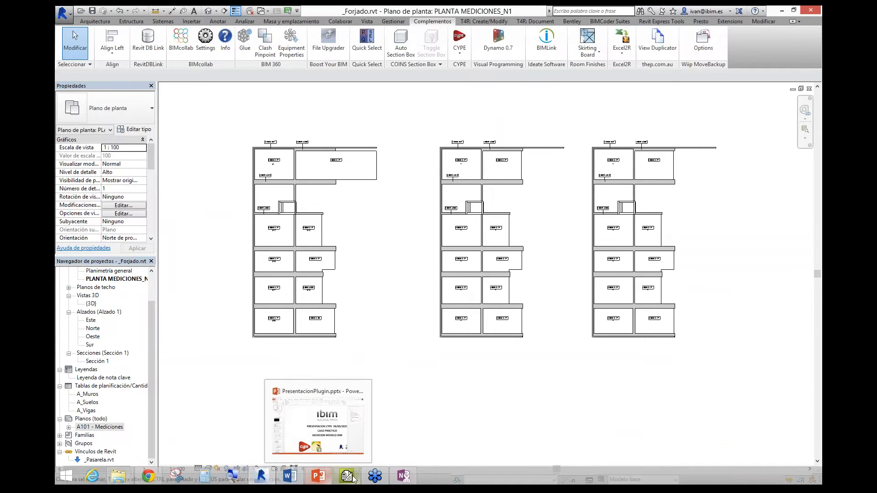
click(347, 477)
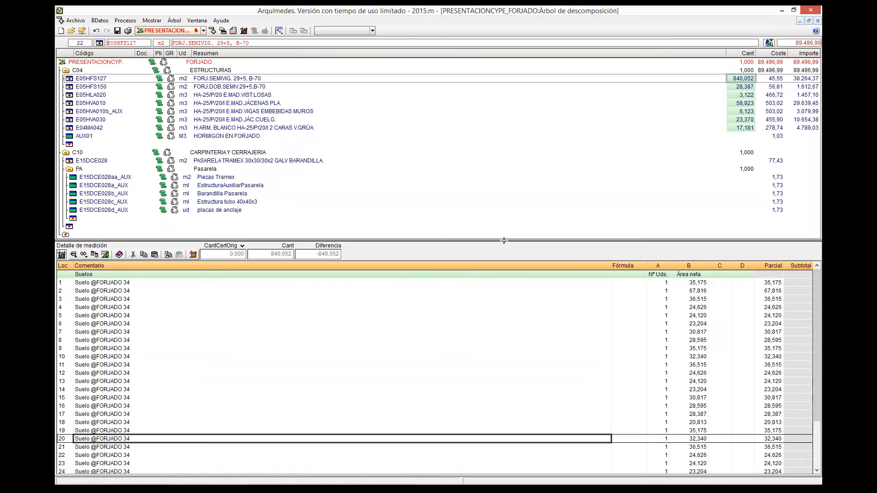
drag(504, 240, 500, 319)
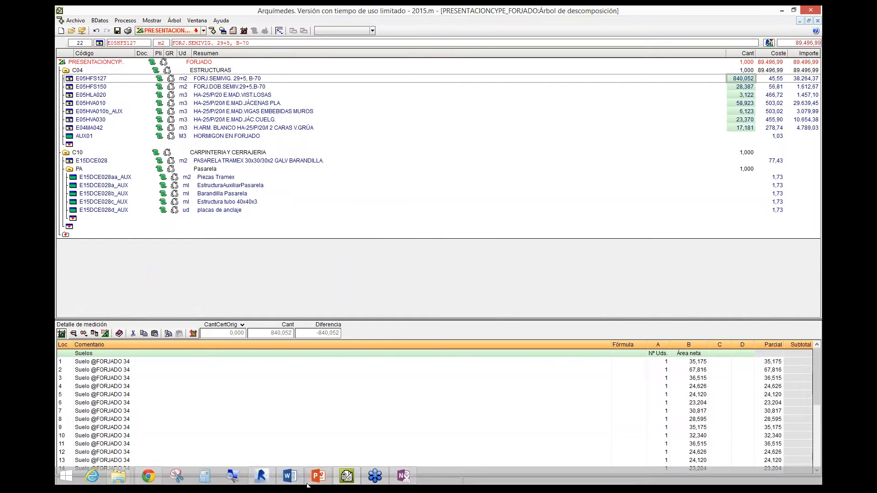
- Switch to the 3D view of _Forjado_SinNotasClave.rvt in Revit and inspect one of the slab's perimeter walls
mouse_move(260, 478)
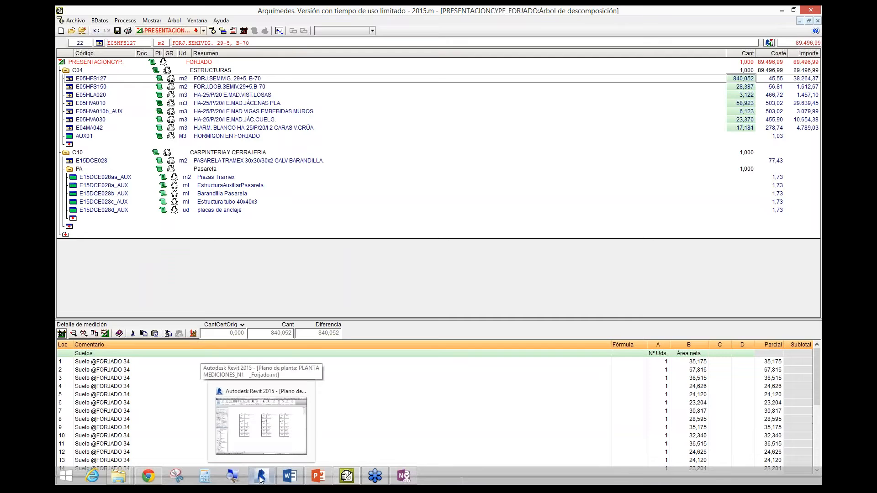
click(261, 477)
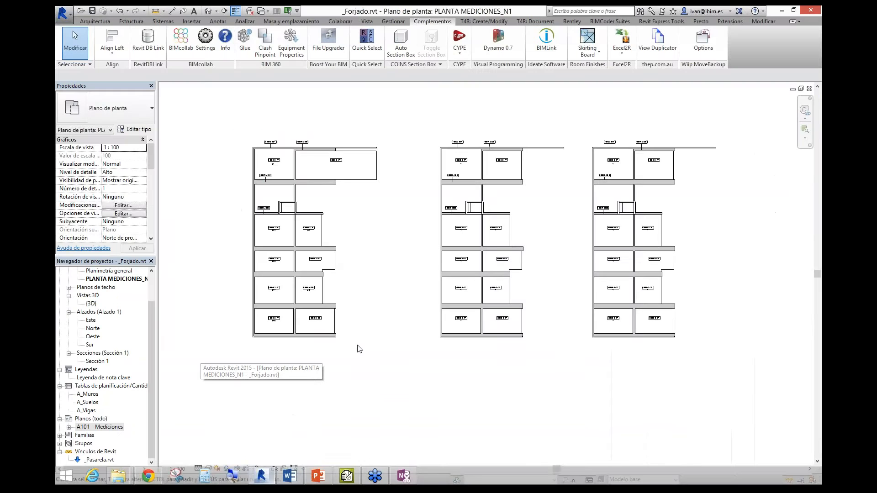
click(263, 11)
click(299, 43)
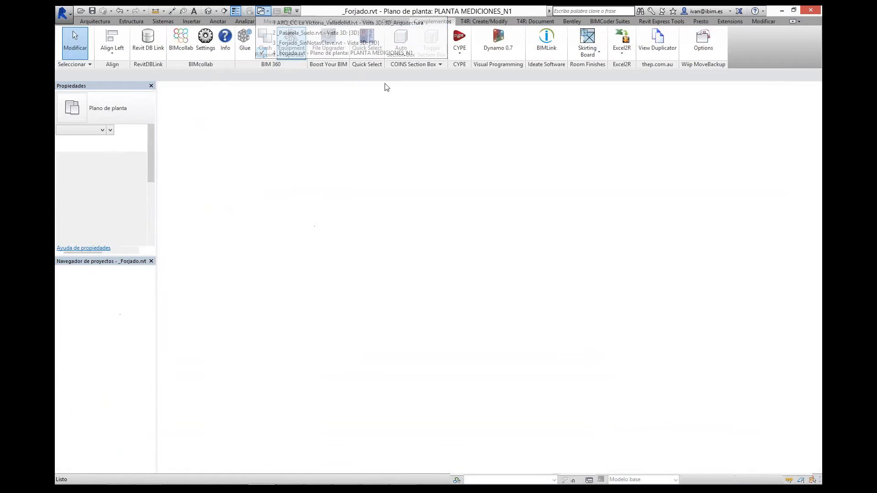
scroll(322, 229, down, 5)
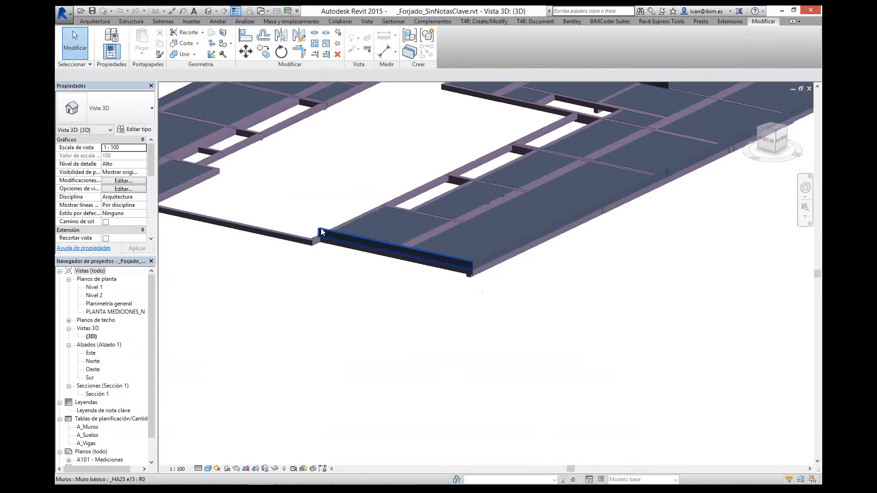
scroll(330, 231, up, 2)
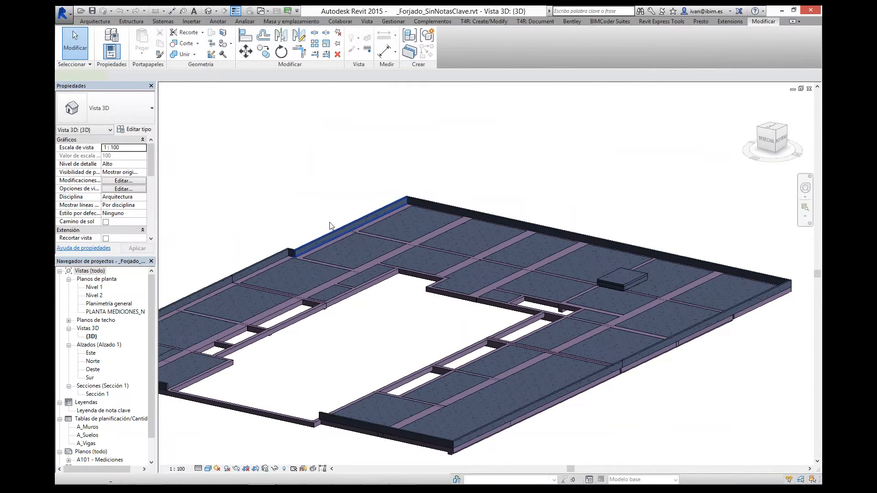
click(331, 226)
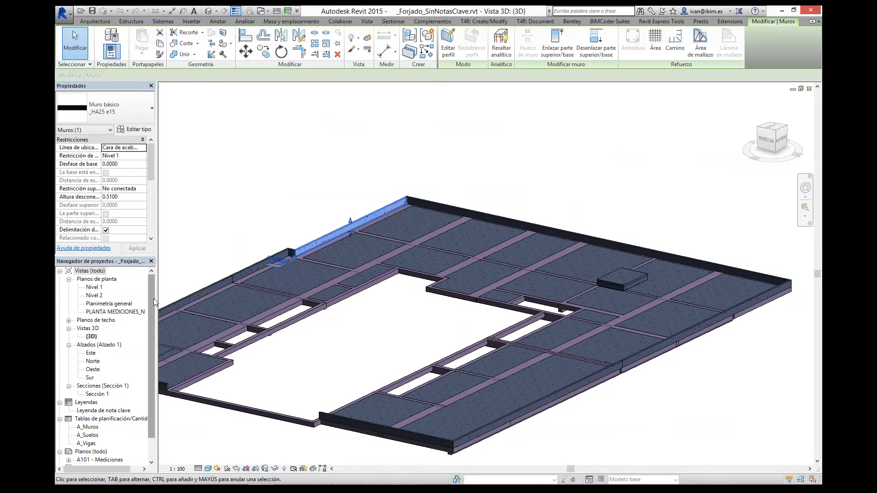
- Open the A_Muros schedule and check the Nota clave values of its three wall types
scroll(153, 305, down, 1)
click(87, 402)
double_click(90, 402)
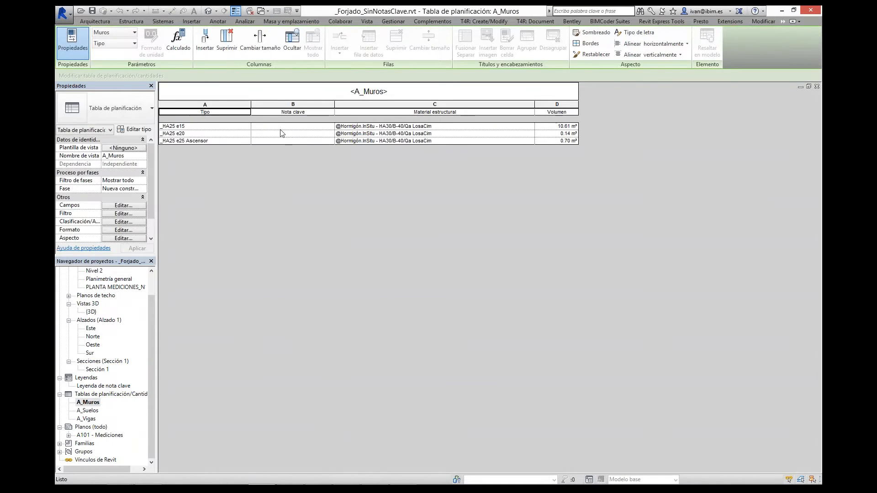
click(281, 126)
click(280, 133)
click(278, 140)
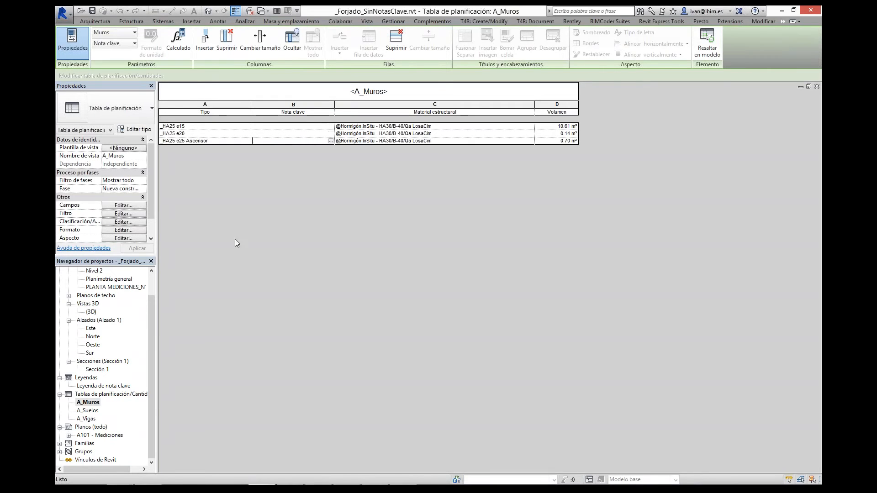
- Open the A_Suelos and A_Vigas schedules in turn and check their Nota clave columns
double_click(102, 410)
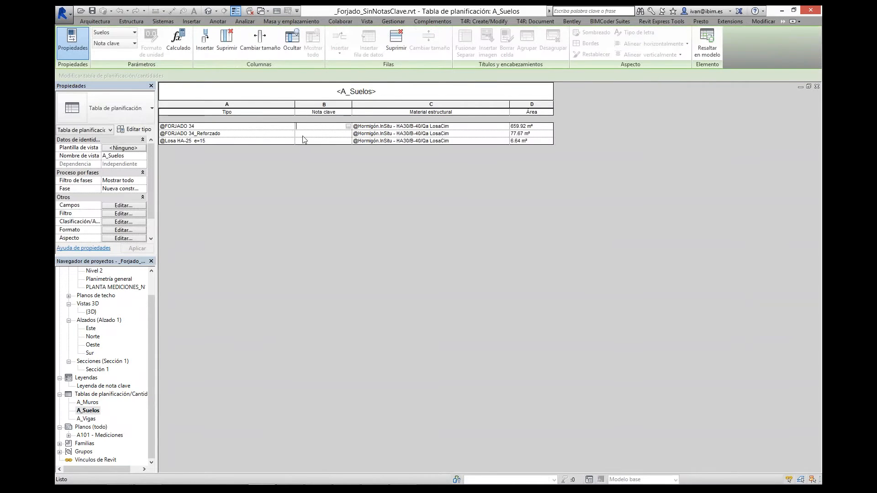
click(305, 133)
double_click(87, 419)
click(279, 177)
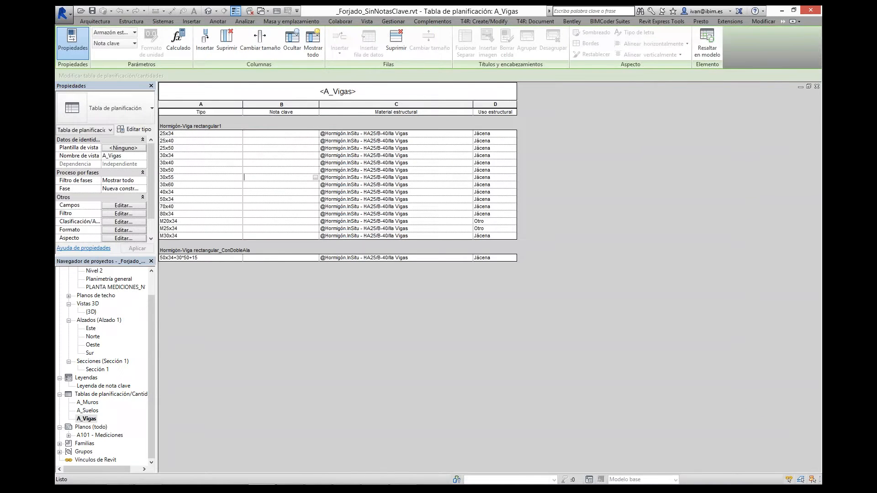
- Check the M20x34 beam's Nota clave cell, then switch to Arquímedes and display the PRESENTACIONCYPE_FORJADO_SINNOTASCLAVE decomposition tree
click(274, 221)
mouse_move(346, 477)
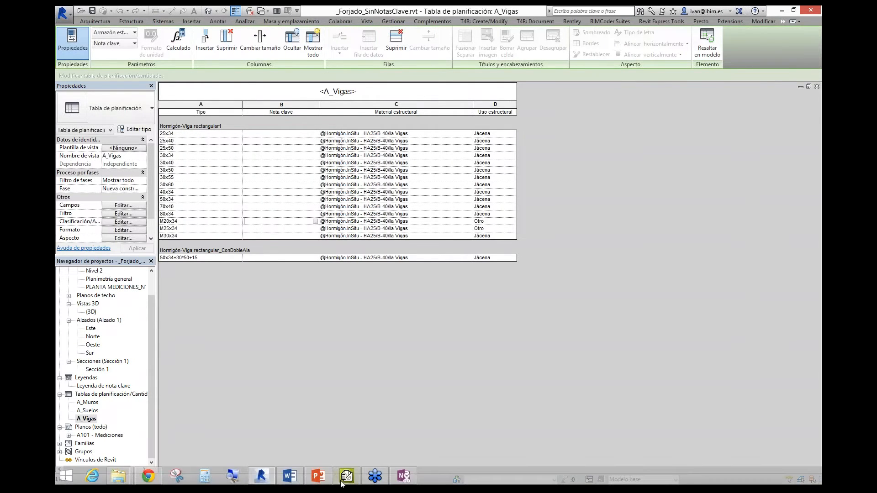
click(197, 21)
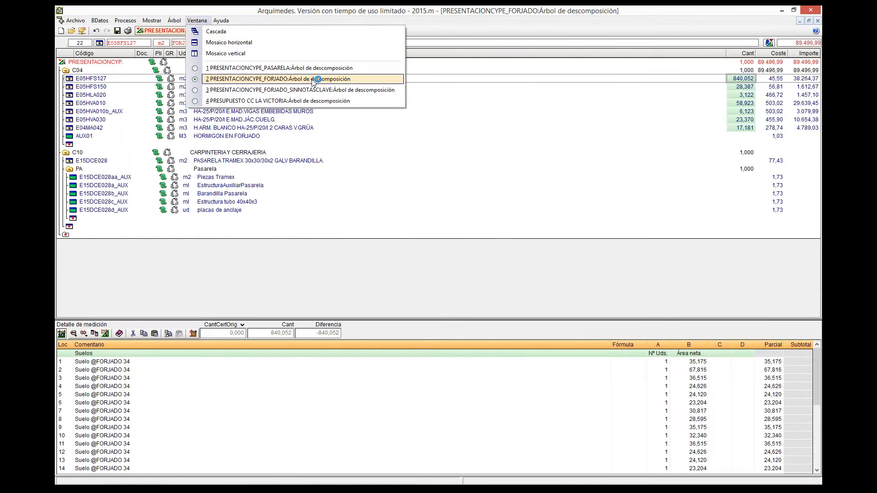
click(320, 90)
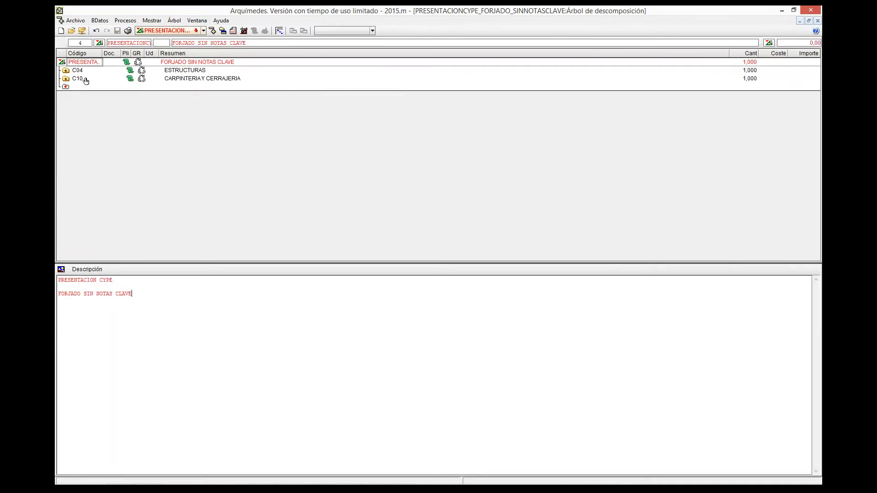
- Expand chapters C04 ESTRUCTURAS and C10 CARPINTERIA Y CERRAJERIA and view the description of the VIGAS EMBEBIDAS MUROS item
double_click(70, 72)
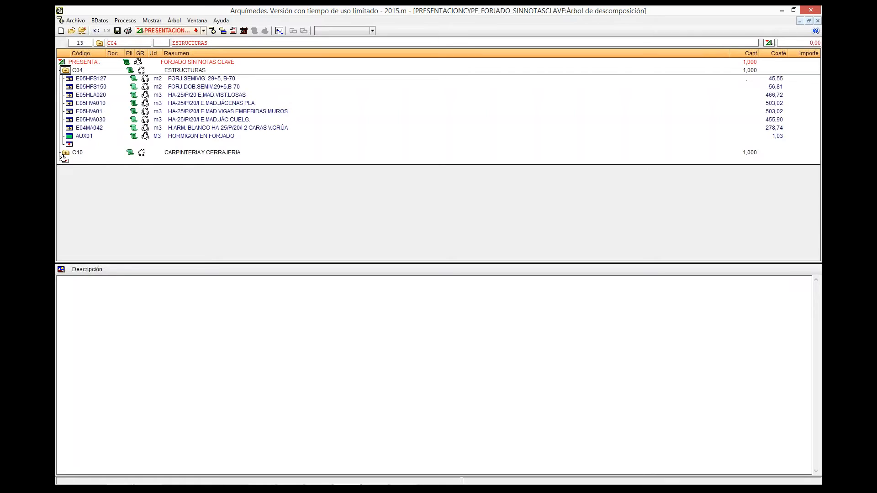
click(65, 155)
double_click(65, 155)
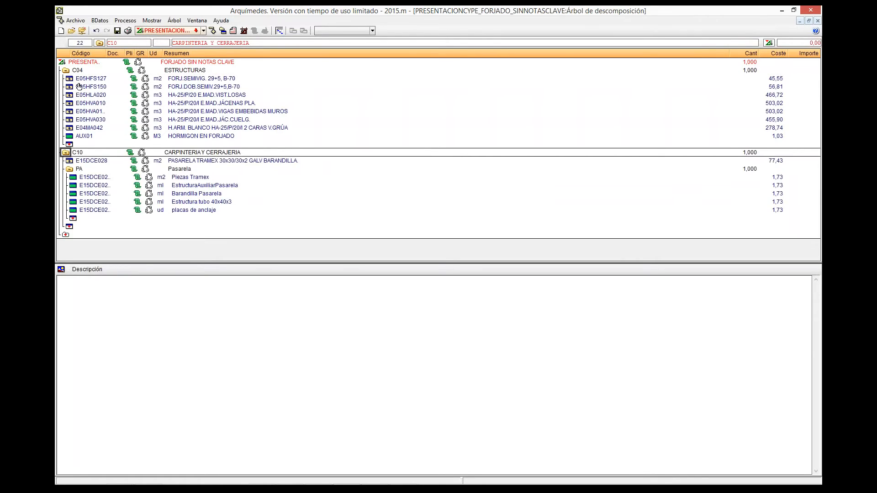
click(87, 94)
click(94, 111)
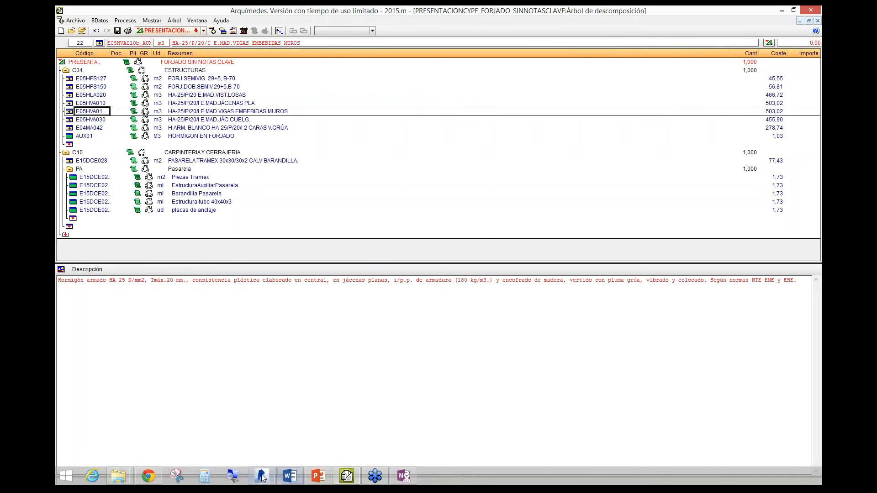
- Return to Revit, launch the CYPE link with Arquímedes for _Forjado_SinNotasClave.rvt and start updating Arquímedes with the changes made in Revit
click(262, 477)
click(415, 22)
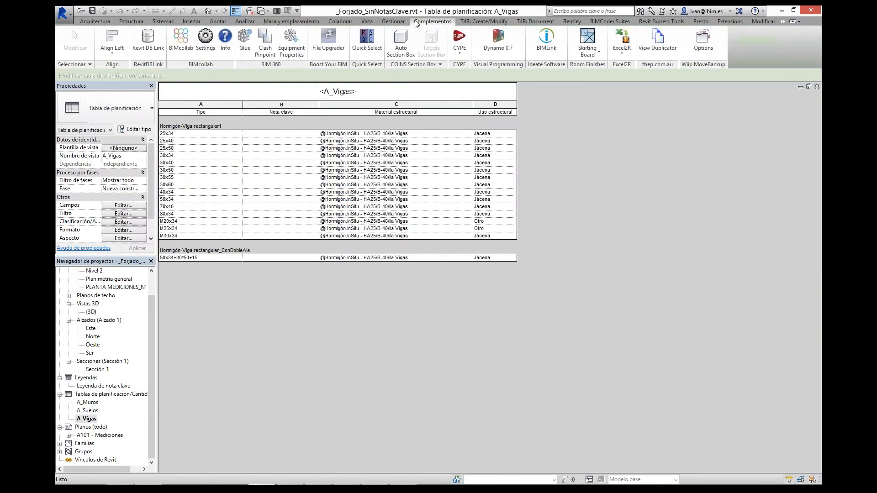
click(459, 42)
click(484, 68)
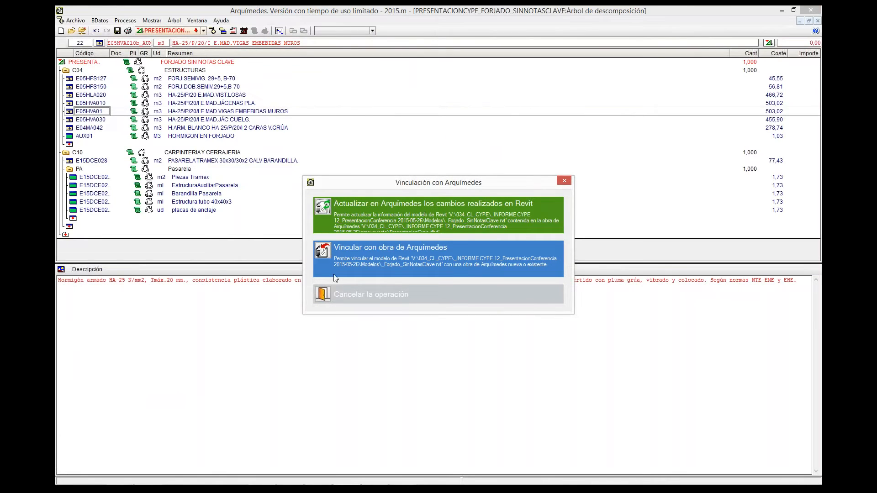
click(374, 207)
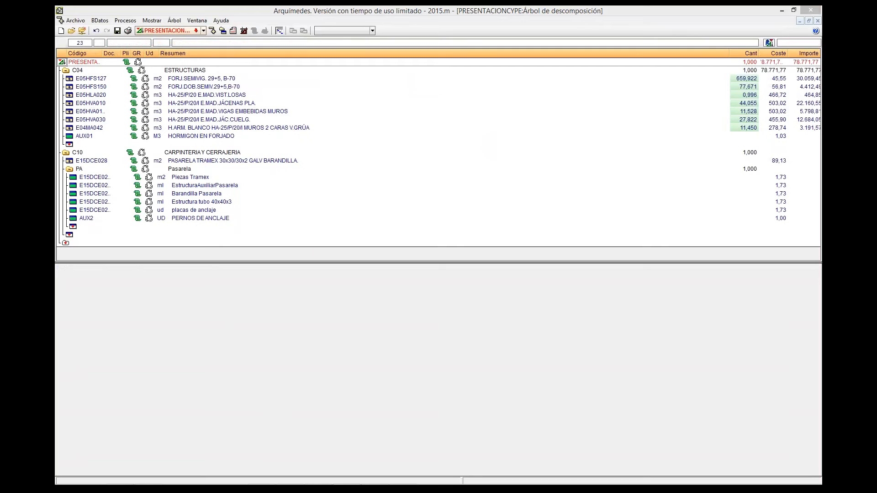
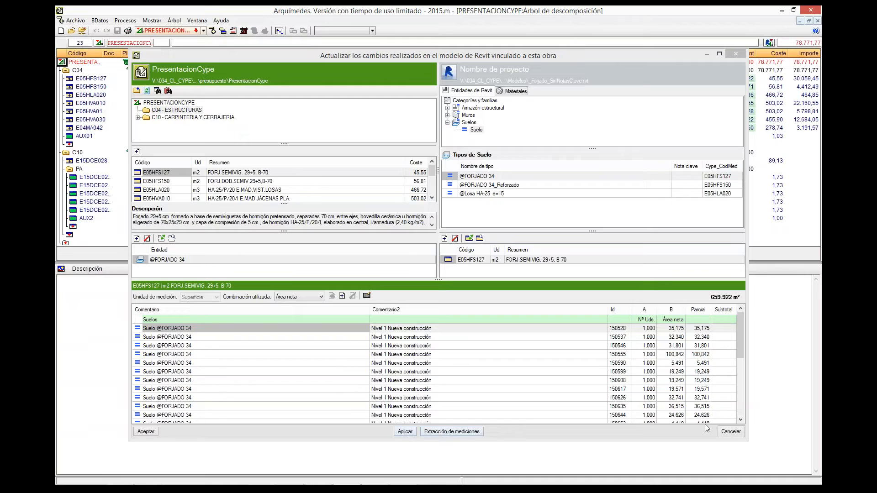
- Cancel the pending Revit model update and delete all Revit link data from the PRESENTACIONCYPE budget
click(740, 434)
click(739, 432)
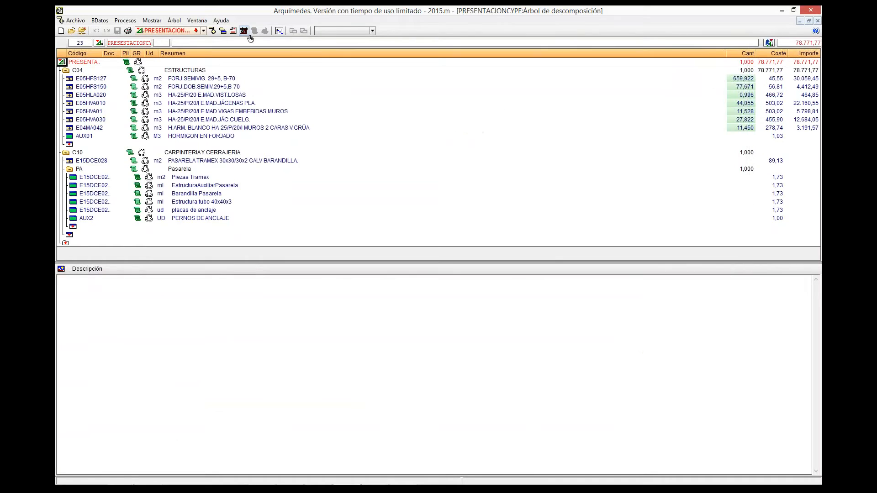
click(75, 21)
mouse_move(132, 87)
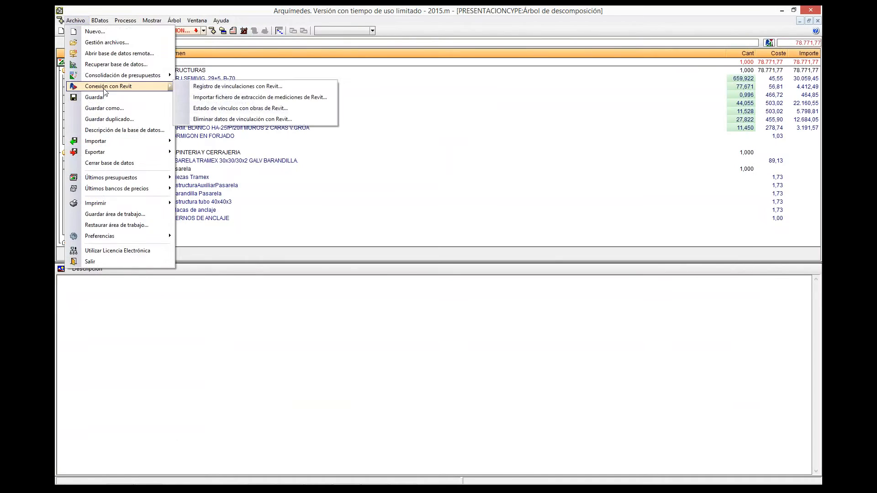
click(232, 119)
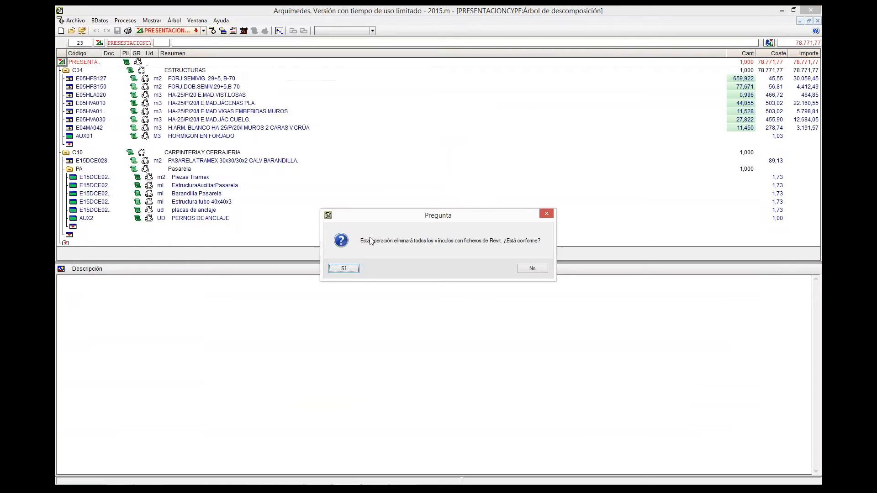
click(350, 268)
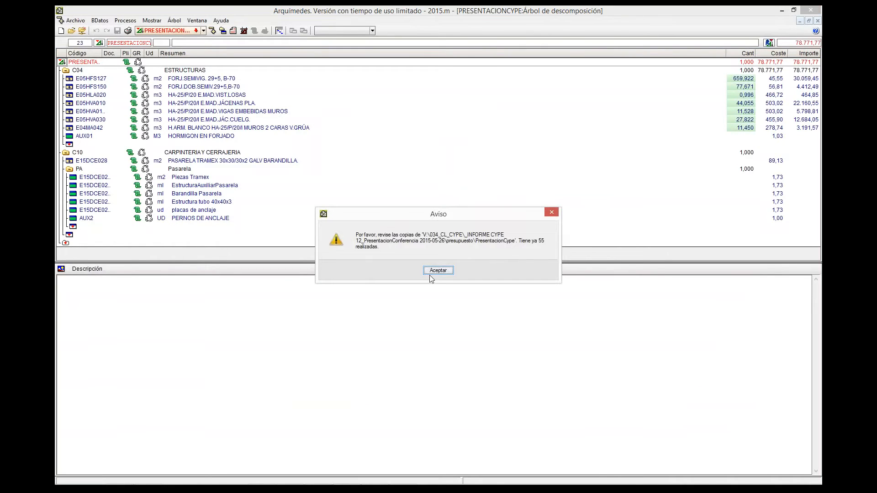
click(438, 270)
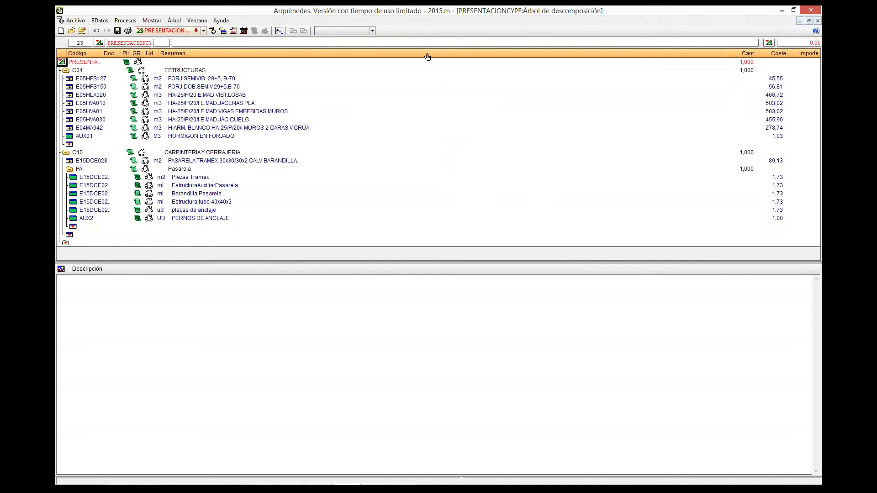
- Activate the PRESENTACIONCYPE_FORJADO_SINNOTASCLAVE budget and, from Revit, link the _Forjado_SinNotasClave model to it as the open work
click(197, 21)
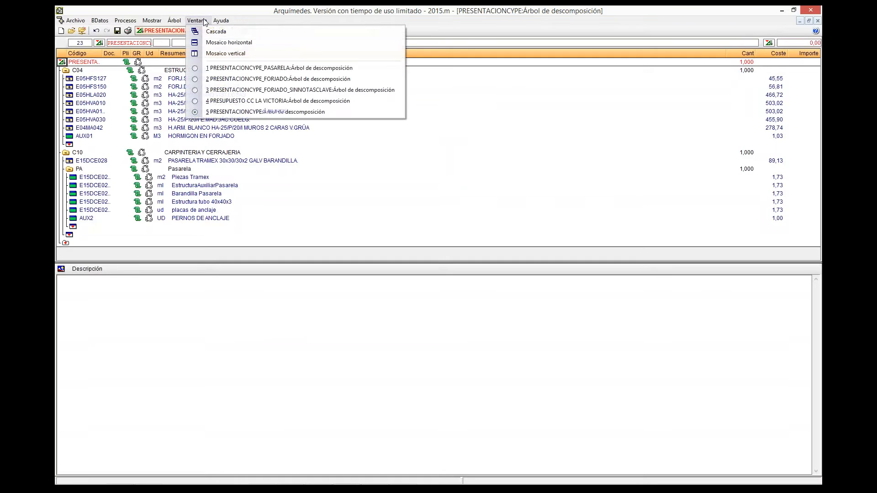
click(306, 91)
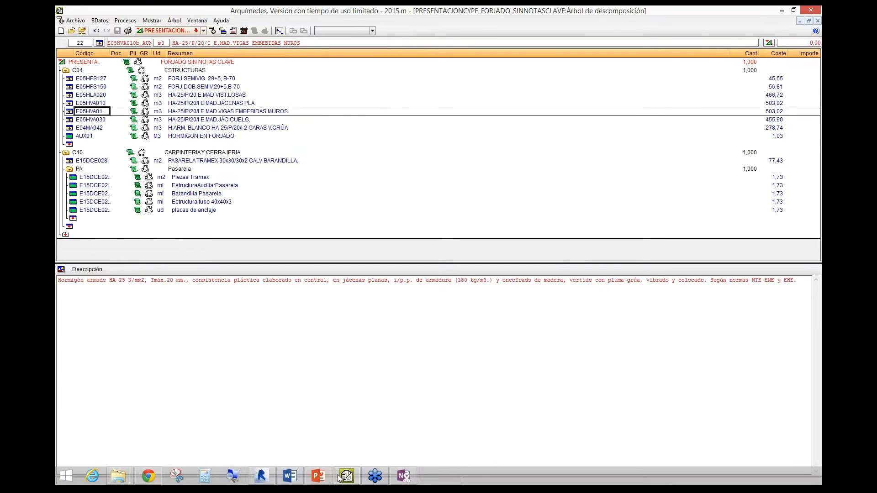
click(261, 477)
click(460, 41)
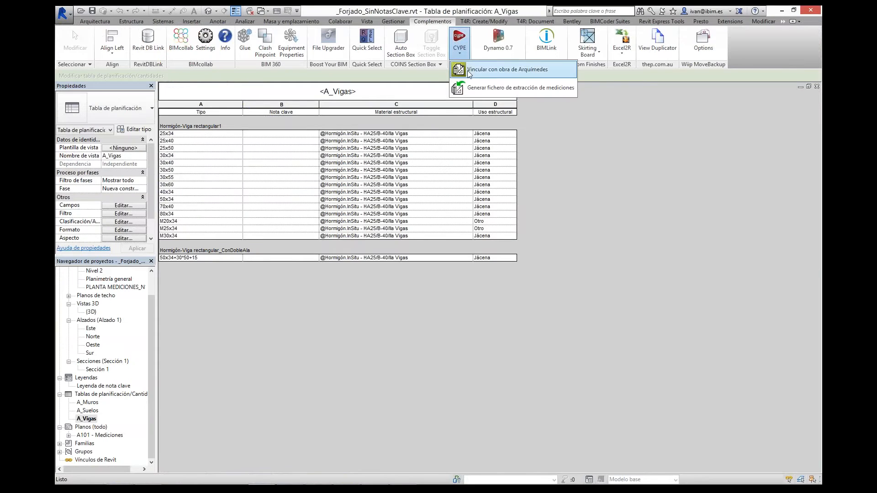
click(491, 71)
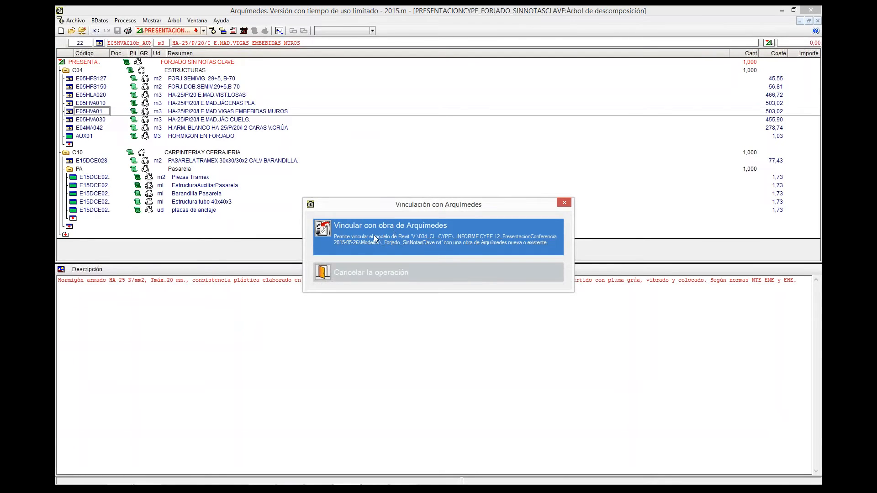
click(375, 239)
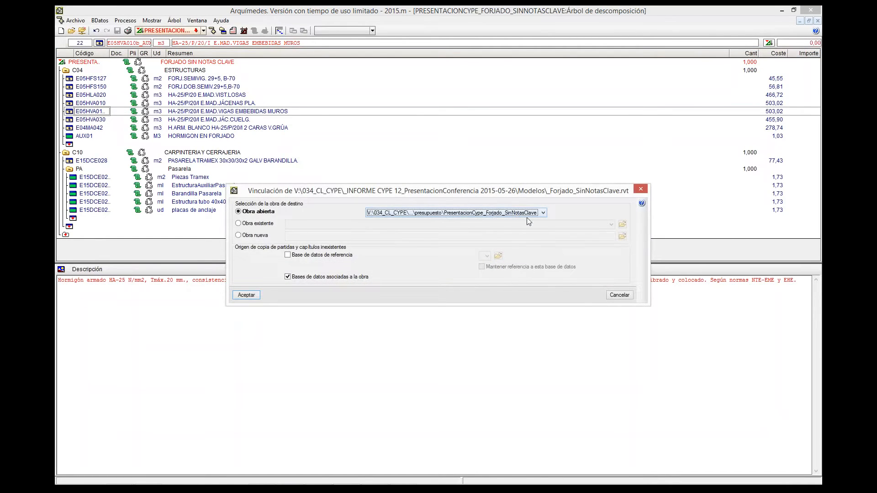
click(246, 295)
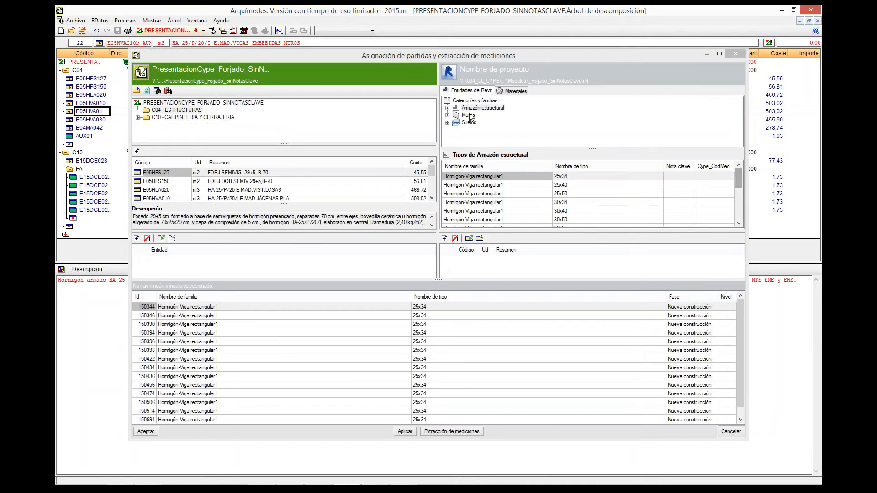
click(448, 123)
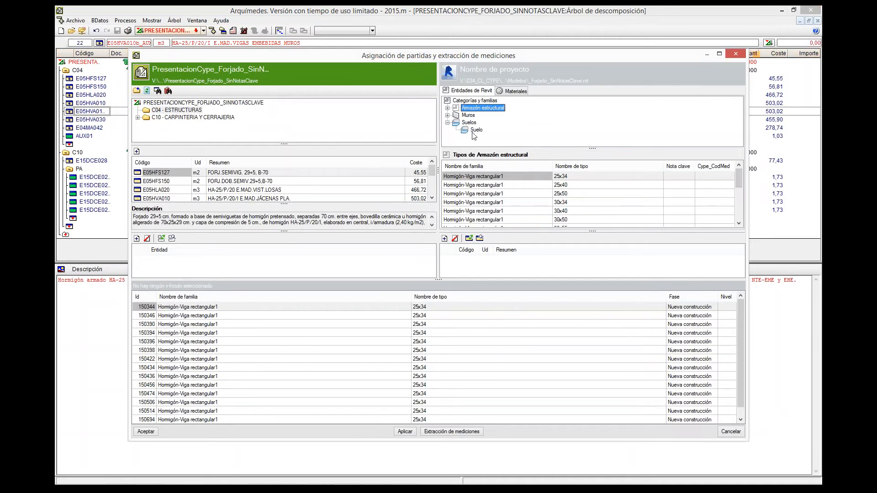
click(476, 130)
click(722, 185)
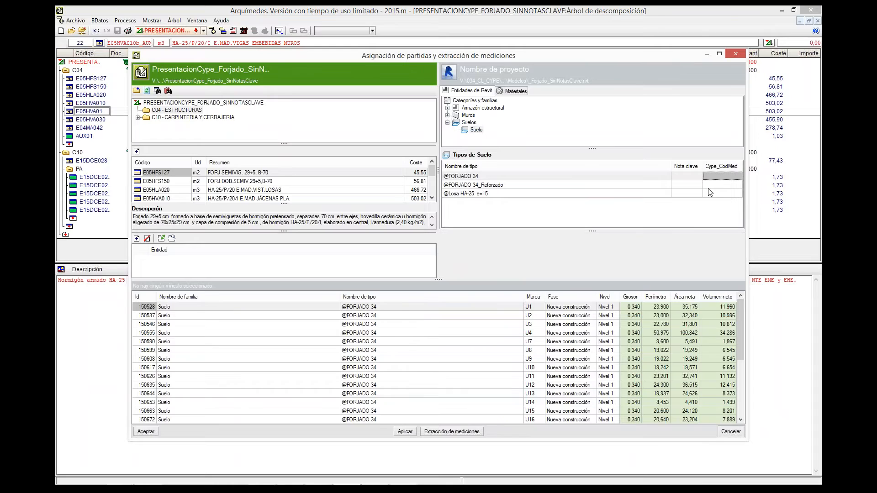
click(705, 193)
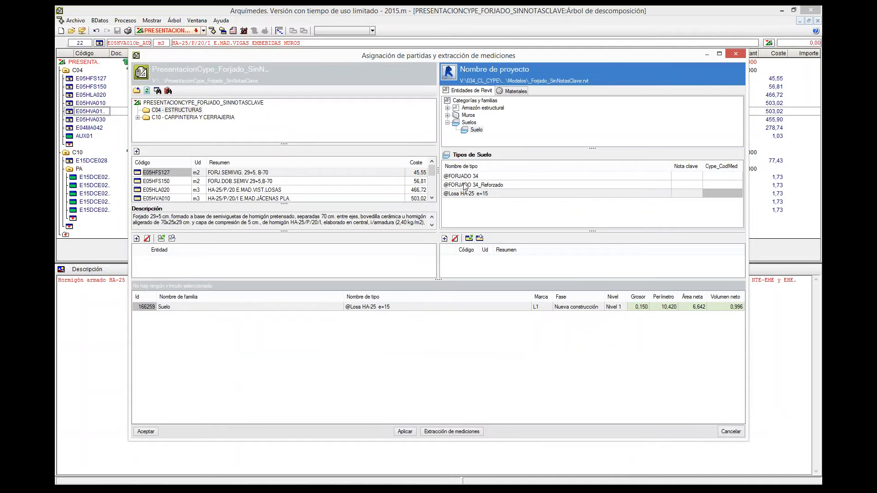
click(462, 179)
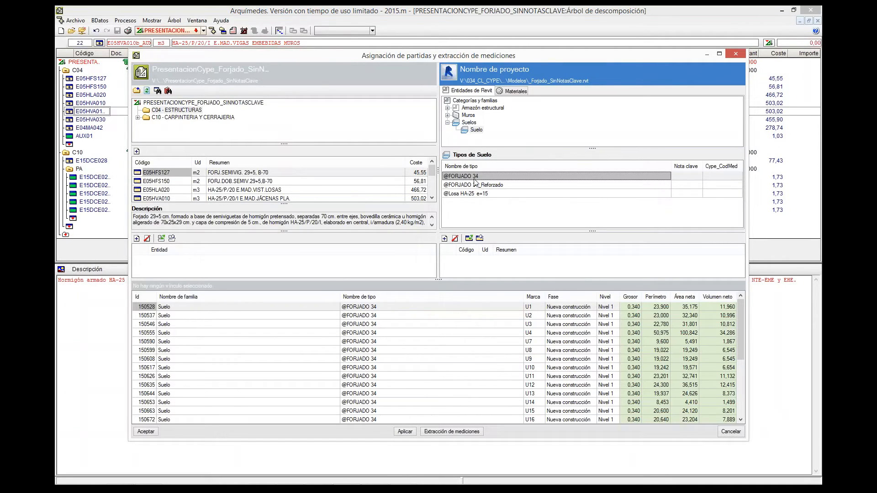
click(159, 174)
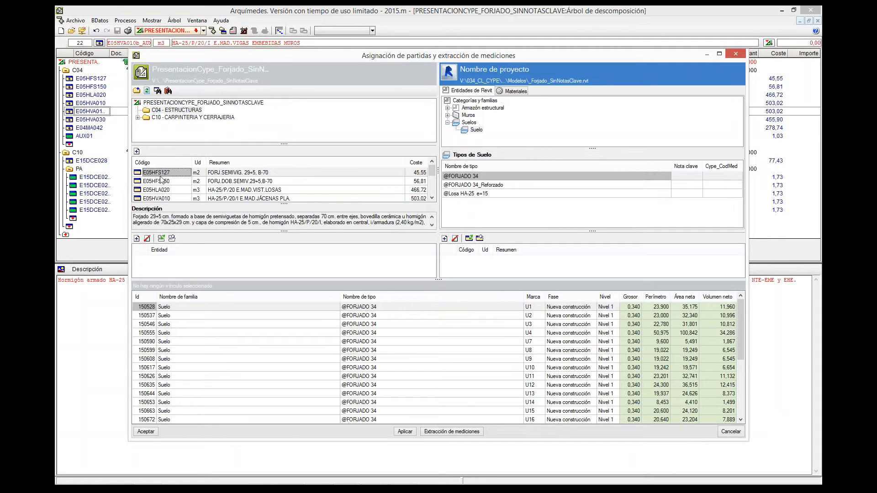
drag(161, 179, 450, 249)
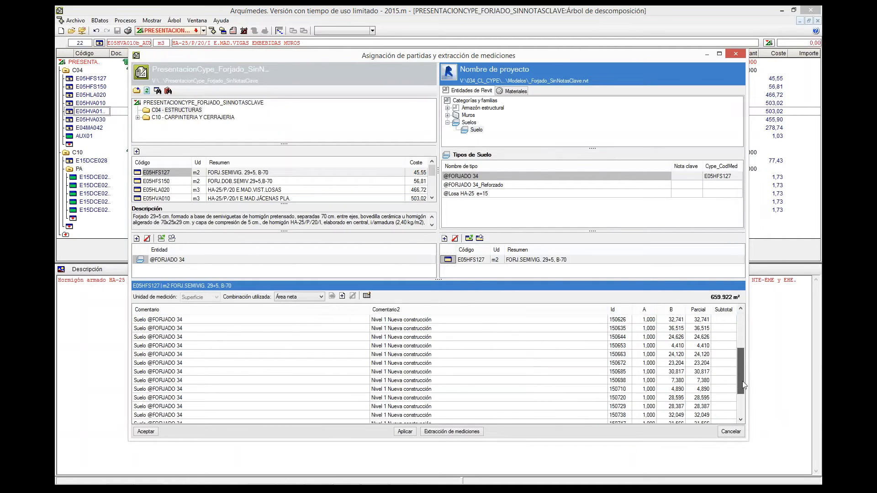
click(491, 185)
click(154, 182)
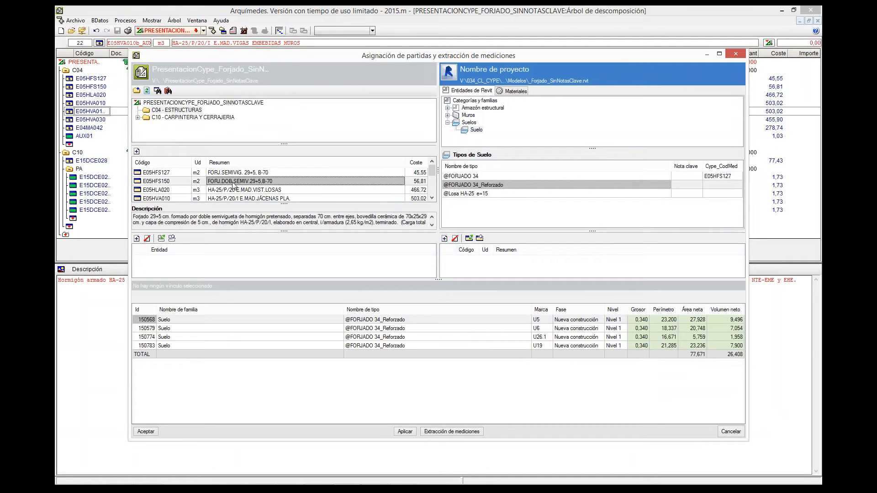
click(445, 238)
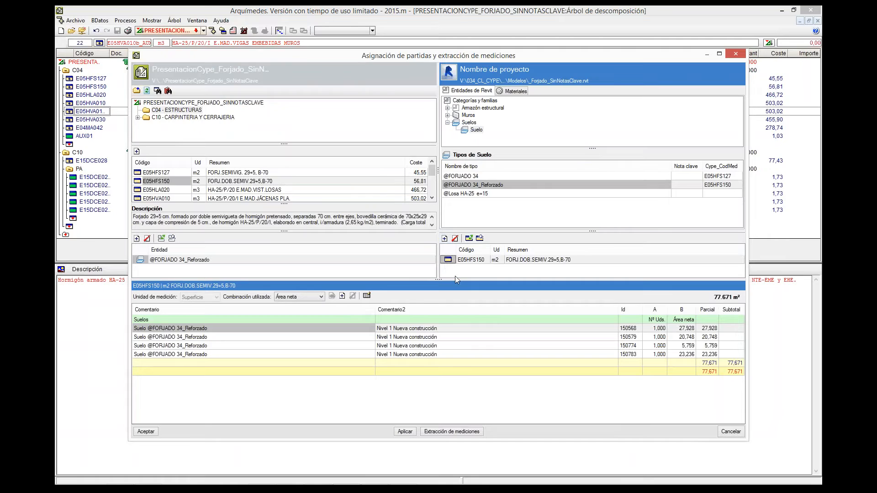
click(478, 195)
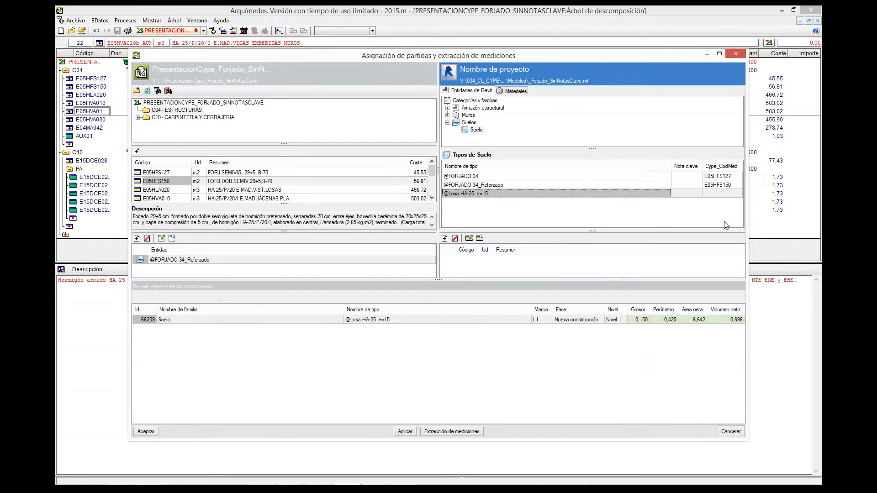
click(724, 177)
click(724, 185)
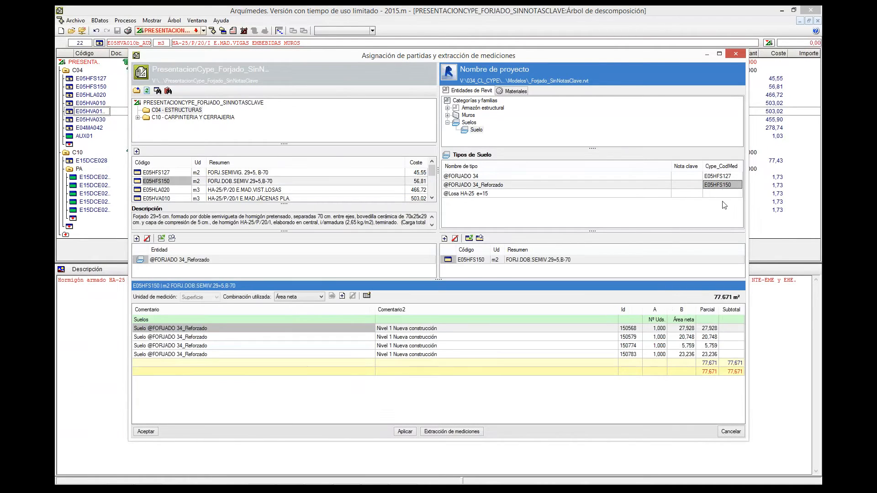
click(489, 198)
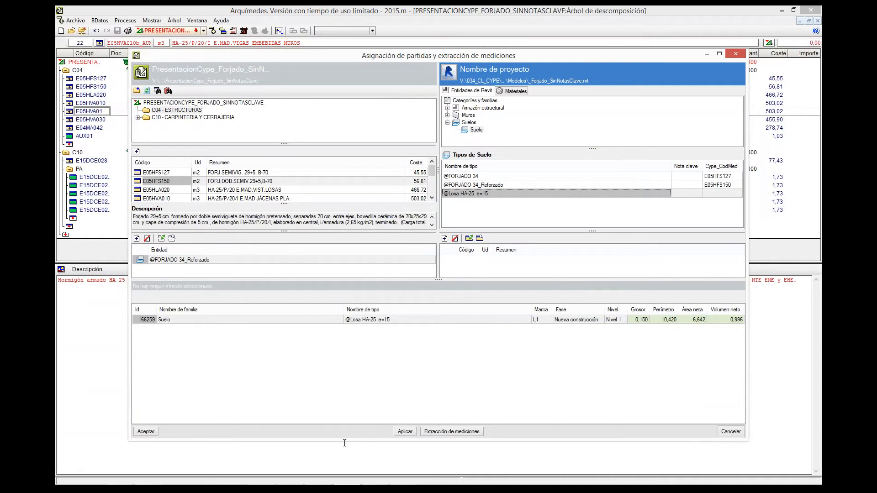
drag(342, 442, 336, 475)
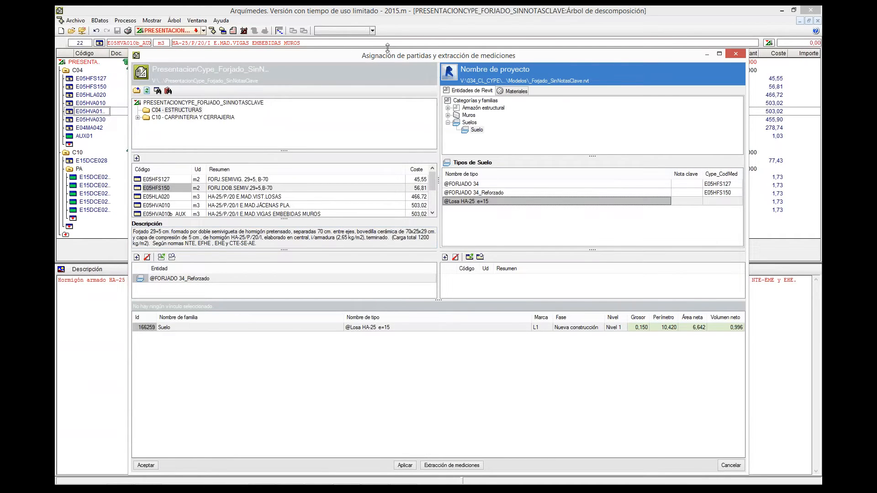
drag(388, 48, 387, 25)
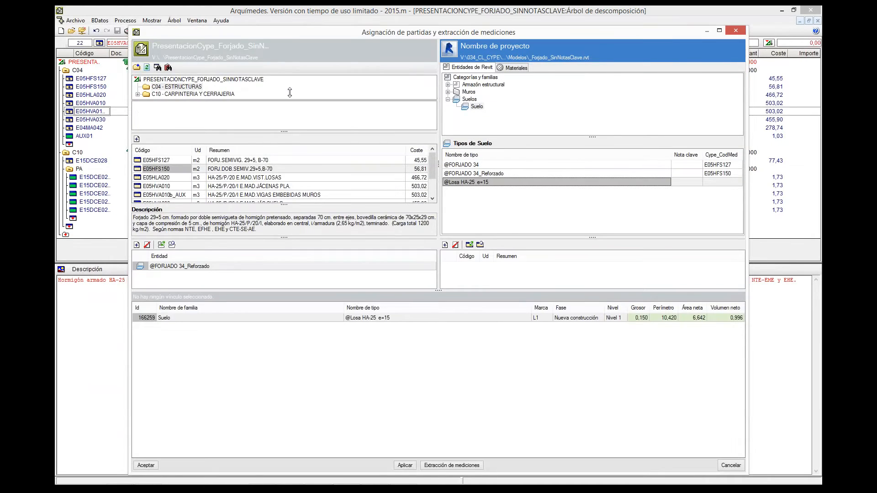
drag(280, 237, 280, 241)
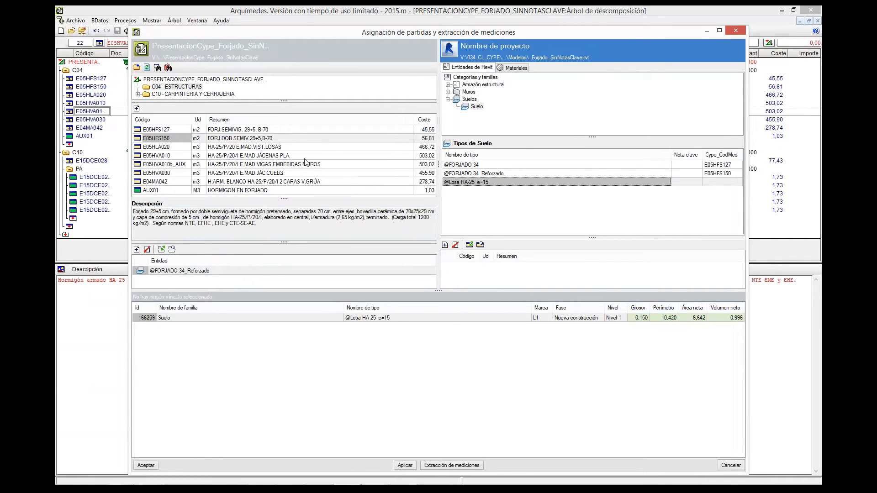
click(260, 147)
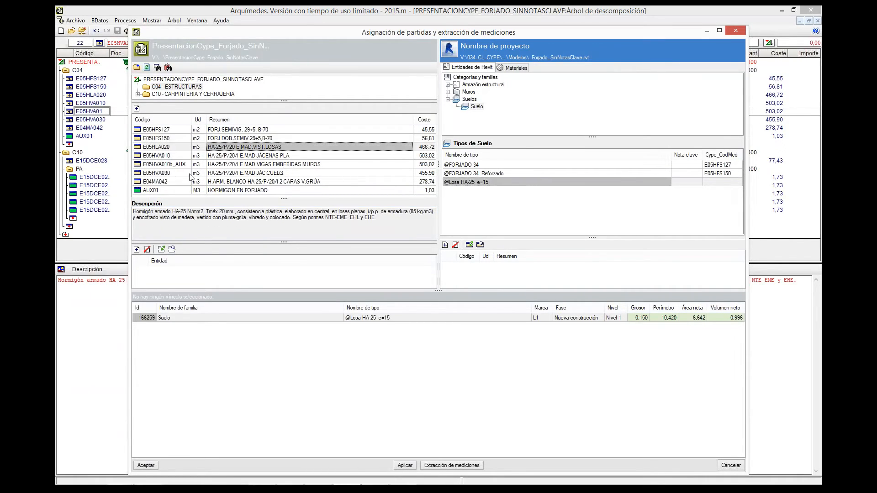
click(480, 246)
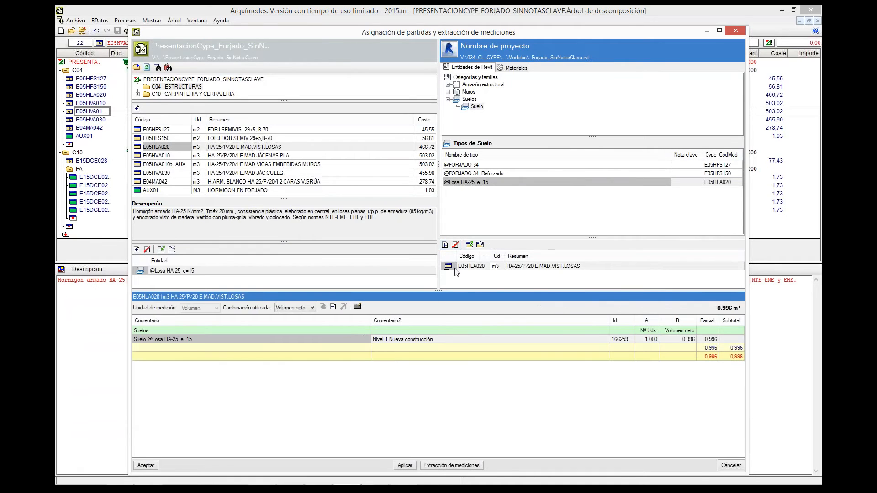
- Assign budget item E04MA042 to the Muro básico types _HA25 e15, _HA25 e20 and _HA25 e25 Ascensor together, working from the budget side
click(449, 92)
click(470, 100)
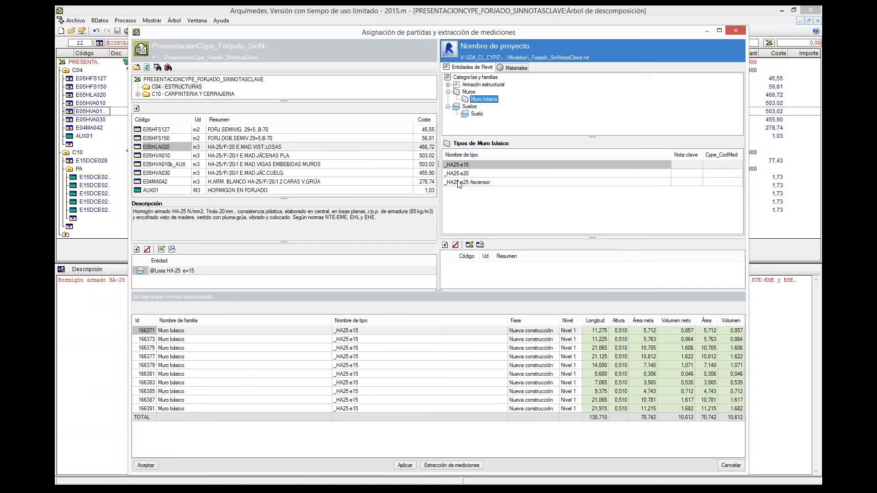
click(236, 182)
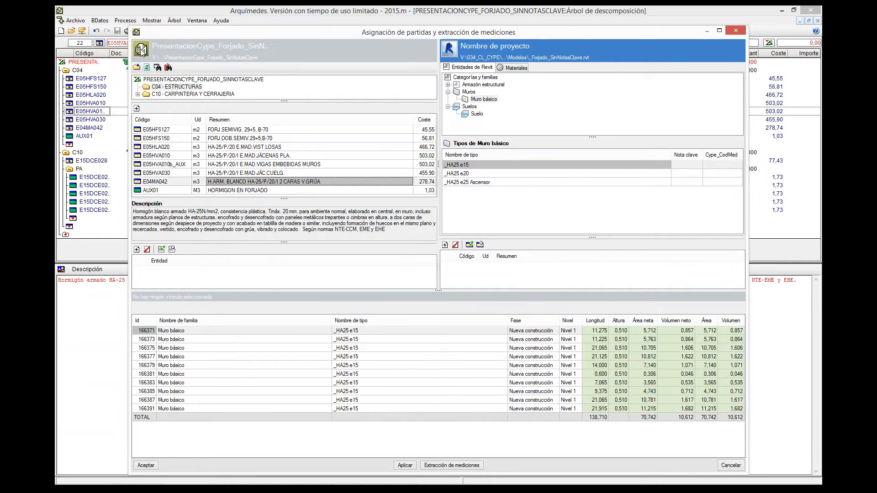
click(176, 60)
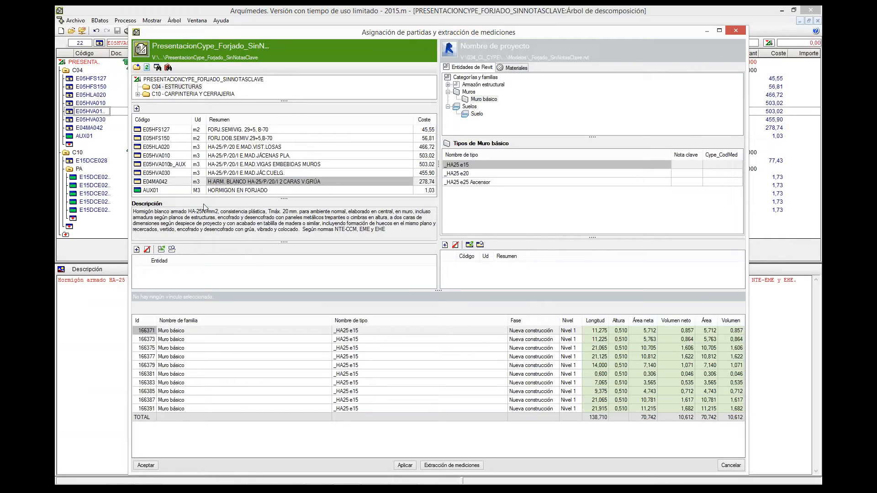
click(456, 174)
click(463, 182)
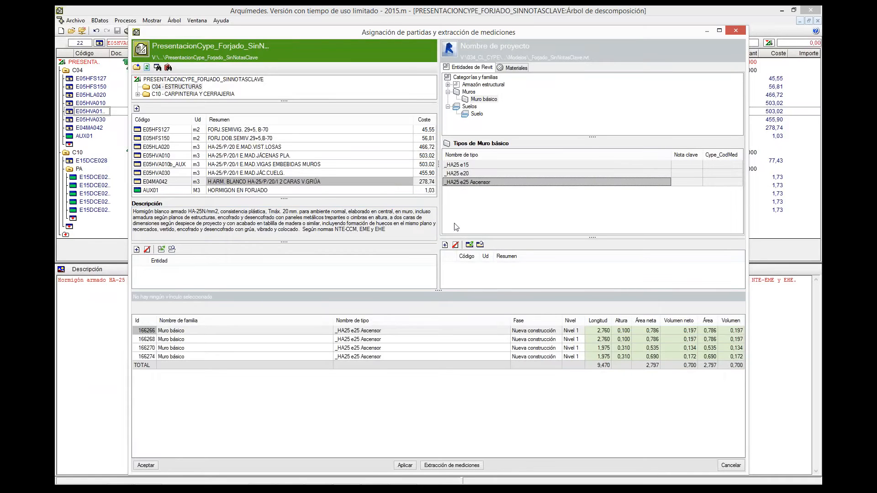
click(137, 249)
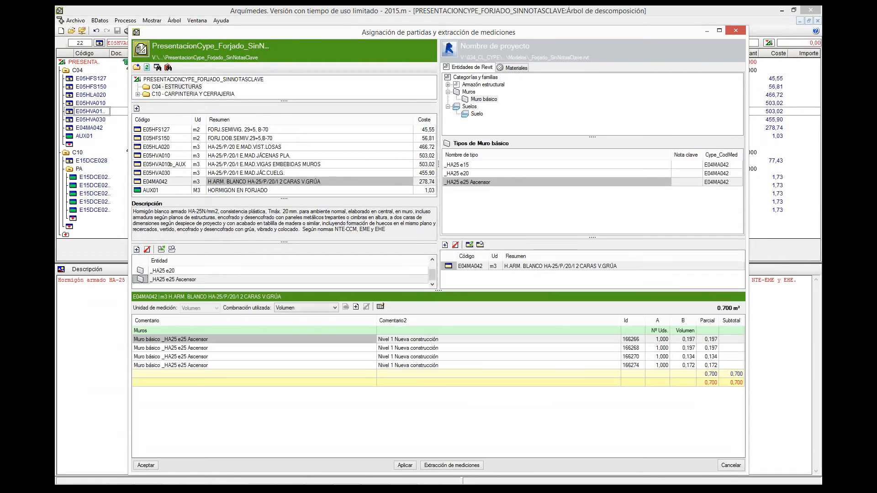
- Enlarge the linked entity list and examine the measurement lines of each wall type assigned to E04MA042
drag(194, 288, 193, 341)
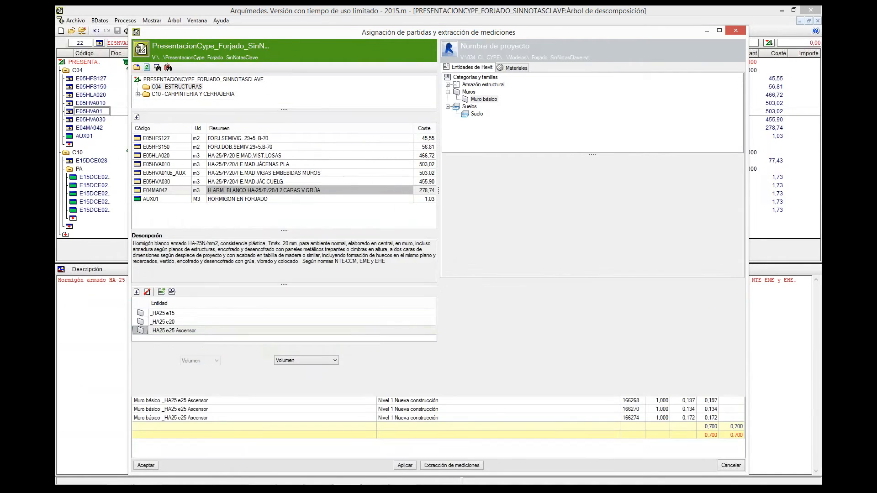
click(167, 313)
click(168, 321)
click(169, 330)
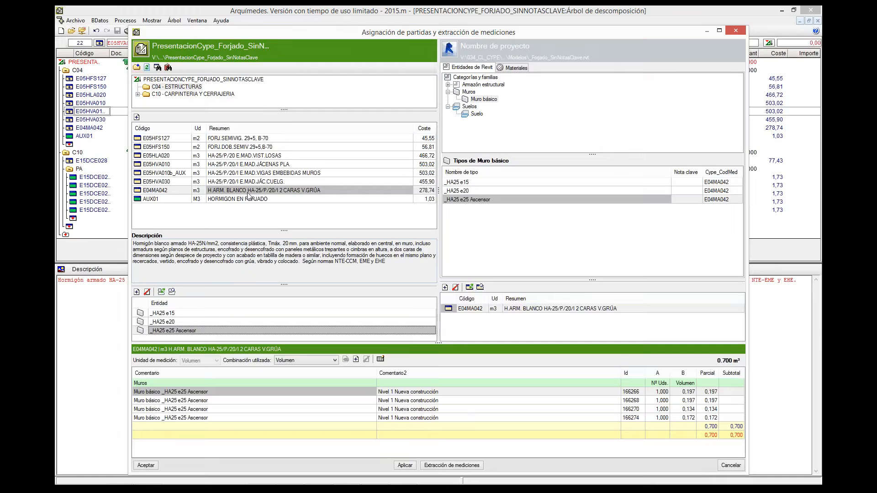
- Assign budget item E05HVA010 to beam type 25x34 of the Armazón estructural family Hormigón-Viga rectangular1
double_click(482, 85)
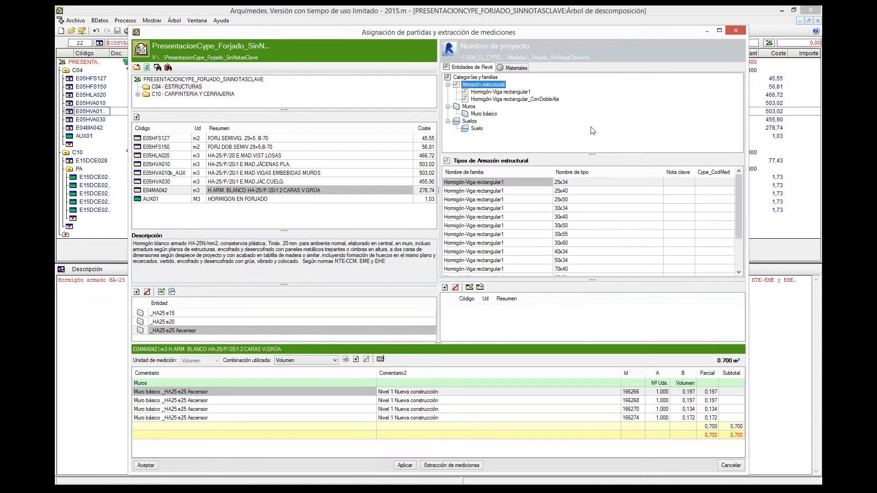
click(498, 92)
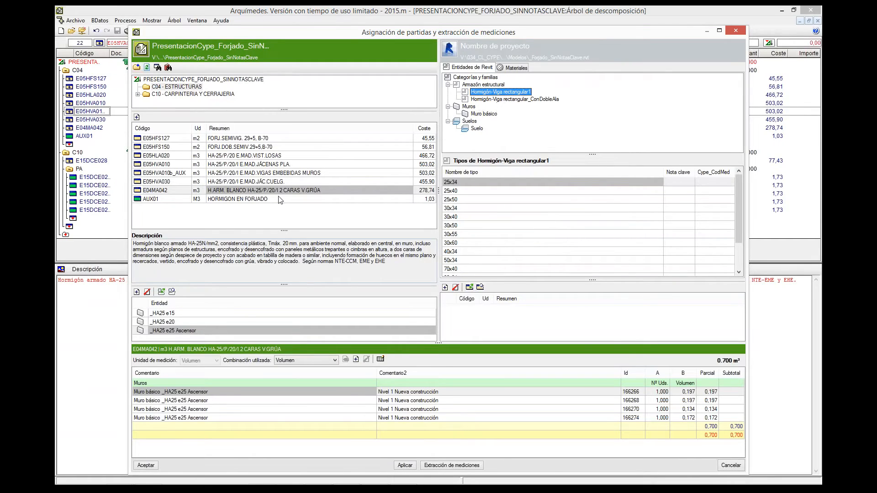
click(275, 172)
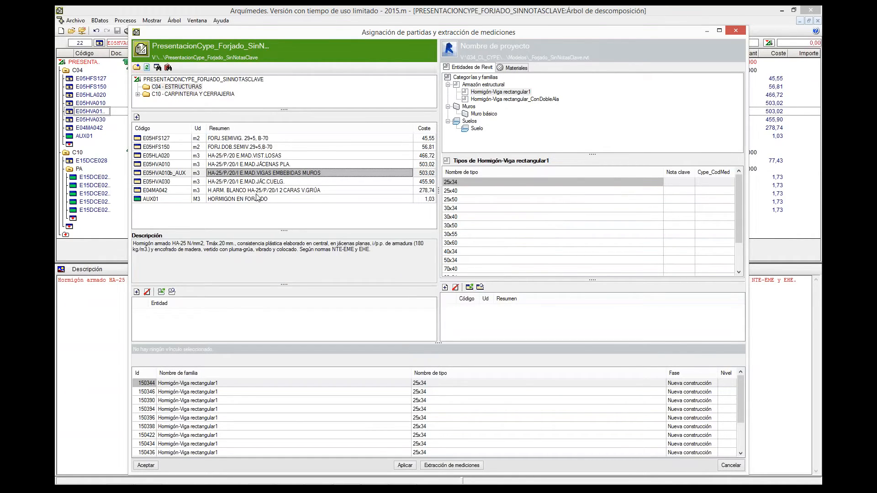
click(264, 183)
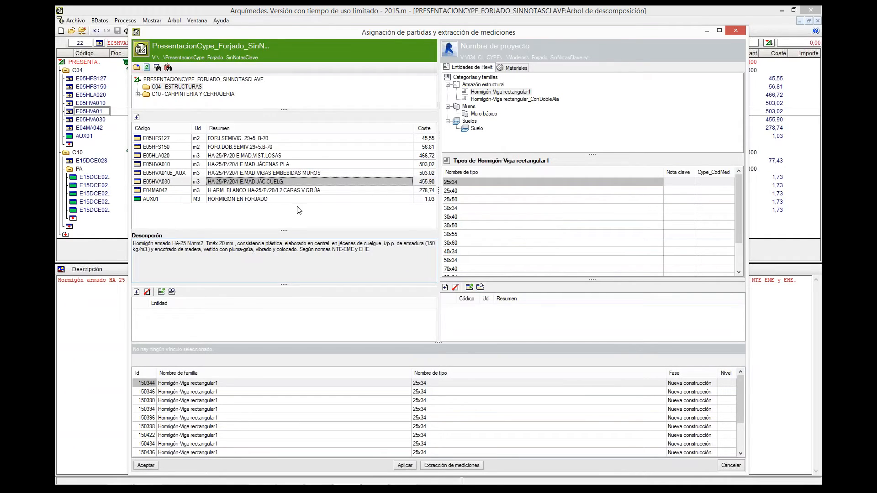
click(485, 92)
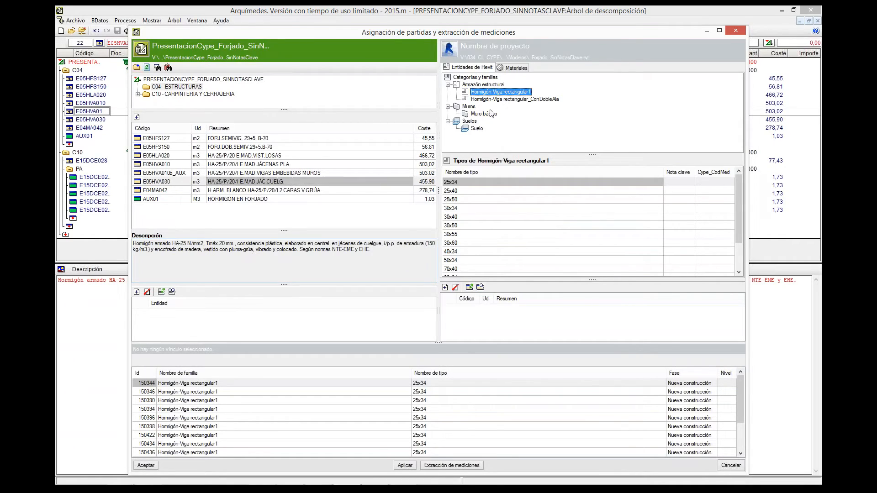
click(250, 165)
click(451, 182)
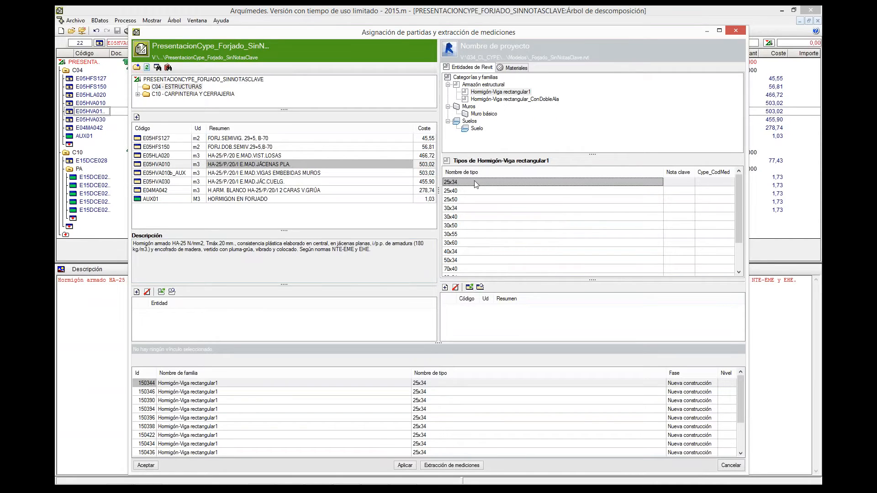
click(445, 288)
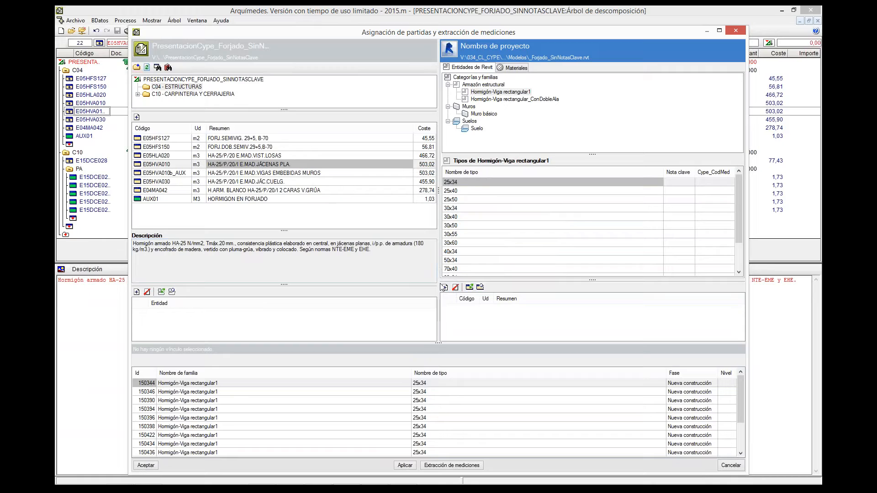
click(445, 288)
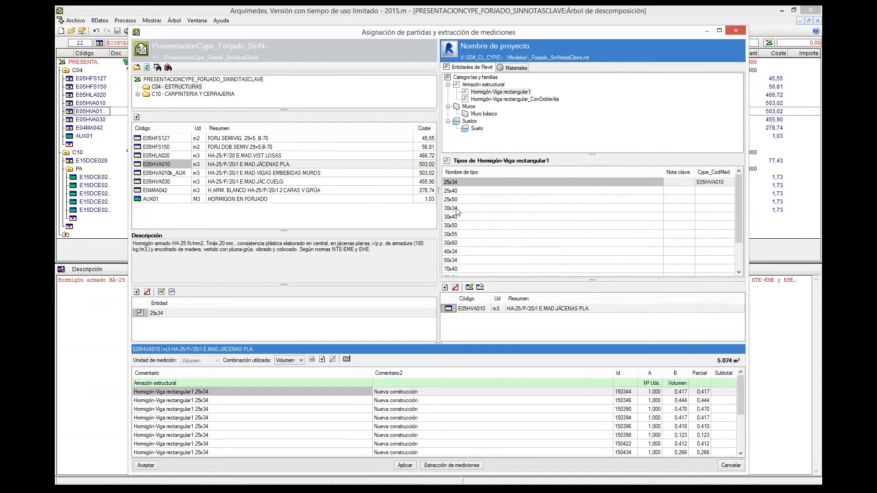
- Assign budget item E05HVA010 to the other 34 cm deep flat beam types: 30x34, 40x34, 50x34 and 80x34
click(457, 208)
click(446, 288)
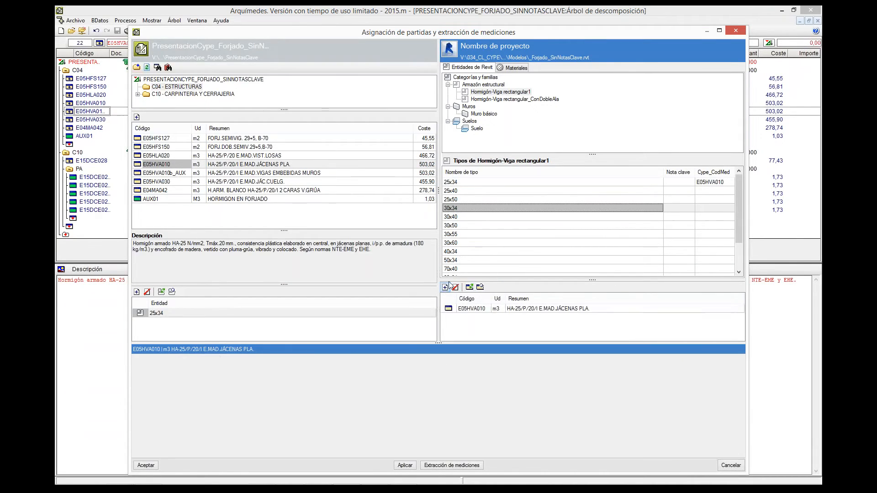
click(457, 251)
click(445, 287)
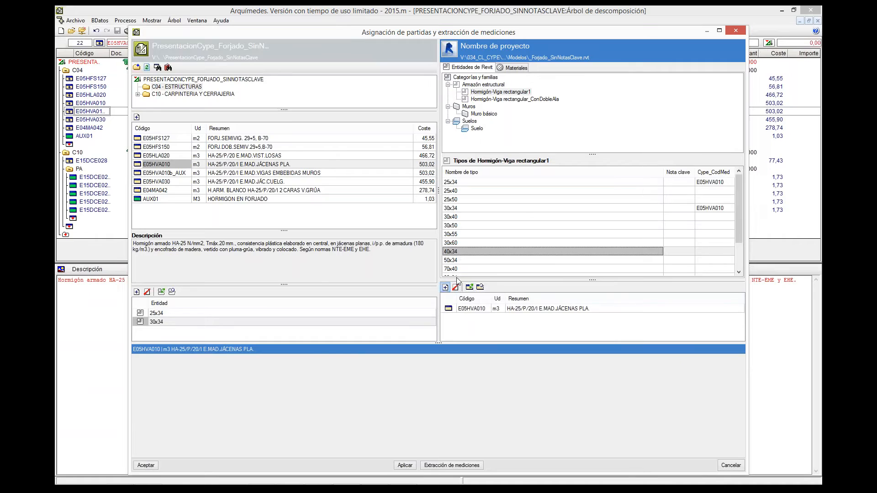
click(456, 260)
click(445, 288)
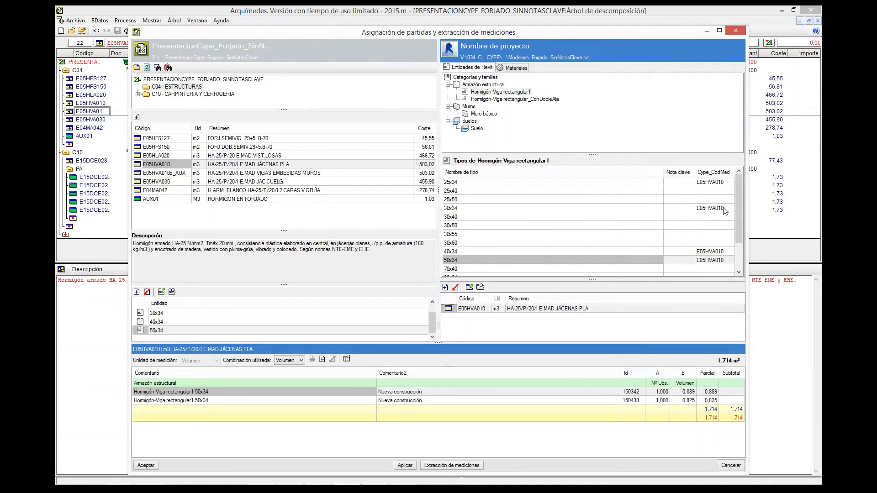
drag(738, 206, 654, 243)
click(489, 243)
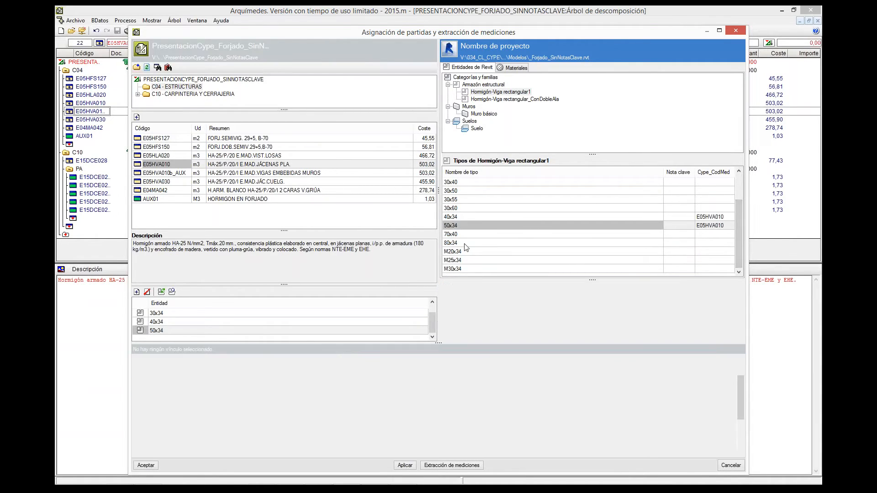
click(446, 288)
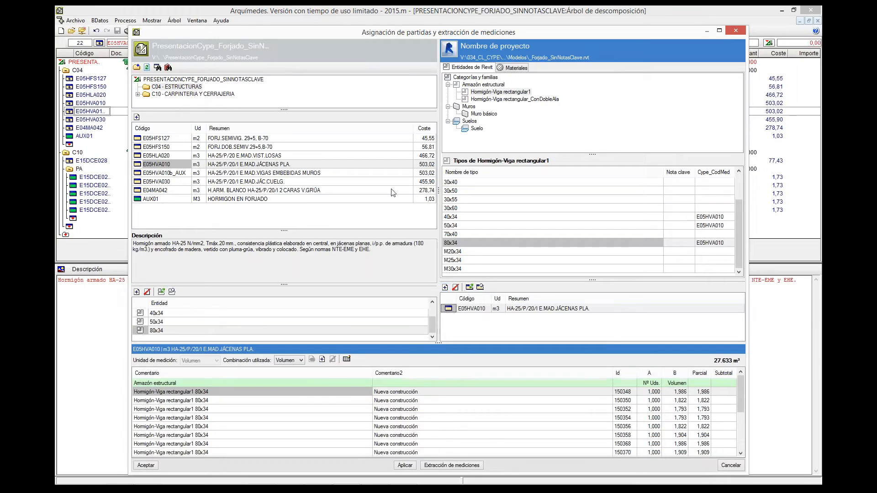
- Assign budget item E05HVA010b_AUX to the wall-embedded beam types M20x34, M25x34 and M30x34
click(293, 173)
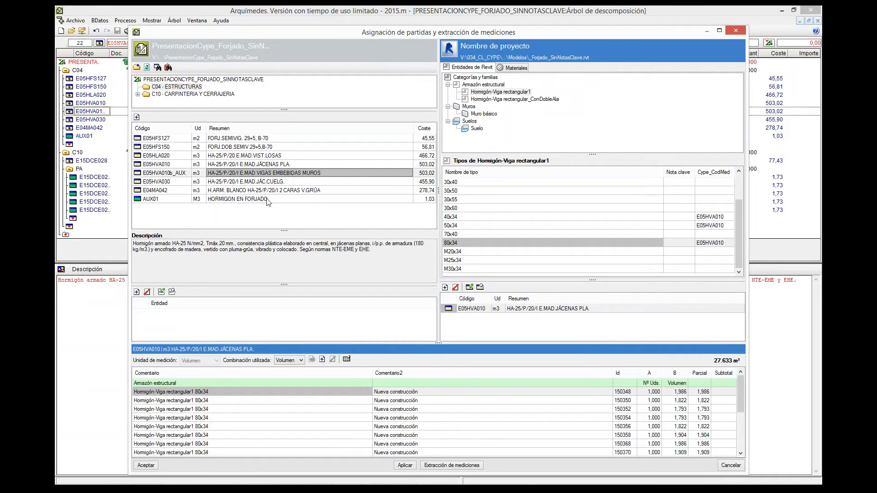
click(455, 252)
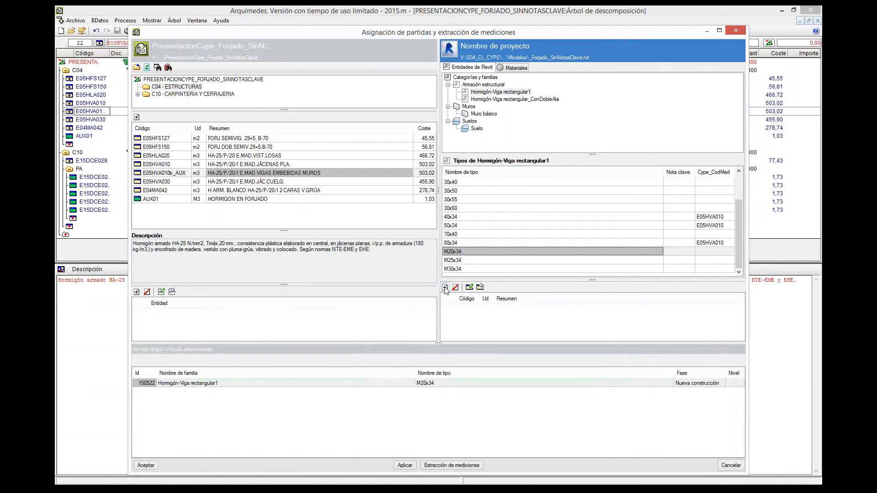
click(445, 287)
click(457, 261)
click(445, 287)
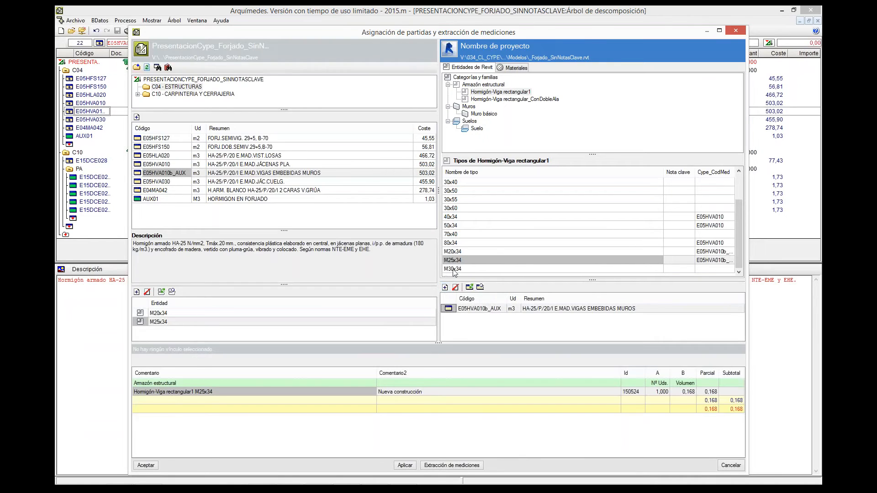
click(457, 269)
click(445, 287)
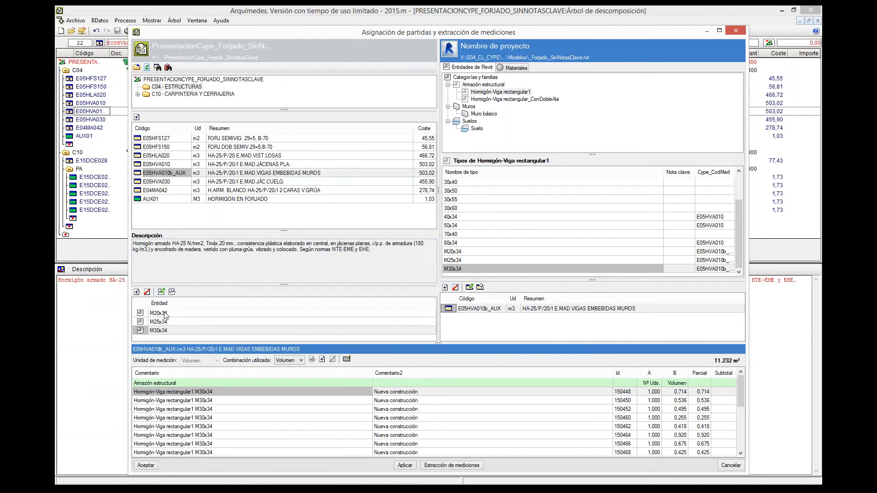
- Sort the beam types by Cype_CodMed and assign budget item E05HVA030 to types 25x40, 25x50 and 30x40
click(713, 173)
drag(733, 212, 737, 187)
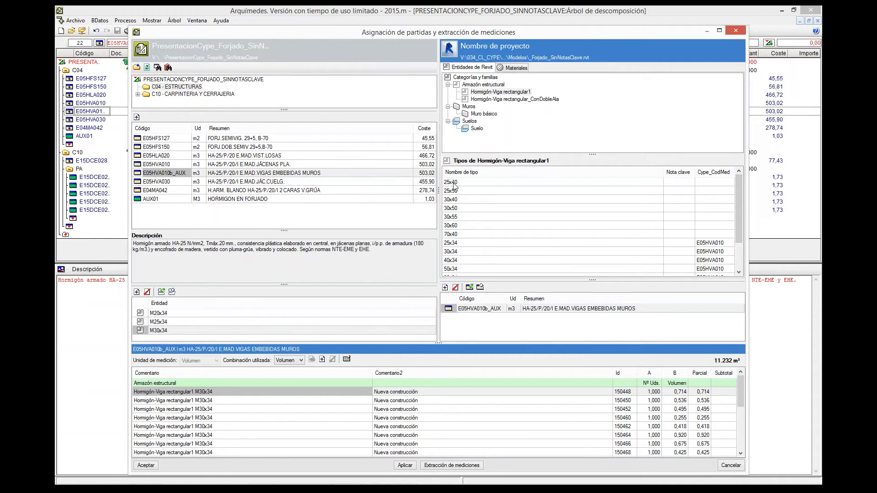
click(246, 182)
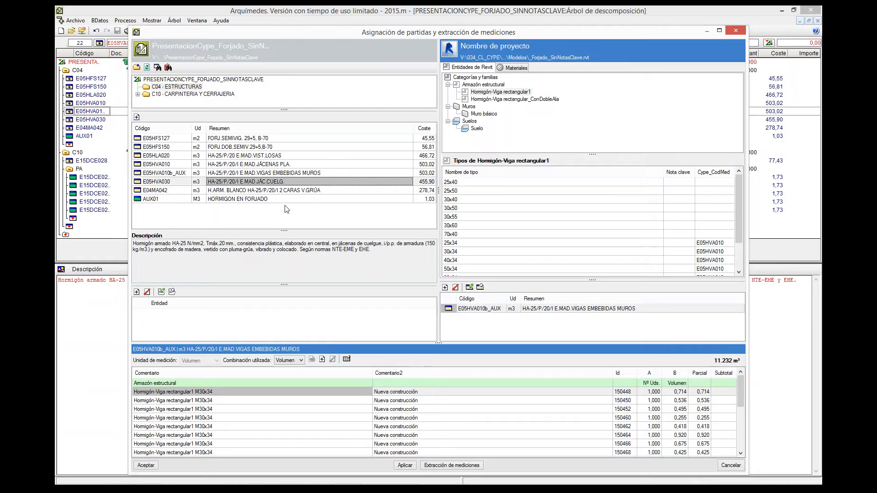
click(446, 184)
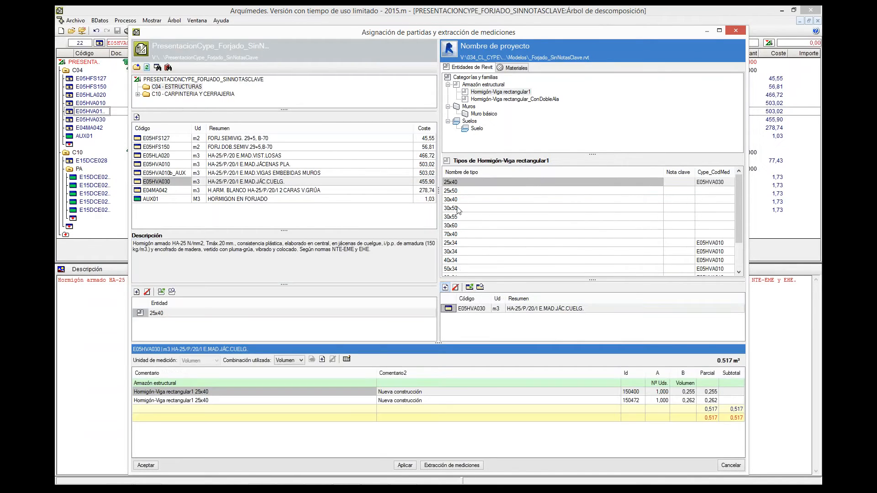
click(444, 287)
click(459, 200)
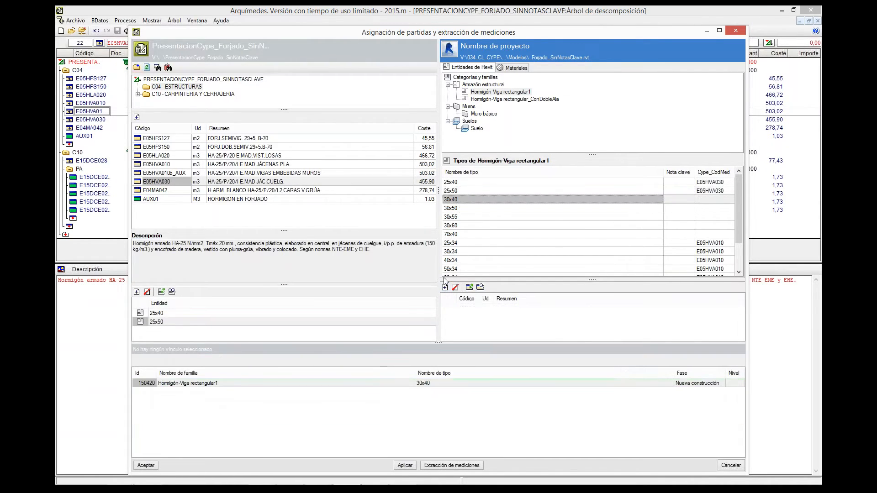
click(445, 286)
- Assign budget item E05HVA030 to beam types 30x50, 30x55, 30x60 and 70x40, and to the ConDobleAla type 50x34+30*50+15
click(456, 208)
click(445, 287)
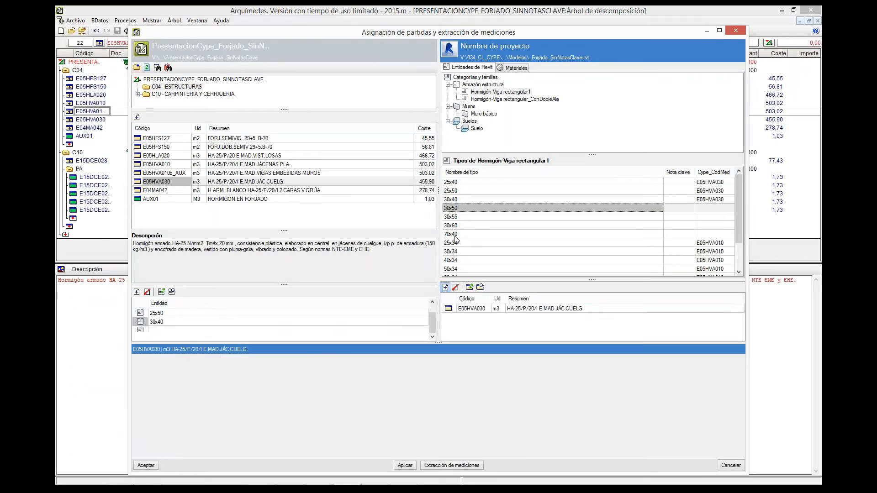
click(457, 217)
click(445, 287)
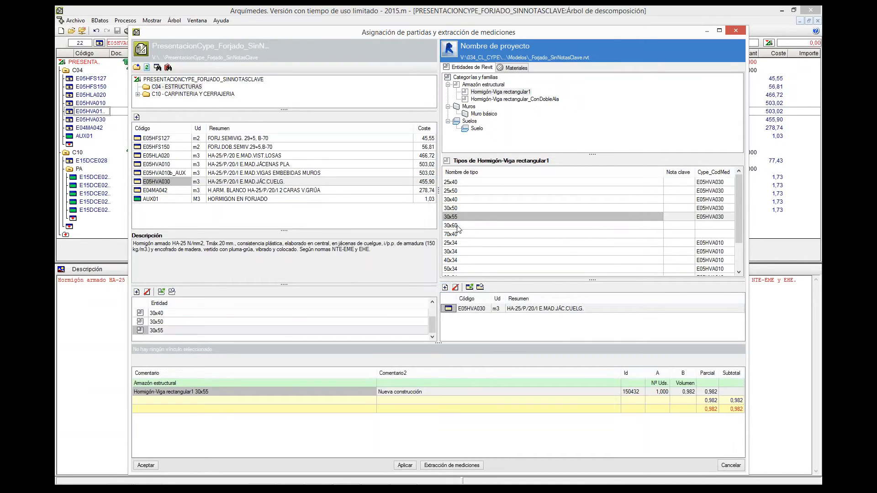
click(451, 225)
click(445, 287)
click(457, 234)
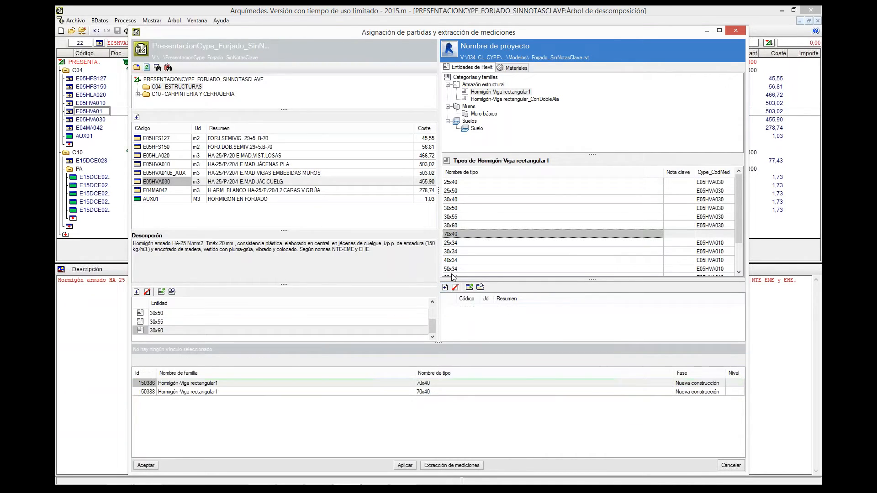
click(444, 287)
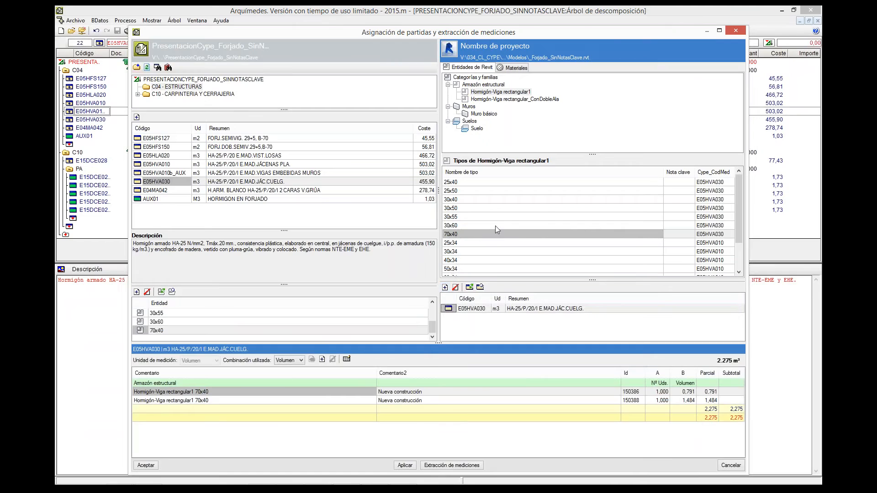
click(477, 100)
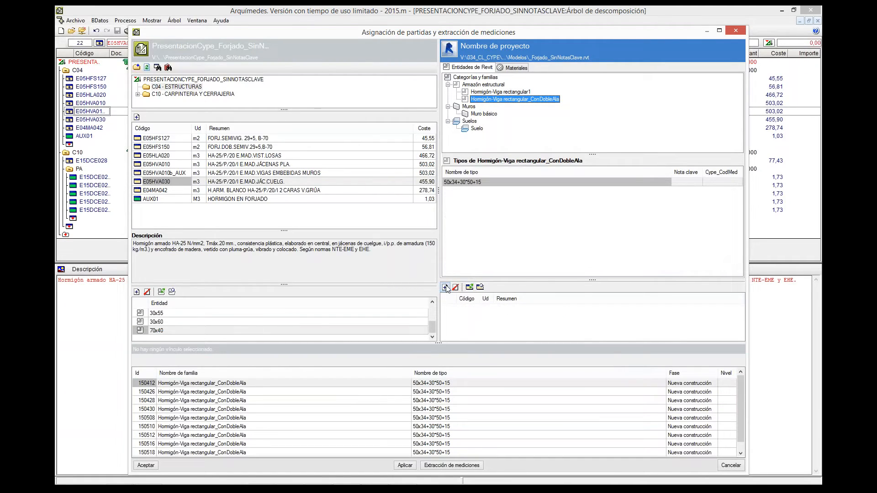
click(445, 287)
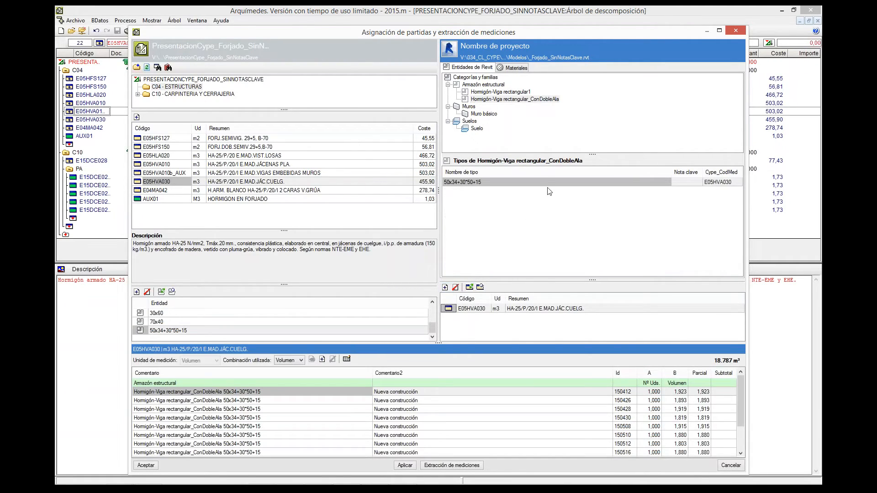
- Check the Cype_CodMed codes and measurement lines of the Hormigón-Viga rectangular1 types, and review the types of all categories together
click(479, 93)
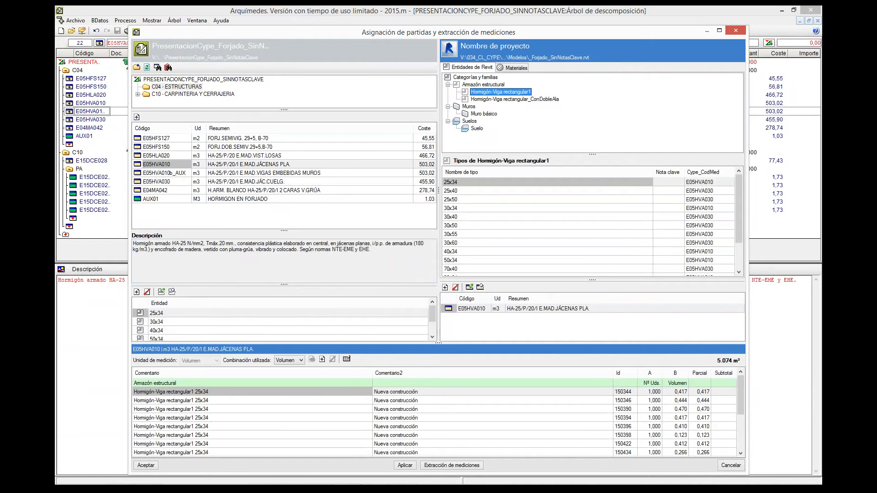
click(450, 191)
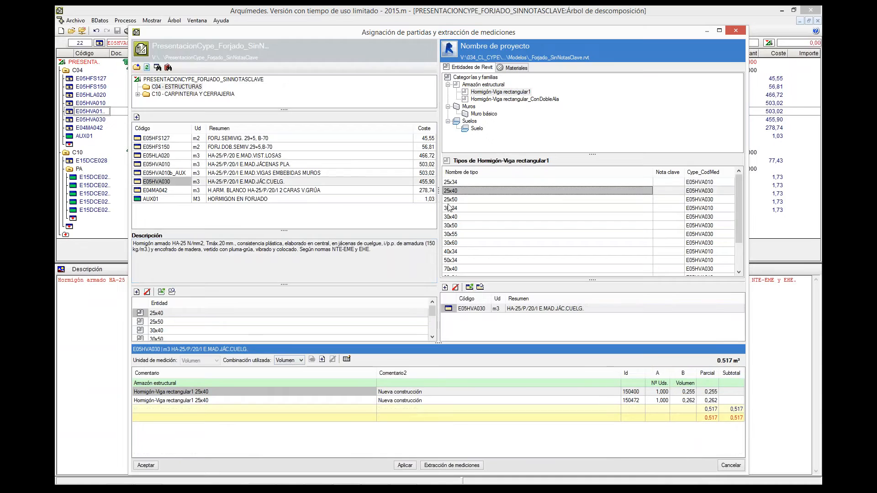
click(452, 200)
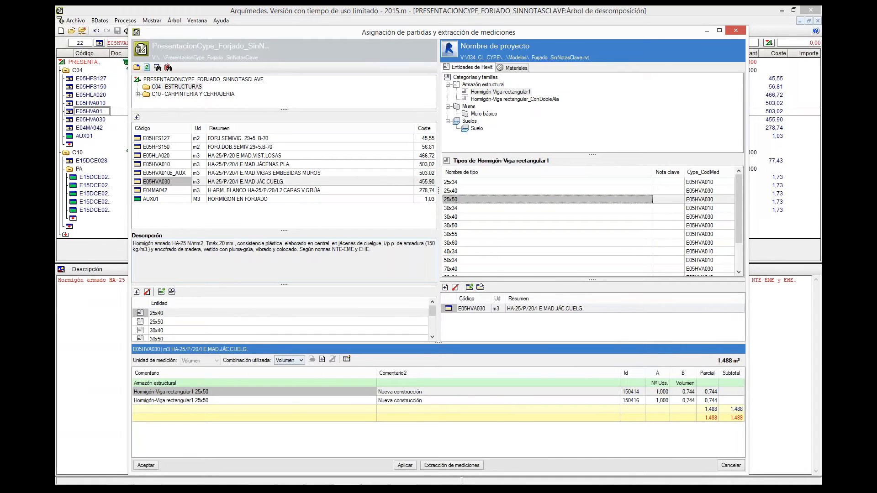
click(451, 208)
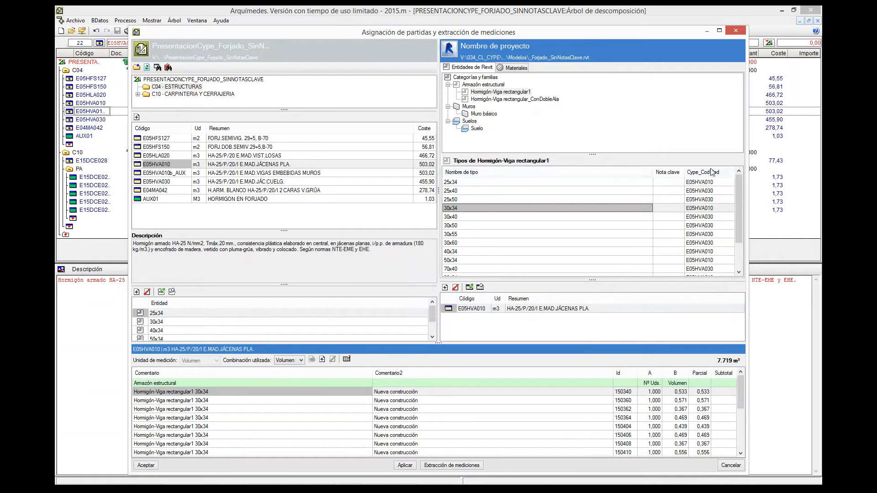
drag(736, 190, 739, 240)
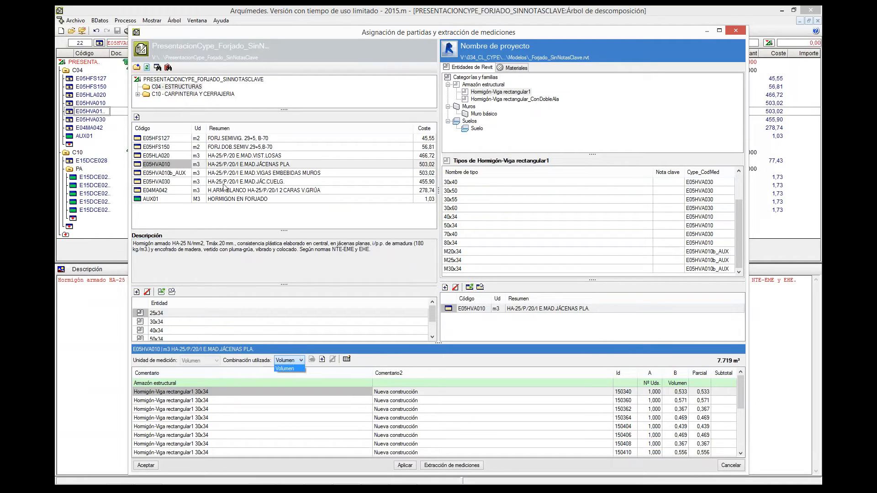
click(302, 360)
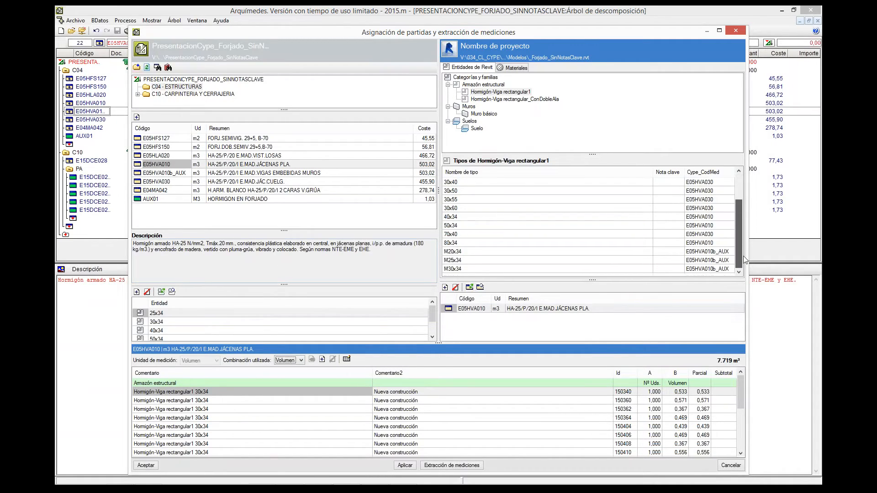
click(475, 77)
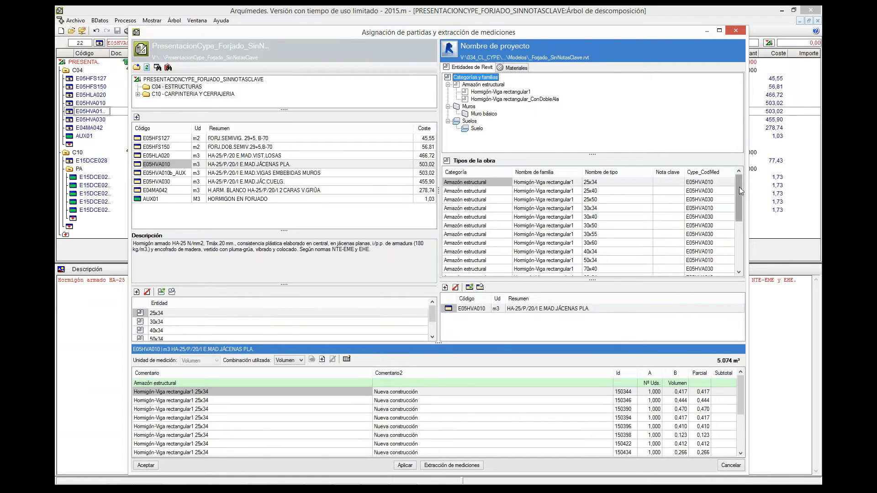
drag(739, 187, 738, 193)
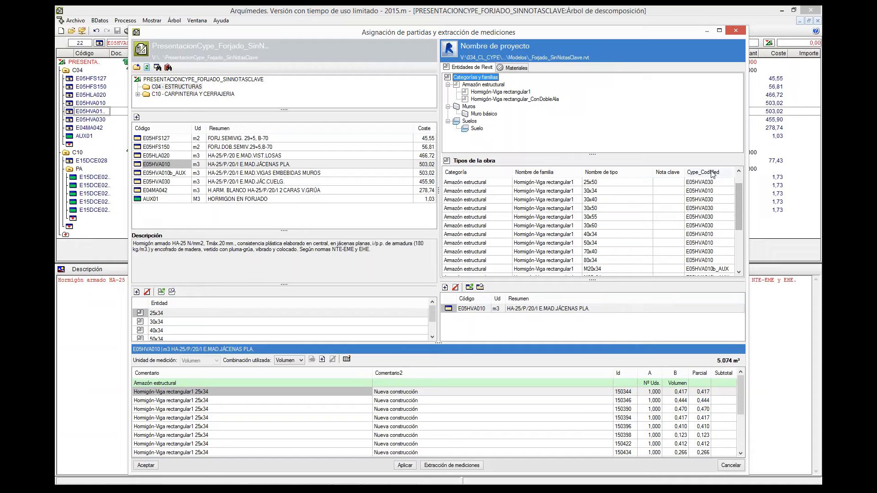
- Apply the budget item assignments, extract the measurements into the budget and accept the assignment dialog
drag(736, 200, 740, 251)
click(404, 466)
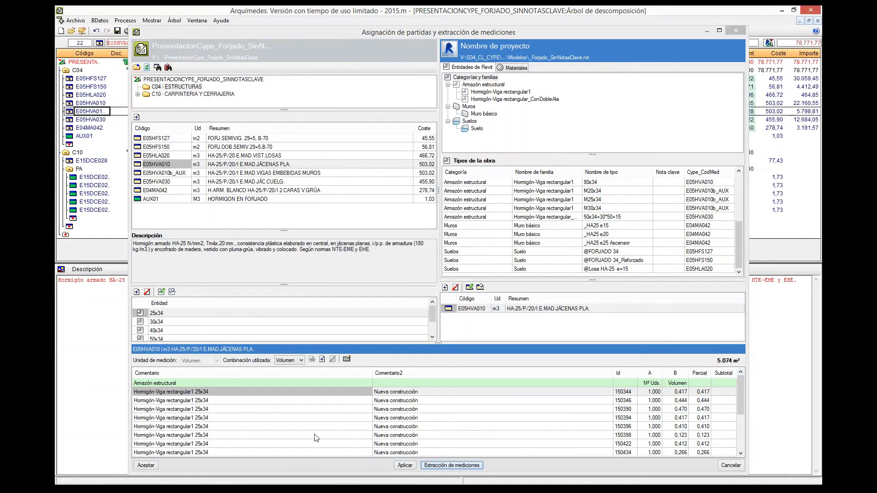
click(156, 464)
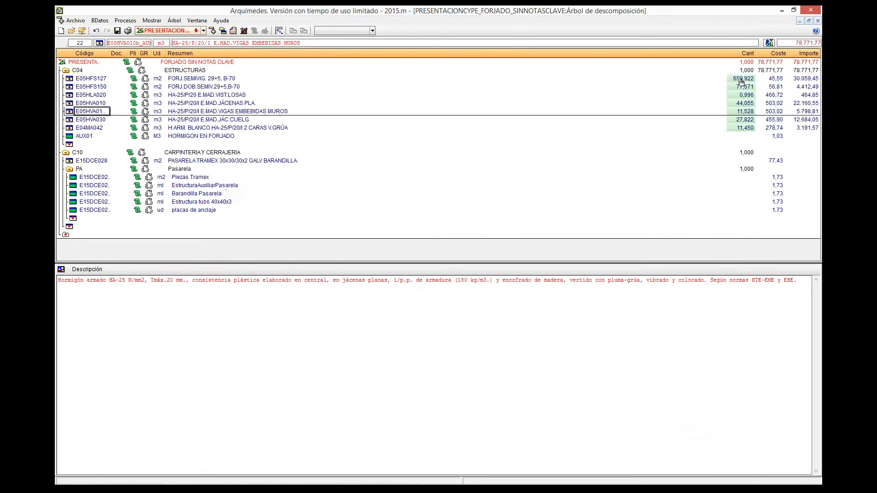
click(741, 80)
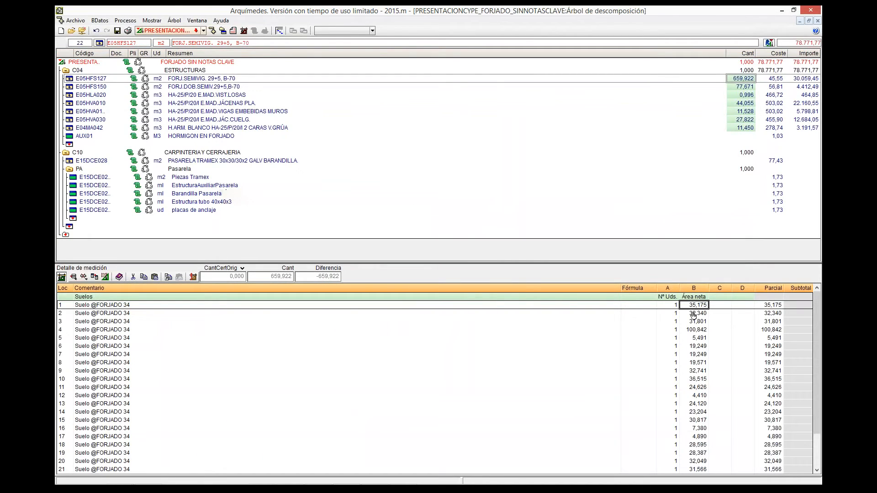
key(alt+Tab)
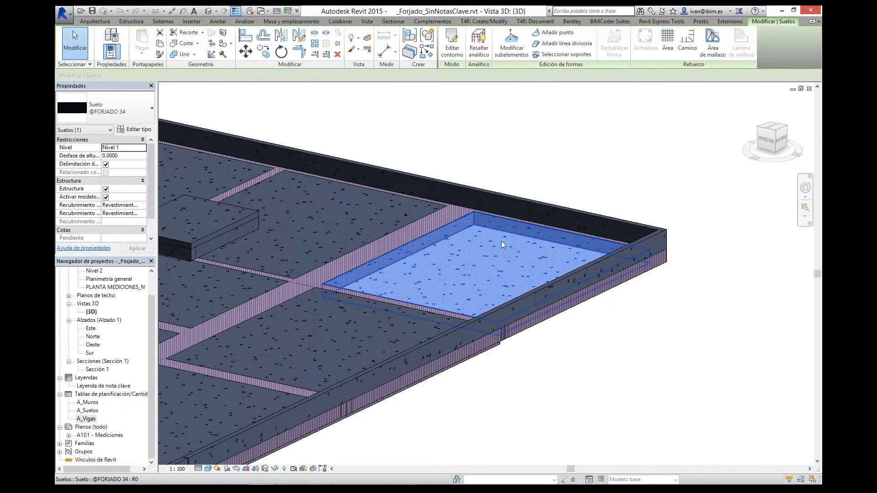
click(350, 476)
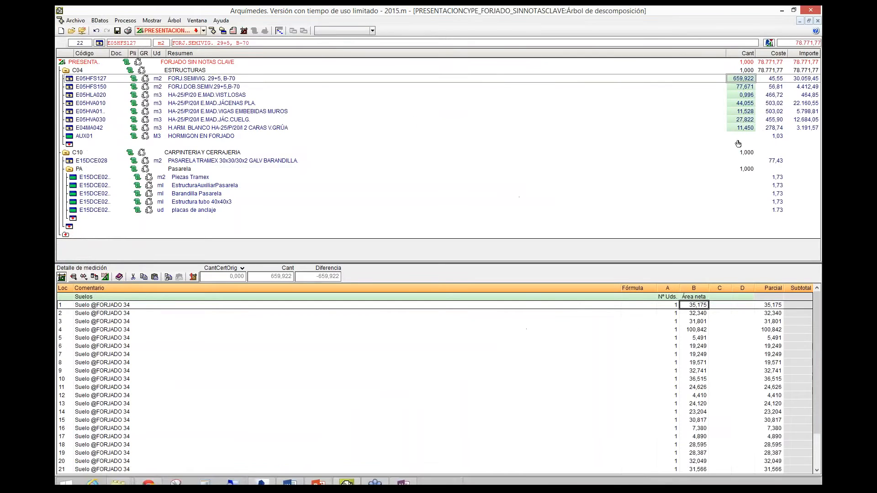
click(752, 96)
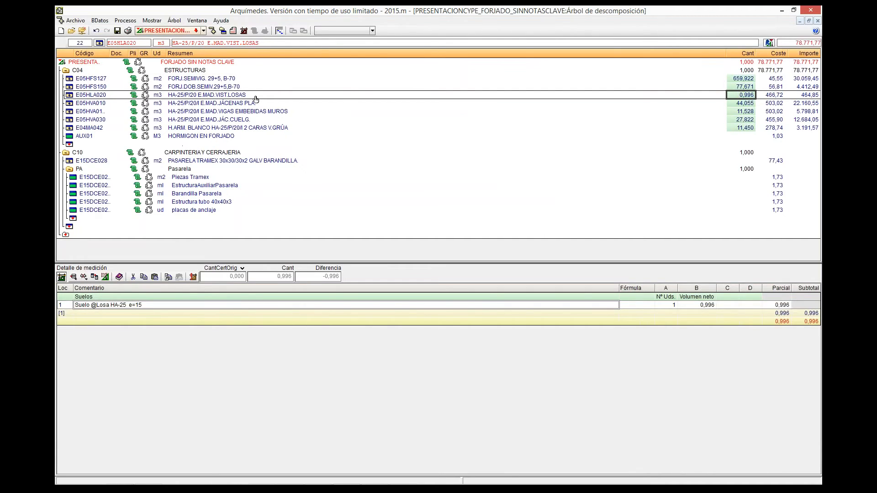
click(741, 79)
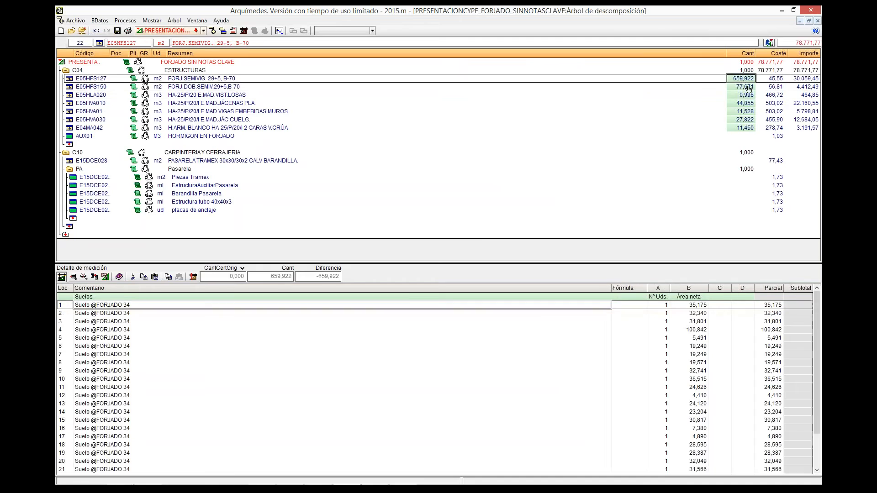
click(742, 86)
click(743, 95)
click(744, 104)
click(743, 120)
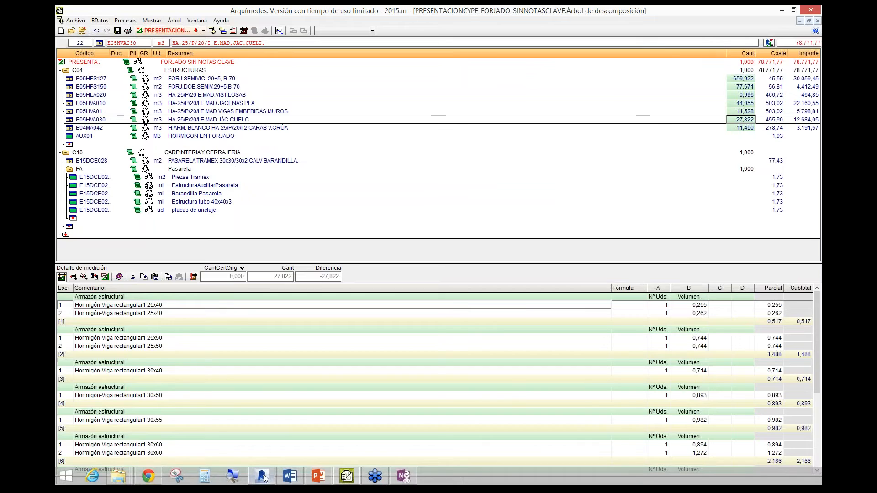
- Switch to Revit and bring up the PLANTA MEDICIONES_N1 floor plan of _Forjado.rvt
click(264, 478)
scroll(485, 233, down, 5)
middle_drag(501, 282, 599, 254)
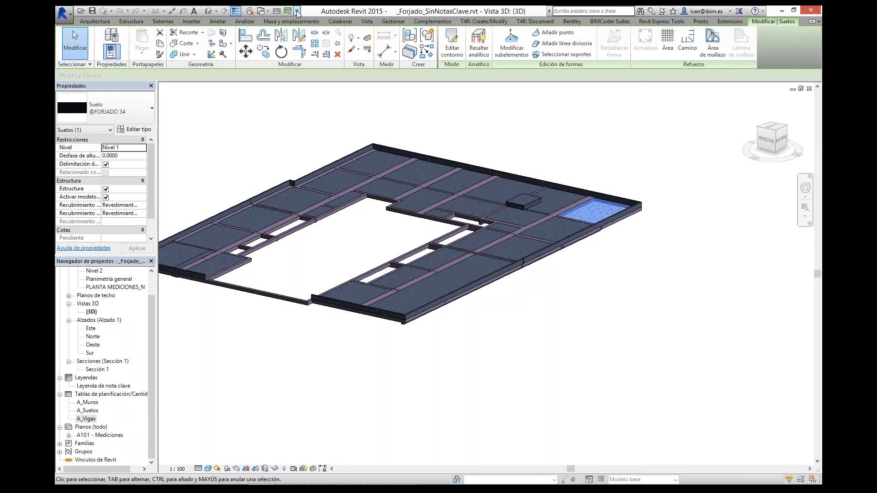
click(263, 11)
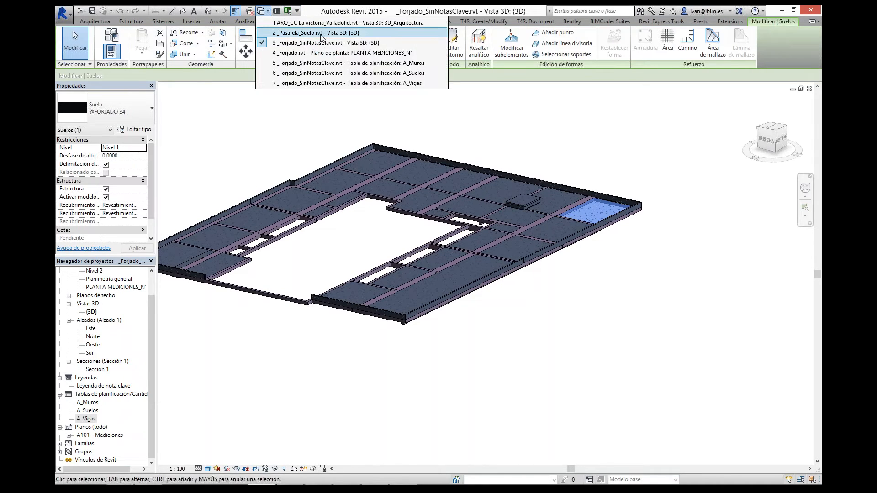
click(343, 55)
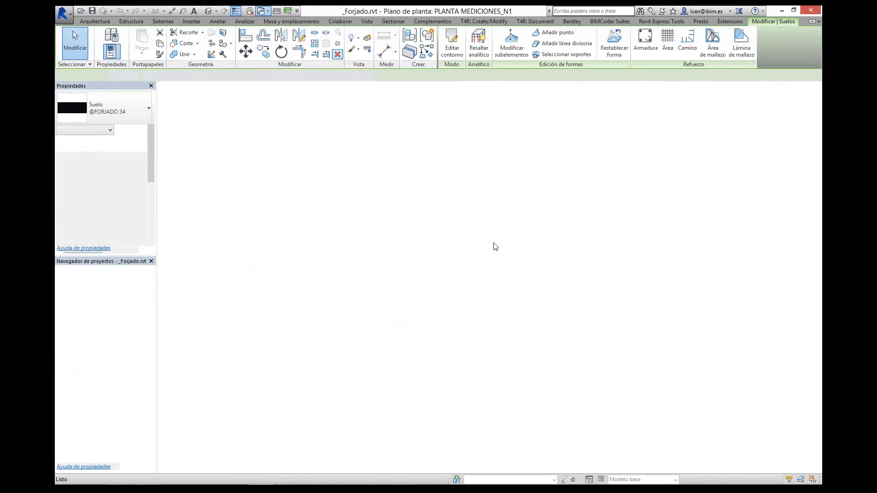
- Open the linked model _Pasarela.rvt, unloading it from the _Forjado.rvt host
scroll(152, 316, down, 1)
click(98, 459)
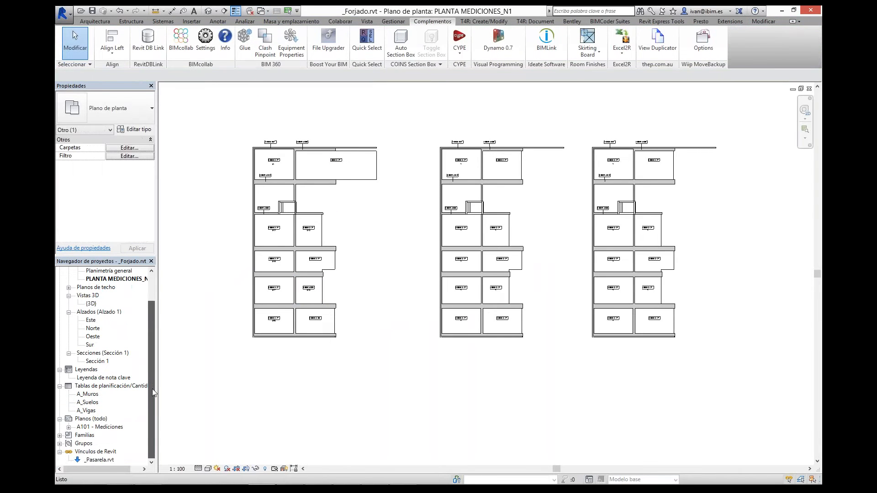
right_click(97, 460)
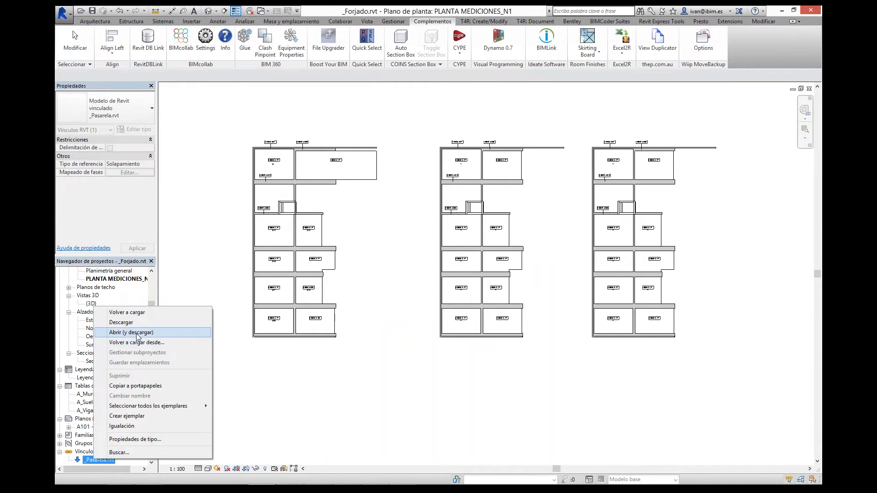
click(121, 322)
click(483, 259)
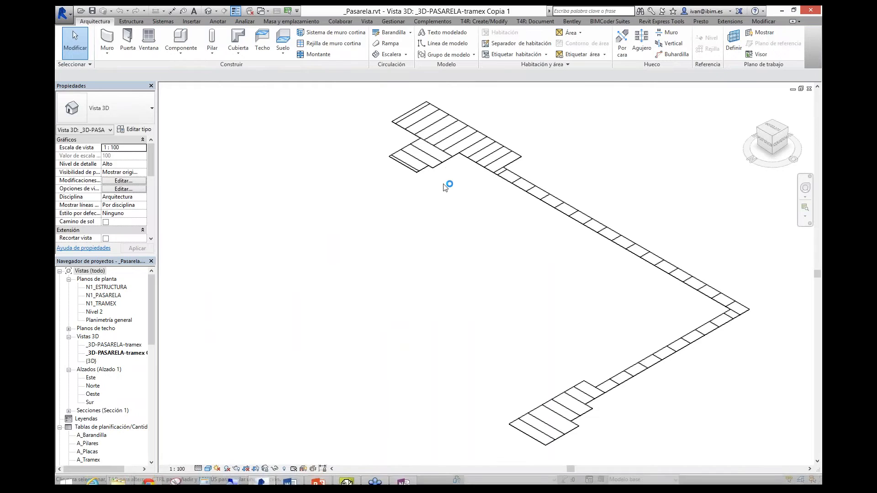
- Open the 3D view _3D-PASARELA-tramex and inspect the grating and the 50x50SHS beam at the walkway's edge
double_click(128, 345)
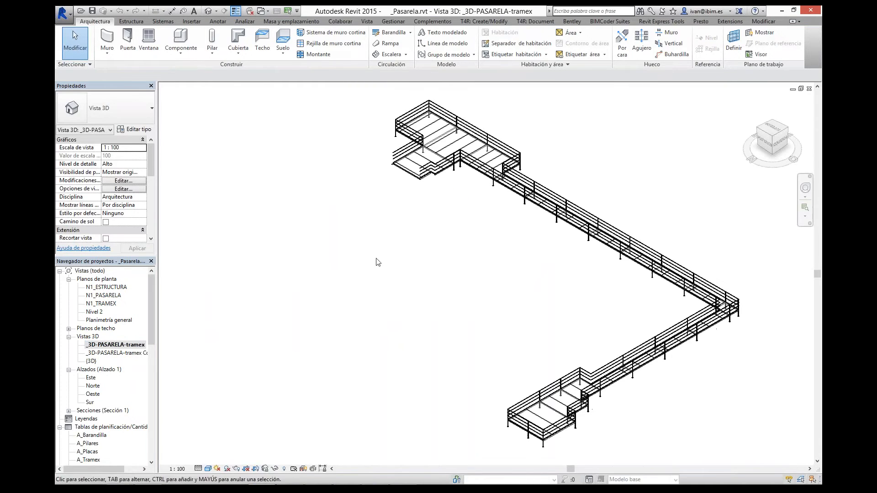
scroll(385, 258, up, 5)
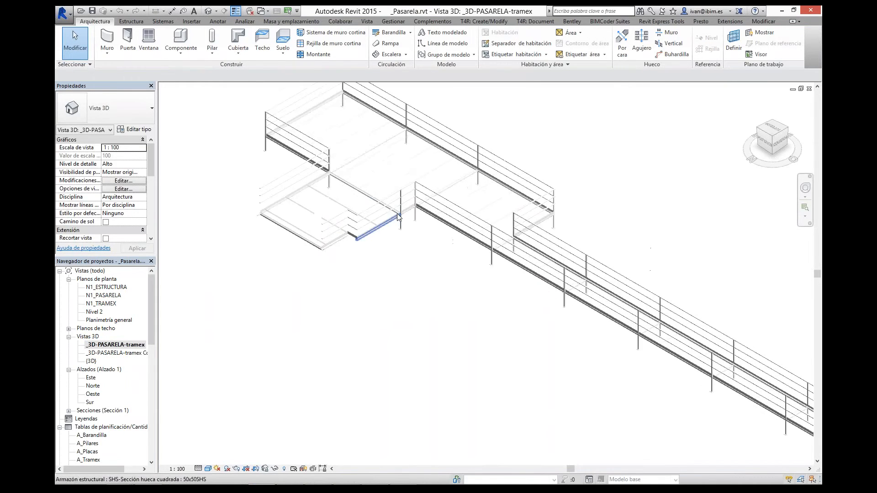
middle_drag(373, 279, 431, 309)
scroll(273, 259, up, 4)
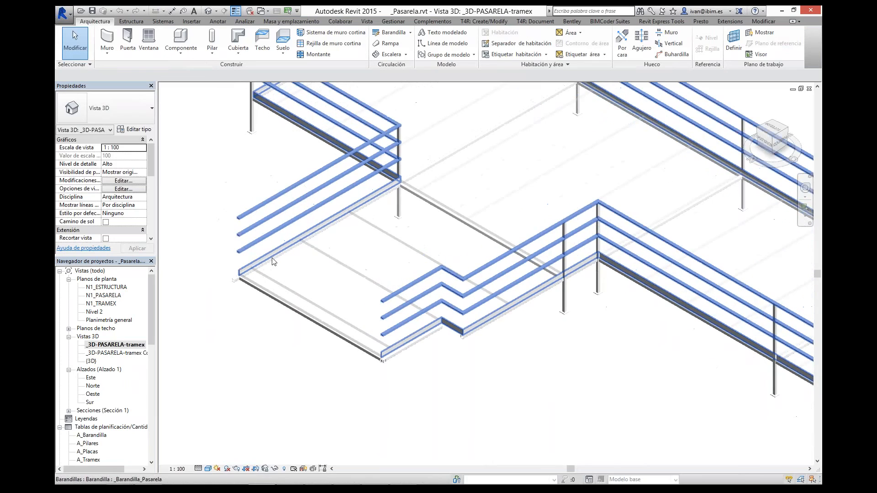
scroll(235, 293, up, 2)
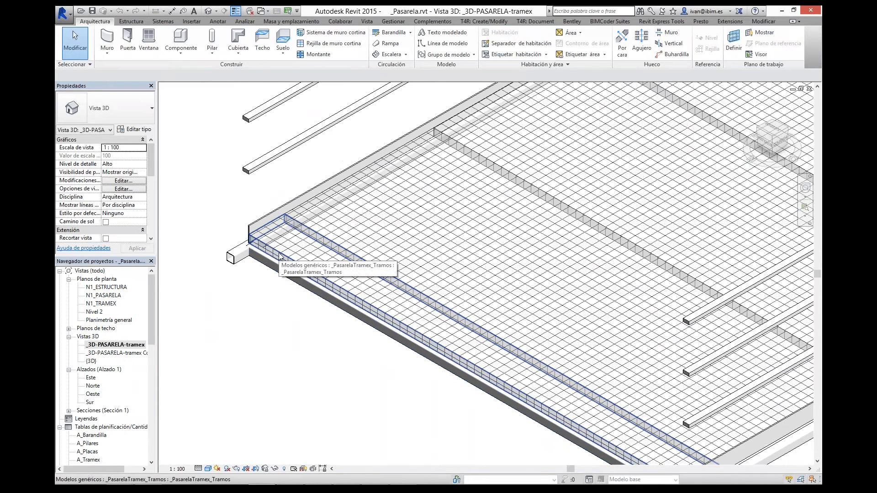
click(274, 266)
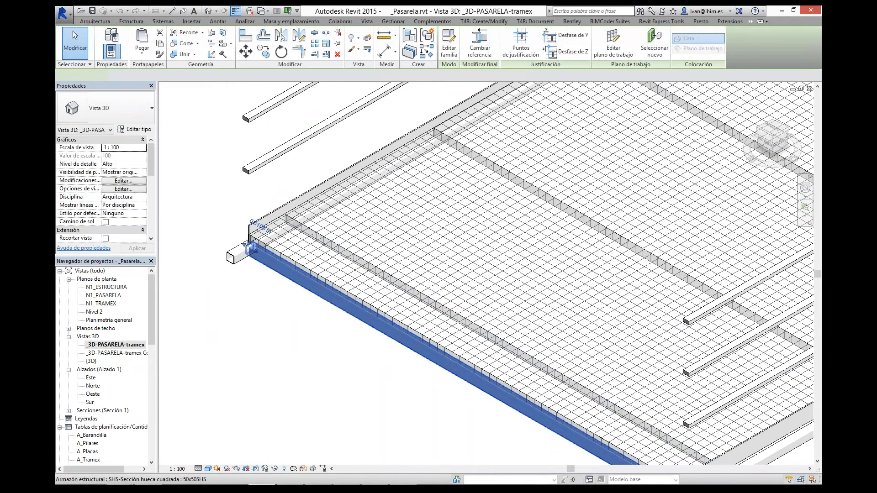
- Inspect the walkway's _Barandilla_Pasarela railing, a 40x40x3 post and its 100x100x10mm base plate
click(274, 159)
scroll(274, 160, down, 5)
middle_drag(300, 176, 272, 187)
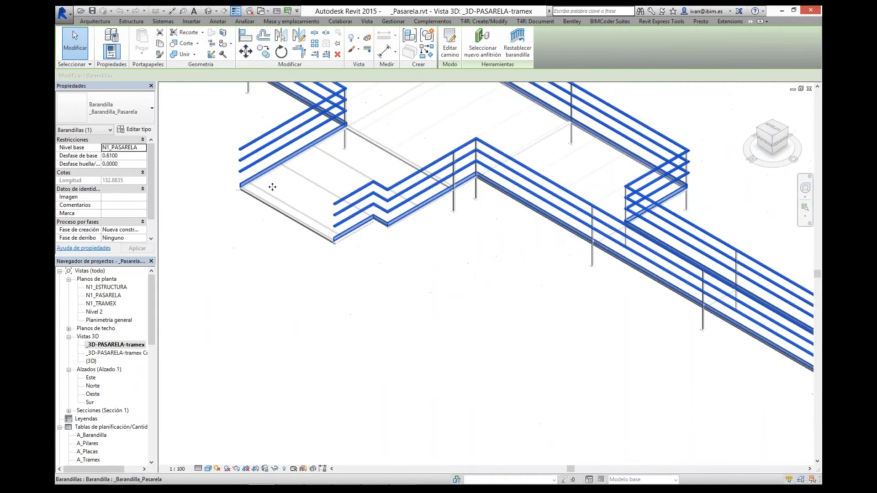
scroll(457, 215, up, 3)
click(455, 196)
scroll(459, 224, up, 5)
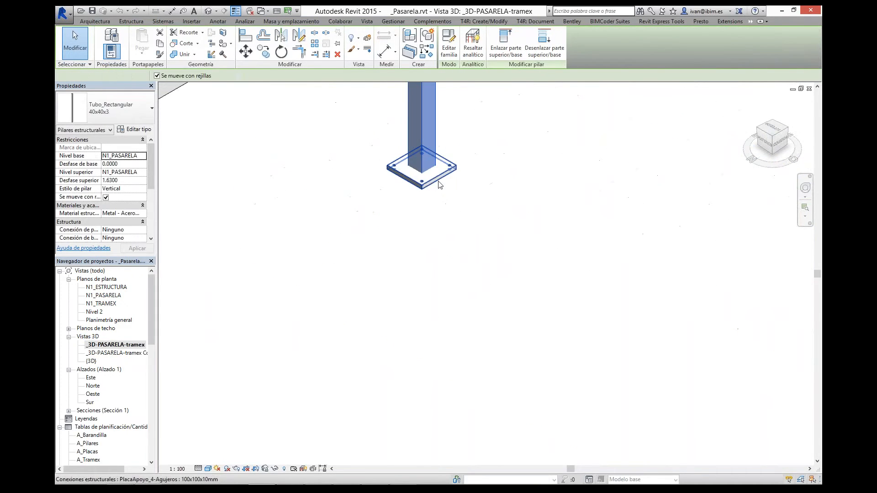
click(439, 184)
click(431, 258)
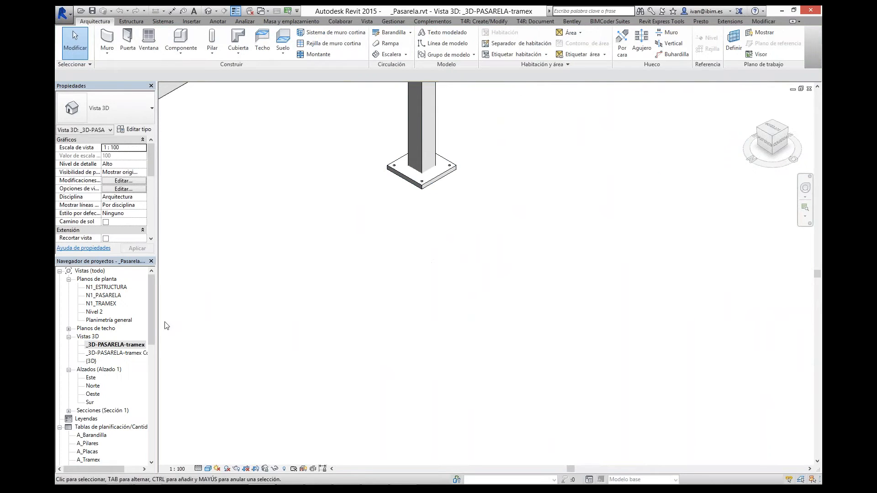
- Review the keynotes and quantities in the schedules A_Barandilla, A_Pilares, A_Placas, A_Tramex and A_Vigas T
drag(152, 325, 162, 359)
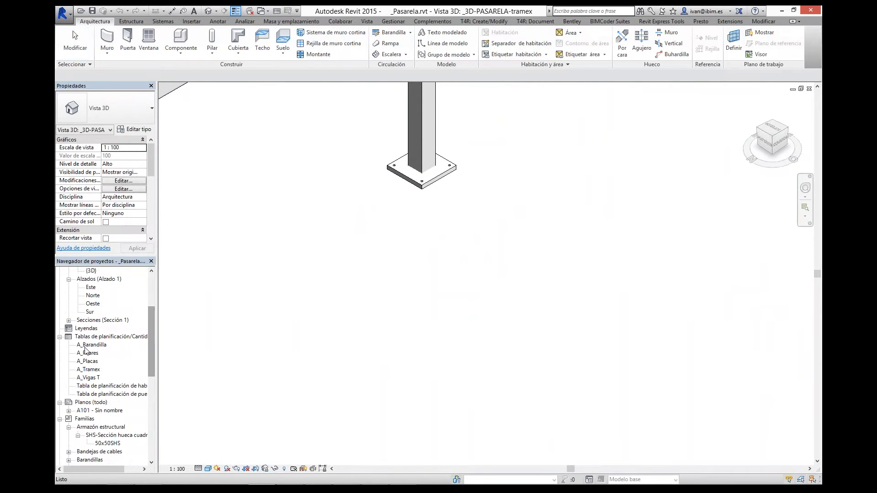
double_click(87, 346)
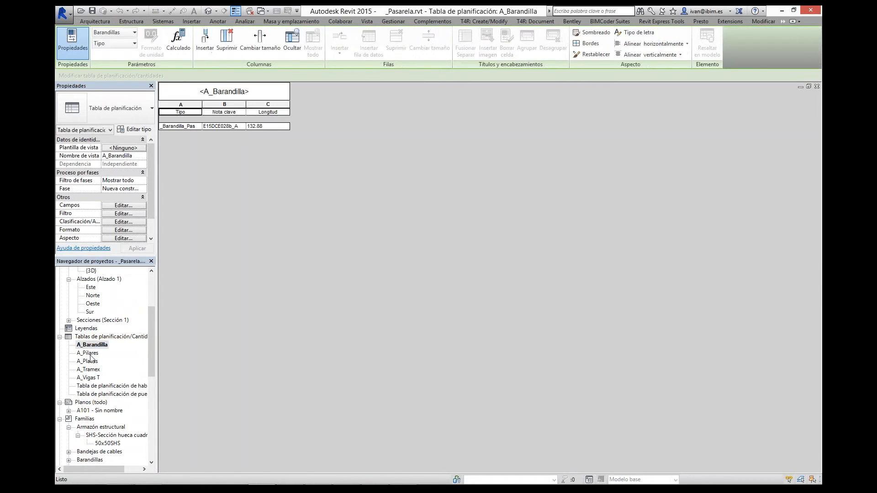
double_click(90, 354)
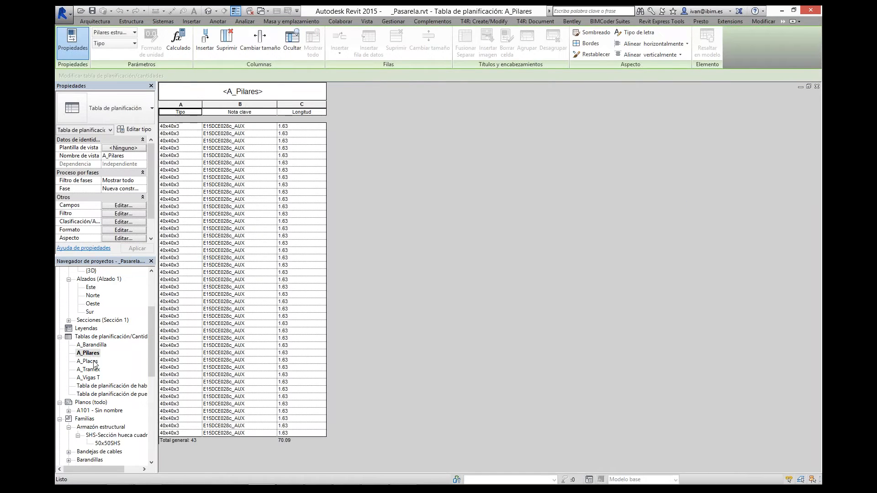
double_click(94, 362)
double_click(95, 370)
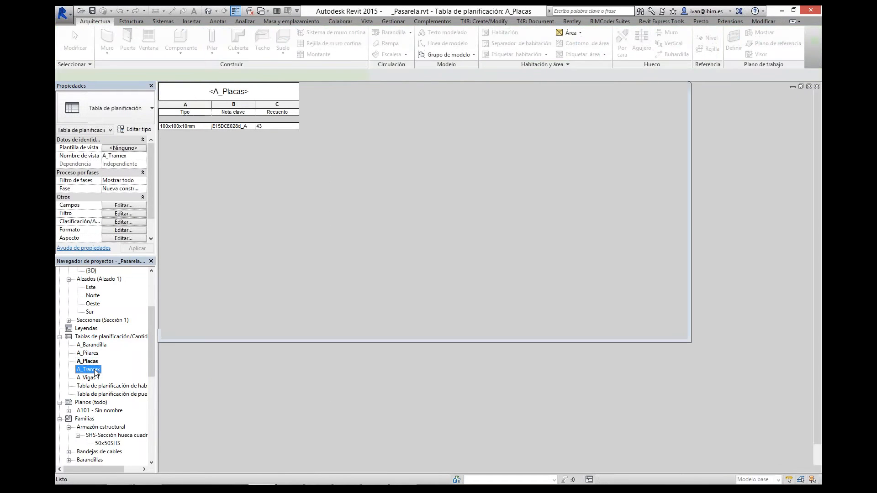
double_click(90, 378)
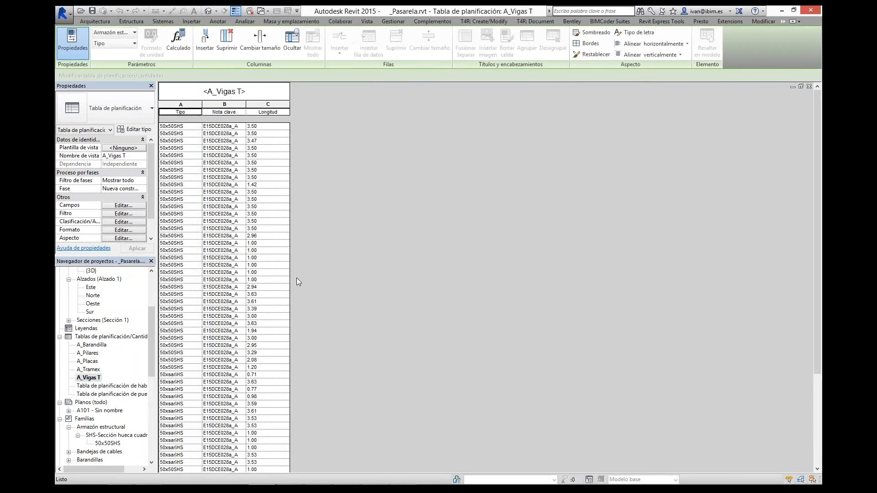
- Switch to Arquímedes, bring up the PRESENTACIONCYPE_PASARELA budget tree and expand chapters C04 and C10
mouse_move(341, 480)
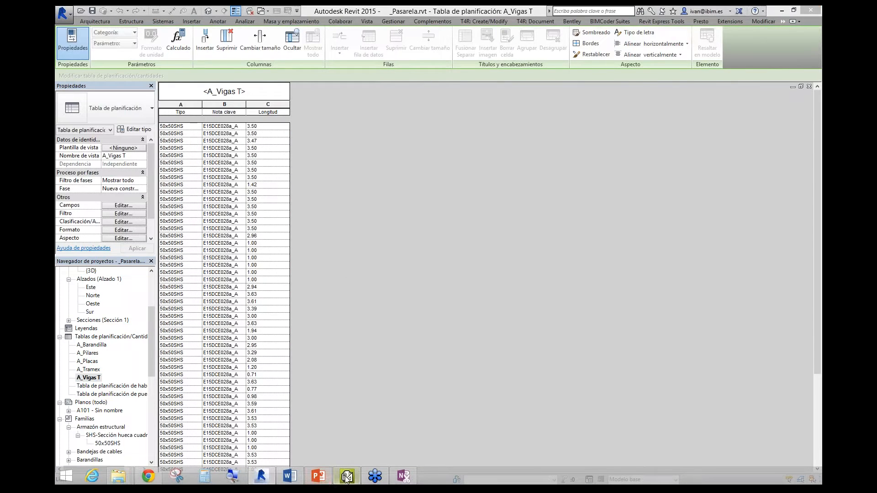
click(346, 477)
click(202, 21)
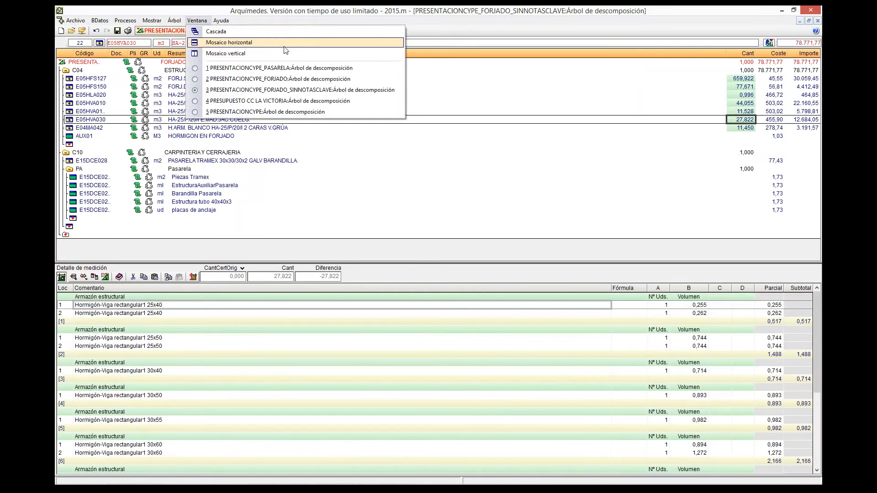
click(297, 67)
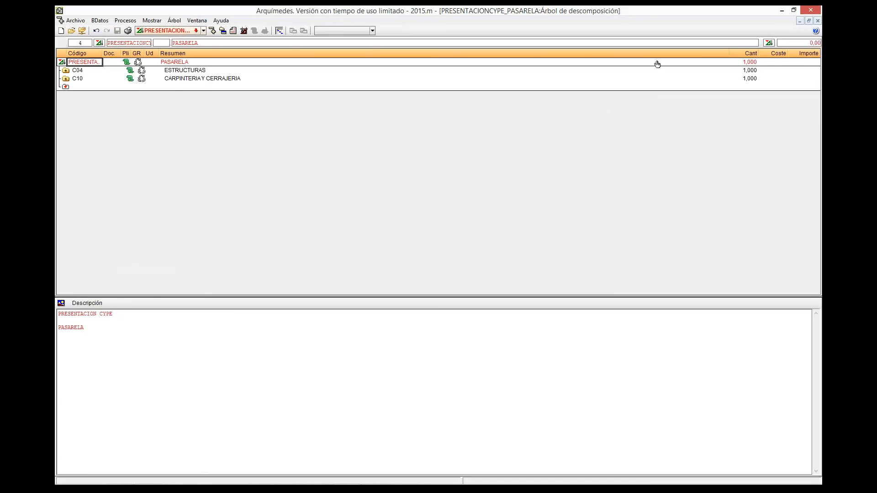
double_click(66, 70)
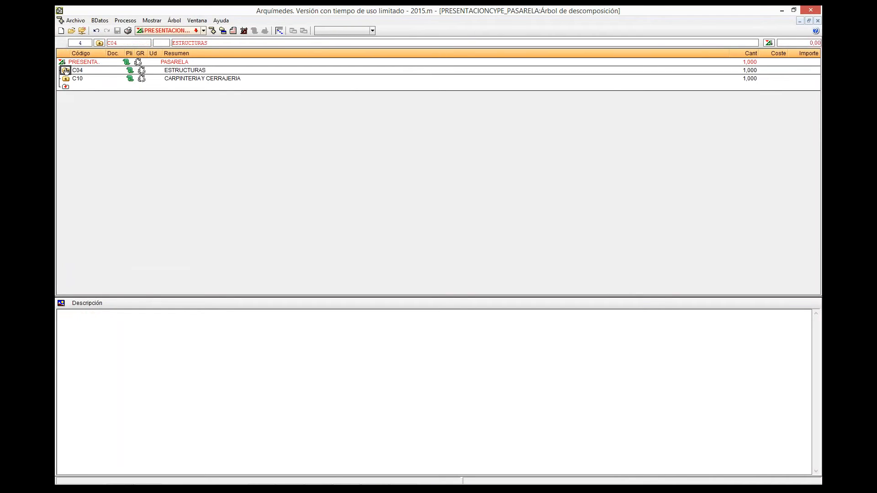
double_click(64, 154)
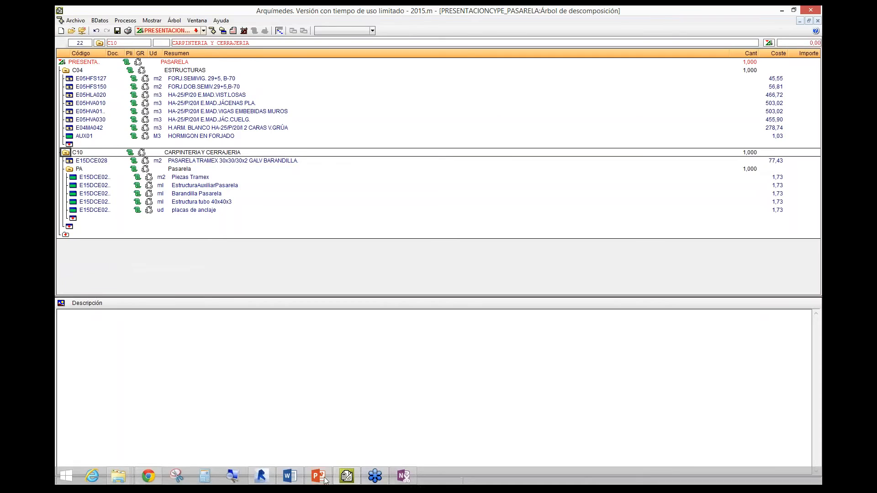
- Switch to Revit, open the {3D} view and link _Pasarela.rvt to the open budget PresentacionCype_Pasarela with its associated databases
click(261, 476)
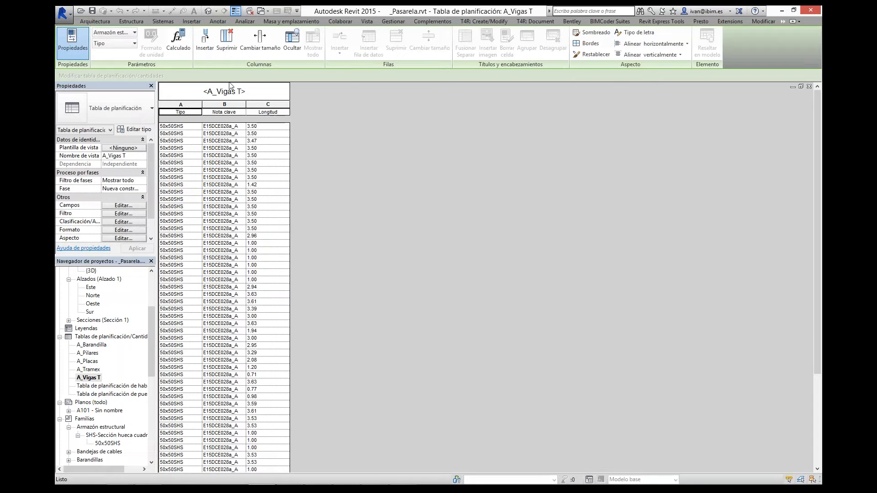
double_click(90, 272)
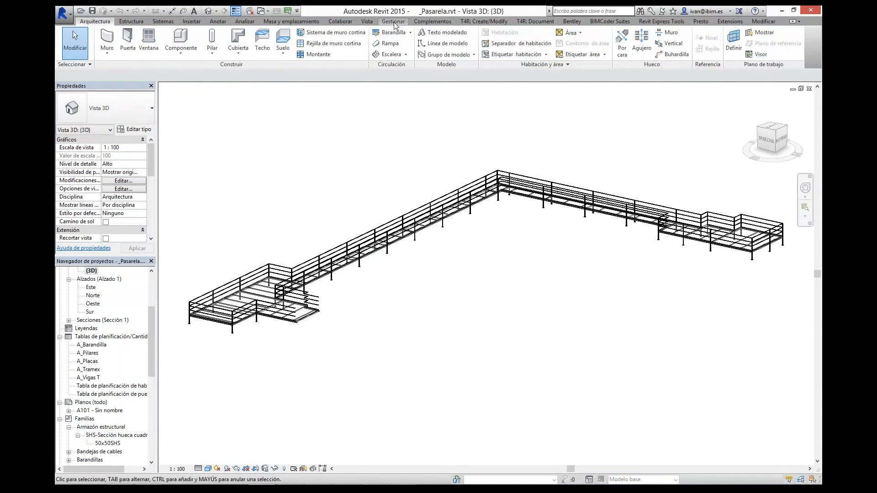
click(432, 22)
click(459, 50)
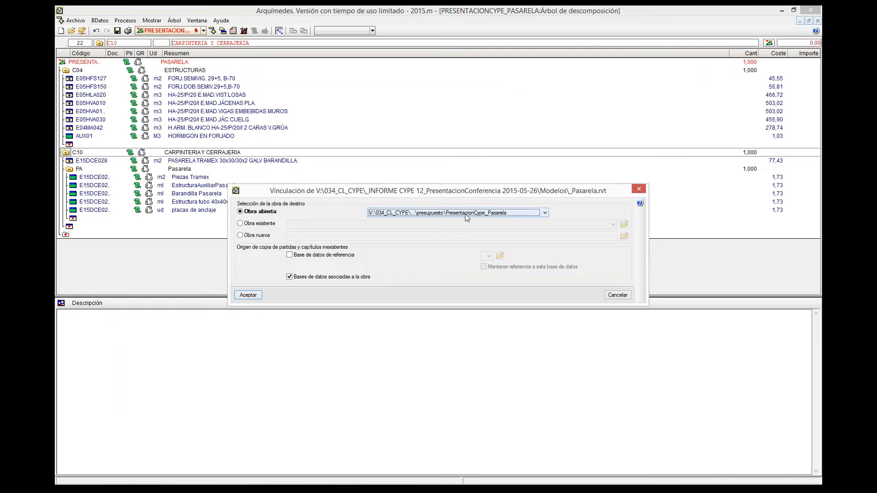
click(248, 295)
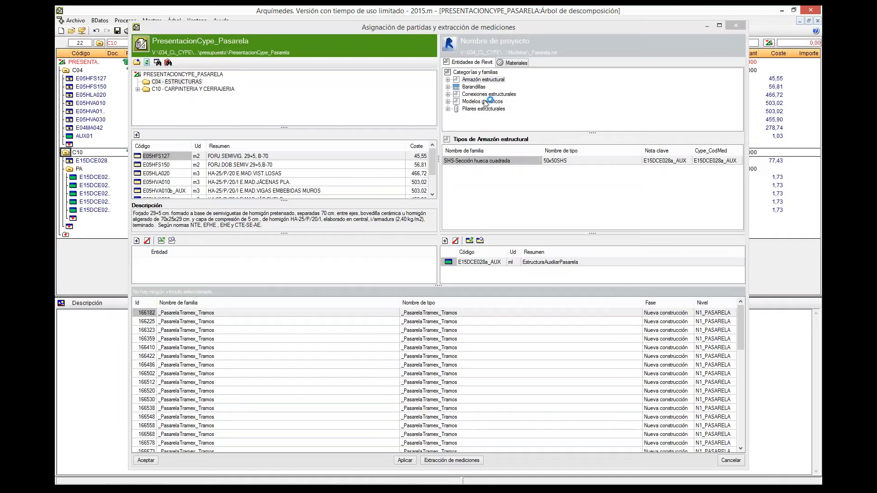
- Check the Nota clave and Cype_CodMed codes of the structural columns, generic models, structural connections, railings and structural framing
double_click(489, 109)
click(710, 161)
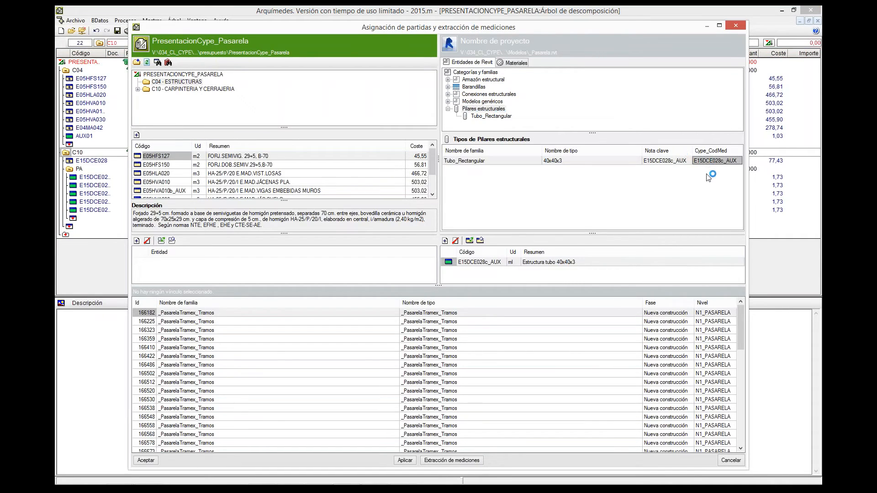
double_click(475, 101)
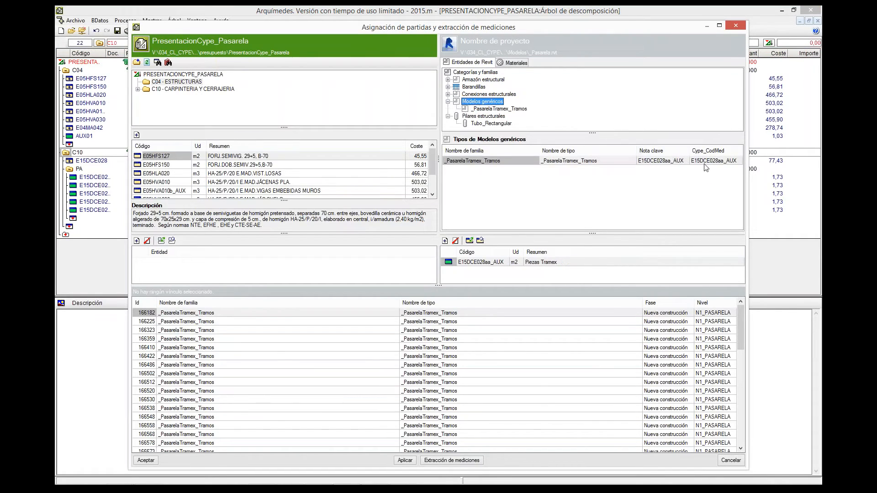
click(706, 162)
double_click(488, 95)
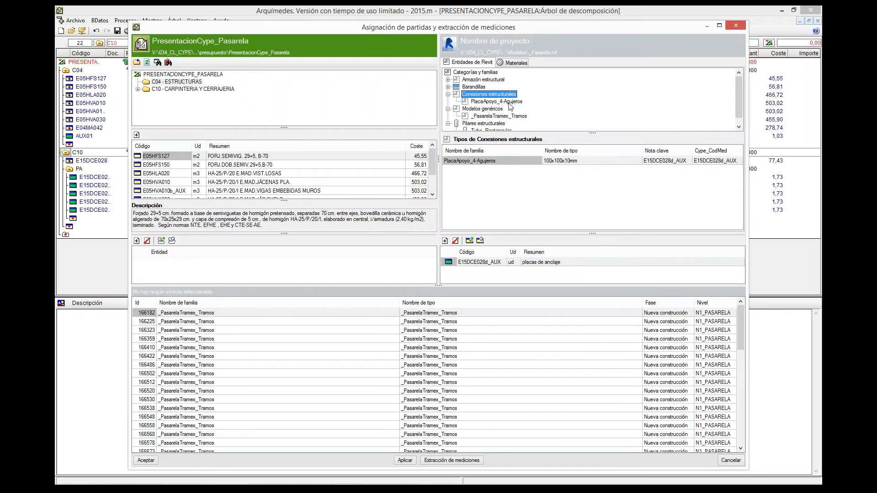
click(510, 102)
click(711, 161)
double_click(474, 88)
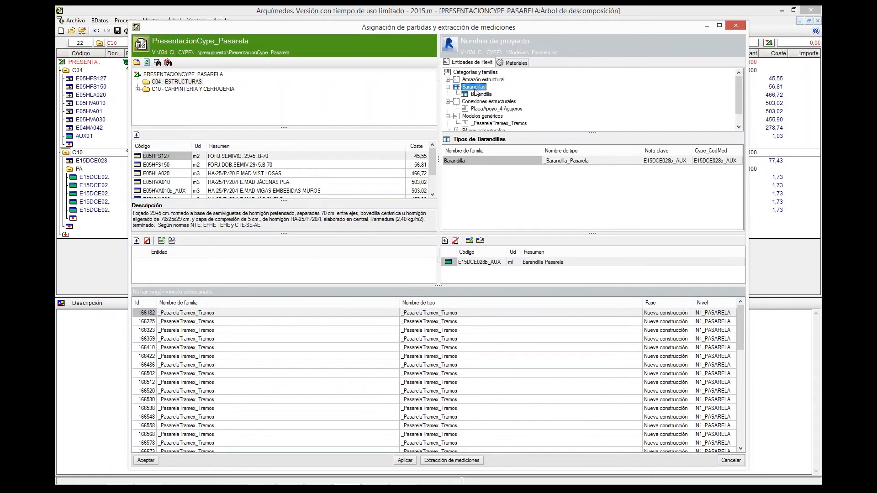
click(489, 95)
double_click(483, 80)
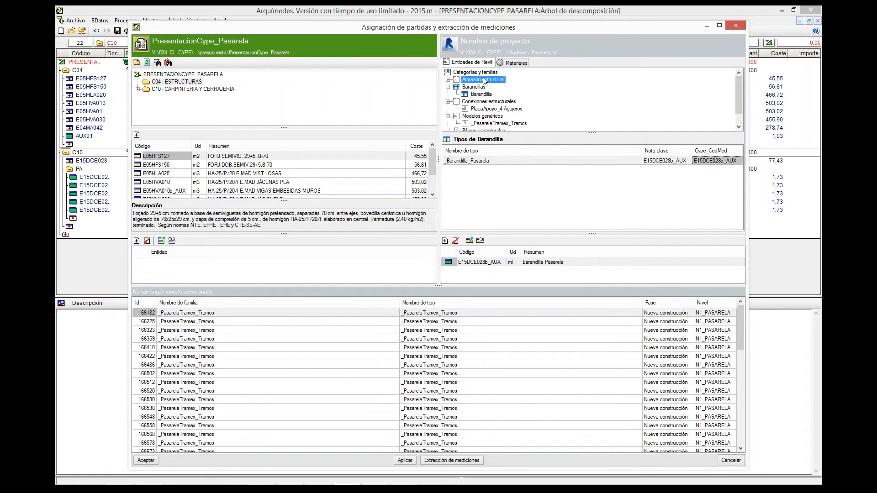
click(713, 162)
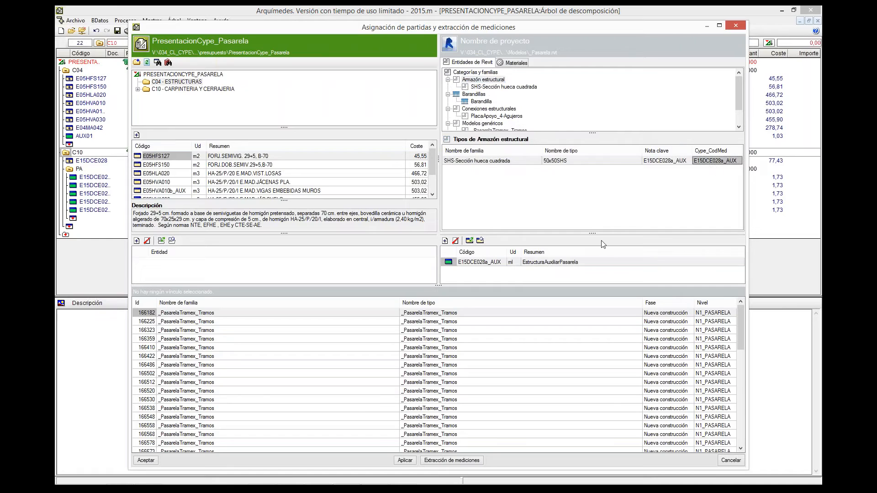
- Apply the item assignments, extract the walkway quantities into the budget and select the quantity of the PA Pasarela chapter
click(405, 461)
click(452, 460)
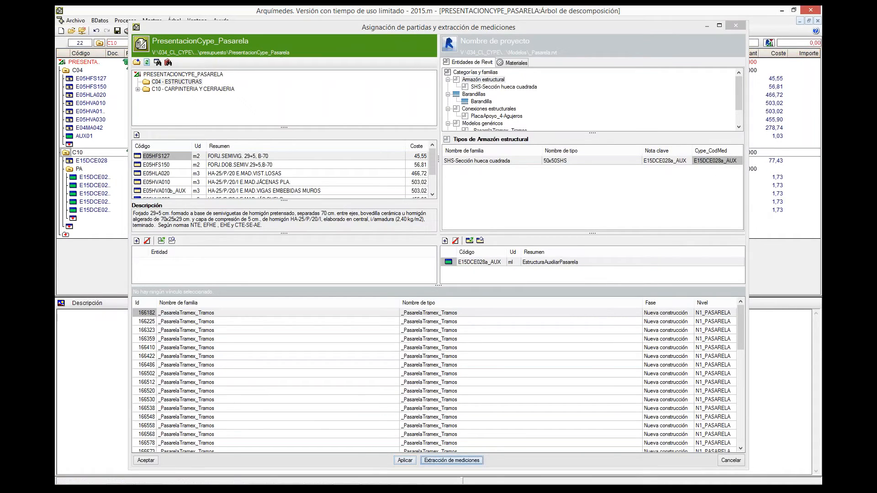
click(153, 462)
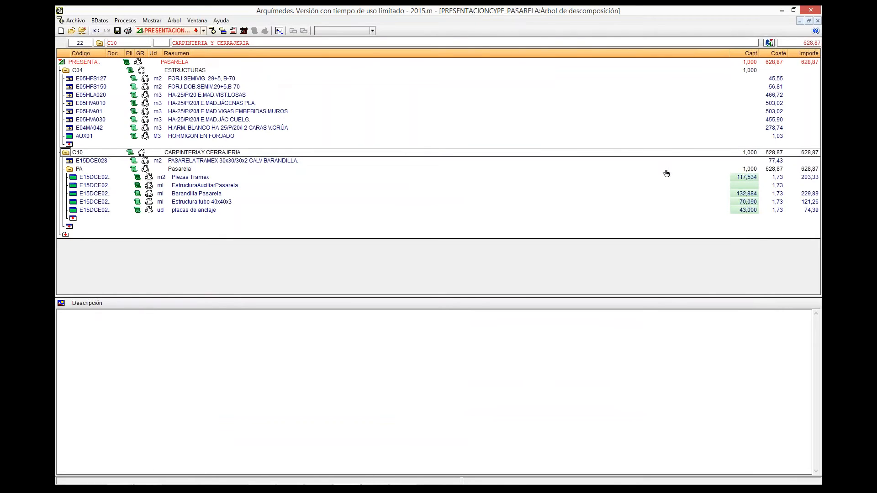
click(749, 169)
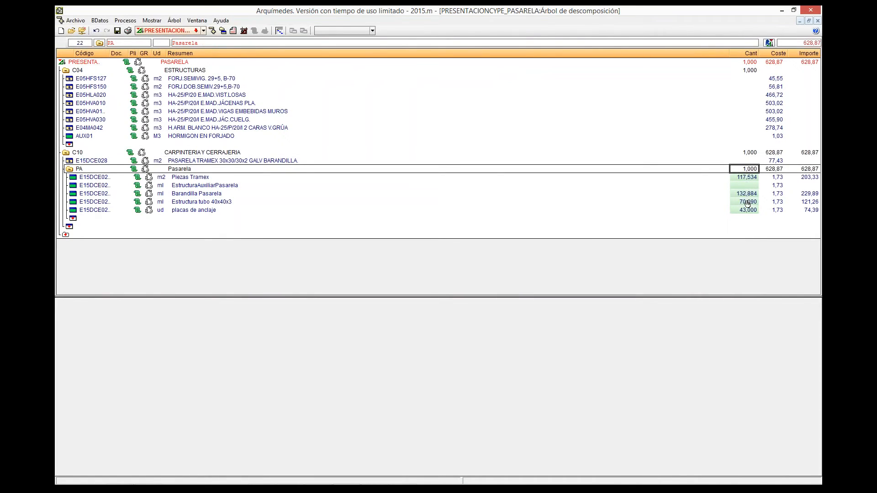
- Switch to Revit and bring up the floor plan PLANTA MEDICIONES_N1 of _Forjado.rvt
click(318, 476)
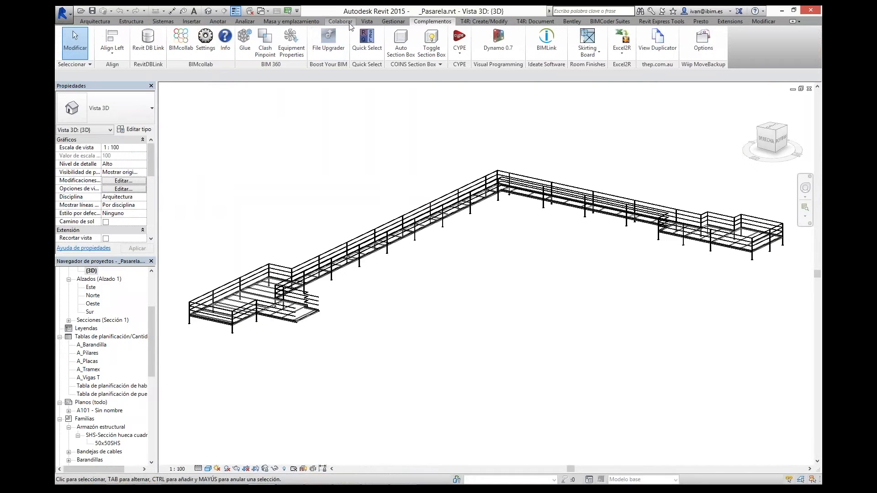
click(372, 21)
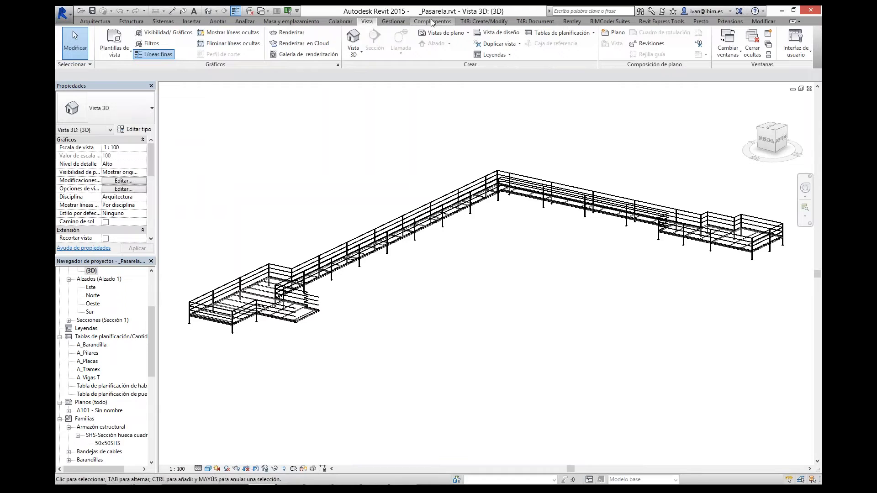
click(259, 11)
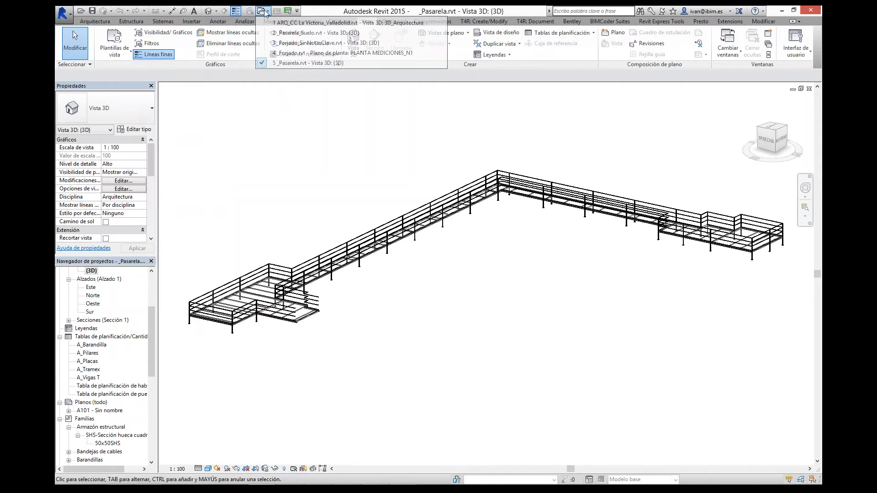
click(315, 45)
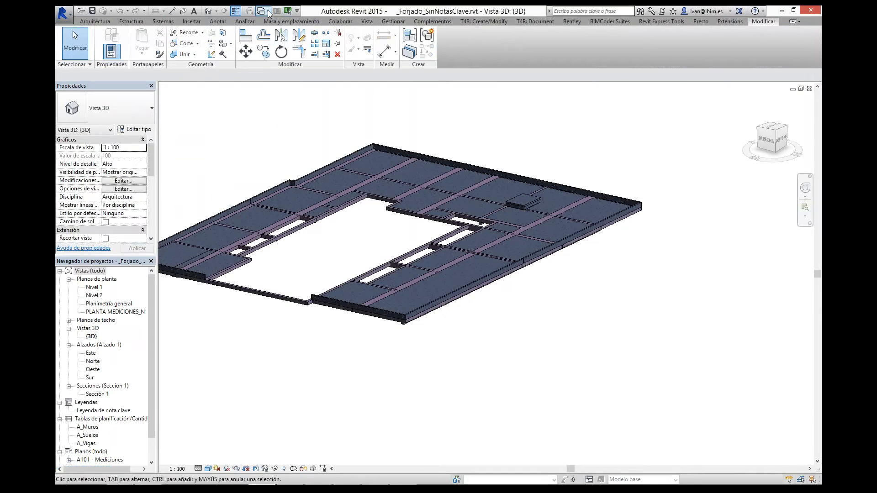
click(260, 11)
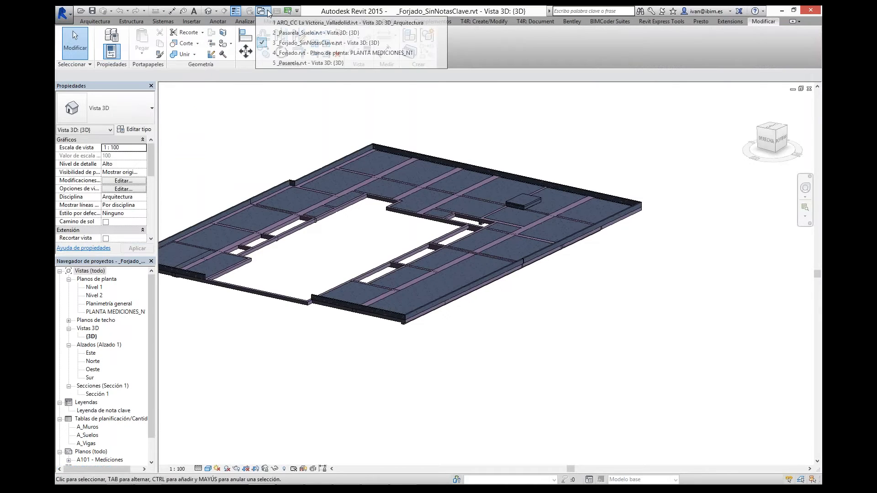
click(296, 53)
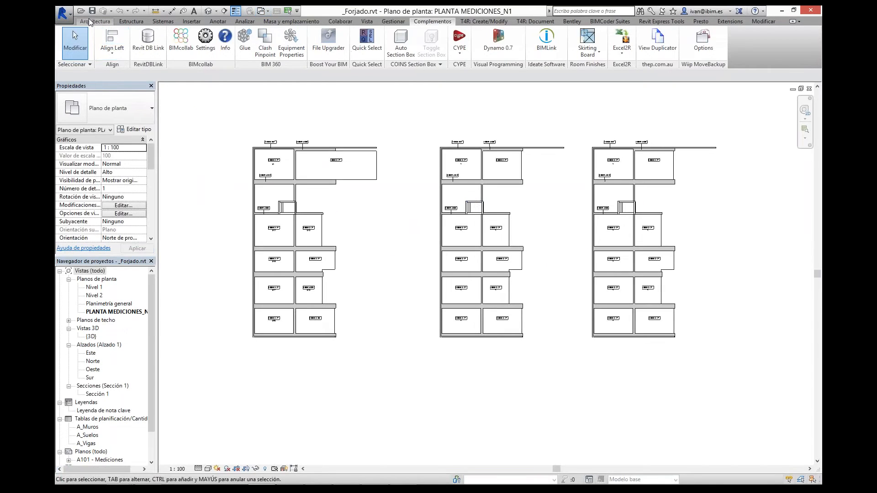
- Close _Forjado.rvt without saving and reopen it from the recent documents, ignoring the unresolved references
click(64, 14)
click(87, 285)
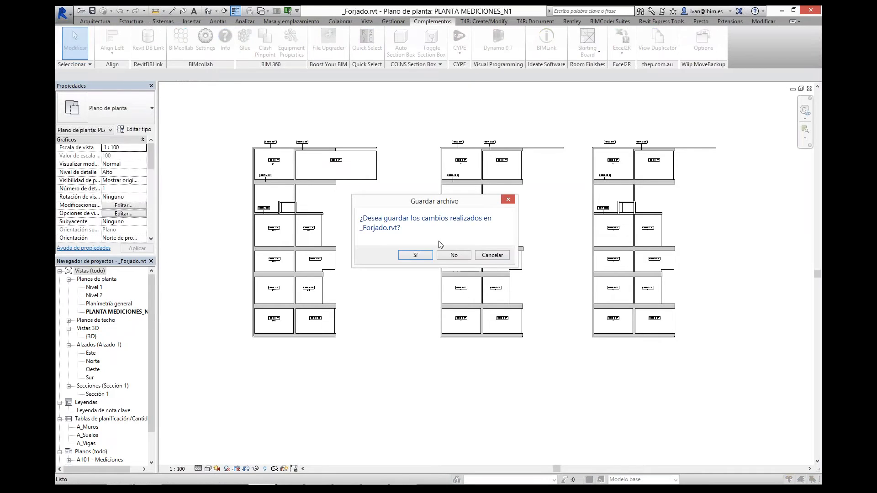
click(452, 254)
click(66, 16)
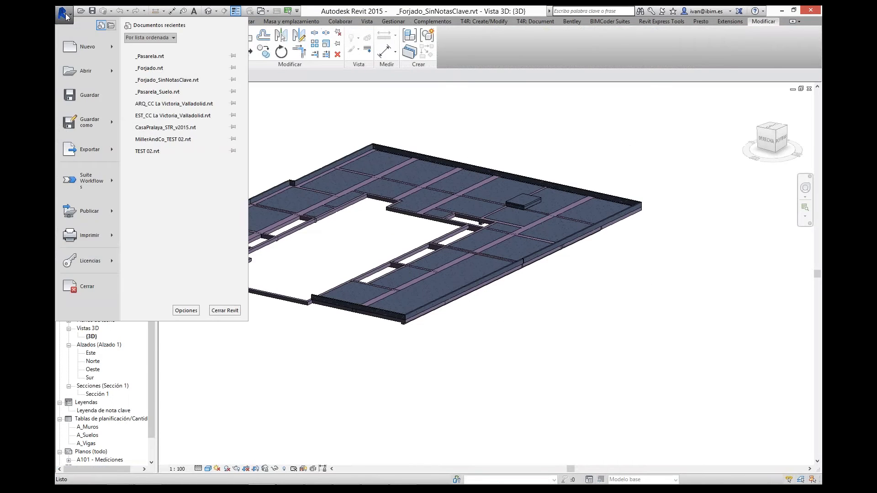
click(156, 68)
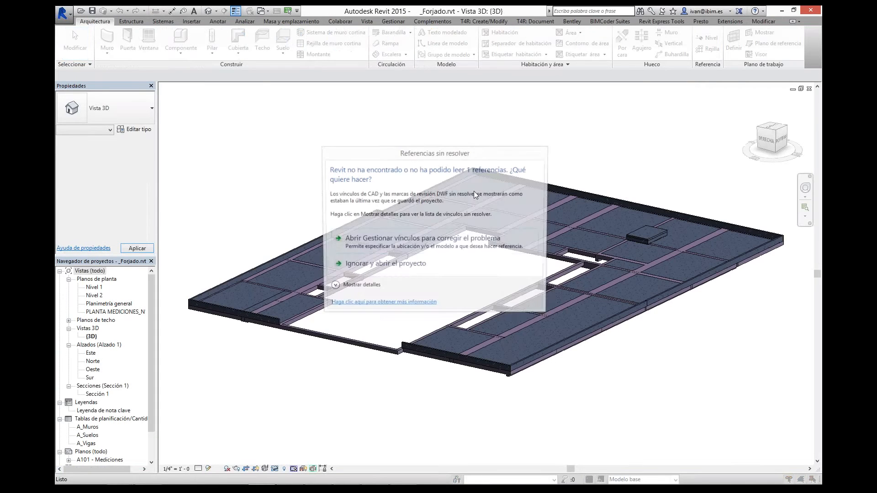
click(402, 266)
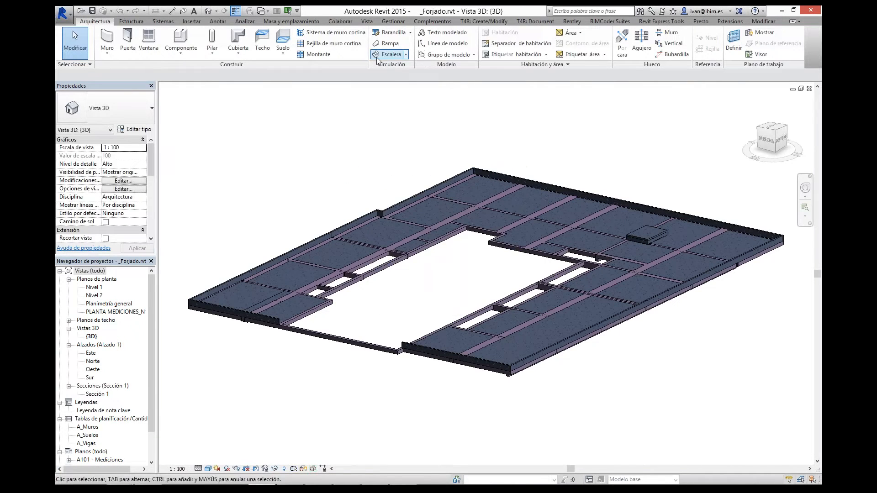
- Compare the _Forjado.rvt changes with the Forjado budget in Arquímedes, close the update unapplied and bring up the PRESENTACIONCYPE_PASARELA budget
click(432, 21)
click(460, 53)
click(467, 69)
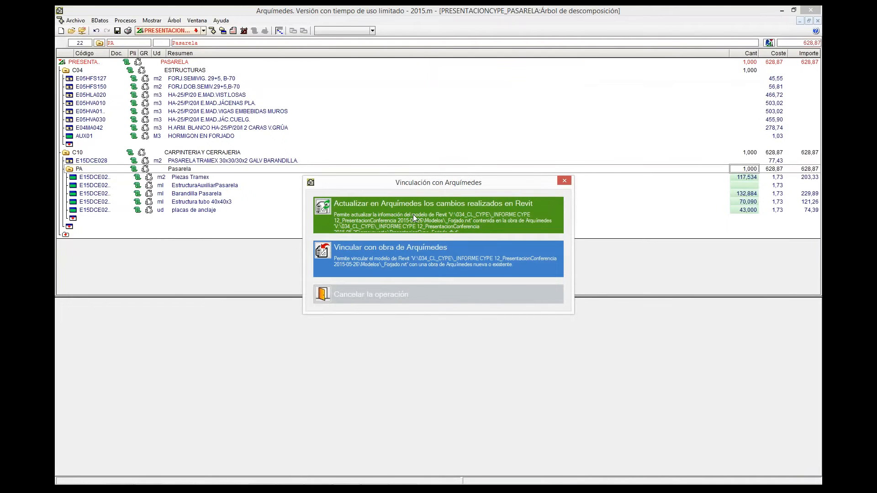
click(398, 258)
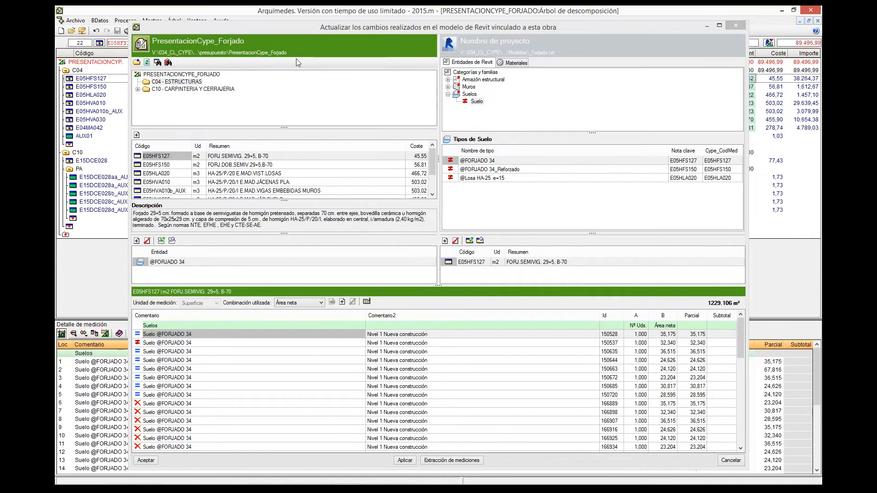
click(728, 28)
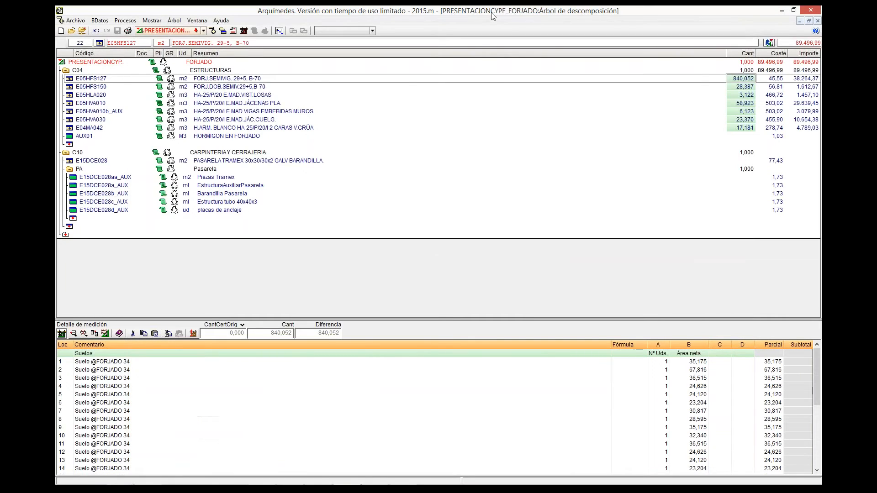
click(196, 20)
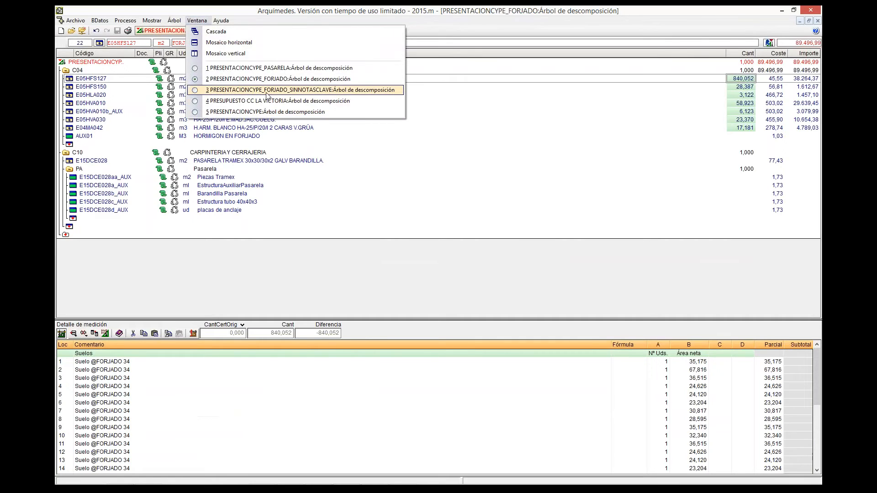
click(269, 69)
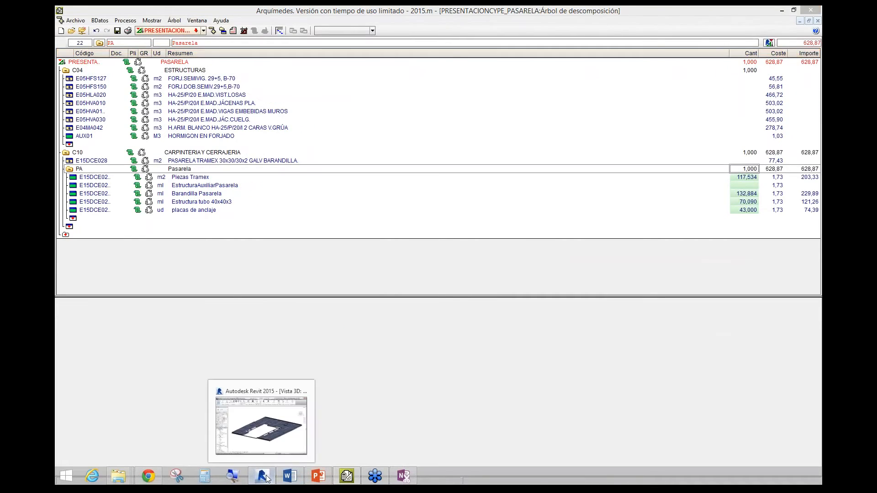
- Return to Revit, reopen the Arquímedes update of the changes made in _Forjado.rvt and cancel it
click(268, 478)
click(456, 52)
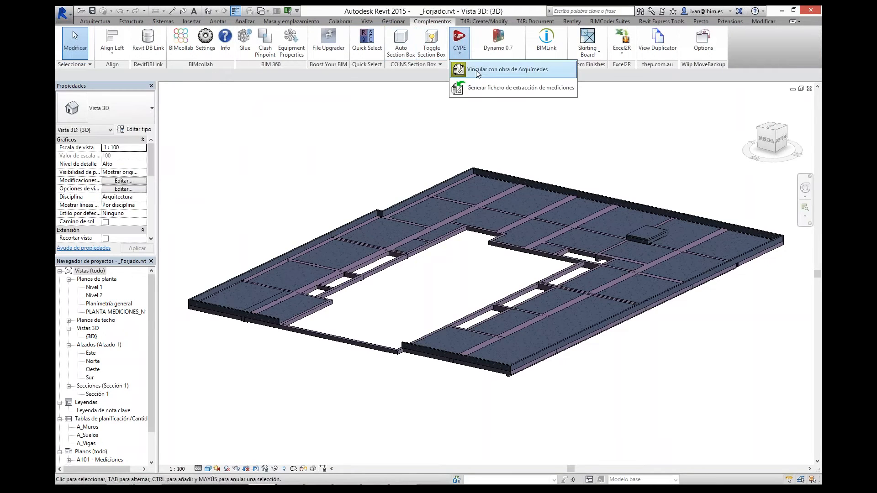
click(476, 73)
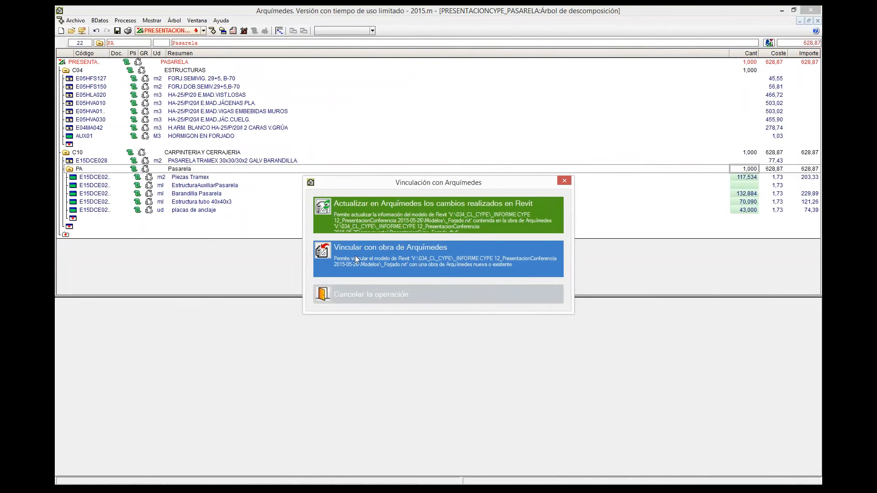
click(411, 212)
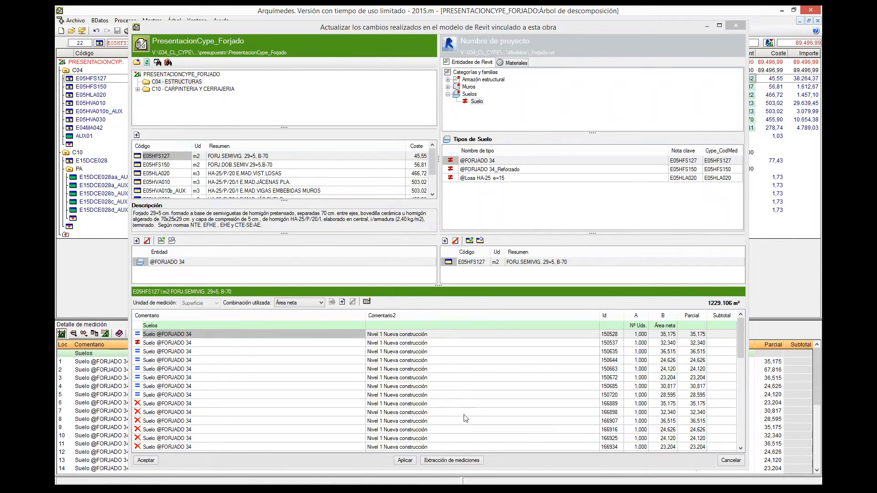
click(728, 466)
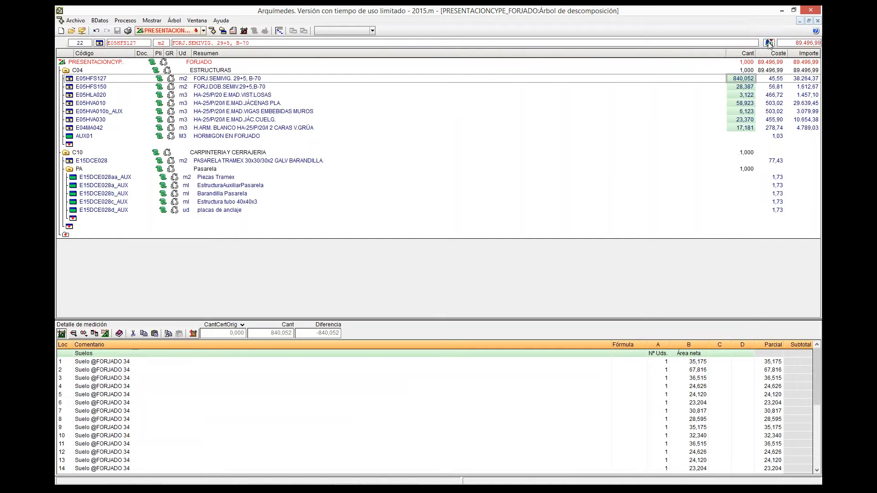
- Close the PRESENTACIONCYPE_FORJADO and PRESUPUESTO CC LA VICTORIA databases in Arquímedes
click(197, 20)
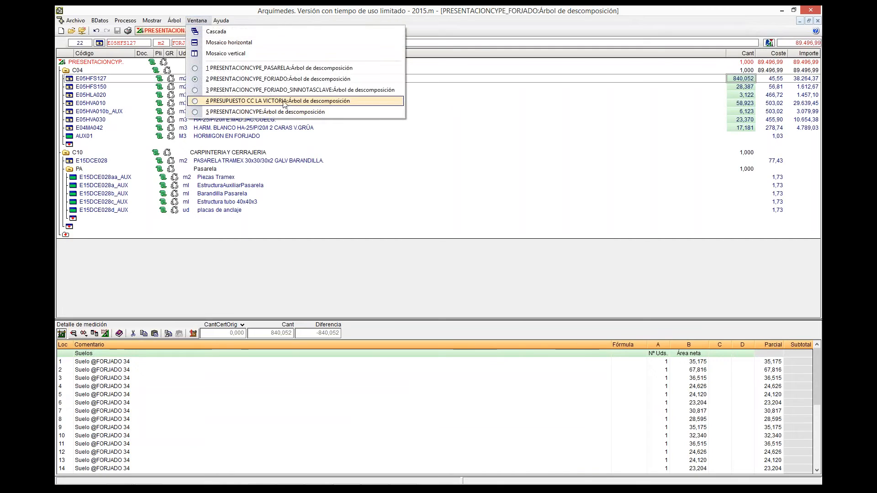
click(276, 79)
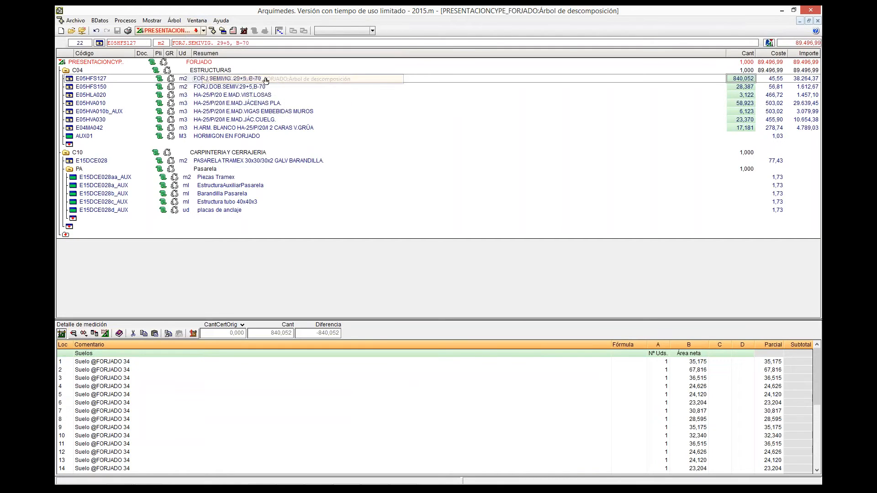
click(75, 20)
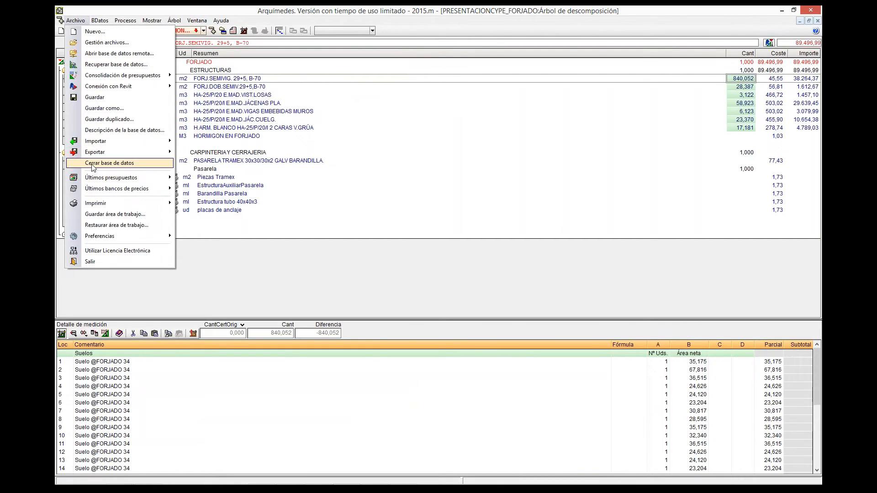
click(101, 163)
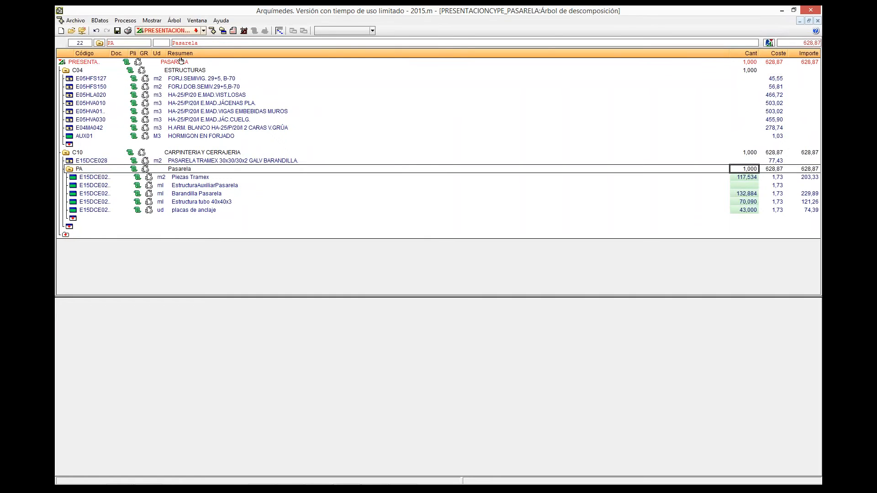
click(197, 20)
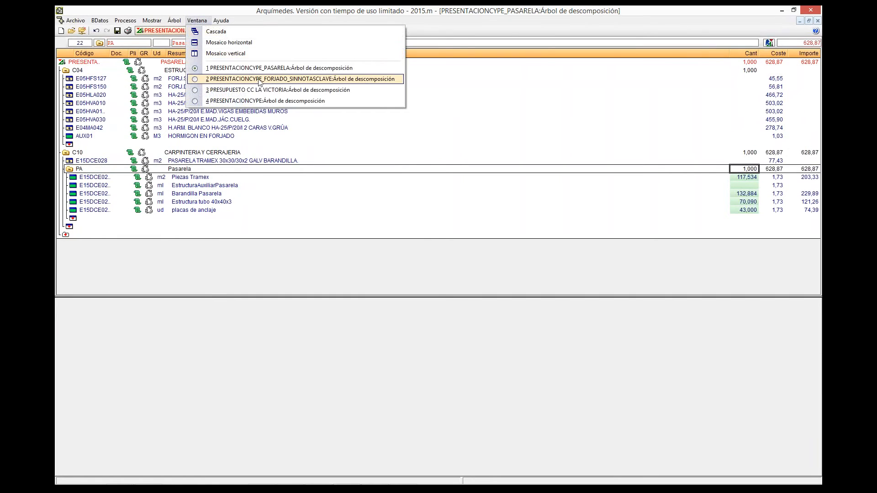
click(255, 90)
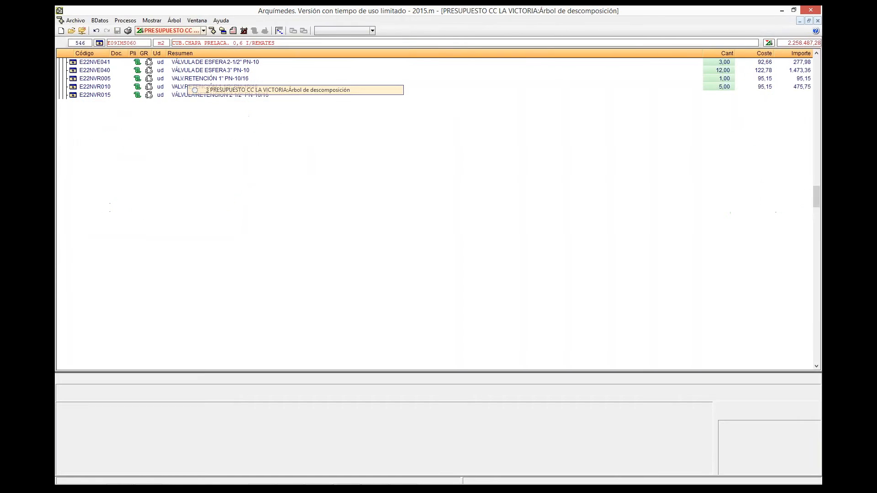
click(76, 20)
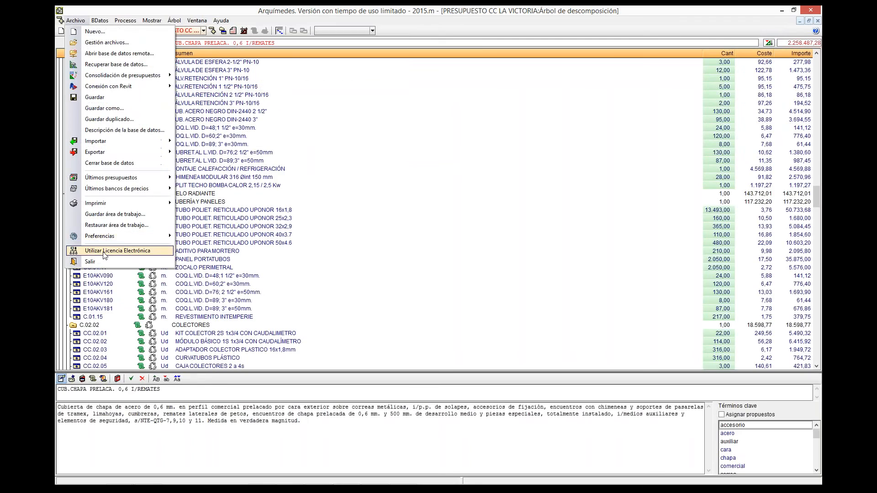
click(105, 166)
- Close the PRESENTACIONCYPE_FORJADO_SINNOTASCLAVE and PRESENTACIONCYPE databases, leaving only the Pasarela budget open
click(201, 21)
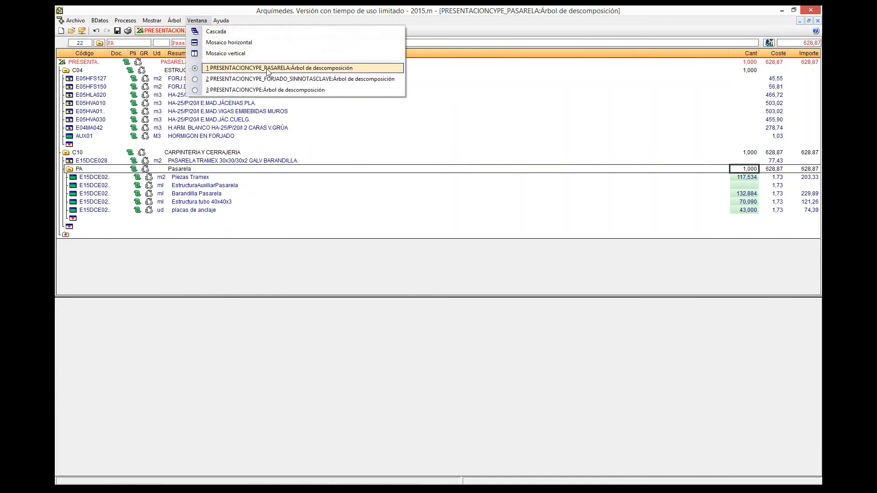
click(264, 80)
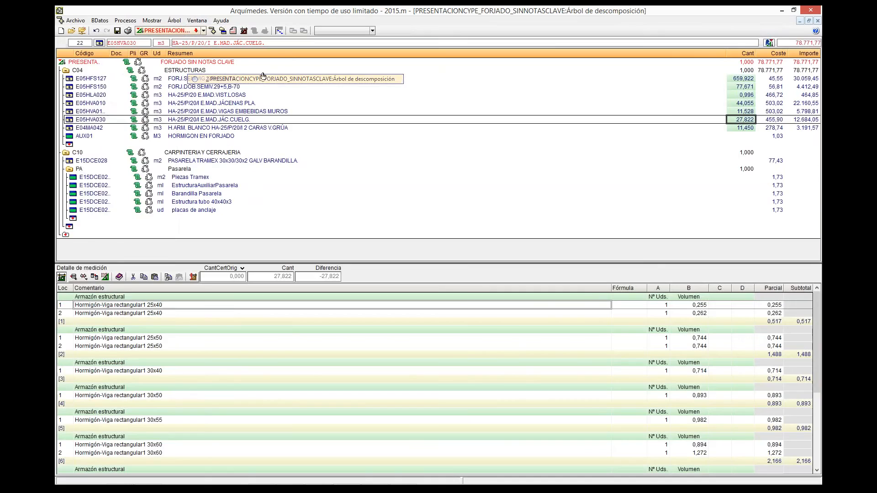
click(75, 20)
click(104, 165)
click(197, 20)
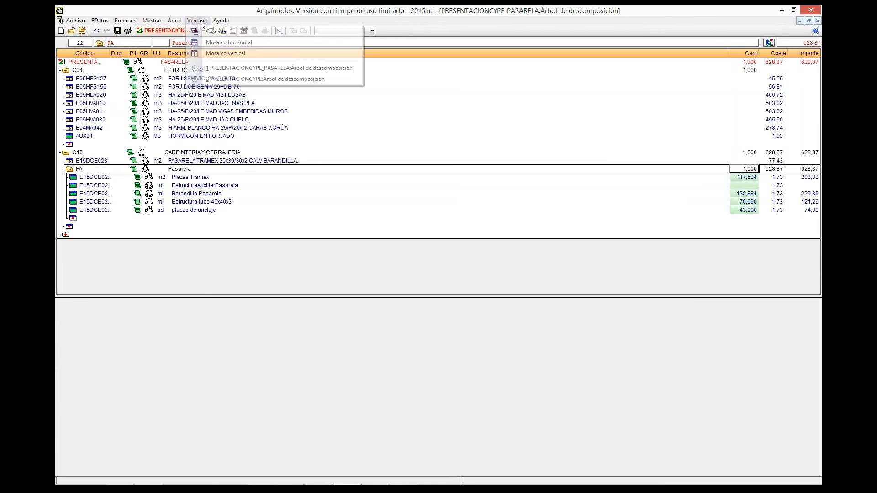
click(243, 79)
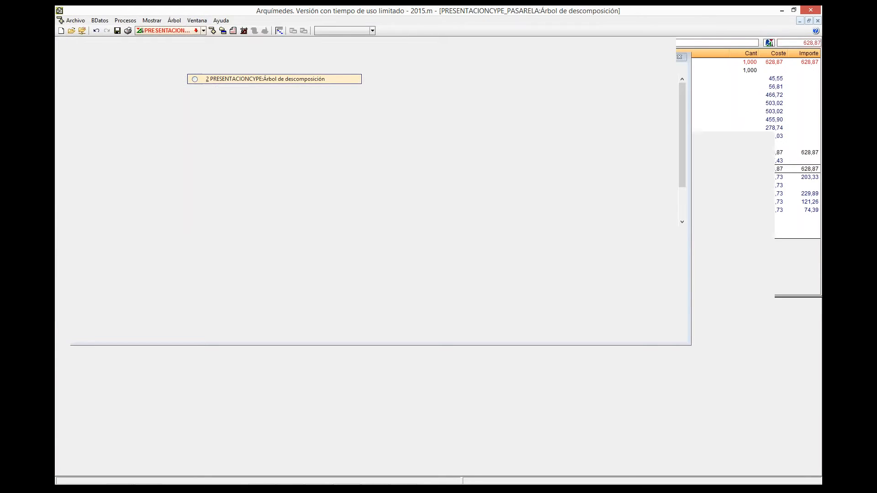
click(75, 21)
click(107, 163)
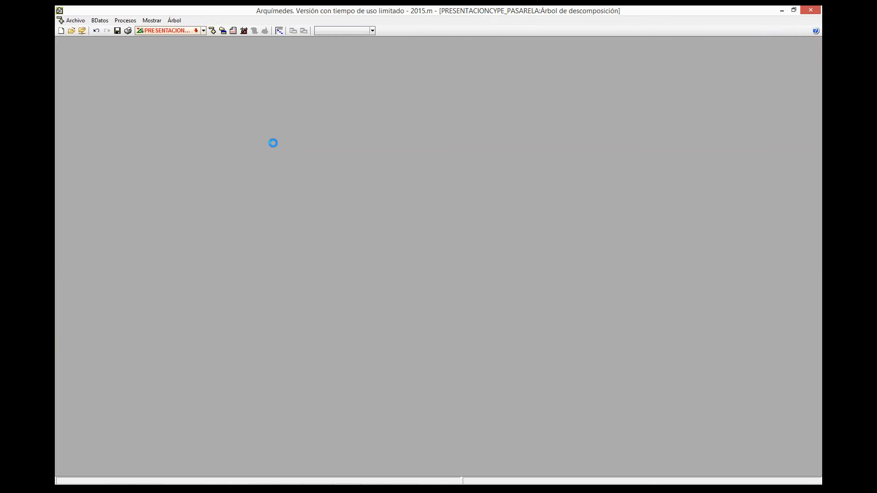
click(427, 271)
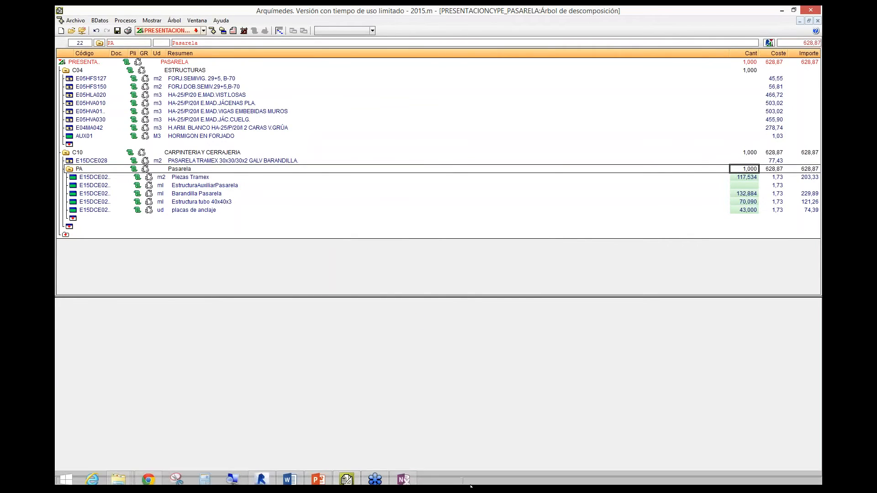
- Switch to Revit, launch the Arquímedes update for _Forjado.rvt to reopen its linked budget, and close the update unapplied
click(261, 477)
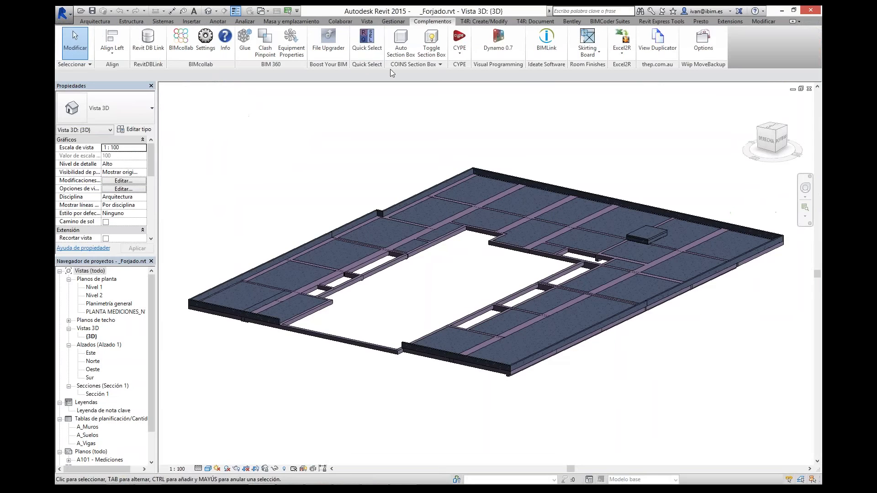
click(459, 46)
click(472, 88)
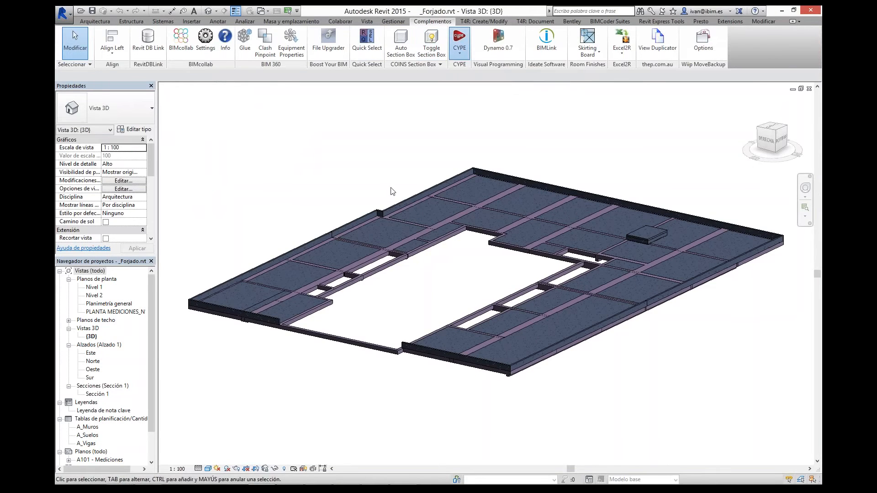
click(381, 231)
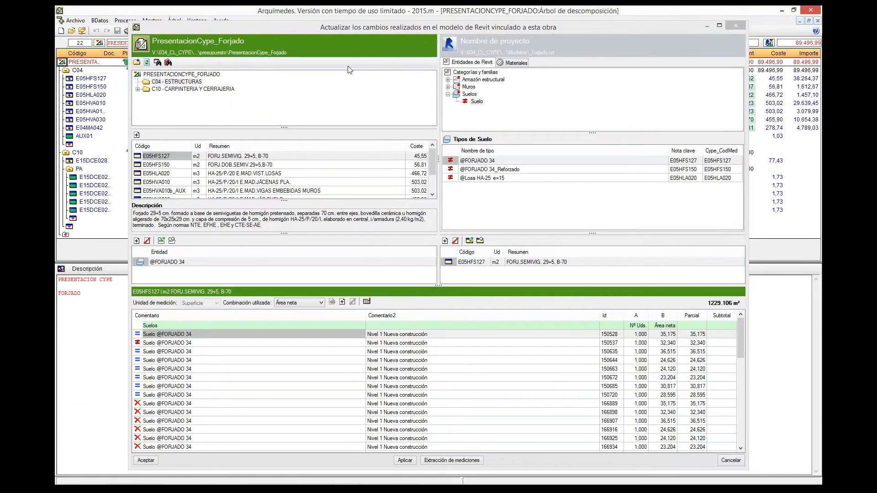
click(735, 27)
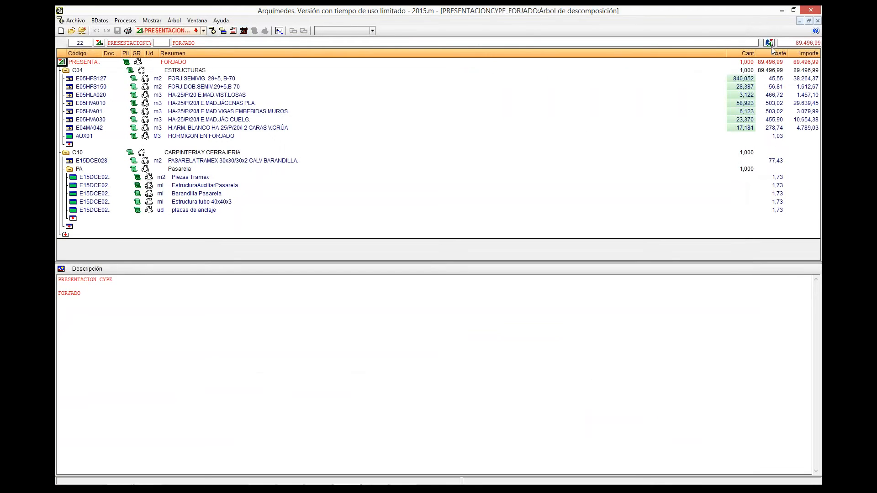
- Delete the Revit link data from the PRESENTACIONCYPE_FORJADO budget and close its database
key(alt)
click(77, 21)
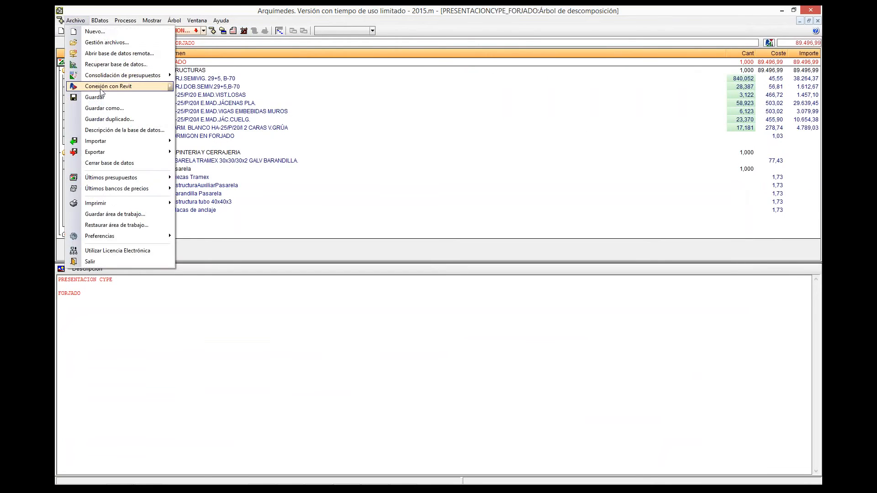
mouse_move(128, 86)
click(229, 119)
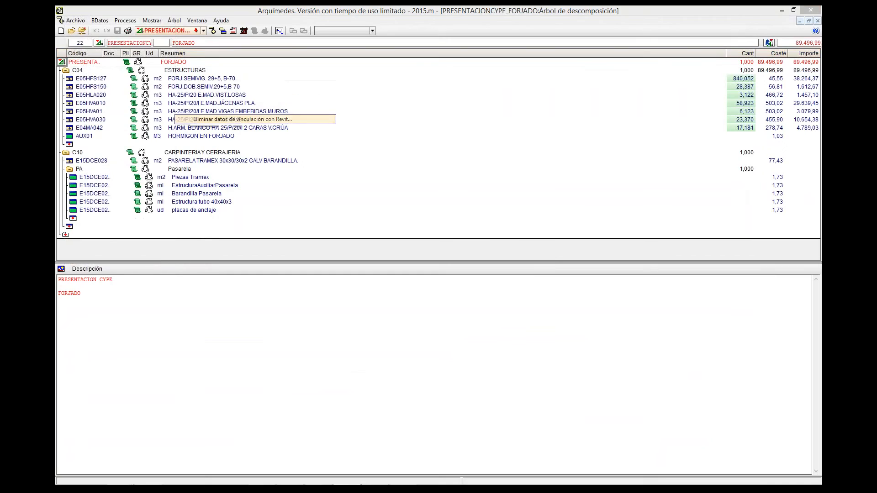
click(350, 272)
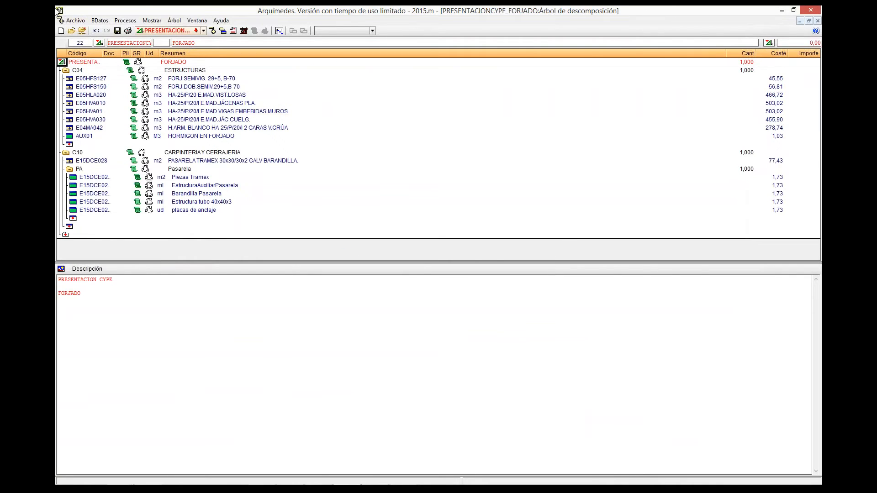
click(76, 20)
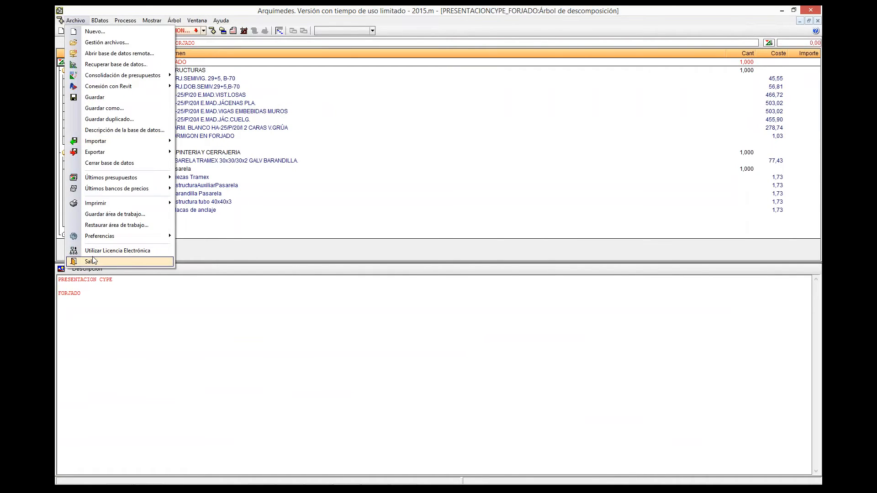
click(97, 163)
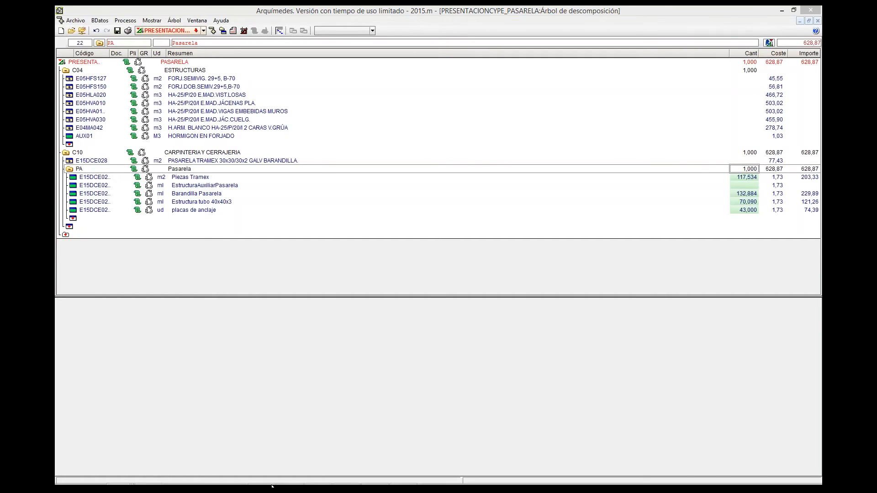
- From Revit, link _Forjado.rvt to the open PresentacionCype_Pasarela budget and extract the model's measurements into it
click(259, 478)
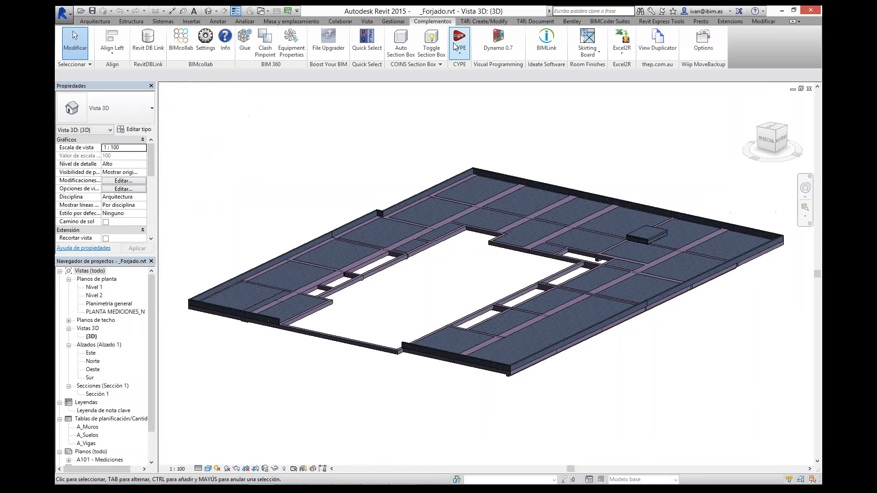
click(460, 44)
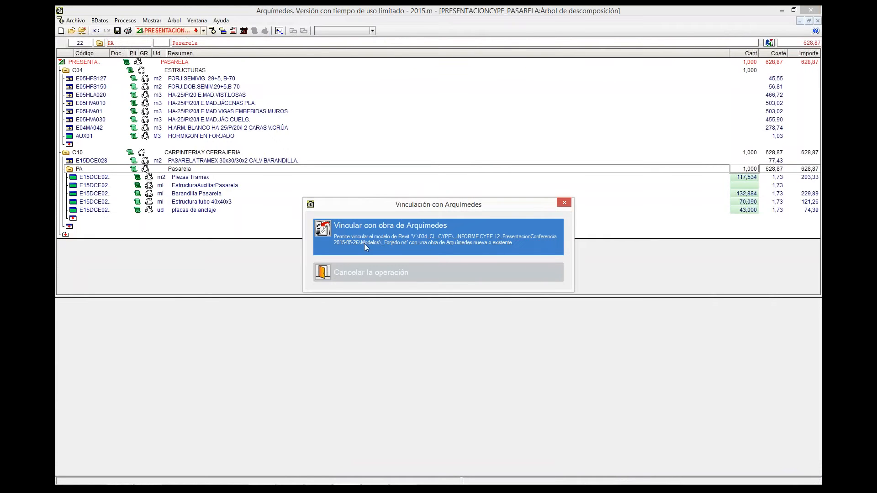
click(364, 243)
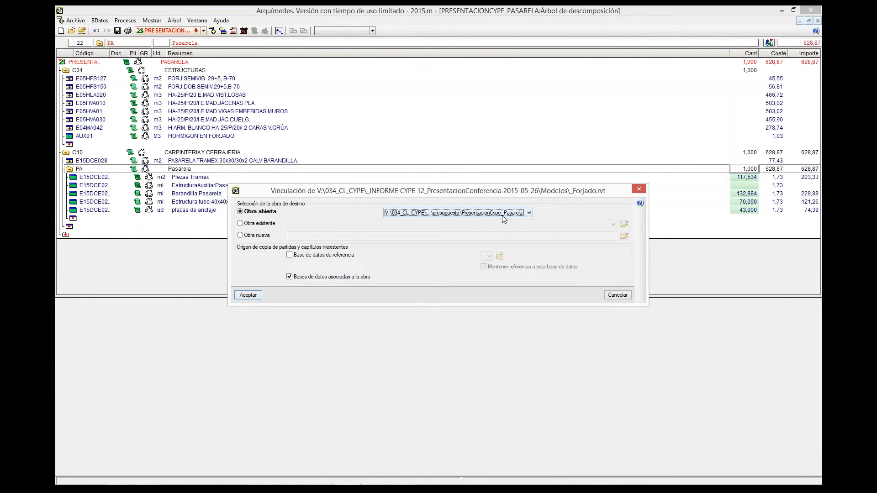
click(529, 214)
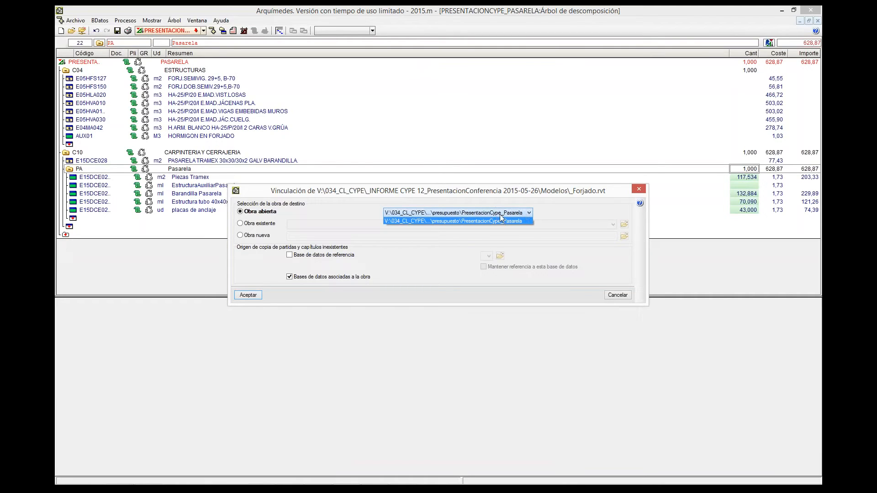
click(252, 296)
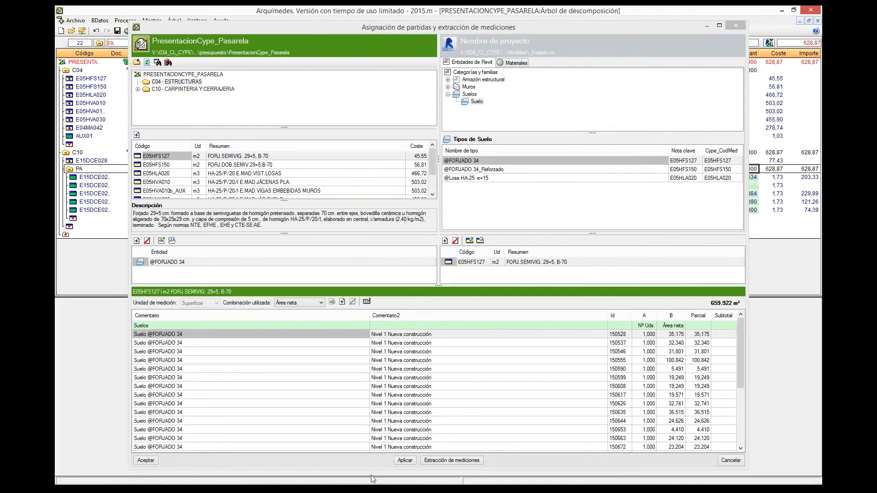
click(405, 460)
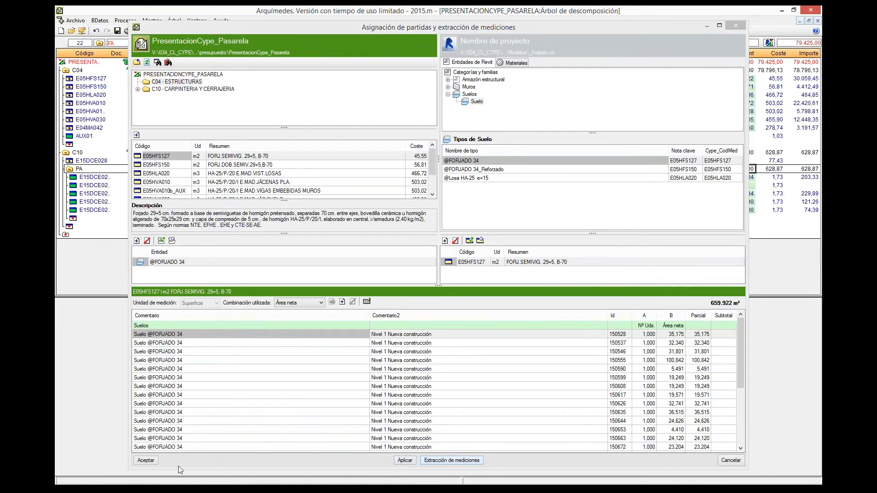
click(152, 463)
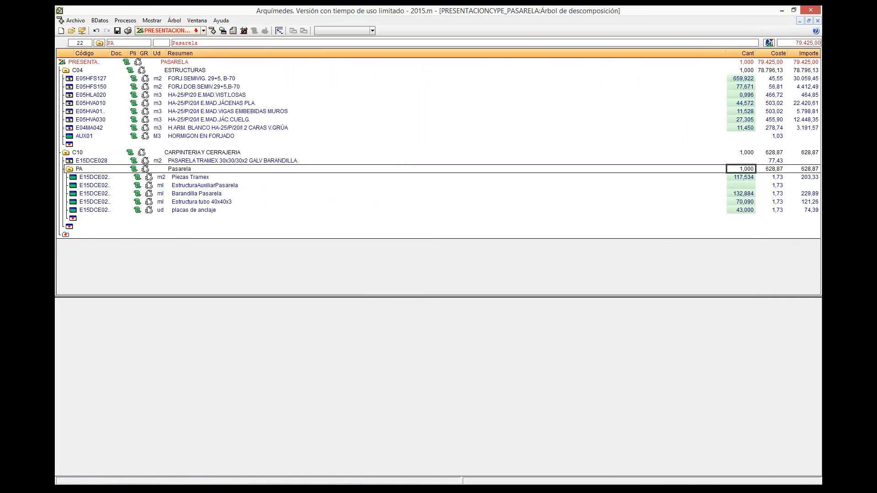
- Examine the measurement details of the structural items in C04 and the Pasarela items in C10, including the E04MA042 concrete walls
click(740, 79)
click(744, 103)
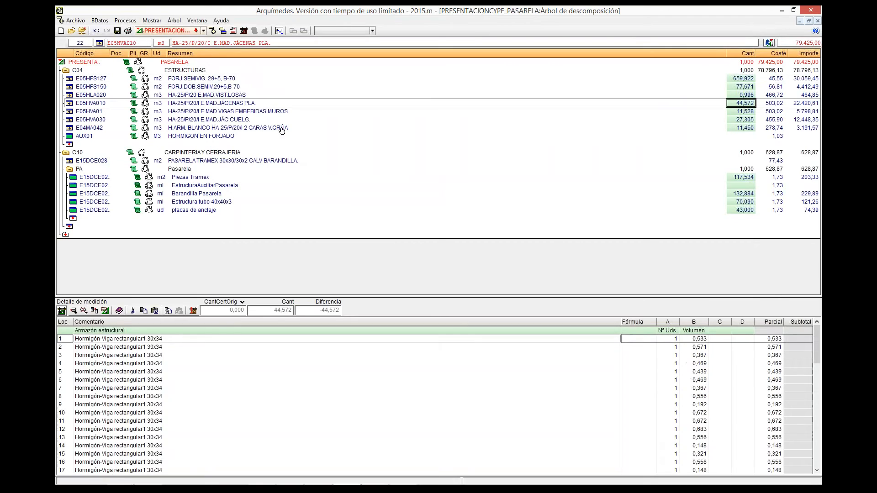
click(179, 79)
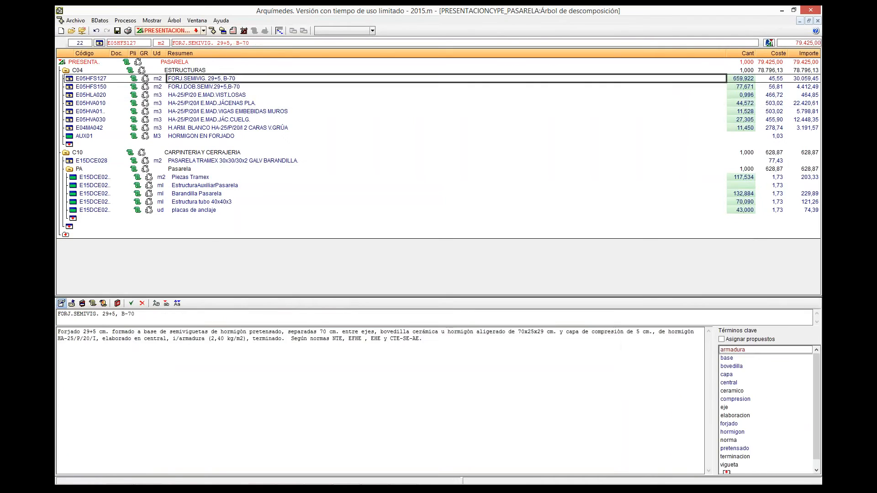
click(180, 95)
click(741, 95)
click(741, 169)
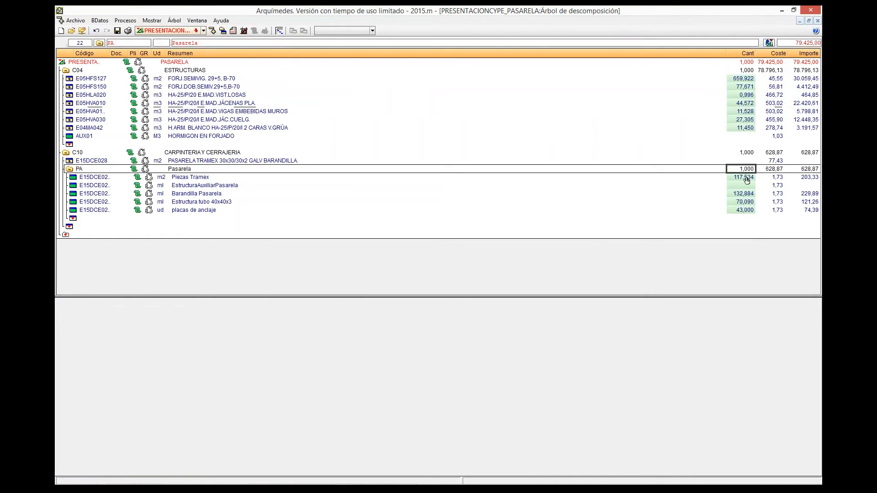
click(744, 178)
click(743, 193)
click(742, 202)
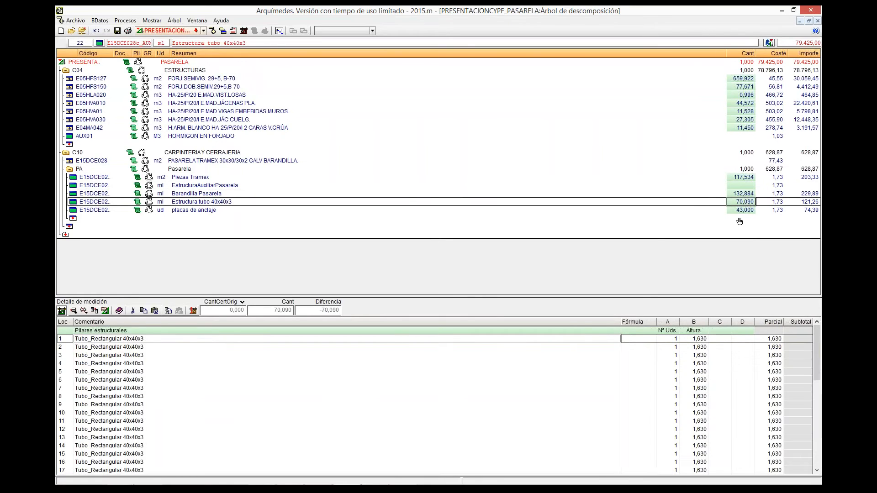
click(746, 210)
click(745, 129)
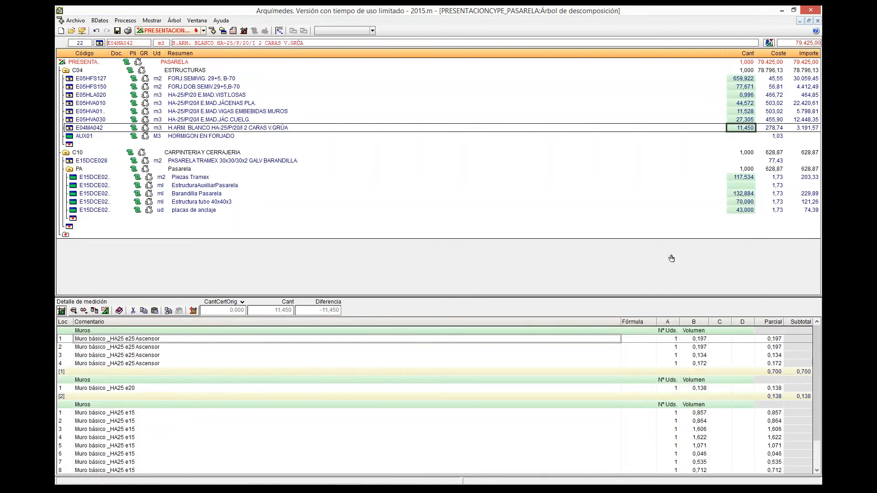
click(671, 348)
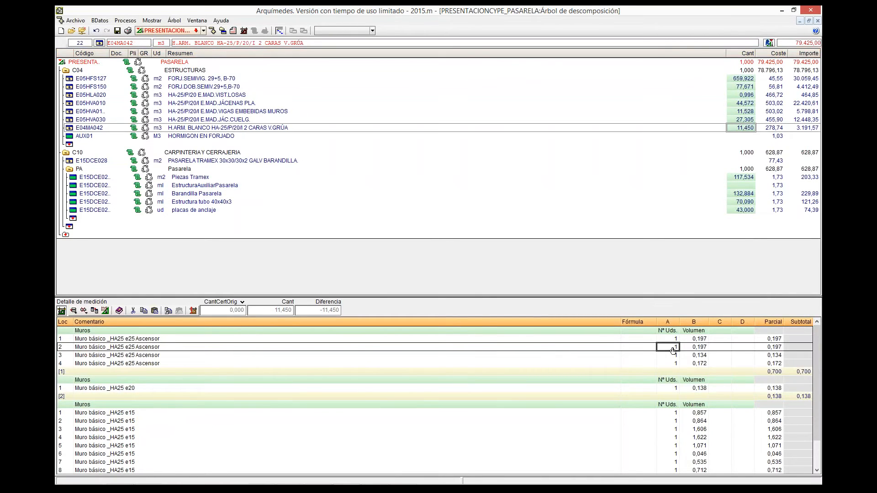
- Locate the second E04MA042 elevator wall and the third Piezas Tramex element in Revit from their measurement lines, returning to Arquímedes
double_click(672, 350)
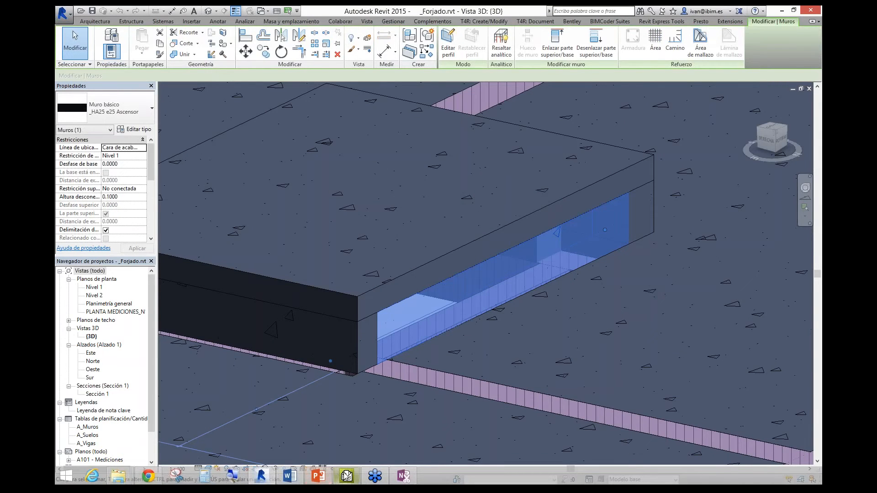
click(347, 477)
click(748, 178)
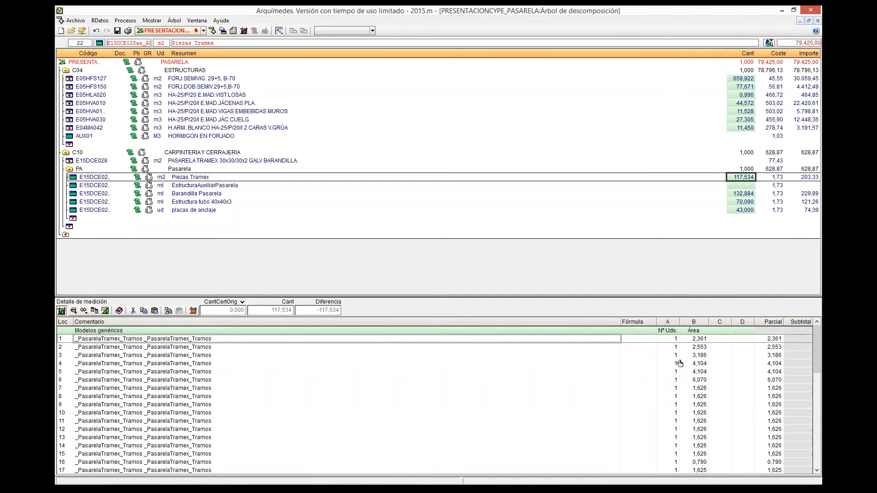
key(alt+Tab)
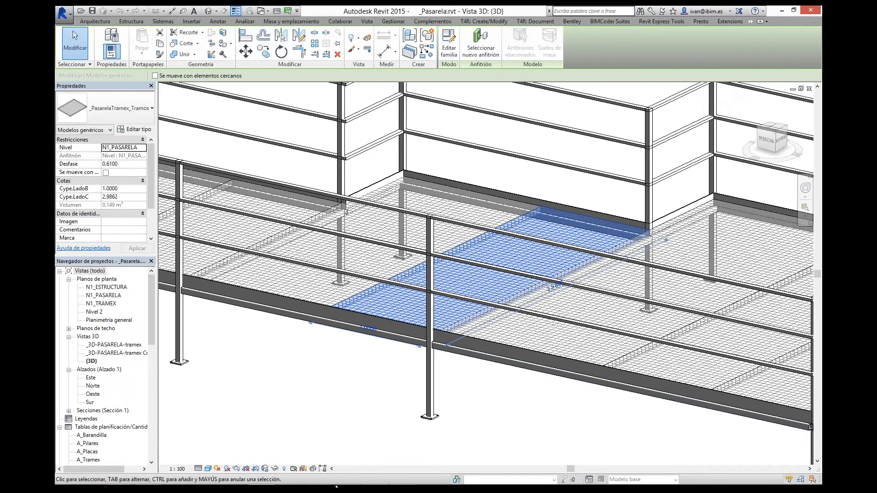
mouse_move(320, 478)
click(347, 477)
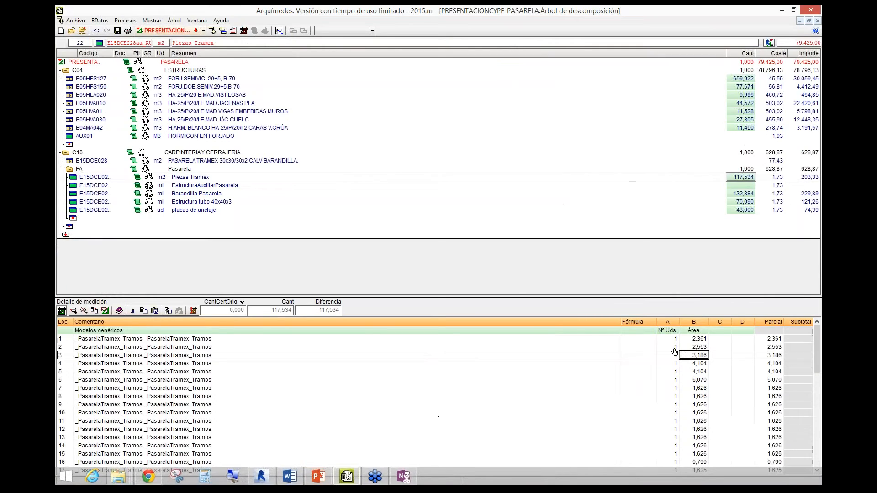
- Show the description and the measurement details of the Piezas Tramex item
click(74, 177)
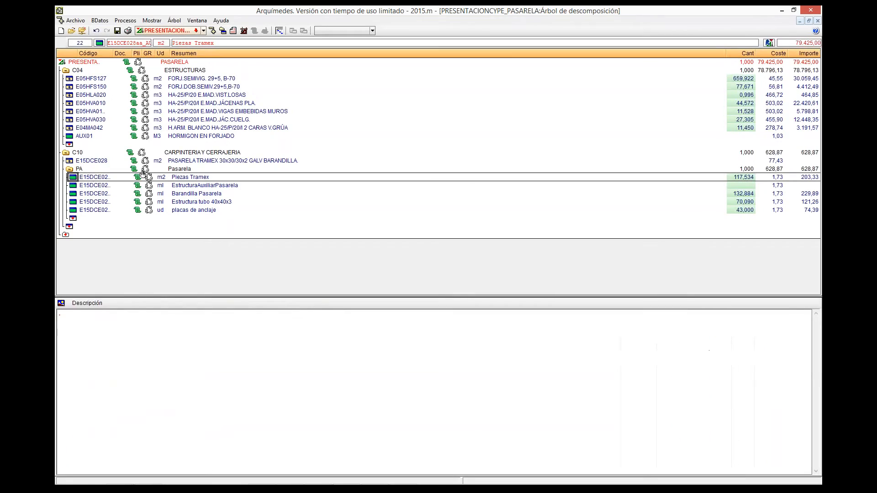
click(179, 177)
click(737, 177)
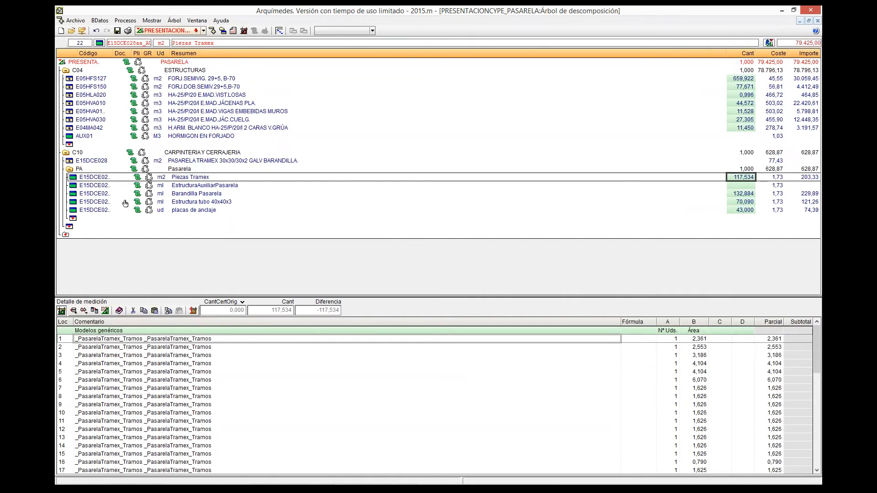
- Open the item assignment for _Pasarela.rvt and show the EstructuraAuxiliarPasarela measurement linked to the 50x50SHS structural framing type
click(748, 186)
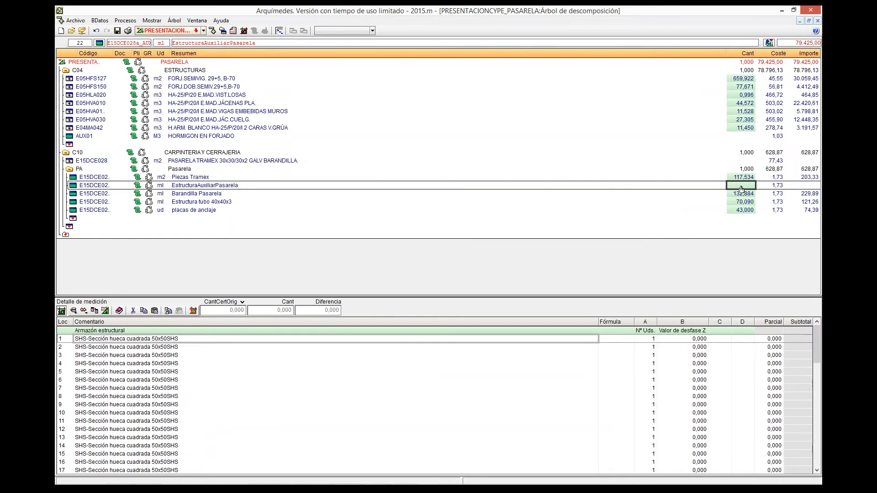
click(769, 42)
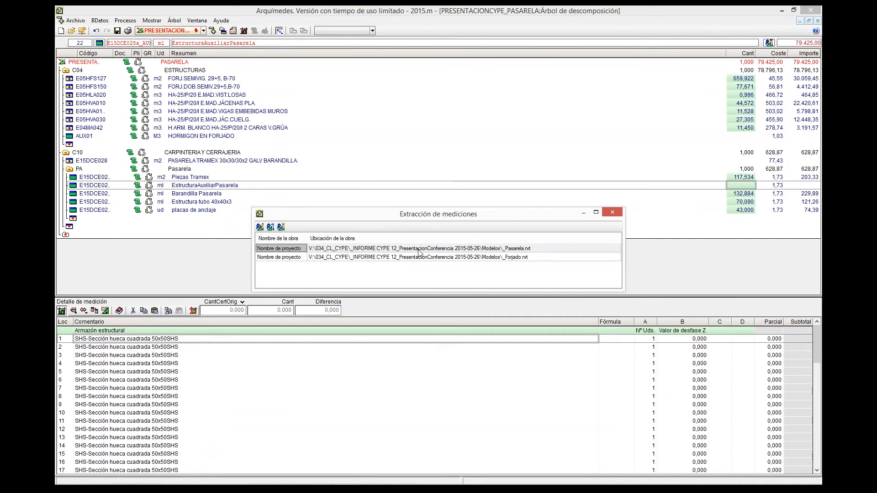
click(270, 228)
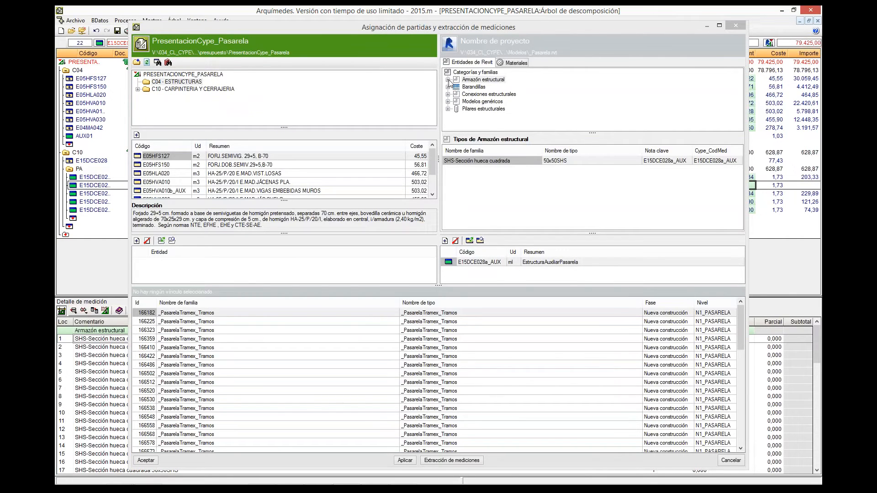
click(448, 79)
click(502, 87)
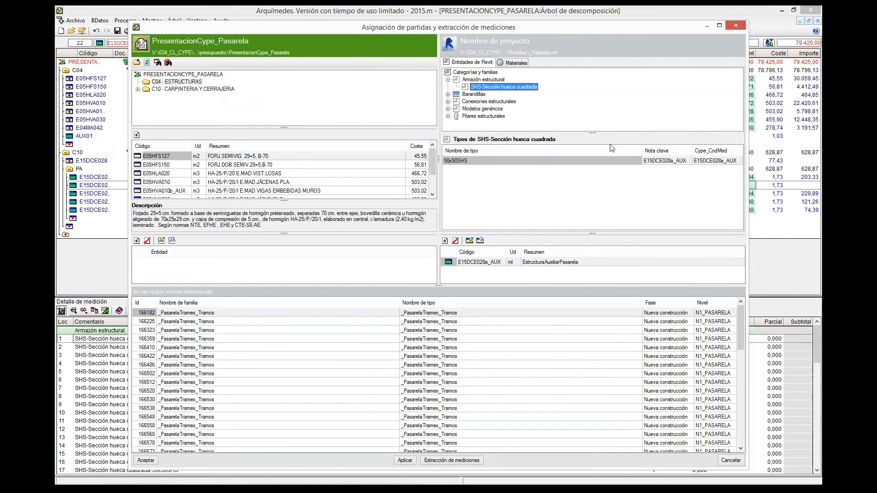
click(448, 53)
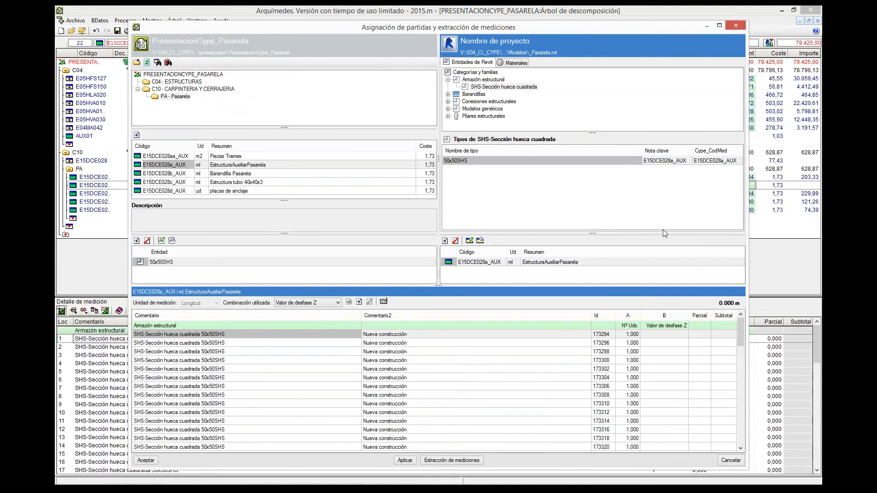
- Measure EstructuraAuxiliarPasarela by the Longitud parameter, and apply and accept the extraction into the budget
click(335, 305)
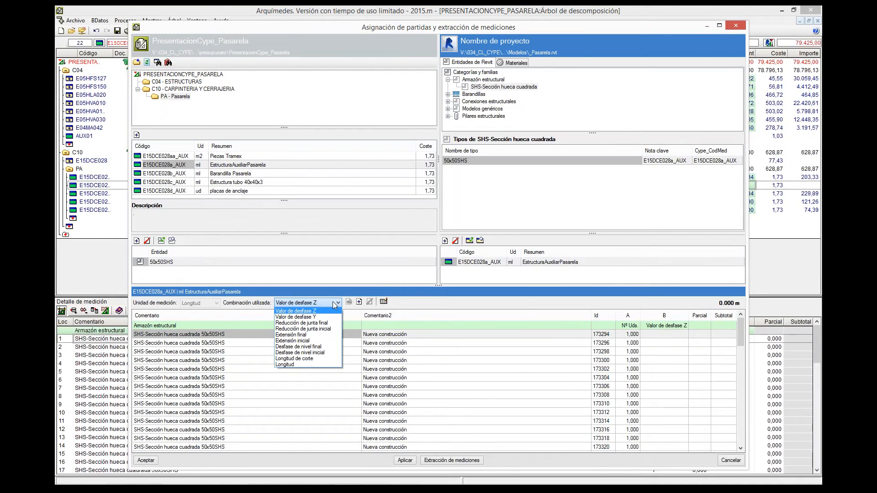
click(285, 364)
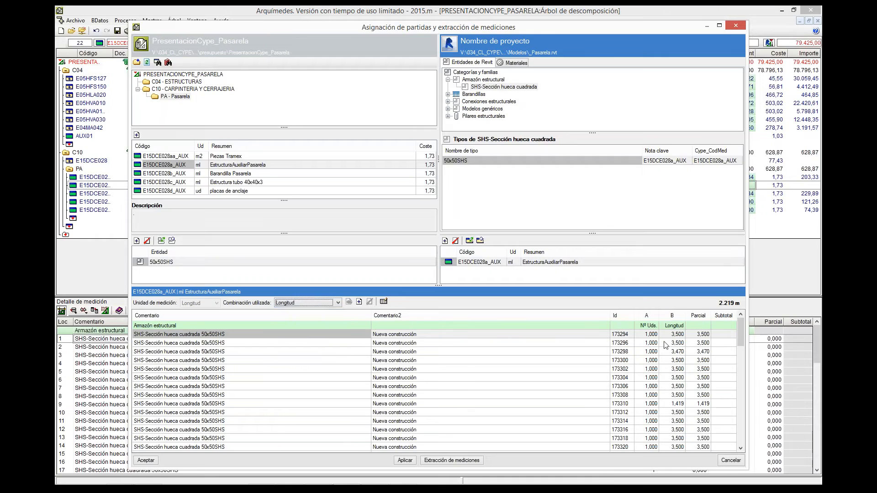
click(314, 304)
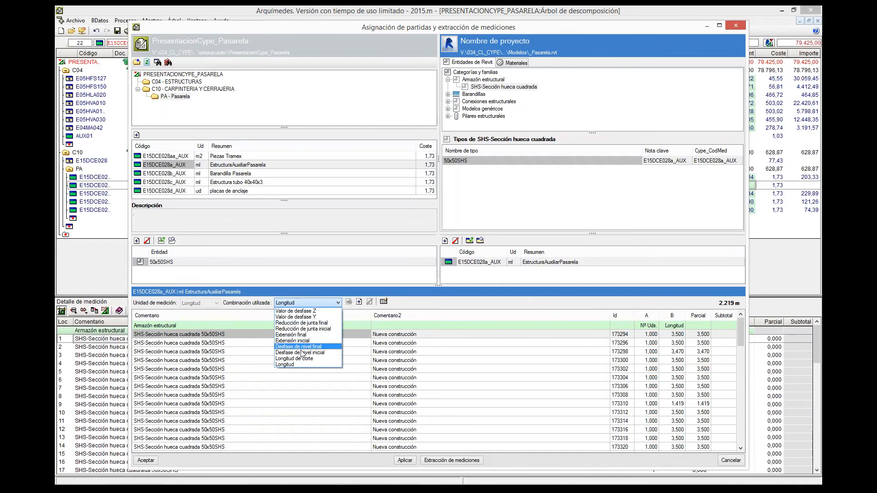
click(292, 364)
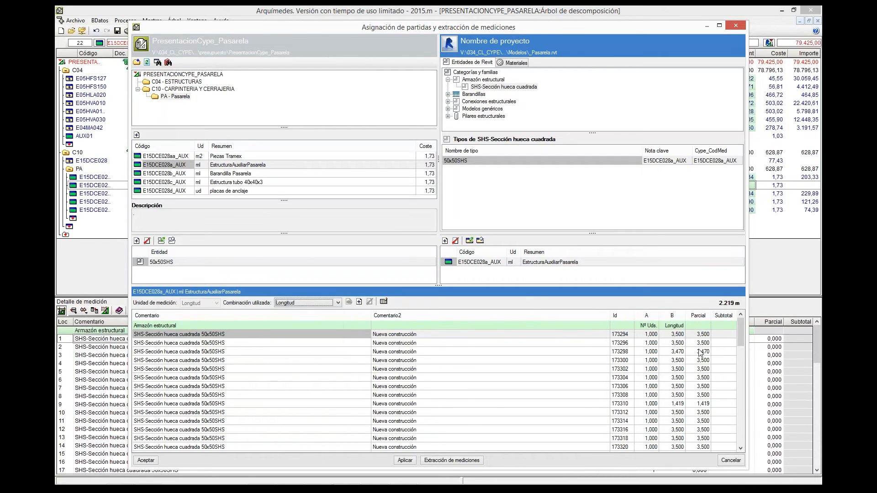
click(407, 460)
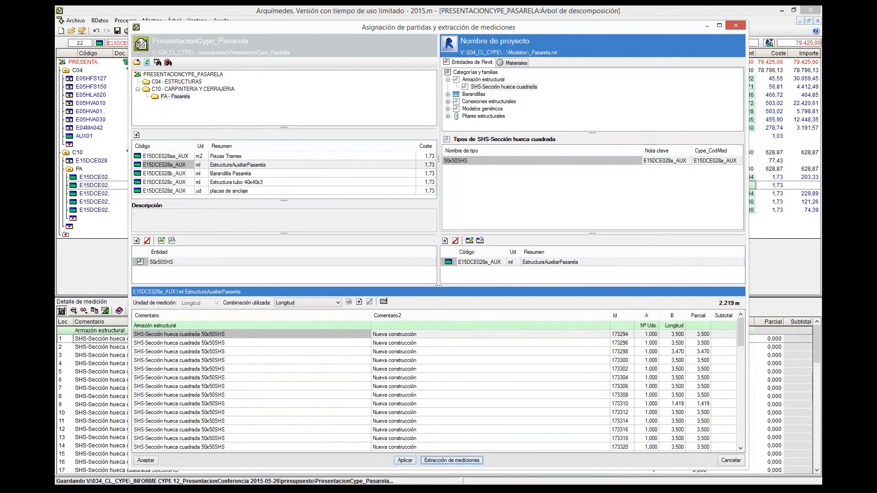
click(145, 460)
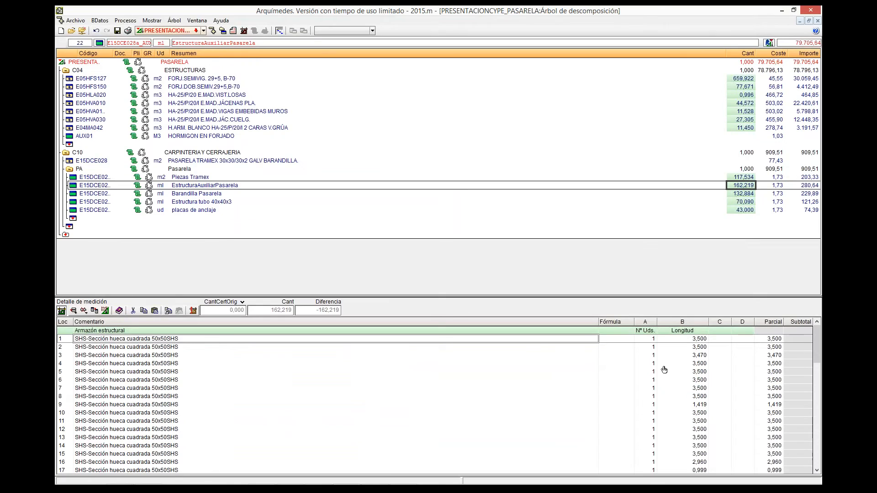
- Examine the length lines of EstructuraAuxiliarPasarela and the area lines of Piezas Tramex in the measurement details
click(694, 357)
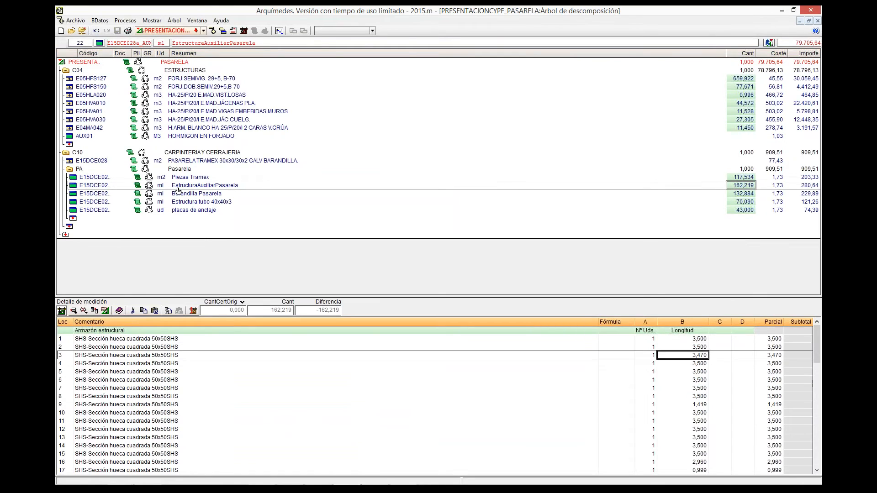
click(135, 340)
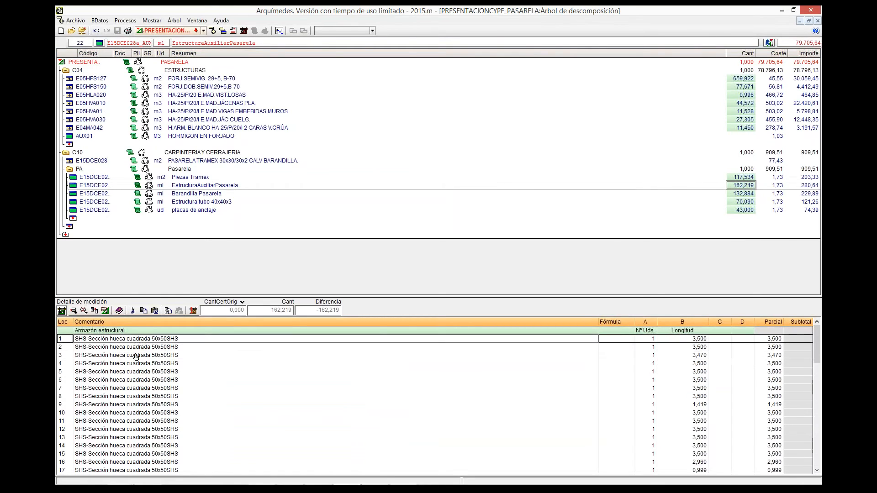
click(701, 340)
click(693, 382)
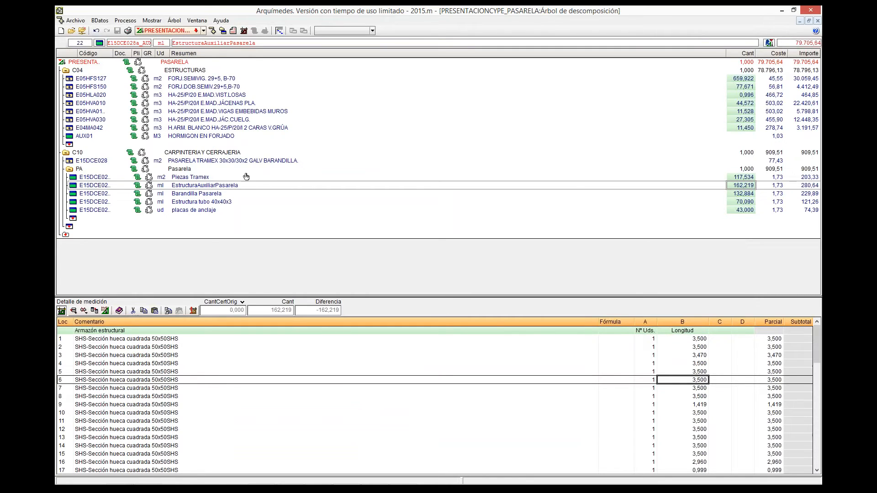
click(741, 178)
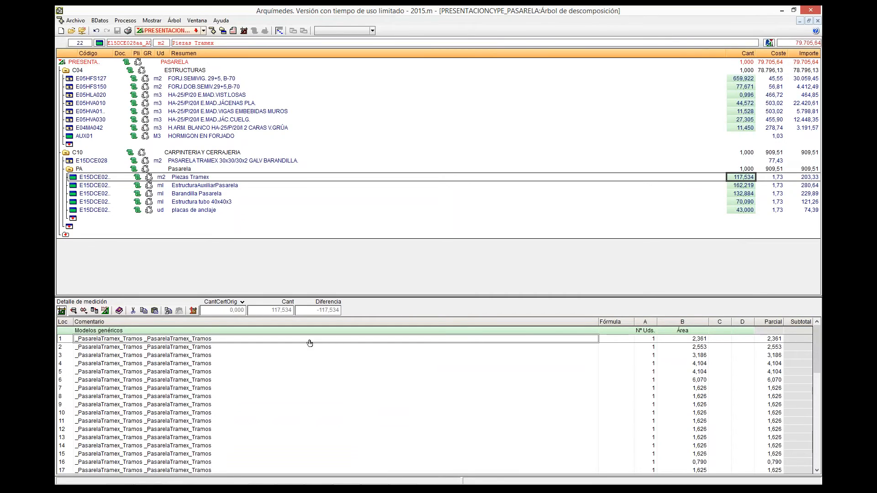
click(686, 339)
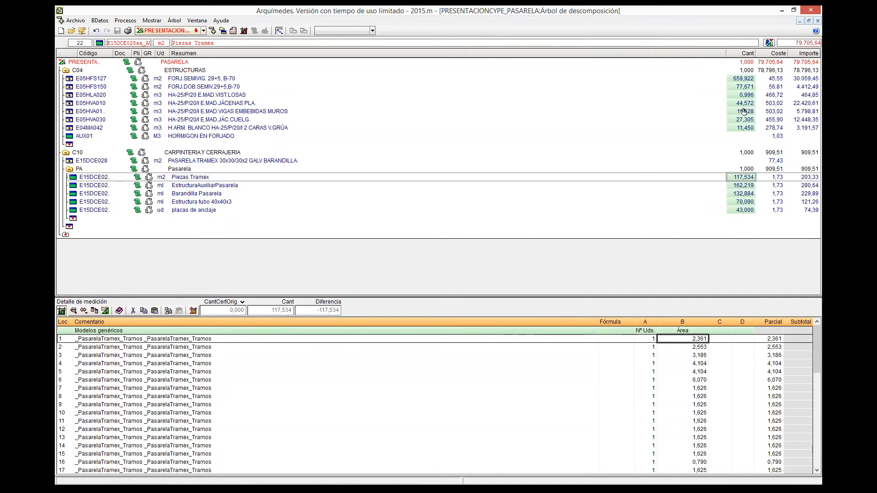
- Reopen the item assignment for _Pasarela.rvt and show the Piezas Tramex measurement of _PasarelaTramex_Tramos with its available combinations
click(769, 43)
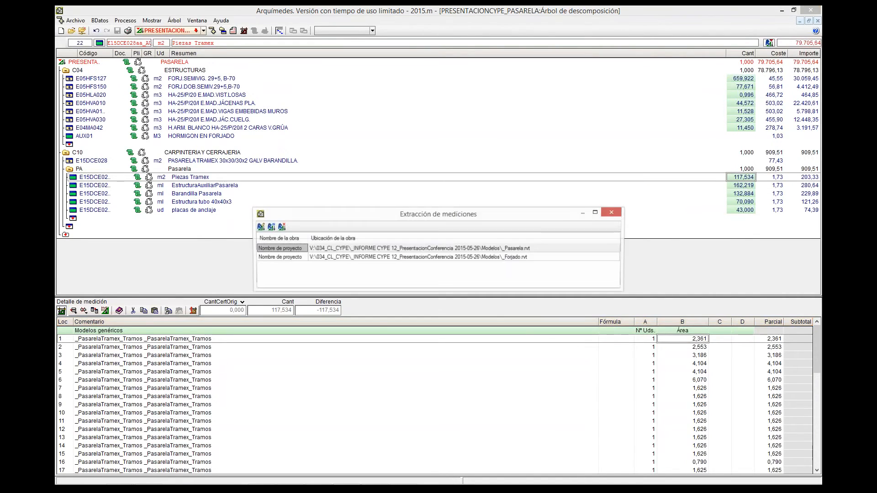
click(370, 249)
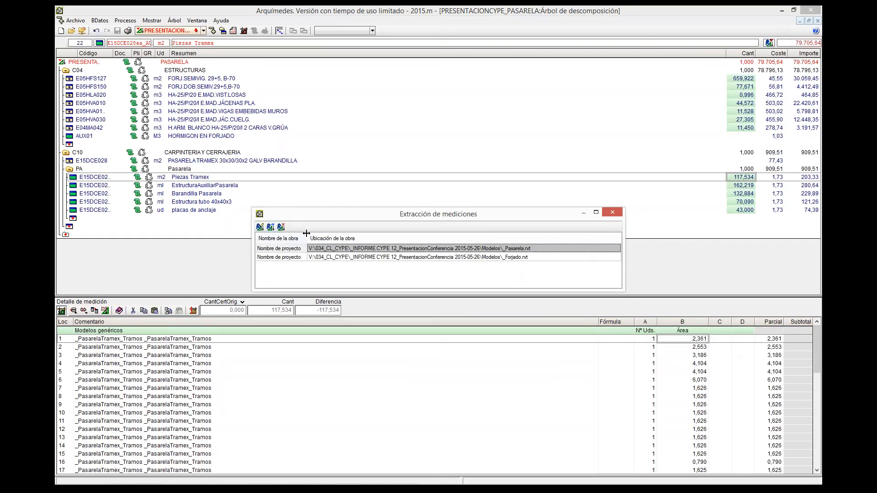
click(271, 227)
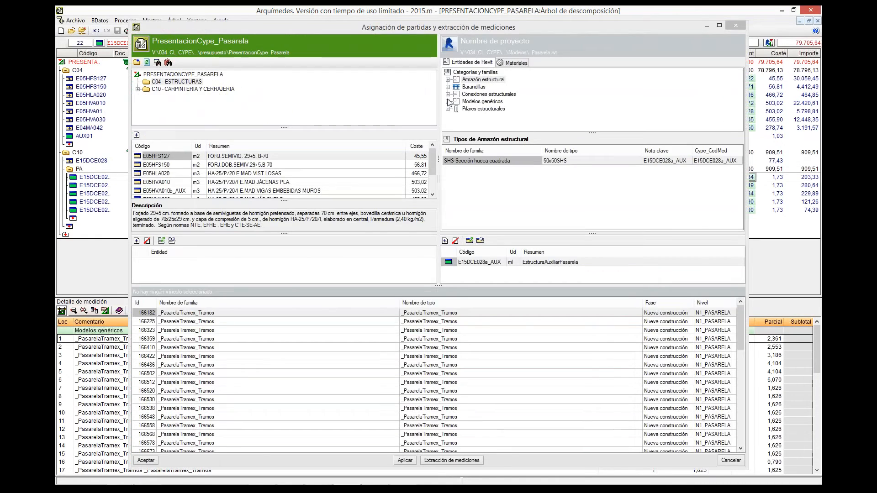
click(474, 111)
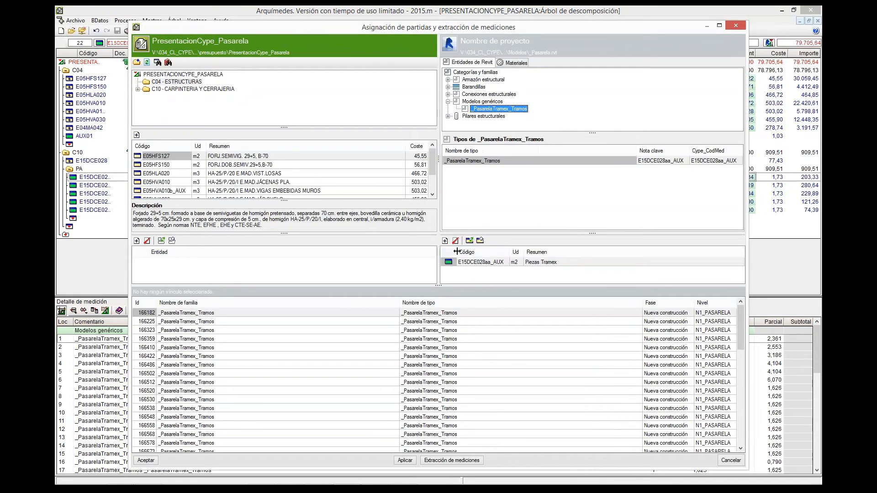
click(453, 52)
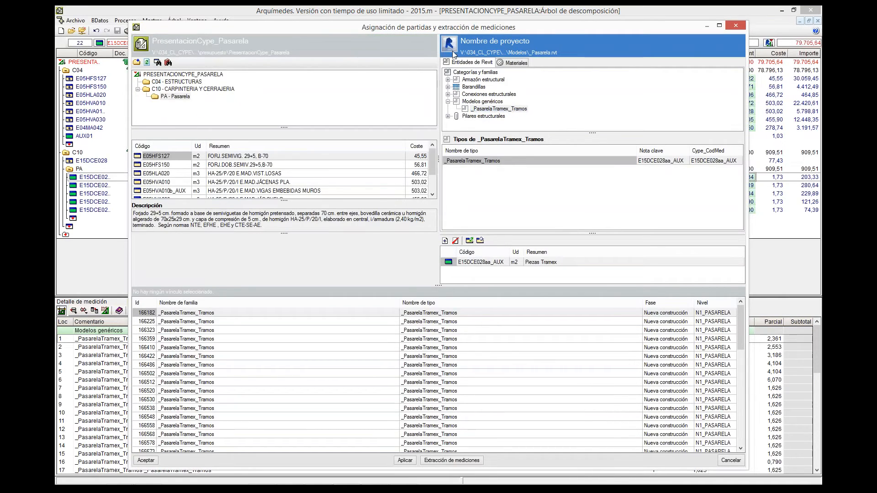
click(292, 303)
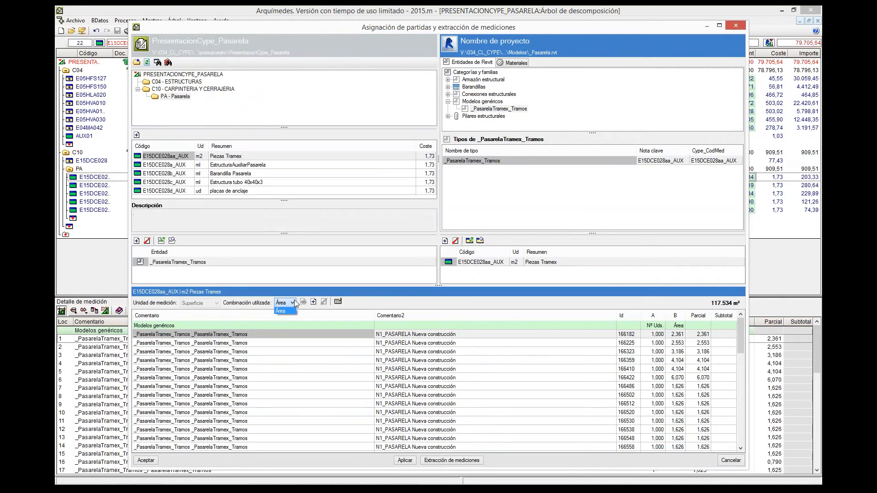
click(294, 300)
- Create a measurement combination for Piezas Tramex with Cype.LadoB in column B and Cype.LadoC in column C, and check the first line
click(313, 302)
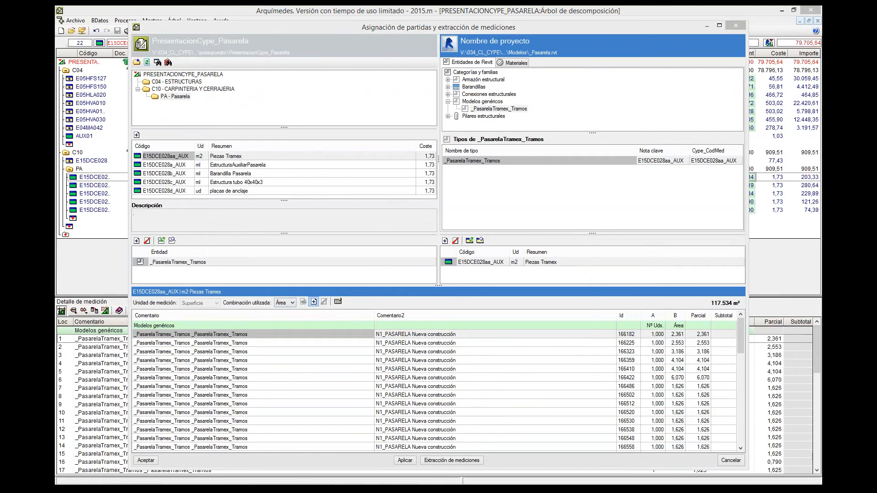
drag(332, 214, 386, 140)
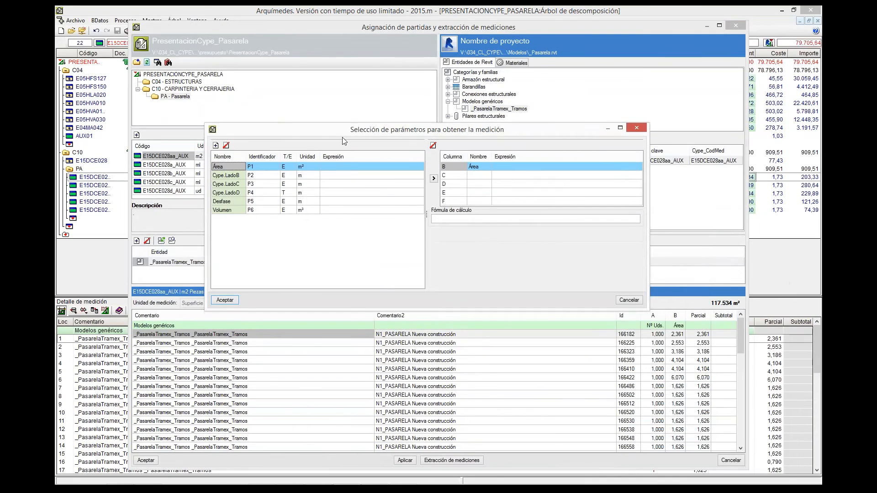
click(218, 177)
double_click(218, 178)
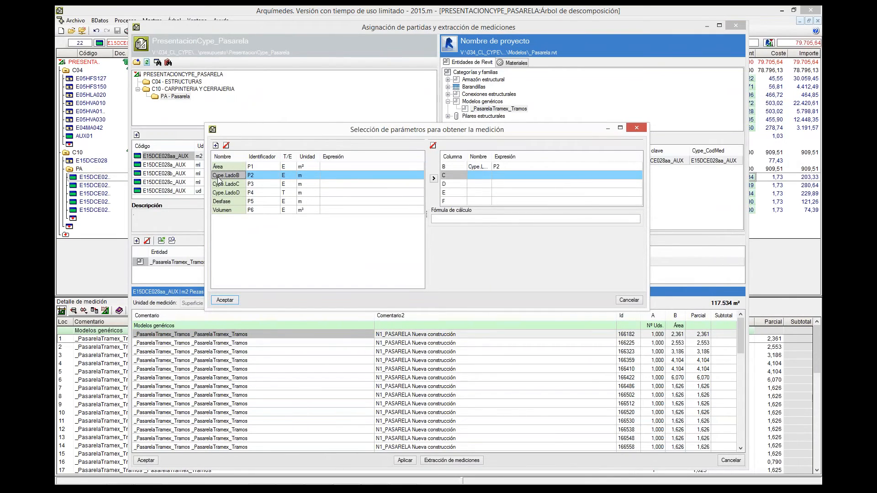
double_click(231, 185)
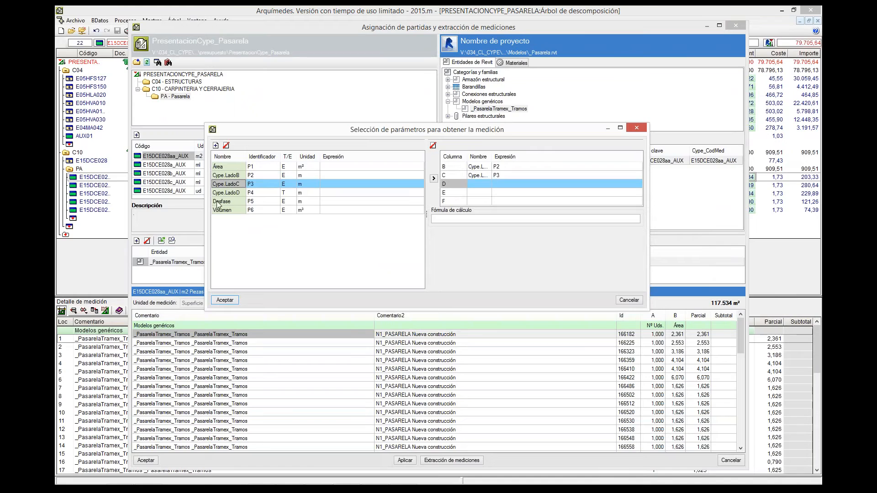
click(234, 301)
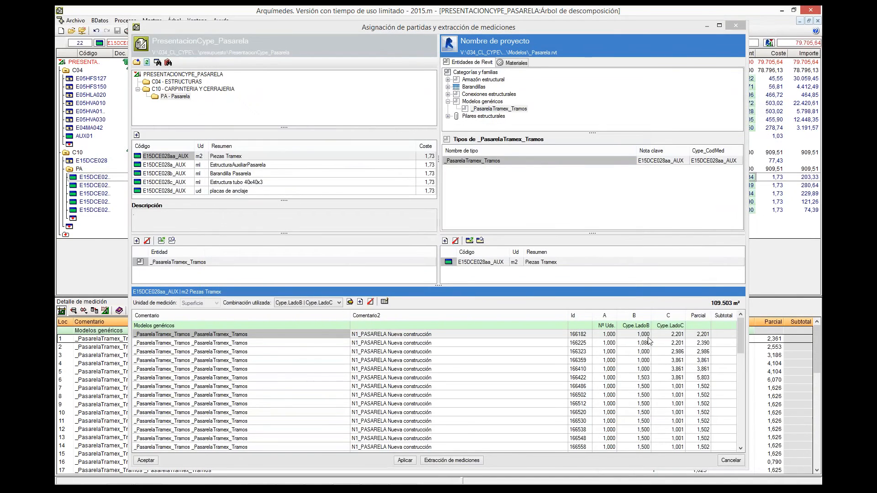
click(647, 336)
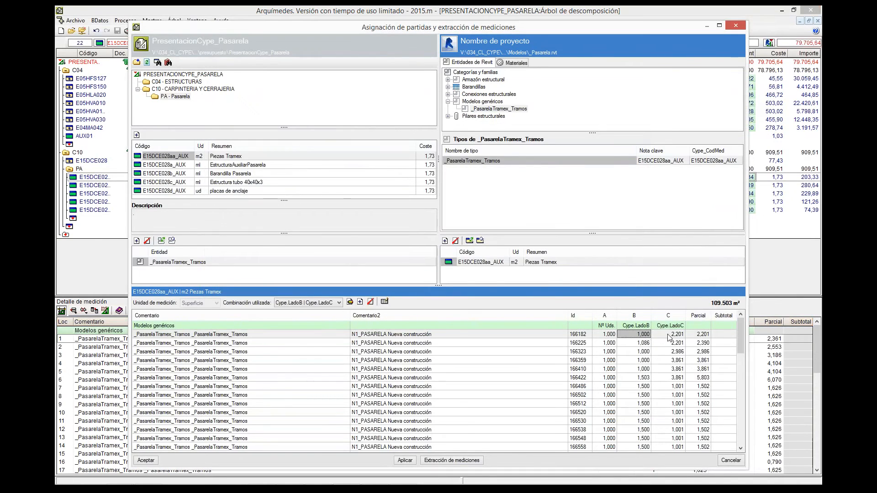
click(668, 335)
click(700, 336)
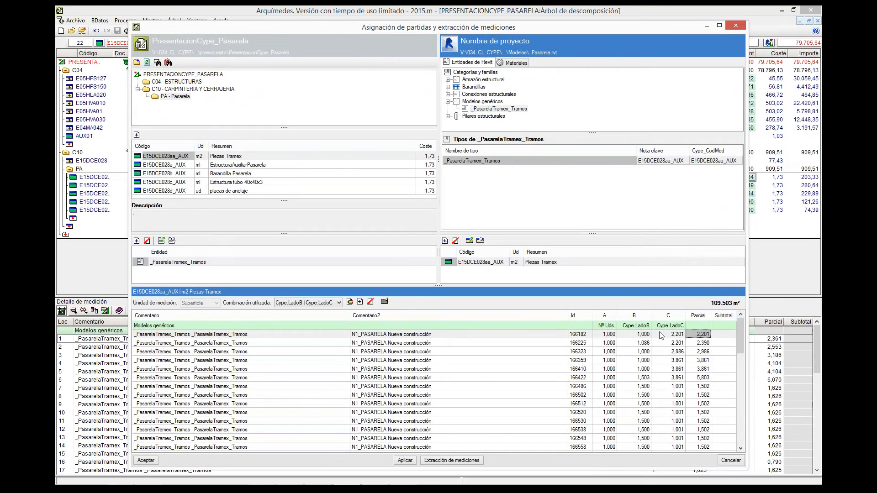
- Apply and accept the Piezas Tramex extraction into the budget, and check its Cype.LadoB and Cype.LadoC lines in the measurement details
click(661, 335)
click(406, 460)
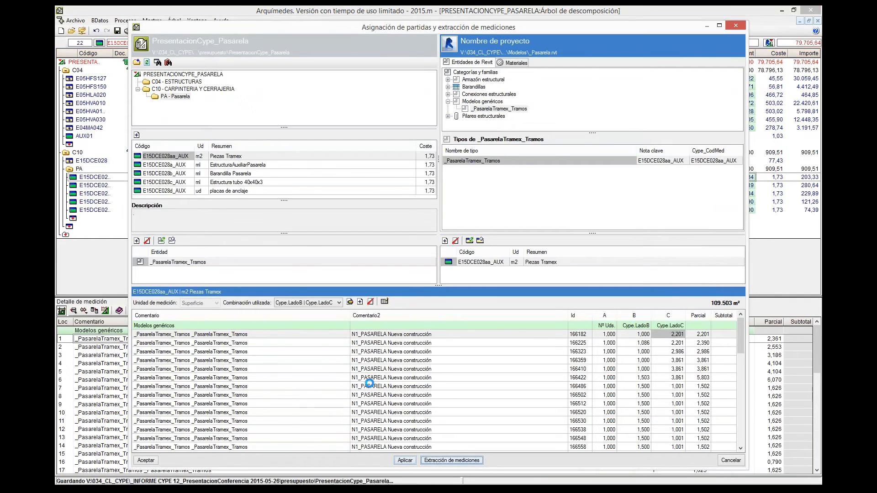
click(145, 461)
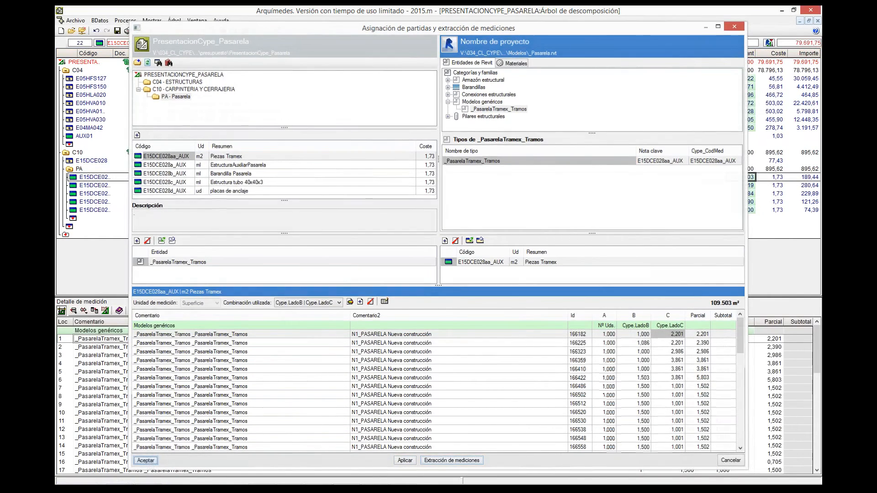
click(671, 340)
click(721, 342)
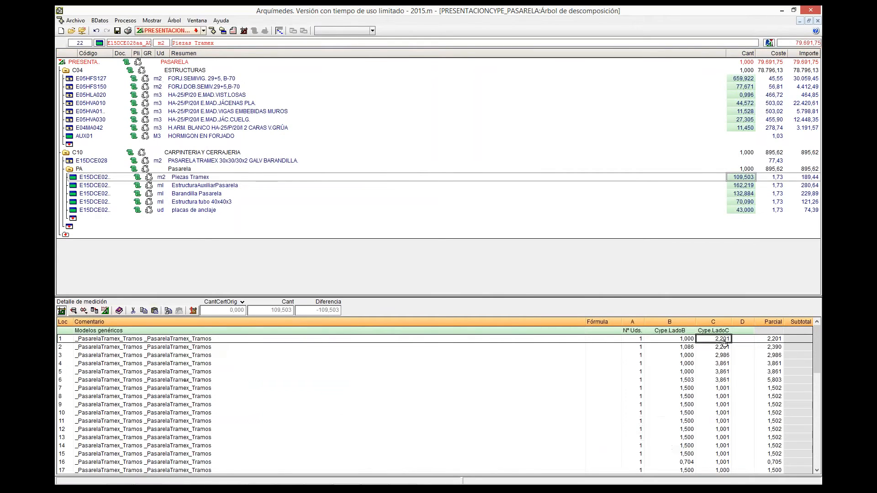
click(717, 365)
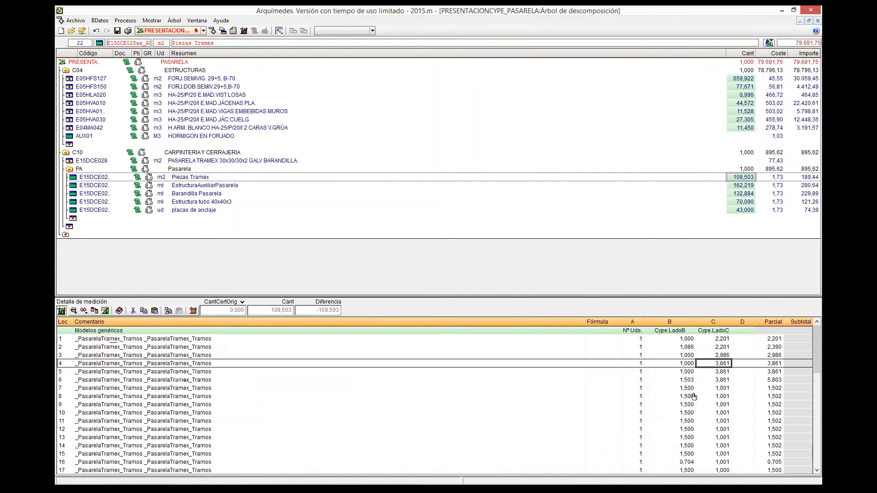
click(691, 397)
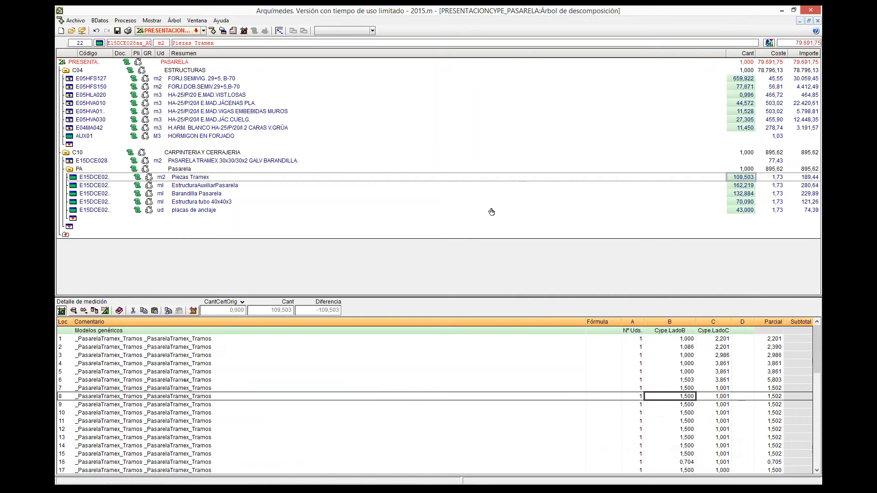
- Switch to PresentacionPlugin.pptx in PowerPoint and view the slide comparing the walkway's breakdown with its measured units per m² of tramex
mouse_move(434, 483)
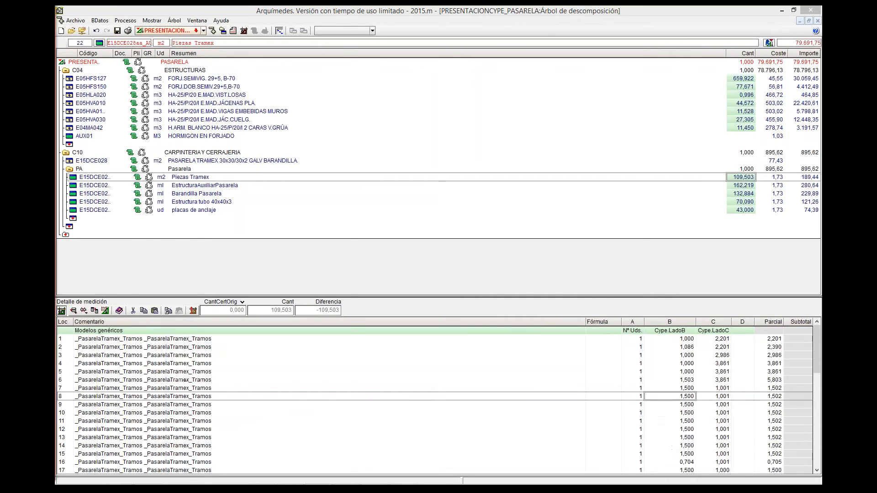
drag(55, 23, 575, 6)
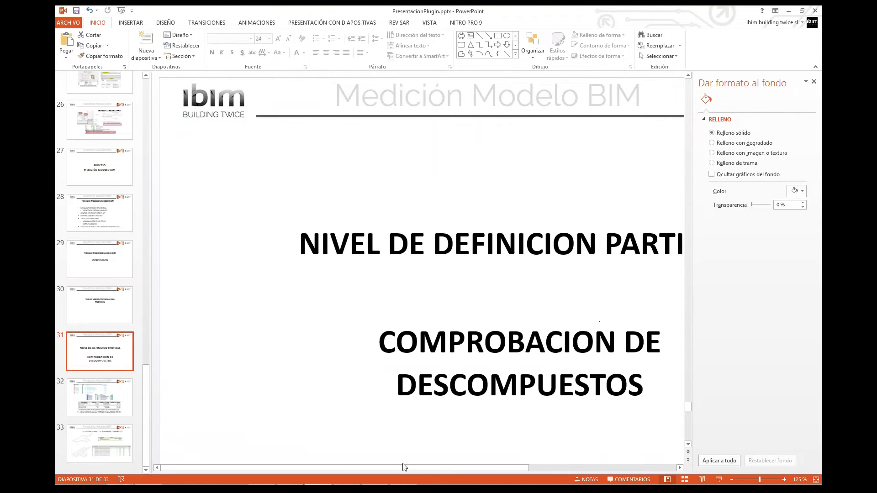
drag(402, 467, 466, 466)
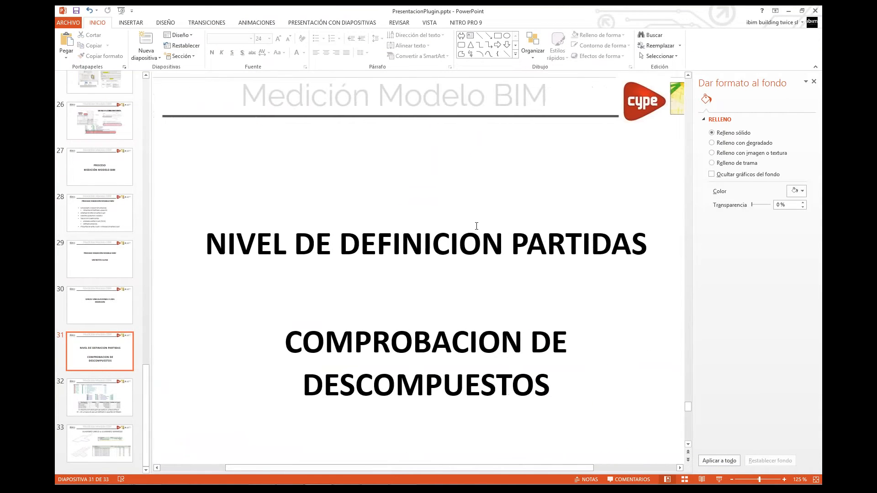
scroll(457, 238, down, 1)
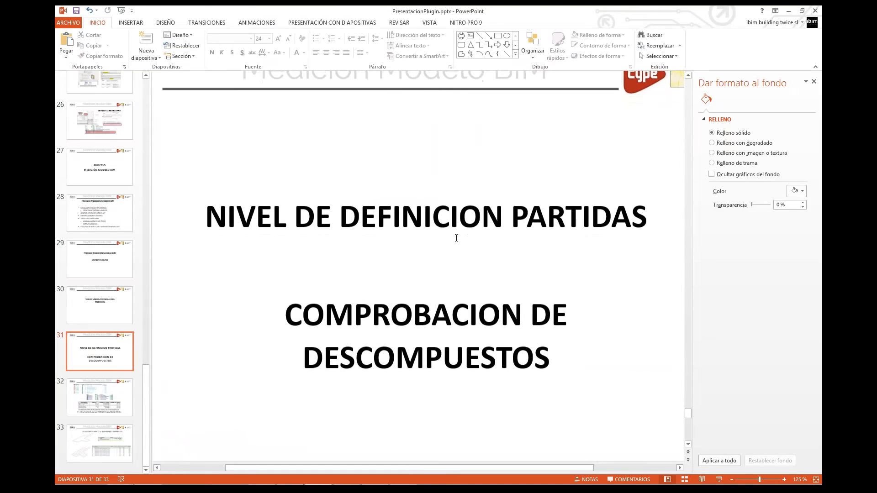
scroll(456, 237, down, 2)
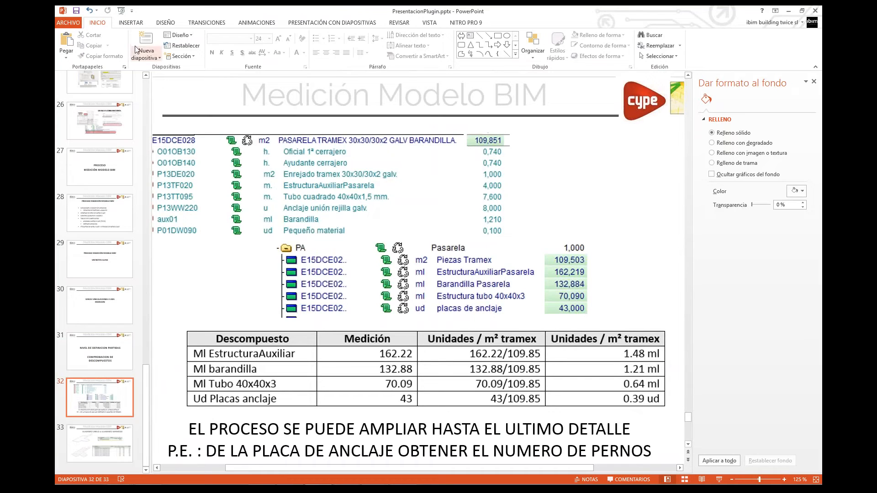
- Start the slide show from the beginning and advance to the slide with the walkway item's breakdown and units per m² of tramex
click(121, 10)
click(355, 232)
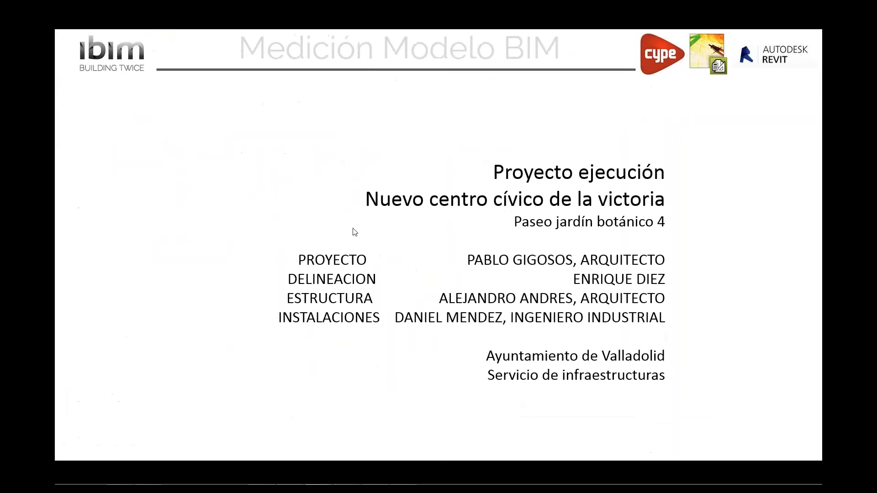
click(350, 224)
click(350, 224)
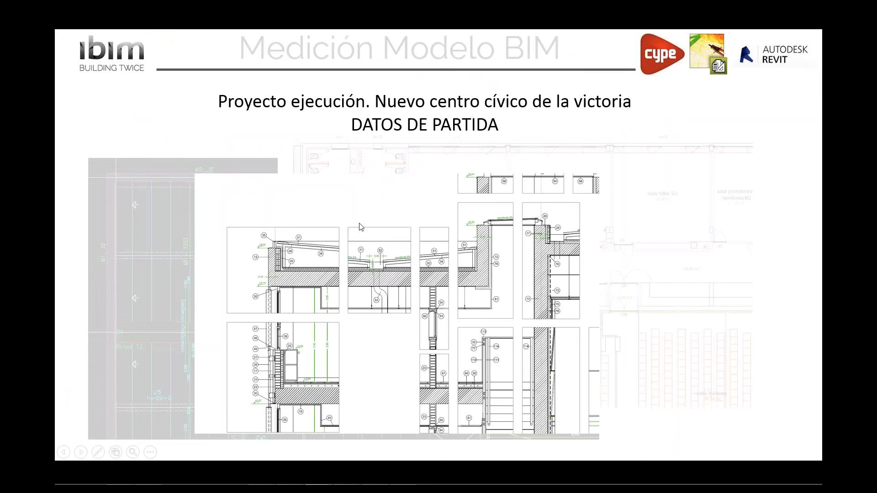
click(367, 230)
click(398, 243)
click(403, 244)
click(408, 245)
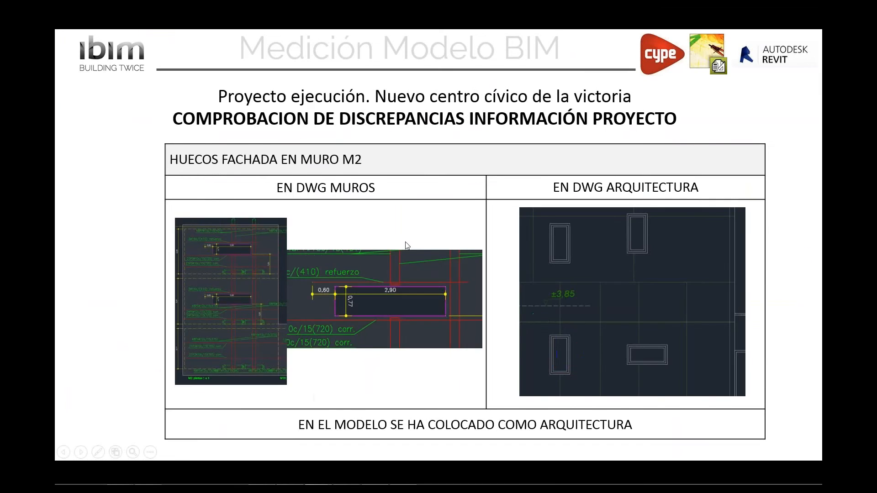
click(409, 245)
click(414, 247)
click(417, 247)
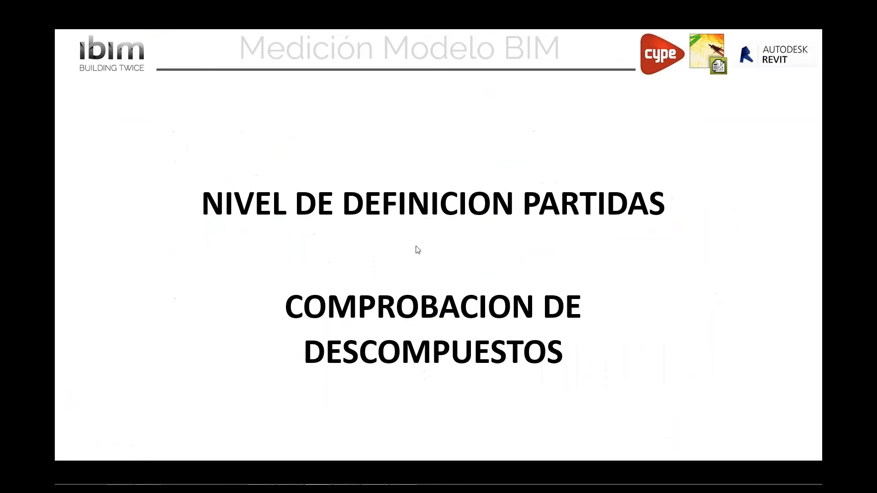
scroll(417, 247, down, 1)
scroll(417, 247, up, 1)
scroll(417, 247, down, 1)
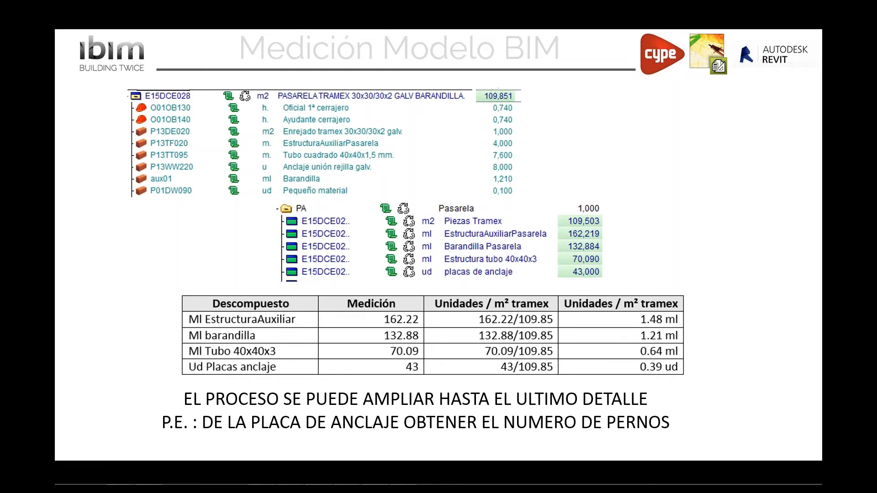
- Leave the slide show, switch back to Arquímedes and expand the breakdown of item E15DCE028
key(Escape)
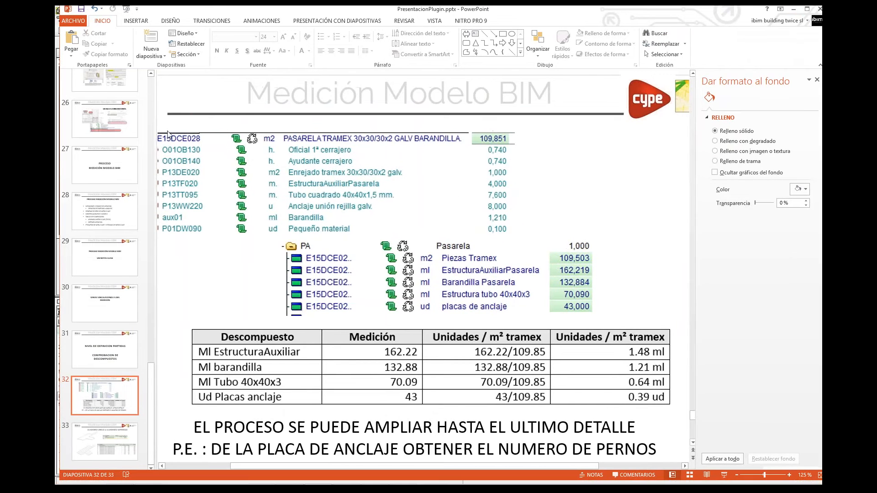
key(alt+Tab)
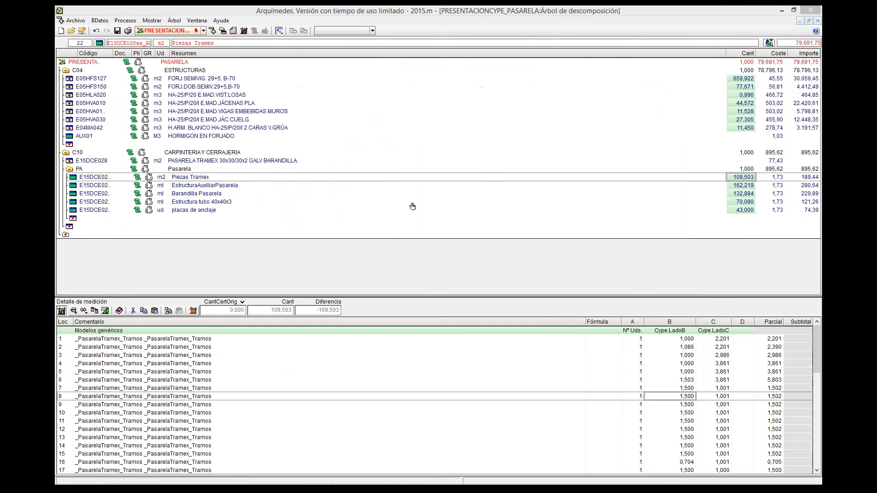
click(72, 164)
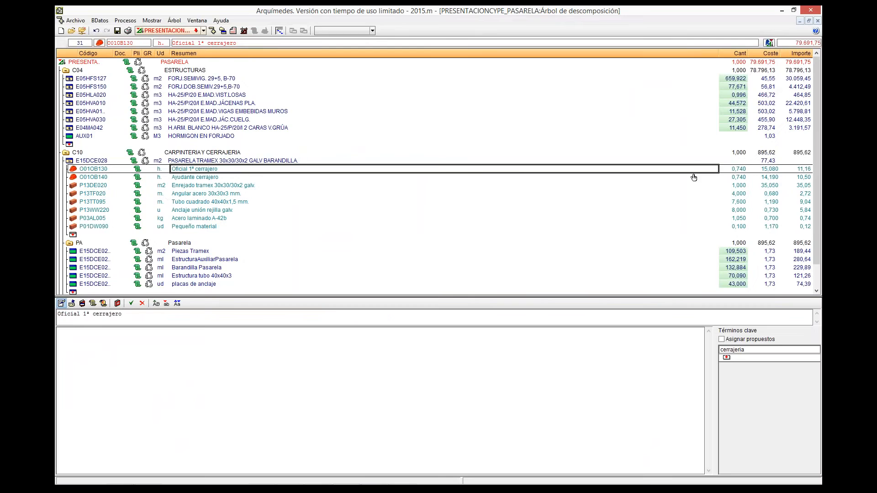
- Review the measurement details of the Pasarela items from Piezas Tramex to placas de anclaje, and enlarge the budget tree area
click(188, 252)
click(740, 259)
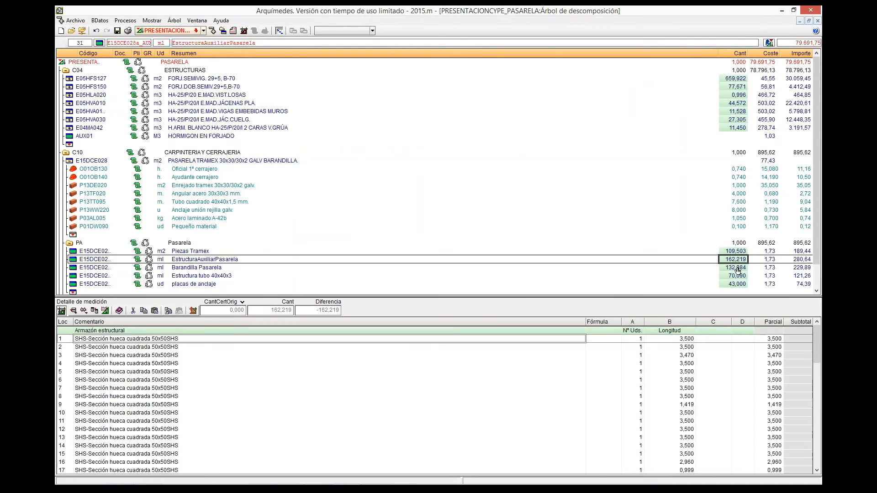
click(739, 268)
click(739, 277)
click(740, 285)
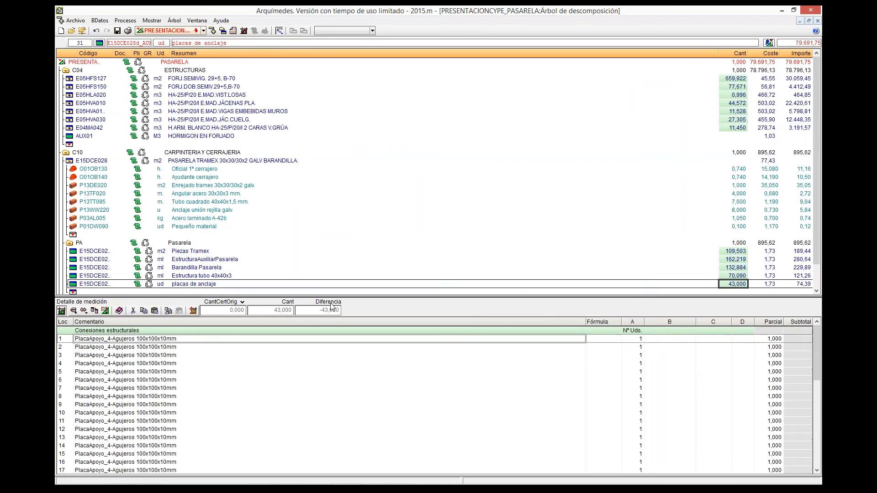
drag(357, 297, 356, 332)
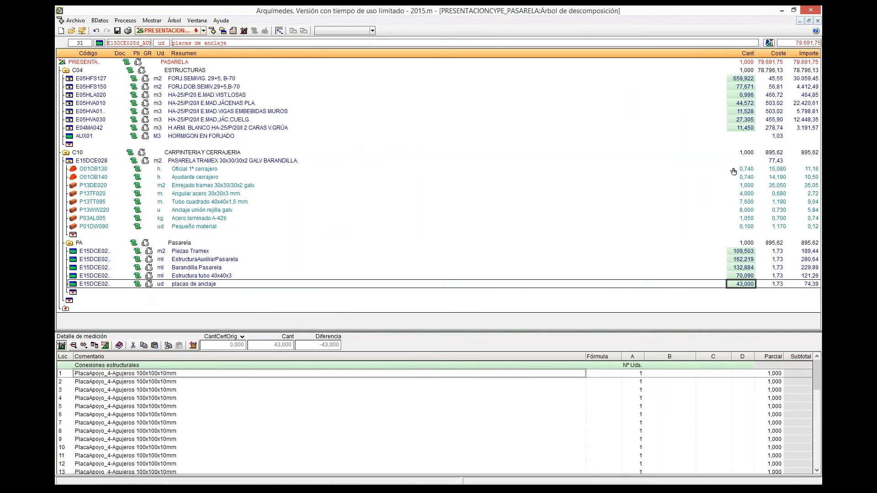
click(148, 477)
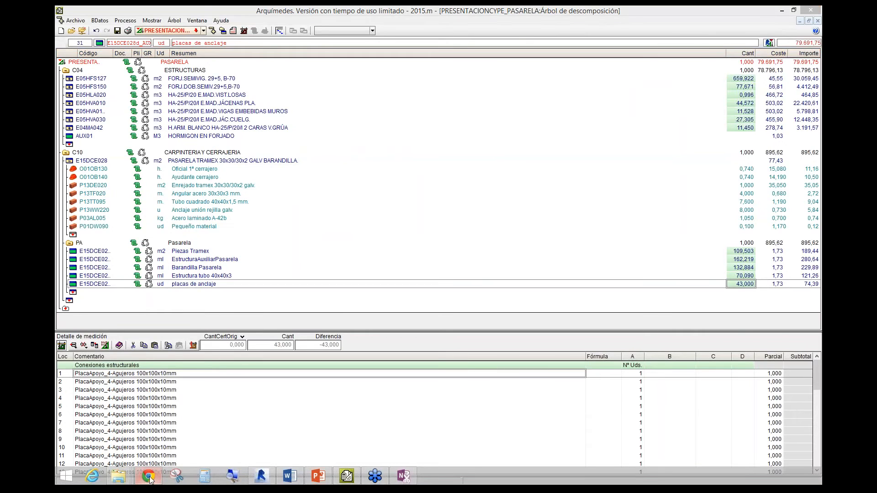
click(261, 476)
click(261, 10)
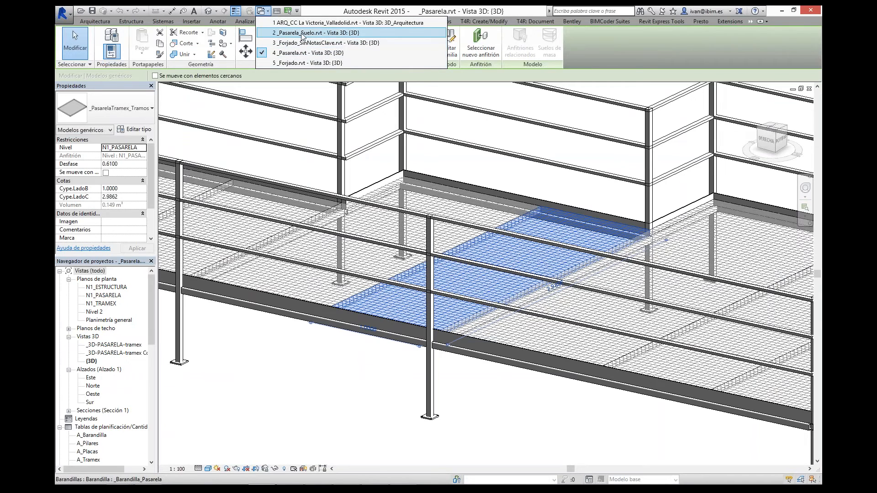
click(302, 33)
click(340, 330)
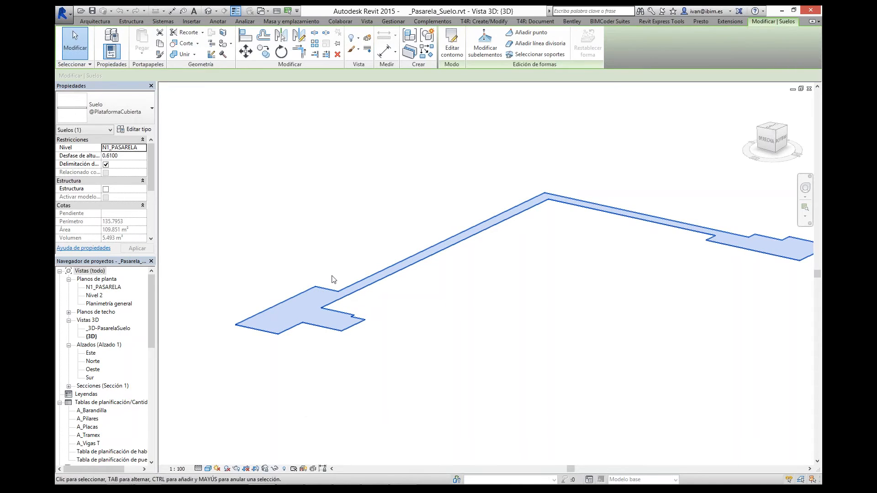
scroll(330, 290, up, 5)
scroll(267, 256, down, 3)
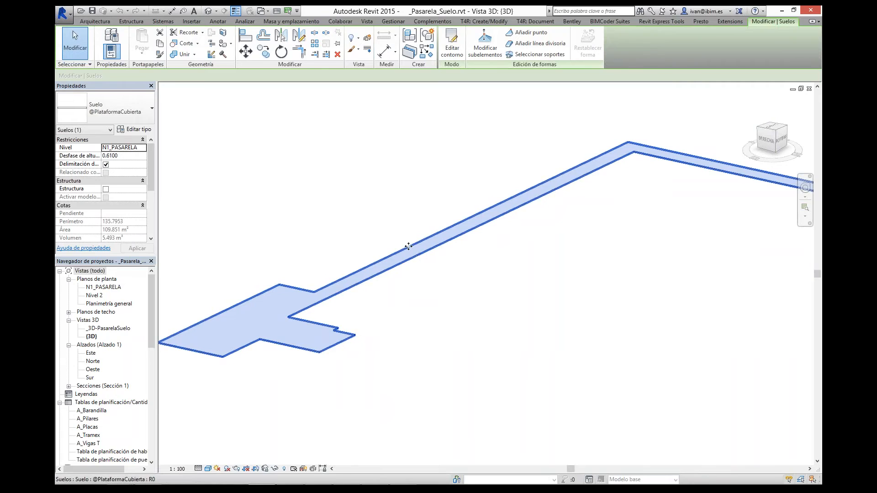
- Link _Pasarela_Suelo.rvt to the open PresentacionCype_Pasarela budget with CYPE's Arquímedes link, and apply and accept the measurement extraction
click(433, 23)
click(459, 39)
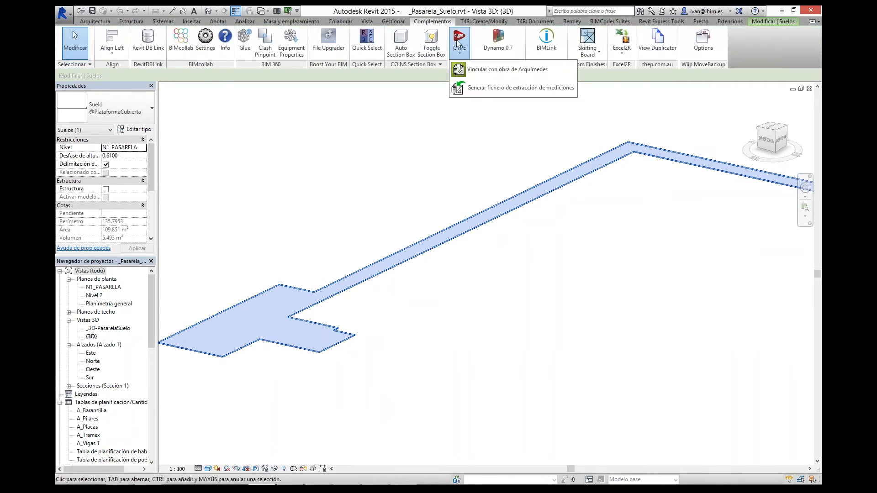
click(498, 71)
click(382, 237)
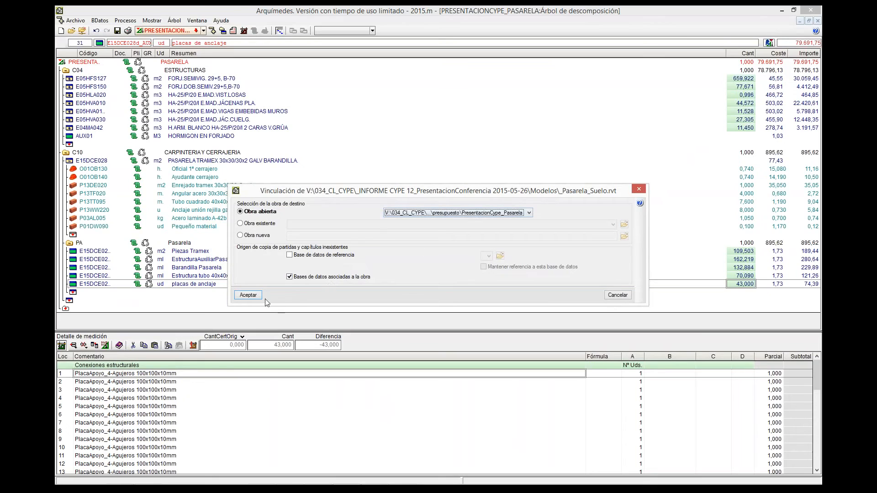
click(248, 295)
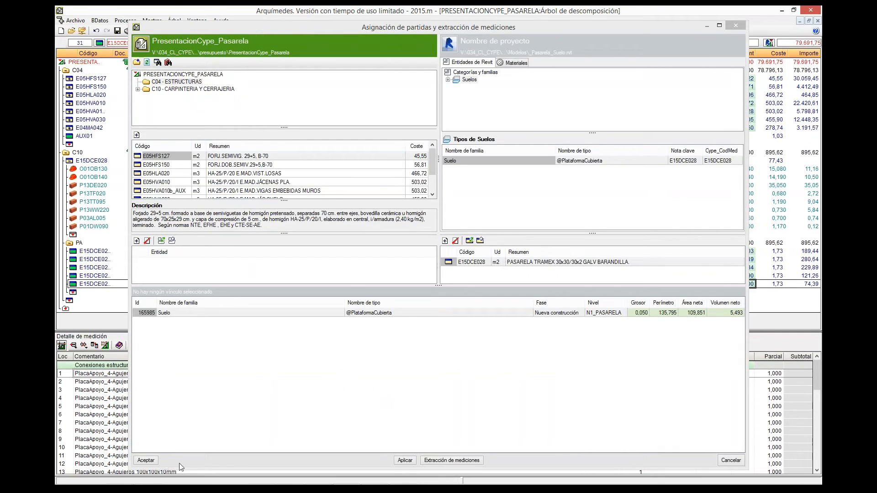
click(403, 461)
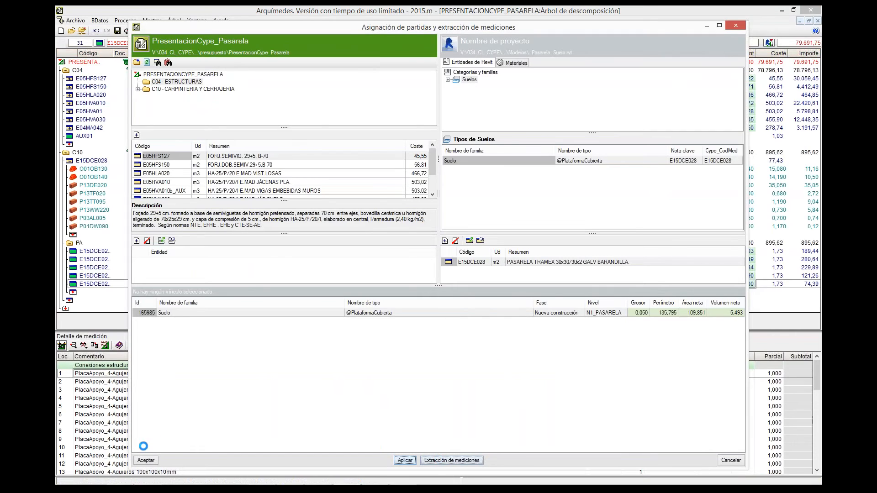
click(146, 461)
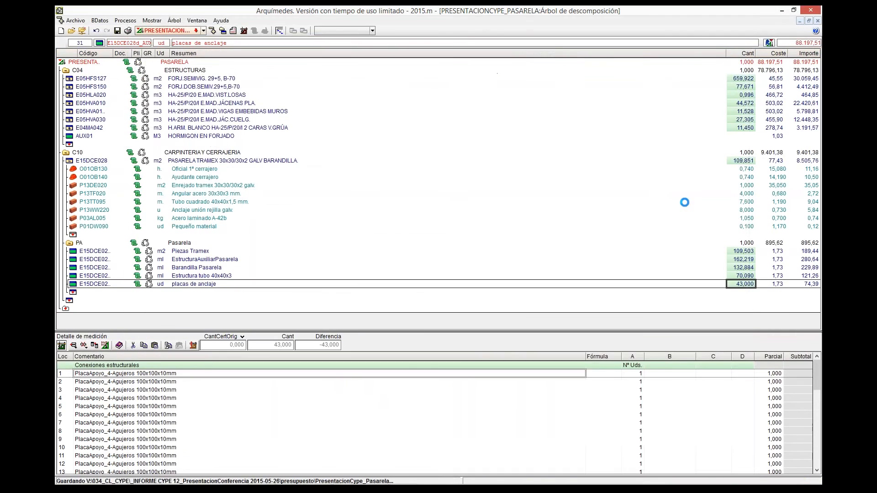
- Examine the measurement of item E15DCE028 and its component materials, from Enrejado tramex to Pequeño material
click(743, 161)
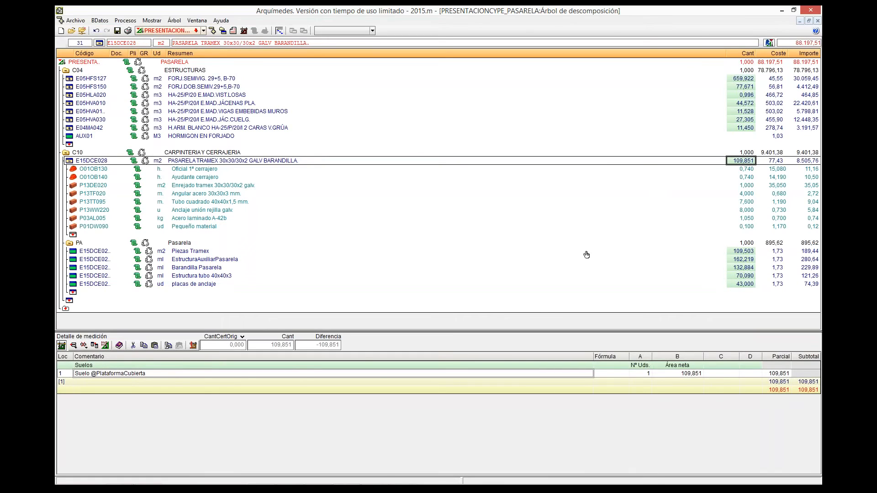
click(745, 193)
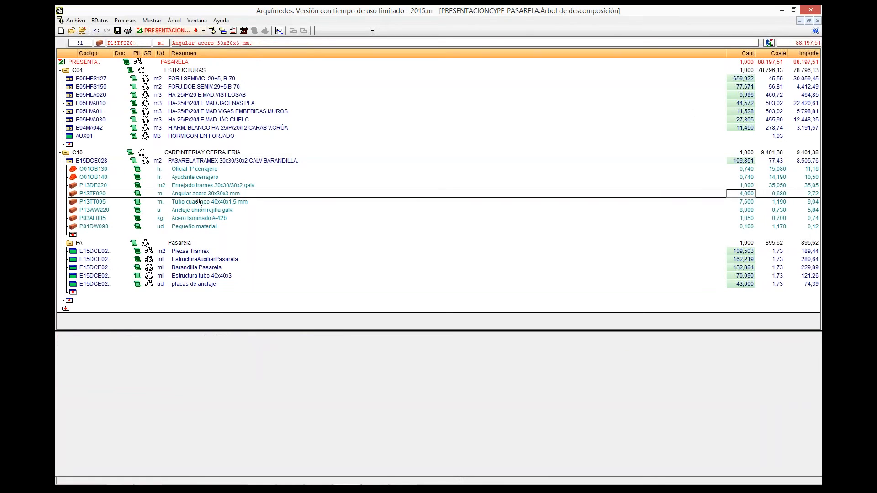
click(199, 202)
click(197, 210)
click(192, 219)
click(190, 227)
click(192, 218)
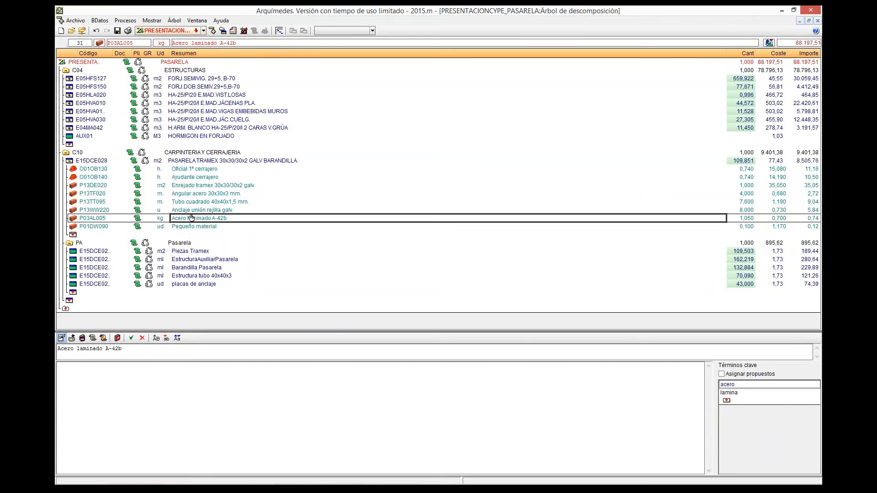
click(191, 210)
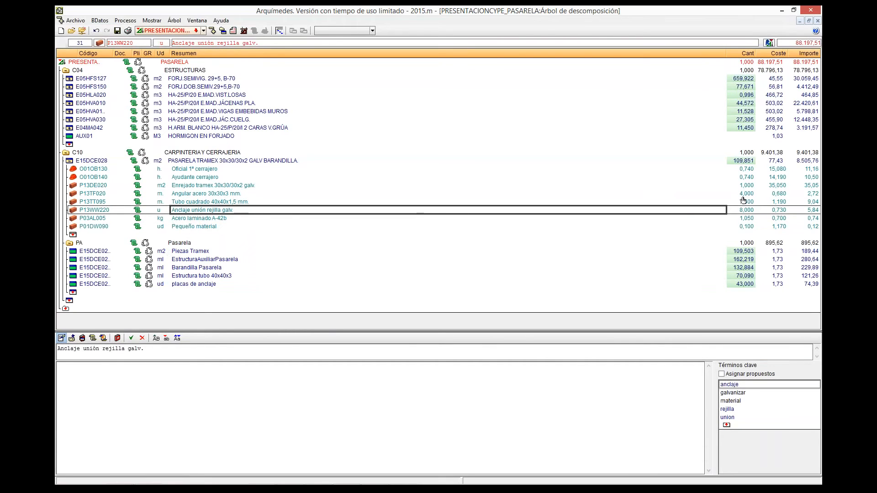
click(745, 185)
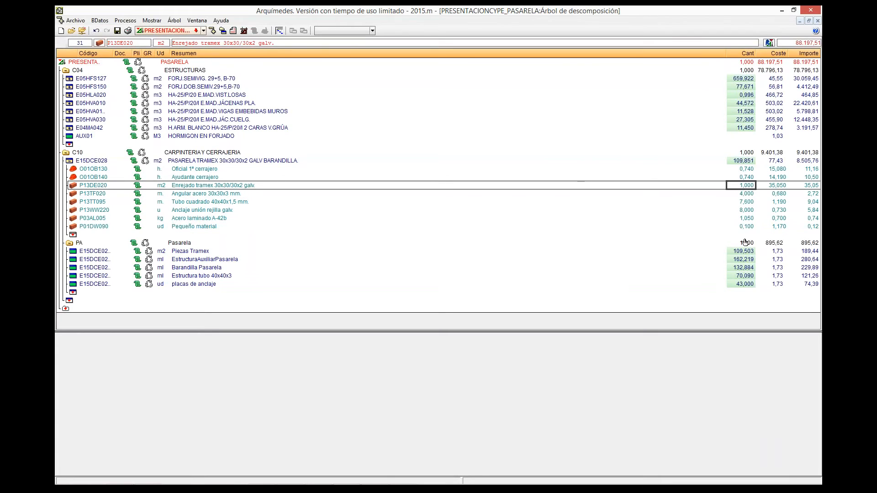
click(743, 161)
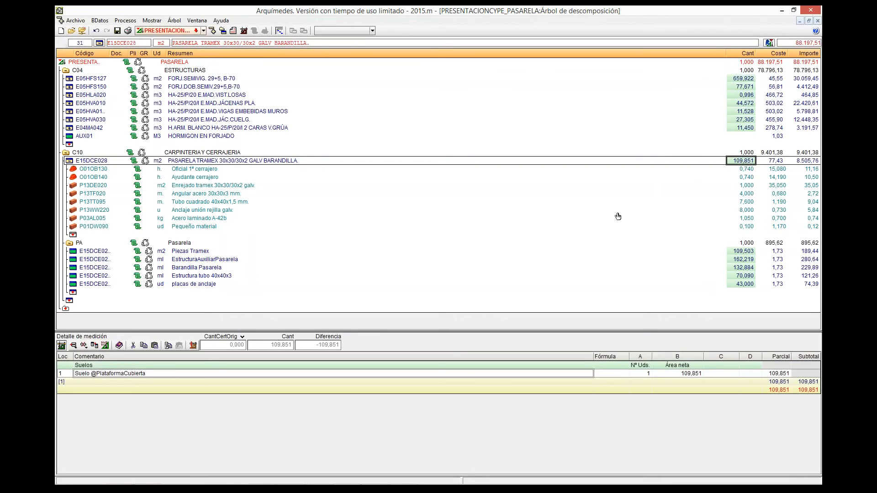
mouse_move(325, 486)
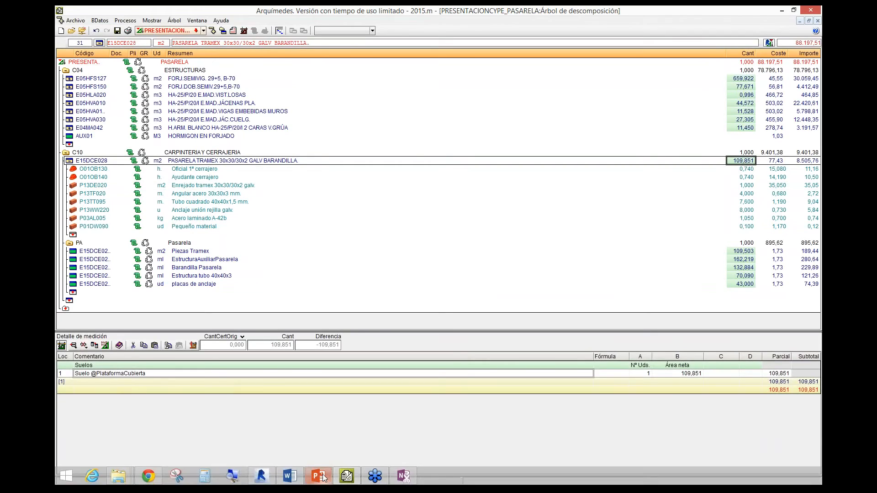
click(262, 479)
click(374, 309)
scroll(649, 154, down, 2)
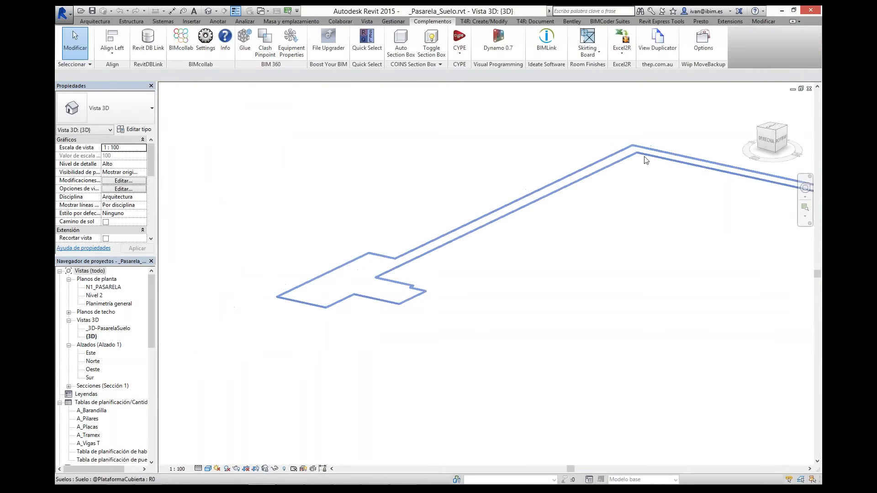
middle_drag(781, 175, 611, 192)
scroll(612, 196, up, 2)
middle_drag(279, 262, 583, 207)
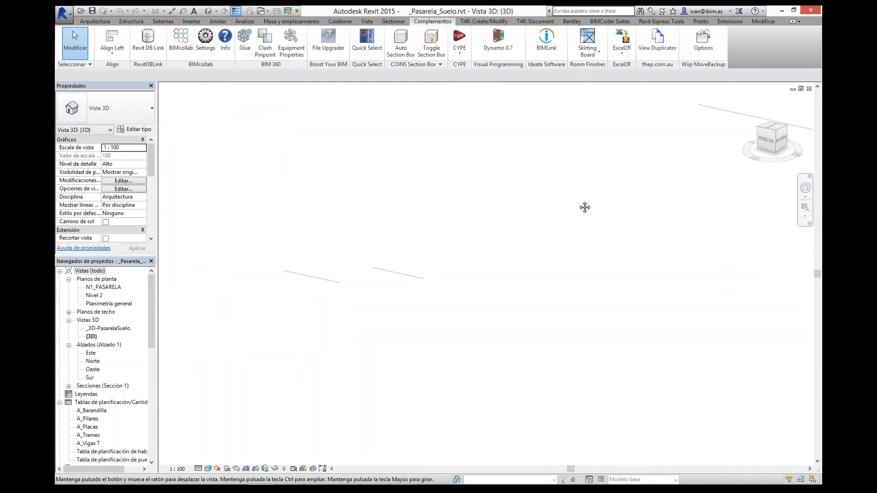
scroll(338, 255, up, 1)
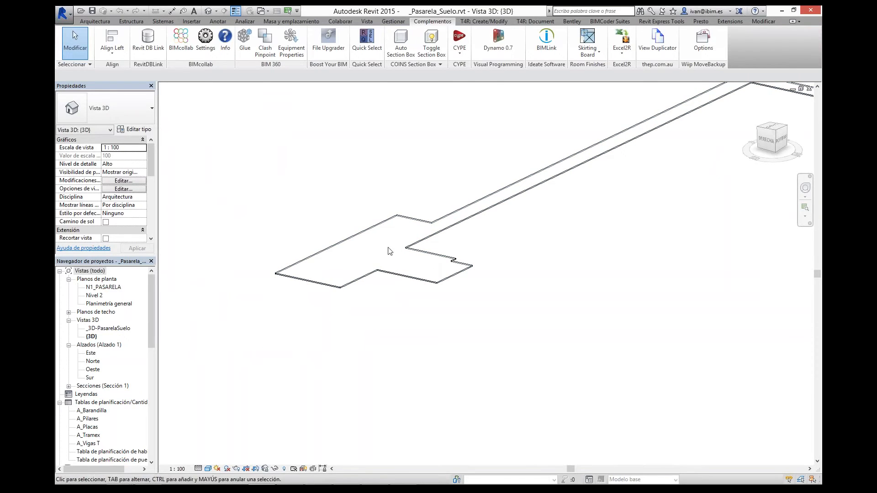
scroll(379, 229, down, 3)
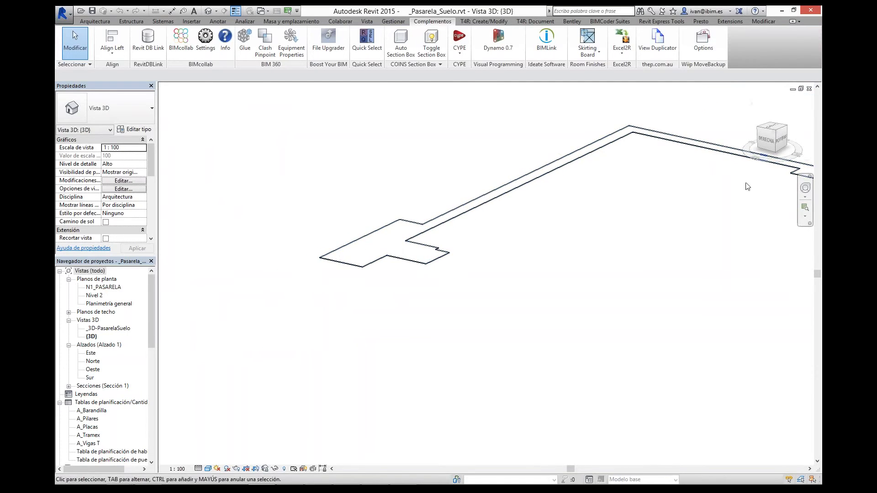
middle_drag(748, 186, 505, 195)
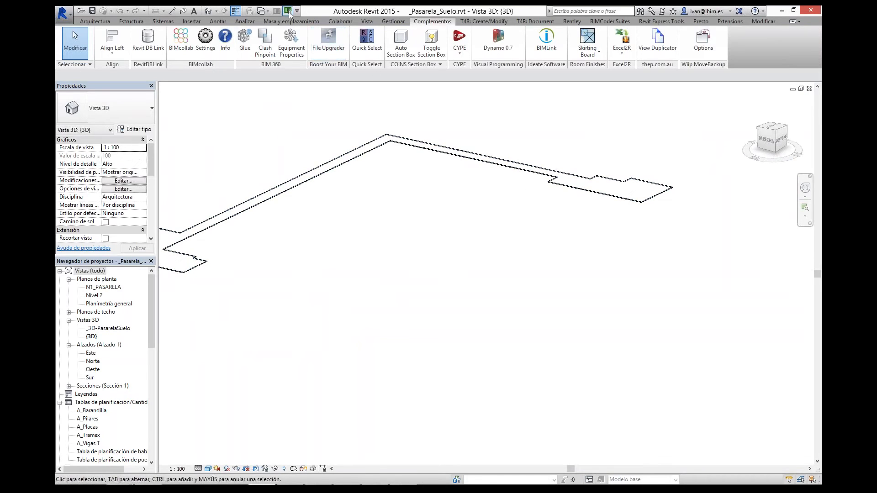
- Switch to the _Pasarela.rvt model and open its 3D view _3D-PASARELA-tramex Copia 1
click(267, 11)
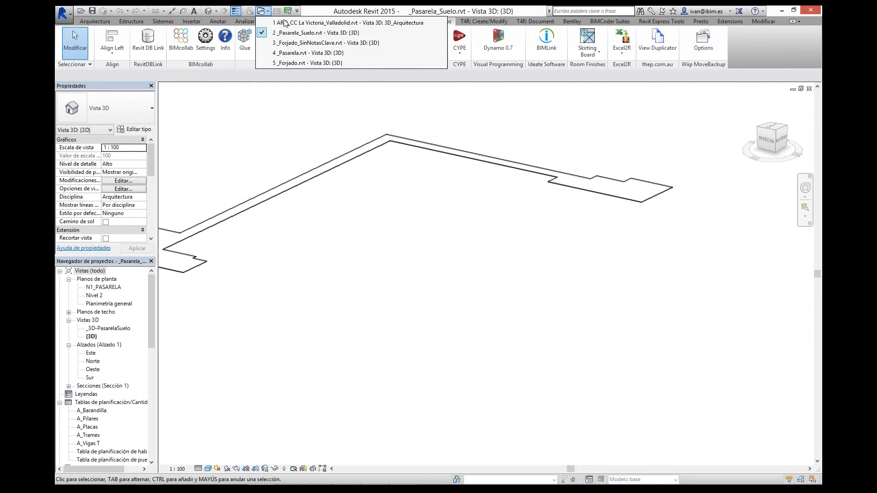
click(305, 53)
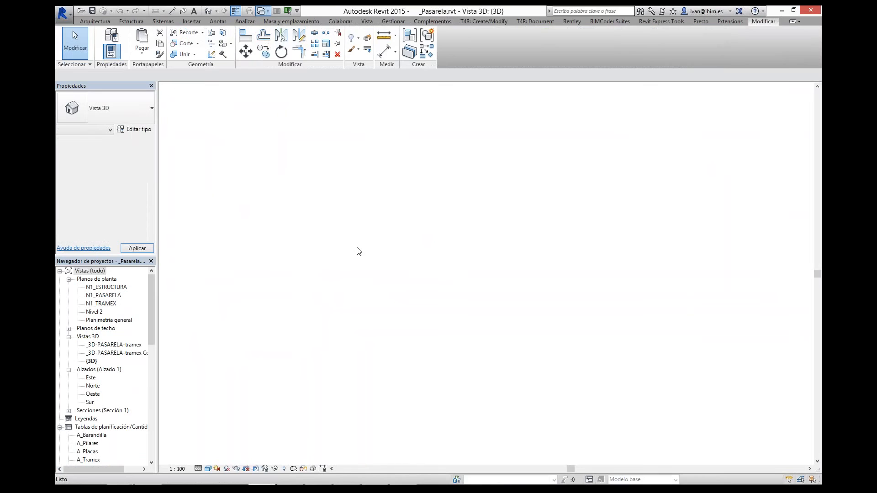
double_click(112, 345)
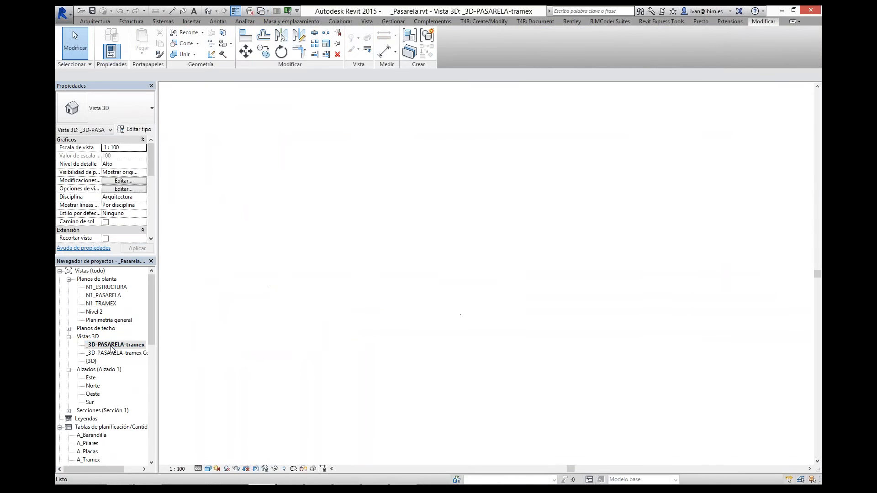
double_click(117, 353)
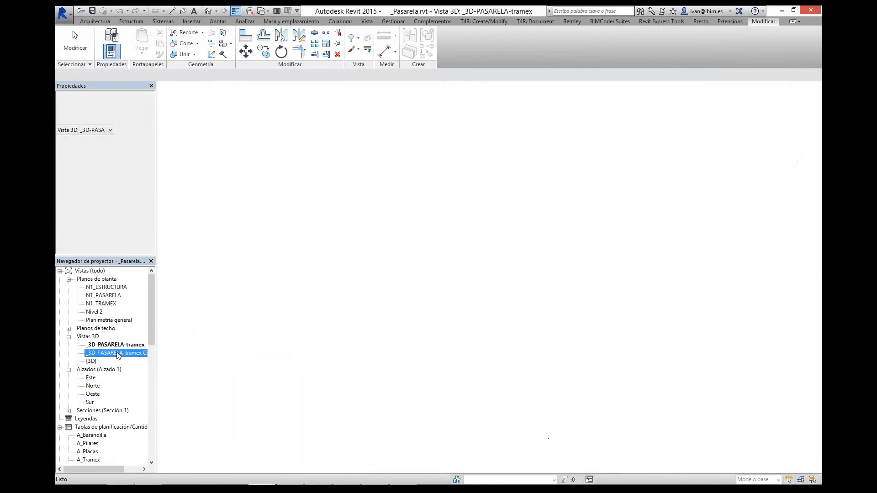
- Inspect the side dimensions of two neighbouring _PasarelaTramex_Tramos pieces on the wide end of the walkway
scroll(397, 98, up, 5)
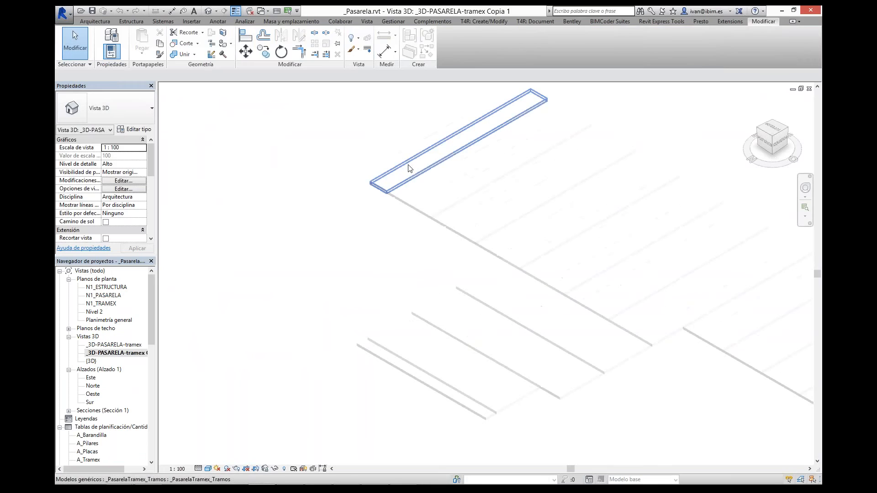
click(404, 199)
click(445, 228)
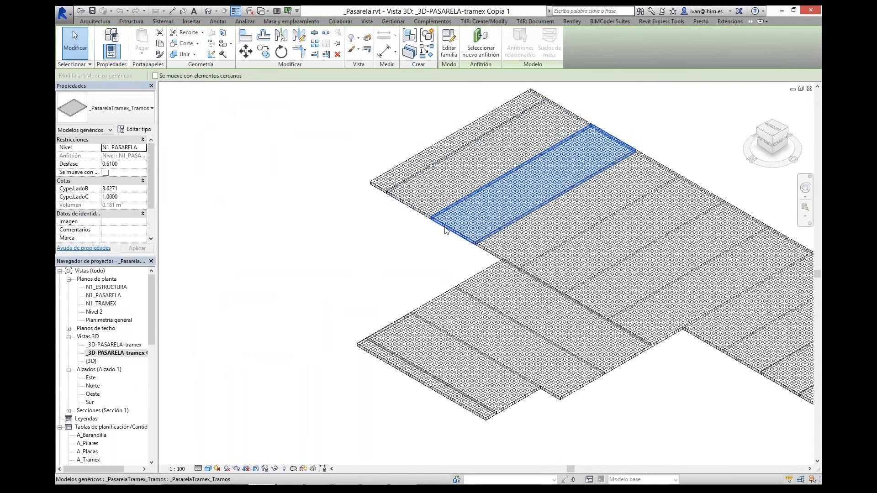
middle_drag(374, 230, 163, 99)
scroll(368, 280, down, 6)
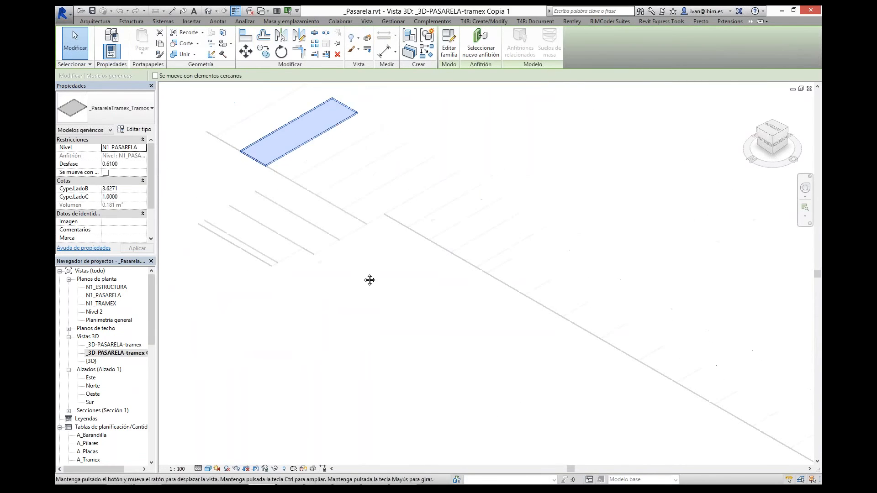
scroll(388, 313, up, 2)
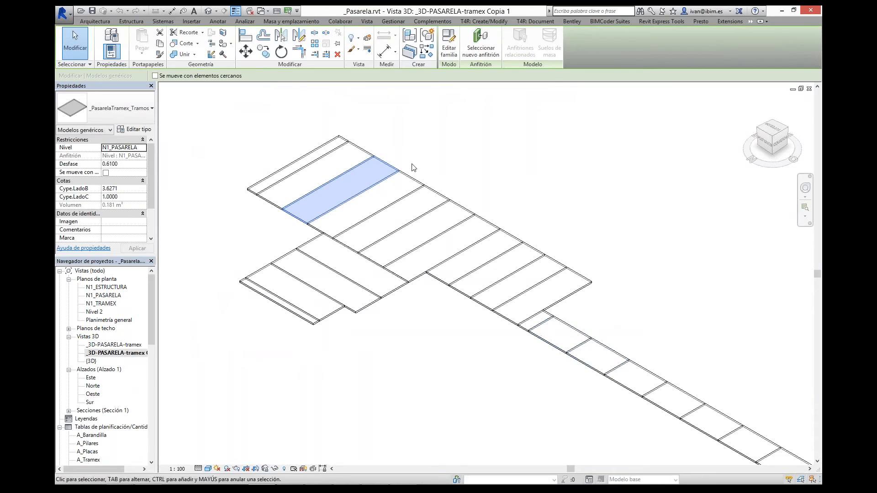
click(409, 184)
- Switch to Arquímedes, review the LadoB values in the Piezas Tramex measurement lines, and enlarge the measurement detail area
mouse_move(428, 485)
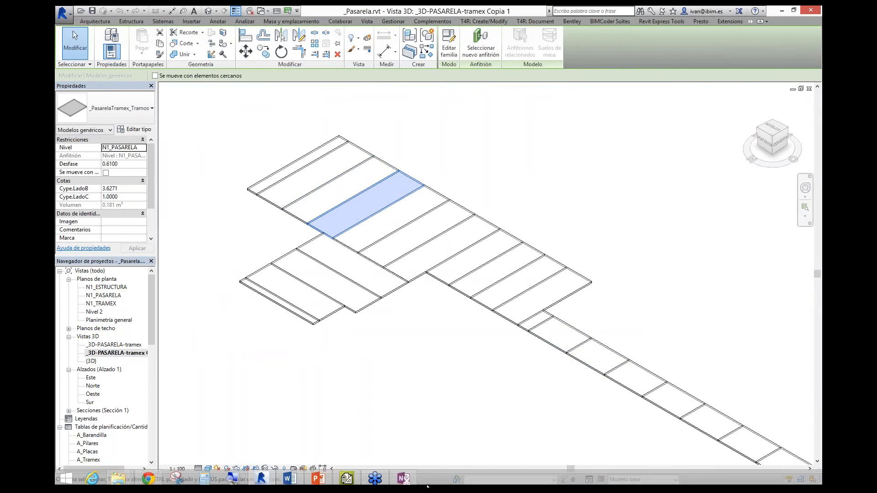
click(355, 482)
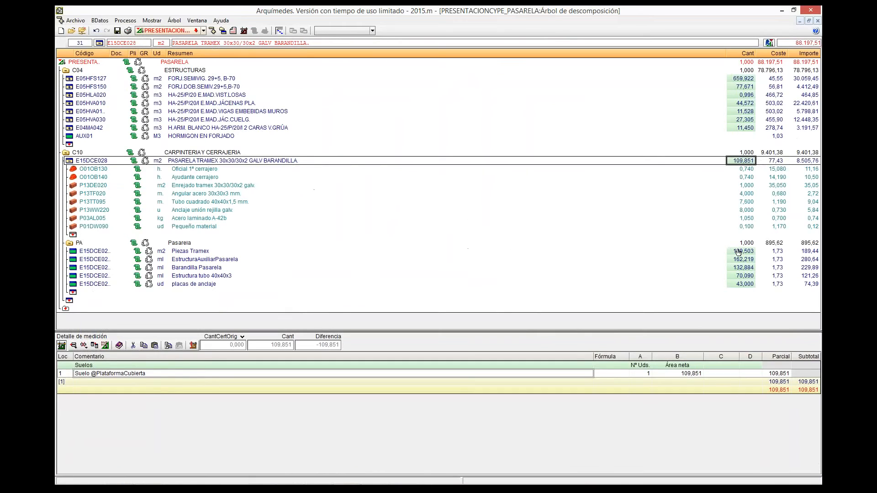
click(738, 252)
click(690, 383)
click(690, 400)
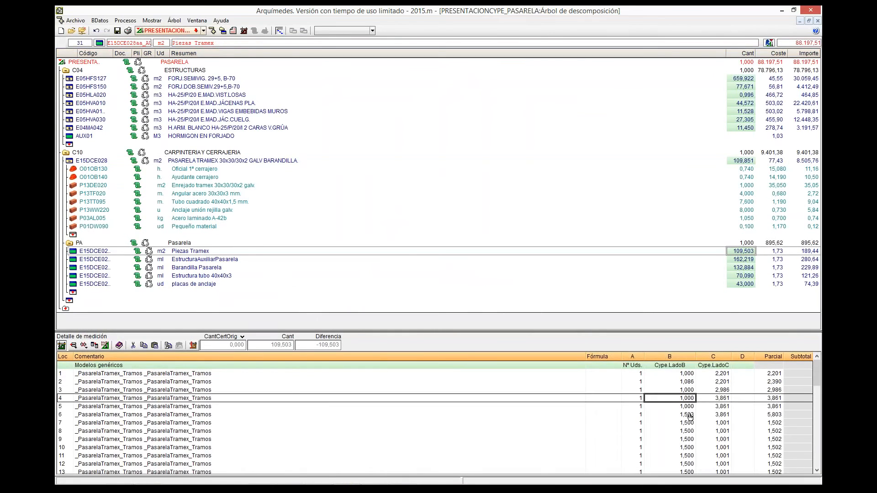
click(690, 415)
click(690, 432)
click(685, 449)
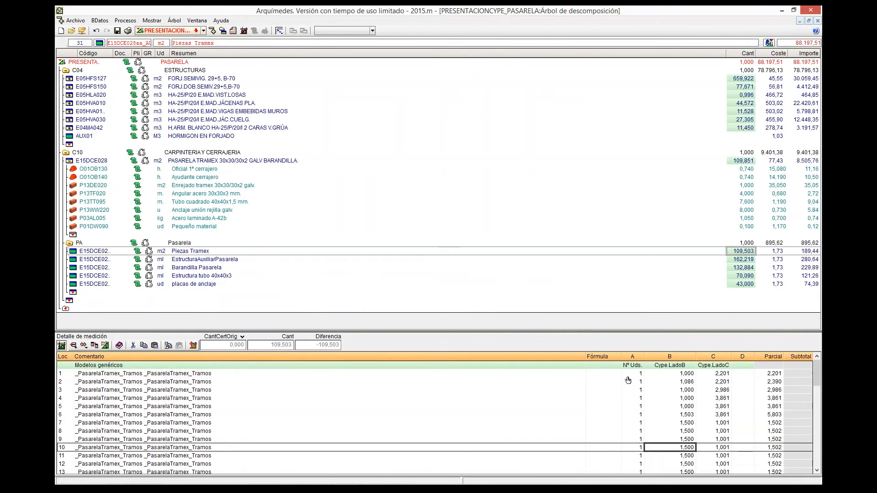
drag(587, 332, 579, 272)
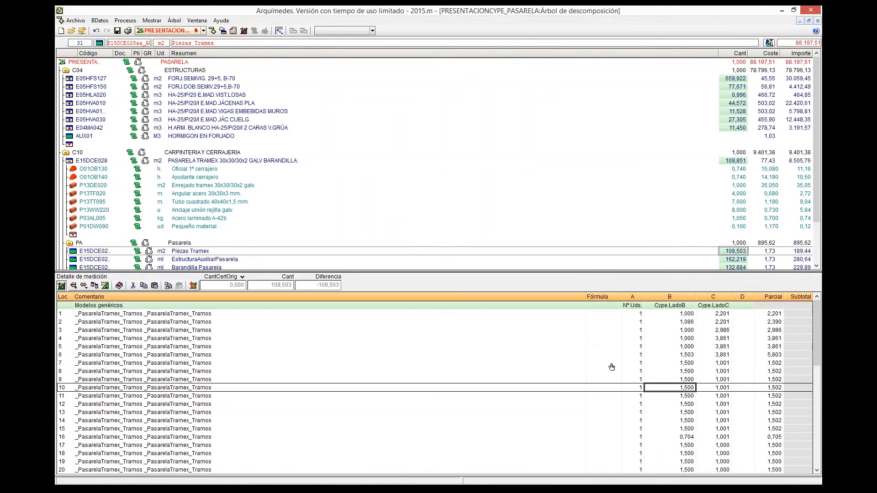
scroll(818, 376, down, 3)
scroll(818, 377, up, 3)
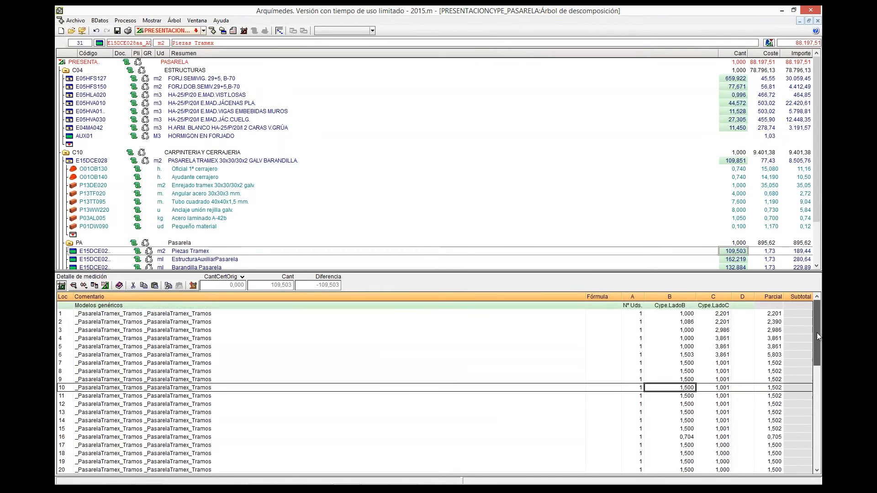
- Compare the E15DCE028 floor measurement with the LadoB and LadoC dimensions of the Piezas Tramex lines
click(733, 162)
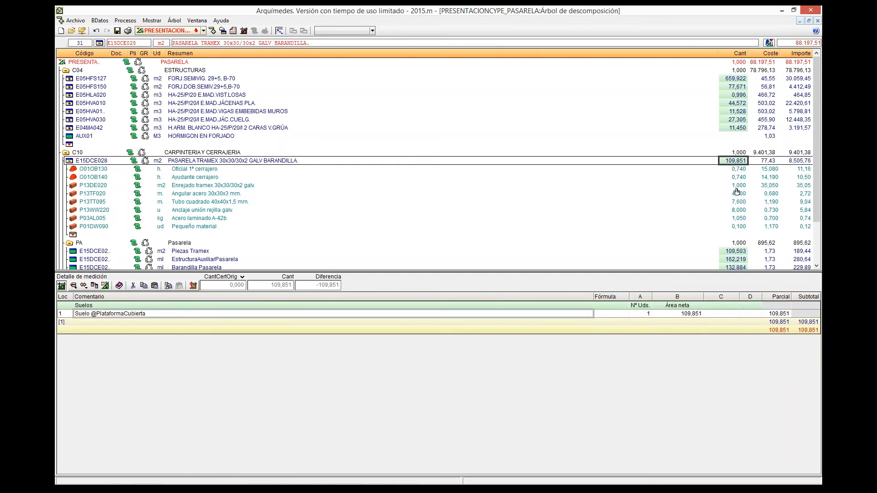
scroll(816, 207, down, 2)
click(733, 201)
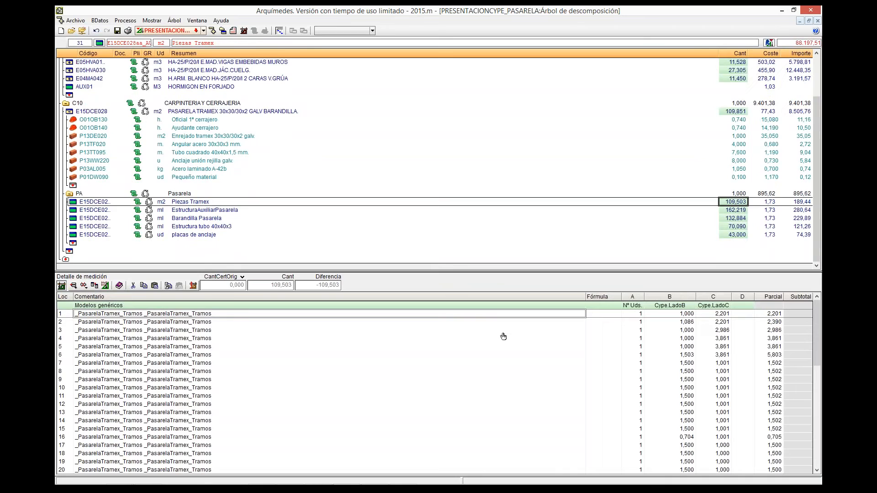
click(693, 315)
click(714, 331)
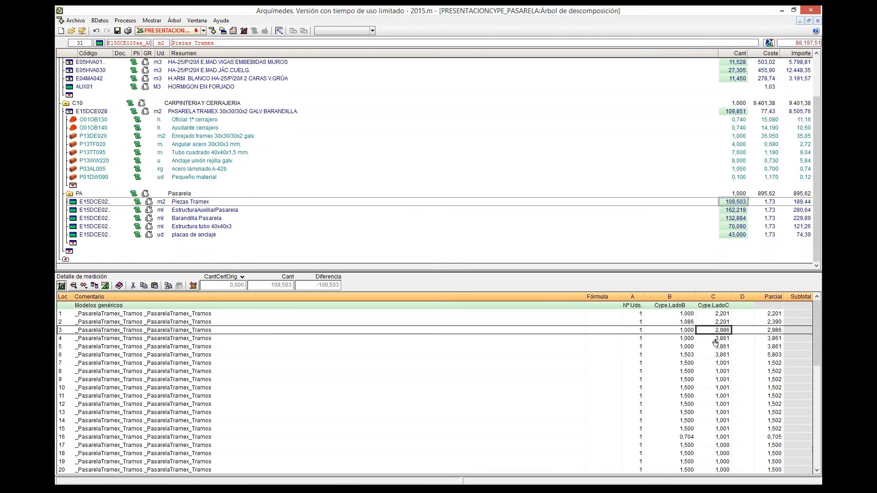
click(713, 349)
- Locate the piece of the third Piezas Tramex measurement line in the Revit model and examine the tramex layout along the walkway
click(685, 316)
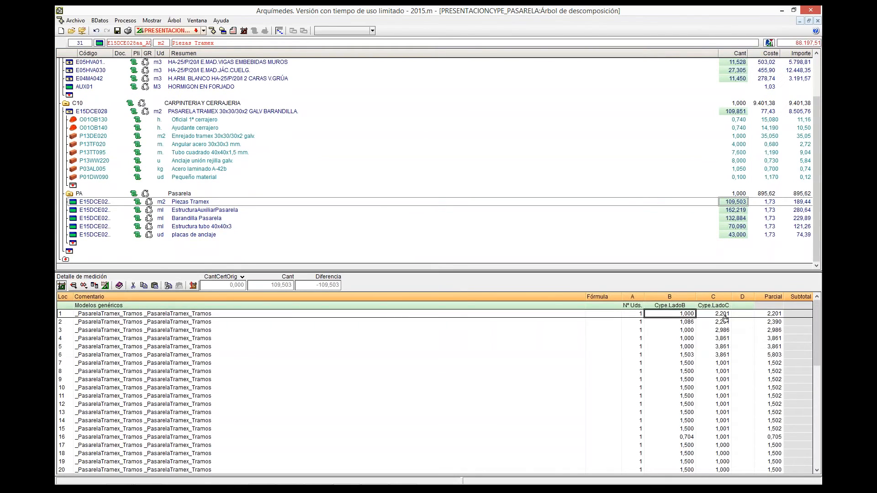
click(718, 332)
click(684, 334)
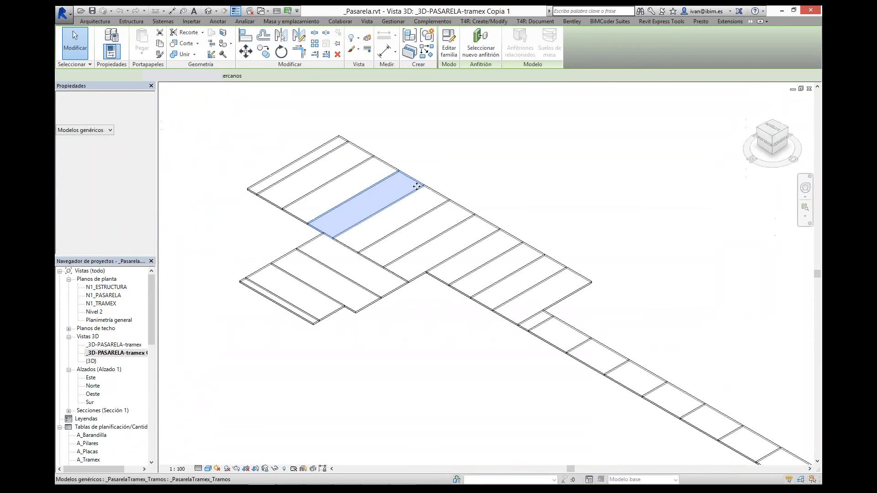
scroll(402, 229, up, 5)
scroll(352, 304, down, 5)
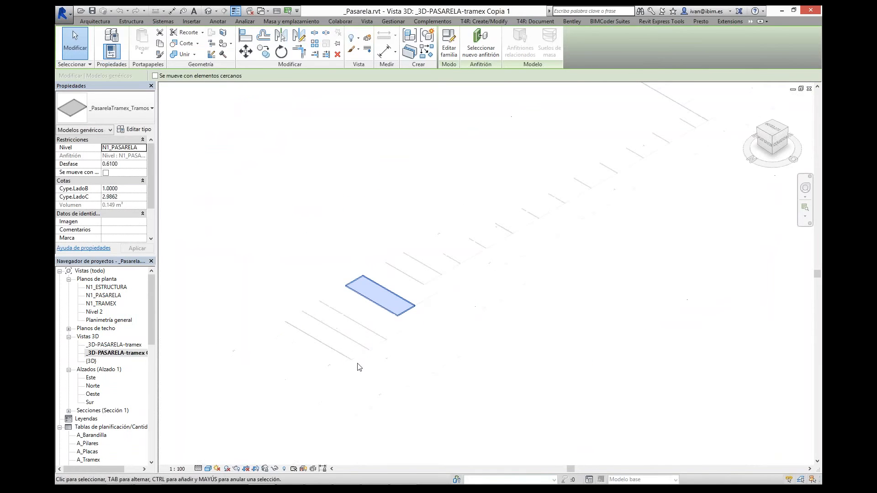
click(415, 376)
middle_drag(621, 197, 527, 355)
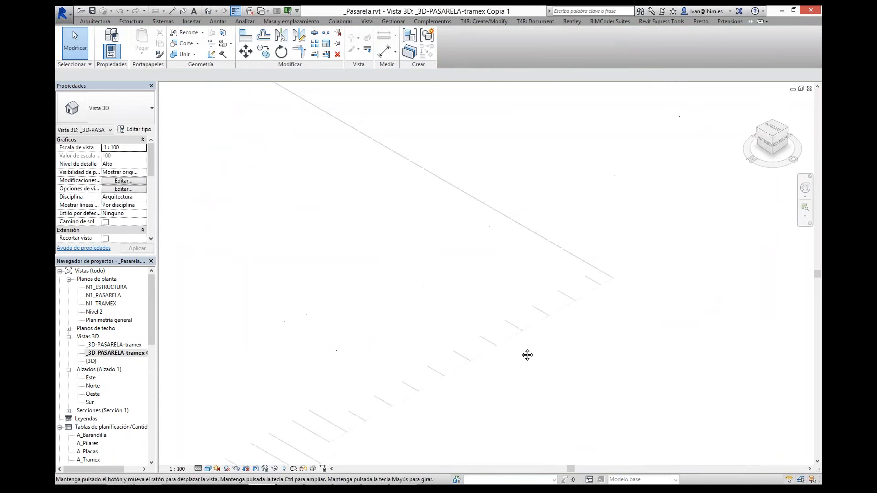
middle_drag(566, 282, 691, 368)
scroll(658, 360, down, 1)
middle_drag(596, 399, 607, 312)
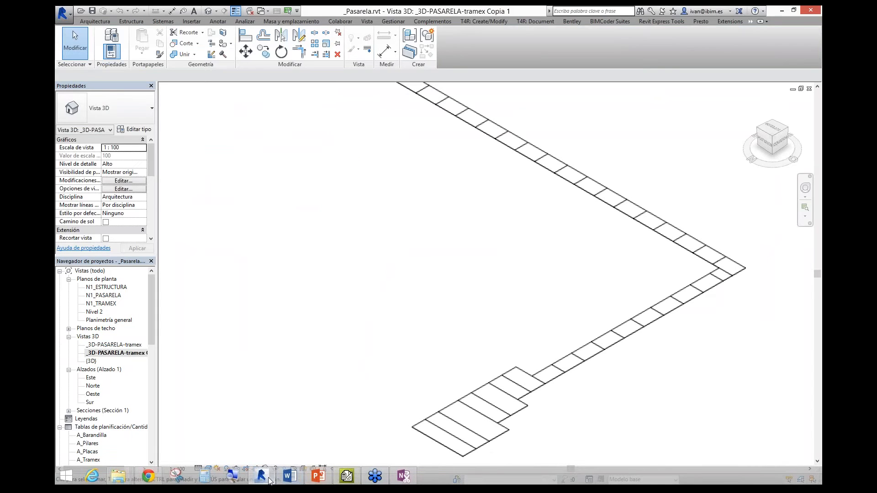
- Switch to Arquímedes and review the measurements of EstructuraAuxiliarPasarela, Barandilla Pasarela, Estructura tubo 40x40x3 and placas de anclaje
click(347, 477)
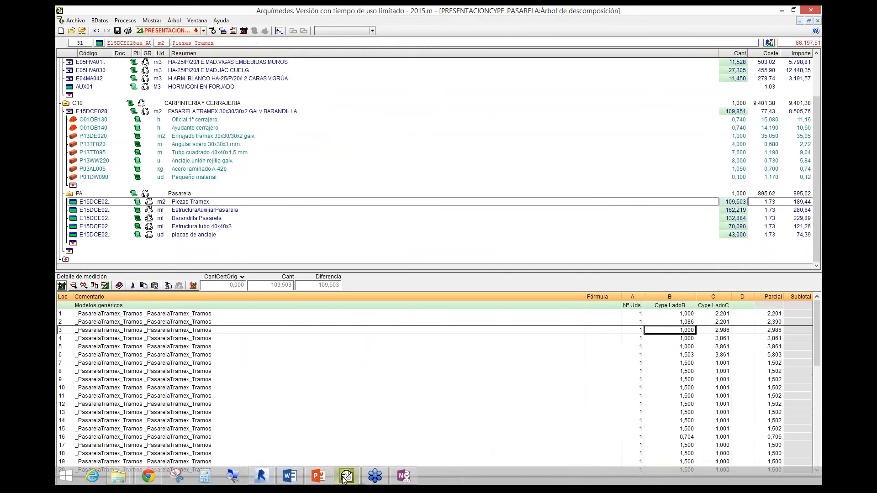
click(735, 210)
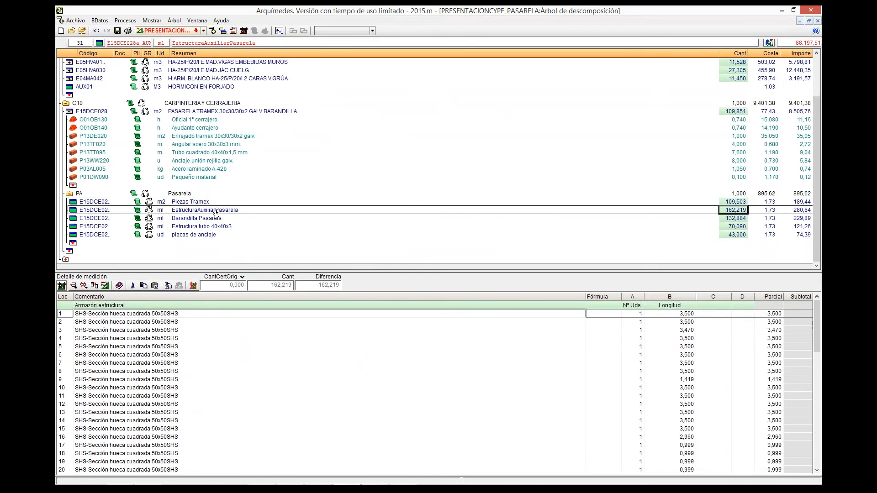
click(208, 219)
click(206, 227)
click(204, 236)
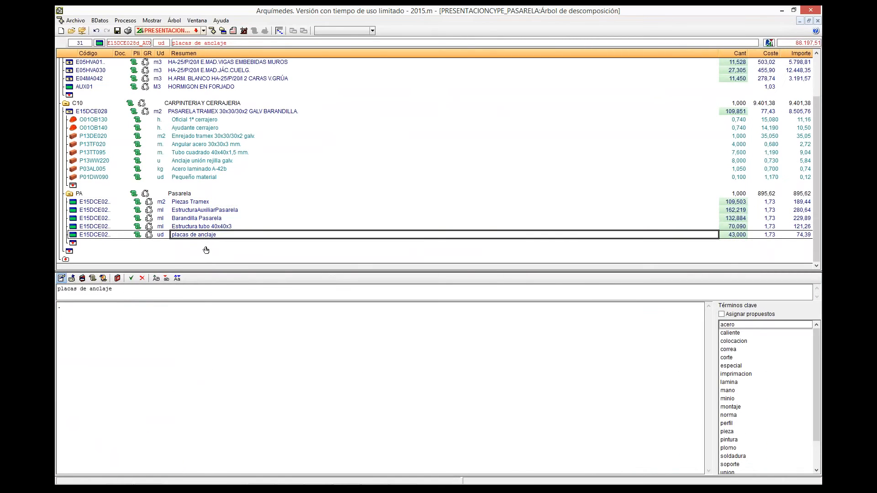
click(735, 218)
click(735, 226)
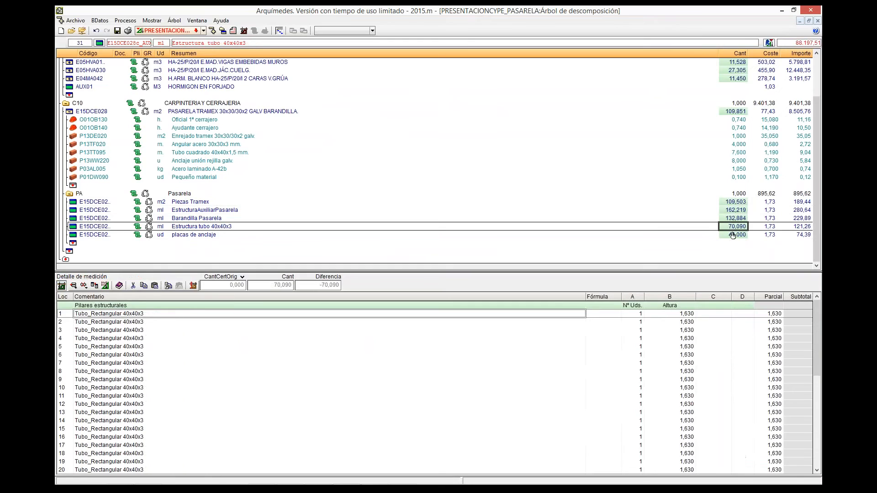
click(735, 235)
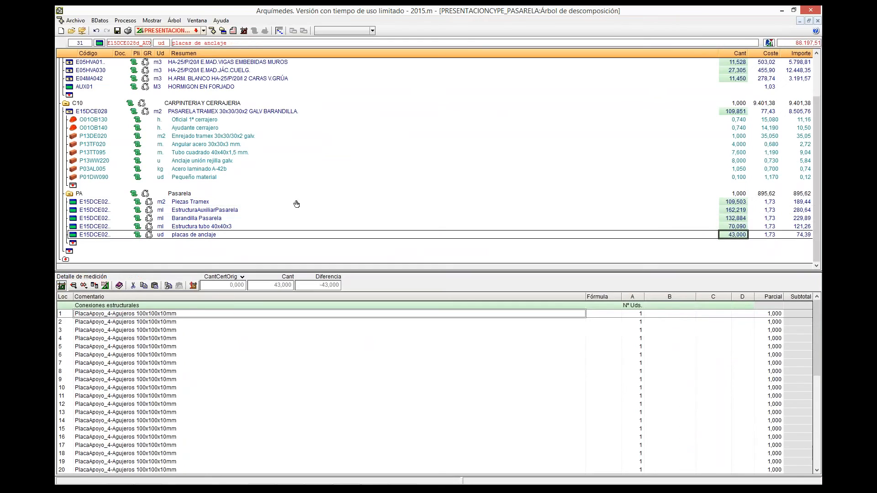
click(739, 218)
mouse_move(364, 486)
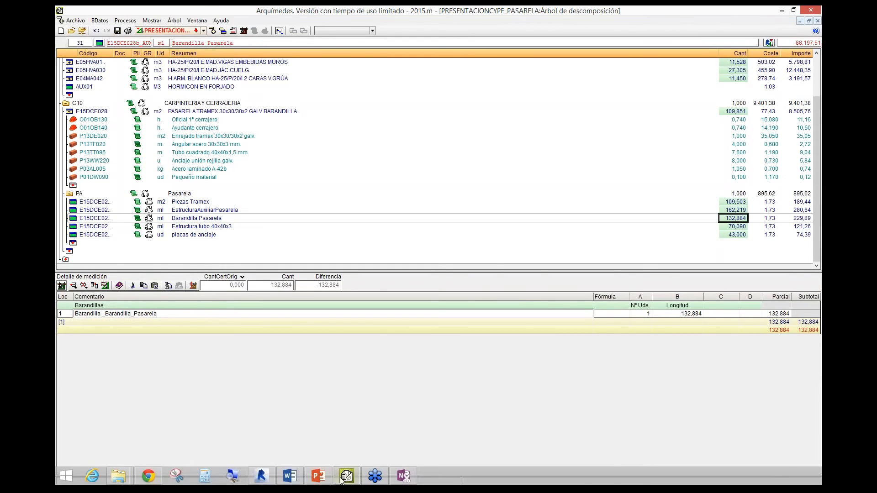
- Switch to PowerPoint and review the slide's units per m² of tramex for each measured walkway component
click(315, 478)
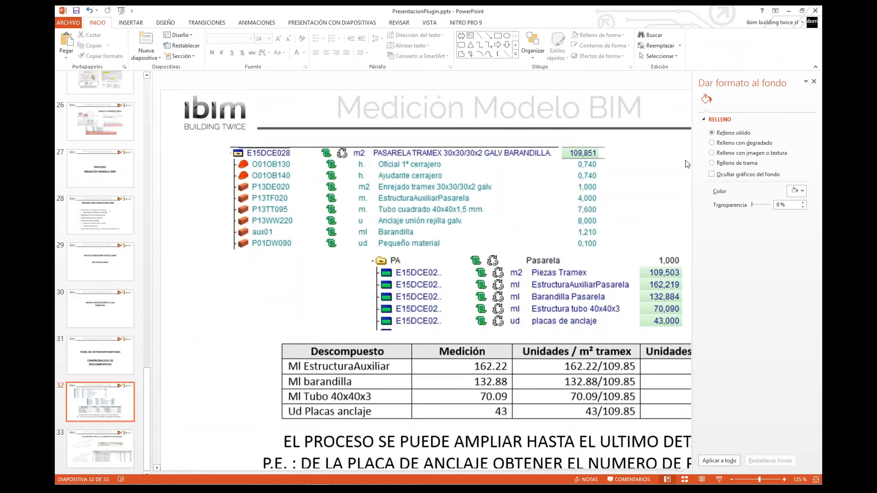
drag(491, 469, 532, 470)
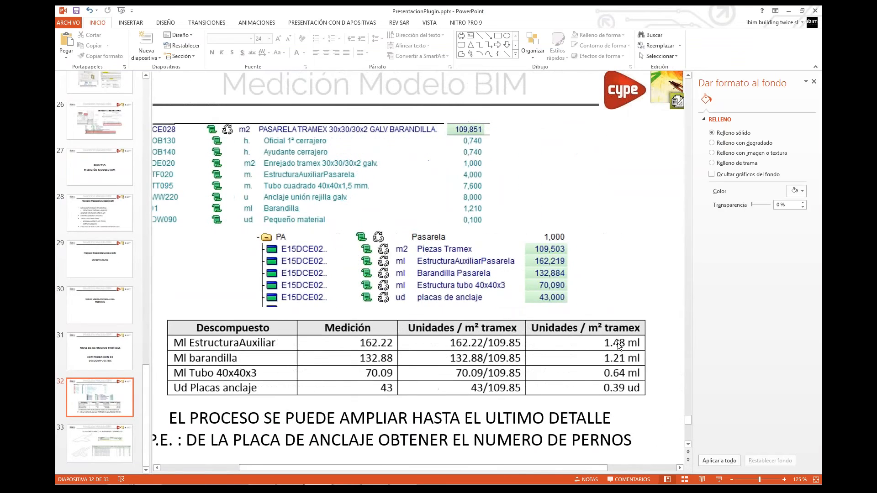
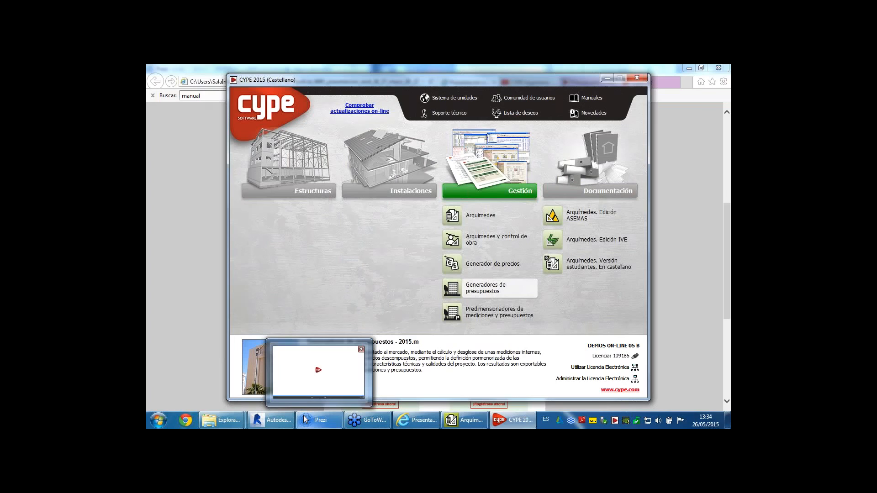
- Switch to Revit and show the CYPE add-in commands for linking an Arquímedes job and generating a measurement extraction file
click(270, 420)
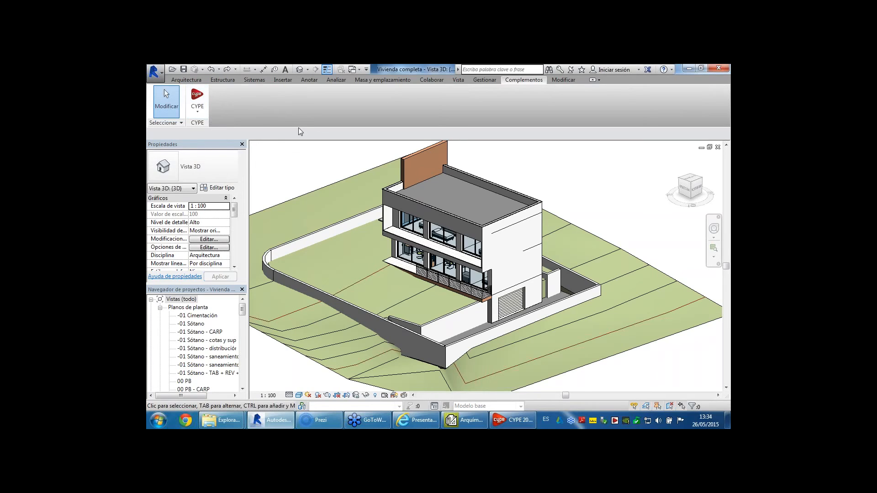
click(197, 104)
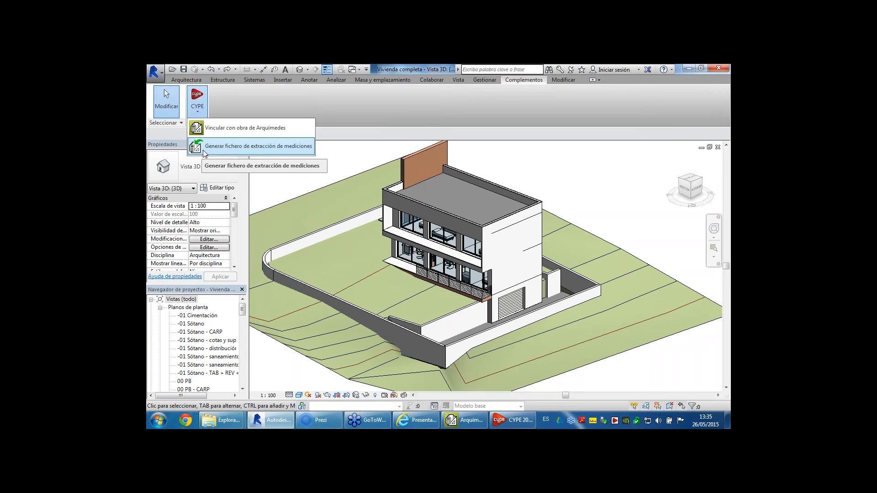
- Switch to Arquímedes and enlarge the item assignment and measurement extraction window and its budget chapter tree
click(474, 422)
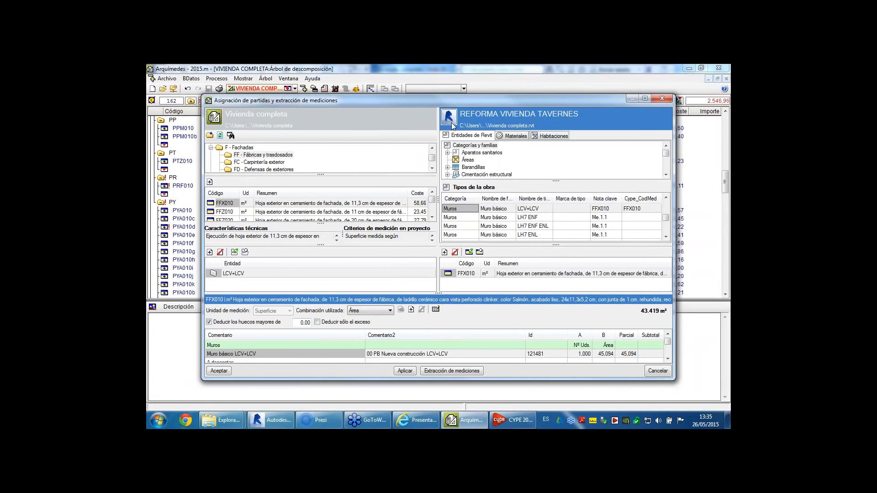
drag(441, 96, 439, 73)
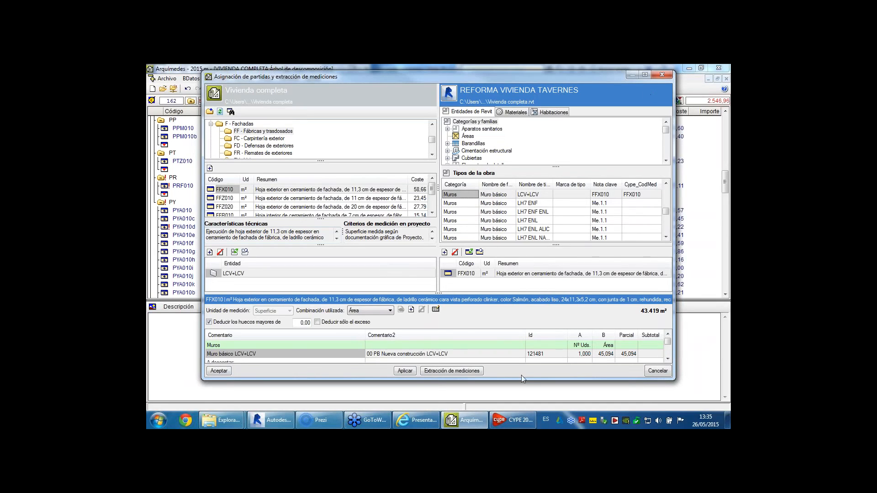
drag(522, 380, 521, 408)
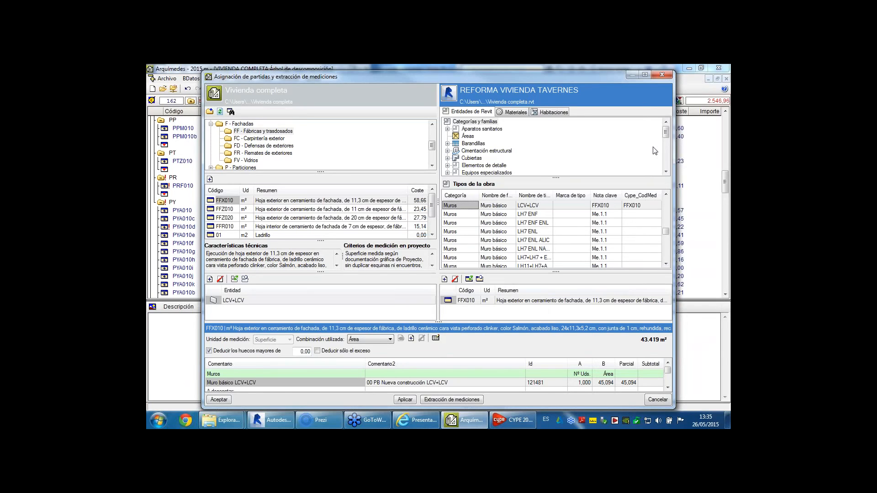
drag(607, 78, 604, 68)
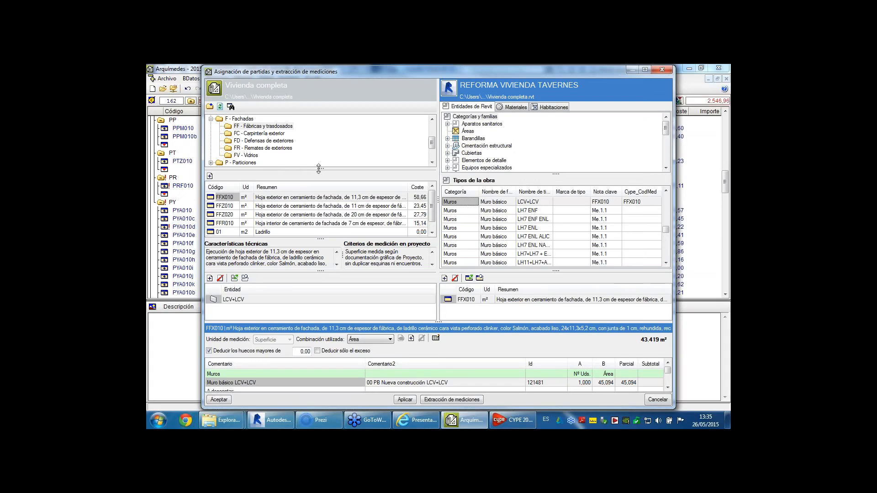
drag(319, 169, 319, 197)
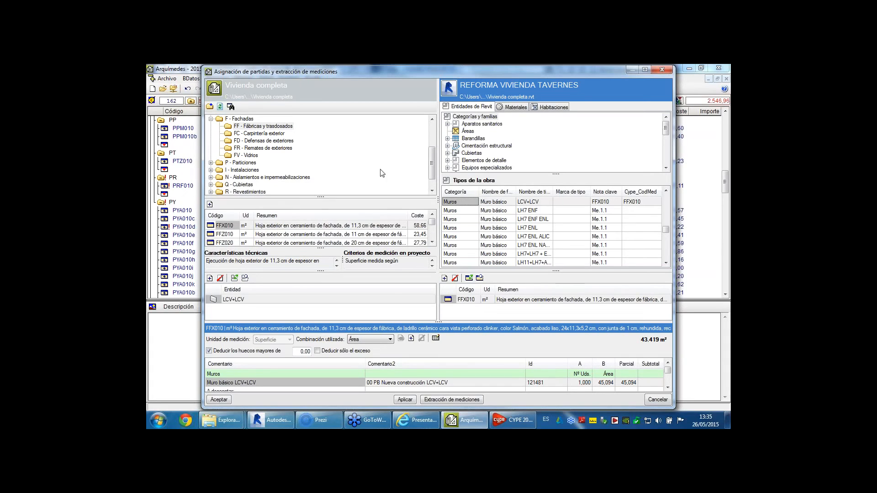
- Show the items of chapter FC - Carpintería exterior and the Revit types of the Cimentación estructural category
click(260, 134)
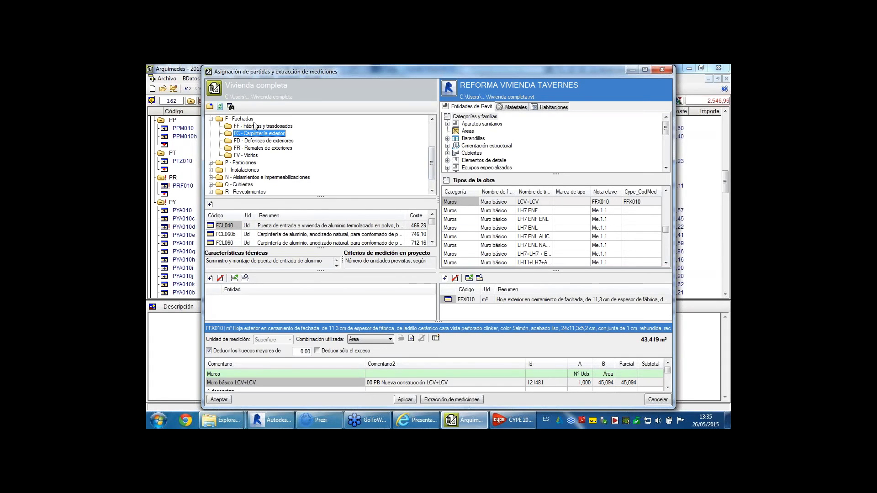
click(477, 147)
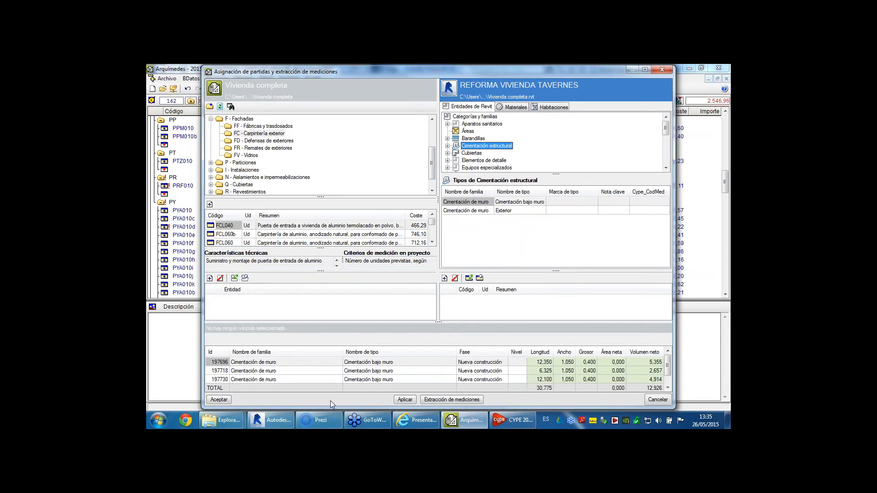
- Switch to Revit and examine the Nota clave in the type properties of the brick wall rising above the house roof
click(270, 420)
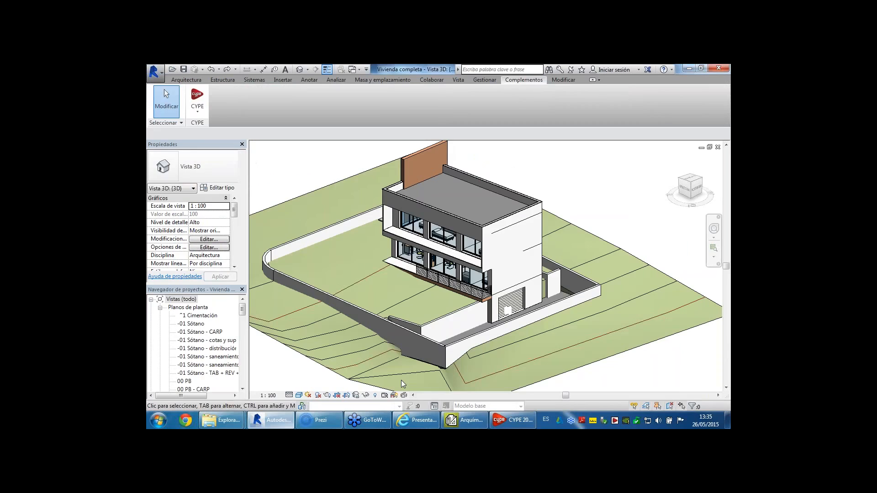
click(421, 160)
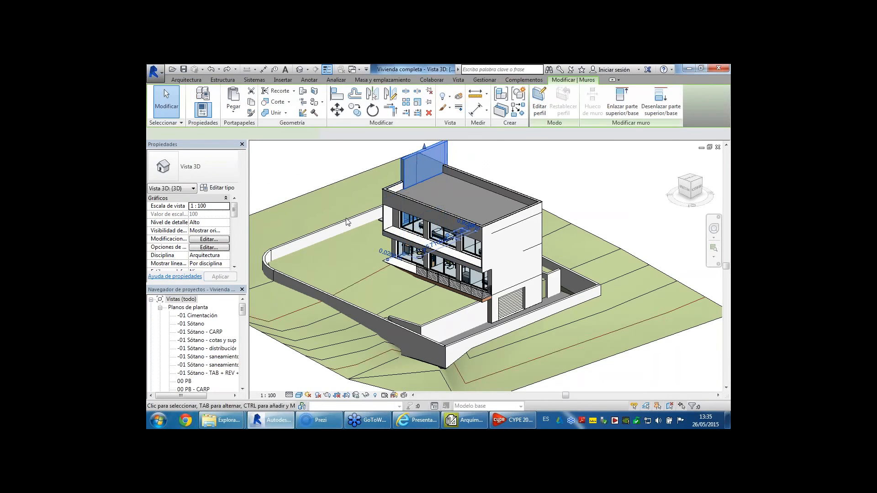
click(224, 188)
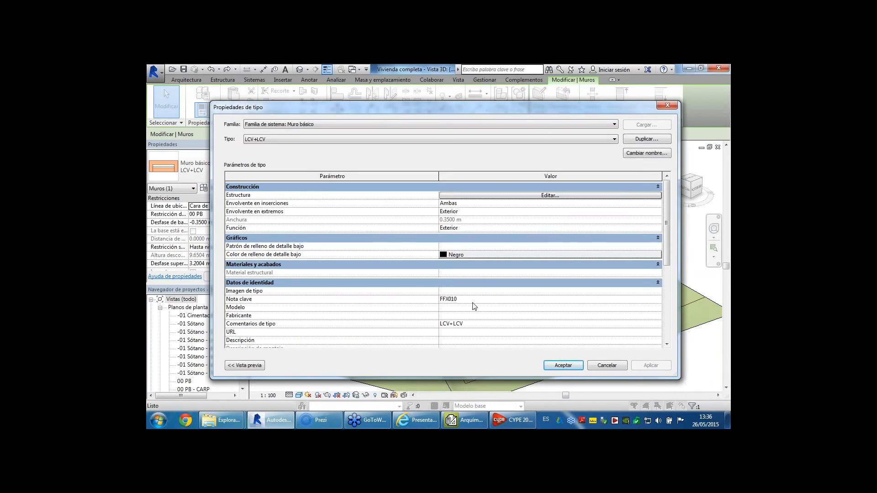
key(Escape)
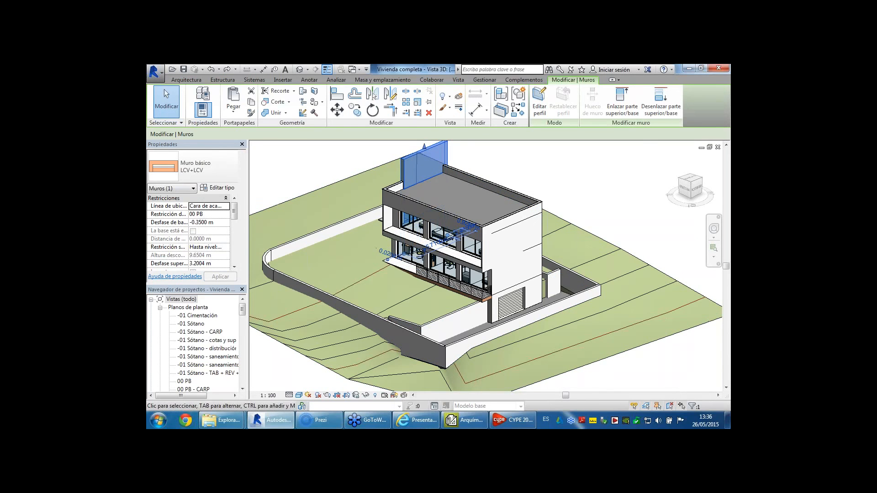
shift+middle_drag(479, 170, 475, 181)
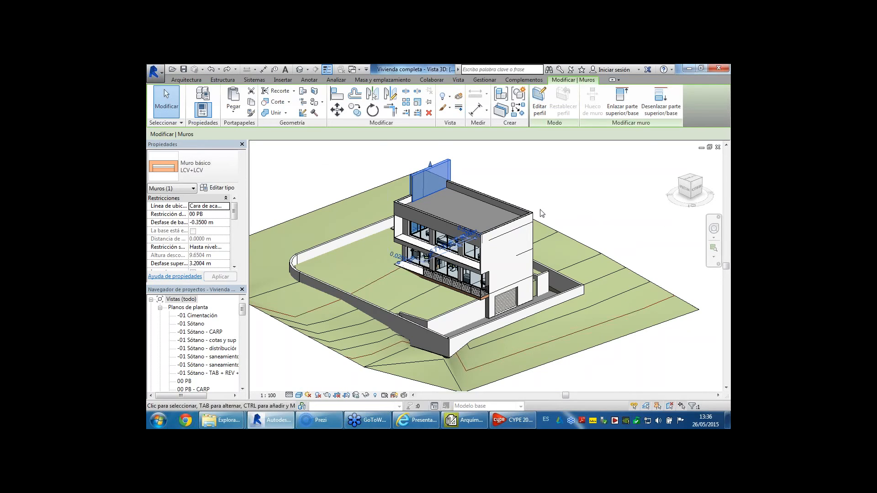
key(Escape)
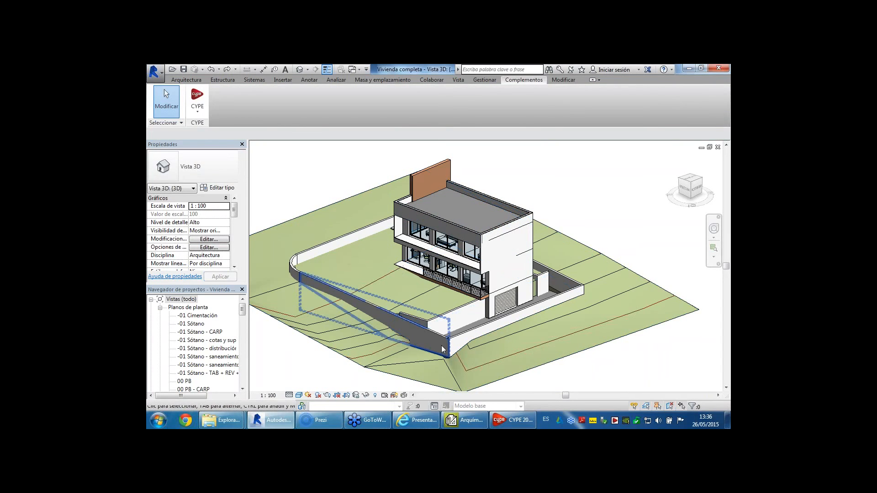
- Switch to Arquímedes, enlarge the Revit category tree and review the families under Equipos especializados
click(473, 425)
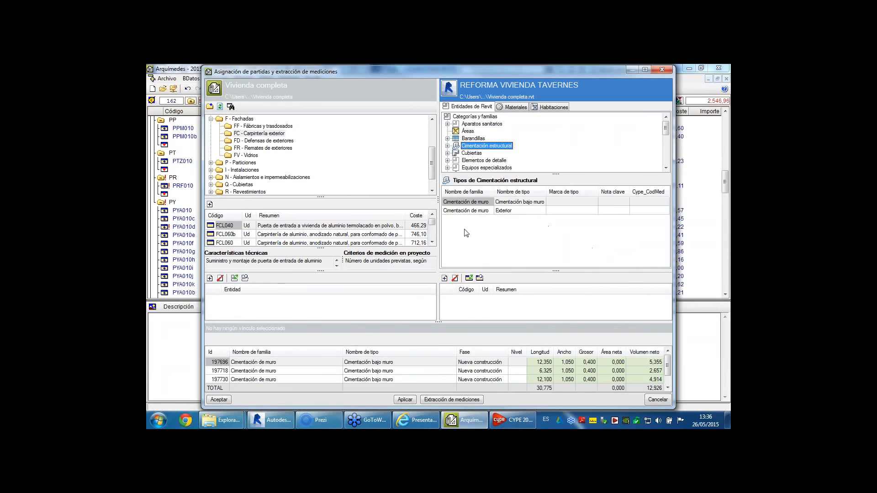
drag(436, 321, 437, 331)
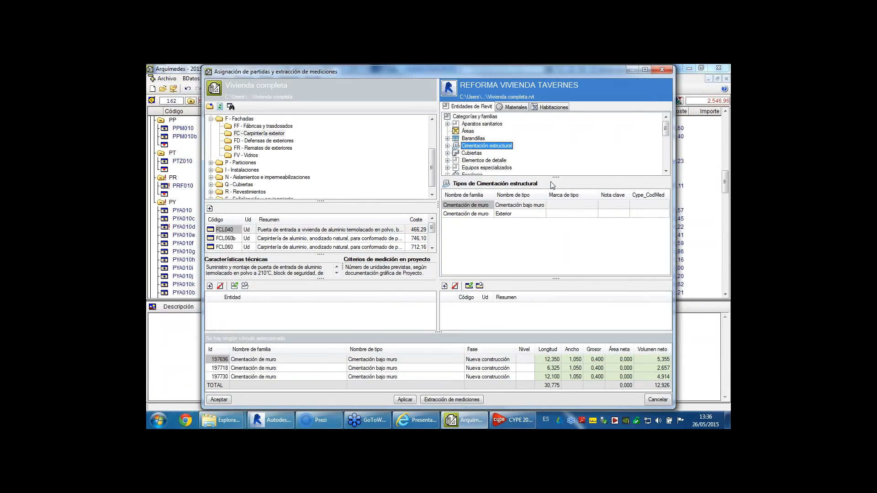
drag(553, 176, 552, 217)
click(448, 168)
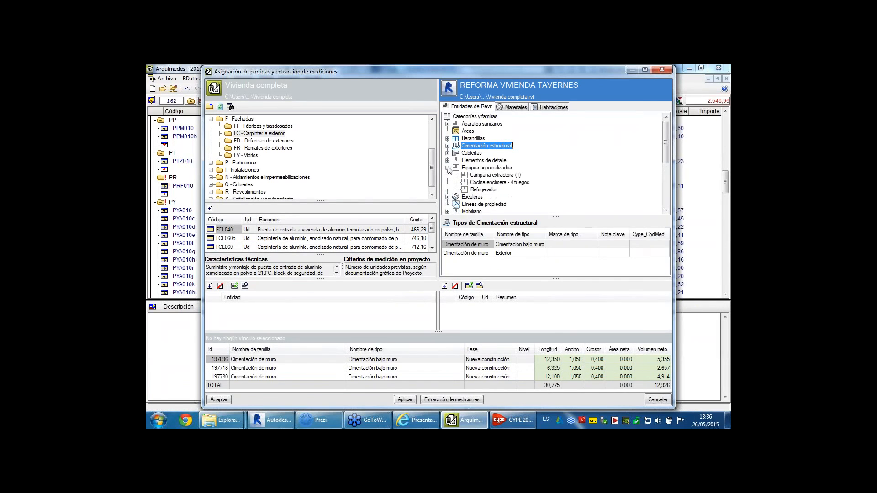
click(484, 175)
click(487, 182)
click(480, 189)
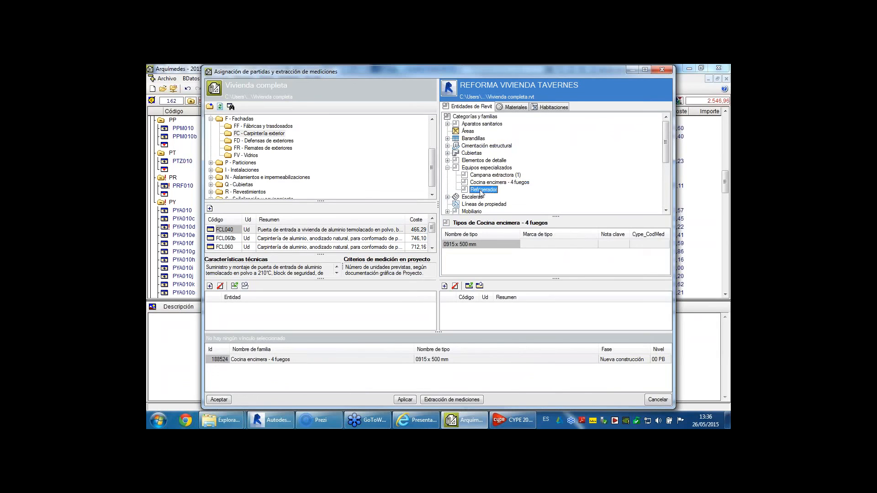
click(448, 168)
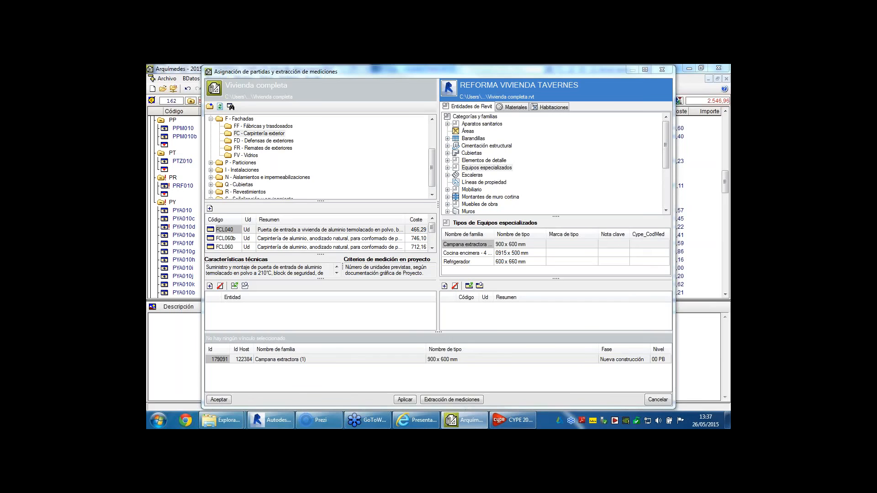
- List the types of all Revit categories and select the LCV+LCV wall type's FFX010 code to view its assigned item
click(437, 334)
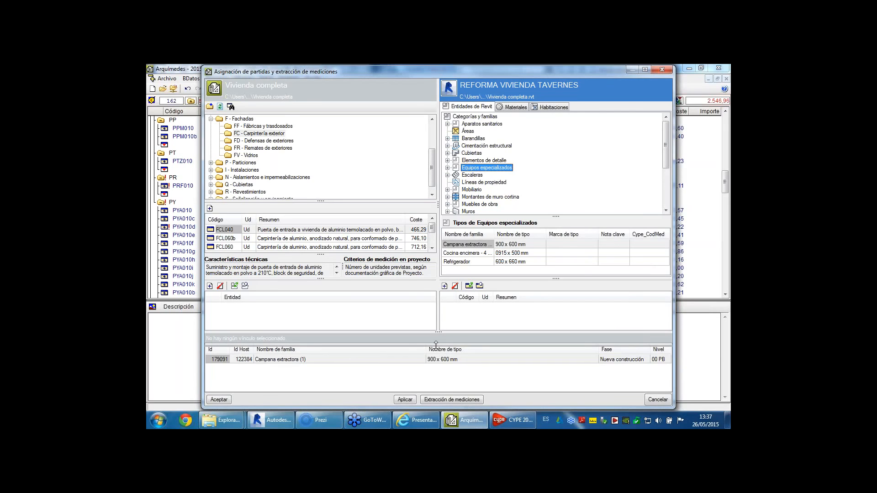
drag(436, 345, 439, 358)
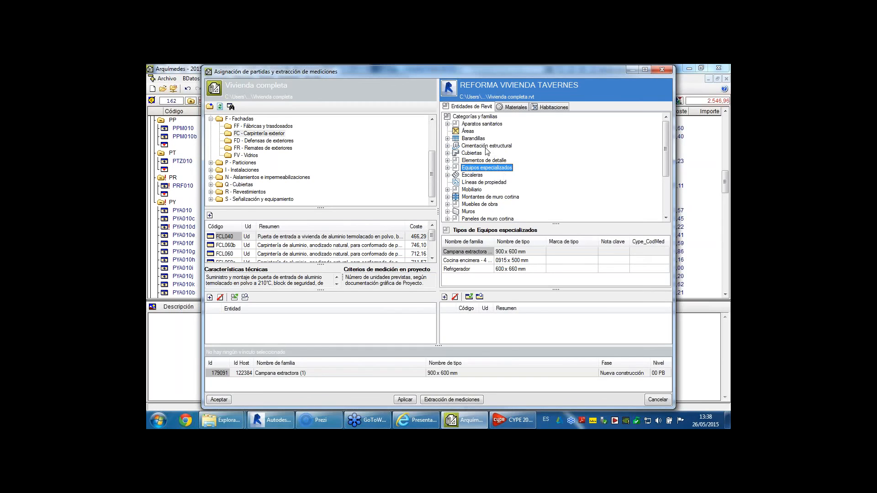
click(475, 117)
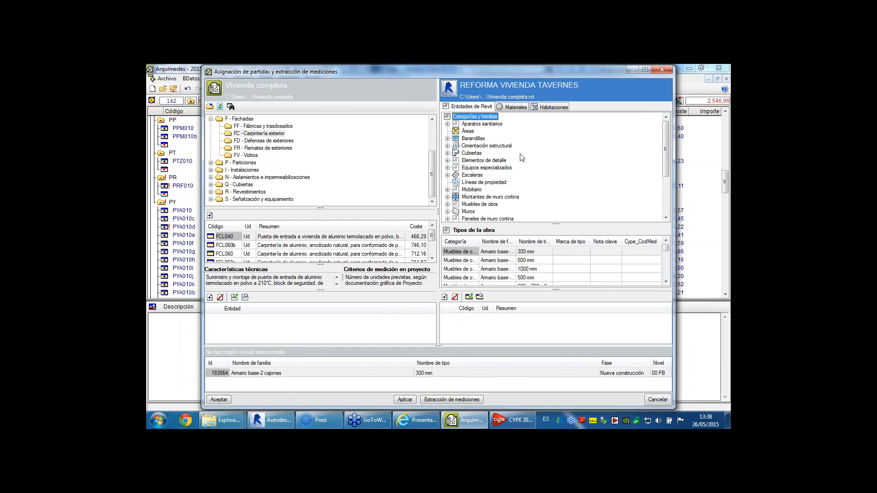
drag(555, 224, 550, 147)
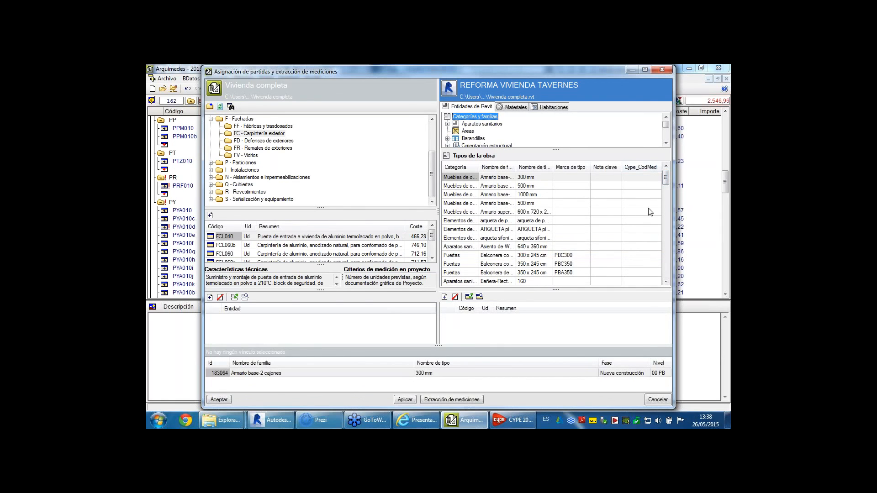
drag(666, 180, 666, 228)
click(639, 221)
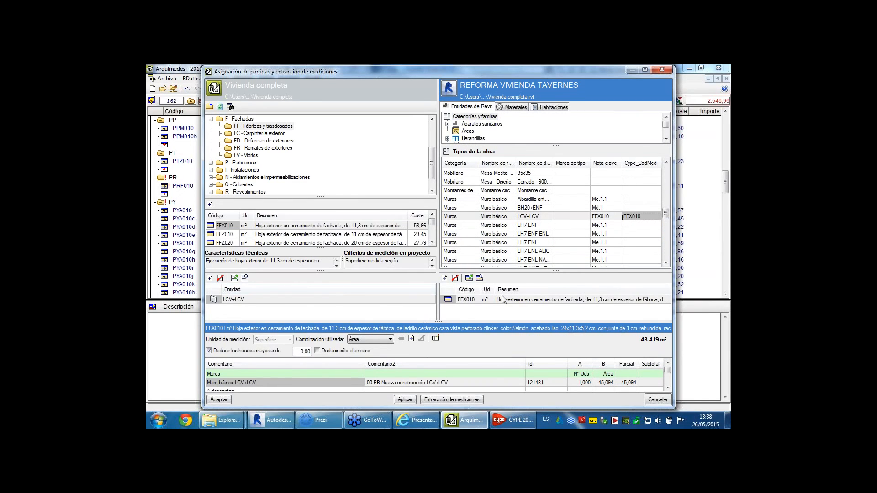
- Enlarge the Revit category tree and examine the parameters available for a measurement combination of the escalera 28 x 18.5 type
drag(557, 146, 548, 213)
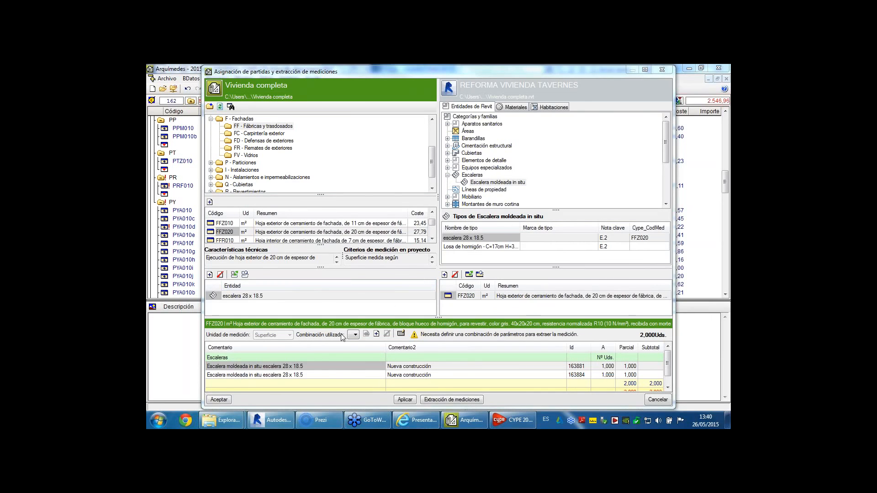
click(376, 333)
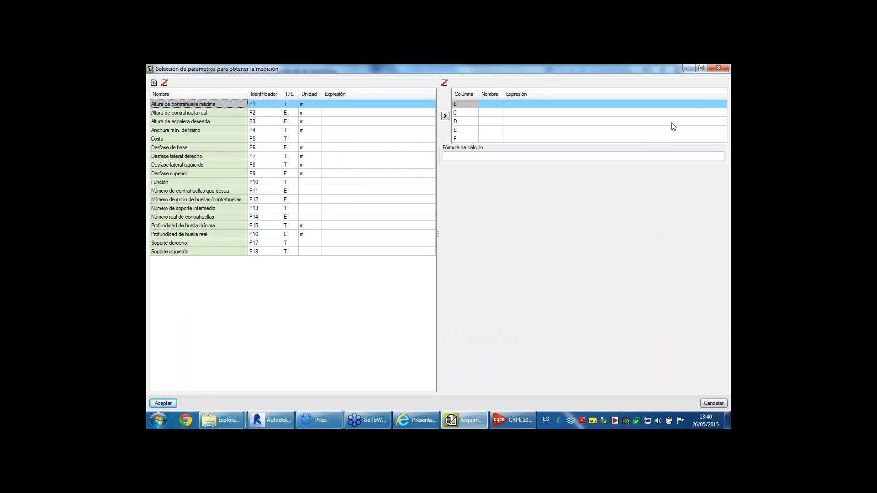
click(719, 69)
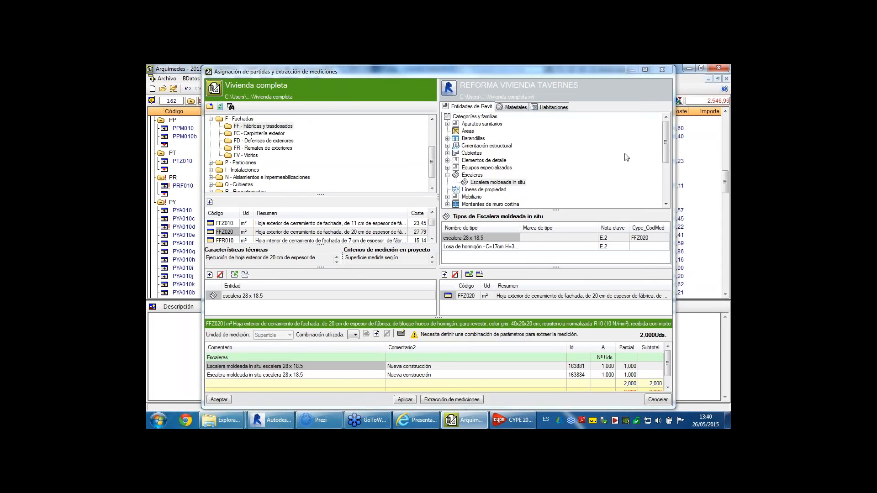
drag(666, 151, 665, 156)
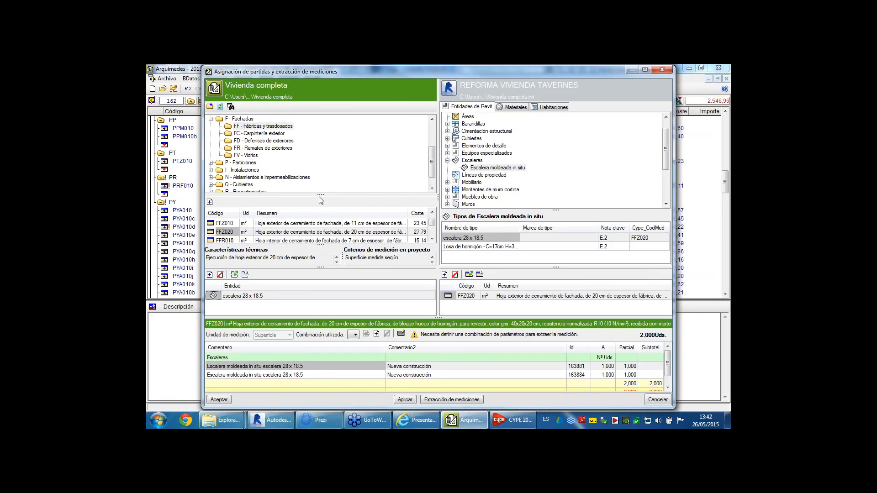
drag(319, 197, 319, 203)
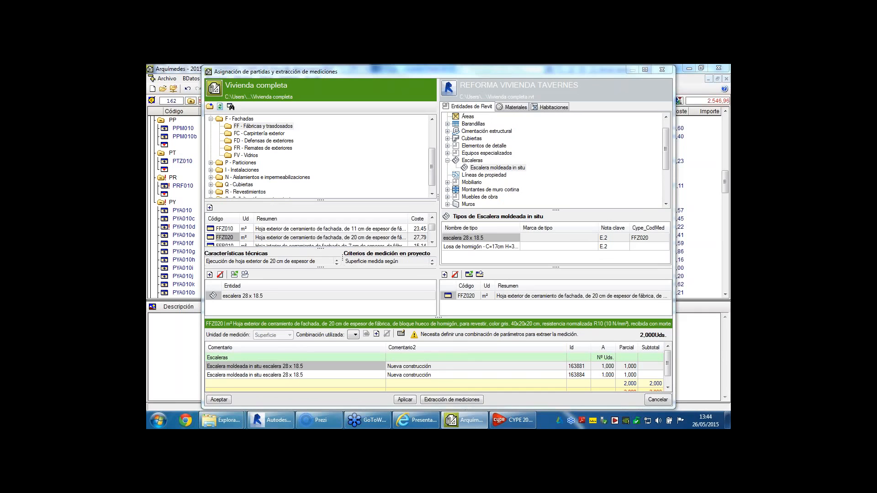
drag(555, 209, 555, 201)
drag(432, 69, 435, 69)
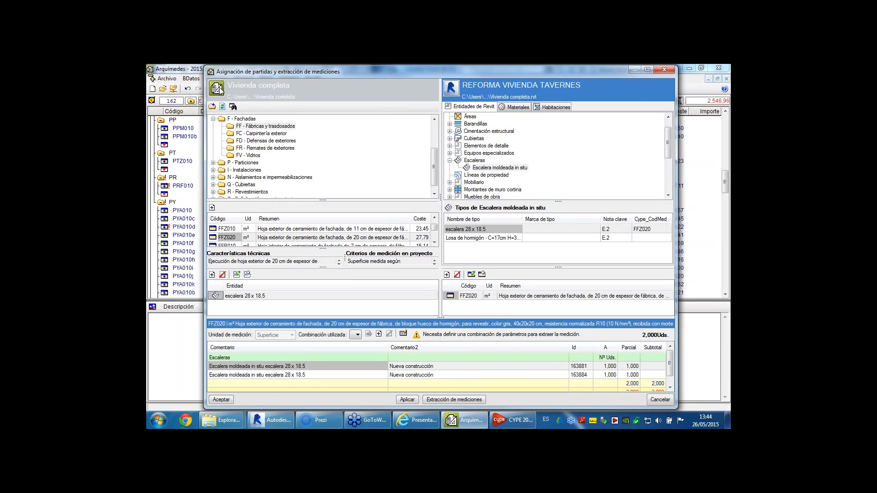
click(242, 97)
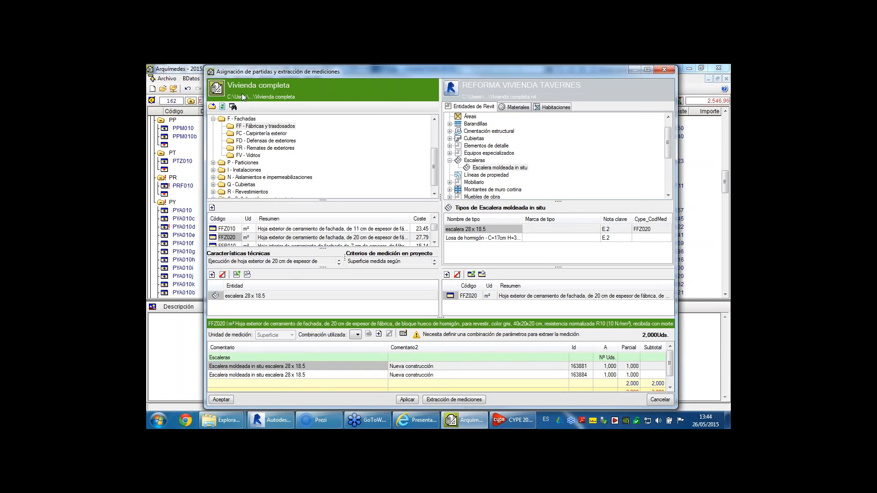
- Expand the P - Particiones chapter of the budget and list the items under PE - Puertas de entrada a la vivienda
click(213, 163)
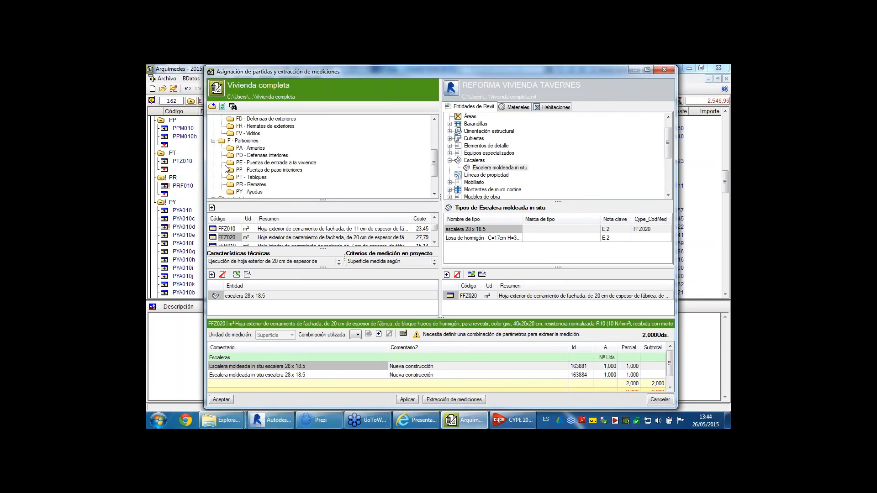
click(226, 165)
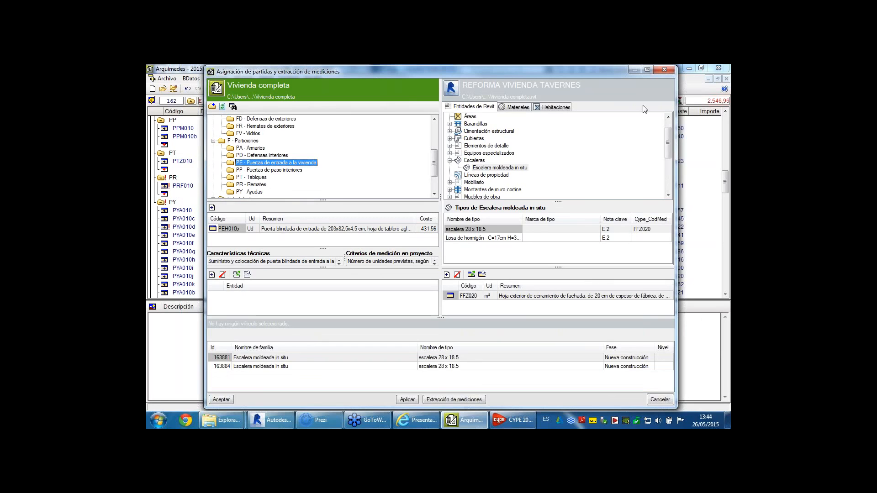
- Examine the types and measurements of the Plataforma family in the Revit Plataformas category, enlarging the area above the element list
scroll(469, 179, down, 3)
scroll(469, 178, down, 1)
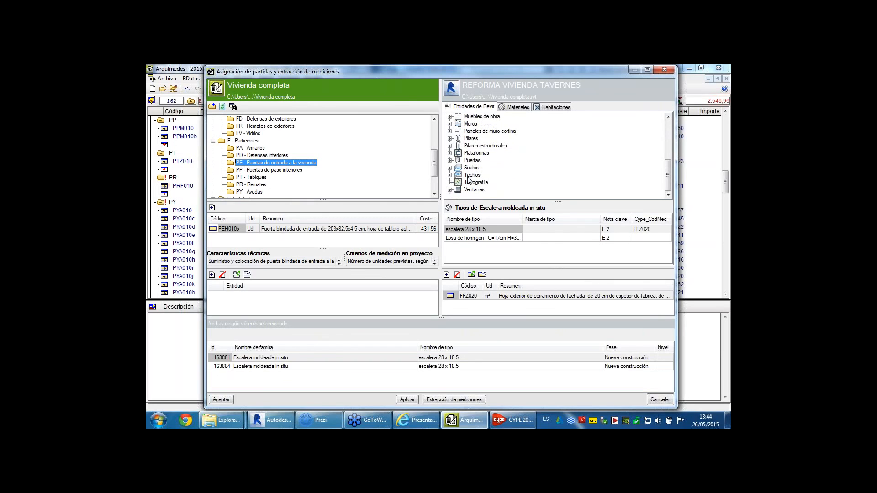
double_click(477, 153)
click(481, 161)
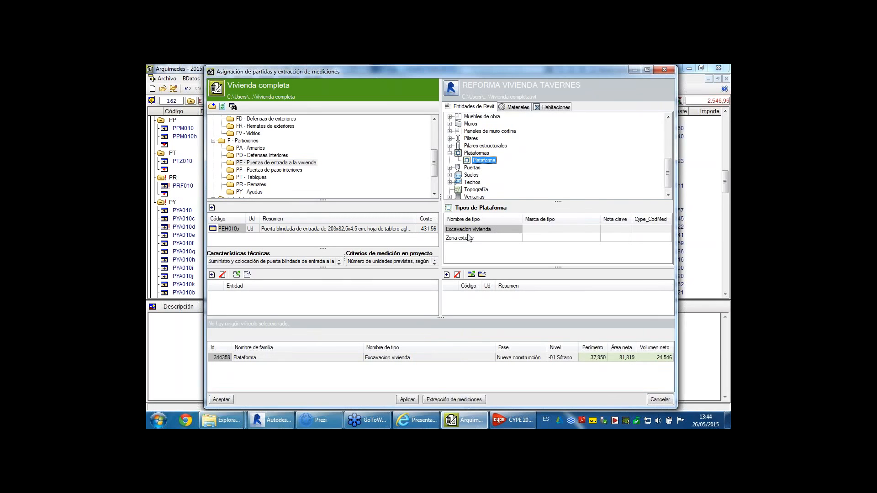
drag(441, 318, 440, 323)
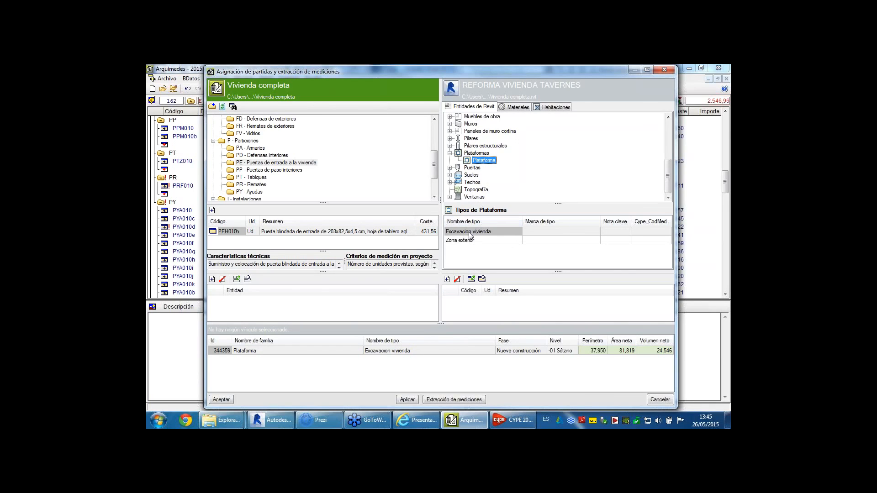
- List the budget items under AD - Movimiento de tierras en edificación and view the Revit Líneas de propiedad element
scroll(428, 175, up, 4)
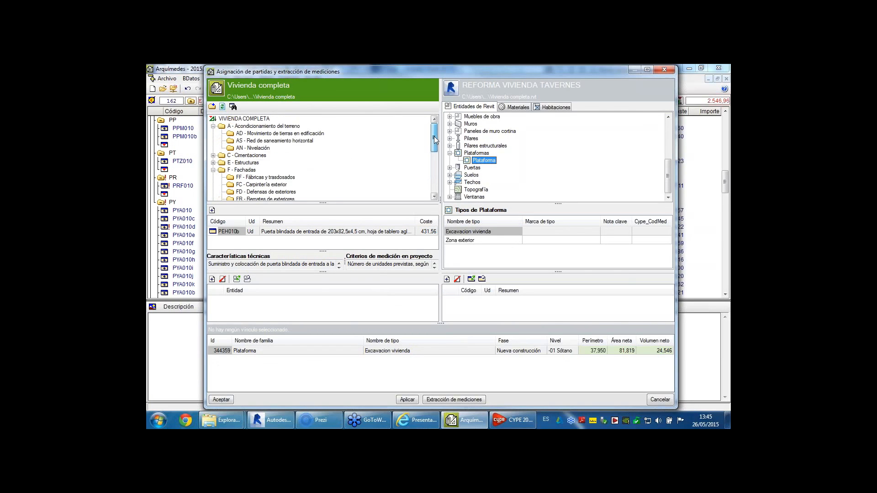
click(270, 133)
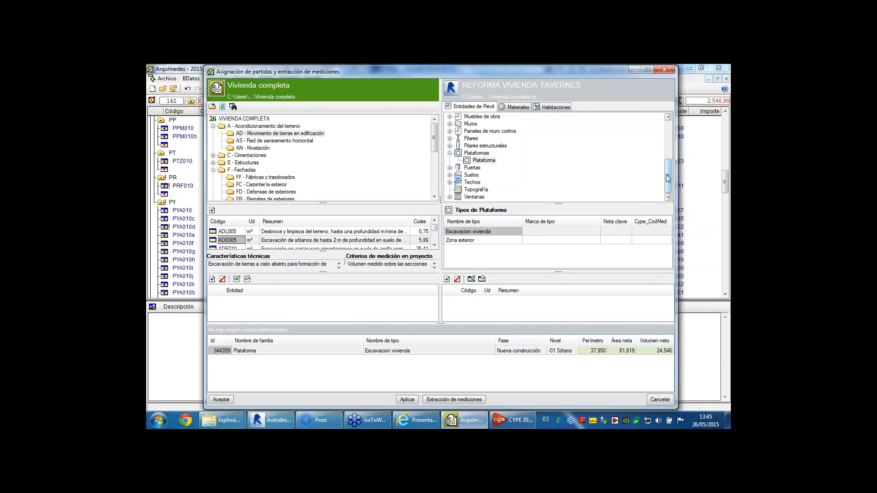
scroll(666, 175, up, 3)
click(483, 146)
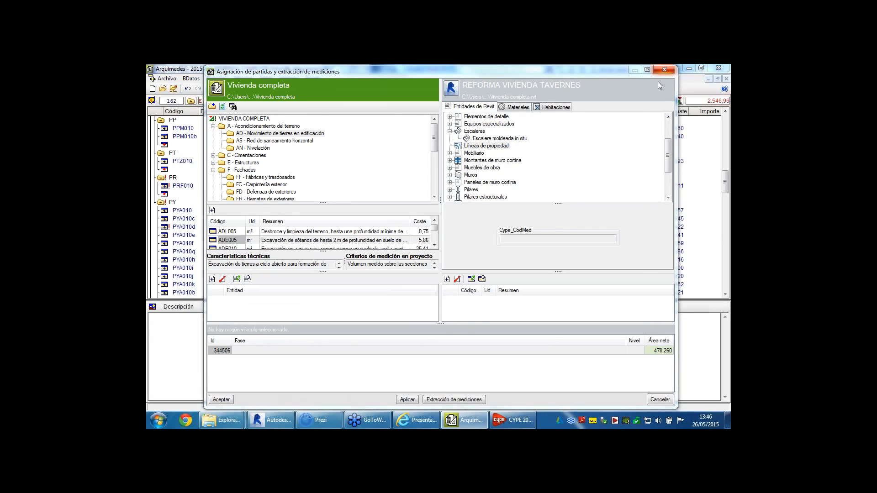
- Switch to Internet Explorer and show the CYPE Ingenieros YouTube channel
click(409, 419)
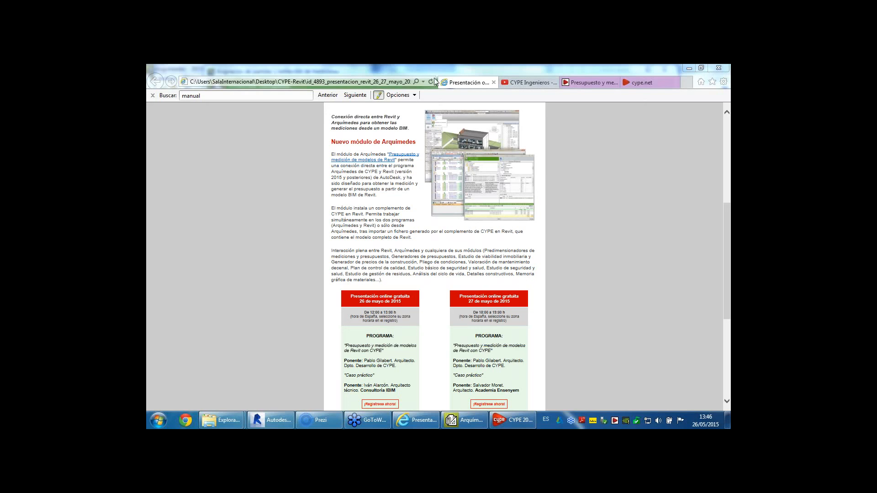
click(528, 82)
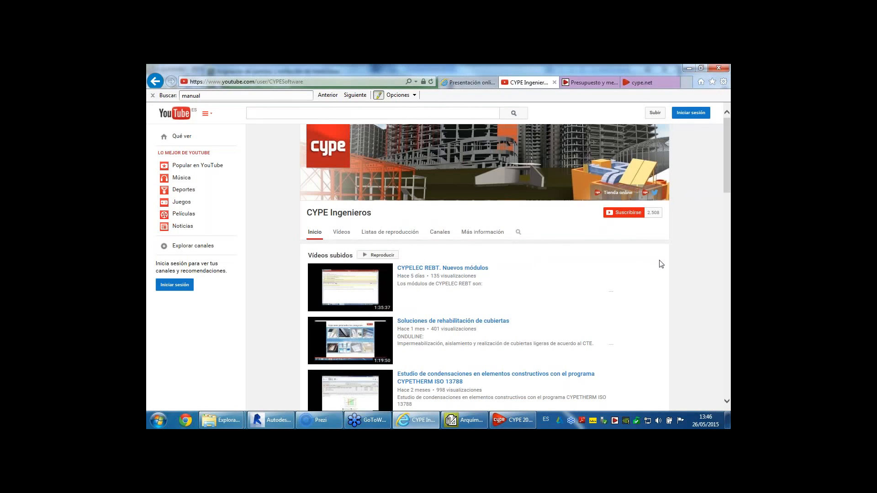